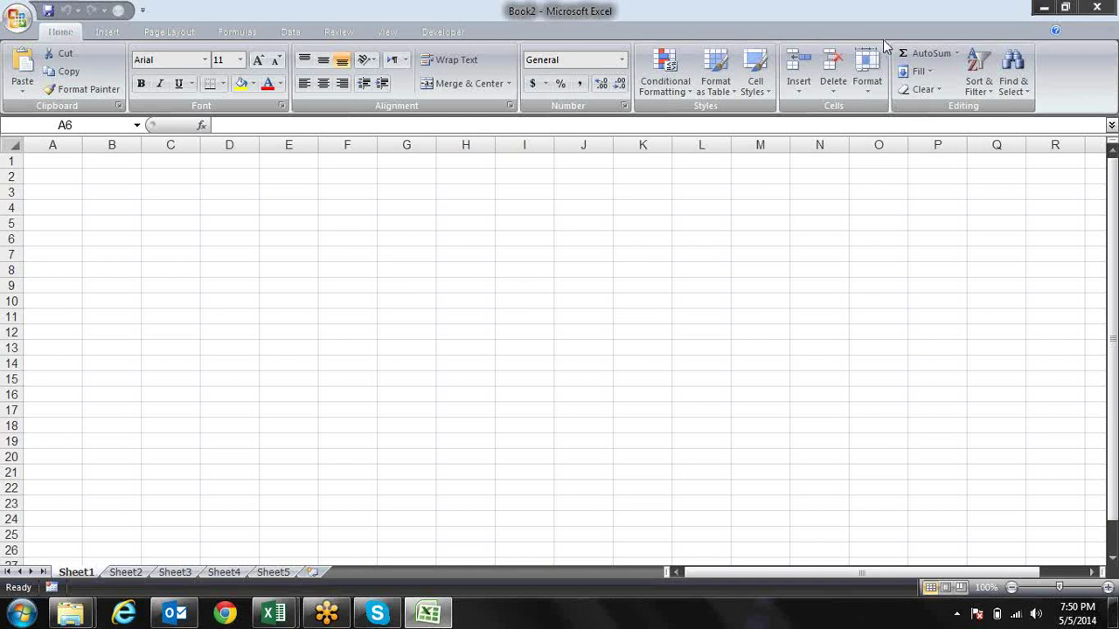
# Step: Close the blank Book2 workbook so the Windows desktop shows
pyautogui.press('Right')
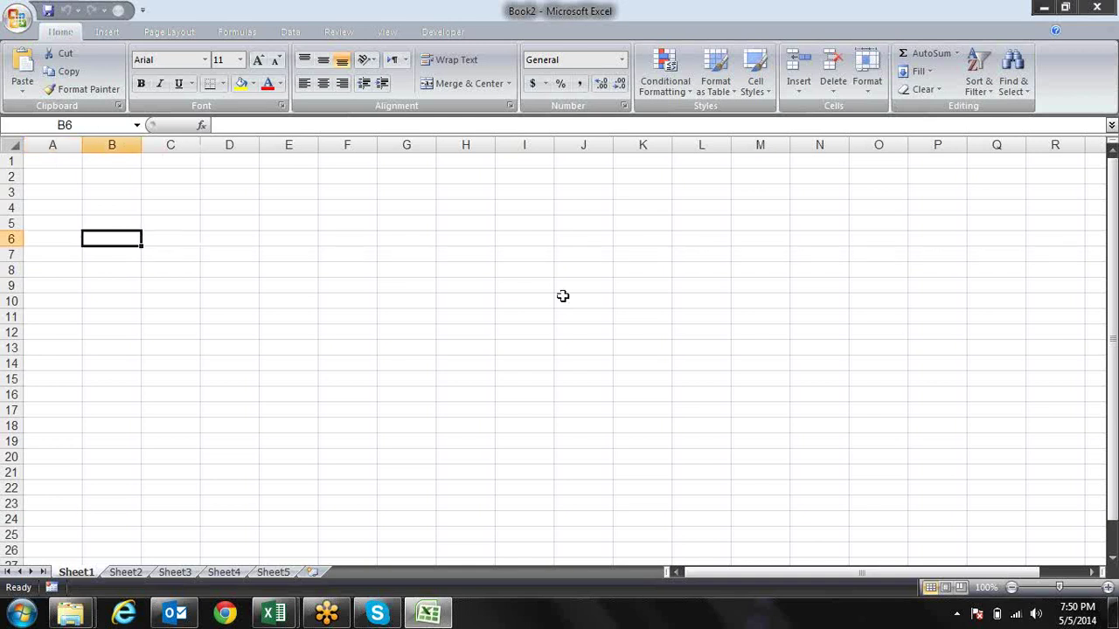
pyautogui.press('Up')
pyautogui.press('Up')
pyautogui.press('Up')
pyautogui.press('Up')
pyautogui.press('Up')
pyautogui.press('Left')
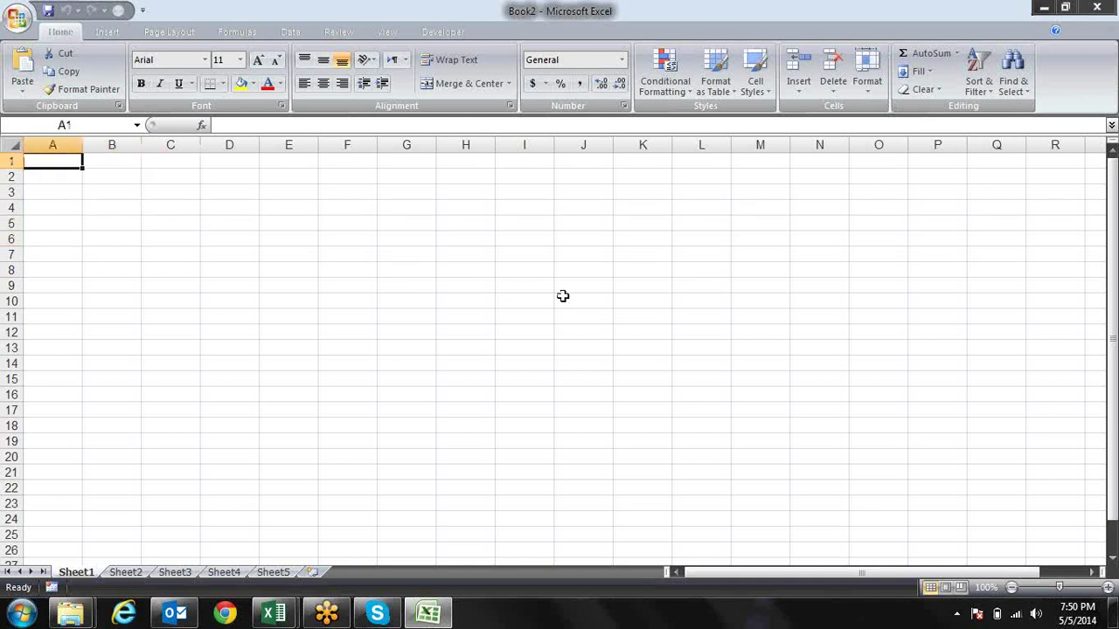
pyautogui.click(1098, 7)
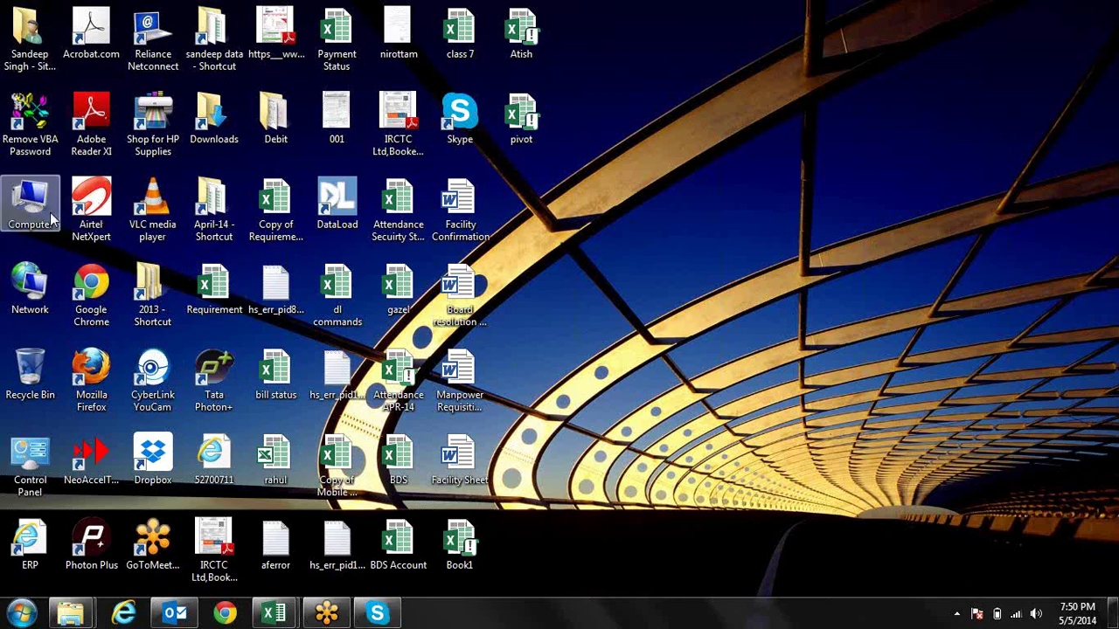
# Step: Go through Computer, Local Disk (D:) and Showcase, and open the Attendance monitoring System workbook
pyautogui.doubleClick(51, 219)
pyautogui.doubleClick(431, 113)
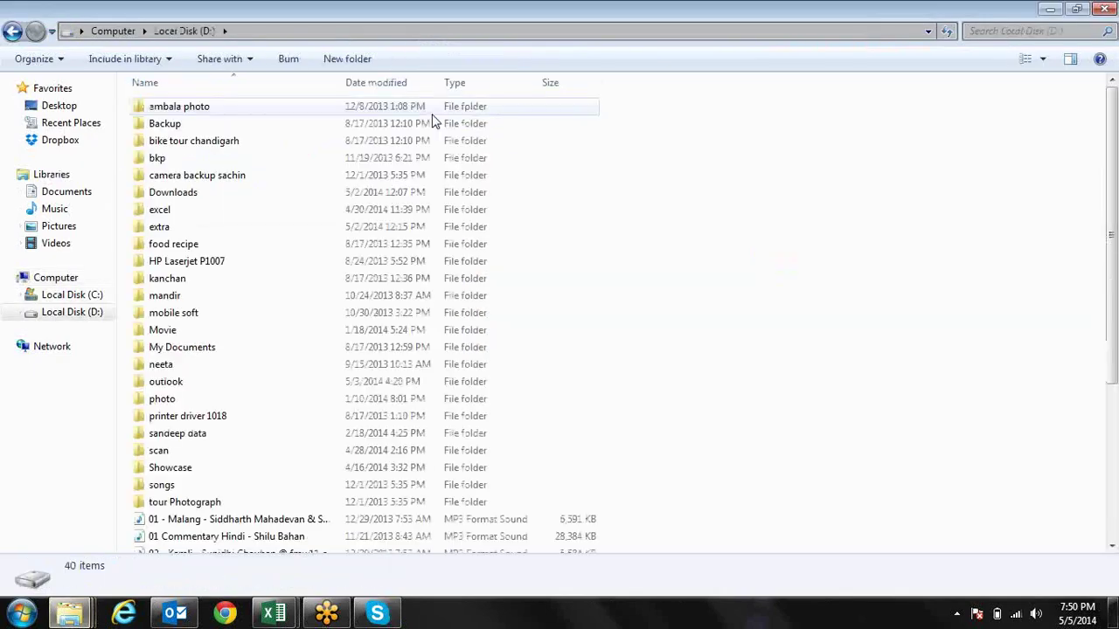
pyautogui.write('sh')
pyautogui.press('Return')
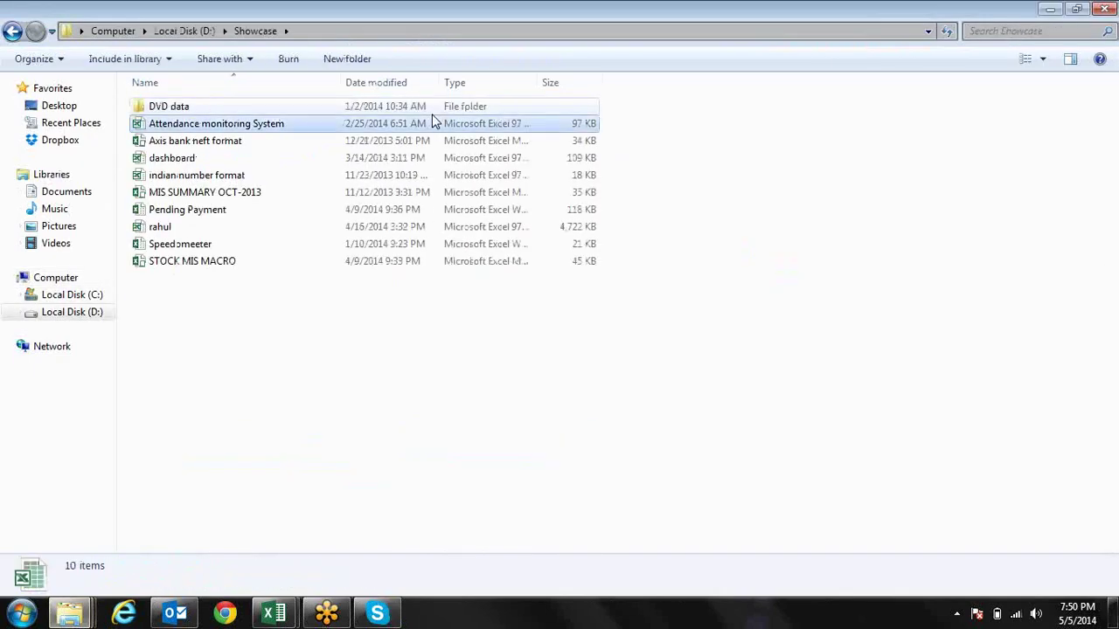
pyautogui.click(432, 122)
pyautogui.doubleClick(432, 122)
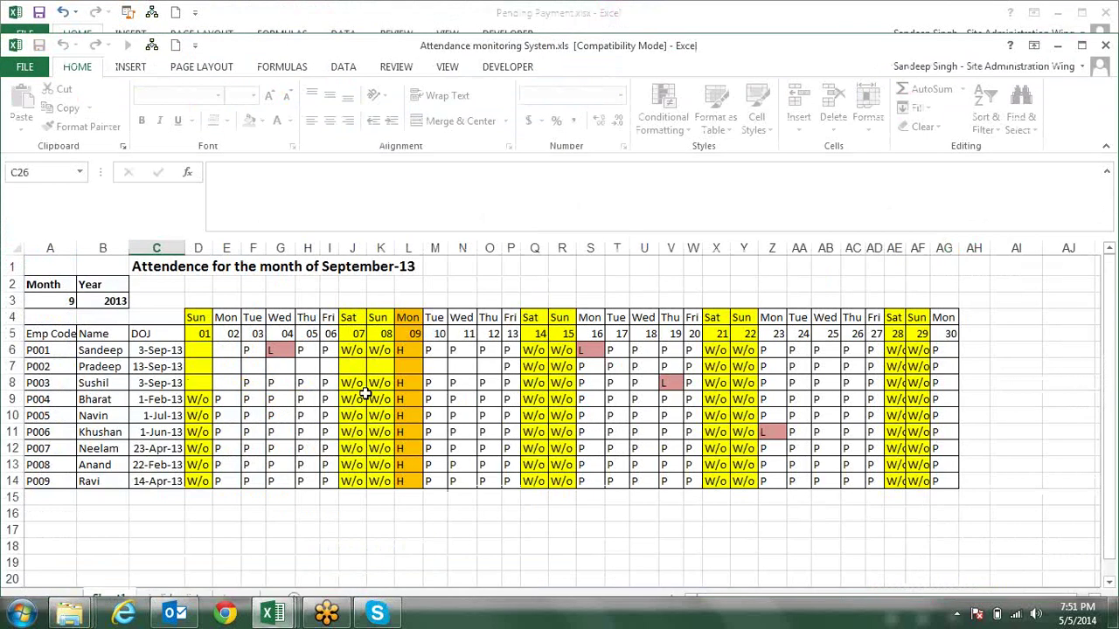
# Step: Review the attendance formula in K8 and the title formula in C1
pyautogui.click(369, 384)
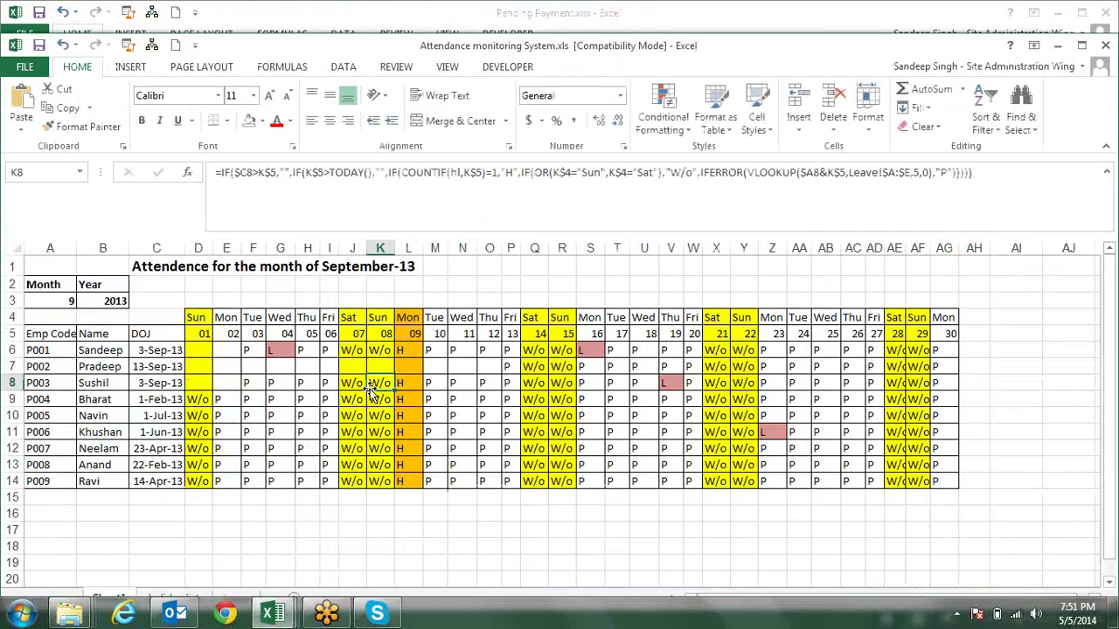
pyautogui.press('Left')
pyautogui.press('Left')
pyautogui.press('Left')
pyautogui.press('Left')
pyautogui.press('Left')
pyautogui.press('Left')
pyautogui.press('Left')
pyautogui.press('Left')
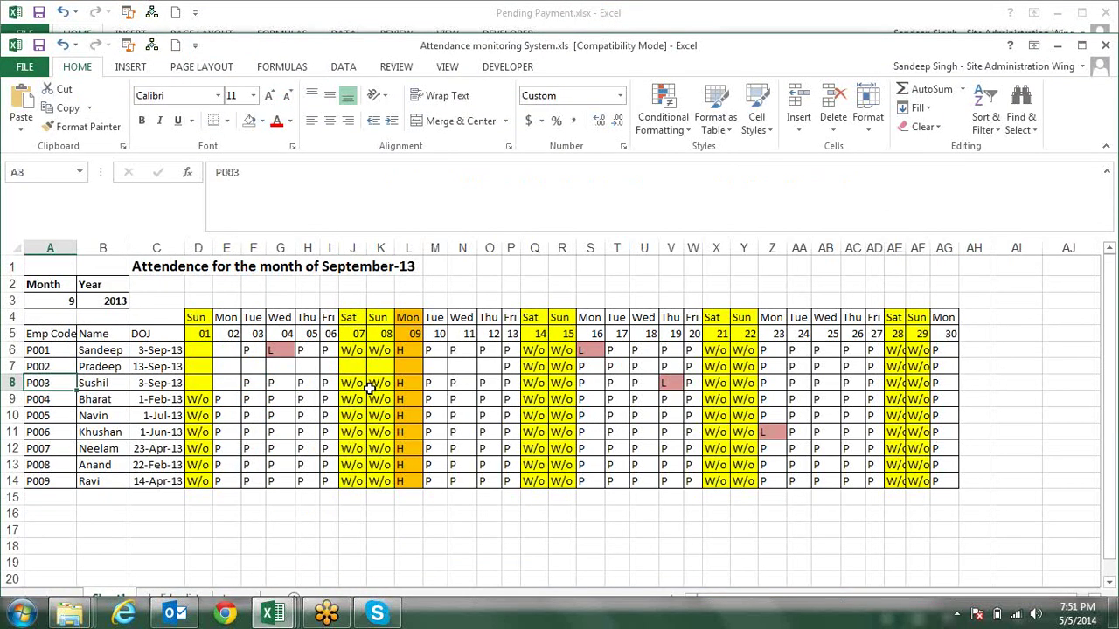
pyautogui.press('Up')
pyautogui.press('Up')
pyautogui.press('Up')
pyautogui.press('Up')
pyautogui.press('Up')
pyautogui.press('Up')
pyautogui.press('Up')
pyautogui.press('Right')
pyautogui.press('Right')
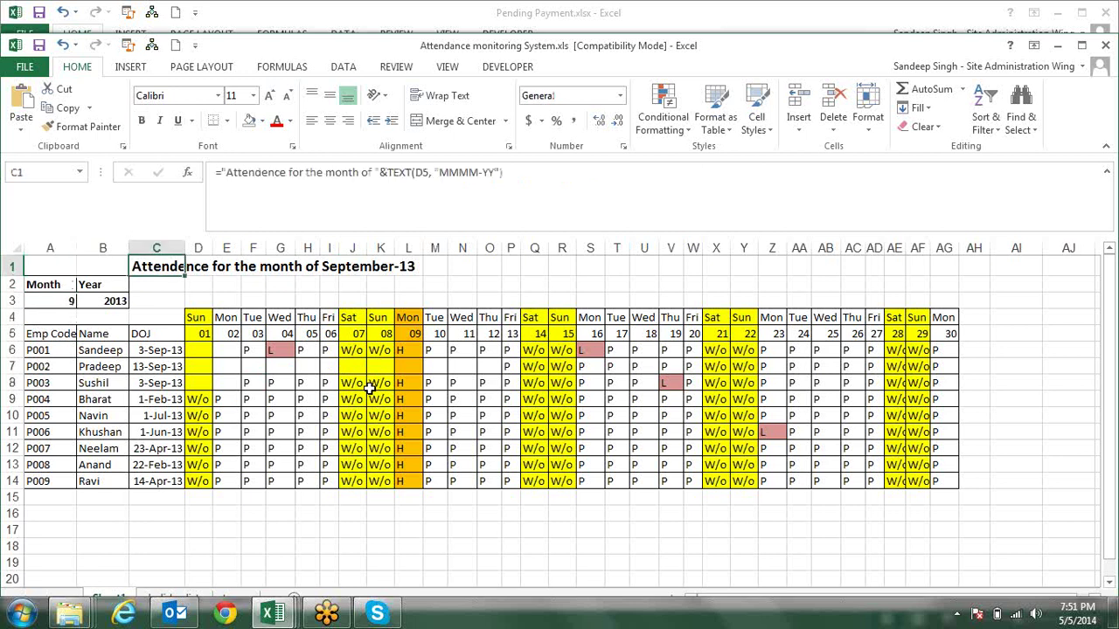
pyautogui.press('Right')
pyautogui.press('Left')
pyautogui.press('Left')
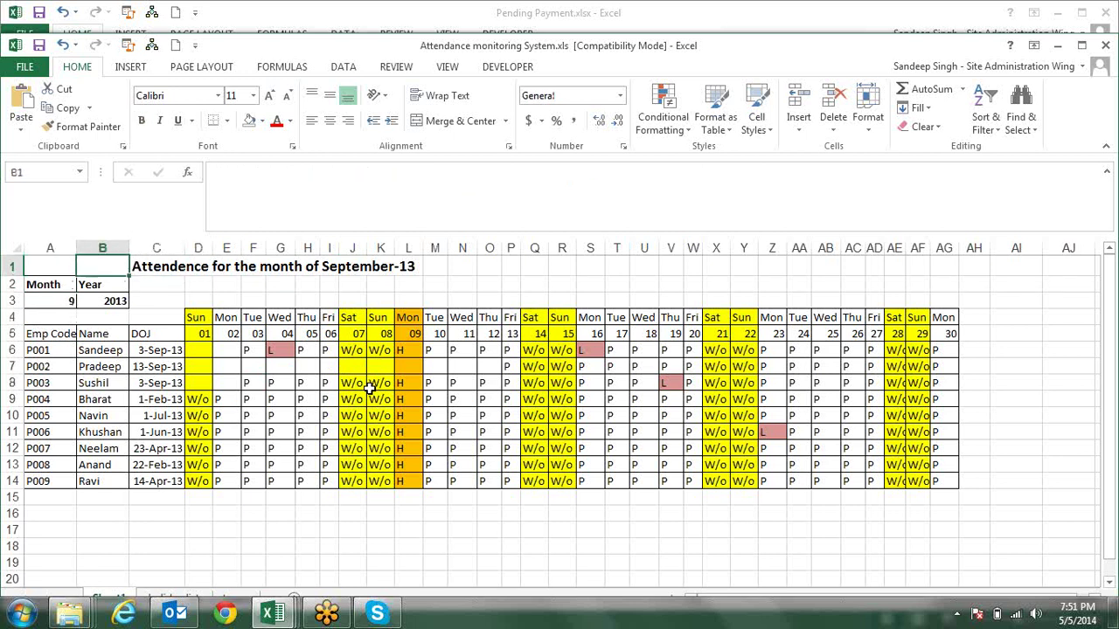
pyautogui.press('Left')
# Step: Pick month 10 from the A3 dropdown to show the October-13 grid
pyautogui.click(50, 300)
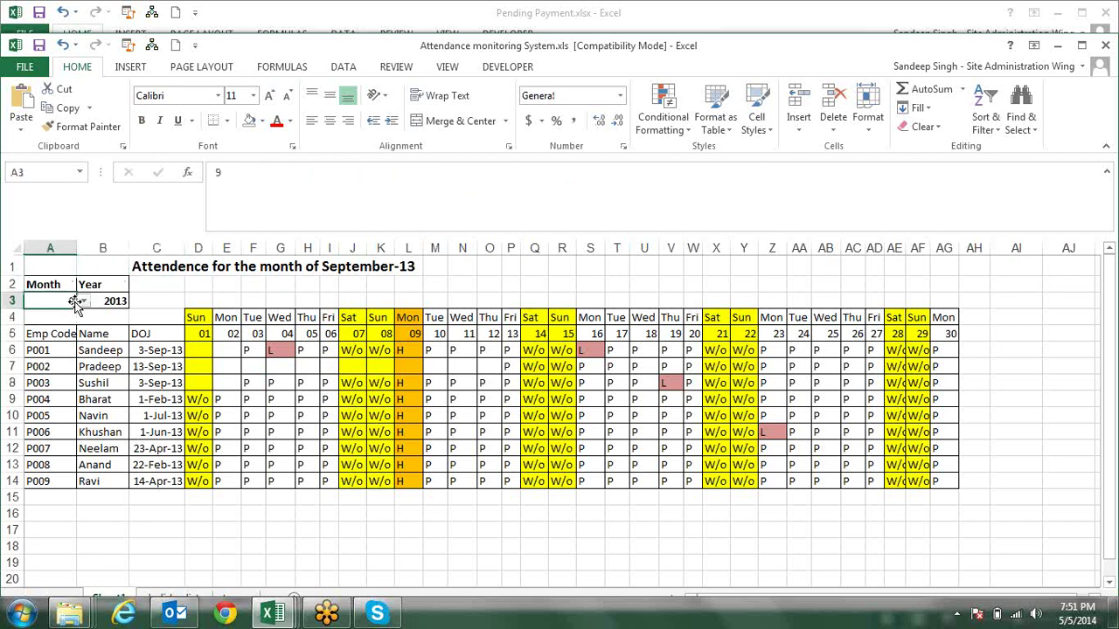
pyautogui.click(83, 300)
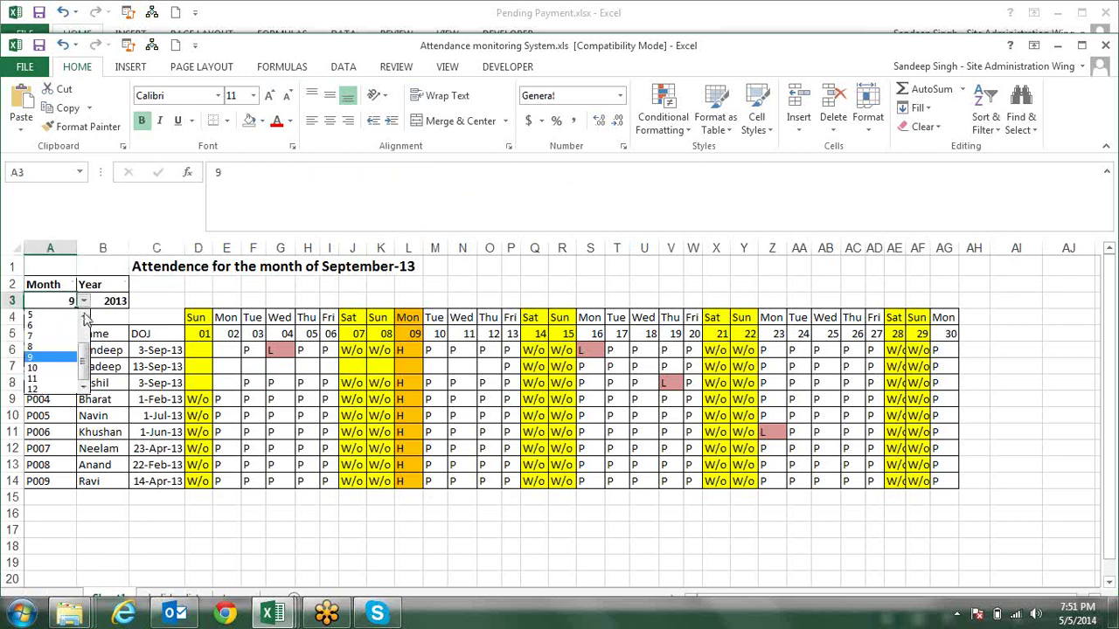
pyautogui.click(33, 367)
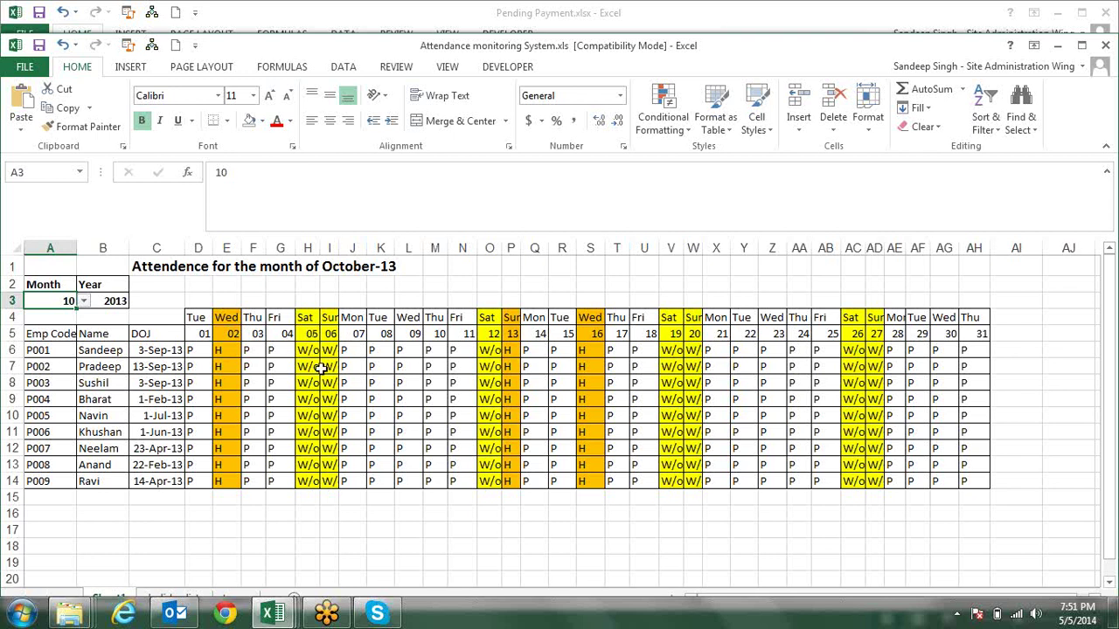
# Step: Inspect the attendance formulas in cells E6, F6 and K7
pyautogui.click(238, 350)
pyautogui.click(250, 350)
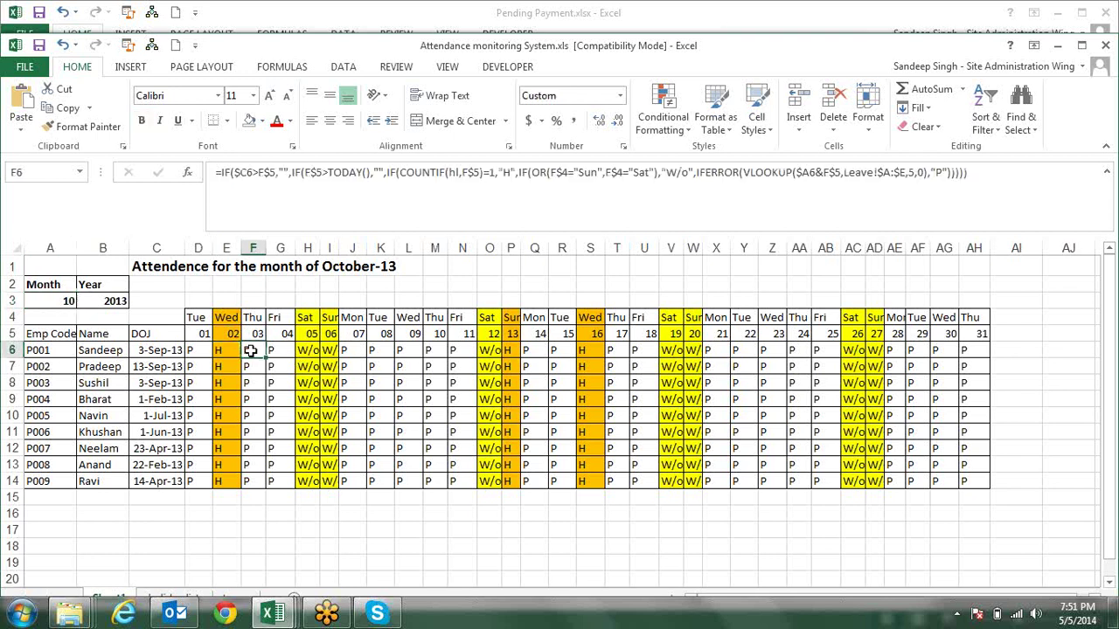
pyautogui.click(387, 363)
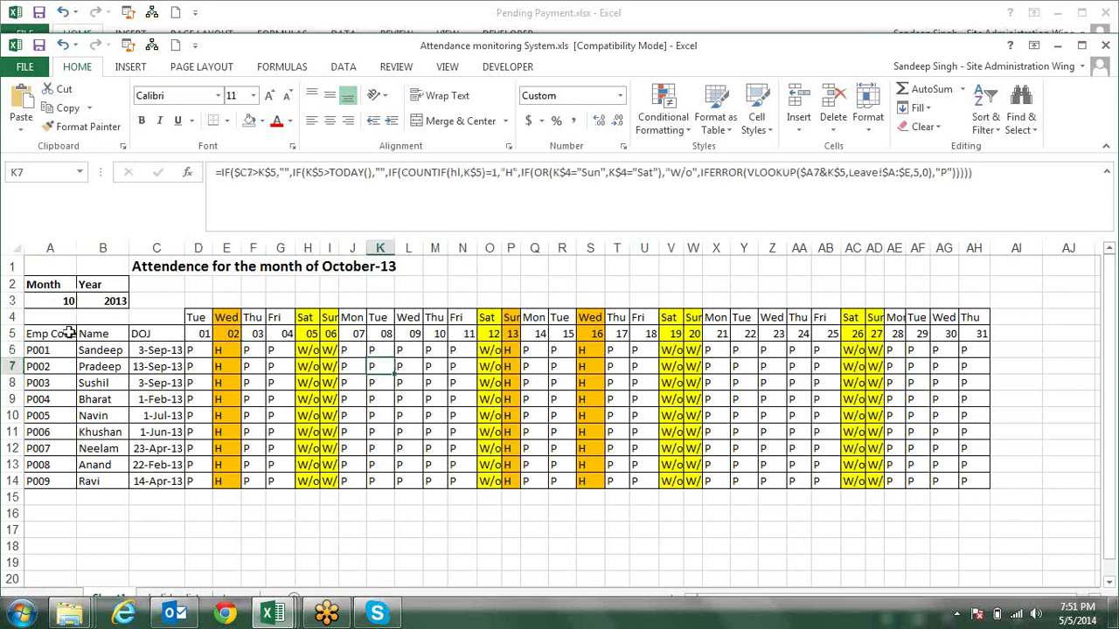
# Step: Choose month 9 in A3 to return the grid to September-13
pyautogui.click(67, 302)
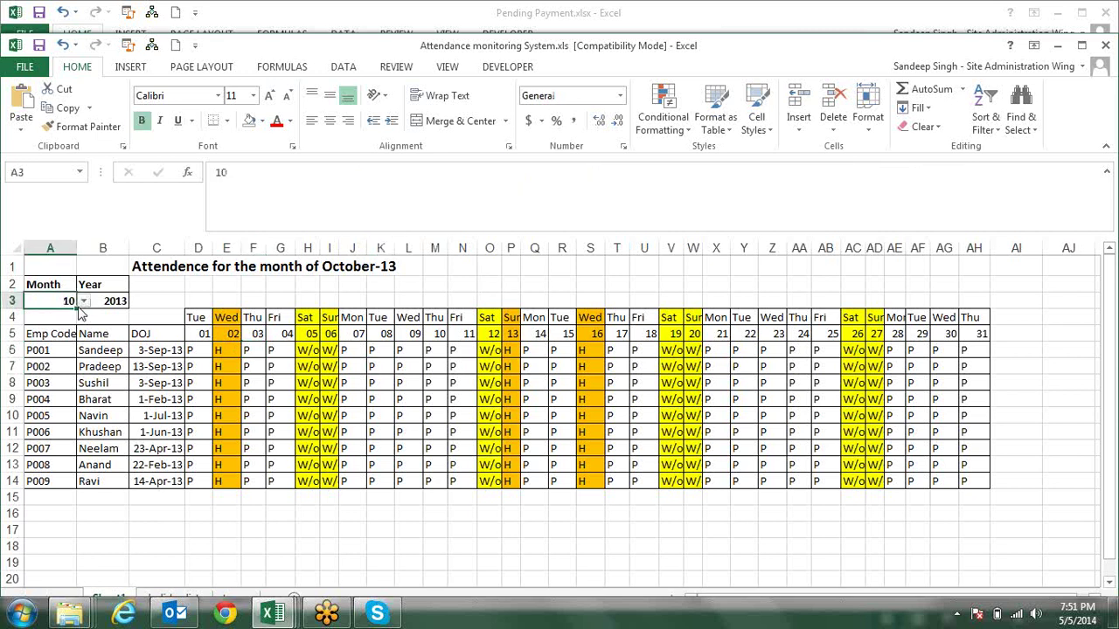
pyautogui.click(83, 301)
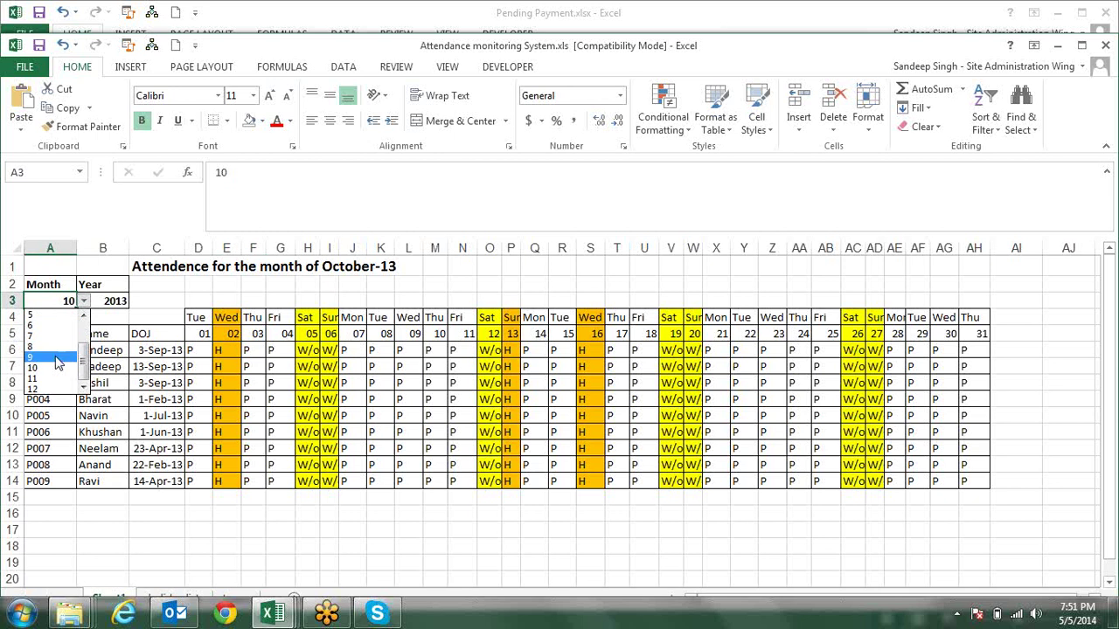
pyautogui.click(57, 358)
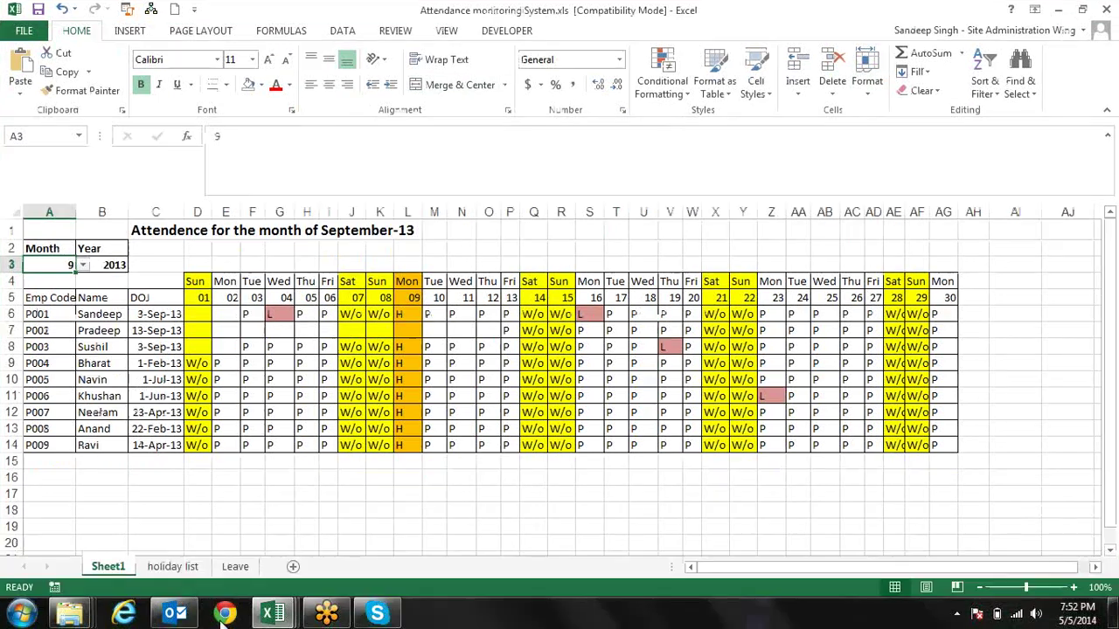
pyautogui.click(173, 566)
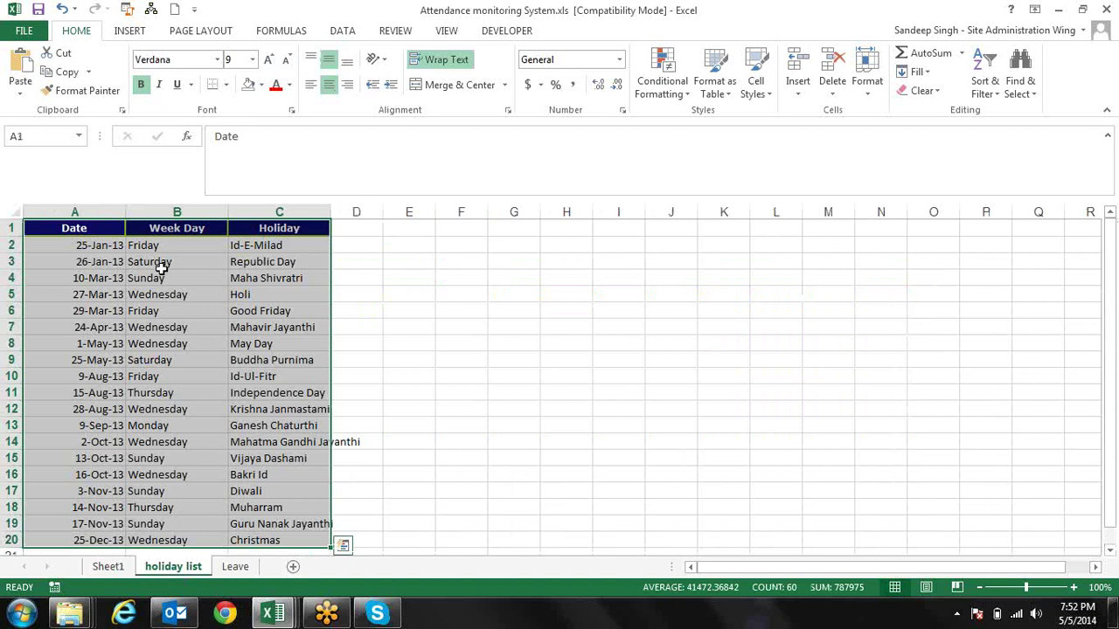
pyautogui.click(164, 262)
pyautogui.press('Down')
pyautogui.press('Down')
pyautogui.press('Down')
pyautogui.press('Down')
pyautogui.press('Down')
pyautogui.press('Down')
pyautogui.press('Left')
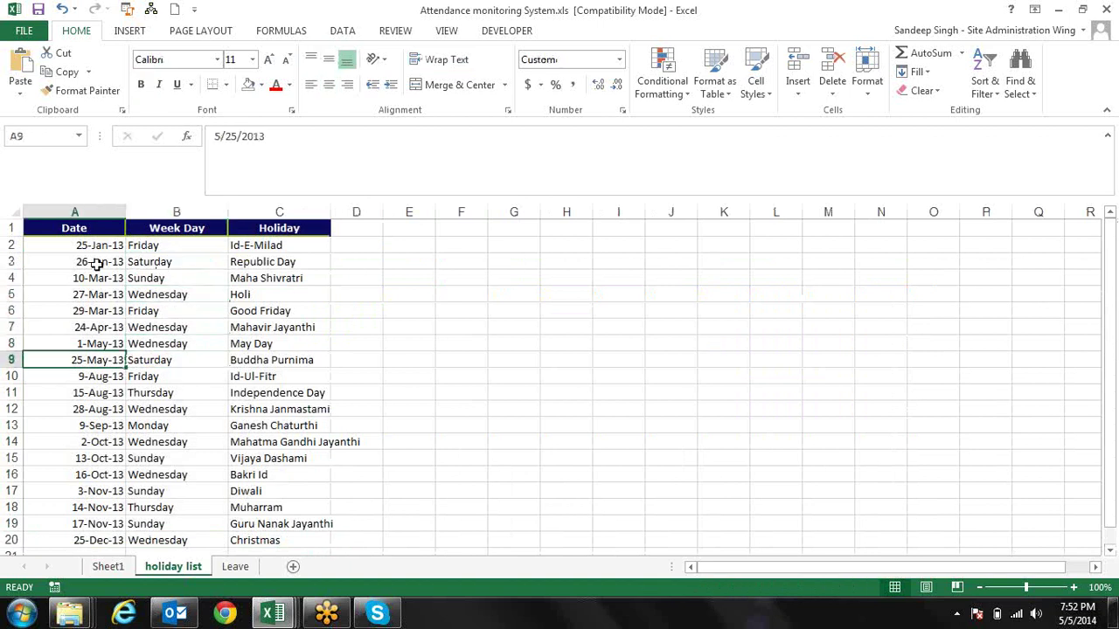
pyautogui.click(236, 570)
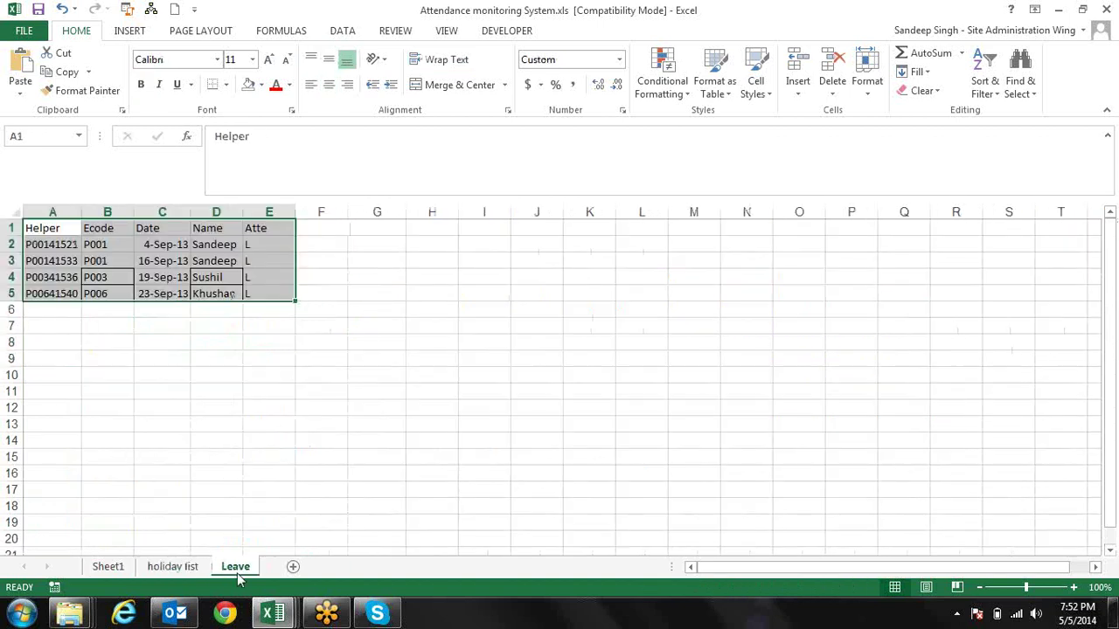
pyautogui.click(85, 325)
pyautogui.click(107, 308)
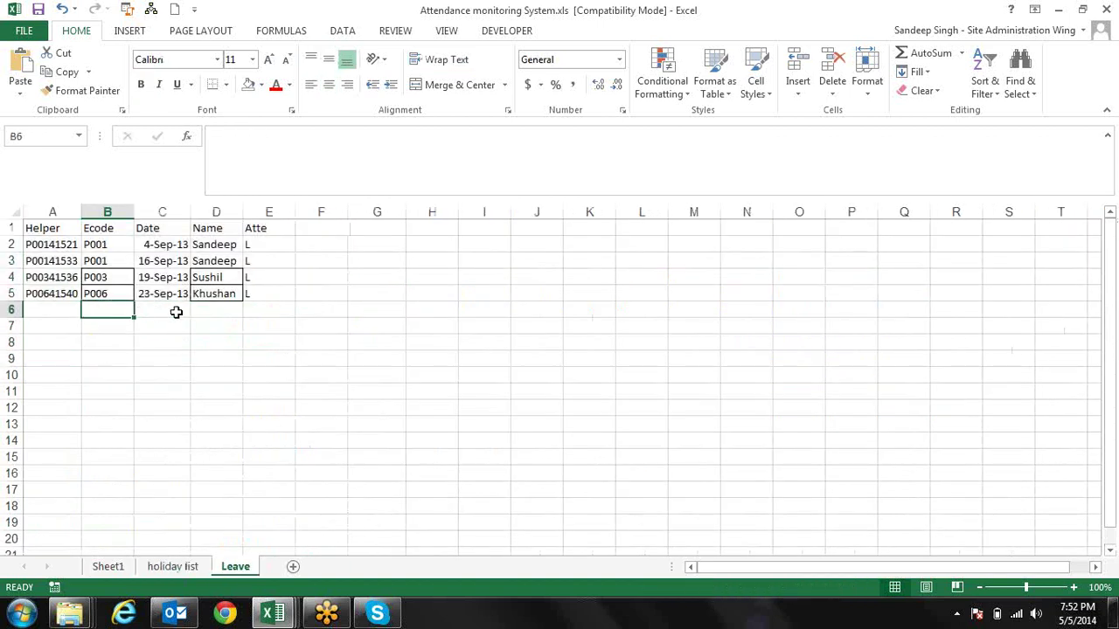
pyautogui.click(179, 311)
pyautogui.click(217, 310)
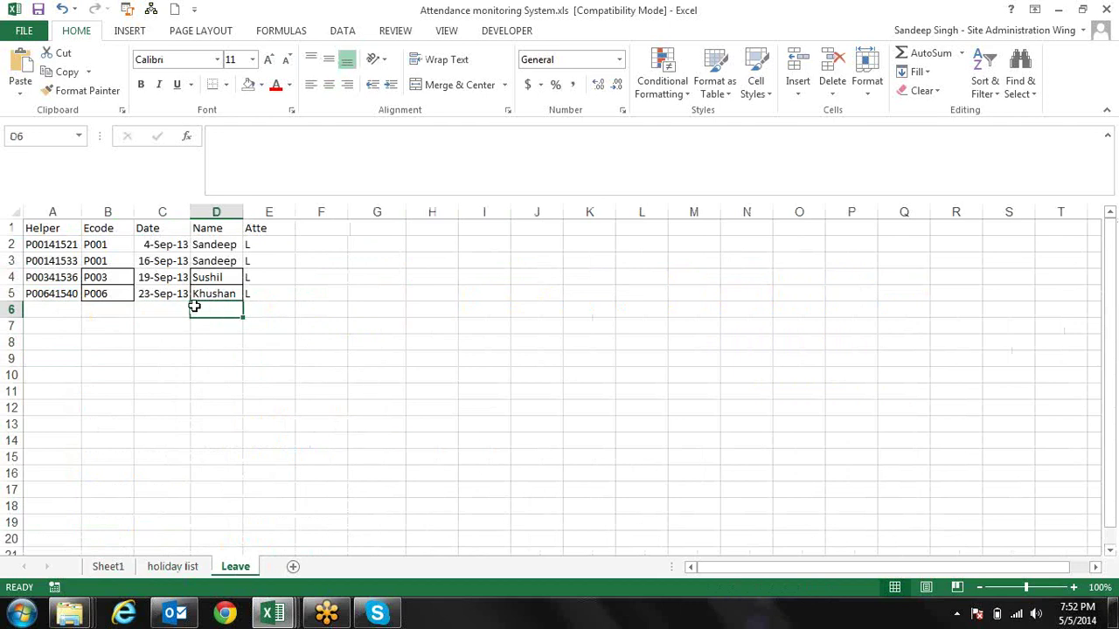
pyautogui.click(251, 306)
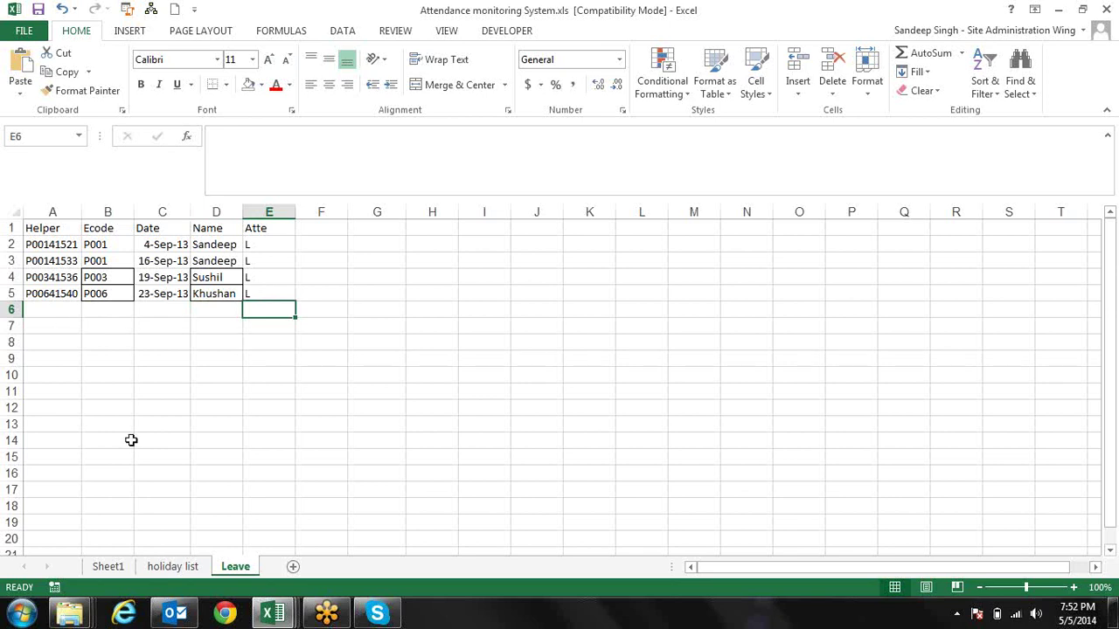
pyautogui.click(108, 566)
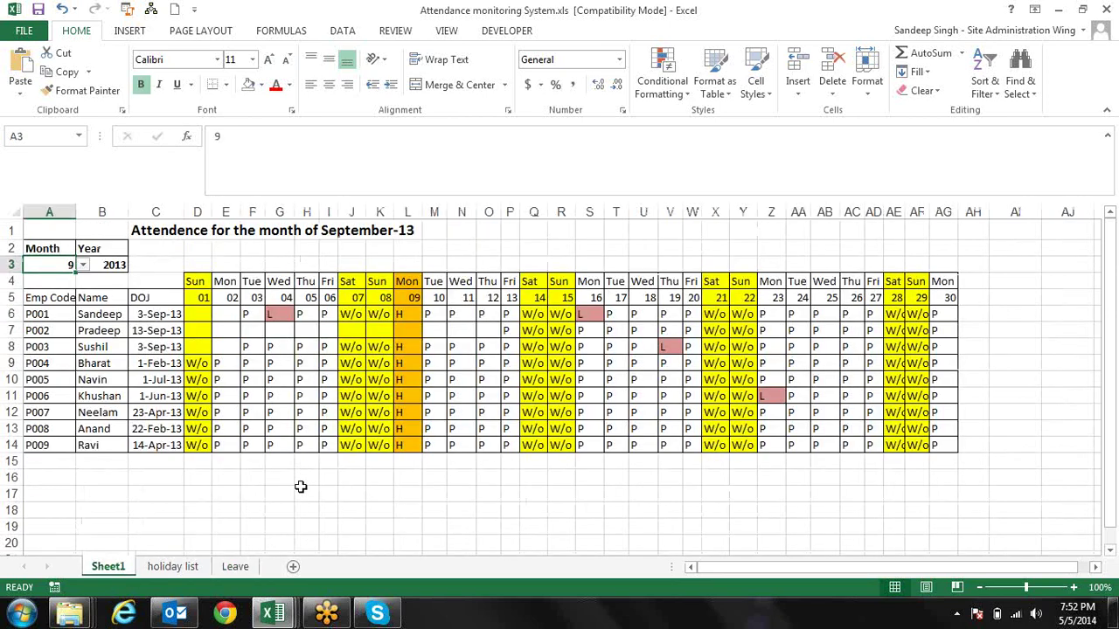
# Step: Inspect F9's attendance formula and switch the month in A3 to 10
pyautogui.click(258, 360)
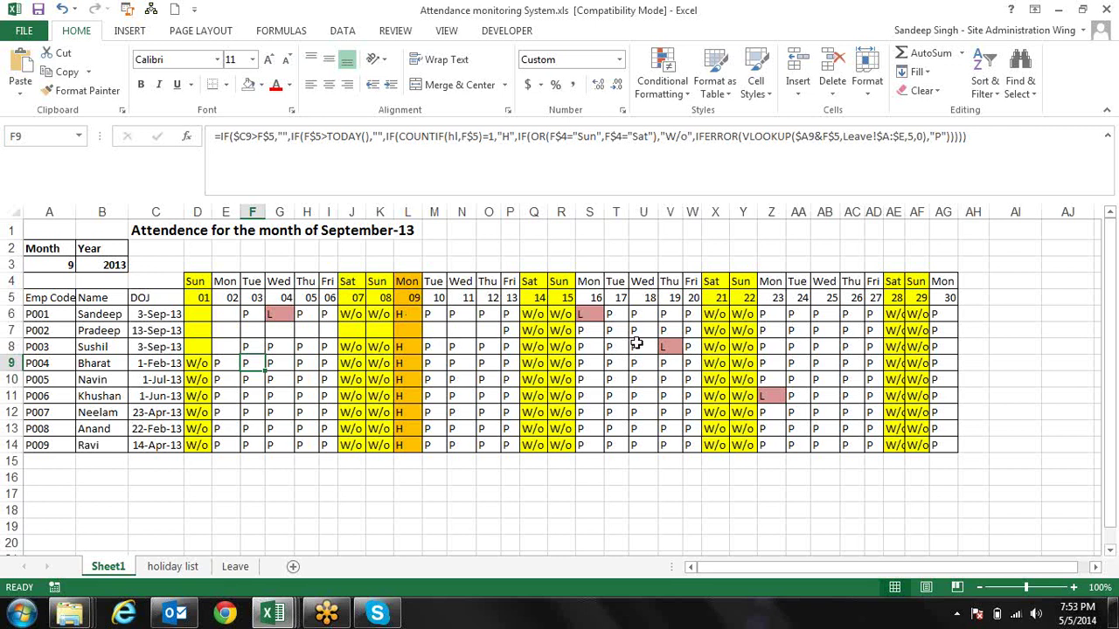
pyautogui.click(56, 268)
pyautogui.click(83, 265)
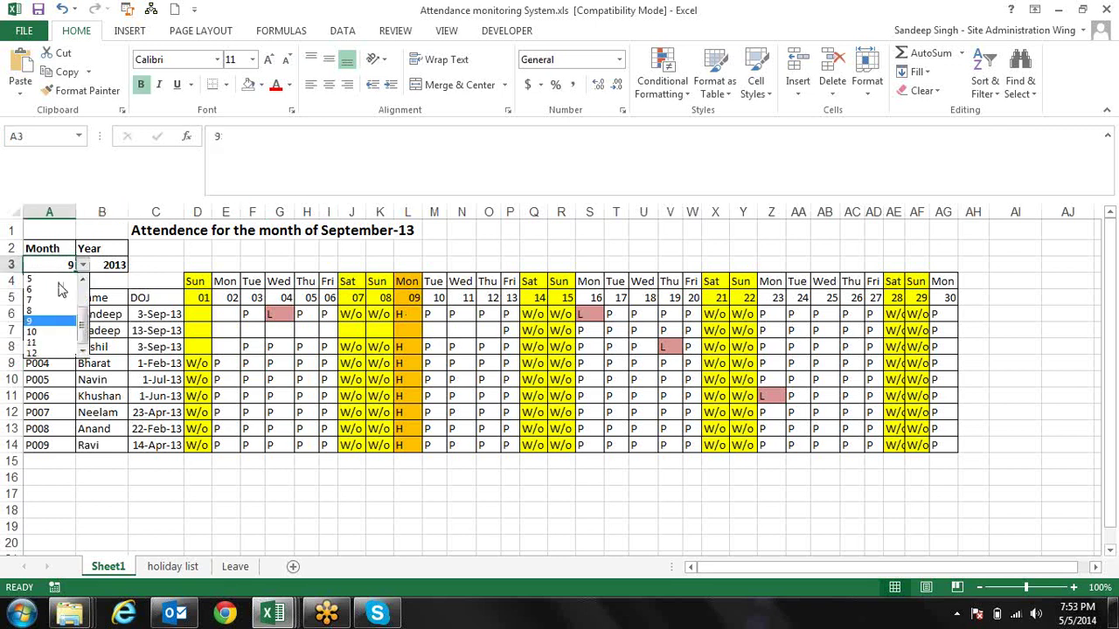
pyautogui.click(57, 332)
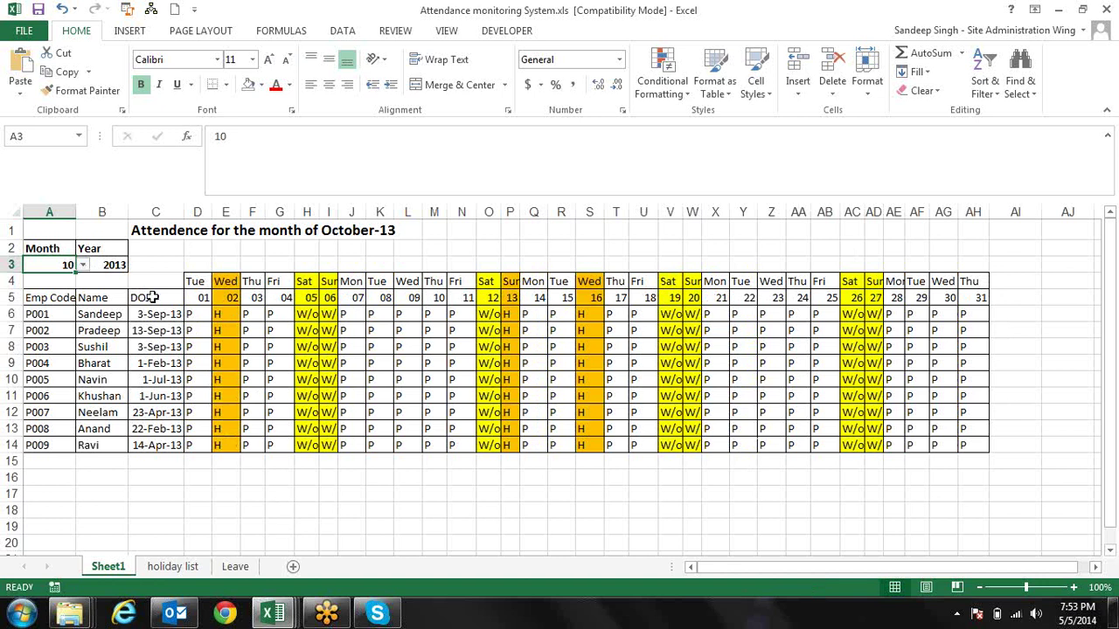
# Step: Change the month in A3 to 7 so the grid shows July-13
pyautogui.click(91, 268)
pyautogui.click(61, 264)
pyautogui.click(83, 264)
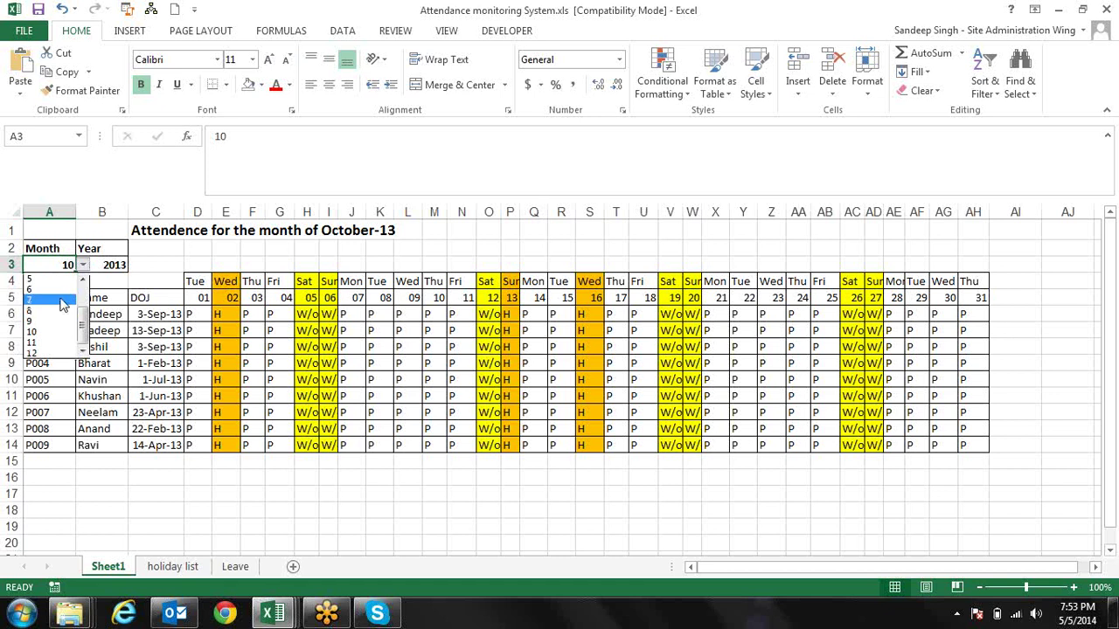
pyautogui.click(52, 299)
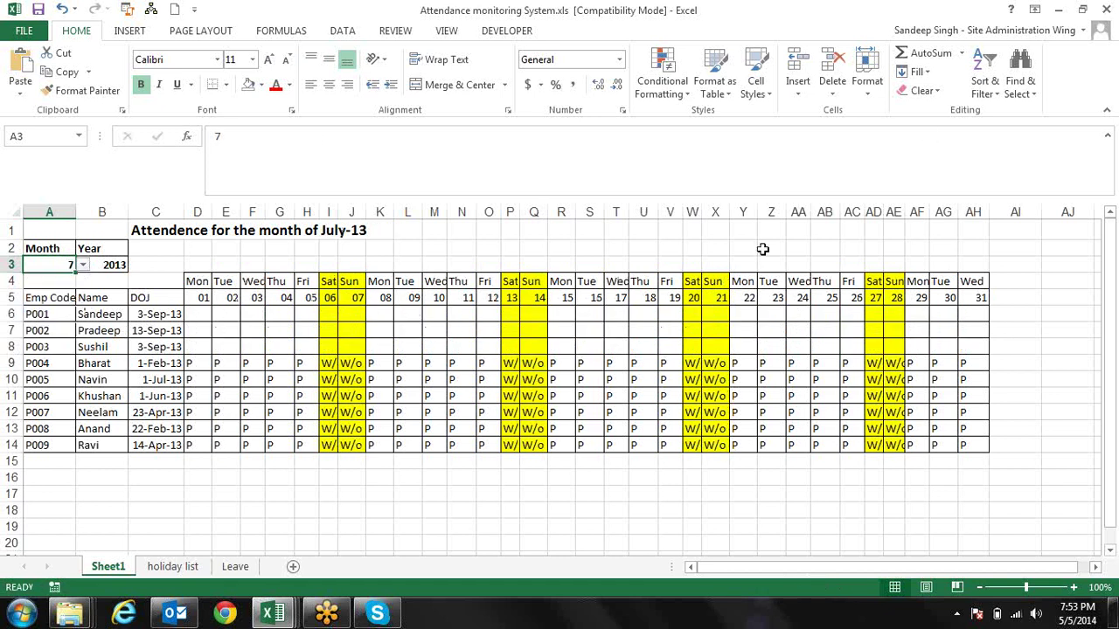
# Step: Check the joining dates in C9 and C14, leaving the month unchanged
pyautogui.click(142, 363)
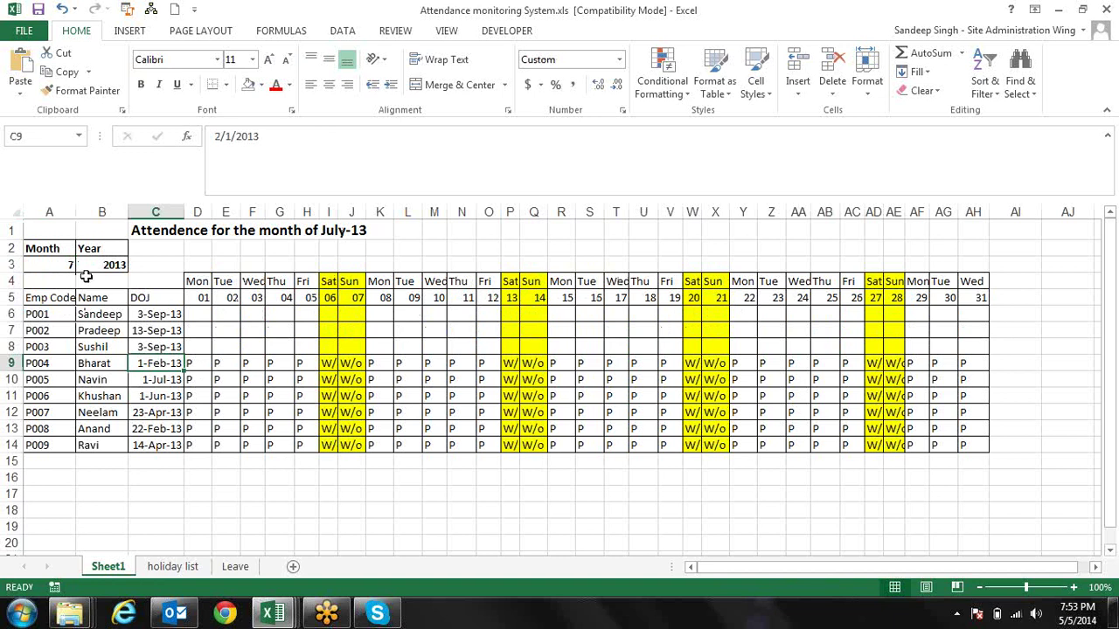
pyautogui.click(61, 264)
pyautogui.click(83, 265)
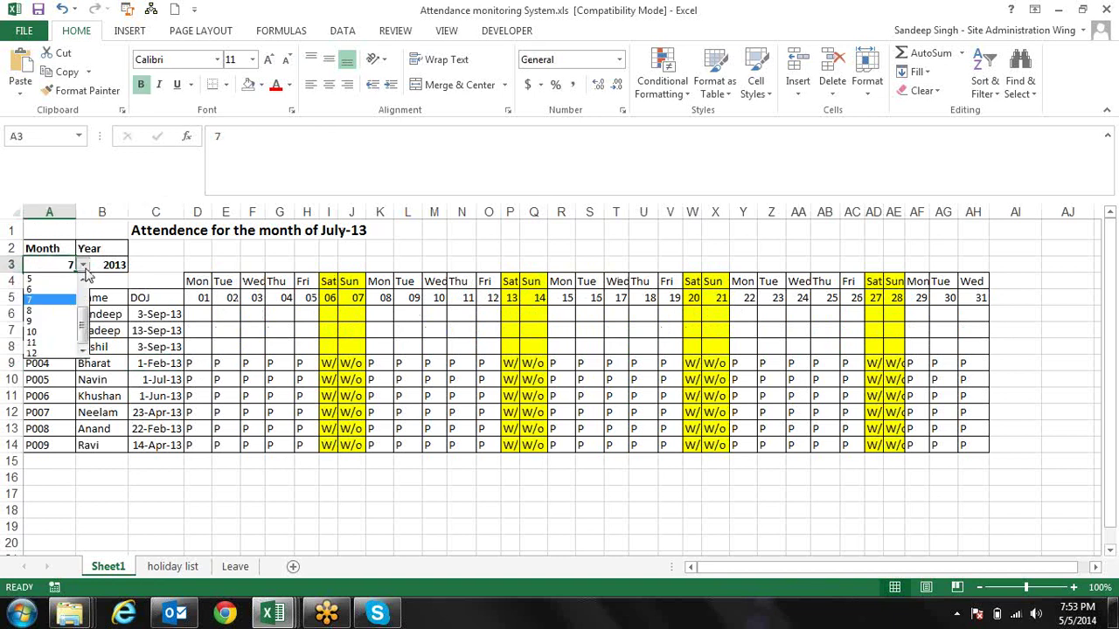
pyautogui.click(188, 354)
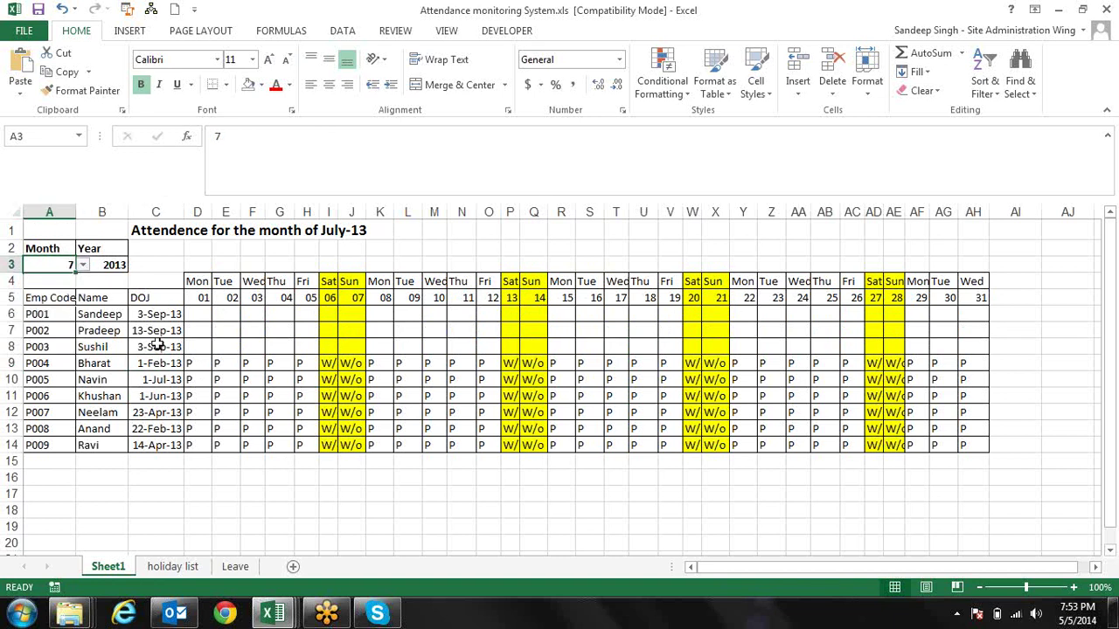
pyautogui.click(159, 345)
pyautogui.click(164, 445)
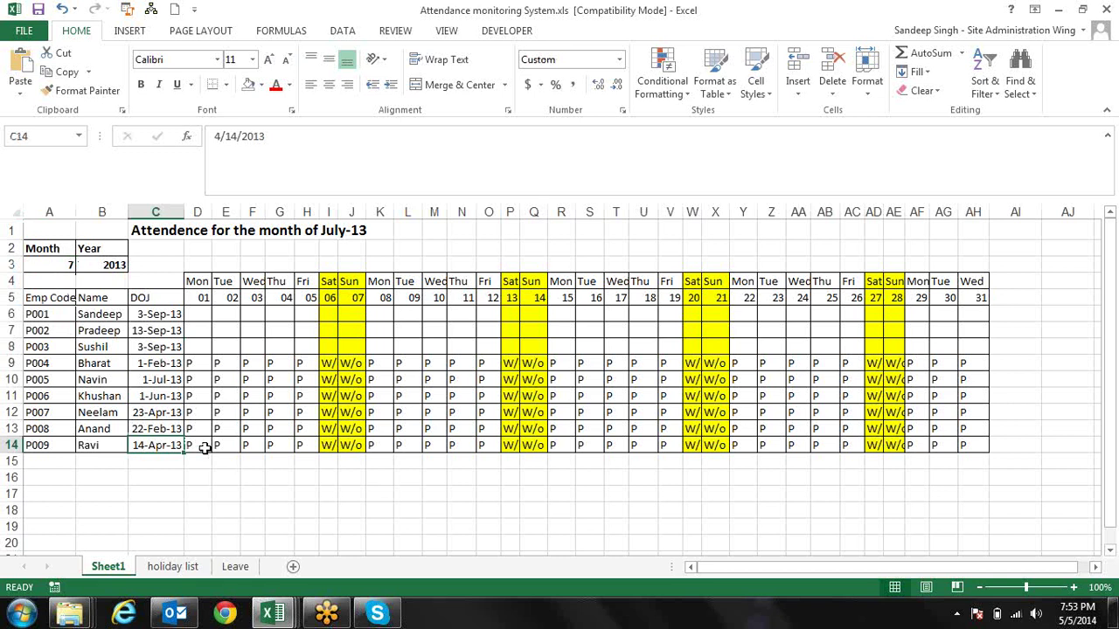
# Step: Set the month in A3 to 4 to show April-13
pyautogui.click(59, 265)
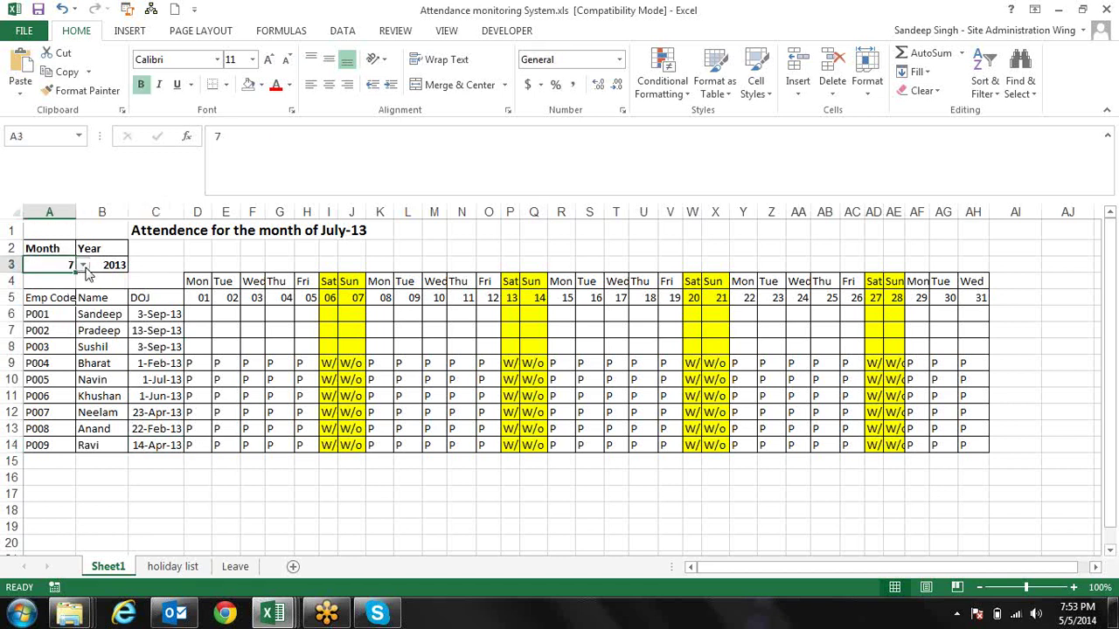
pyautogui.click(83, 265)
pyautogui.scroll(4, 70, 306)
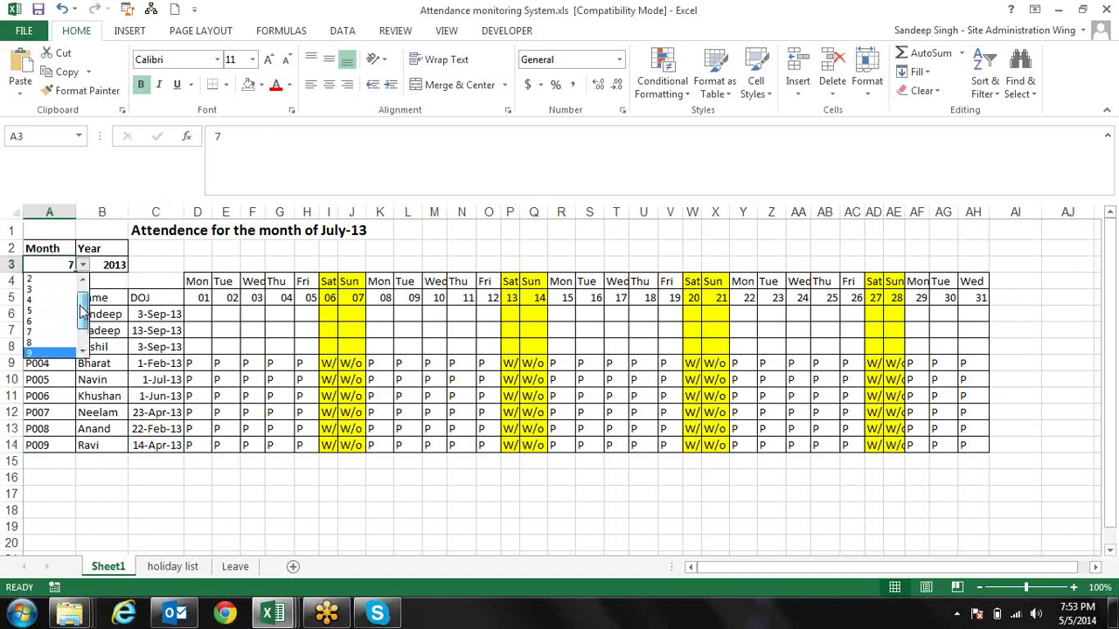
pyautogui.click(63, 313)
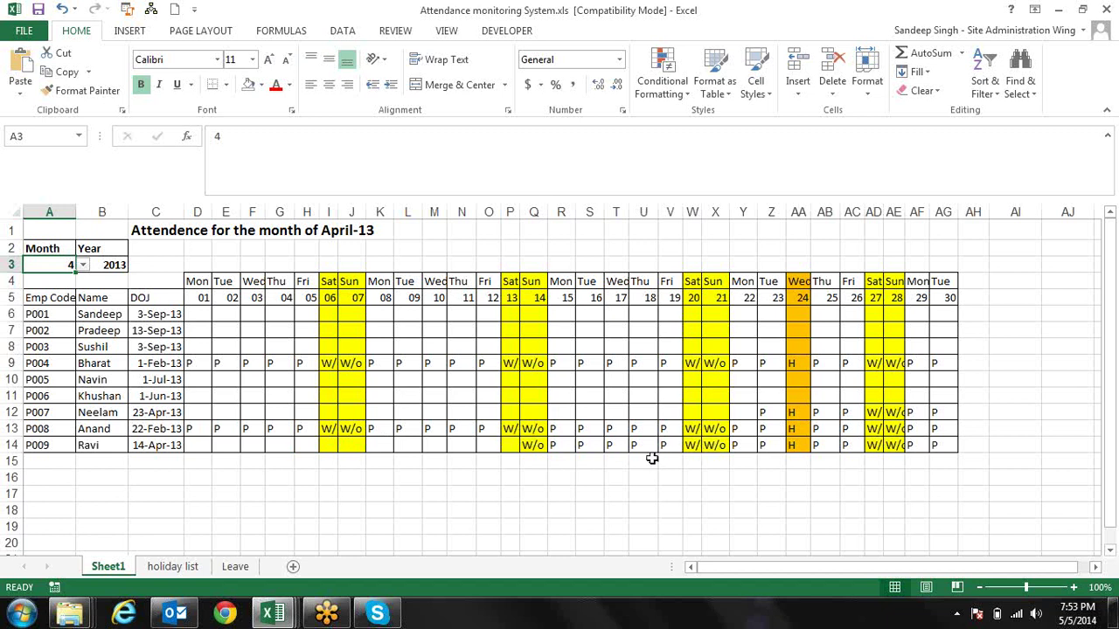
# Step: Switch the month to 5 so the grid shows May-13
pyautogui.click(83, 265)
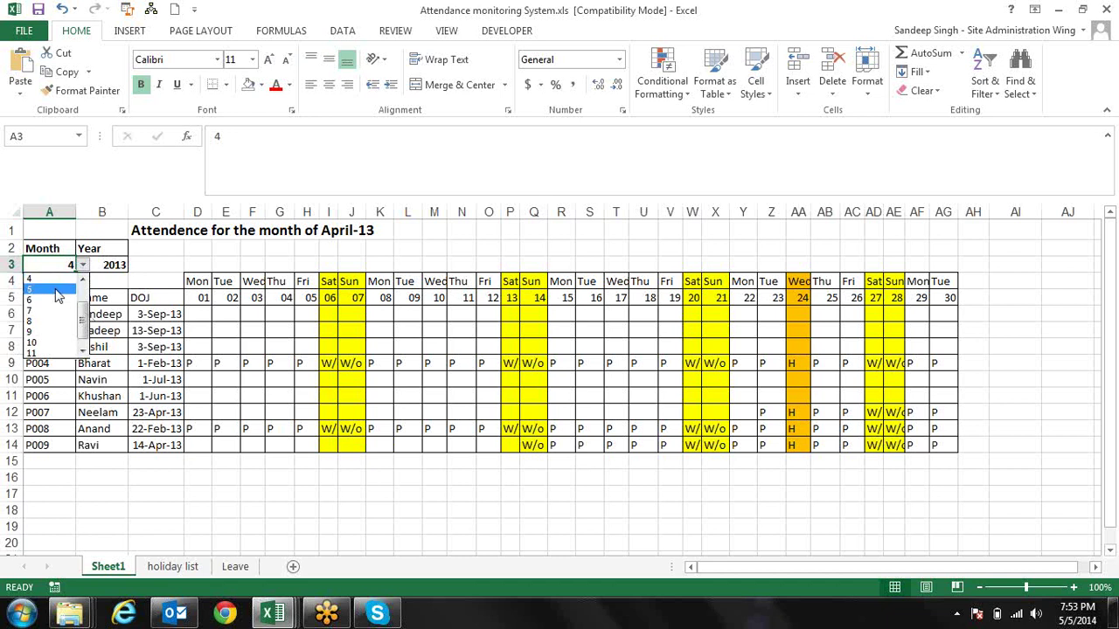
pyautogui.click(56, 291)
pyautogui.click(120, 267)
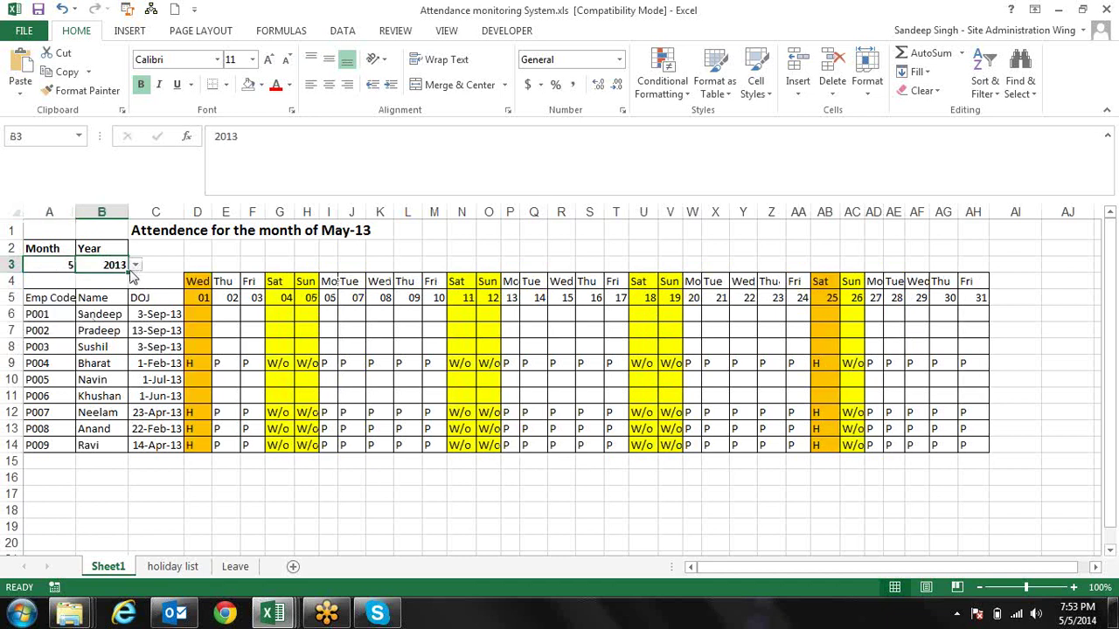
# Step: Pick year 2014 in B3 for May-14, check U4's weekday formula, then close without saving
pyautogui.click(136, 265)
pyautogui.click(90, 288)
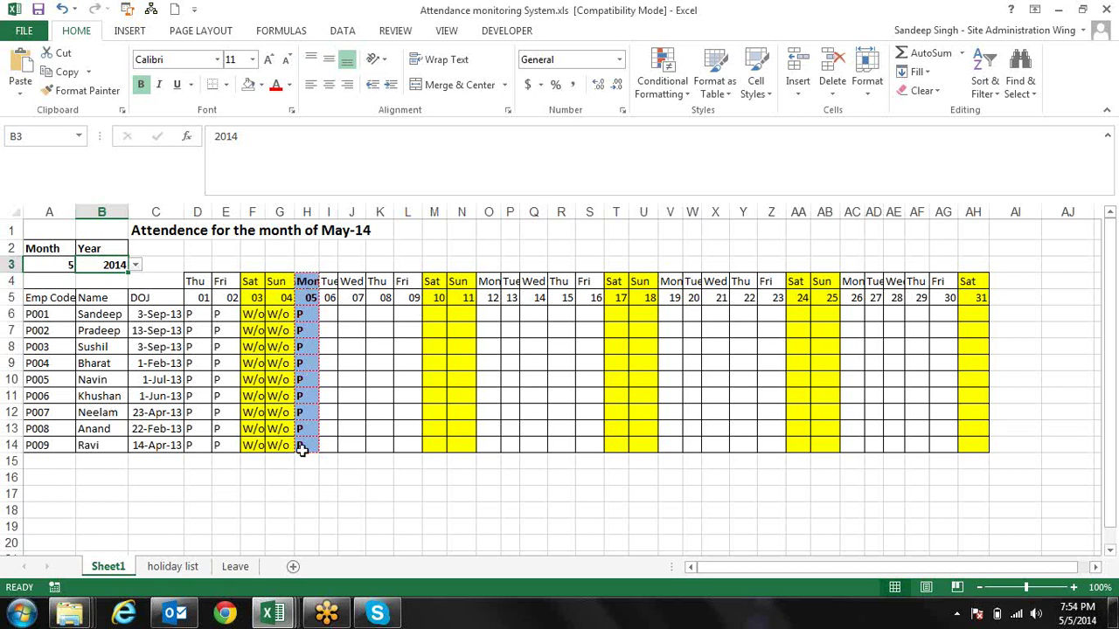
pyautogui.click(644, 284)
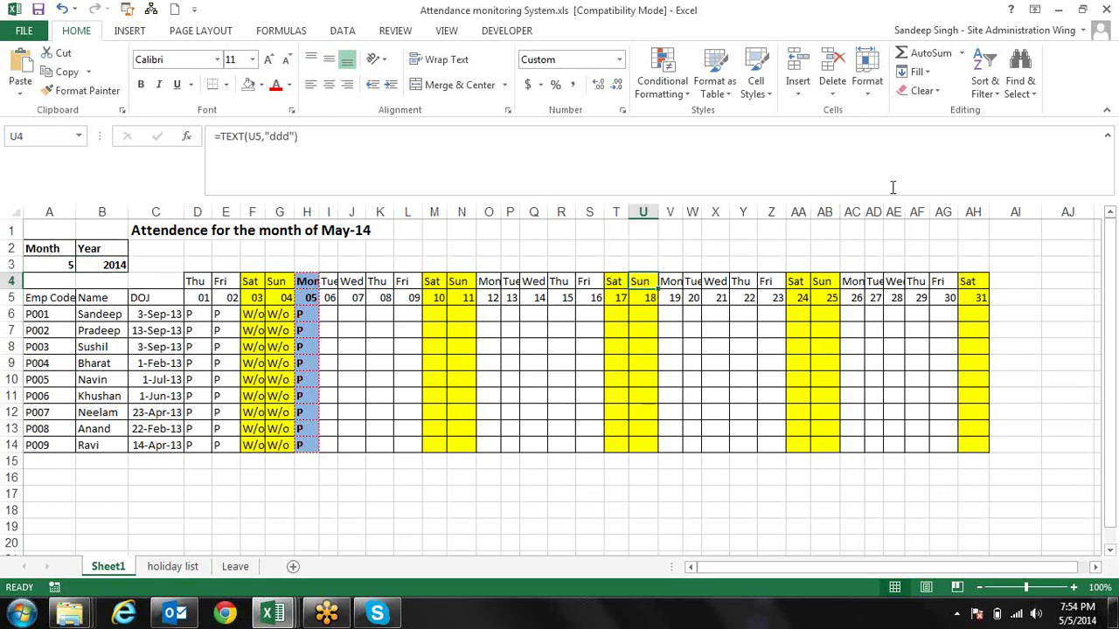
pyautogui.click(1106, 9)
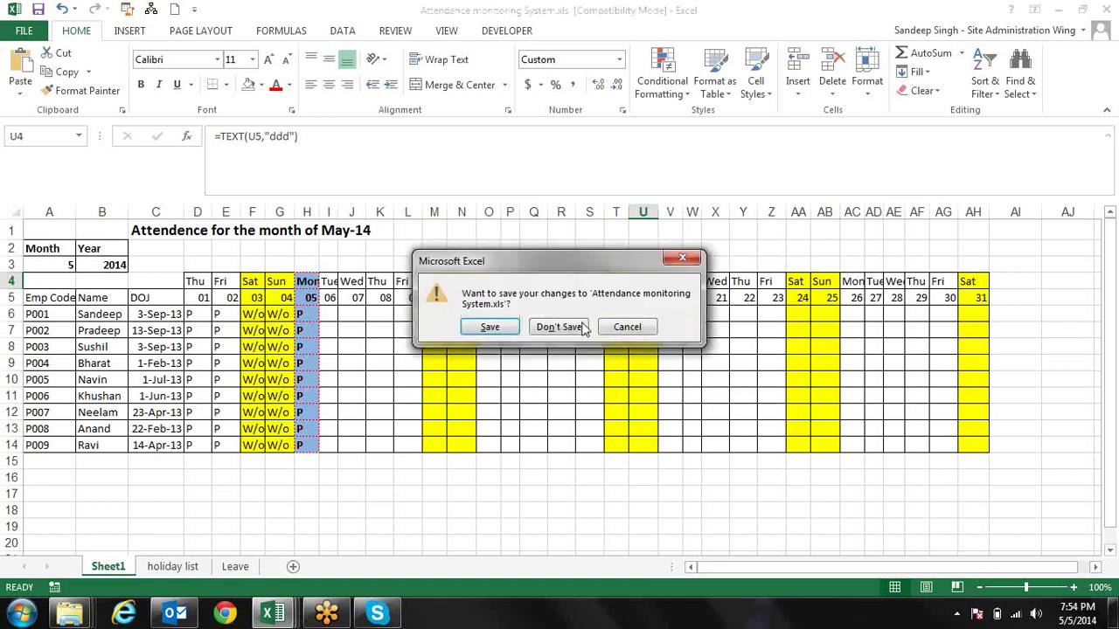
pyautogui.click(574, 322)
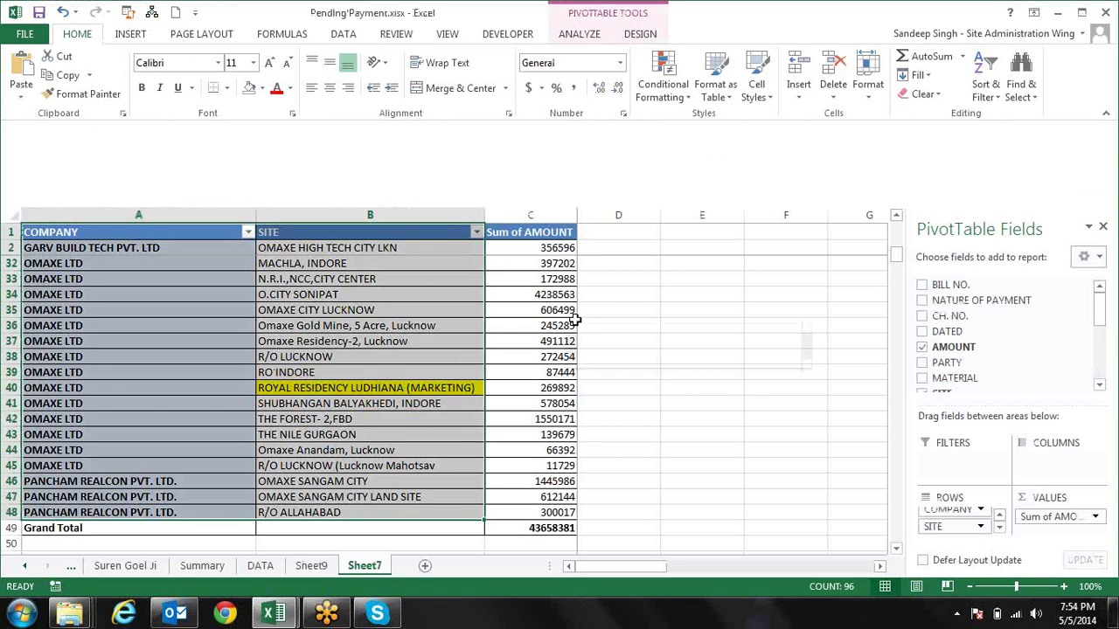
# Step: Close Pending Payment without saving and launch Microsoft Office Excel 2007 from the Start menu
pyautogui.click(1106, 11)
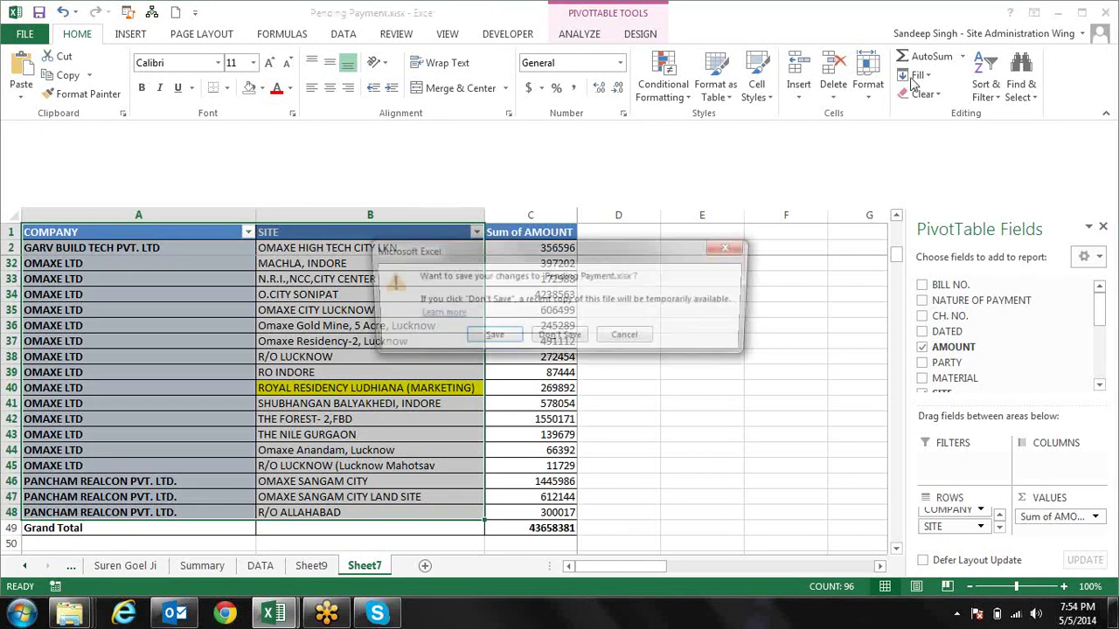
pyautogui.click(553, 337)
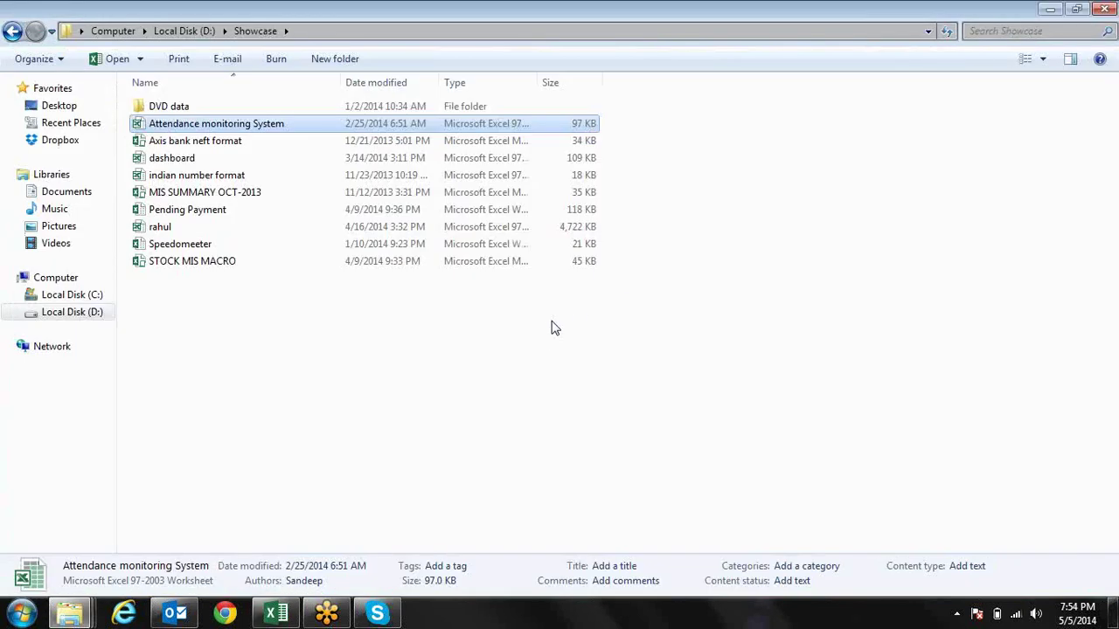
pyautogui.click(27, 609)
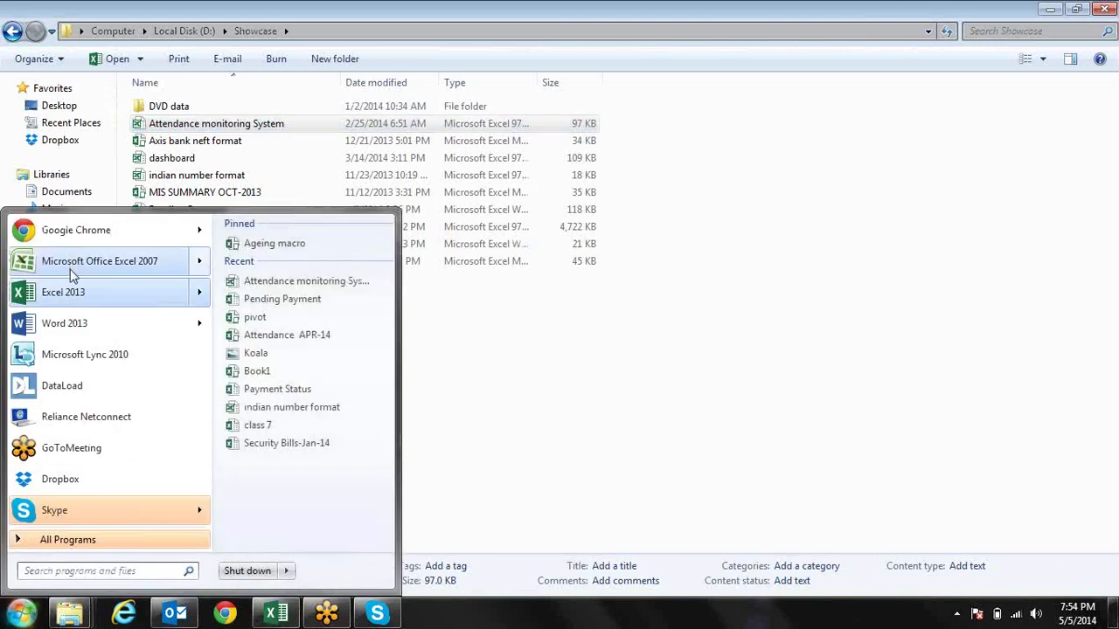
pyautogui.click(71, 266)
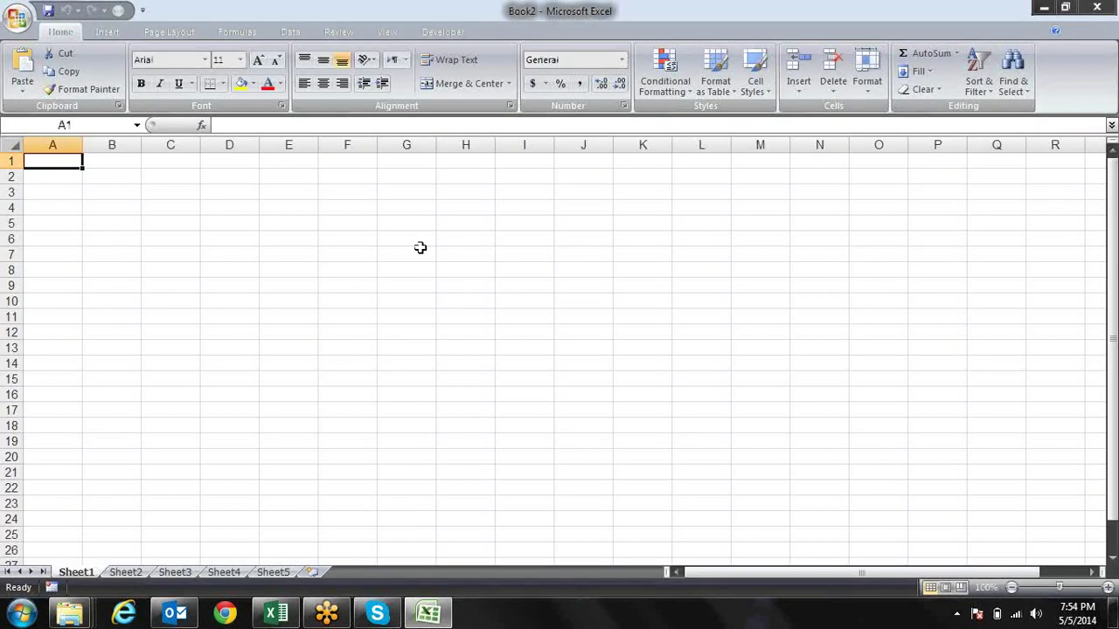
# Step: Enter the label 'Month' in cell A3
pyautogui.click(418, 173)
pyautogui.press('Left')
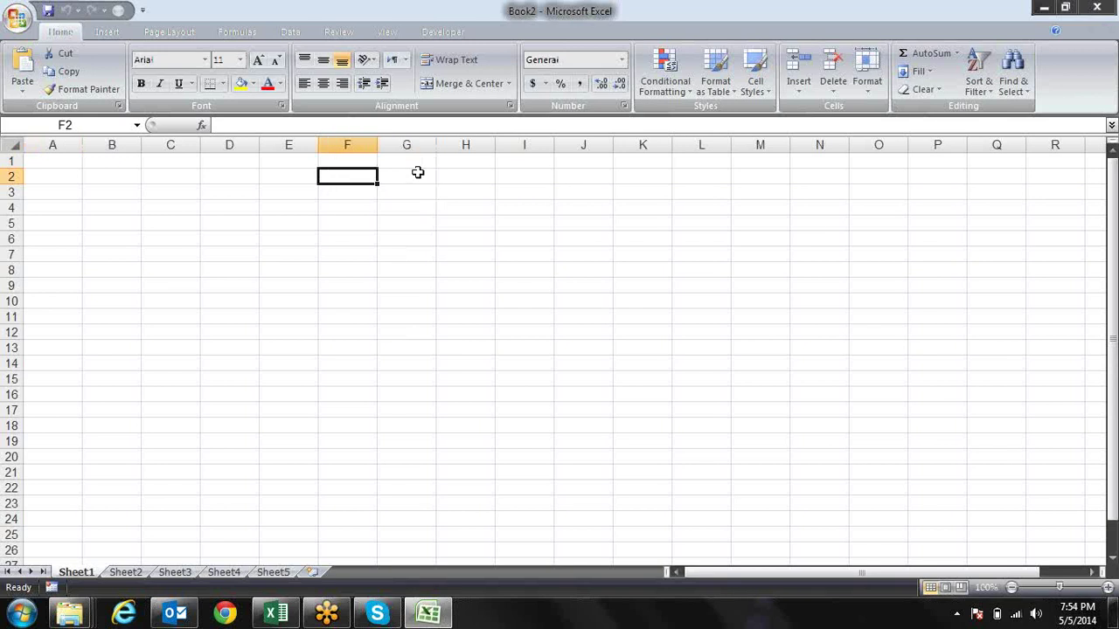
pyautogui.press('Home')
pyautogui.press('Up')
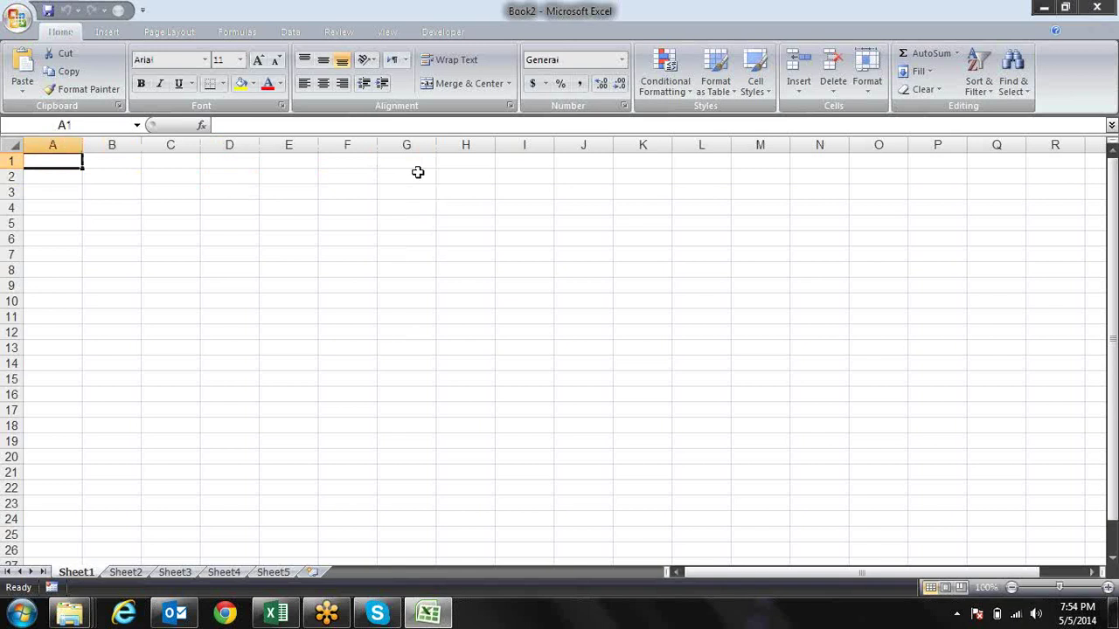
pyautogui.press('Down')
pyautogui.press('Down')
pyautogui.press('Down')
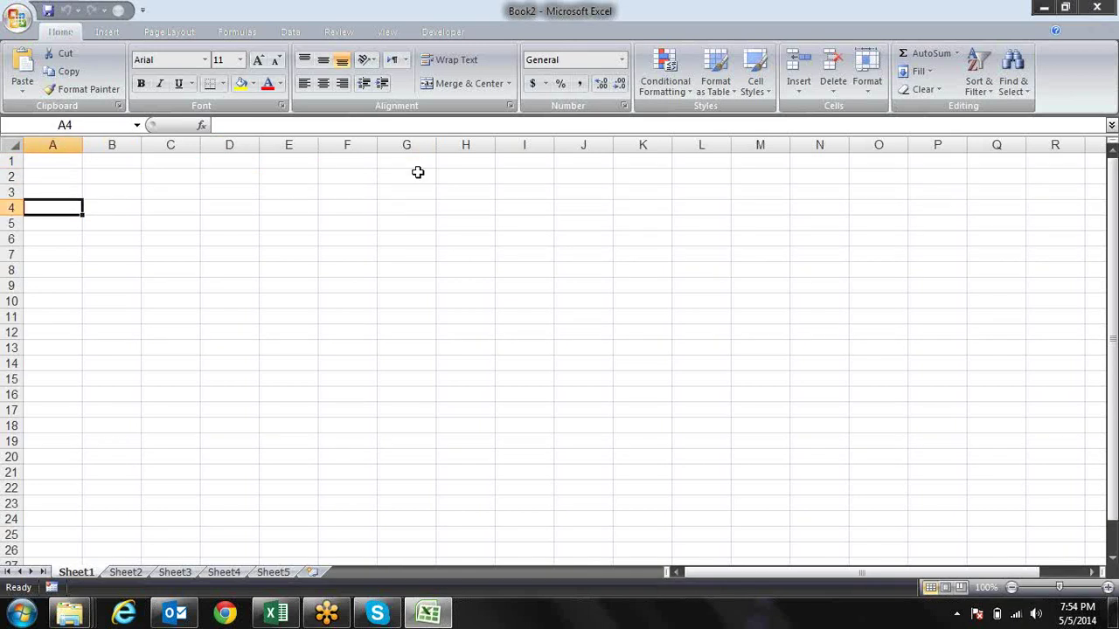
pyautogui.press('Up')
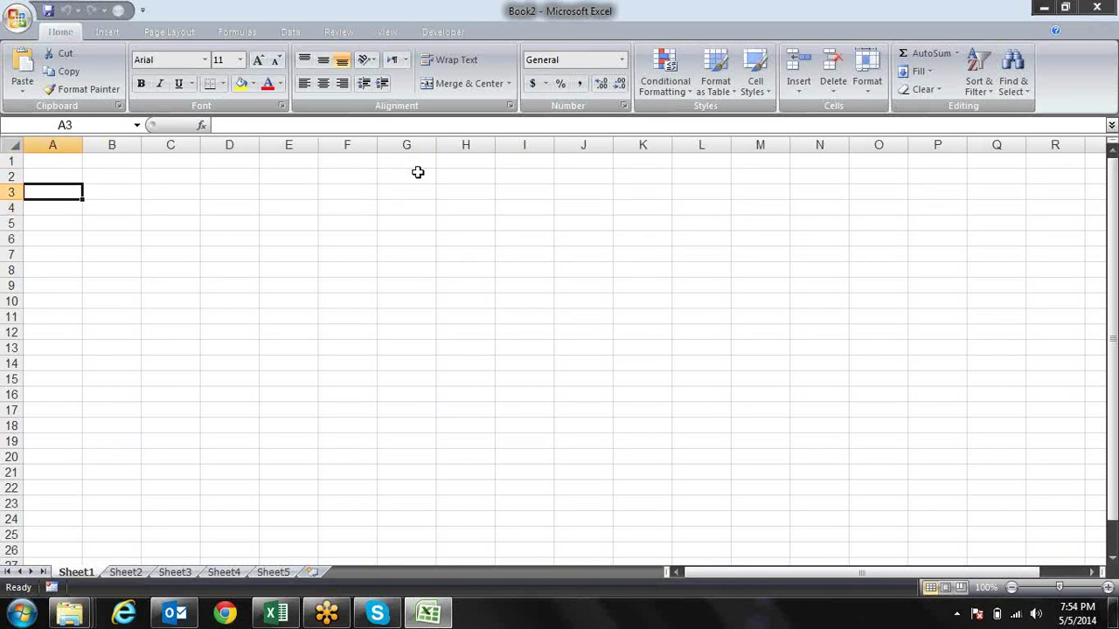
pyautogui.write('Montre')
pyautogui.press('BackSpace')
pyautogui.press('BackSpace')
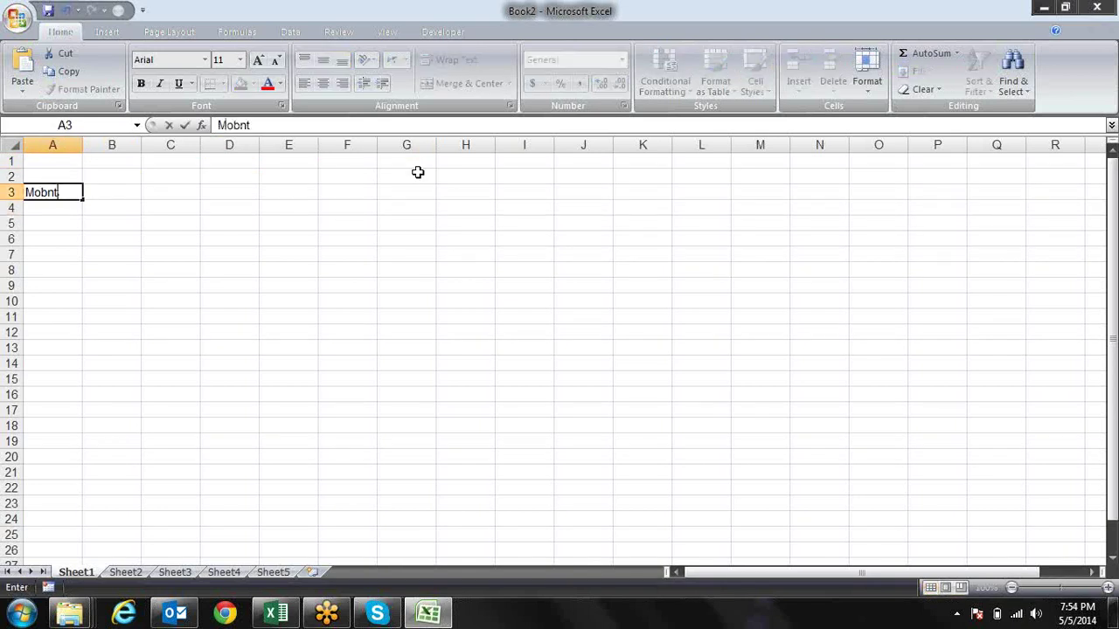
pyautogui.press('BackSpace')
pyautogui.press('BackSpace')
pyautogui.write('nth:')
pyautogui.press('Tab')
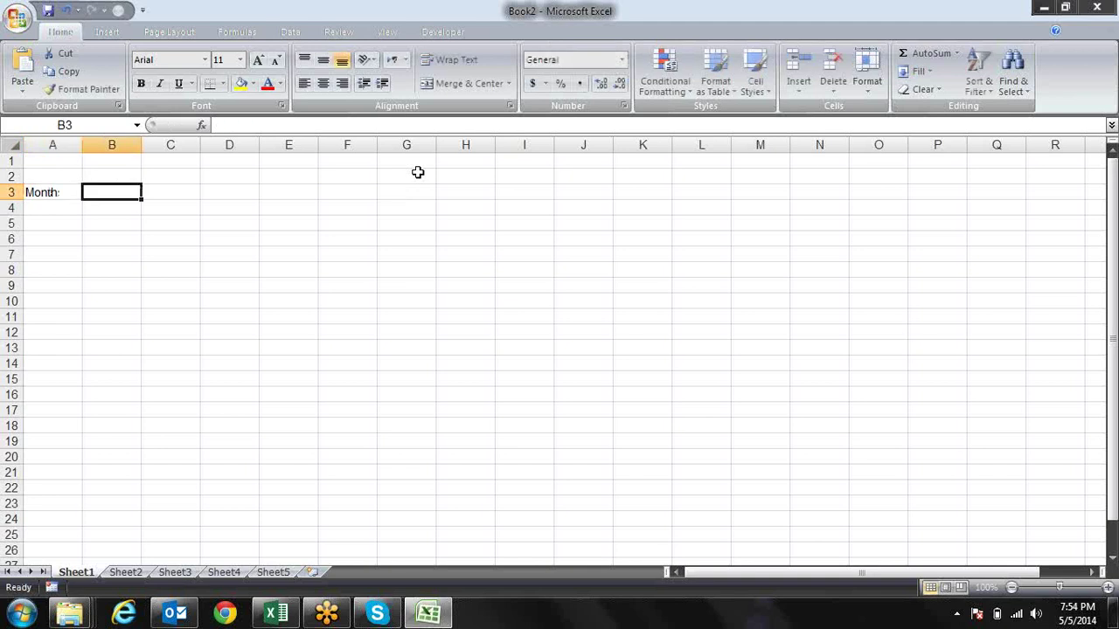
# Step: Enter the label 'Year' in cell B3
pyautogui.write('Year')
pyautogui.press('BackSpace')
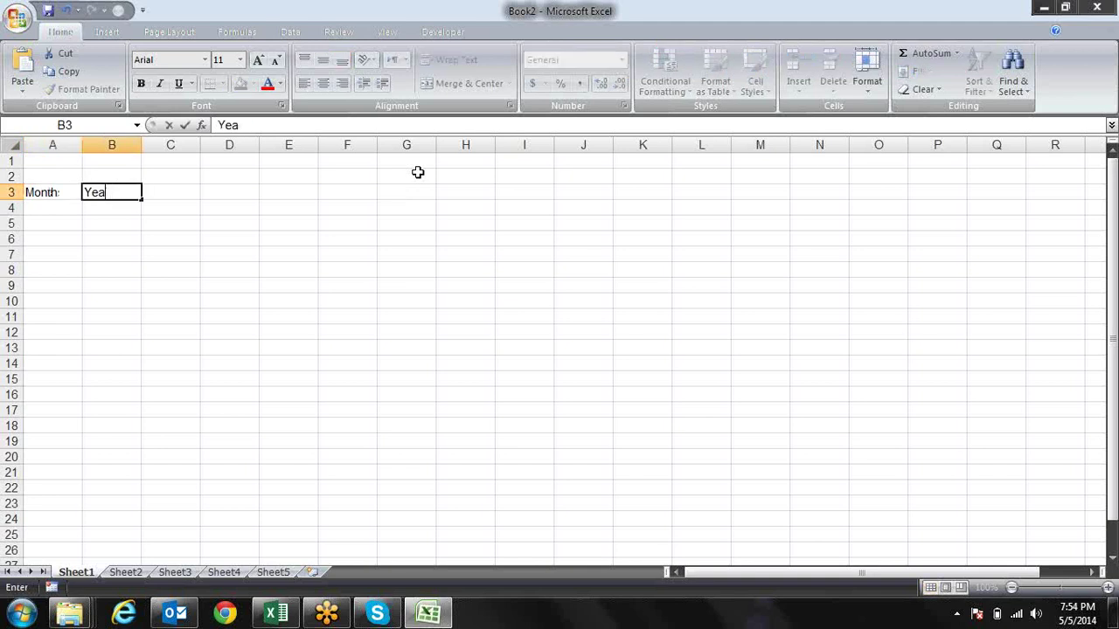
pyautogui.write('r')
pyautogui.press('Return')
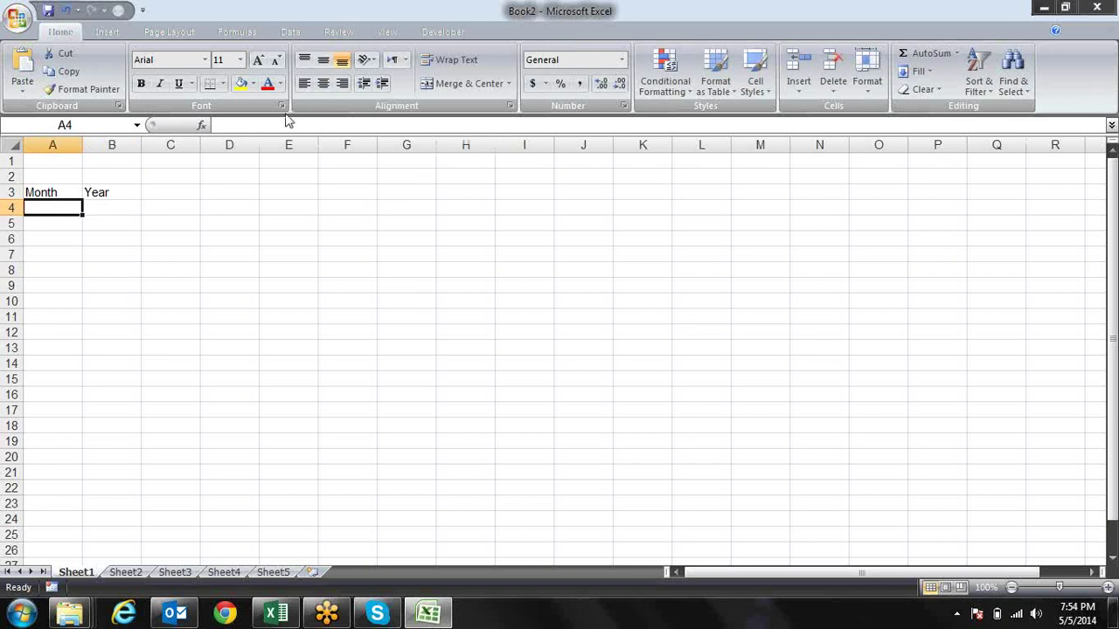
# Step: Add a data-validation list of 1,2,3,4,5,6,7,8,9,10,11,12 to cell A4
pyautogui.click(291, 32)
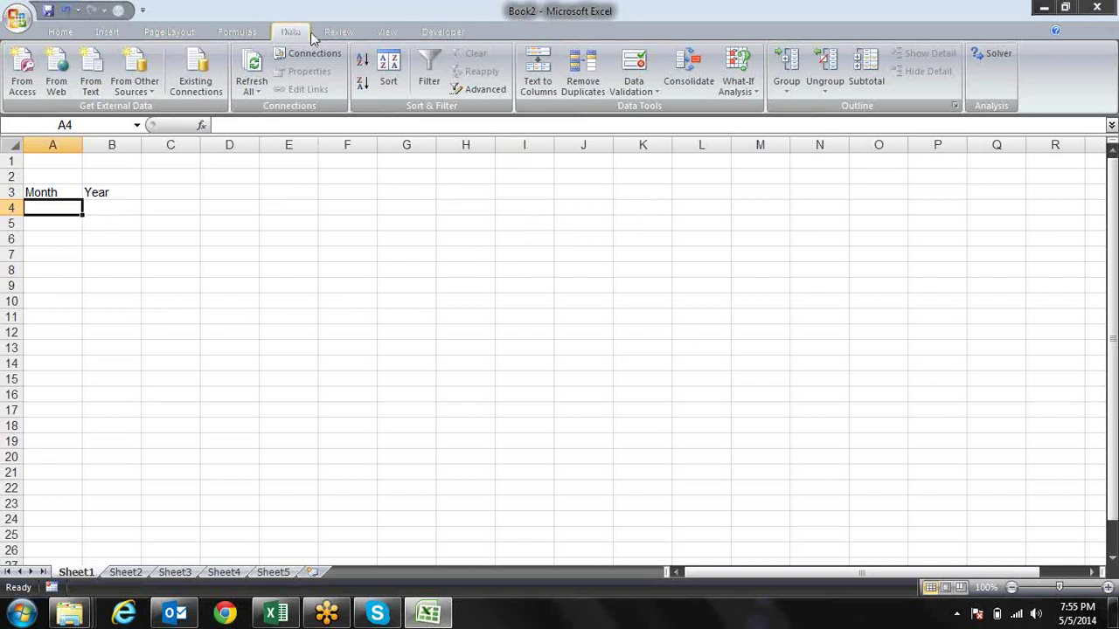
pyautogui.click(627, 76)
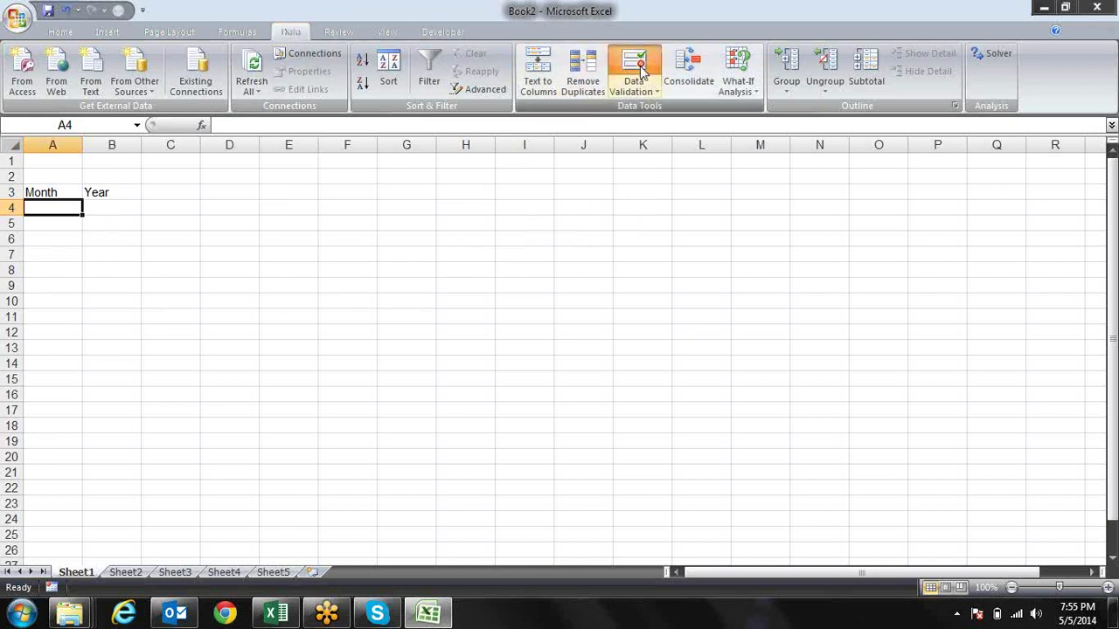
pyautogui.click(547, 221)
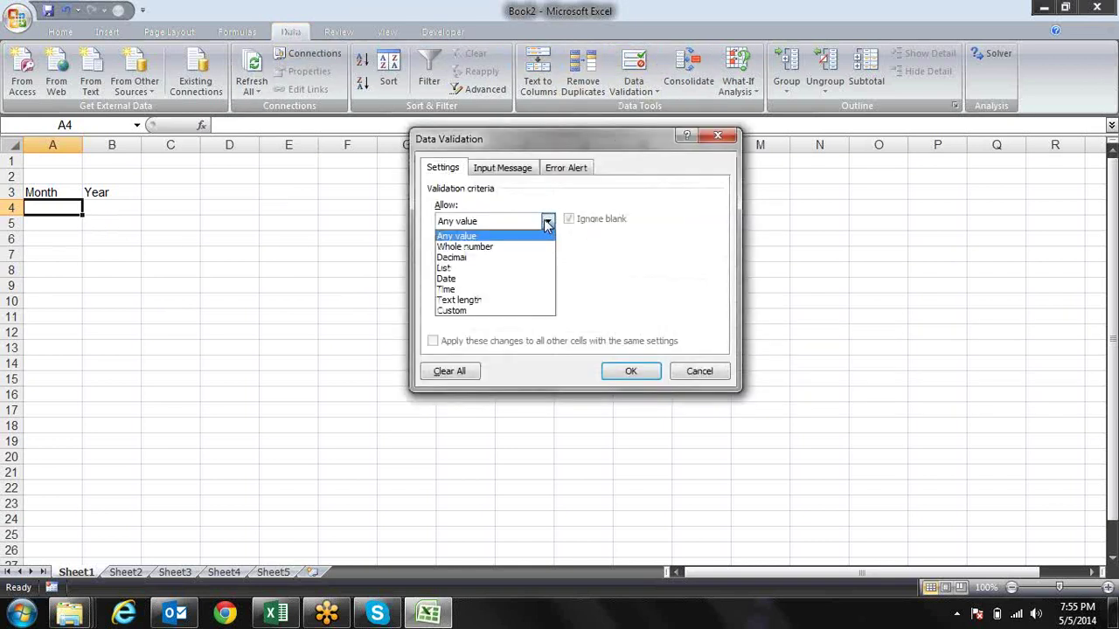
pyautogui.click(498, 268)
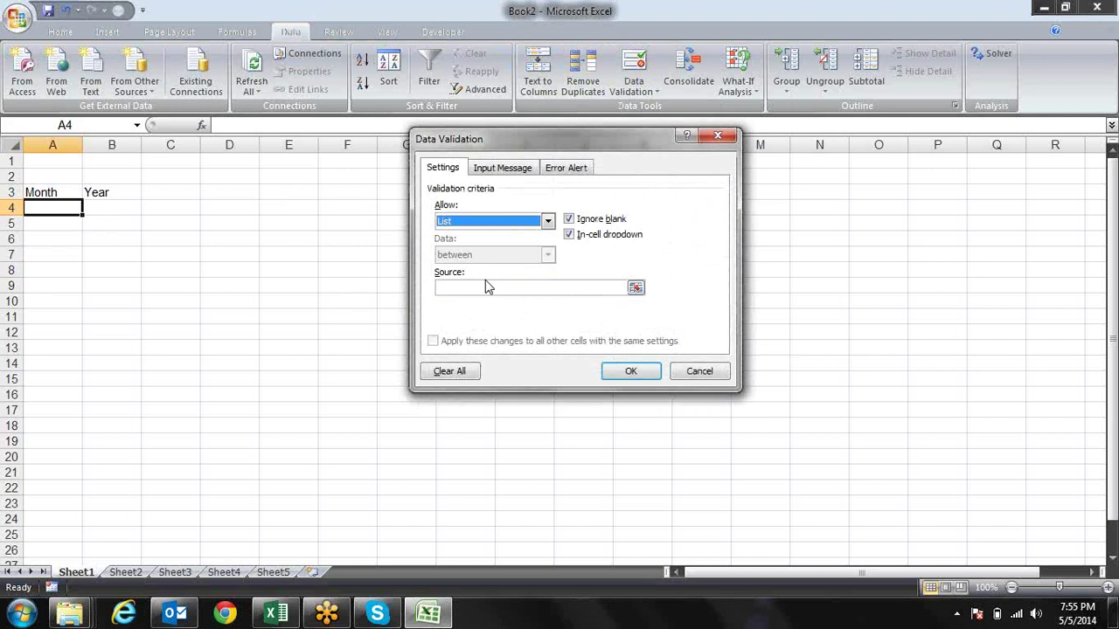
pyautogui.click(477, 287)
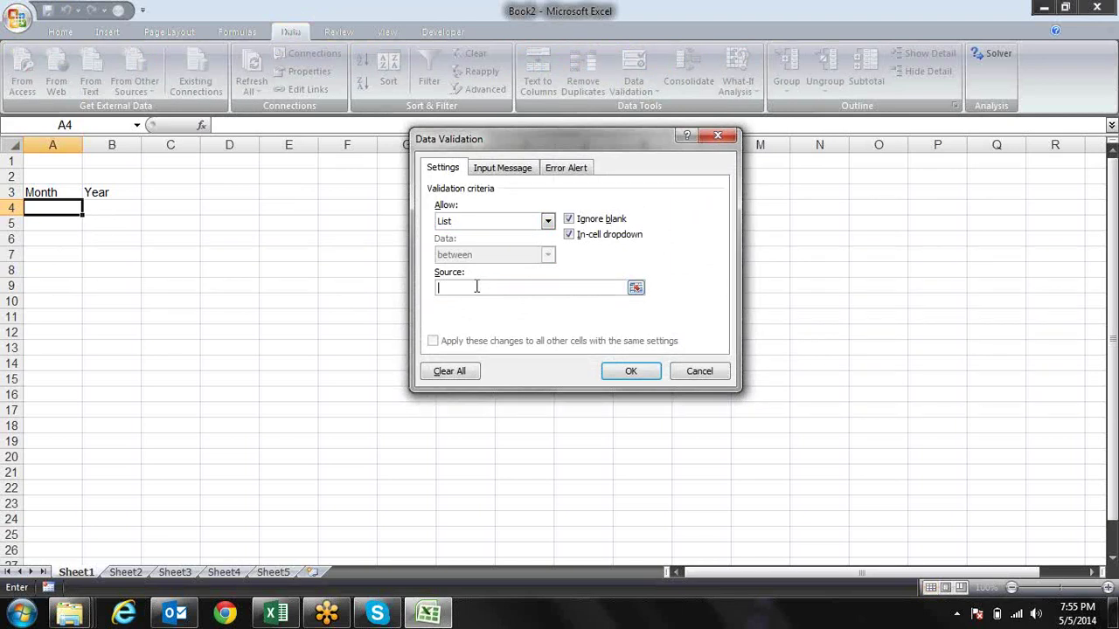
pyautogui.write('1,2')
pyautogui.write(',3,4,5,6,7,8,')
pyautogui.write('9,10')
pyautogui.write(',11,12')
pyautogui.press('Return')
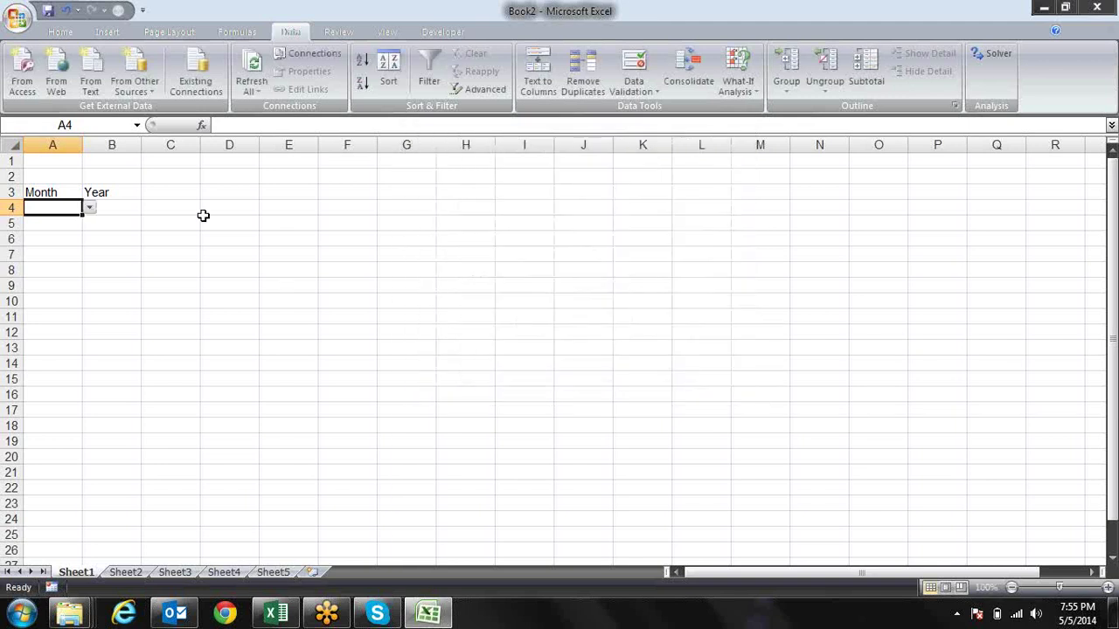
# Step: Pick 3 from A4's new month dropdown
pyautogui.click(109, 223)
pyautogui.click(69, 211)
pyautogui.click(89, 207)
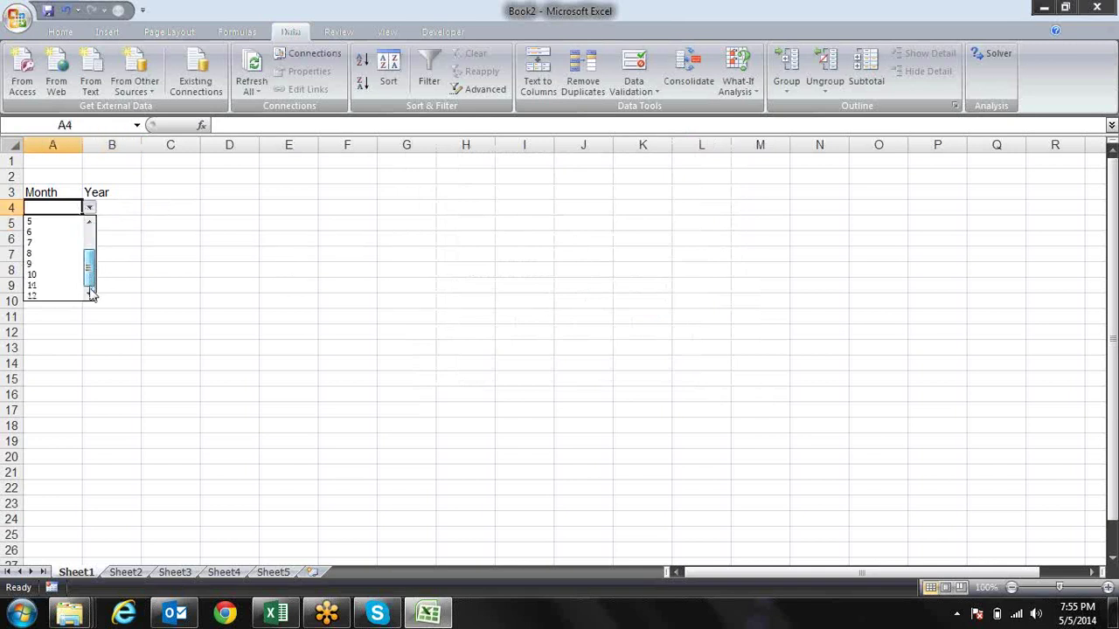
pyautogui.moveTo(91, 251); pyautogui.dragTo(91, 234)
pyautogui.click(43, 241)
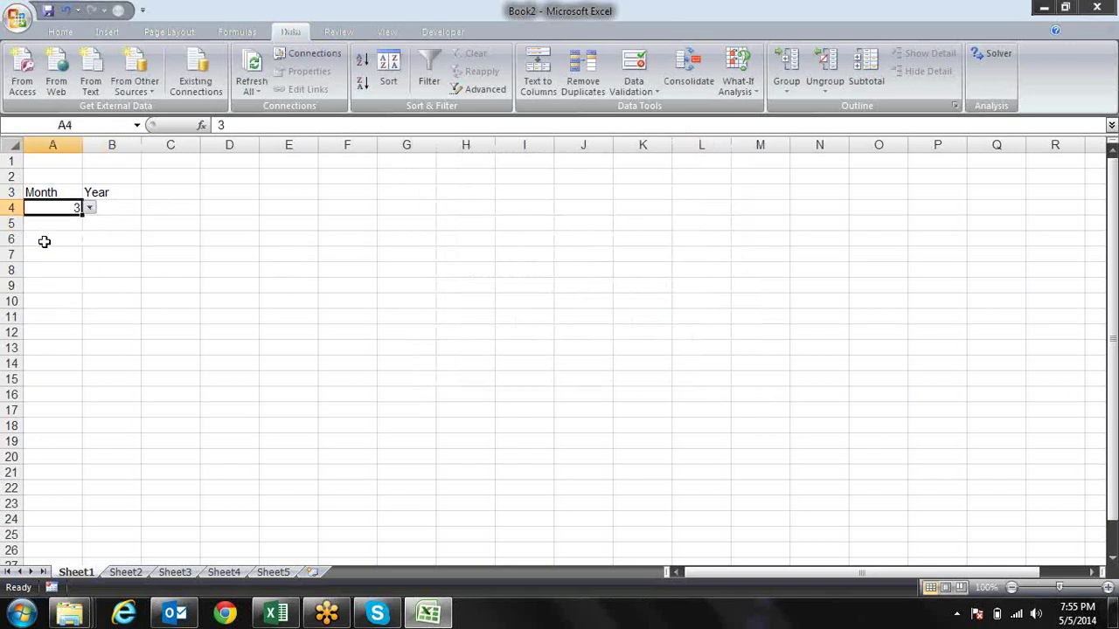
pyautogui.click(112, 207)
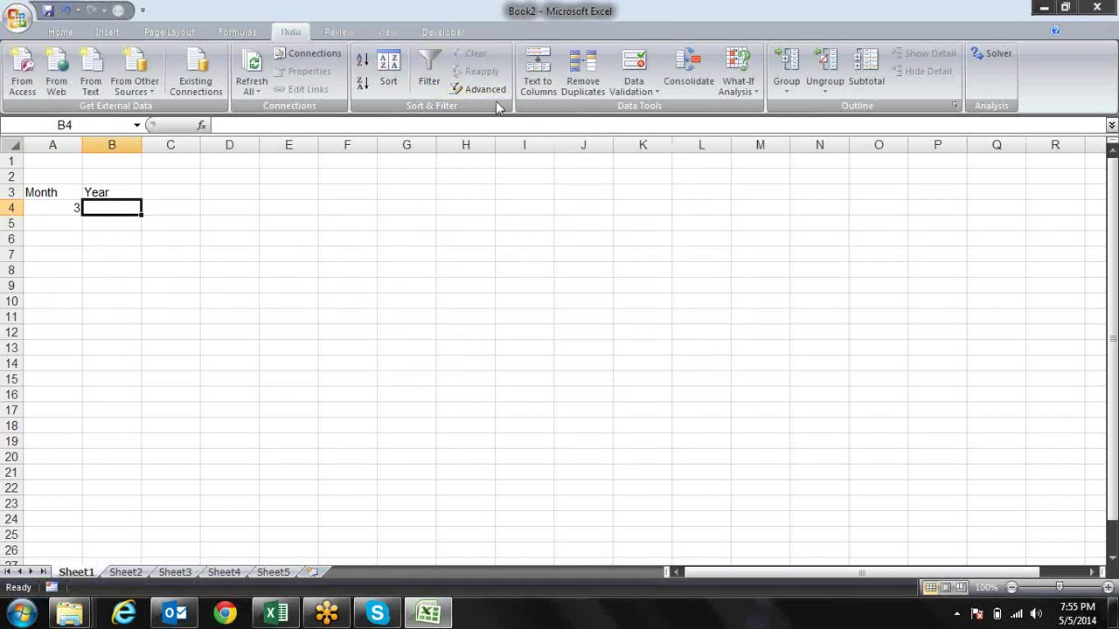
# Step: Give B4 a List data validation whose source is the years 2014, 2015 and 2016
pyautogui.click(634, 65)
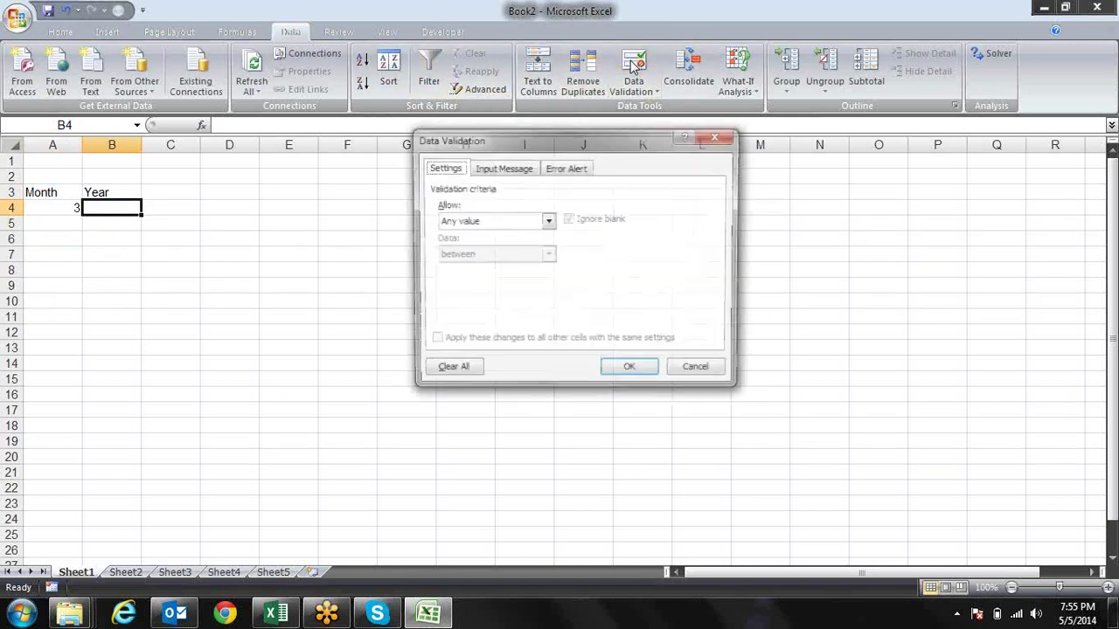
pyautogui.click(542, 221)
pyautogui.click(519, 268)
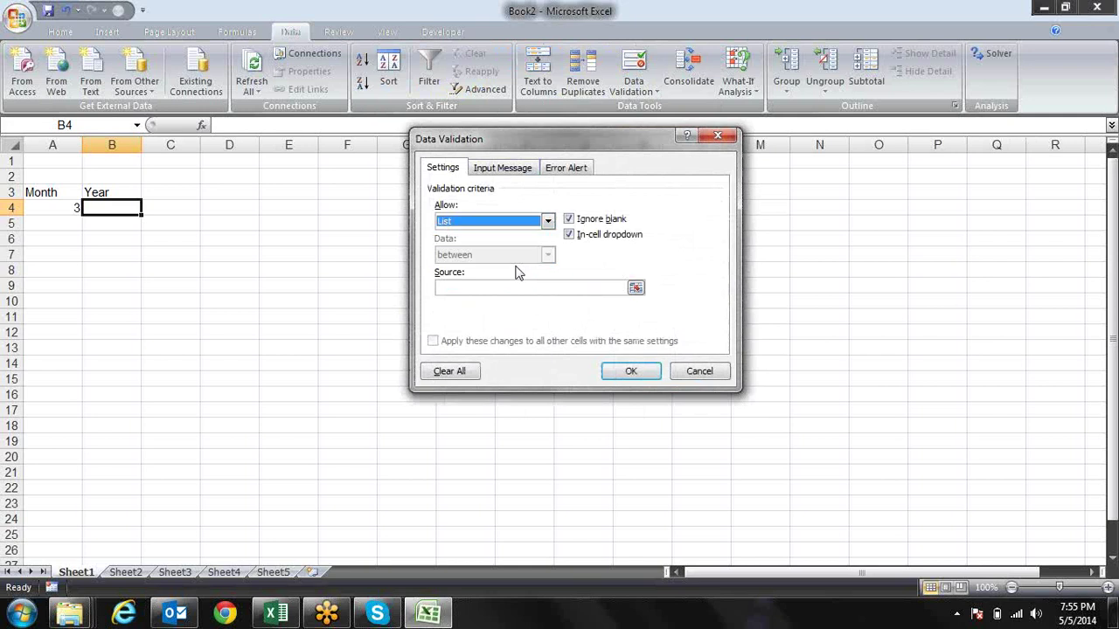
pyautogui.click(489, 288)
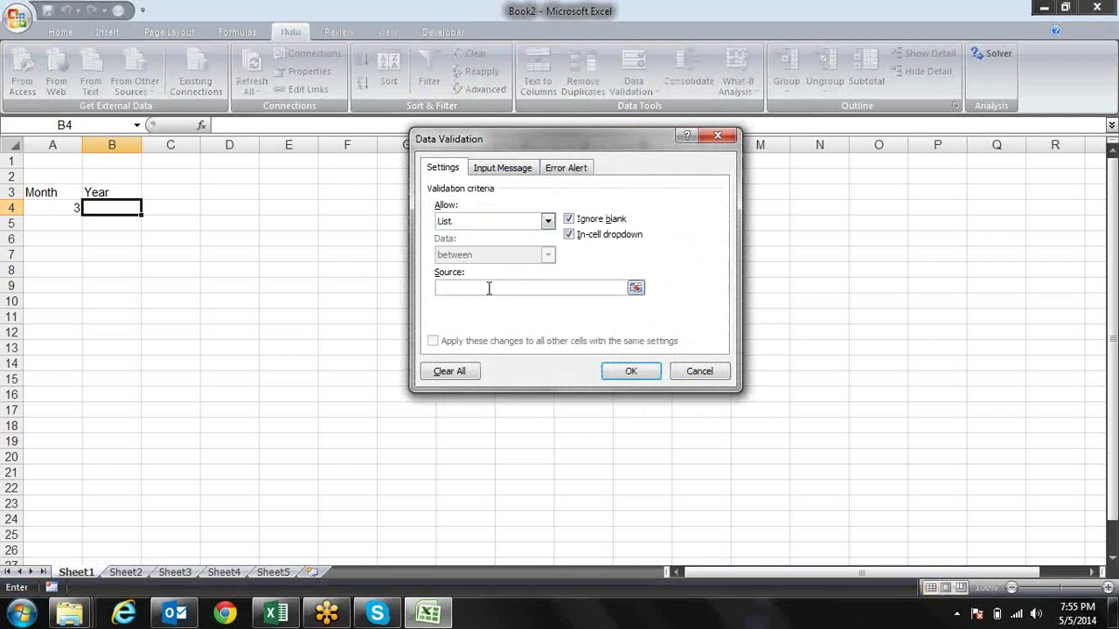
pyautogui.write('20')
pyautogui.write('2')
pyautogui.write('2016')
pyautogui.click(632, 372)
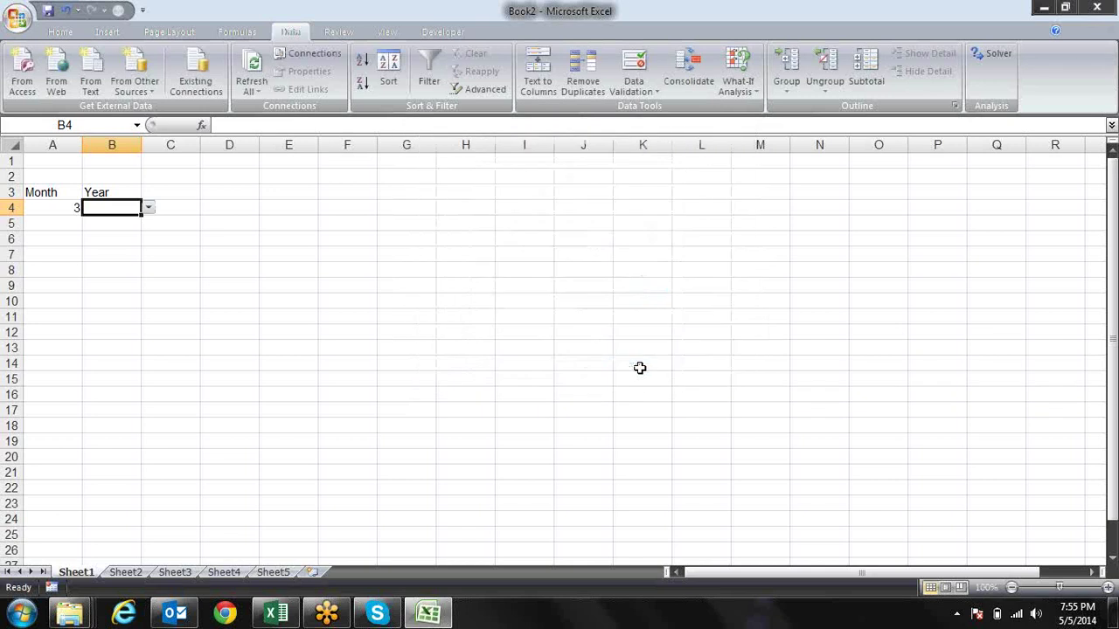
# Step: Pick 2014 from the Year dropdown in B4
pyautogui.click(135, 229)
pyautogui.click(132, 208)
pyautogui.click(149, 210)
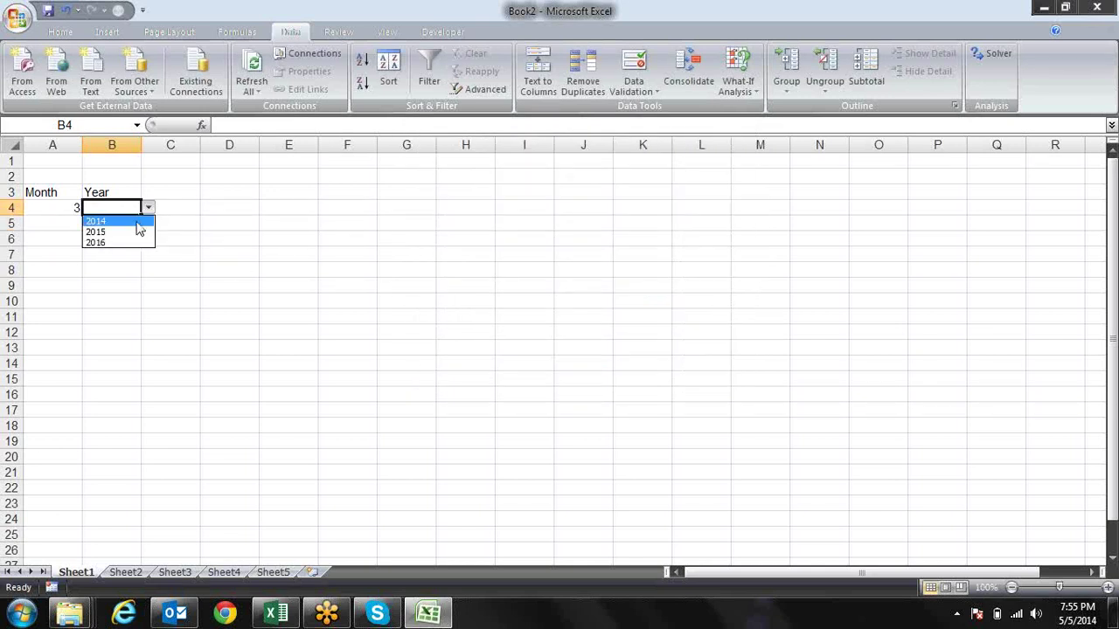
pyautogui.click(132, 220)
pyautogui.click(172, 235)
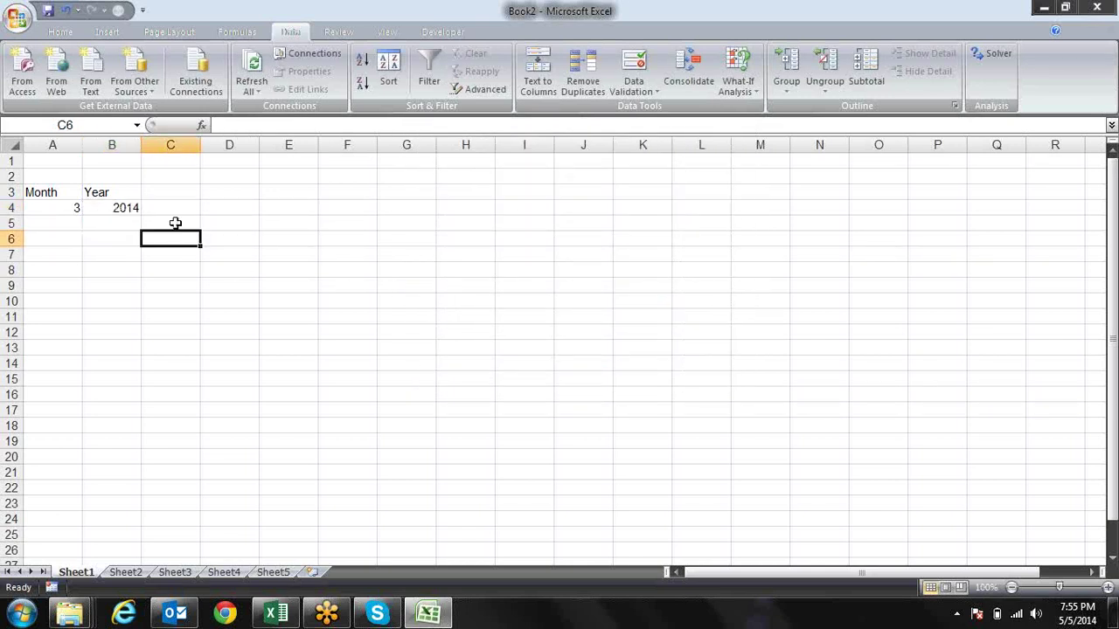
pyautogui.click(177, 163)
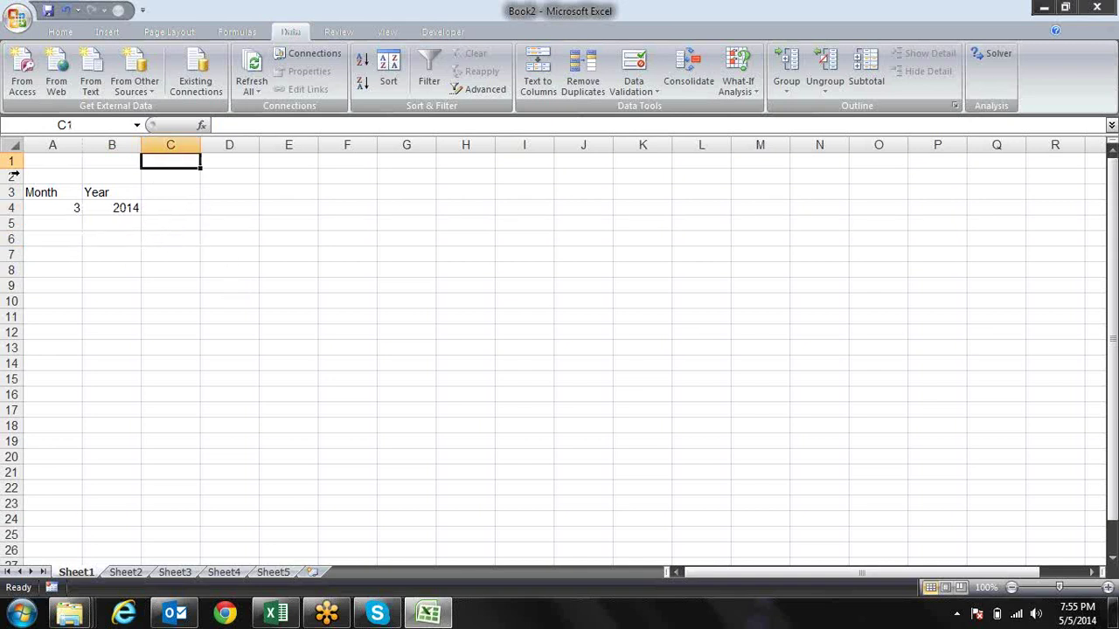
# Step: Apply All Borders to the Month/Year block A3:B4
pyautogui.moveTo(38, 198); pyautogui.dragTo(102, 209)
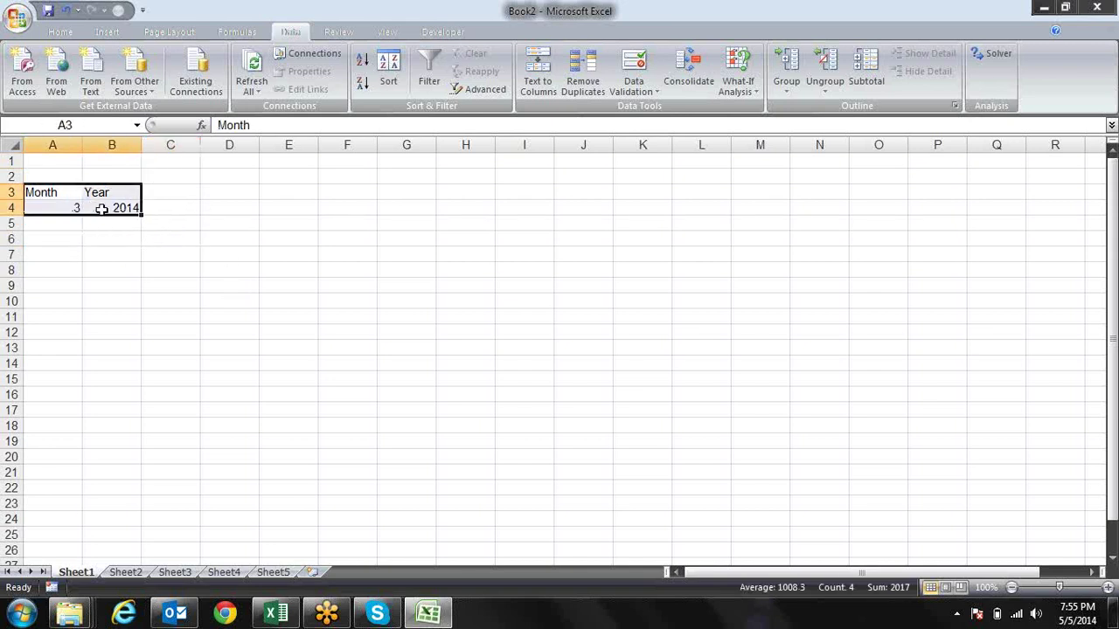
pyautogui.hotkey('alt', 'h')
pyautogui.press('b')
pyautogui.press('a')
# Step: Enter the headers EID, Name and DOJ in A7, B7 and C7
pyautogui.press('Down')
pyautogui.press('Down')
pyautogui.press('Down')
pyautogui.press('Down')
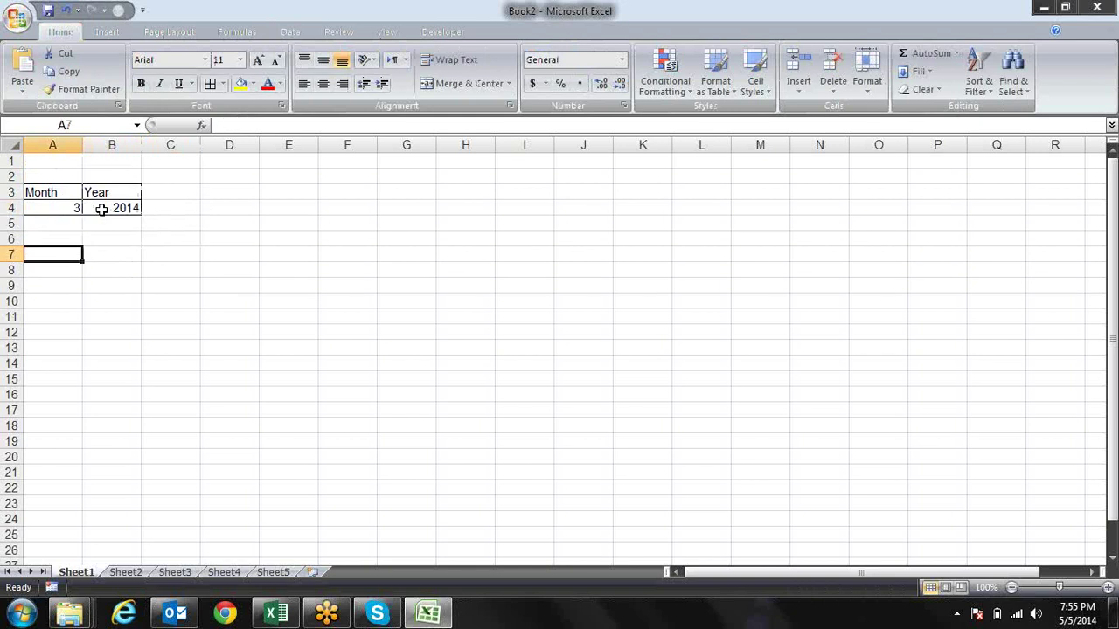
pyautogui.write('EID')
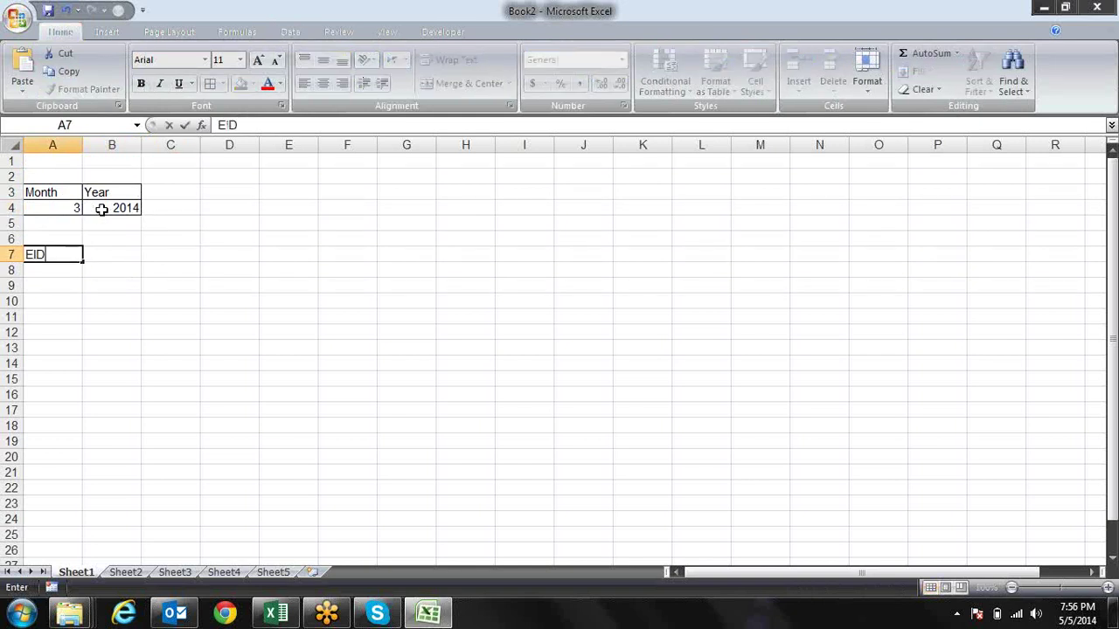
pyautogui.press('Tab')
pyautogui.write('Name')
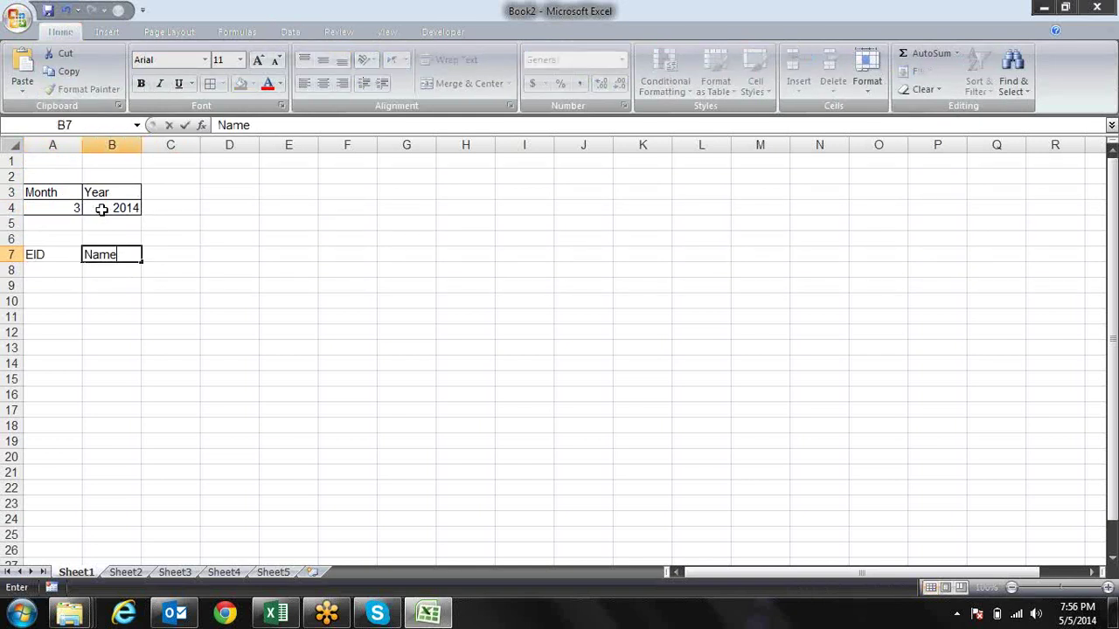
pyautogui.press('Tab')
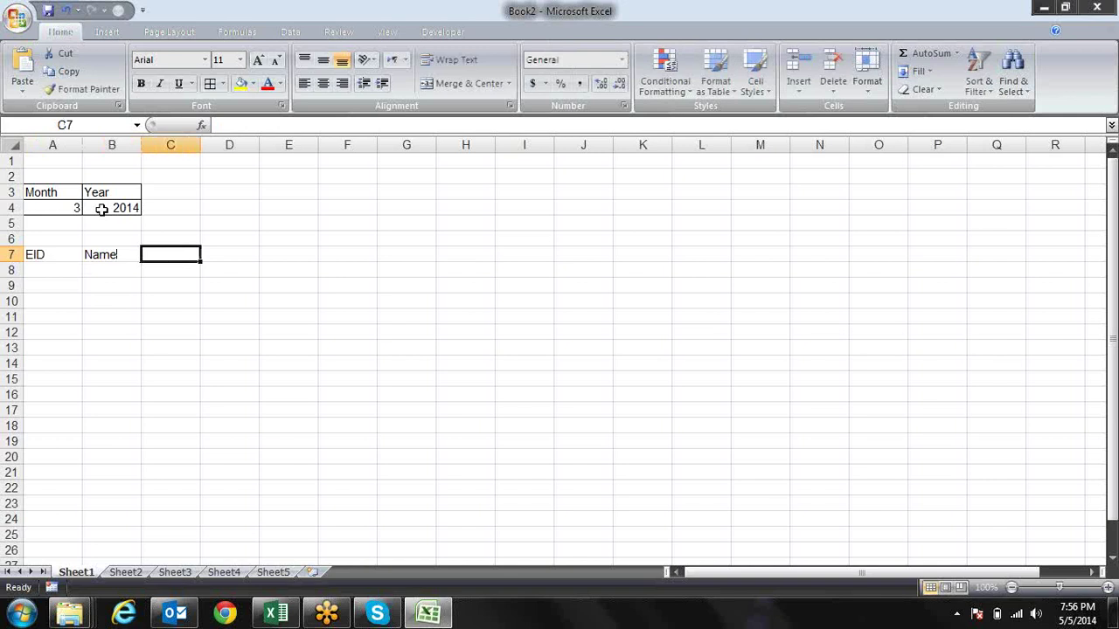
pyautogui.write('DOJ')
pyautogui.press('Return')
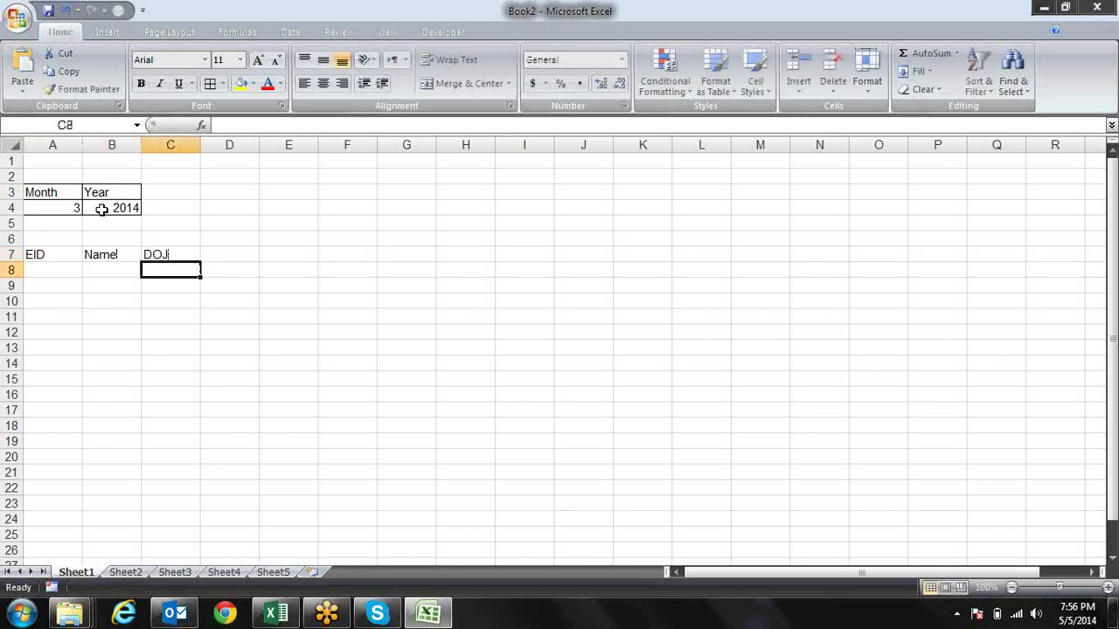
# Step: Move to D7 and begin extending a selection along row 7
pyautogui.press('Up')
pyautogui.press('Up')
pyautogui.press('Right')
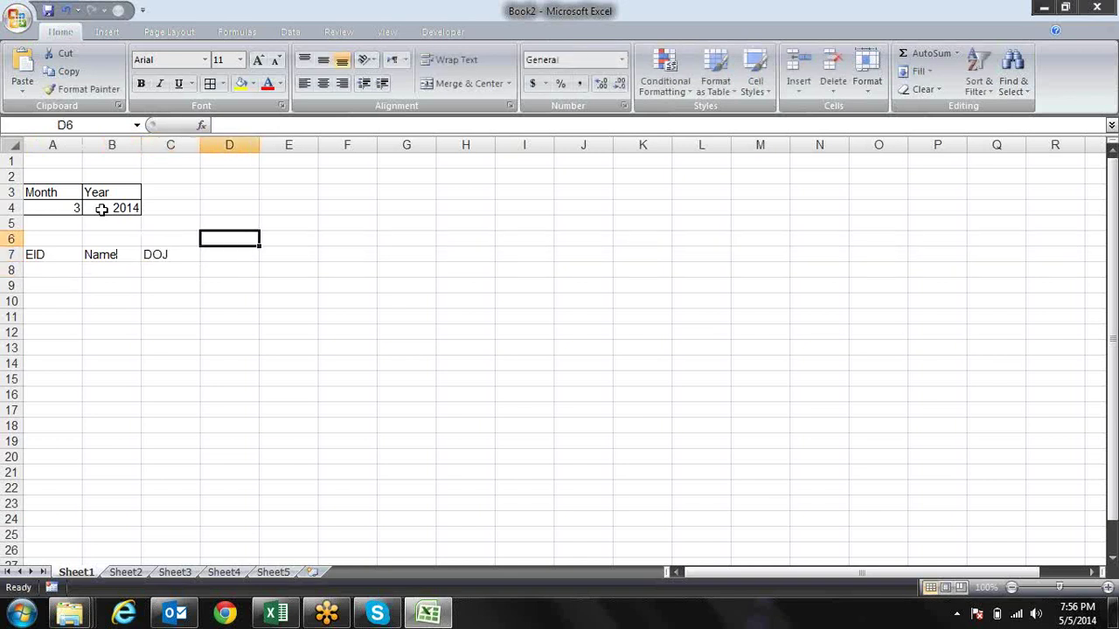
pyautogui.press('Down')
pyautogui.press('Right')
pyautogui.press('Right')
pyautogui.press('Left')
pyautogui.press('Left')
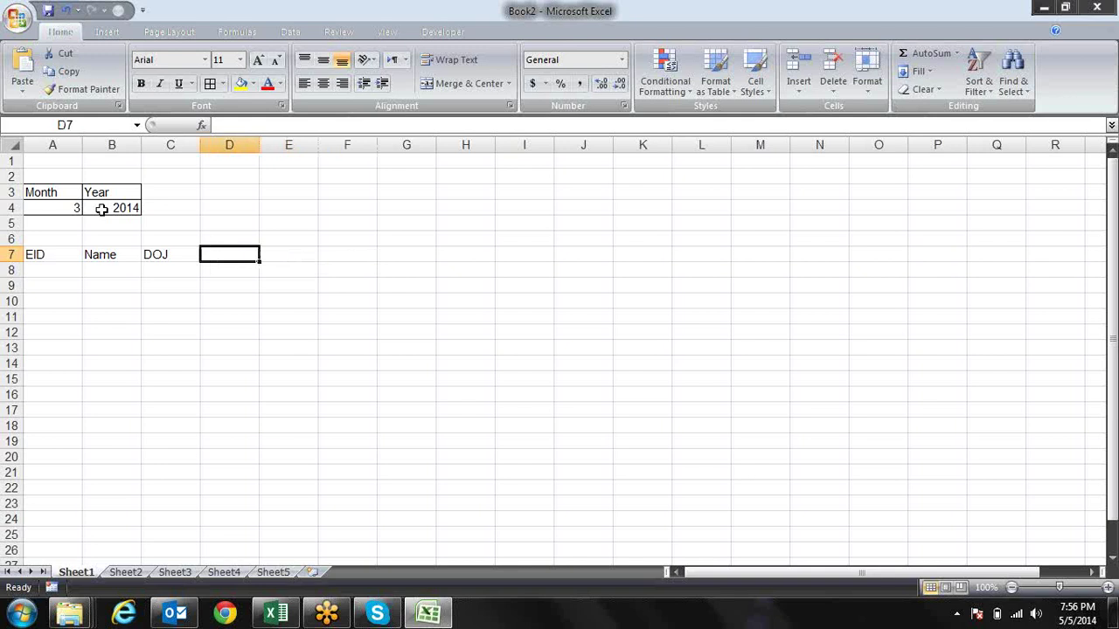
pyautogui.hotkey('shift', 'Right')
# Step: Narrow columns D through X to a uniform width of about 30 pixels, then return to D7
pyautogui.hotkey('shift', 'Right')
pyautogui.hotkey('shift', 'Right')
pyautogui.hotkey('shift', 'Right')
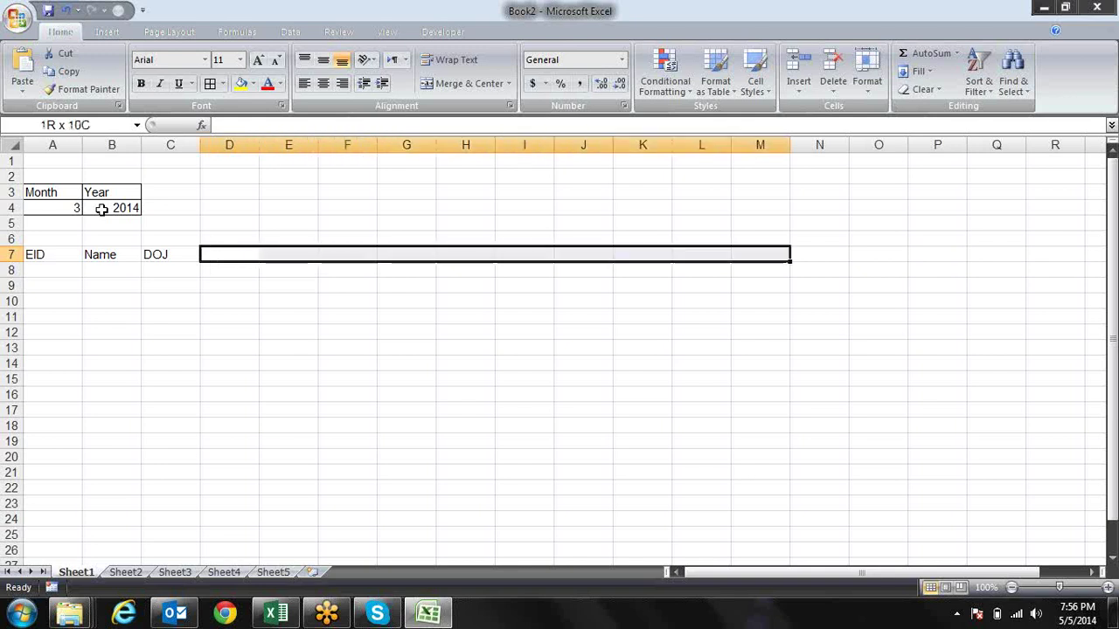
pyautogui.hotkey('shift', 'Right')
pyautogui.hotkey('shift', 'Right')
pyautogui.hotkey('shift', 'Right')
pyautogui.hotkey('shift', 'Right')
pyautogui.hotkey('shift', 'Right')
pyautogui.hotkey('shift', 'Right')
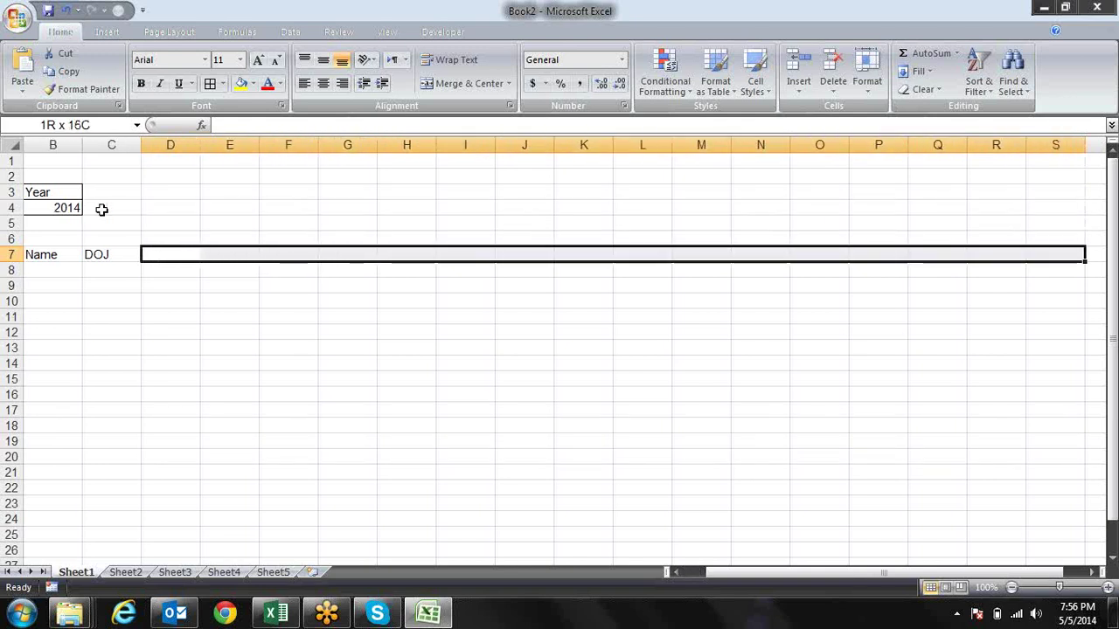
pyautogui.hotkey('shift', 'Right')
pyautogui.hotkey('shift', 'Right')
pyautogui.hotkey('shift', 'Right')
pyautogui.hotkey('shift', 'Right')
pyautogui.hotkey('shift', 'Right')
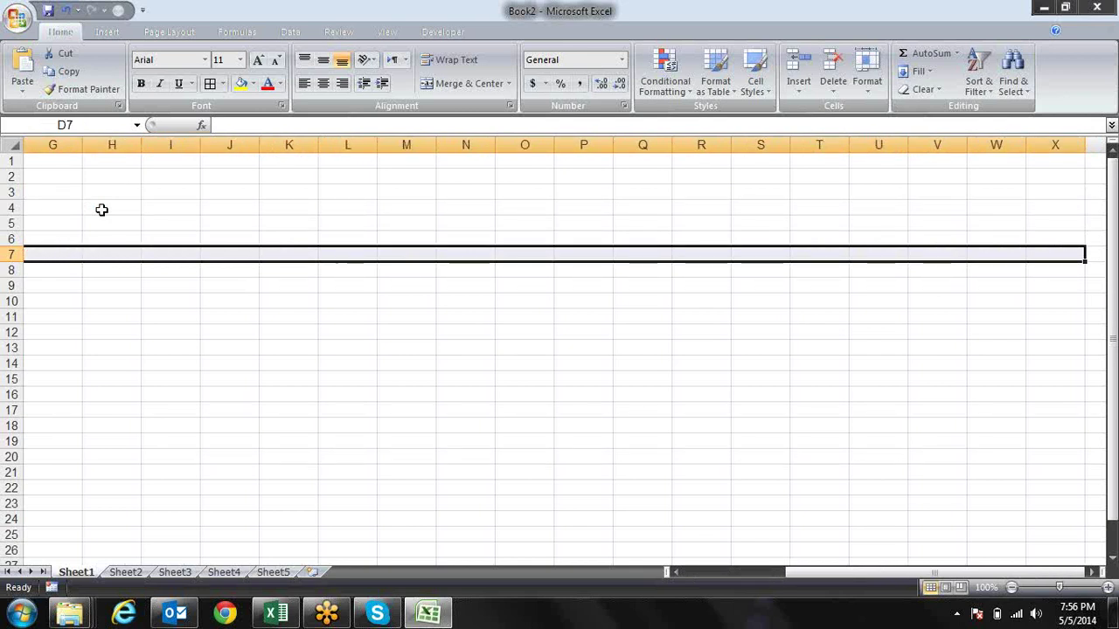
pyautogui.moveTo(1063, 140)
pyautogui.mouseDown()
pyautogui.moveTo(629, 233)
pyautogui.moveTo(192, 245)
pyautogui.moveTo(40, 232)
pyautogui.moveTo(218, 193)
pyautogui.mouseUp()
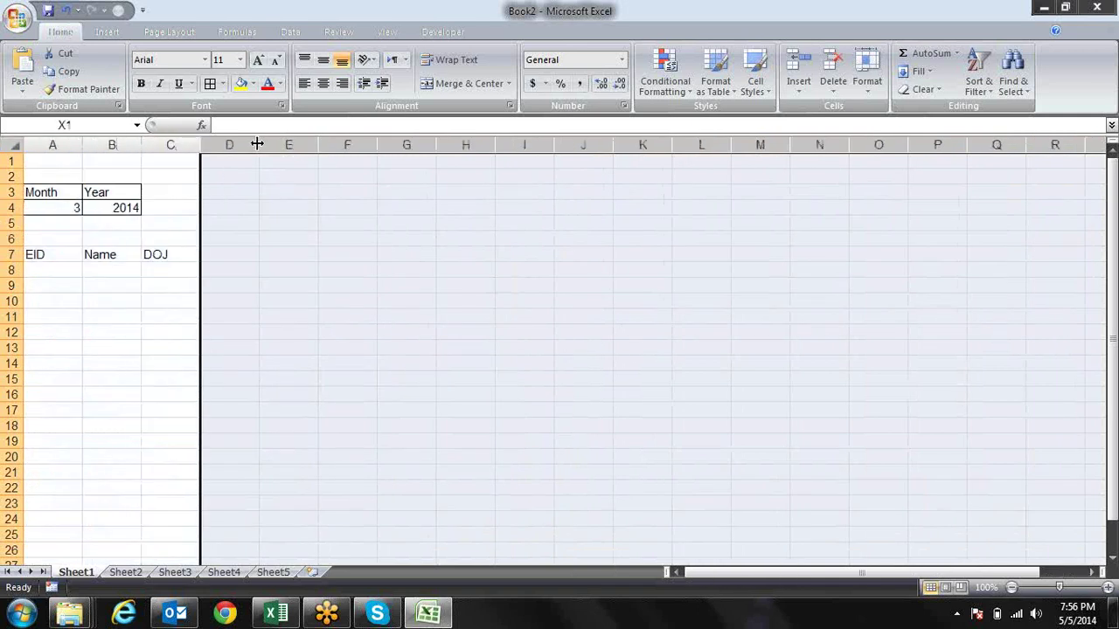
pyautogui.moveTo(259, 144); pyautogui.dragTo(218, 145)
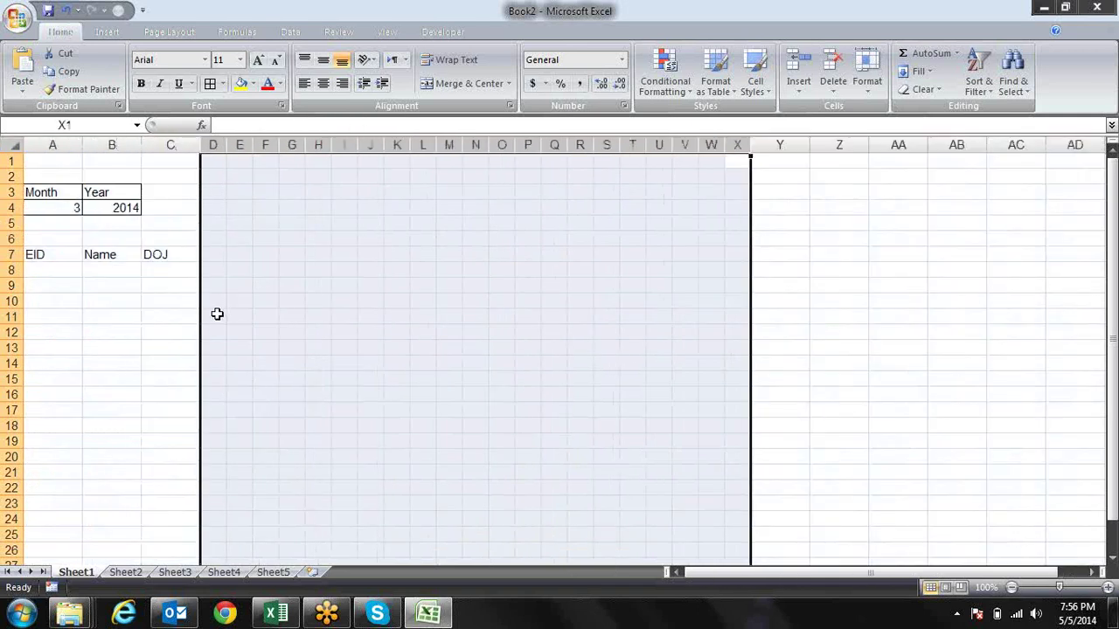
pyautogui.click(212, 262)
pyautogui.hotkey('shift', 'Right')
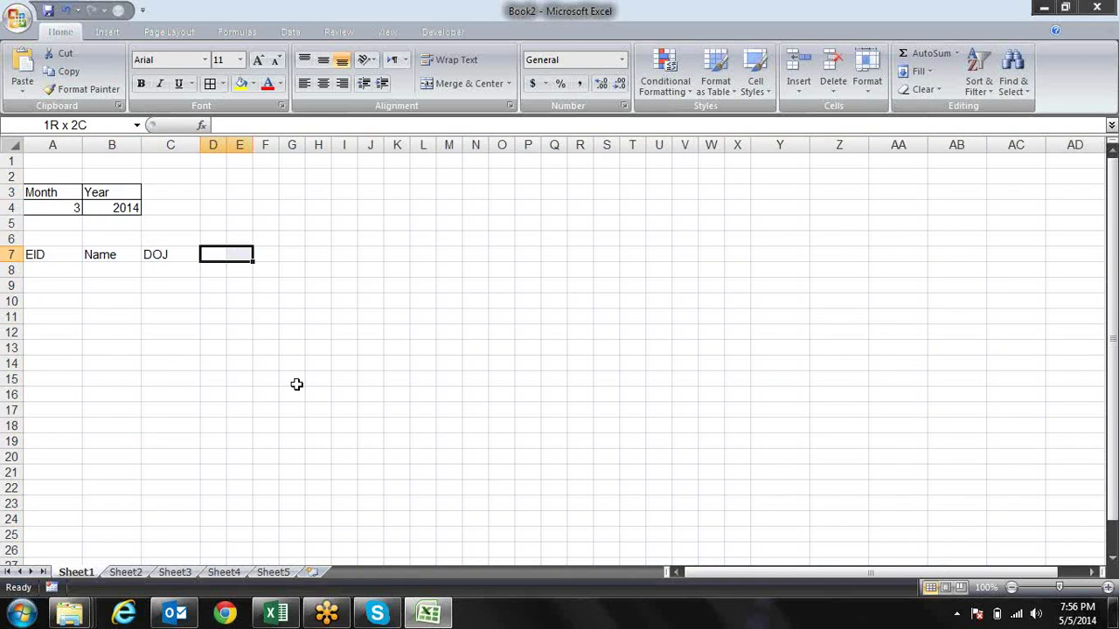
pyautogui.hotkey('shift', 'Right')
pyautogui.hotkey('shift', 'Right')
pyautogui.hotkey('shift', 'Right')
pyautogui.press('Left')
pyautogui.press('Right')
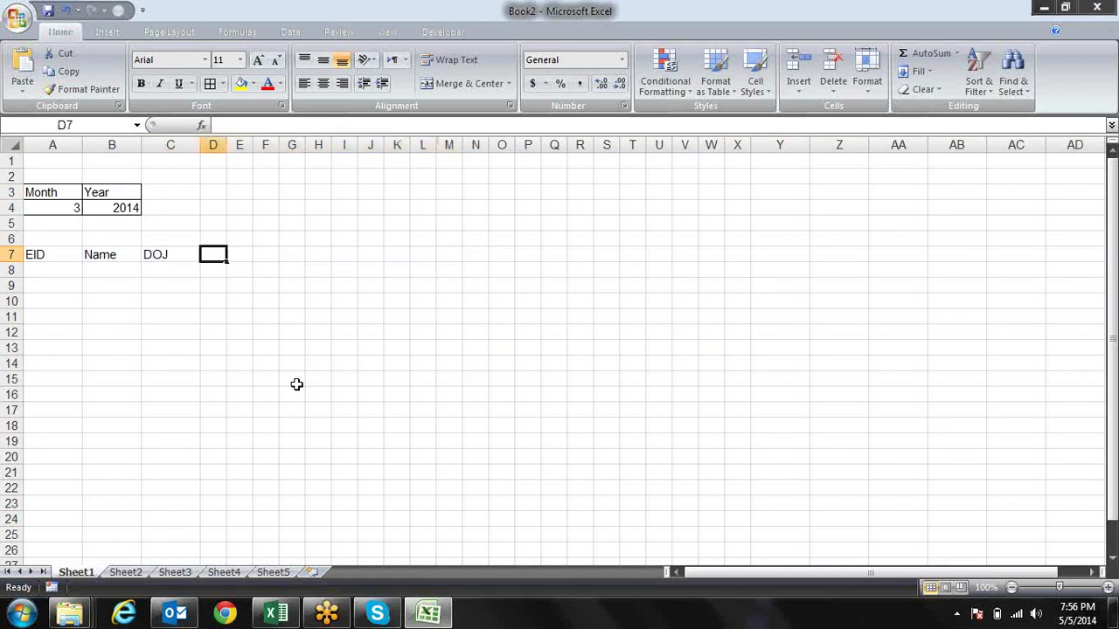
# Step: Enter 1 and 2 in D7:E7 and fill the day series across row 7 up to 31
pyautogui.write('1')
pyautogui.press('Tab')
pyautogui.write('2')
pyautogui.press('Tab')
pyautogui.press('Left')
pyautogui.press('Left')
pyautogui.hotkey('shift', 'Right')
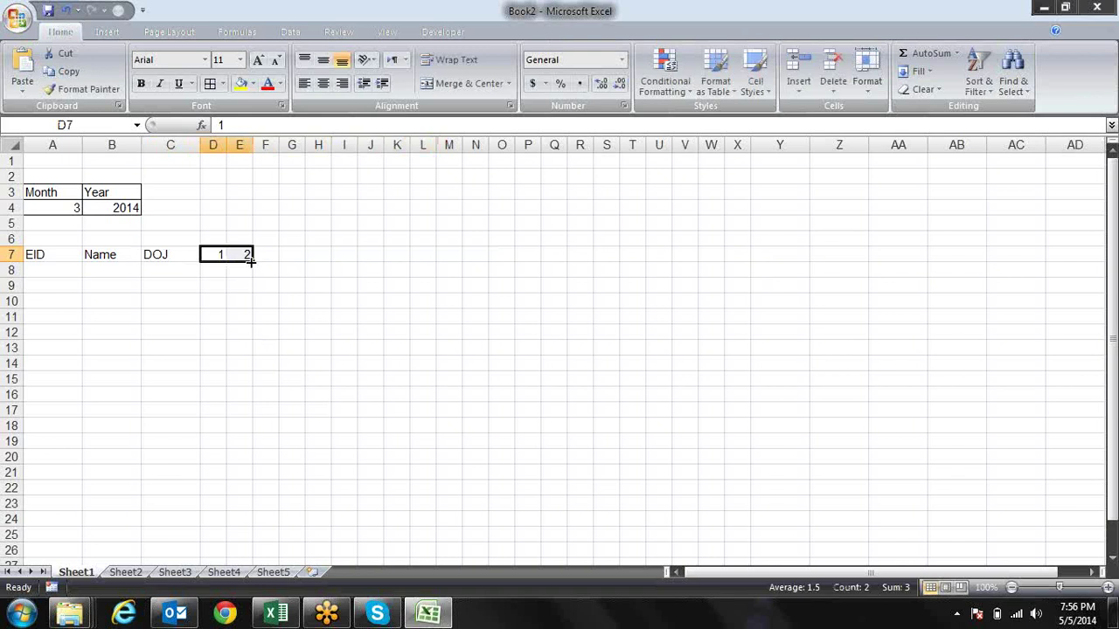
pyautogui.moveTo(250, 259); pyautogui.dragTo(1010, 239)
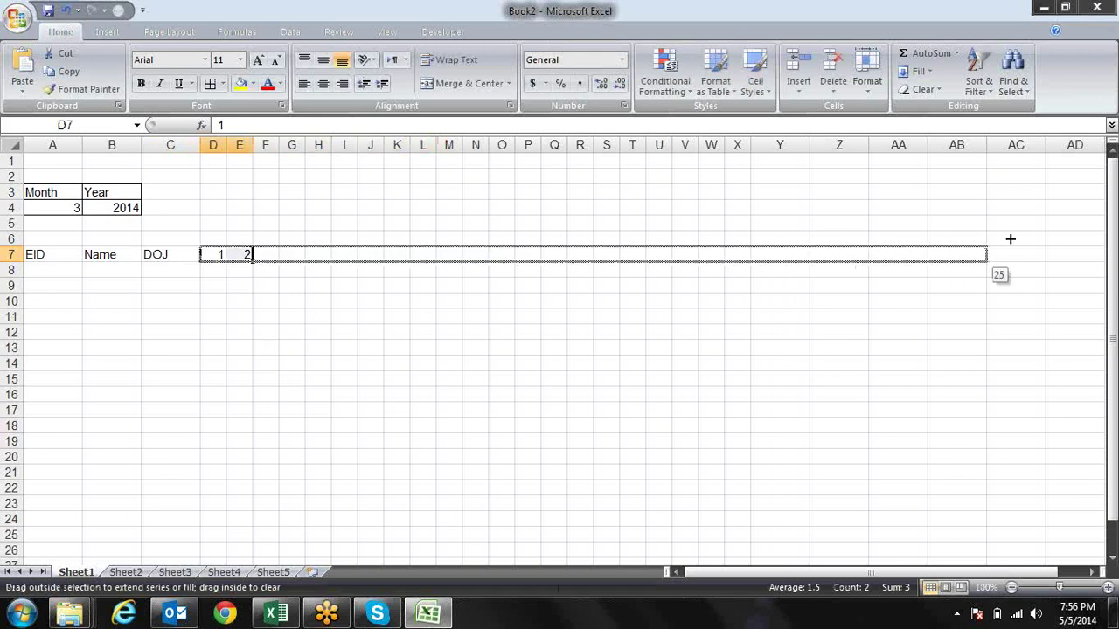
pyautogui.moveTo(1010, 238); pyautogui.dragTo(1069, 239)
pyautogui.moveTo(1052, 144)
pyautogui.mouseDown()
pyautogui.moveTo(318, 296)
pyautogui.moveTo(23, 278)
pyautogui.moveTo(225, 193)
pyautogui.mouseUp()
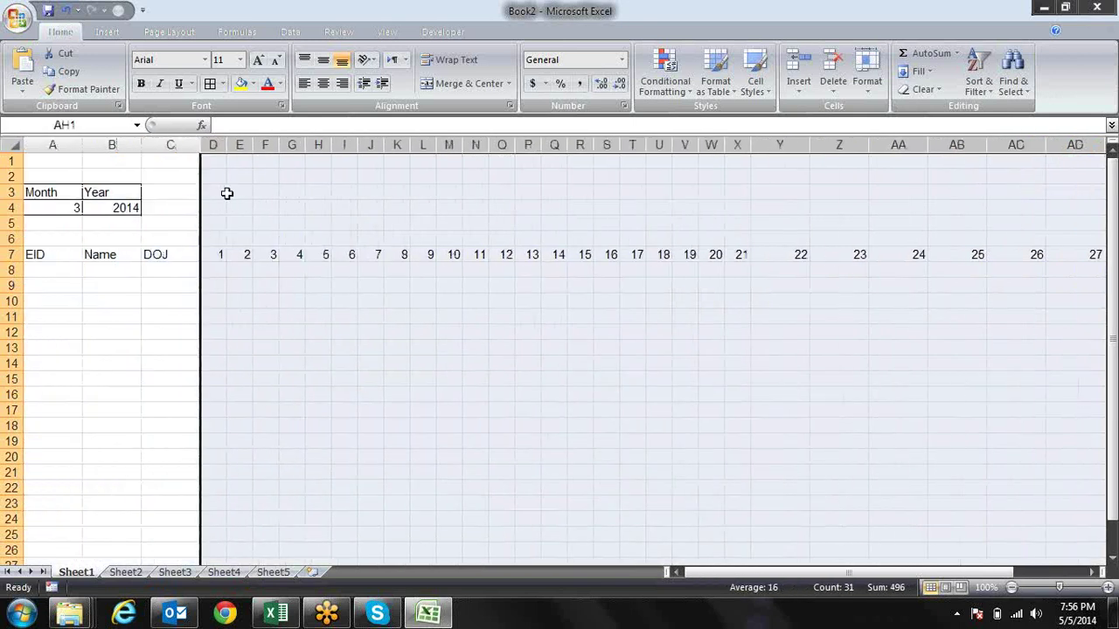
# Step: Resize day columns D through AH to one uniform width
pyautogui.doubleClick(226, 145)
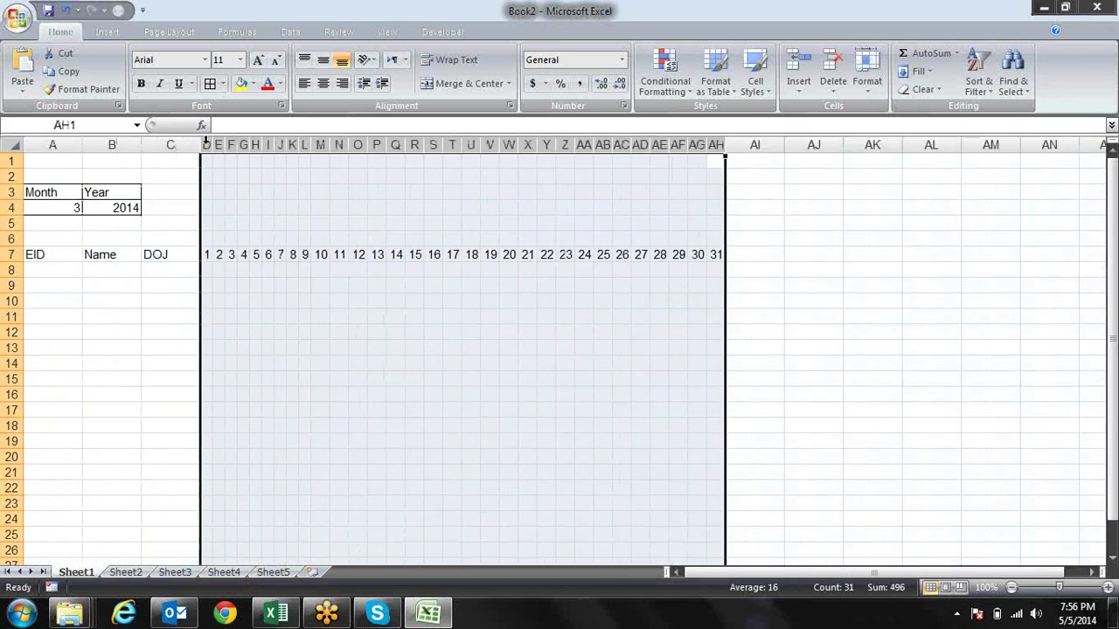
pyautogui.click(218, 143)
pyautogui.moveTo(206, 144); pyautogui.dragTo(723, 186)
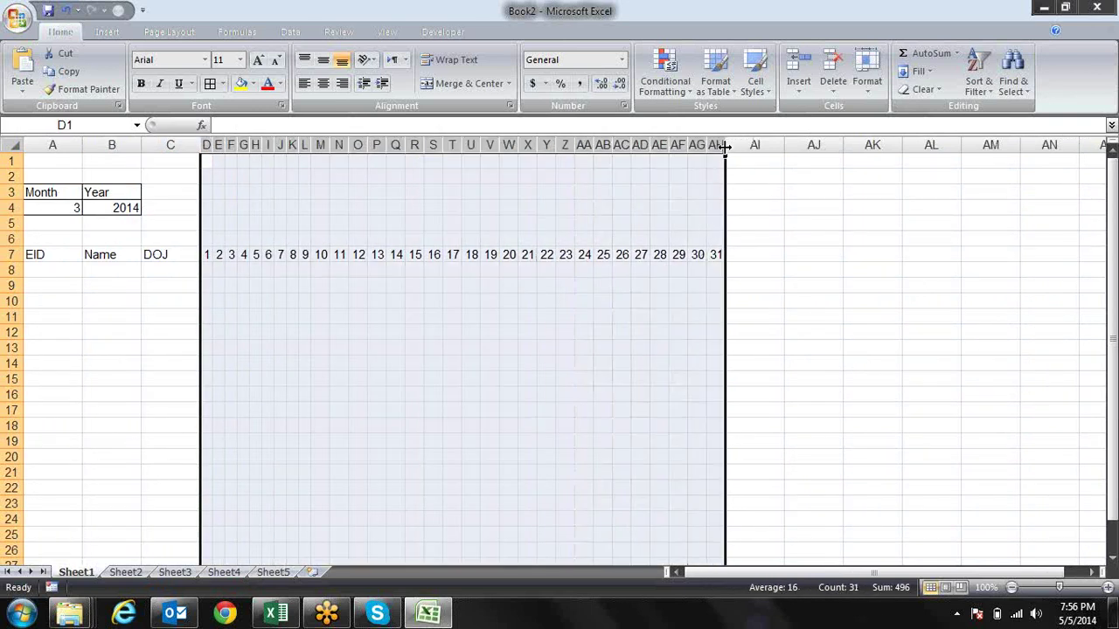
pyautogui.moveTo(724, 145); pyautogui.dragTo(728, 145)
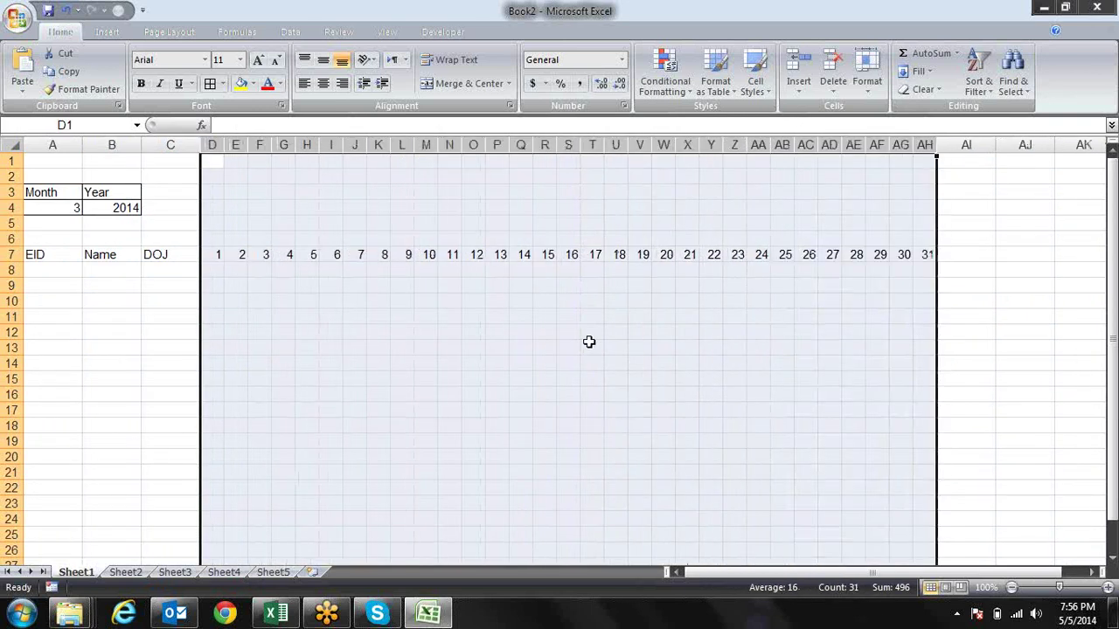
pyautogui.click(590, 345)
# Step: Clear the day numbers 1–31 from D7:AH7 and return to D7
pyautogui.click(924, 254)
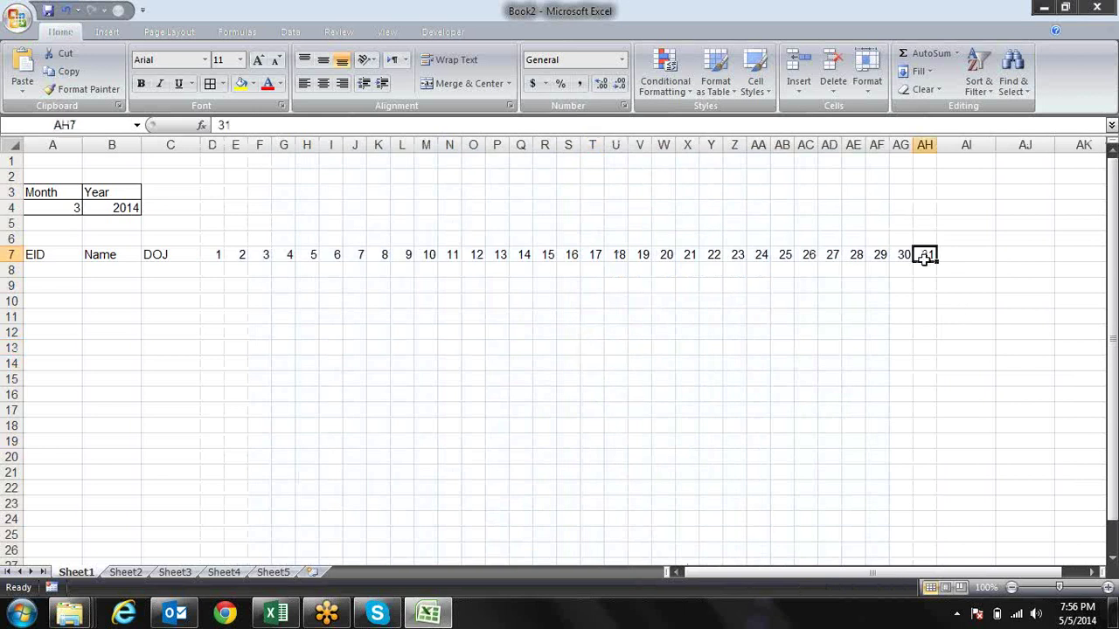
pyautogui.press('Left')
pyautogui.press('Left')
pyautogui.press('Left')
pyautogui.press('Left')
pyautogui.press('Left')
pyautogui.press('Left')
pyautogui.press('Left')
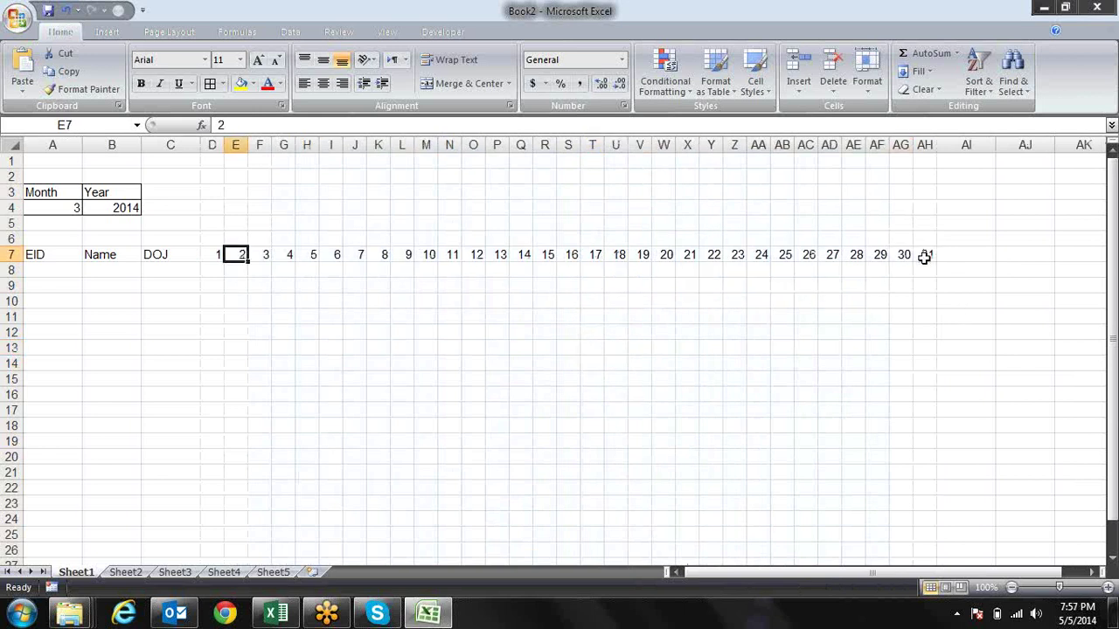
pyautogui.press('Left')
pyautogui.keyDown('shift'); pyautogui.click(924, 256); pyautogui.keyUp('shift')
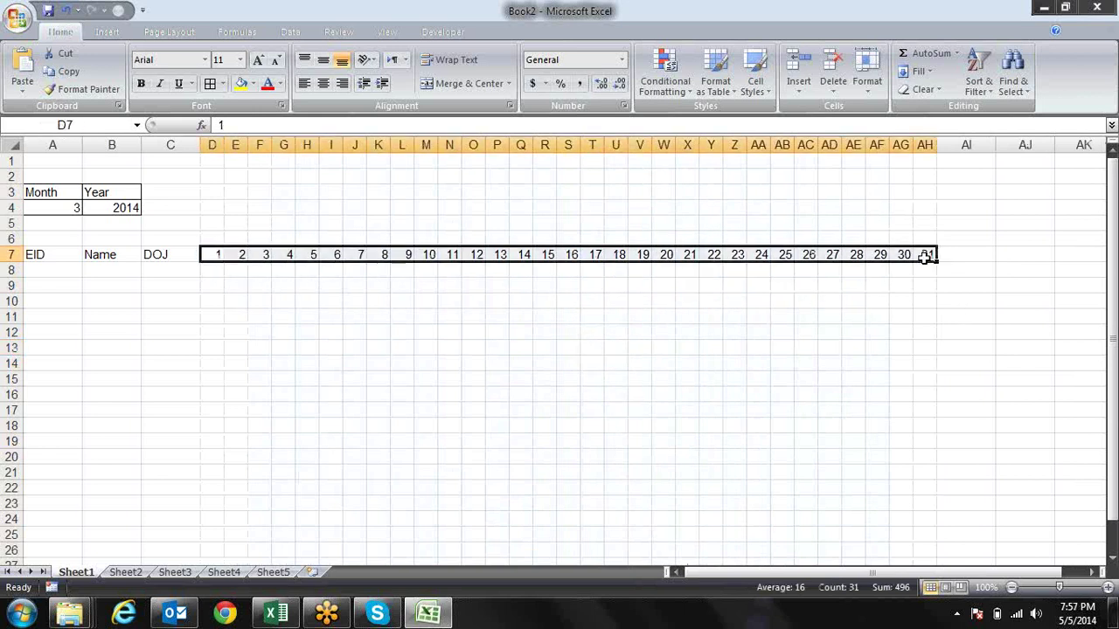
pyautogui.press('Delete')
pyautogui.press('Right')
pyautogui.press('Left')
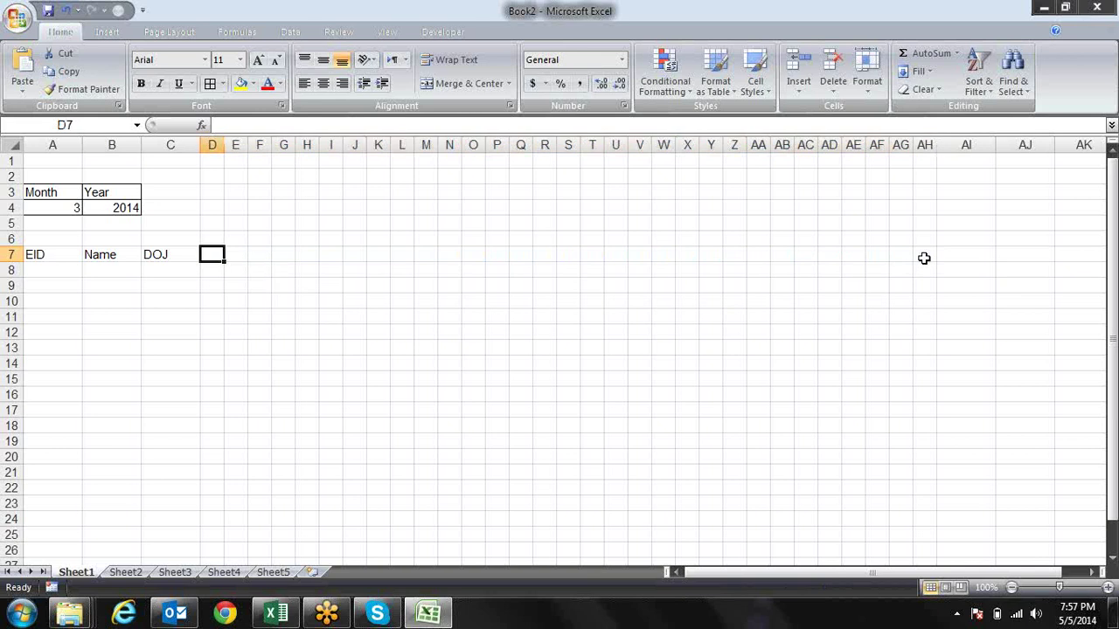
# Step: Enter =DATE(B4,A4,1) in D7, taking the year from B4 and the month from A4
pyautogui.write('=date')
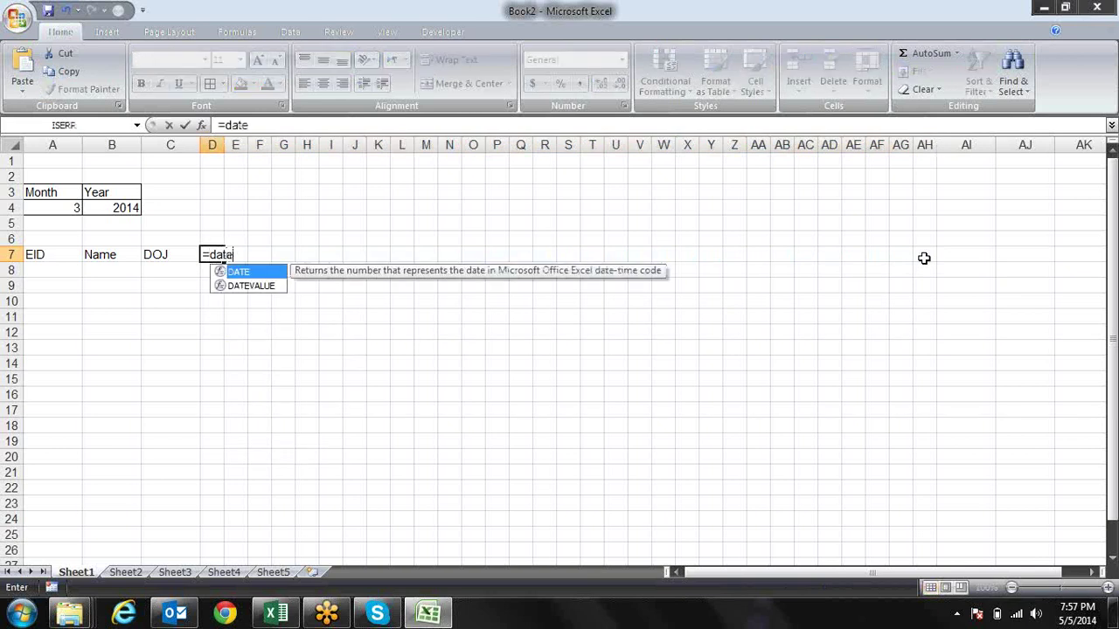
pyautogui.press('Tab')
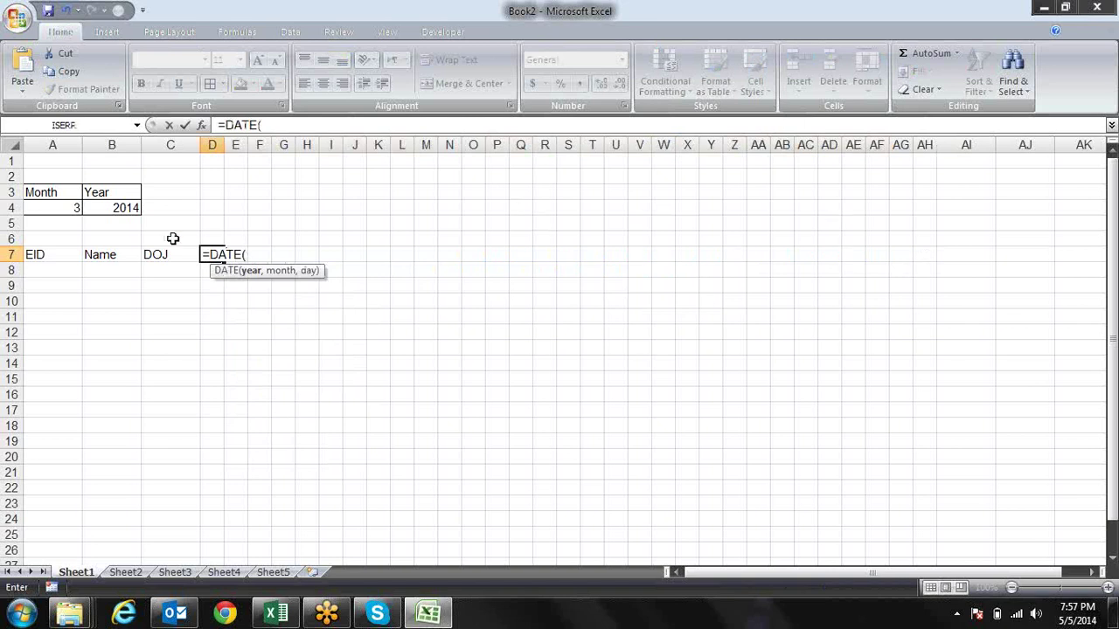
pyautogui.click(117, 206)
pyautogui.write(',')
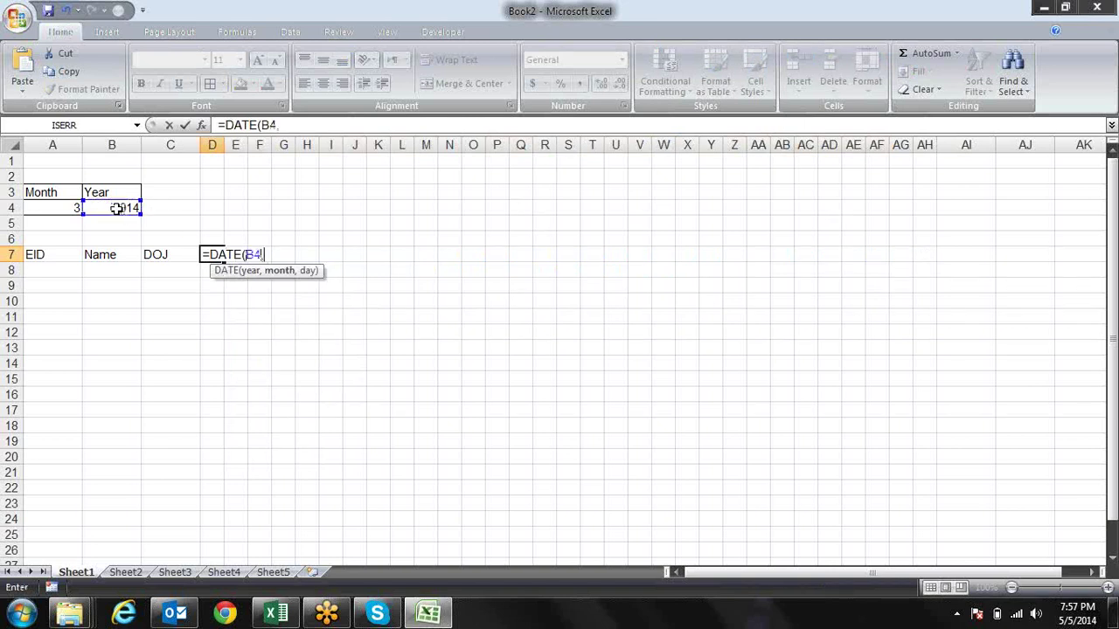
pyautogui.click(63, 207)
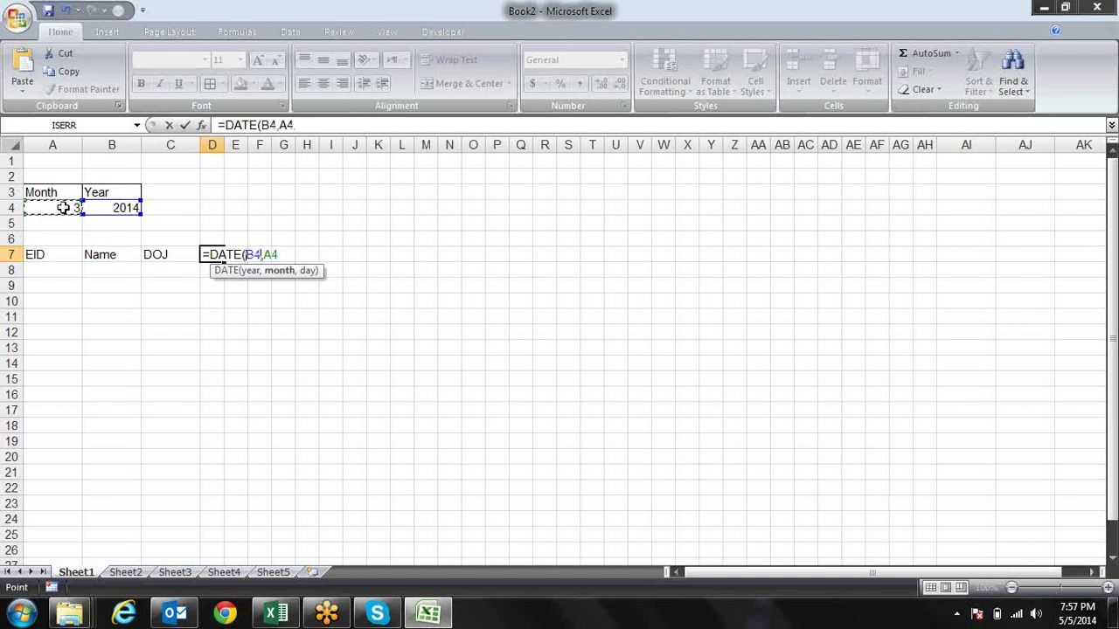
pyautogui.write(',1')
pyautogui.press('Return')
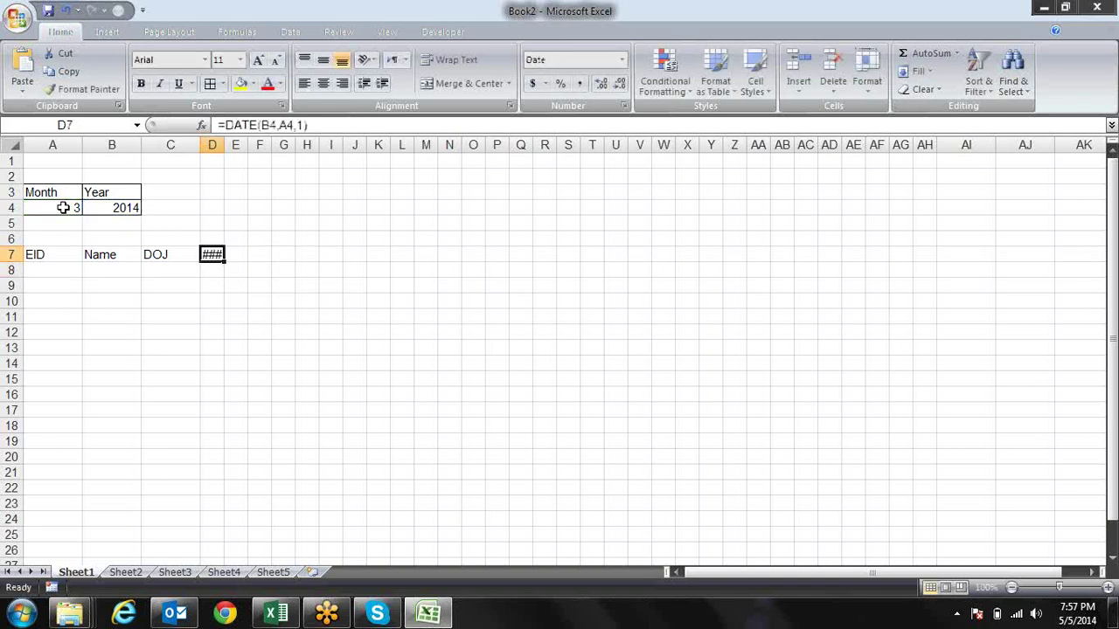
# Step: Give D7 the Custom number format dd through Format Cells
pyautogui.click(623, 106)
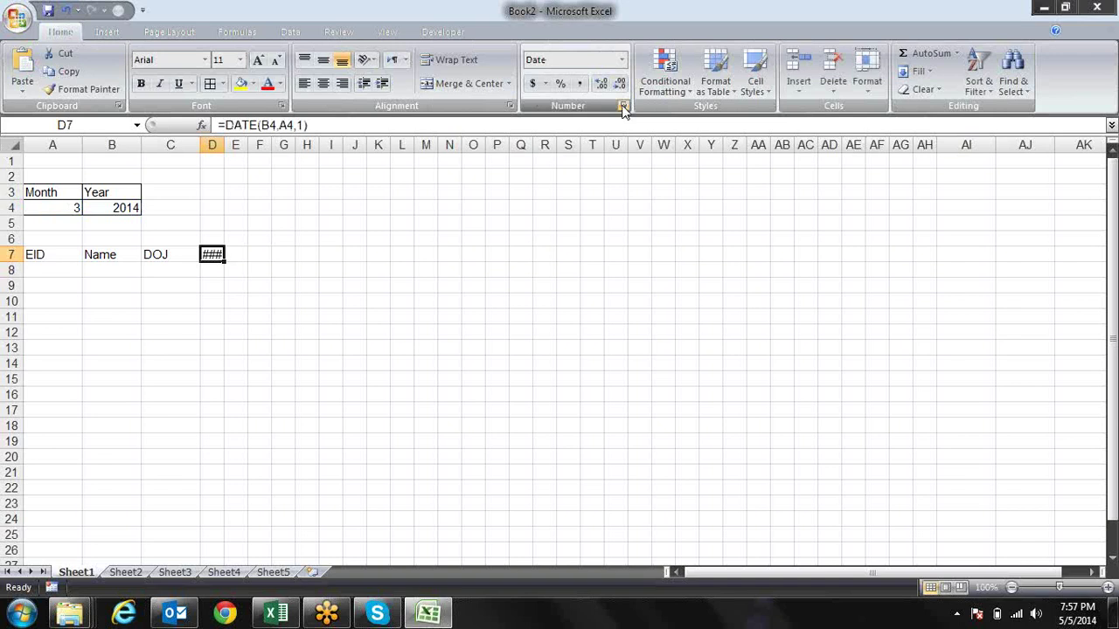
pyautogui.click(623, 107)
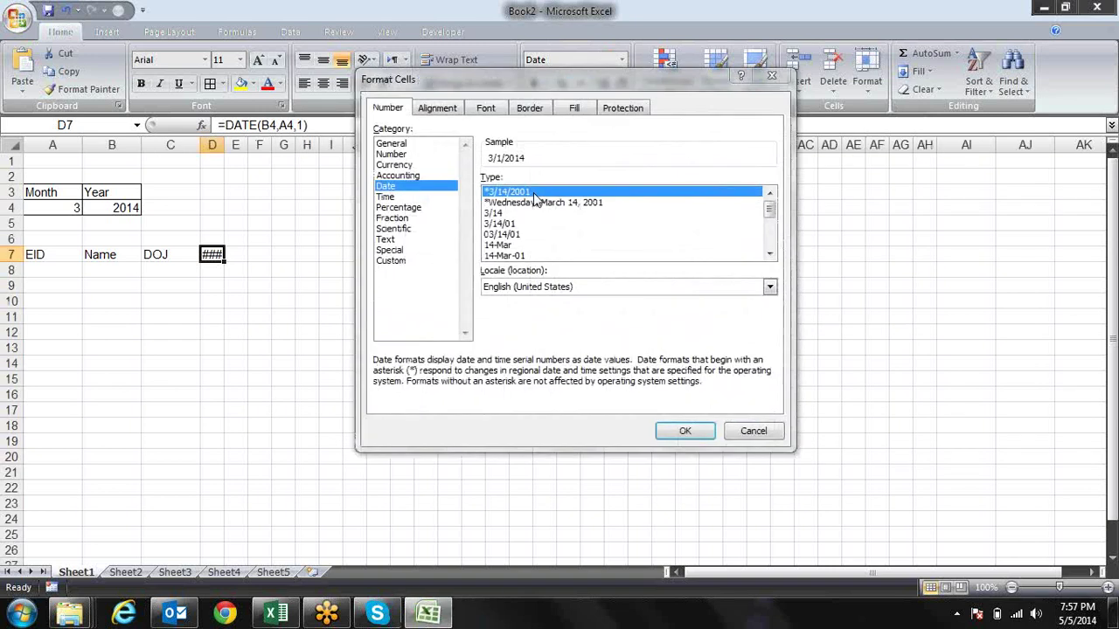
pyautogui.click(398, 261)
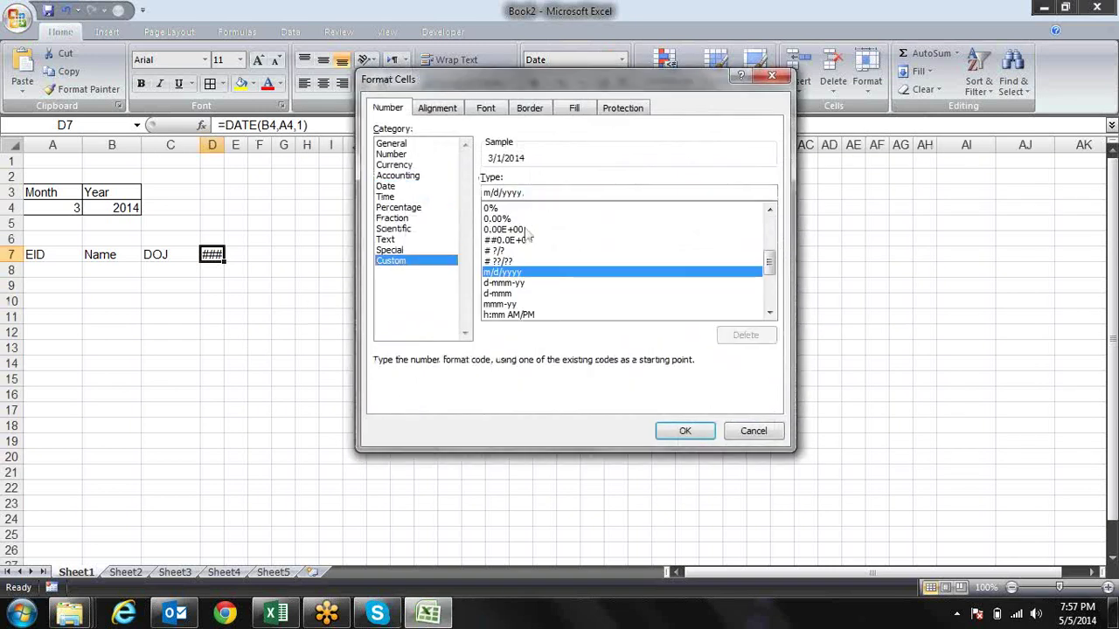
pyautogui.moveTo(539, 192); pyautogui.dragTo(483, 192)
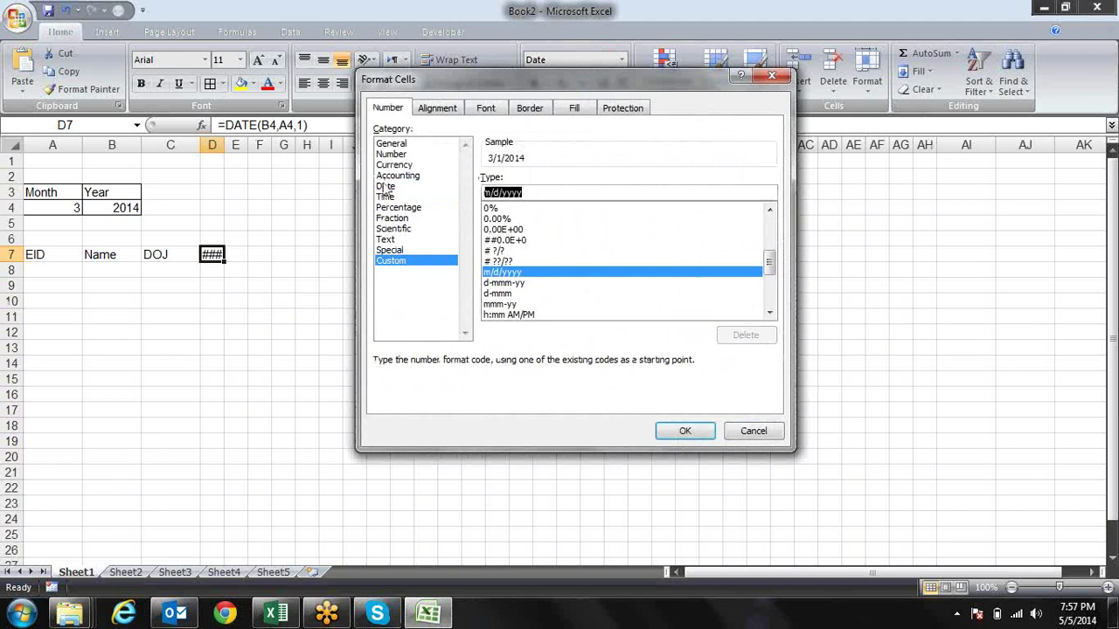
pyautogui.write('dd')
pyautogui.press('Return')
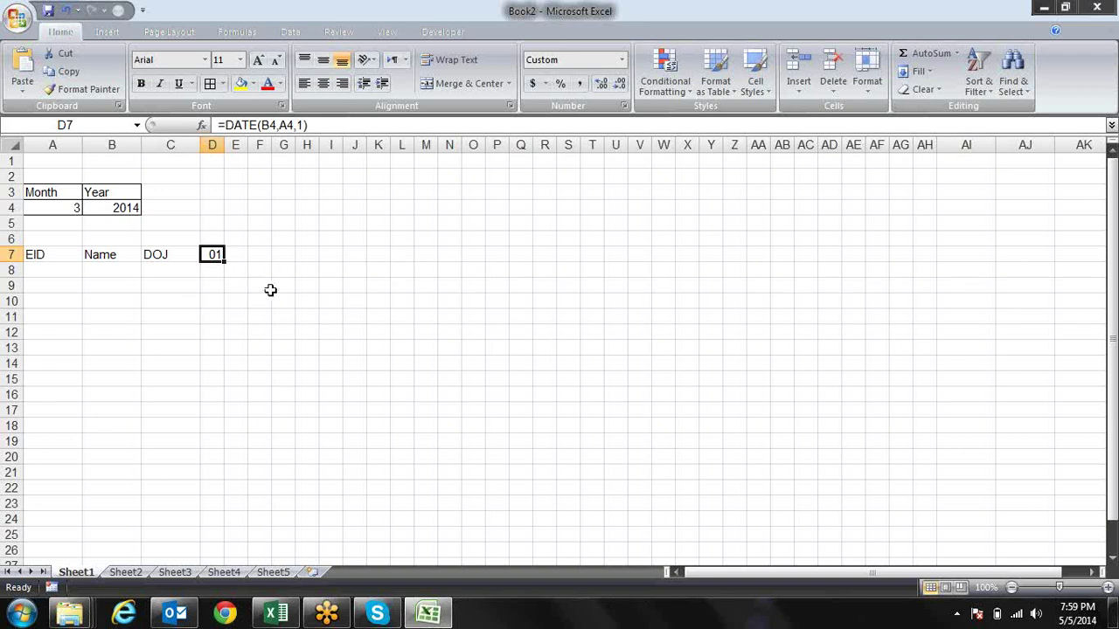
# Step: Enter =D7+1 in E7 and fill it right to AH7
pyautogui.press('Right')
pyautogui.press('Left')
pyautogui.press('Right')
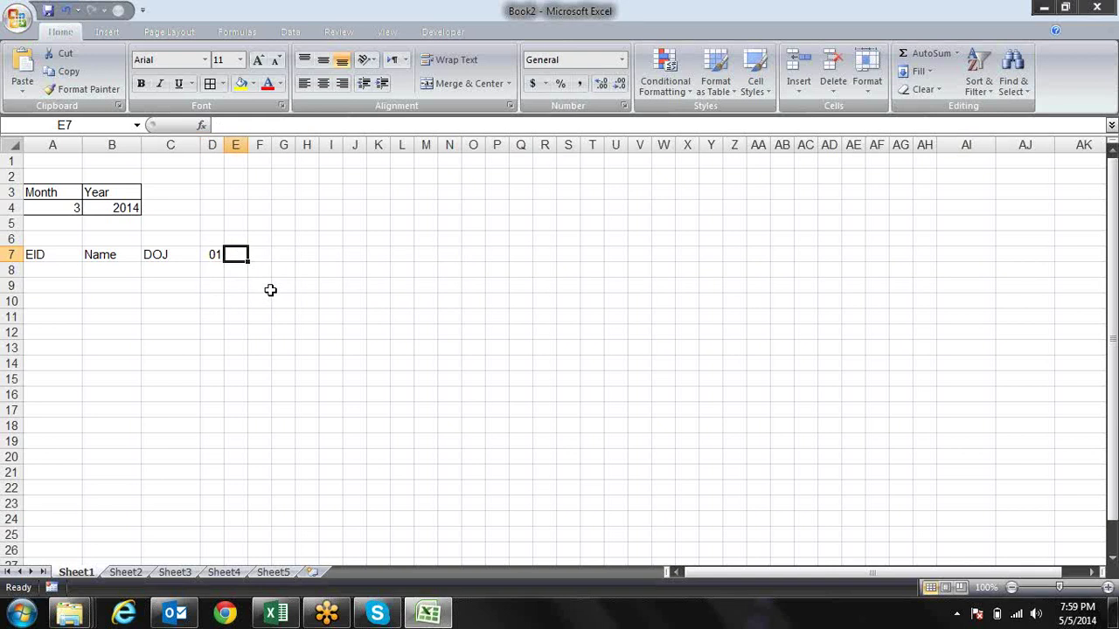
pyautogui.write('=')
pyautogui.press('Left')
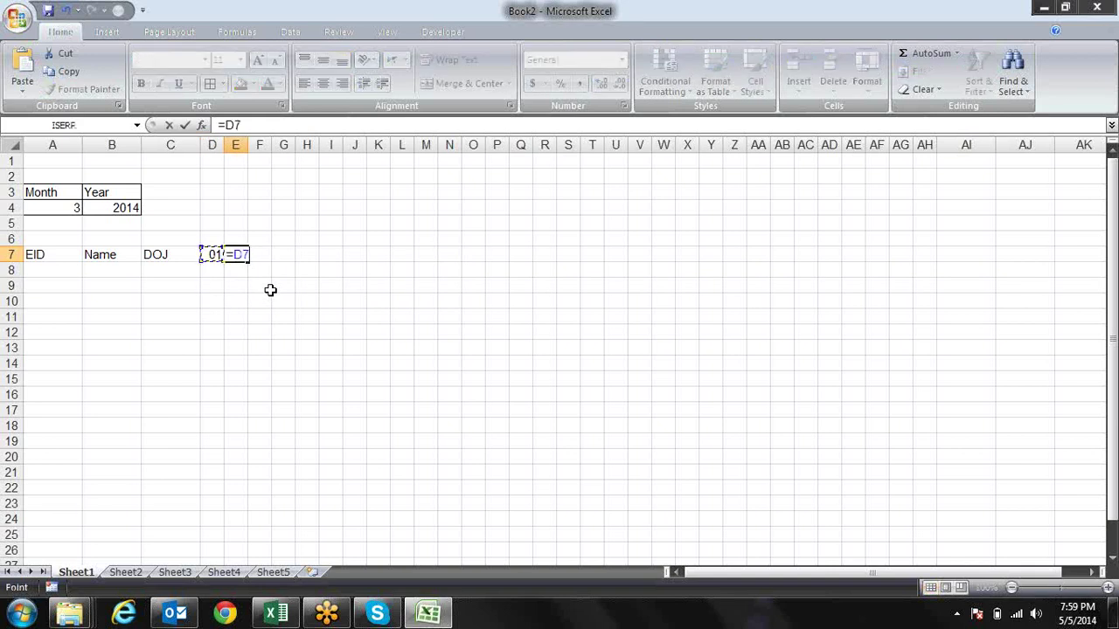
pyautogui.write('+')
pyautogui.write('1')
pyautogui.press('Return')
pyautogui.press('Up')
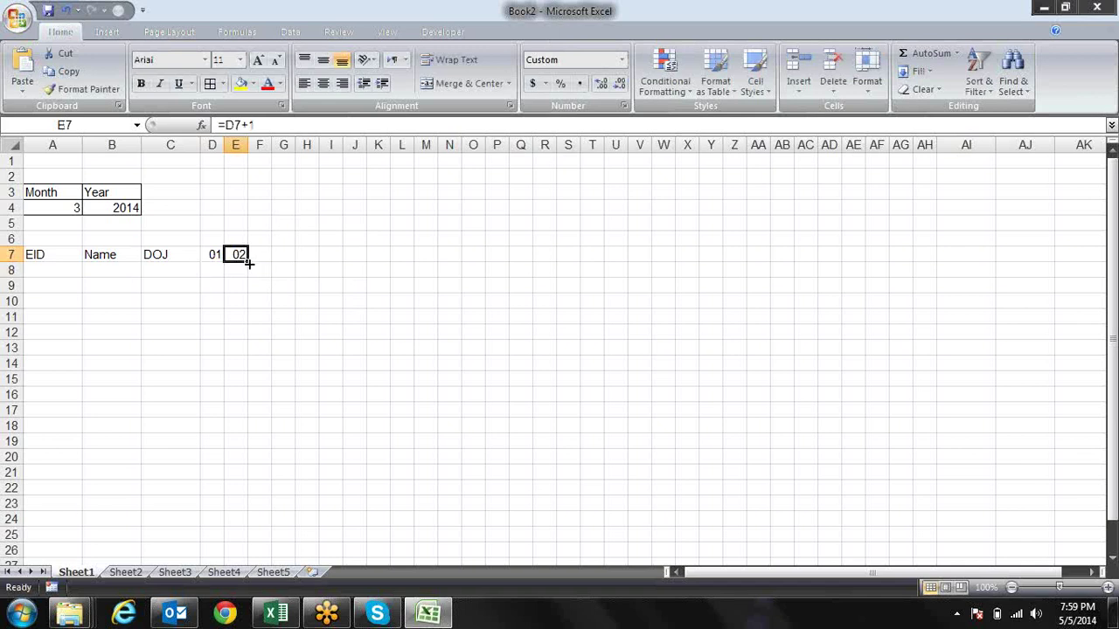
pyautogui.moveTo(248, 258); pyautogui.dragTo(937, 223)
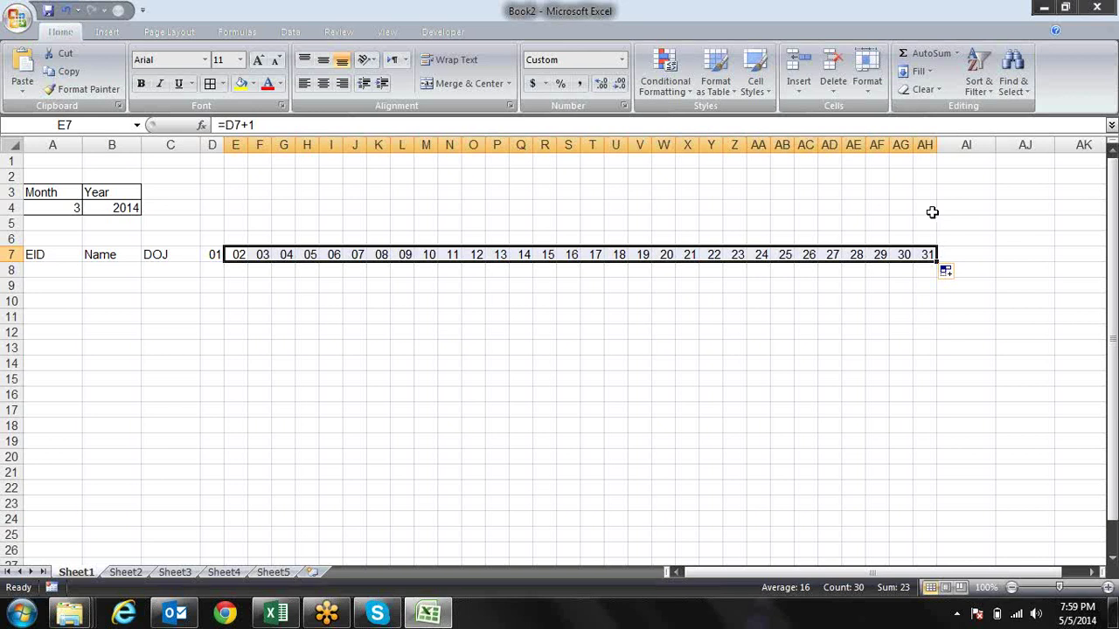
# Step: Review the copied day formulas, starting at AH7 and moving along row 7
pyautogui.click(923, 254)
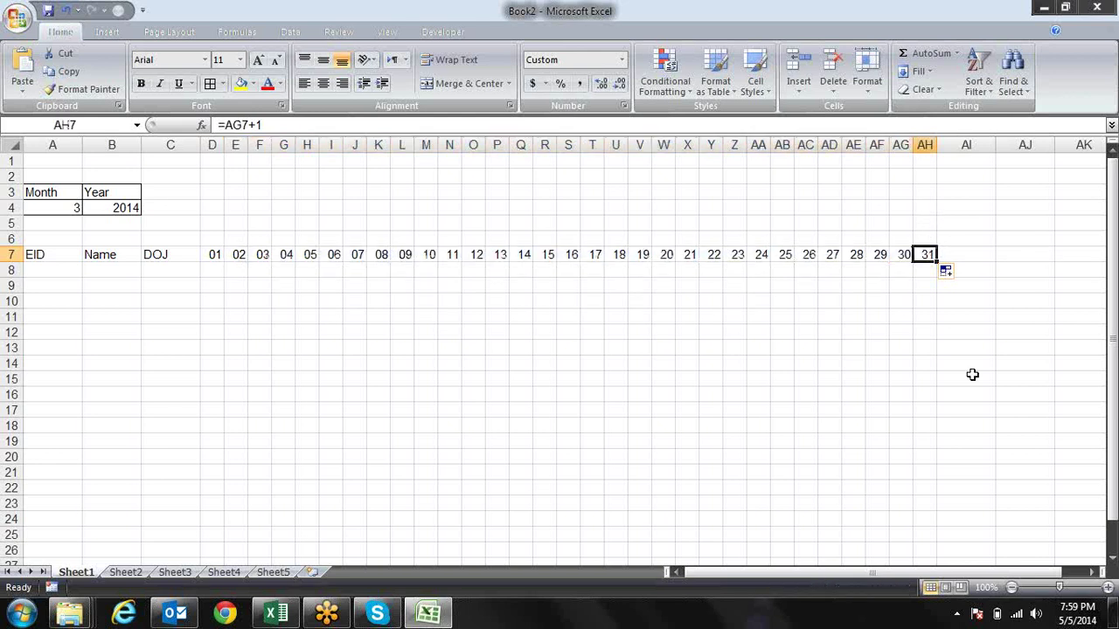
pyautogui.press('Left')
pyautogui.press('Left')
pyautogui.press('Left')
pyautogui.press('Left')
pyautogui.press('Right')
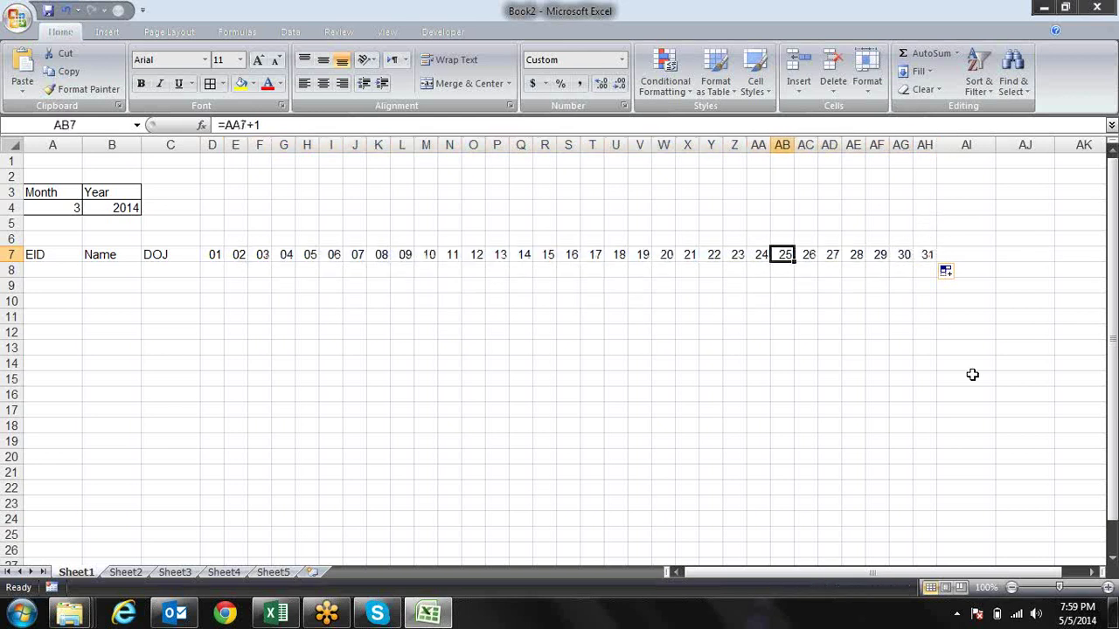
pyautogui.press('Right')
pyautogui.press('Right')
pyautogui.press('Right')
pyautogui.press('Right')
pyautogui.press('Right')
pyautogui.press('Right')
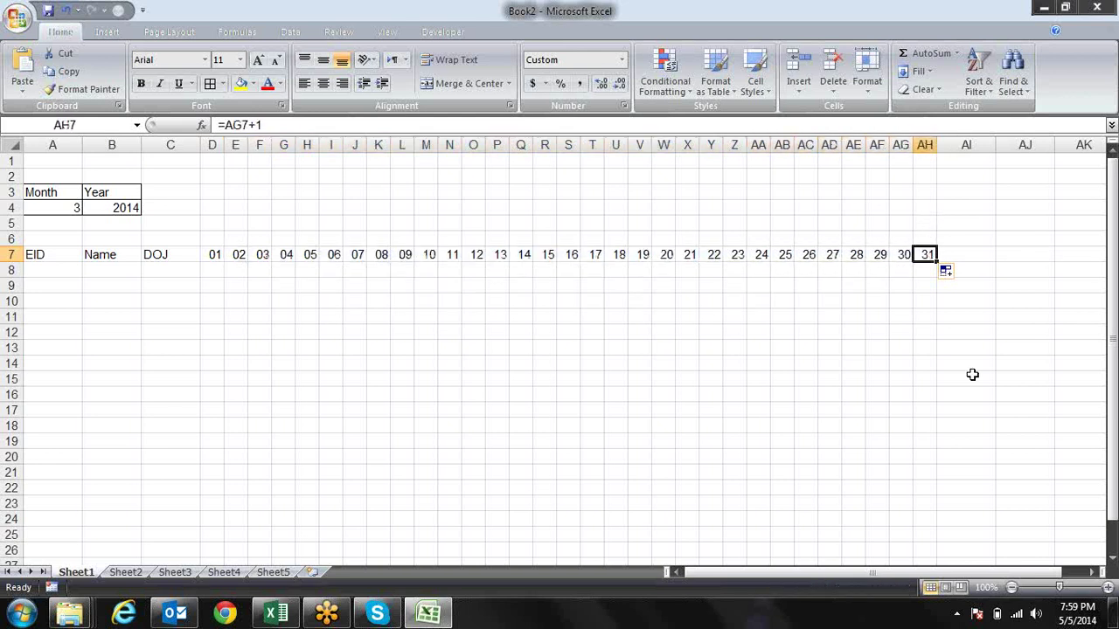
pyautogui.press('Left')
pyautogui.press('Left')
pyautogui.press('Left')
pyautogui.press('Left')
pyautogui.press('Left')
pyautogui.press('Left')
pyautogui.press('Left')
pyautogui.press('Right')
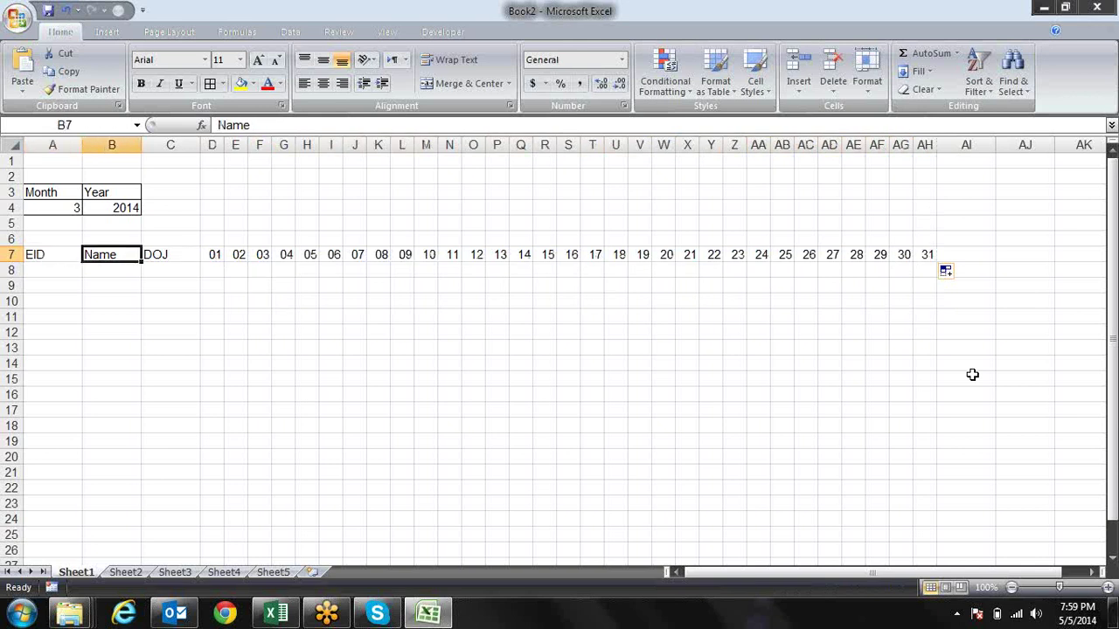
pyautogui.press('Right')
pyautogui.press('Right')
pyautogui.press('Right')
pyautogui.press('Left')
pyautogui.press('Left')
pyautogui.press('Right')
pyautogui.press('Right')
pyautogui.press('Right')
pyautogui.press('Right')
pyautogui.press('Right')
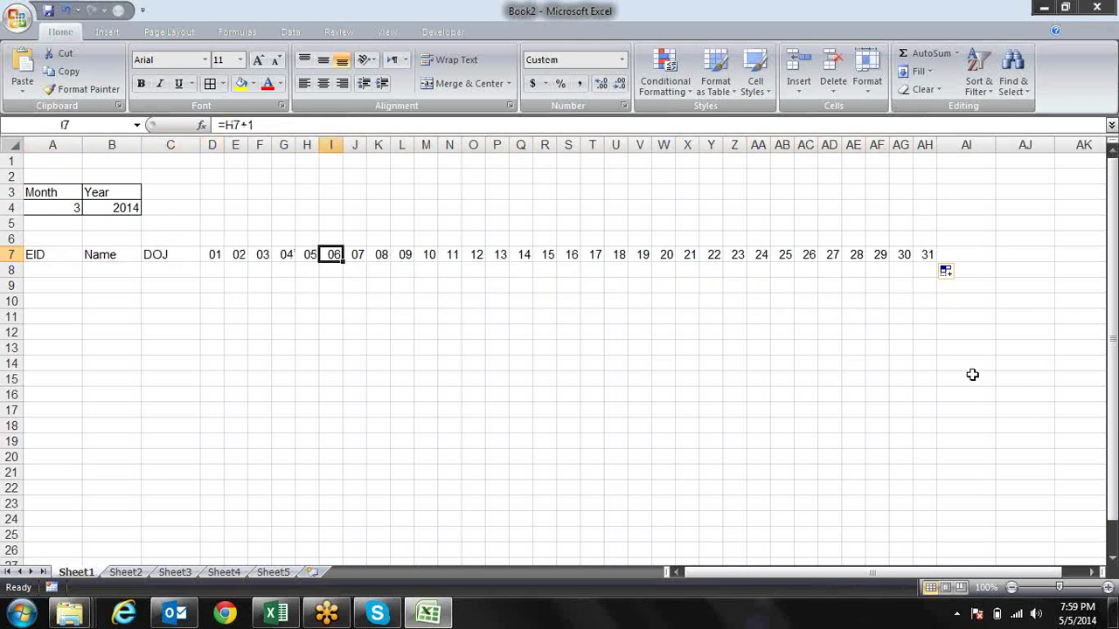
pyautogui.press('Right')
pyautogui.press('Right')
pyautogui.press('Right')
pyautogui.press('Right')
pyautogui.press('Right')
pyautogui.press('Right')
pyautogui.press('Right')
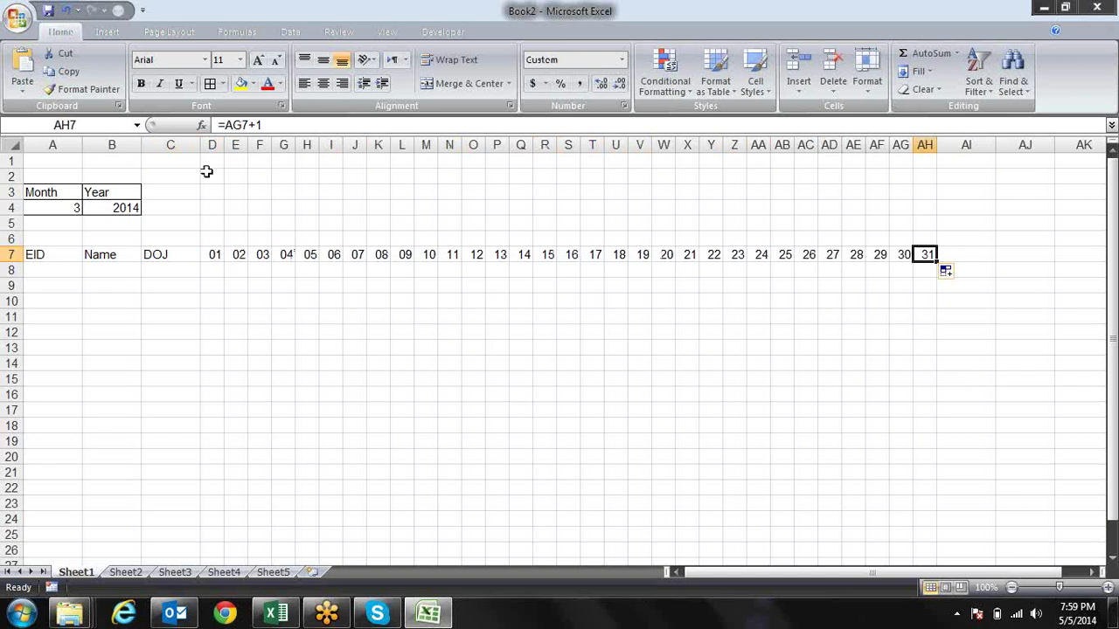
# Step: Choose month 2 in A4's dropdown, then inspect the formulas for day 28 and the following 01
pyautogui.click(79, 206)
pyautogui.click(89, 208)
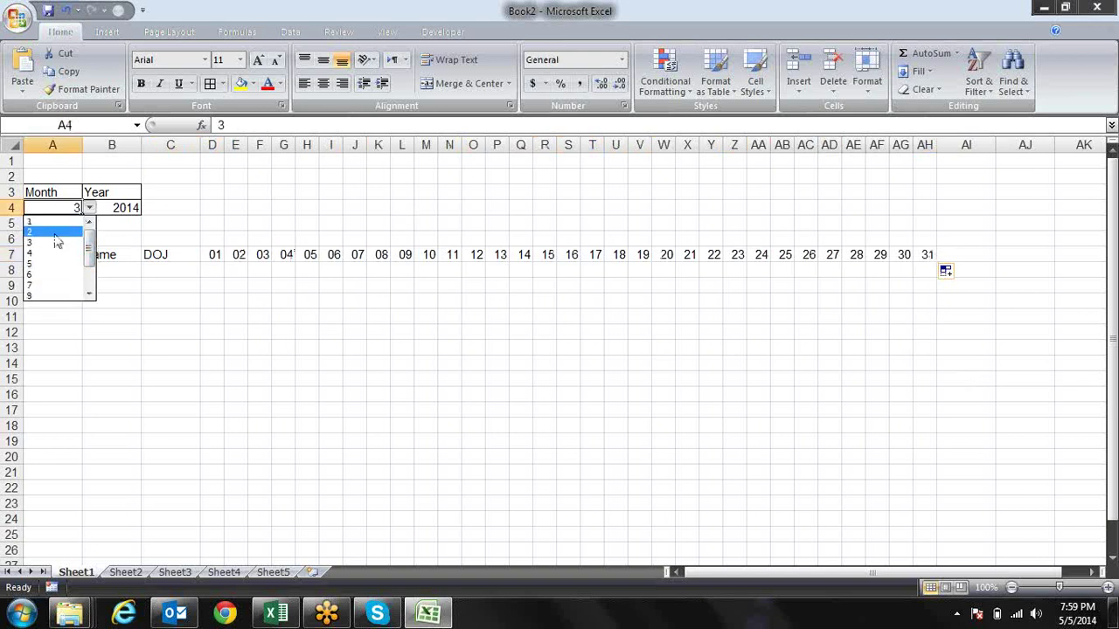
pyautogui.click(52, 232)
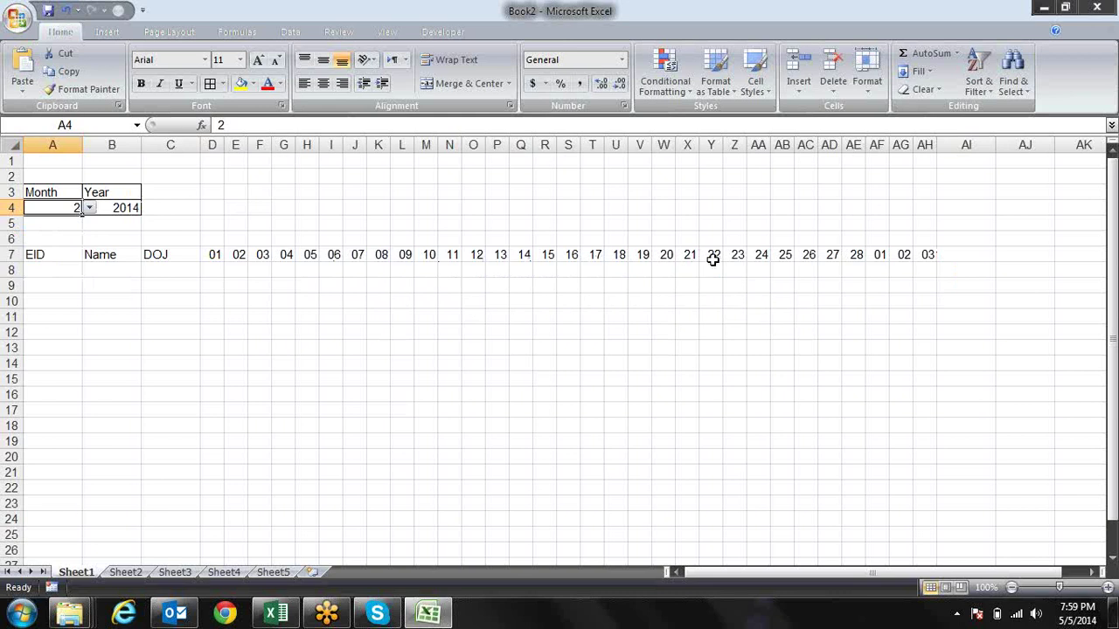
pyautogui.click(856, 254)
pyautogui.click(880, 253)
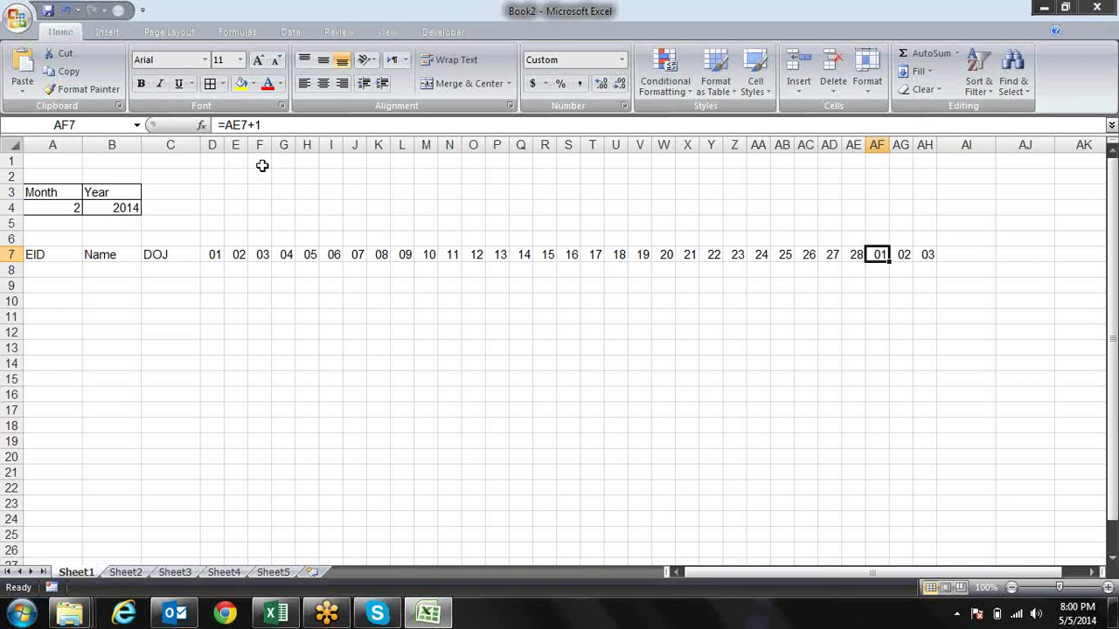
# Step: Rewrite AF7 as =IF(AE7+1>EOMONTH(D7,0),"",AE7+1)
pyautogui.click(227, 125)
pyautogui.write('I')
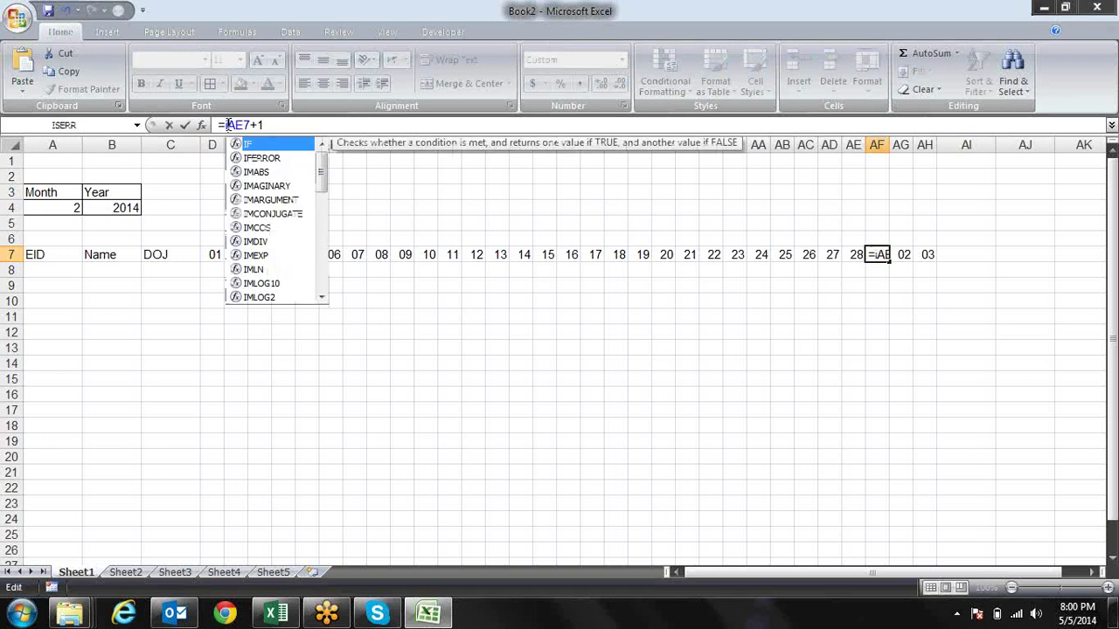
pyautogui.write('F(')
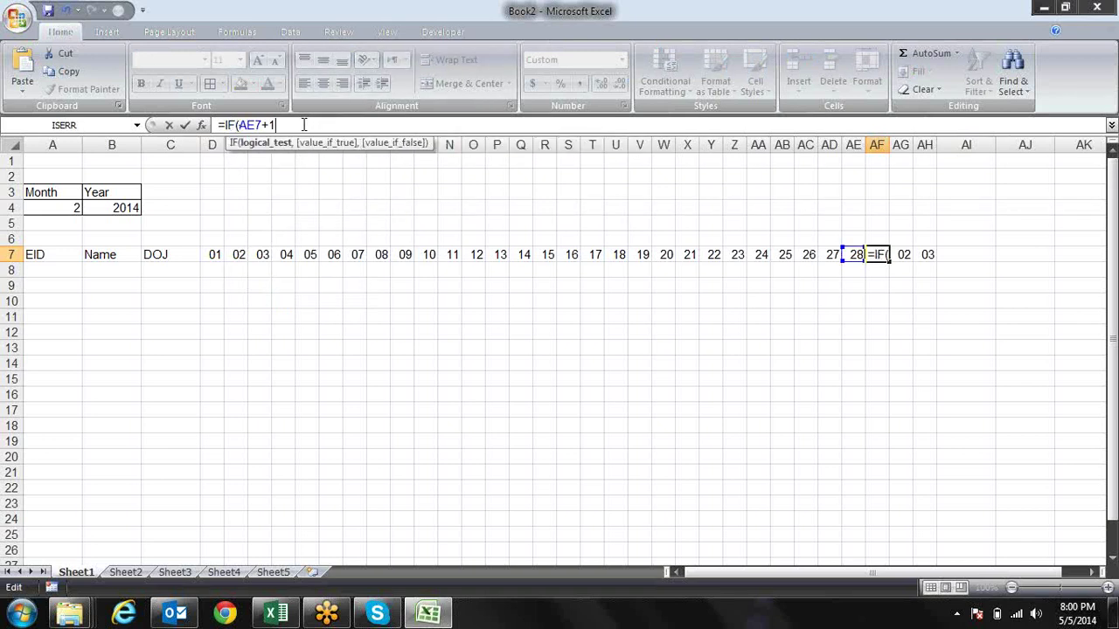
pyautogui.press('End')
pyautogui.write('>')
pyautogui.write('eo')
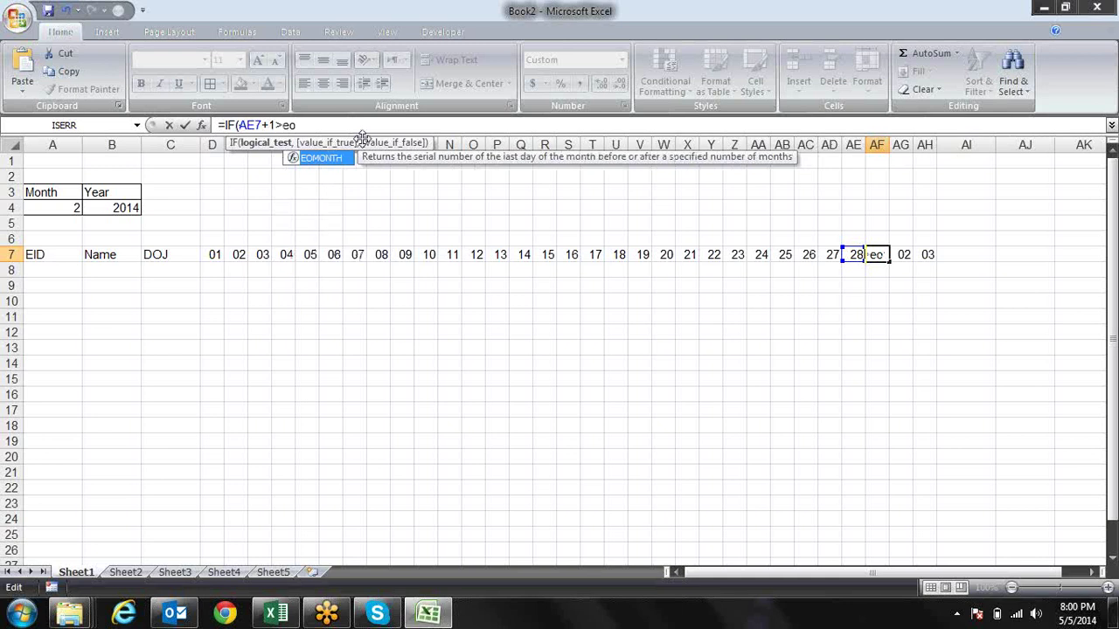
pyautogui.press('Tab')
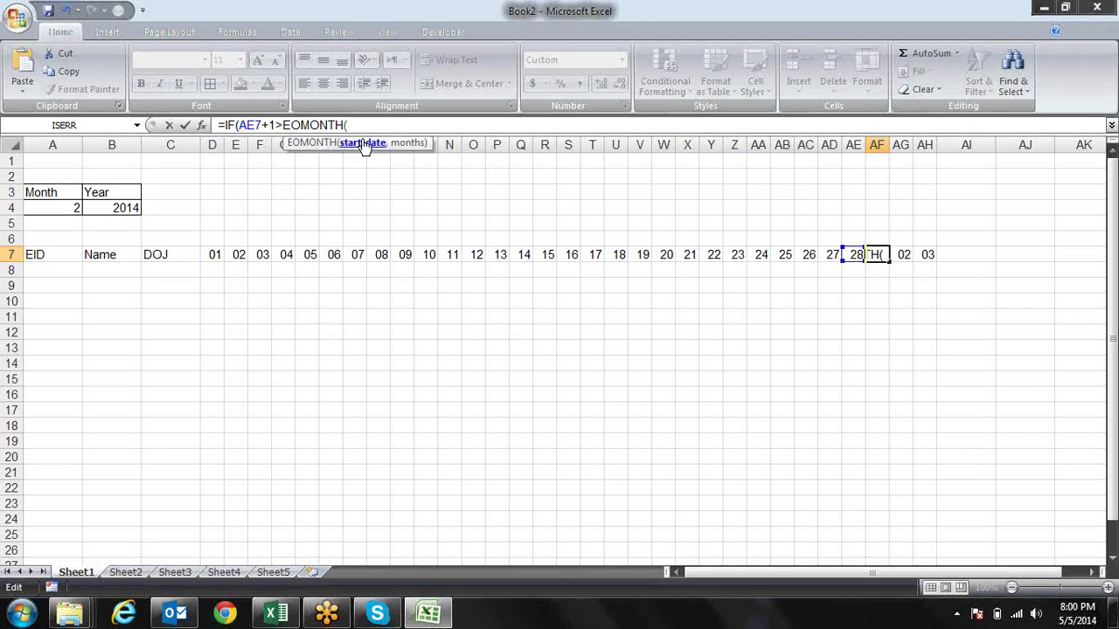
pyautogui.click(211, 255)
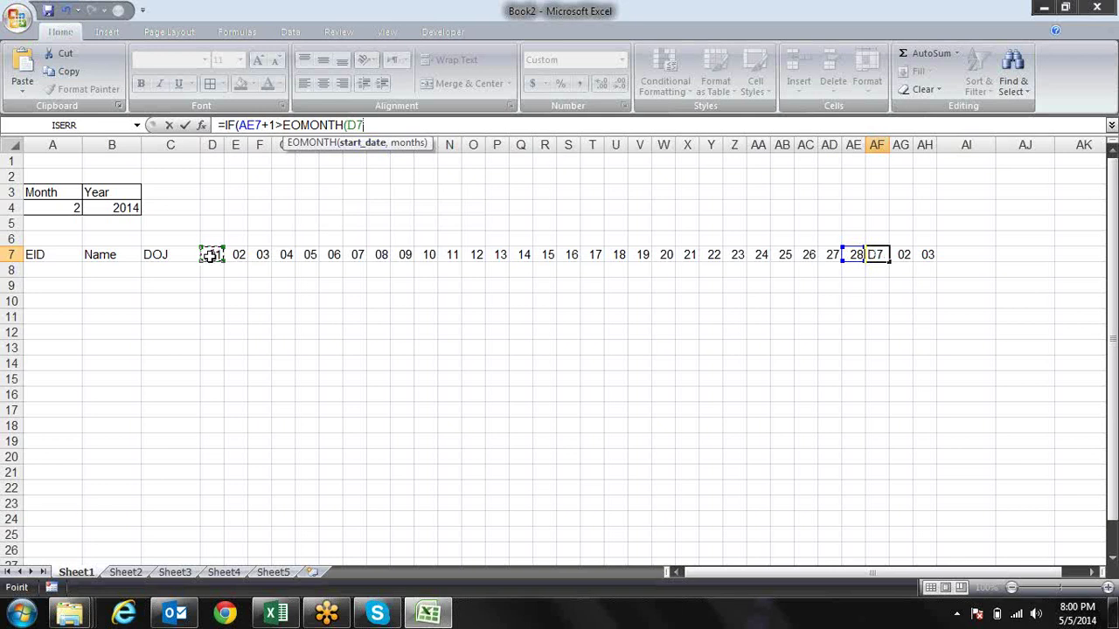
pyautogui.write(',0)')
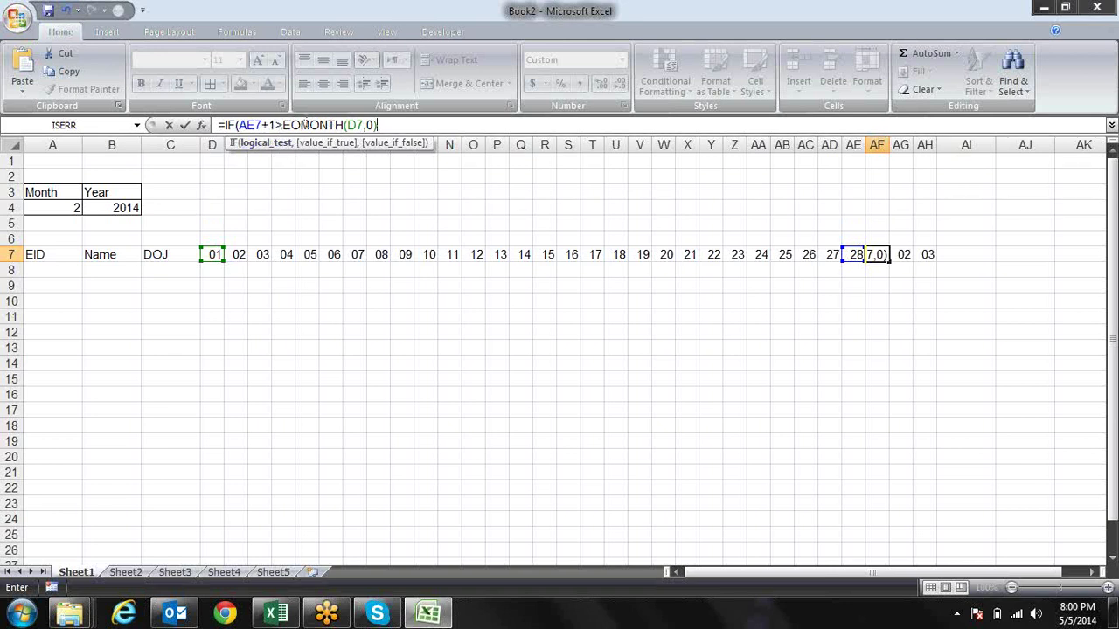
pyautogui.write(',')
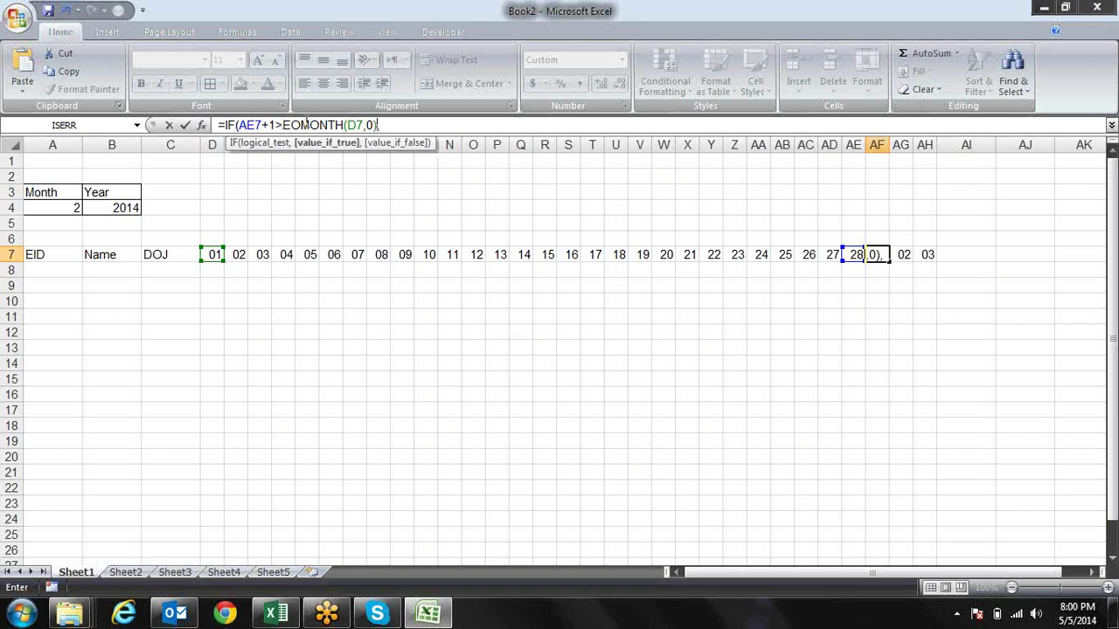
pyautogui.write('""')
pyautogui.write(',')
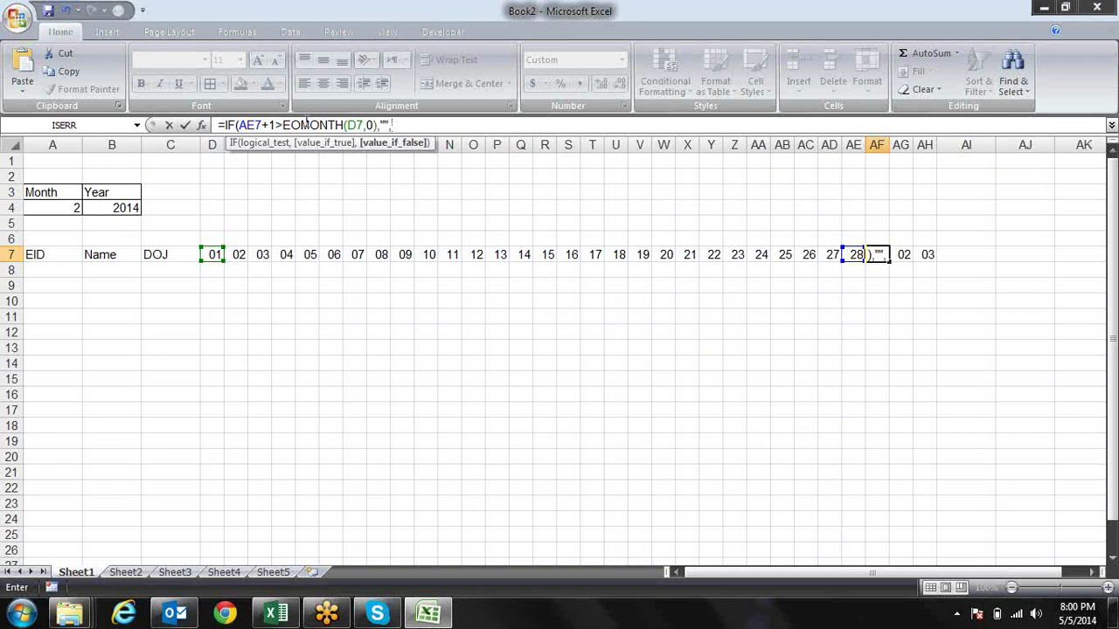
pyautogui.write('ae7')
pyautogui.write('+1')
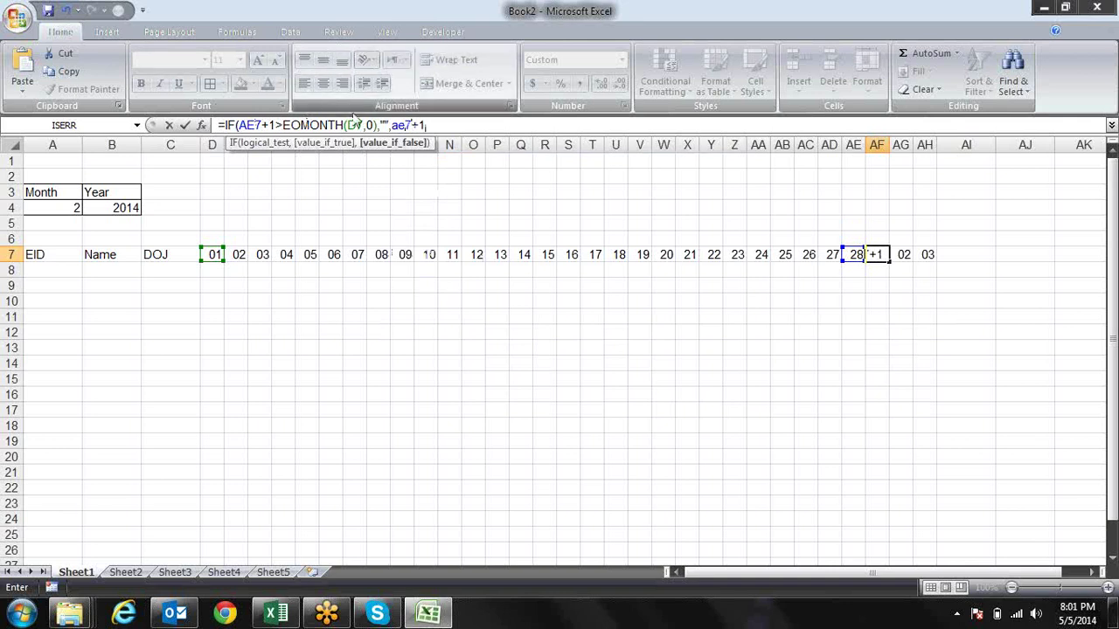
# Step: Lock the D7 reference as $D$7, commit the formula, and check AF7 and AG7
pyautogui.click(356, 125)
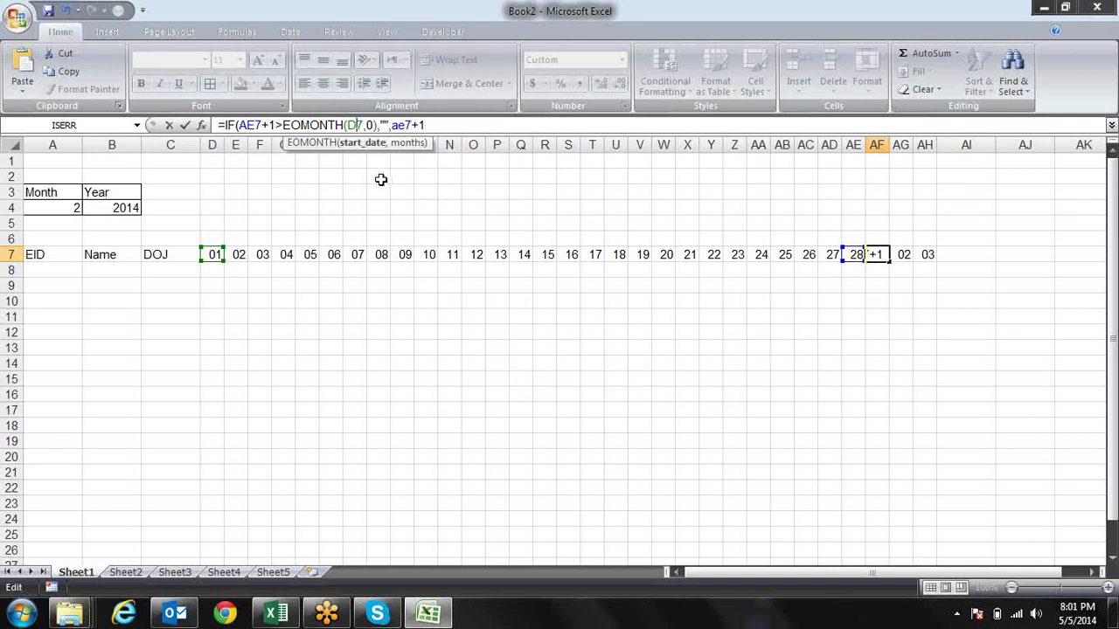
pyautogui.press('F4')
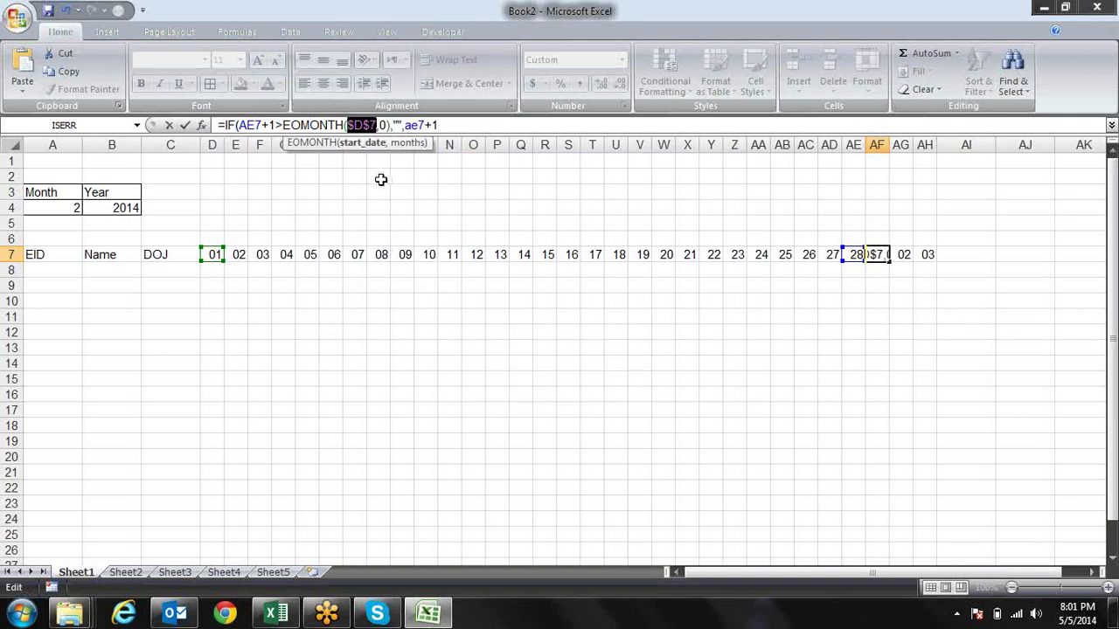
pyautogui.press('Return')
pyautogui.press('Return')
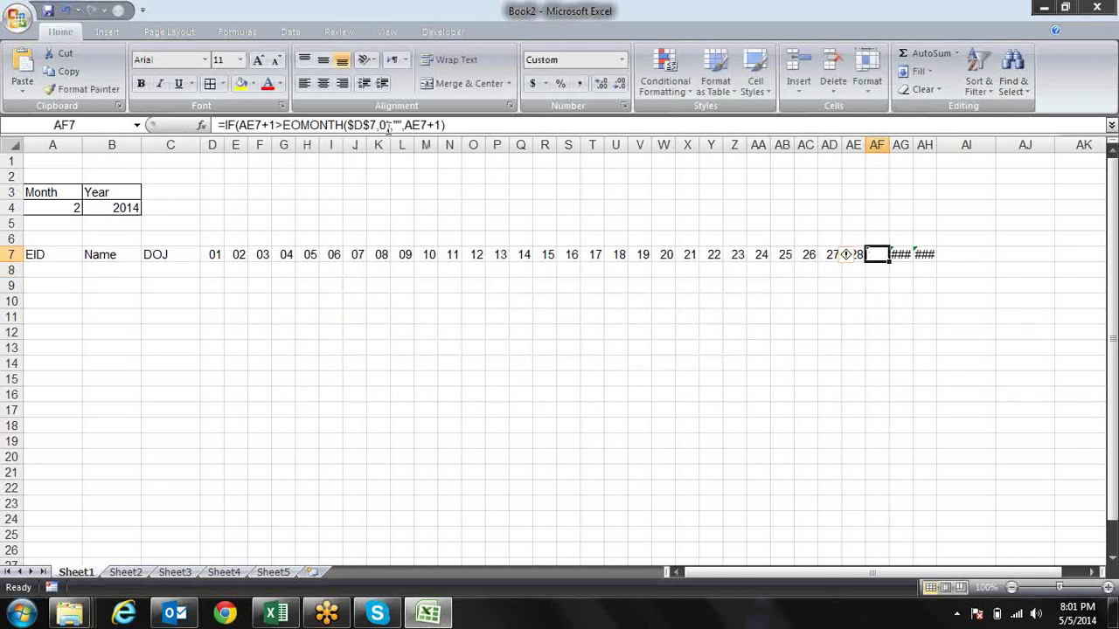
pyautogui.click(906, 255)
pyautogui.click(881, 254)
# Step: Wrap AF7's formula in IFERROR(…,"") and fill it right through AH7
pyautogui.click(224, 125)
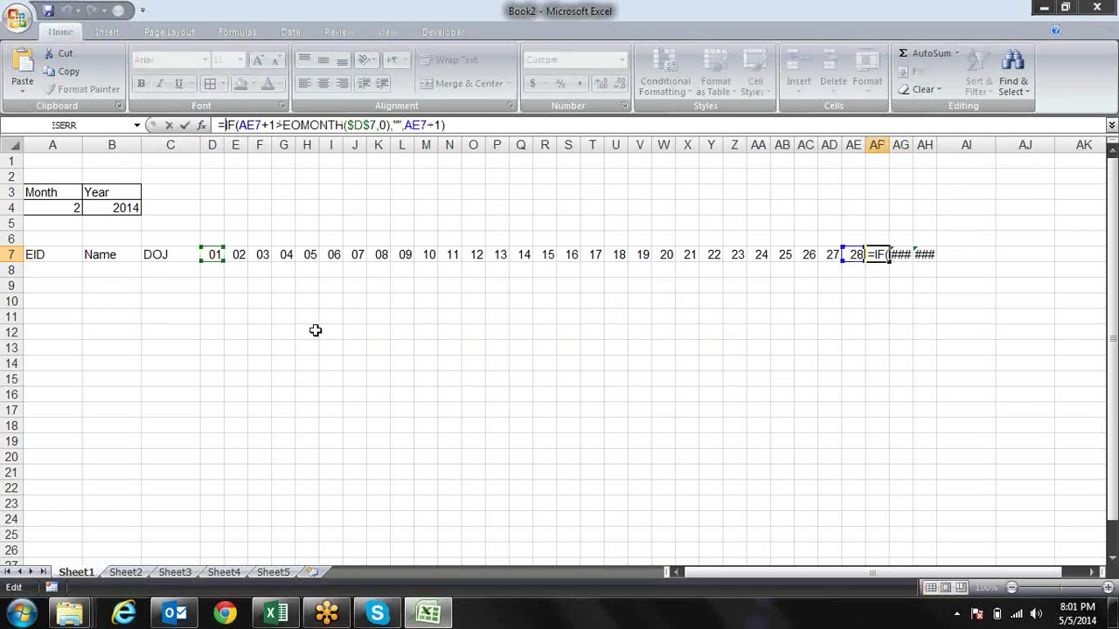
pyautogui.write('iferror')
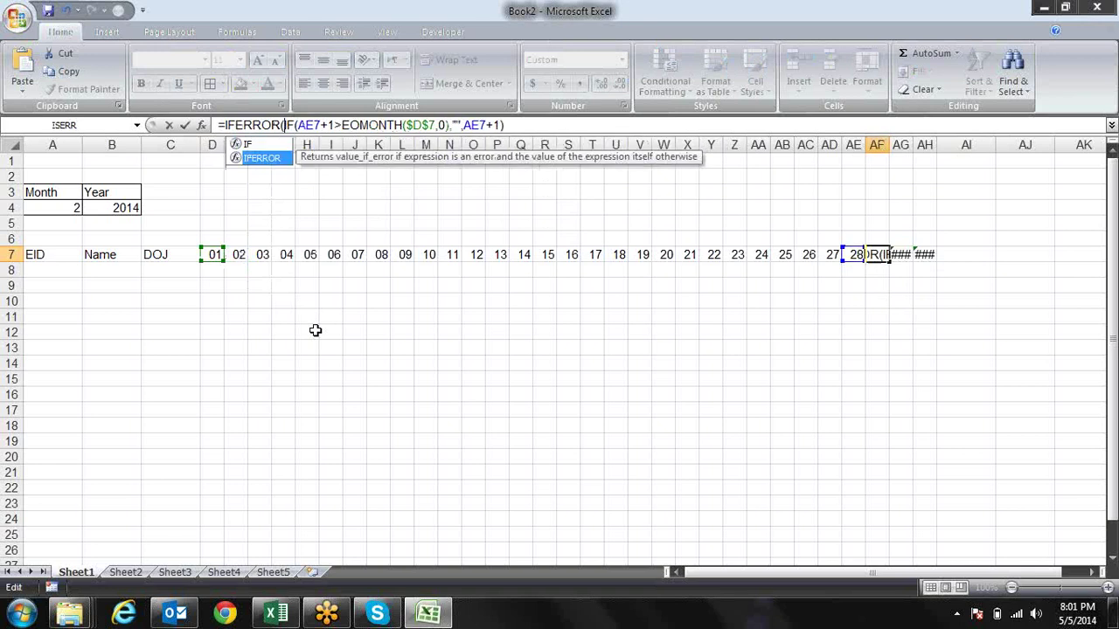
pyautogui.press('Tab')
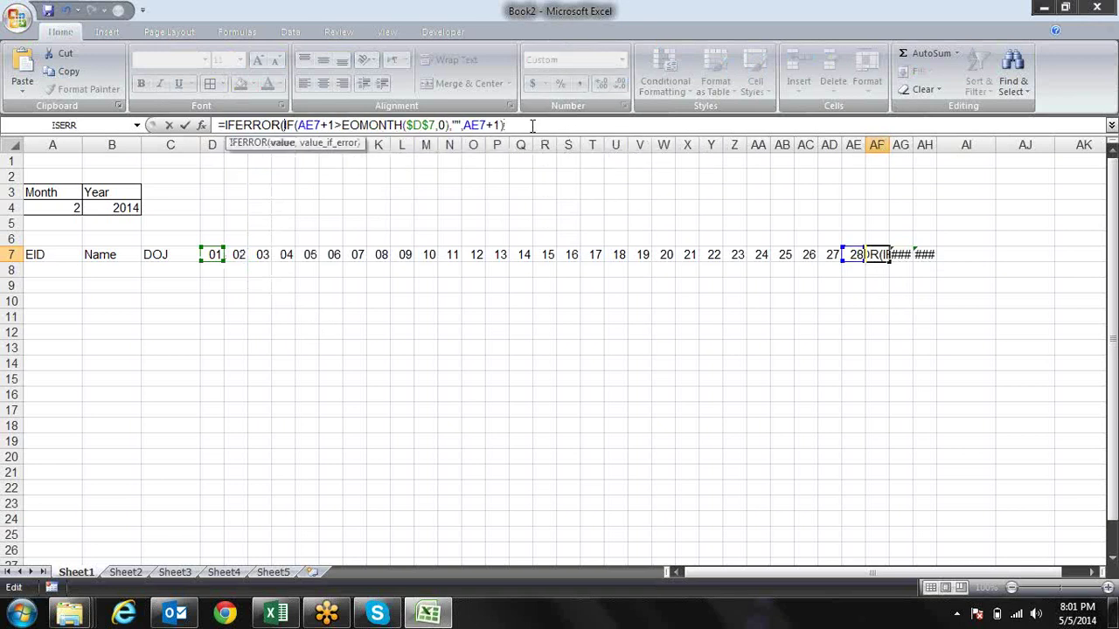
pyautogui.write(',')
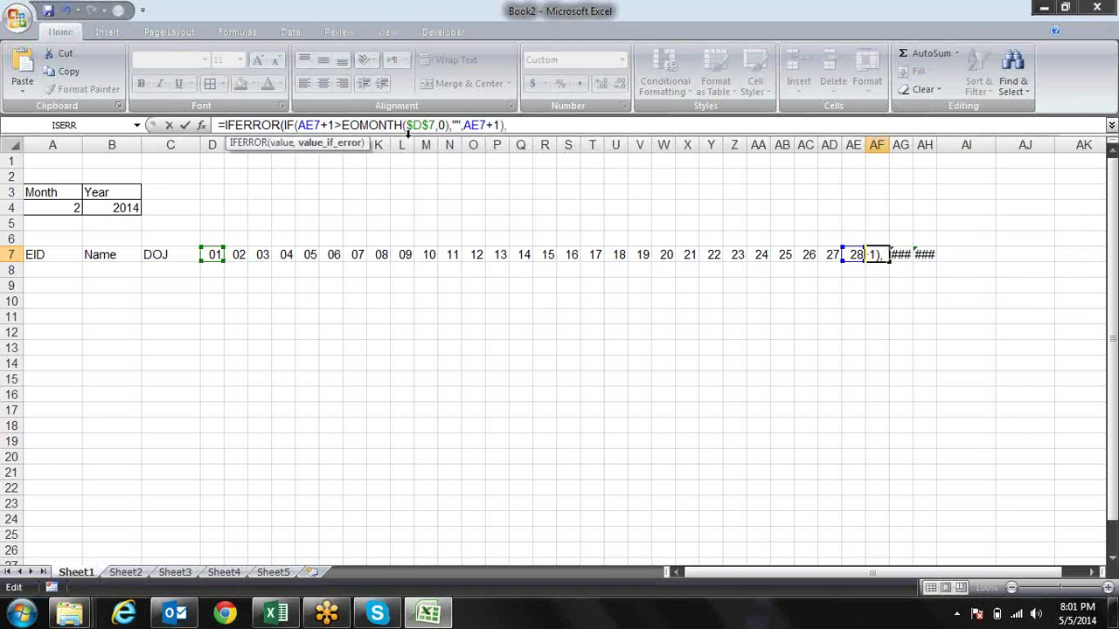
pyautogui.click(279, 145)
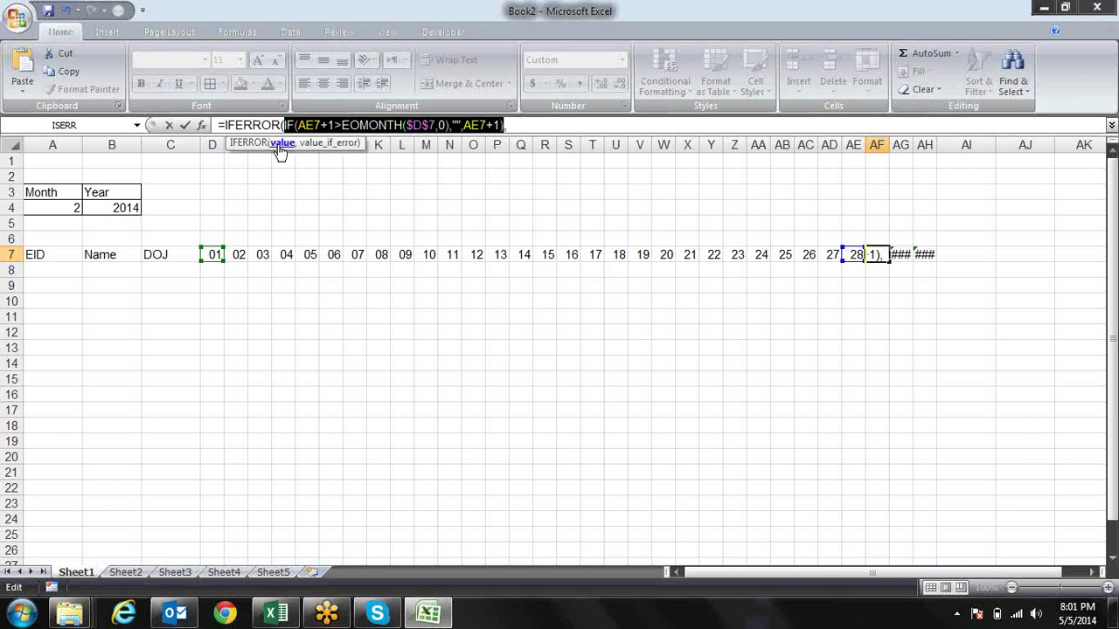
pyautogui.click(336, 146)
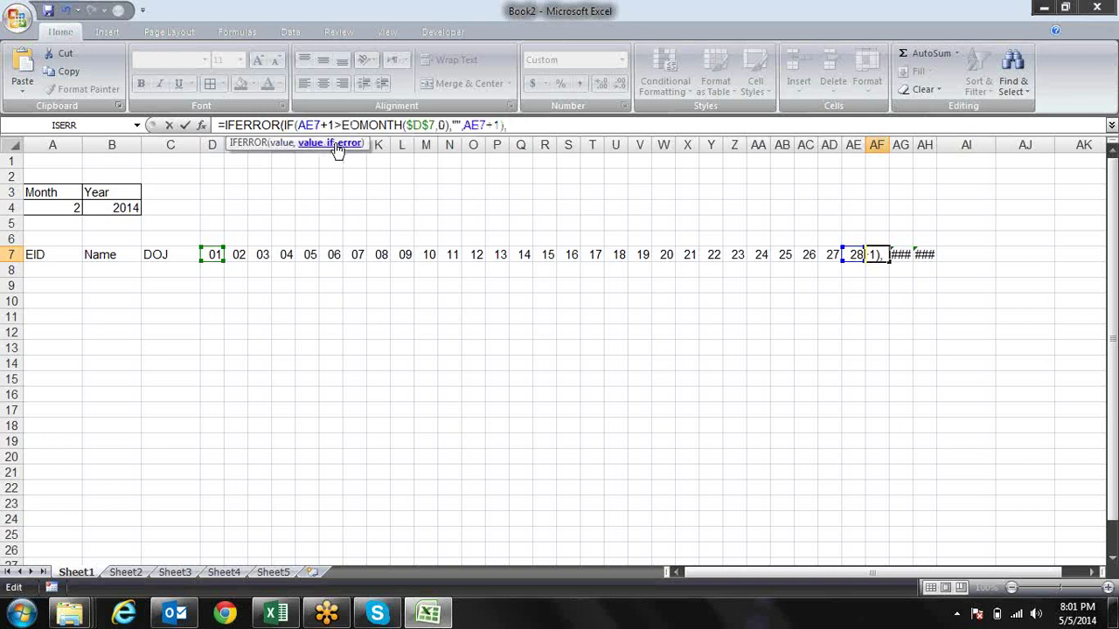
pyautogui.write('""')
pyautogui.press('Return')
pyautogui.press('Up')
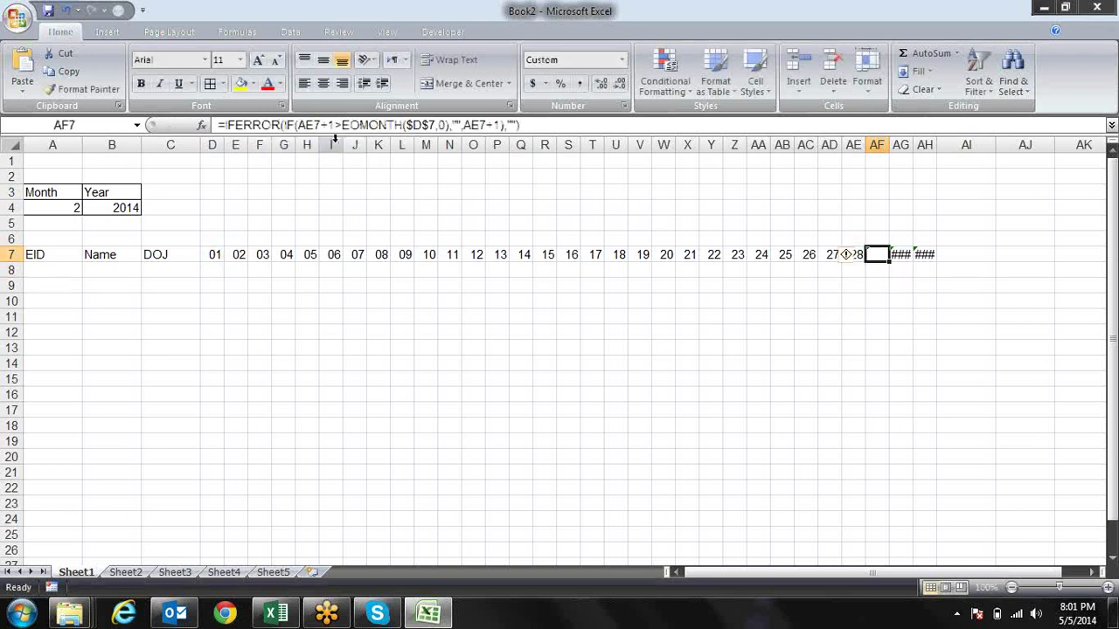
pyautogui.moveTo(889, 260); pyautogui.dragTo(940, 256)
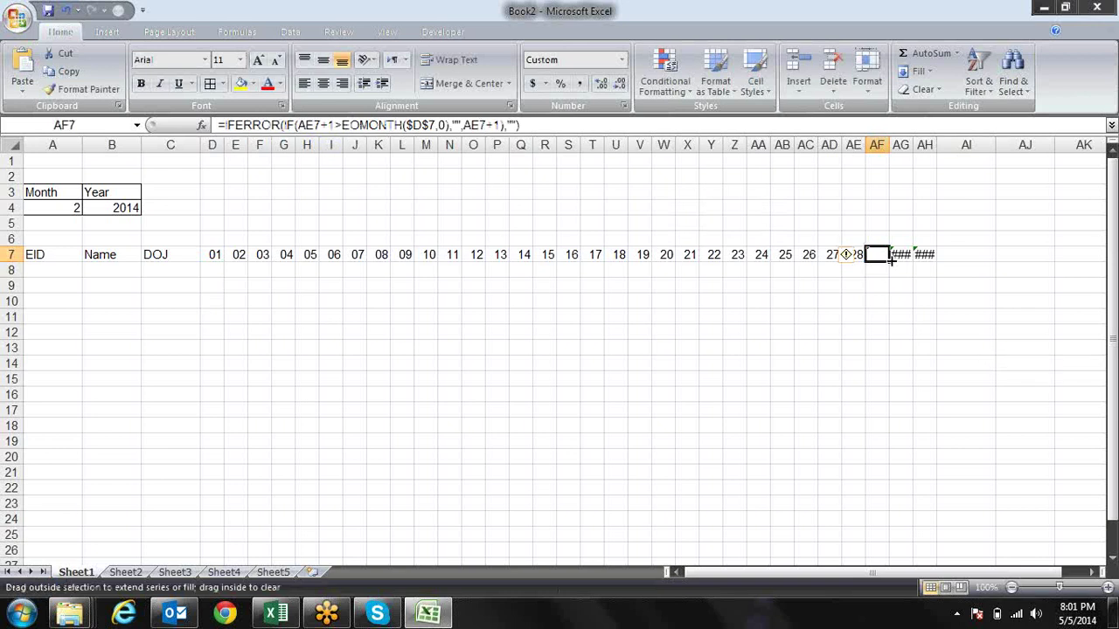
# Step: Set the Month in A4 to 3 and check the day-31 header formula
pyautogui.click(984, 240)
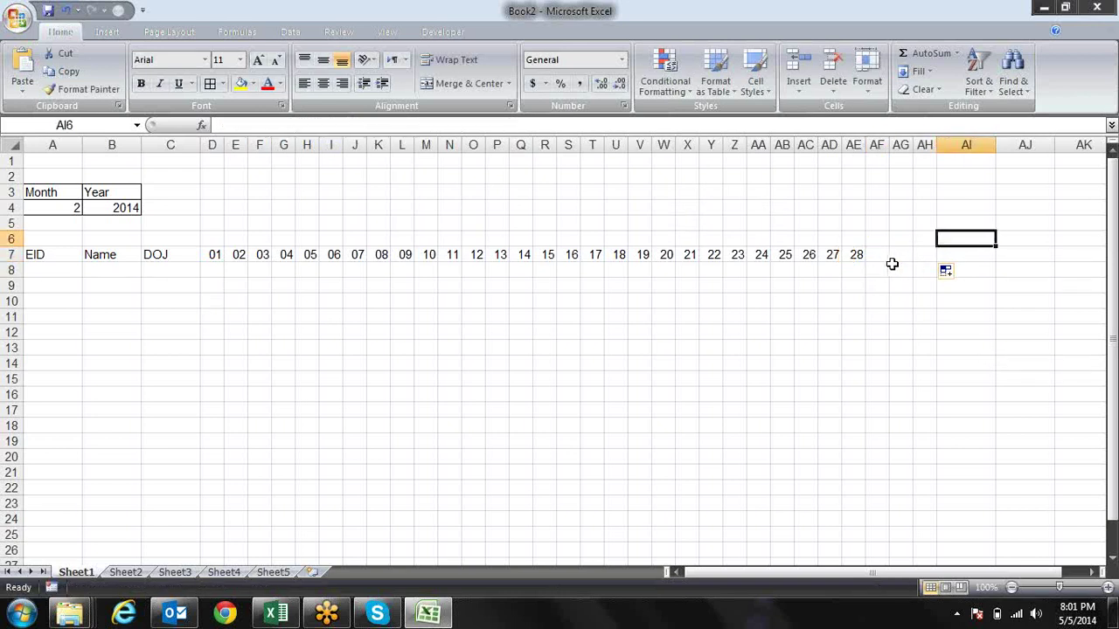
pyautogui.click(401, 300)
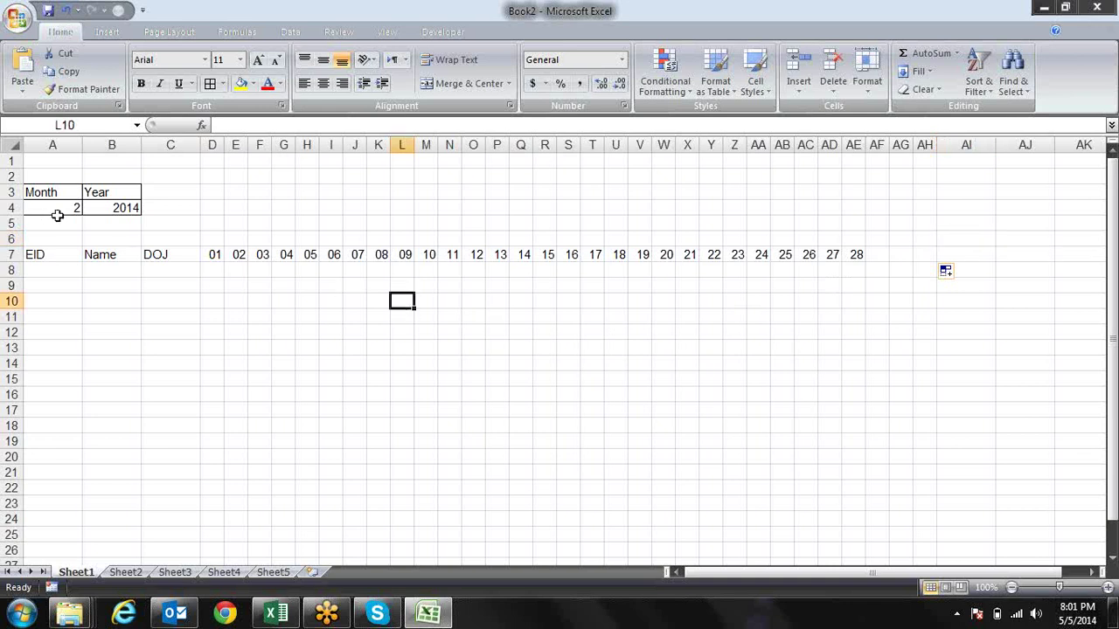
pyautogui.click(67, 207)
pyautogui.click(89, 208)
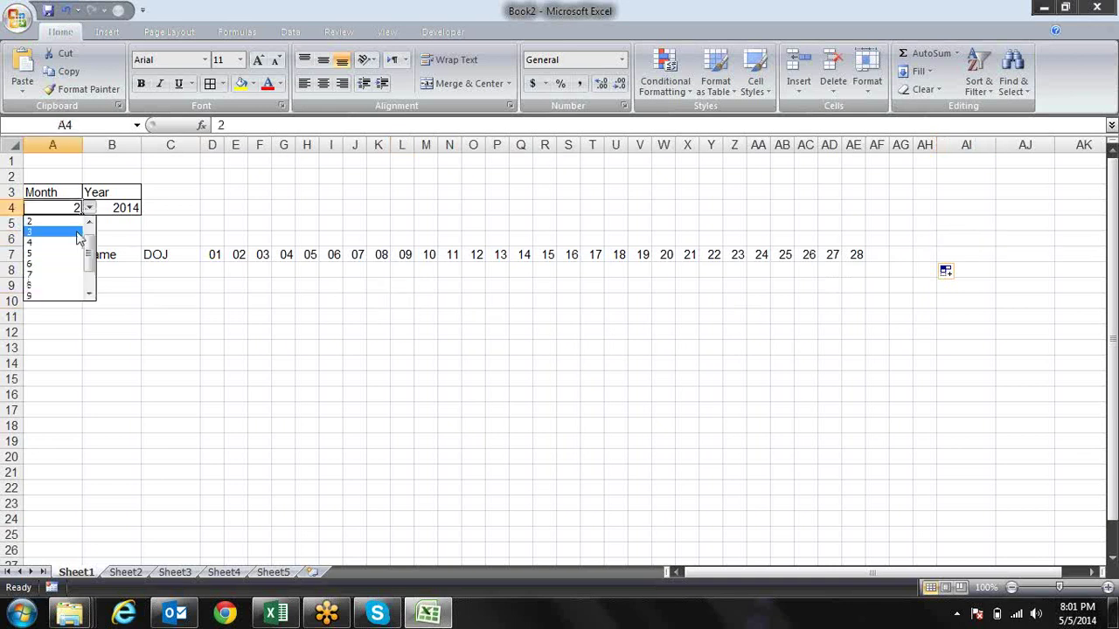
pyautogui.click(75, 234)
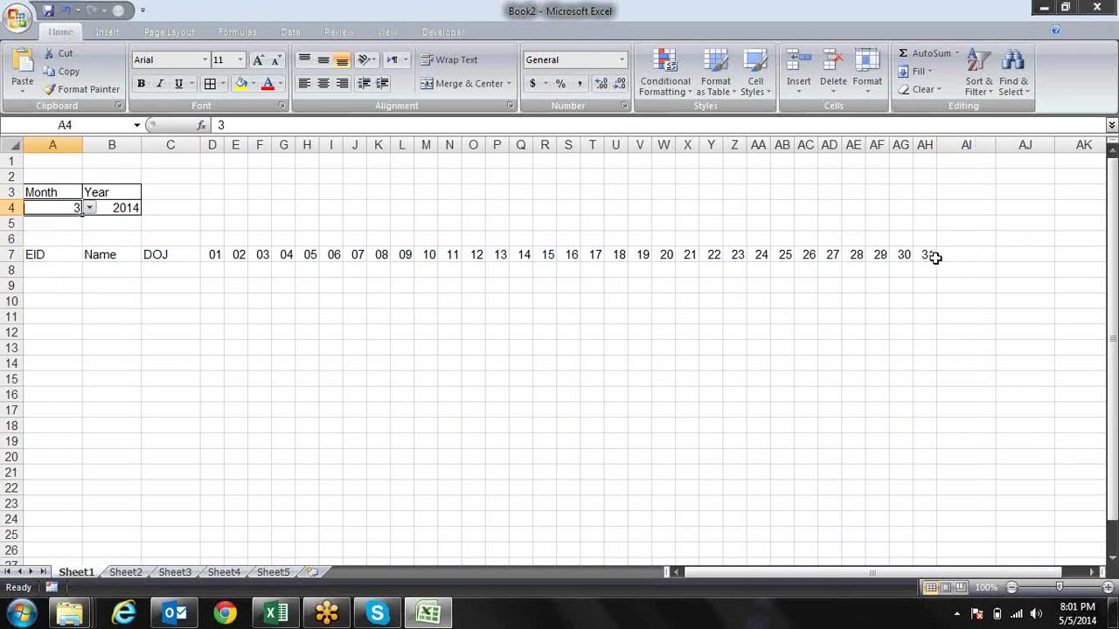
pyautogui.click(930, 254)
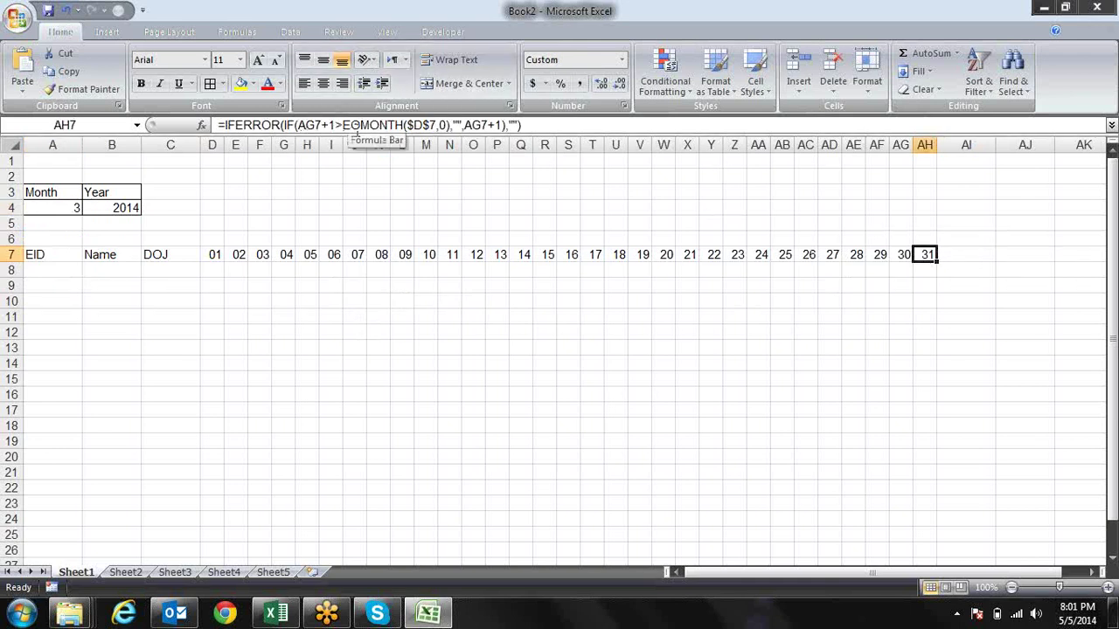
# Step: Switch the Month to 4 and confirm the day-31 header goes blank
pyautogui.click(77, 209)
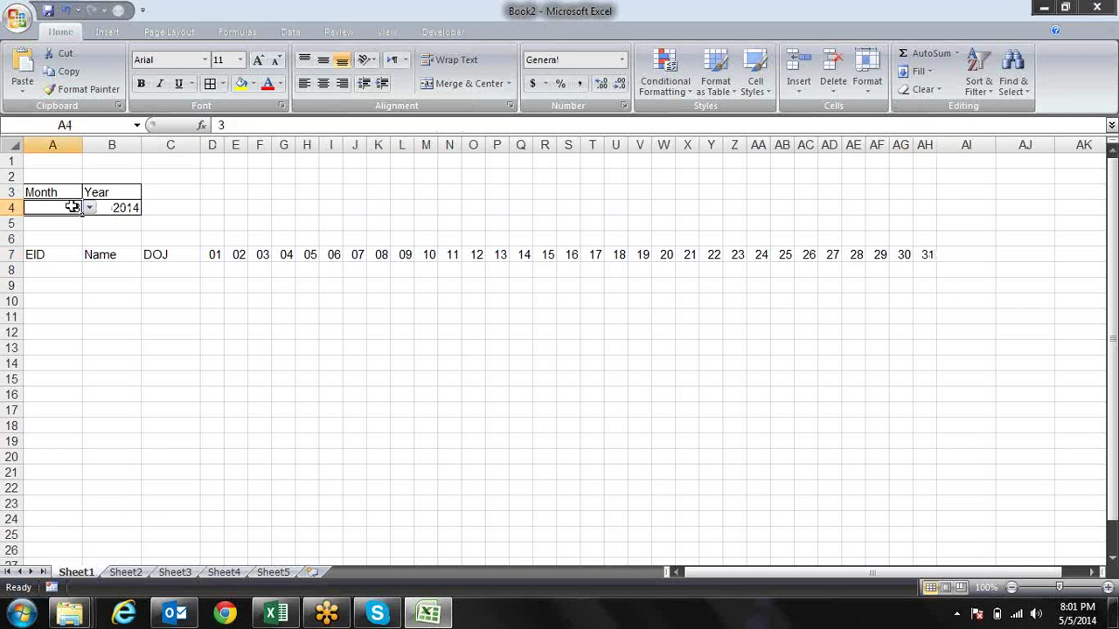
pyautogui.click(90, 210)
pyautogui.click(77, 230)
pyautogui.click(925, 253)
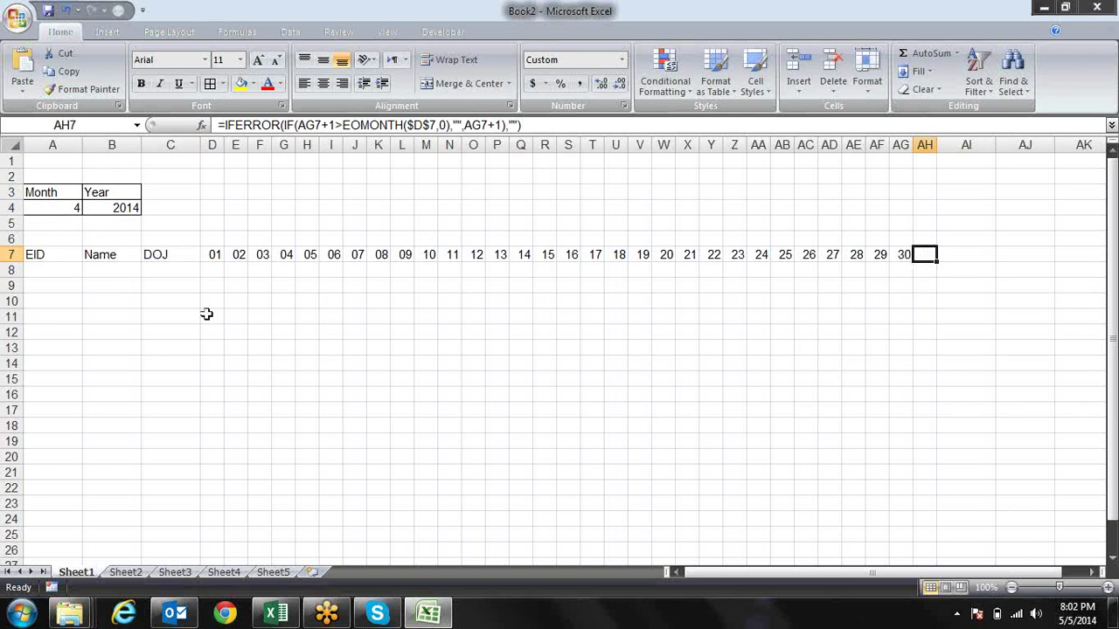
# Step: Set the Month to 5 so the day headers run 01 through 31
pyautogui.click(58, 208)
pyautogui.click(89, 208)
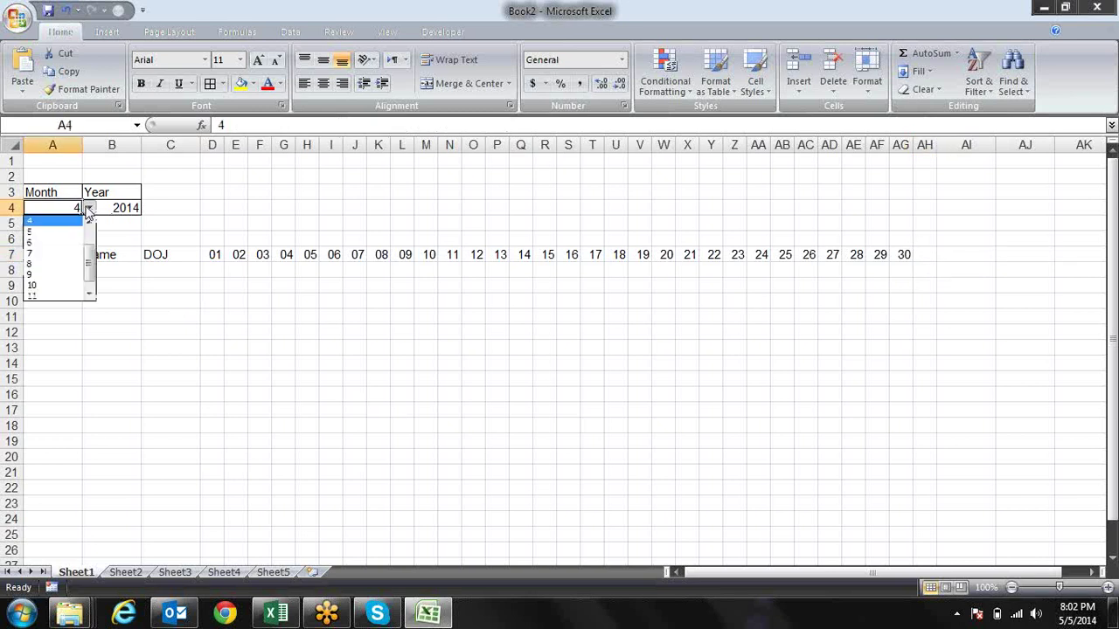
pyautogui.click(78, 234)
pyautogui.click(229, 220)
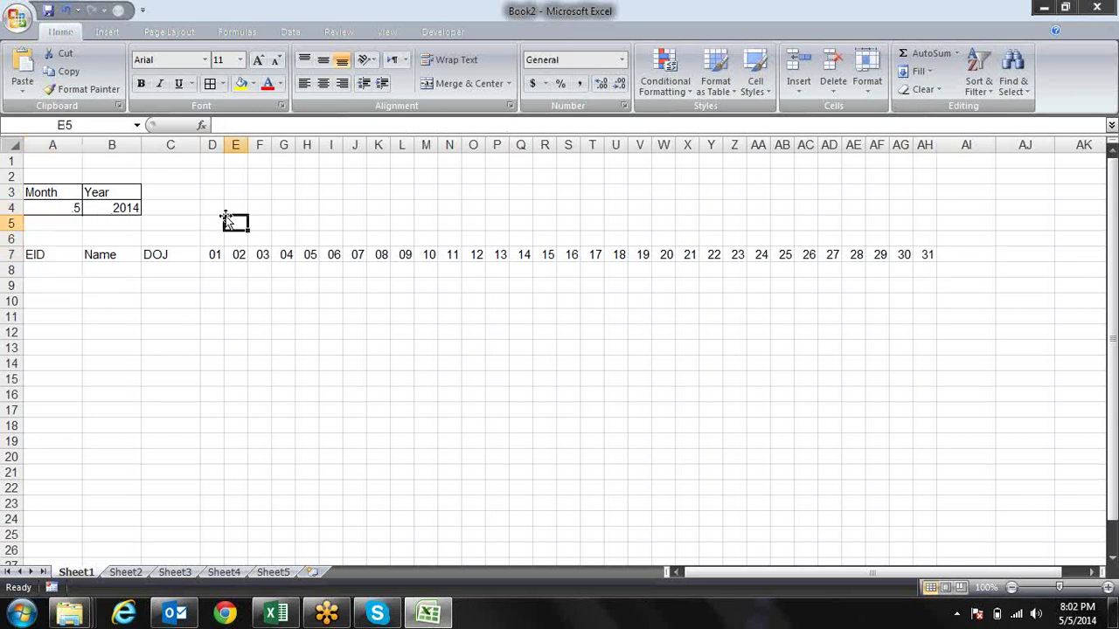
pyautogui.click(212, 239)
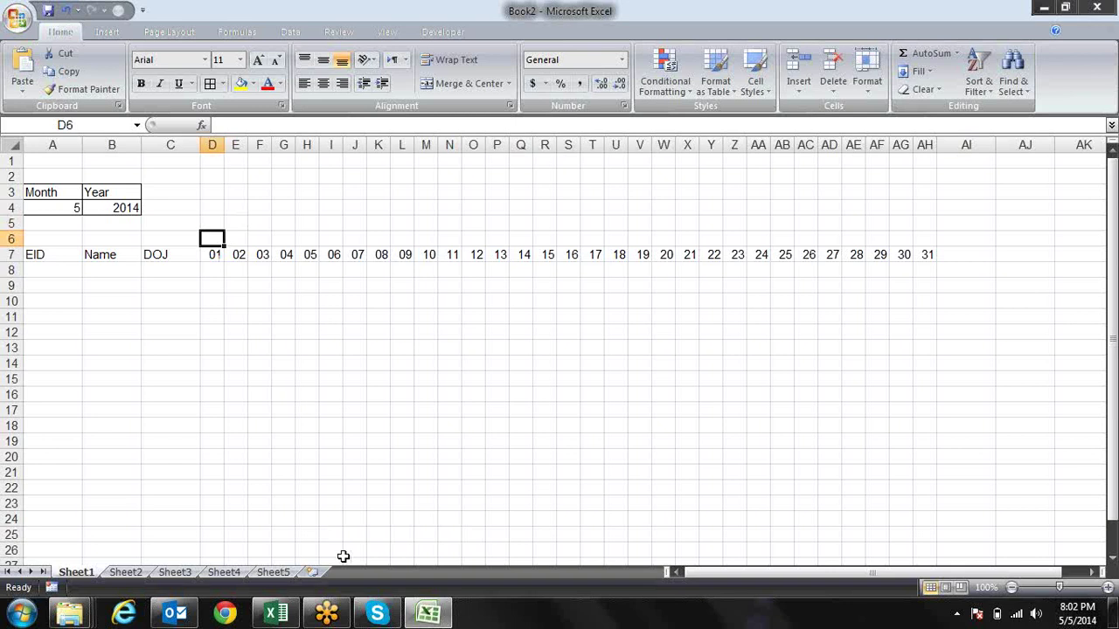
# Step: Enter =TEXT(D7,"ddd") in D6 and fill it across row 6 for weekday names
pyautogui.write('=')
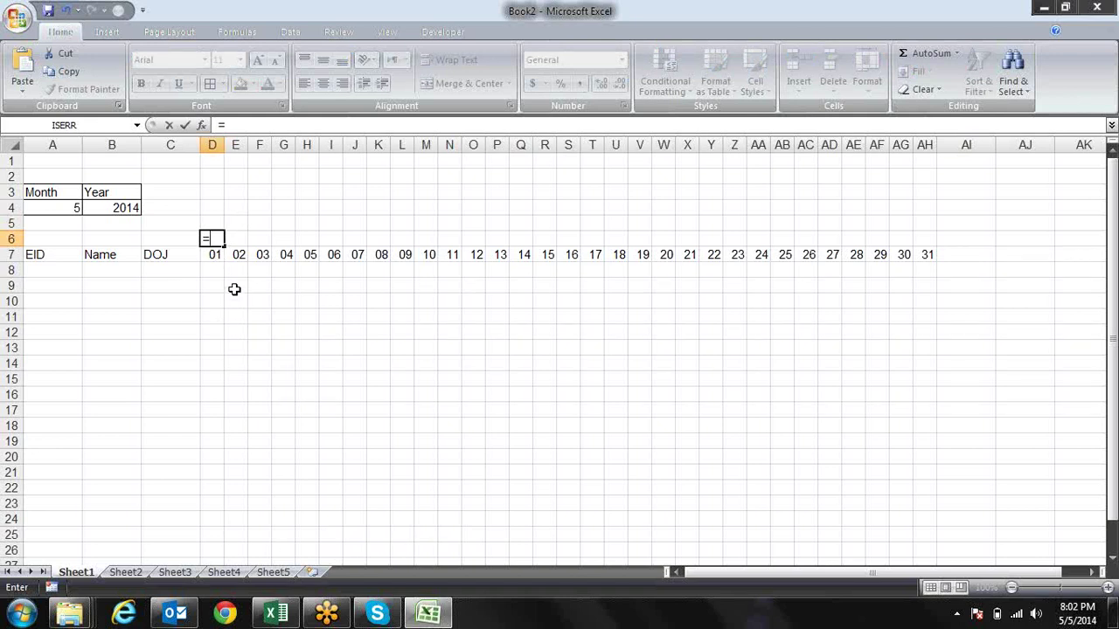
pyautogui.write('te')
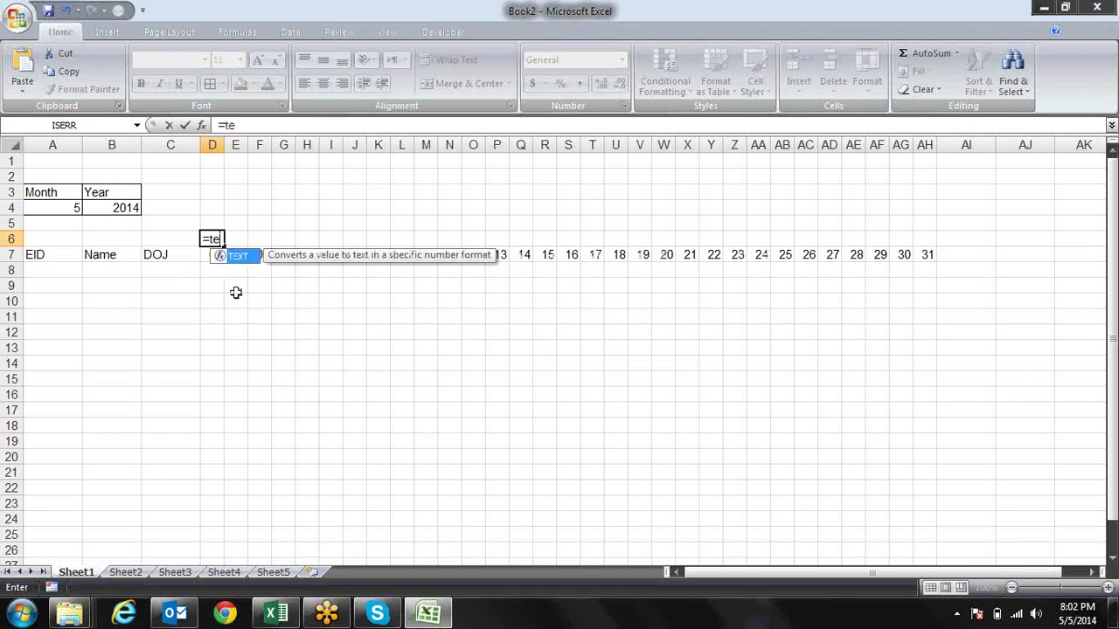
pyautogui.press('Tab')
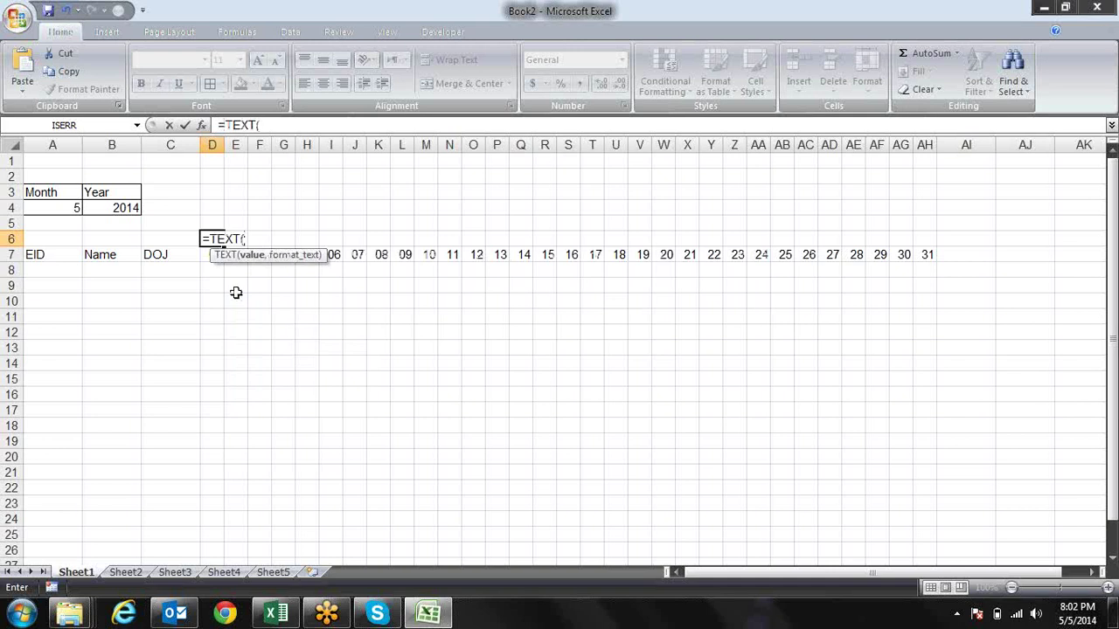
pyautogui.press('Down')
pyautogui.write(',"')
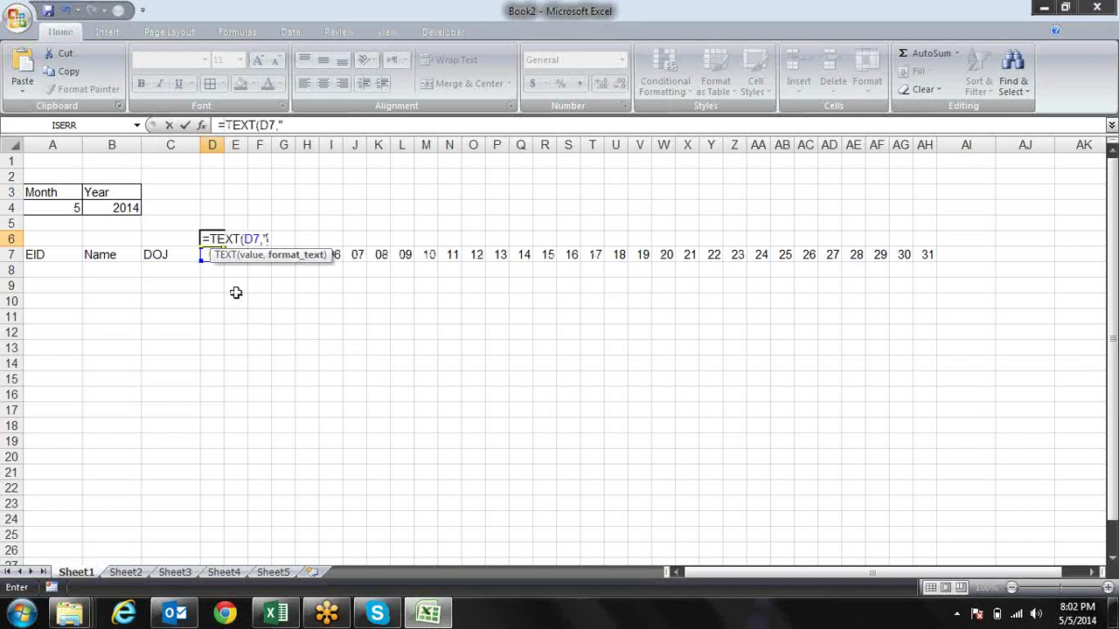
pyautogui.write('ddd"')
pyautogui.write(')')
pyautogui.press('Return')
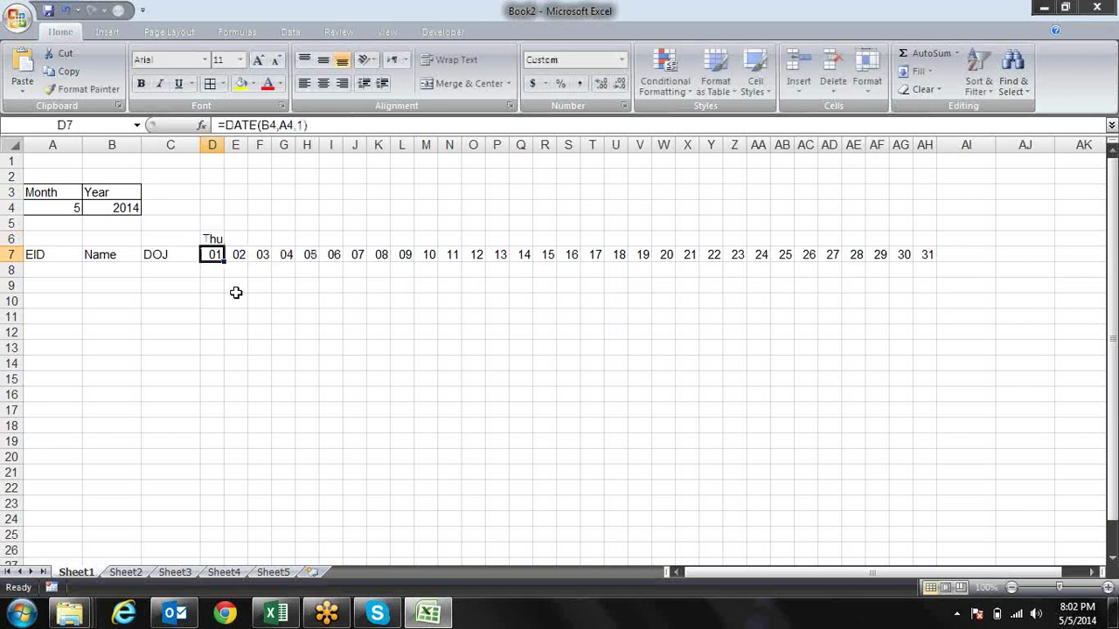
pyautogui.press('Up')
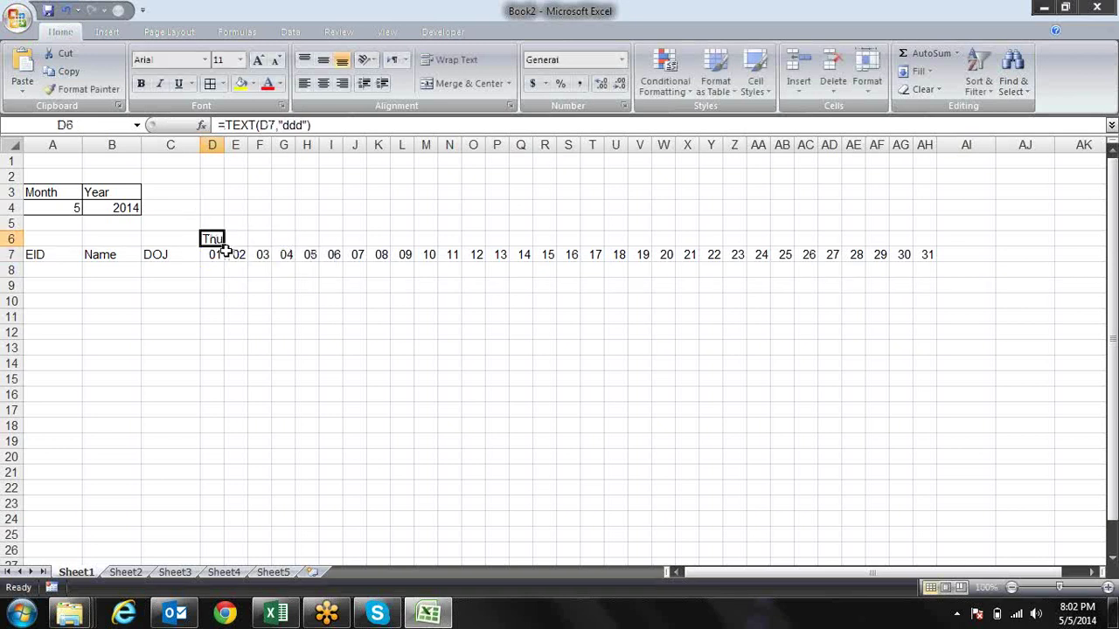
pyautogui.moveTo(224, 245); pyautogui.dragTo(932, 223)
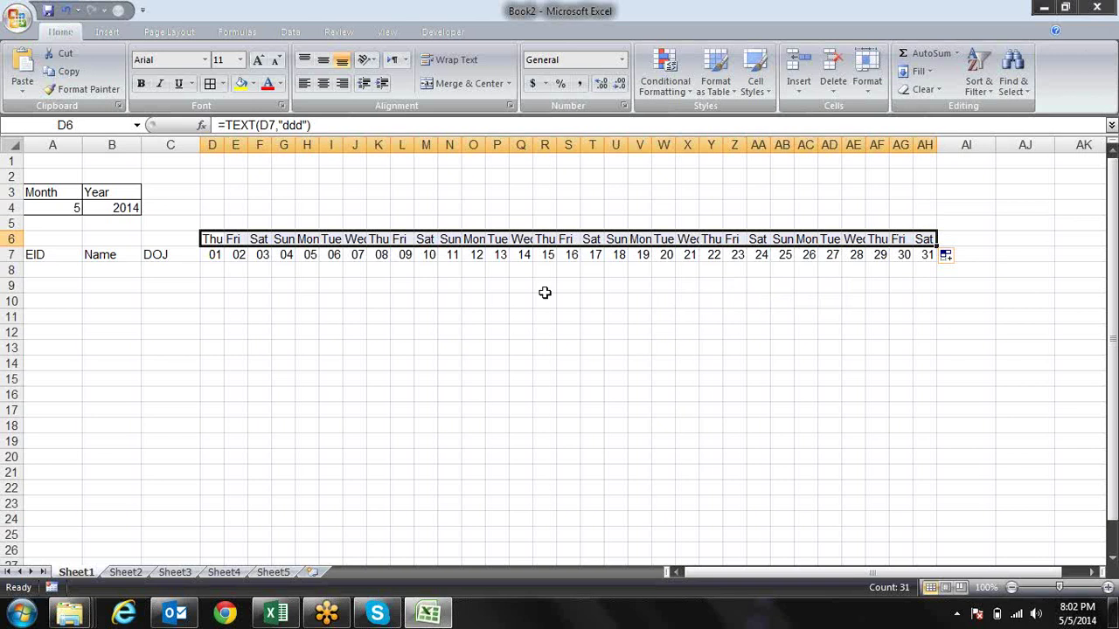
# Step: Check the weekday formulas in several columns of row 6
pyautogui.click(411, 295)
pyautogui.click(260, 239)
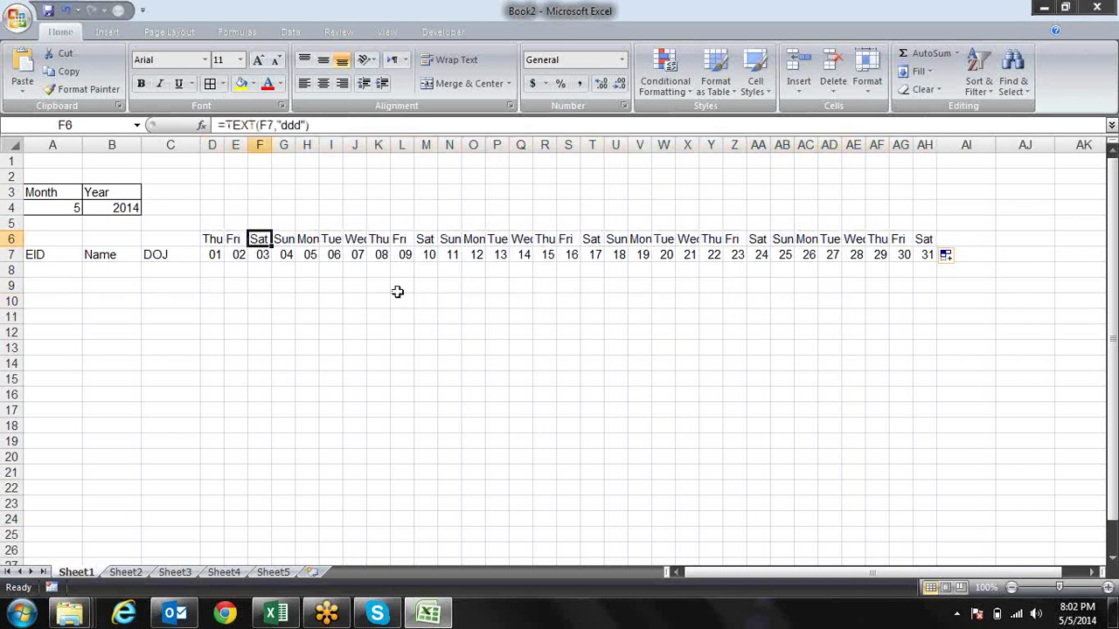
pyautogui.press('Right')
pyautogui.press('Right')
pyautogui.press('Right')
pyautogui.press('Right')
pyautogui.press('Right')
pyautogui.press('Right')
pyautogui.press('Right')
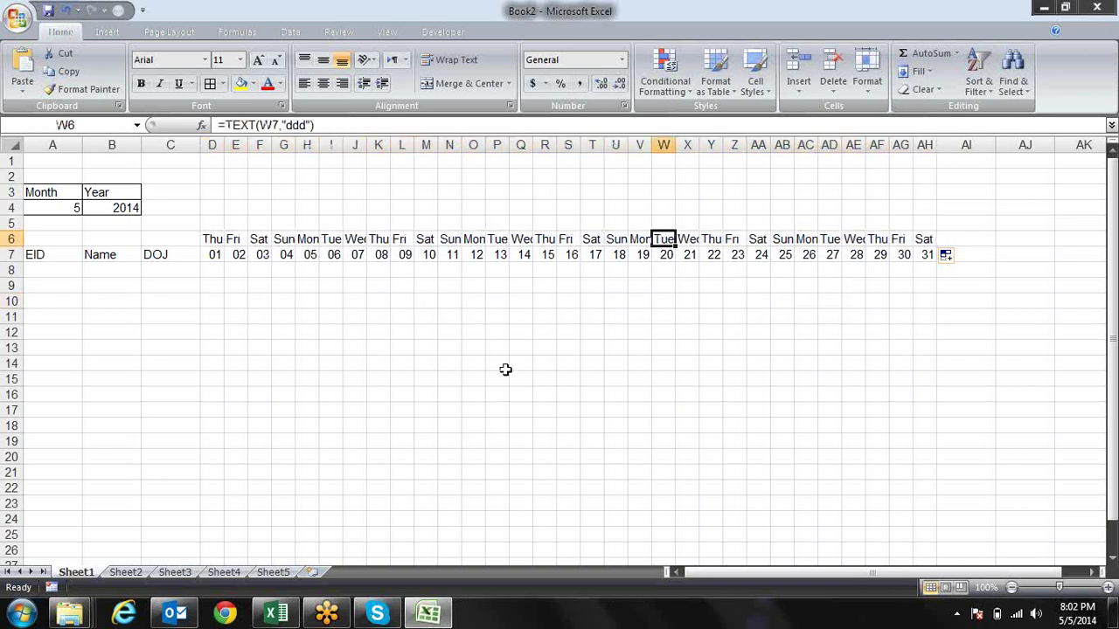
pyautogui.press('Right')
pyautogui.press('Right')
pyautogui.press('Right')
pyautogui.press('Right')
pyautogui.press('Right')
pyautogui.press('Right')
pyautogui.press('Left')
pyautogui.press('Left')
pyautogui.press('Left')
pyautogui.press('Left')
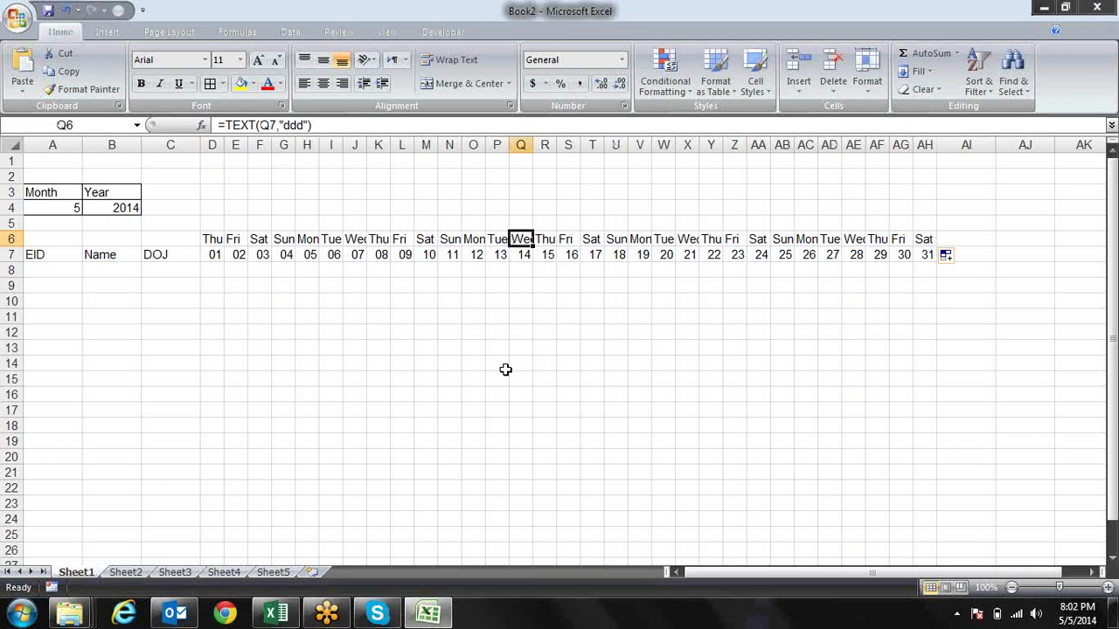
pyautogui.press('Left')
pyautogui.press('Left')
pyautogui.press('Left')
pyautogui.press('Left')
# Step: Select the attendance grid A7:AH21 and apply All Borders
pyautogui.hotkey('shift', 'Right')
pyautogui.hotkey('shift', 'Right')
pyautogui.hotkey('shift', 'Right')
pyautogui.hotkey('shift', 'Right')
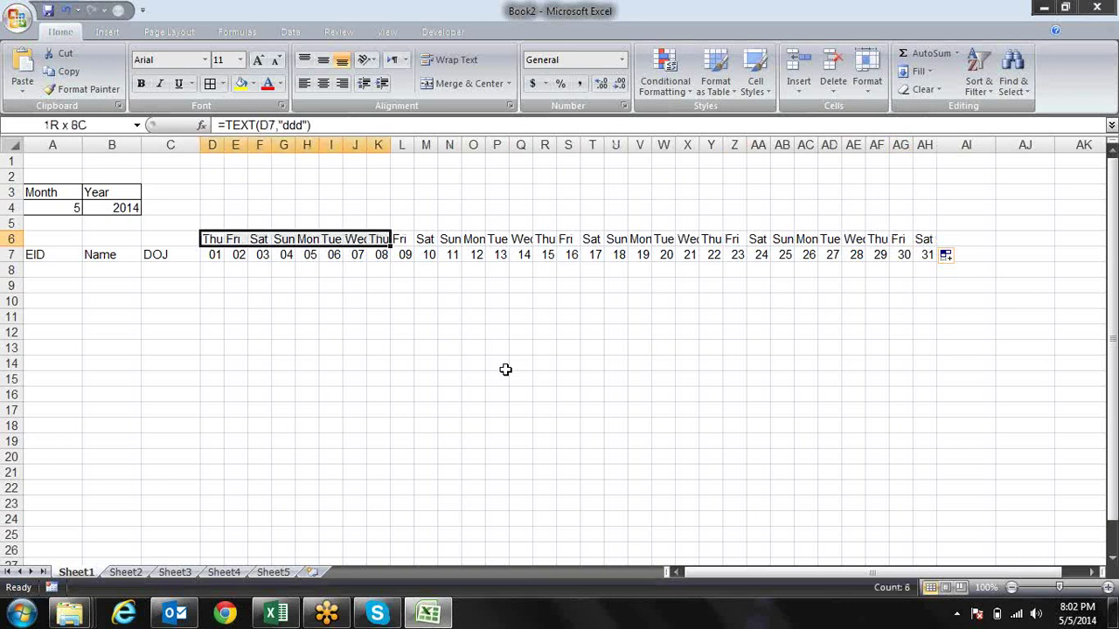
pyautogui.hotkey('shift', 'Right')
pyautogui.hotkey('shift', 'Right')
pyautogui.hotkey('shift', 'Right')
pyautogui.hotkey('shift', 'Right')
pyautogui.hotkey('shift', 'Right')
pyautogui.hotkey('shift', 'Right')
pyautogui.hotkey('shift', 'Right')
pyautogui.hotkey('shift', 'Right')
pyautogui.hotkey('shift', 'Down')
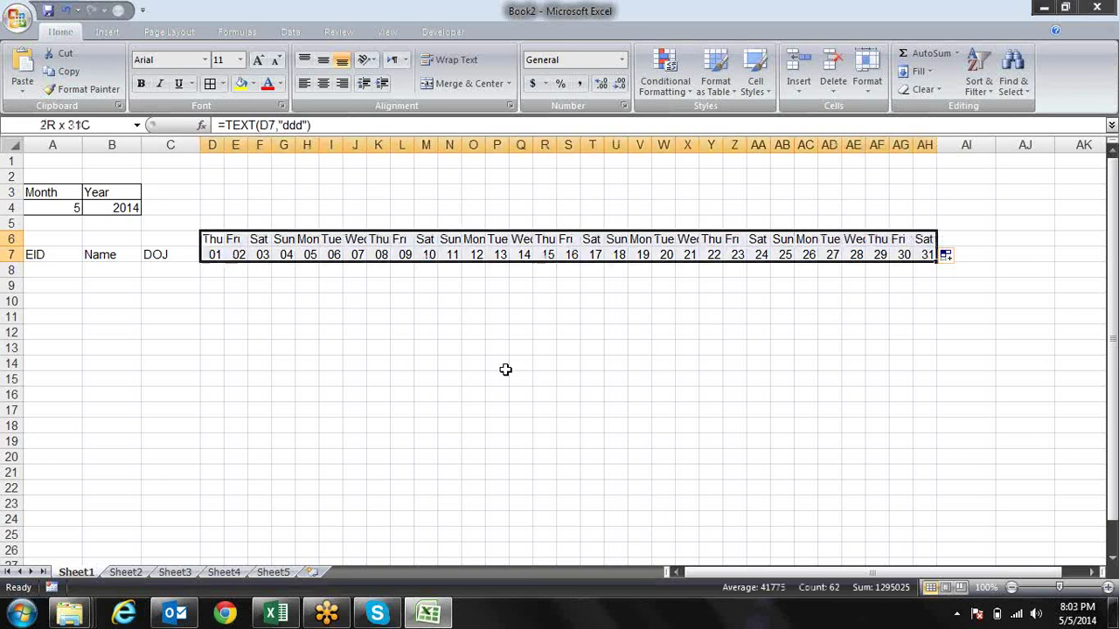
pyautogui.hotkey('shift', 'Down')
pyautogui.hotkey('shift', 'Down')
pyautogui.hotkey('shift', 'Down')
pyautogui.hotkey('shift', 'Down')
pyautogui.hotkey('shift', 'Down')
pyautogui.hotkey('shift', 'Down')
pyautogui.hotkey('shift', 'Down')
pyautogui.hotkey('shift', 'Left')
pyautogui.hotkey('shift', 'Left')
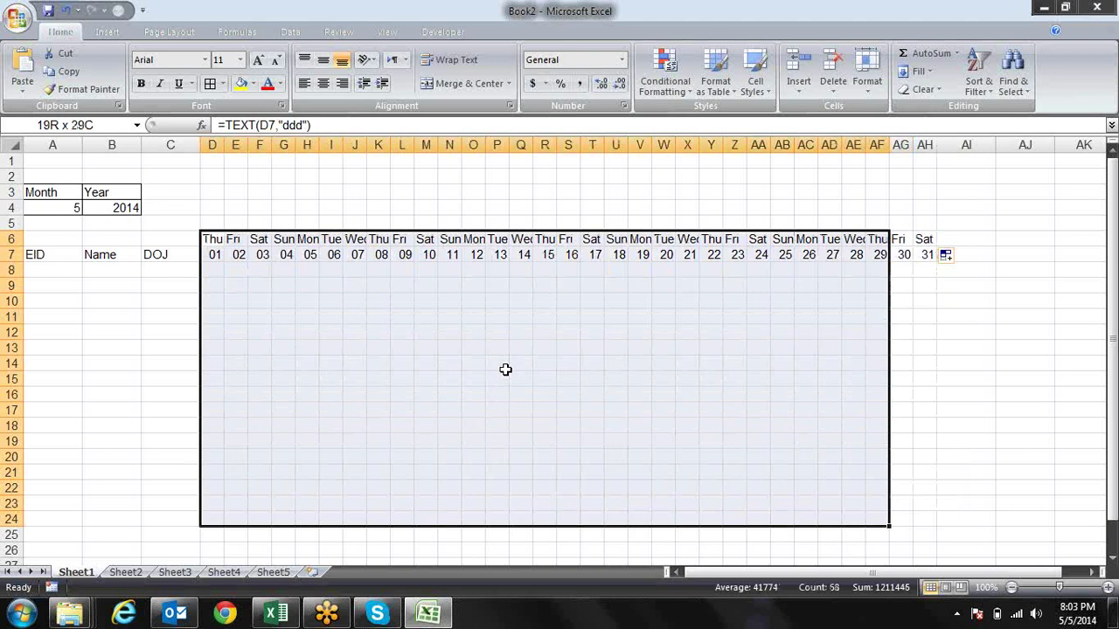
pyautogui.hotkey('shift', 'Left')
pyautogui.hotkey('shift', 'Left')
pyautogui.hotkey('shift', 'Left')
pyautogui.hotkey('shift', 'Right')
pyautogui.hotkey('shift', 'Right')
pyautogui.hotkey('shift', 'Right')
pyautogui.press('Home')
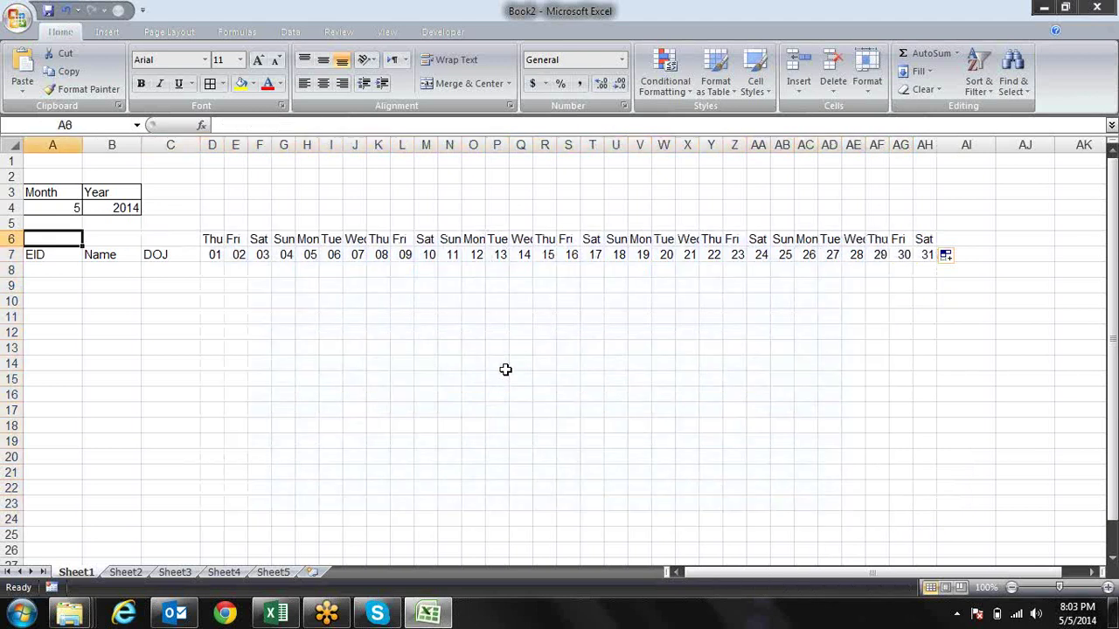
pyautogui.hotkey('shift', 'Right')
pyautogui.hotkey('shift', 'Left')
pyautogui.press('Down')
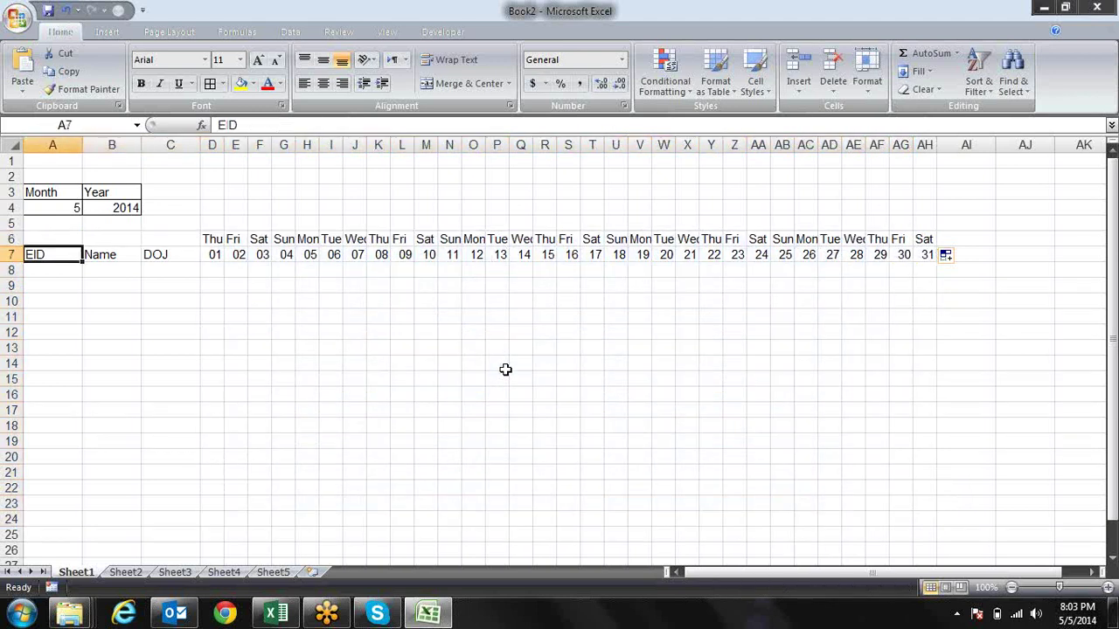
pyautogui.hotkey('shift', 'Right')
pyautogui.hotkey('shift', 'Right')
pyautogui.hotkey('shift', 'Right')
pyautogui.hotkey('shift', 'Right')
pyautogui.hotkey('shift', 'Right')
pyautogui.hotkey('shift', 'Right')
pyautogui.hotkey('shift', 'Right')
pyautogui.hotkey('shift', 'Right')
pyautogui.hotkey('shift', 'Right')
pyautogui.hotkey('shift', 'Right')
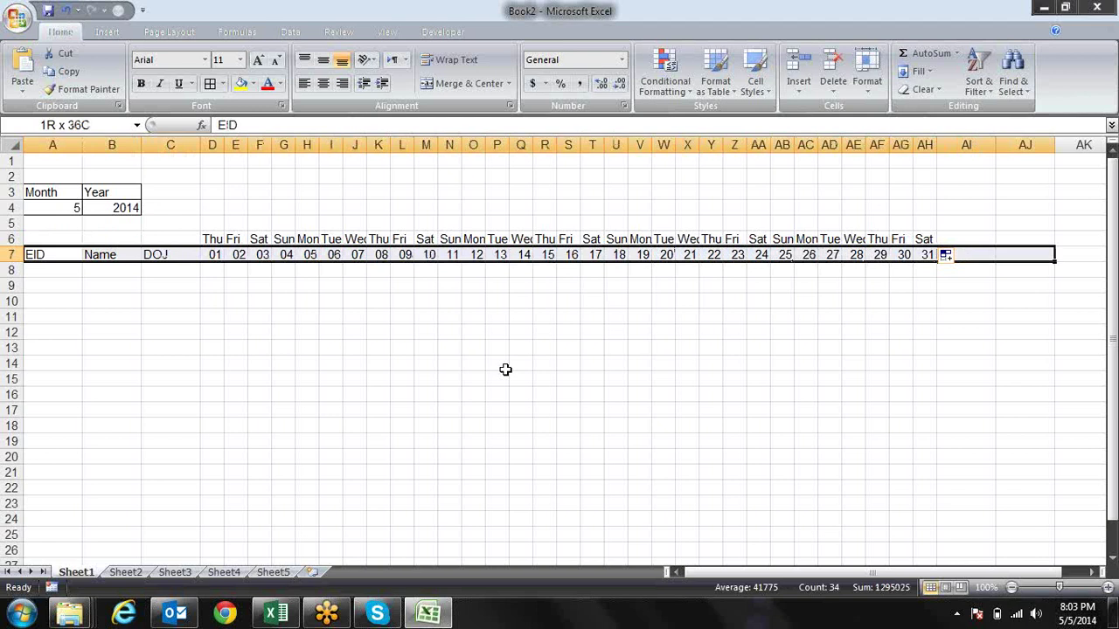
pyautogui.hotkey('shift', 'Left')
pyautogui.hotkey('shift', 'Left')
pyautogui.hotkey('shift', 'Left')
pyautogui.hotkey('shift', 'Right')
pyautogui.hotkey('shift', 'Down')
pyautogui.hotkey('shift', 'Down')
pyautogui.hotkey('shift', 'Down')
pyautogui.hotkey('shift', 'Down')
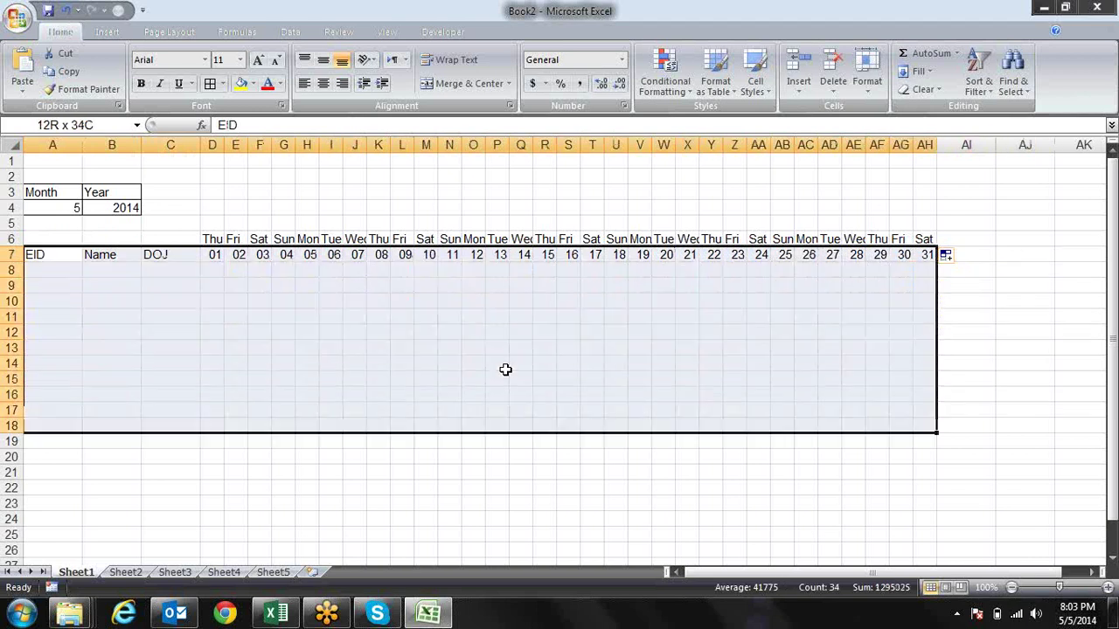
pyautogui.hotkey('shift', 'Down')
pyautogui.hotkey('shift', 'Down')
pyautogui.hotkey('shift', 'Down')
pyautogui.hotkey('alt', 'h')
pyautogui.press('b')
pyautogui.press('a')
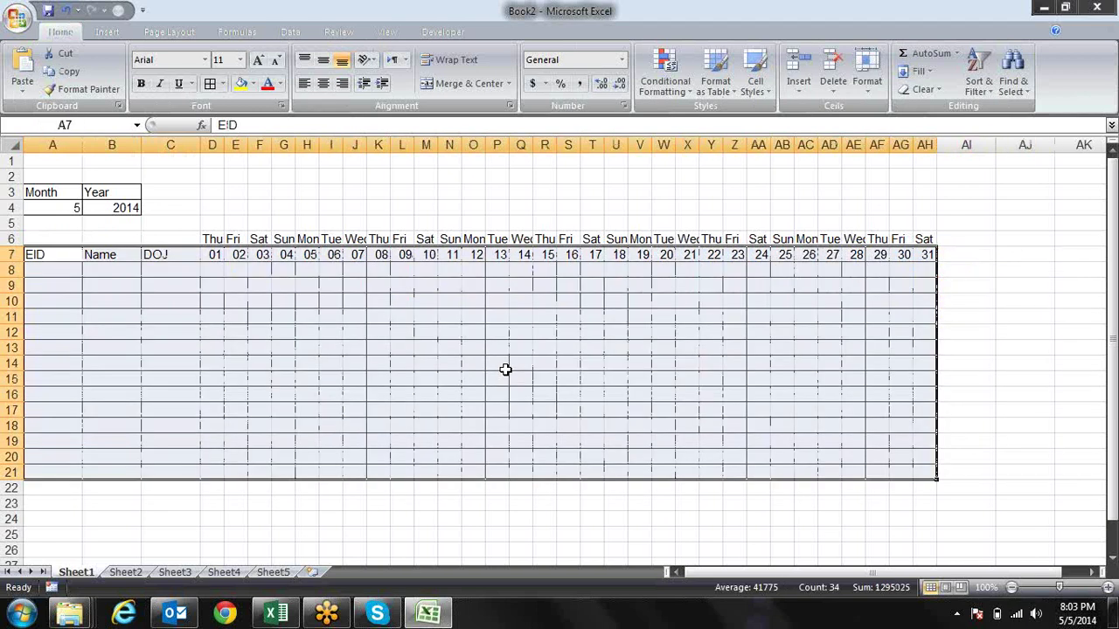
# Step: Add borders to the weekday header row D6:AH6
pyautogui.press('Up')
pyautogui.press('Right')
pyautogui.press('Right')
pyautogui.press('Right')
pyautogui.hotkey('ctrl', 'shift', 'Right')
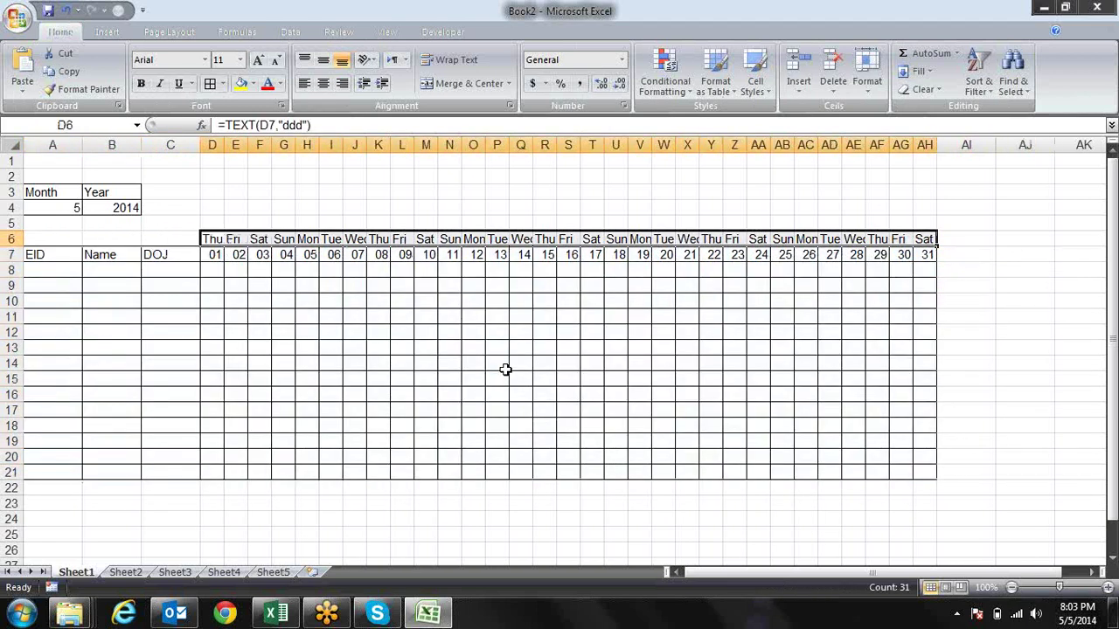
pyautogui.press('Down')
pyautogui.press('Down')
# Step: Enter the first employee ID E001 in A8
pyautogui.press('Left')
pyautogui.press('Left')
pyautogui.press('Left')
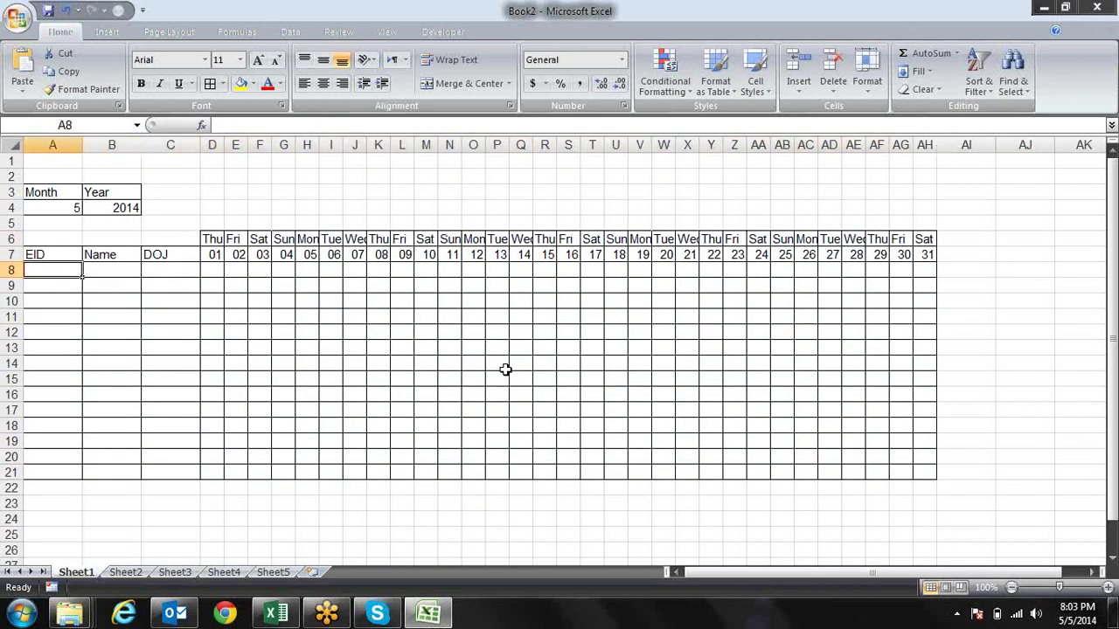
pyautogui.write('E00')
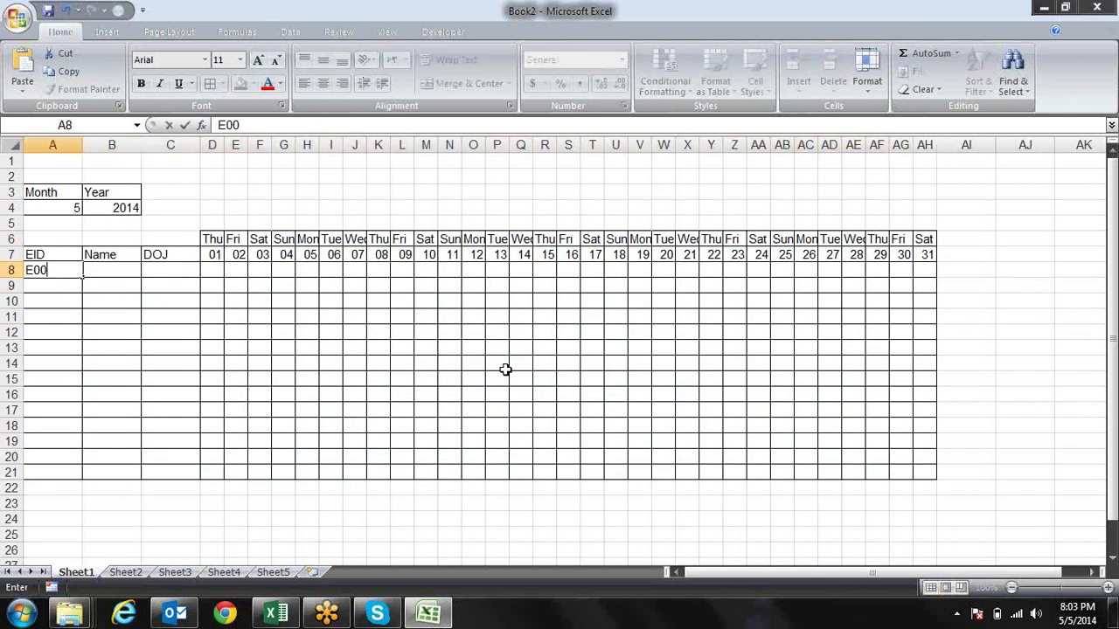
pyautogui.write('1')
pyautogui.press('Return')
pyautogui.press('Up')
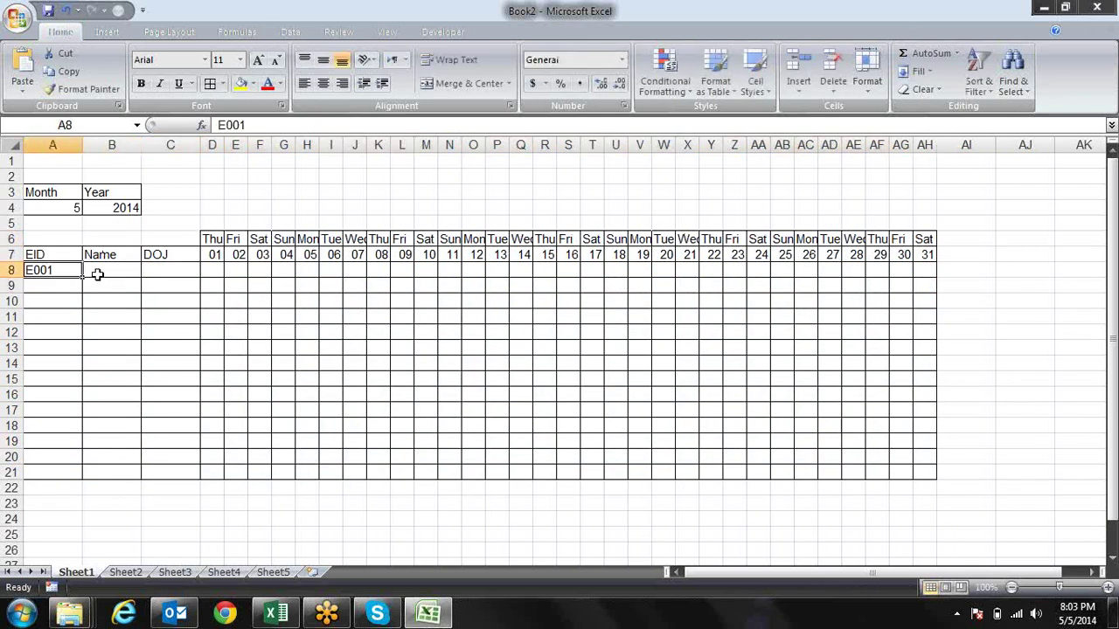
# Step: Enter the first employee's name in B8 and fill the name column down to row 13
pyautogui.click(96, 272)
pyautogui.write('SAne')
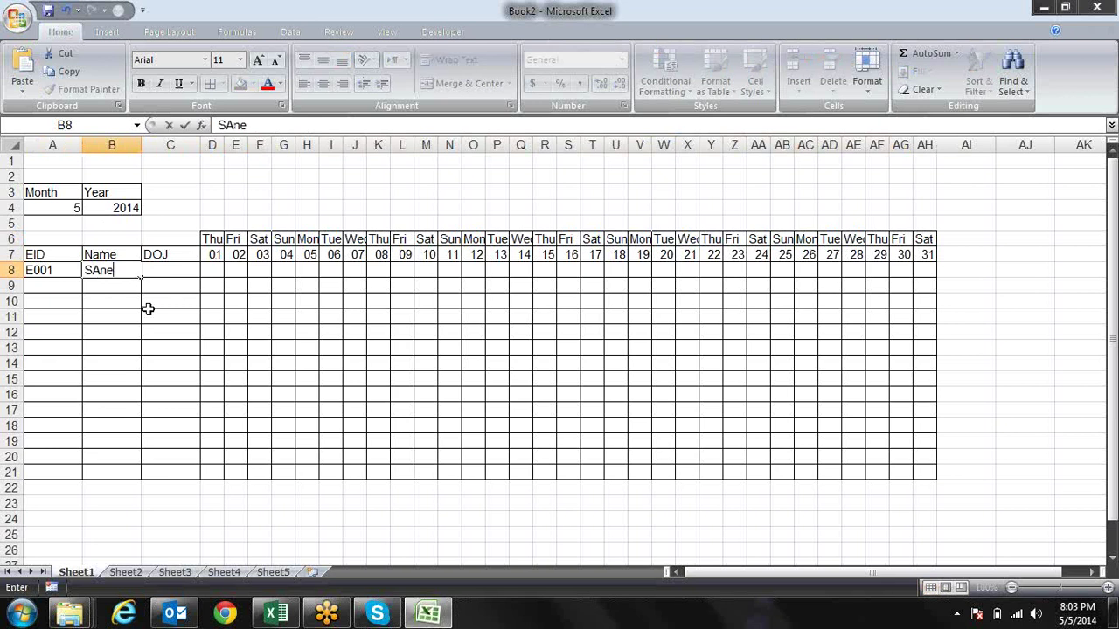
pyautogui.press('BackSpace')
pyautogui.press('BackSpace')
pyautogui.press('BackSpace')
pyautogui.write('adn')
pyautogui.press('BackSpace')
pyautogui.press('BackSpace')
pyautogui.write('ndeep')
pyautogui.press('Return')
pyautogui.press('Up')
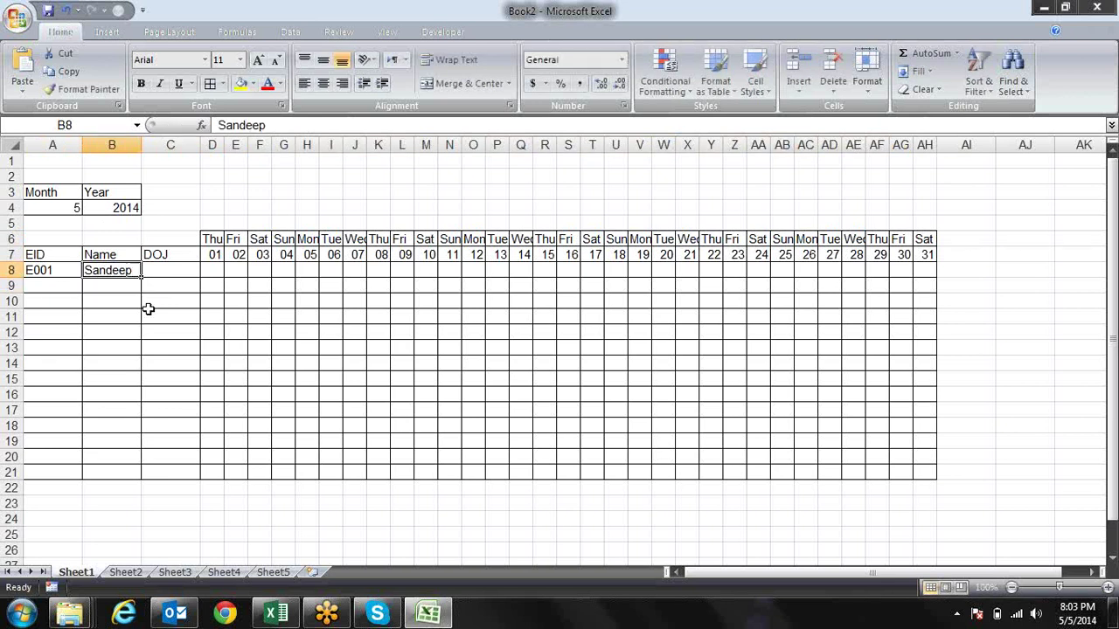
pyautogui.moveTo(140, 278)
pyautogui.mouseDown()
pyautogui.moveTo(147, 378)
pyautogui.moveTo(140, 360)
pyautogui.mouseUp()
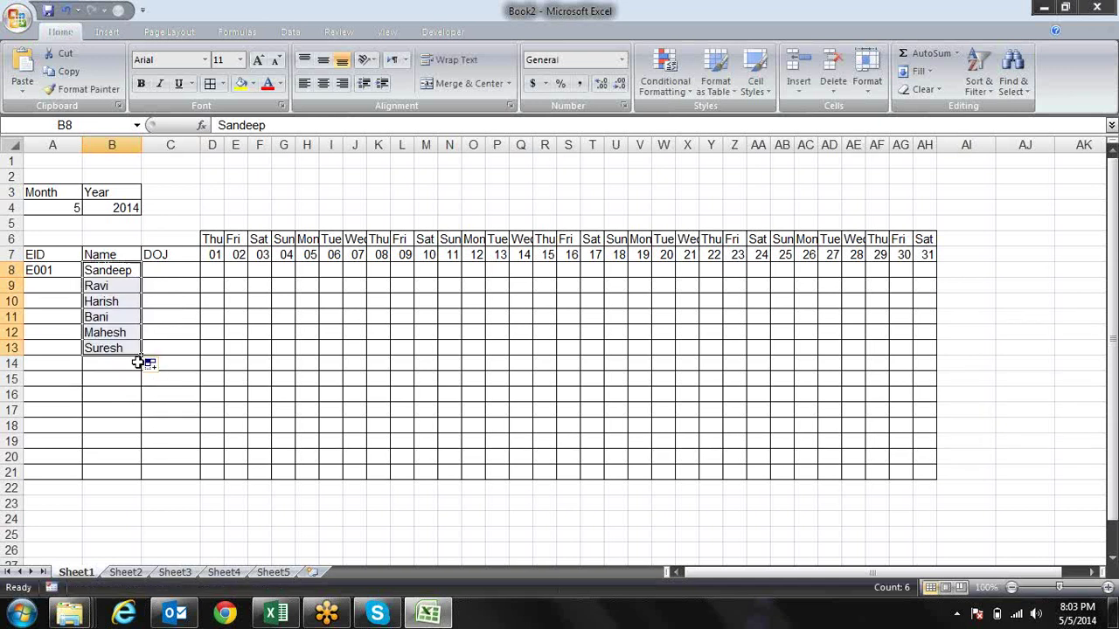
# Step: Fill employee IDs E002 to E006 down column A to row 13
pyautogui.click(71, 285)
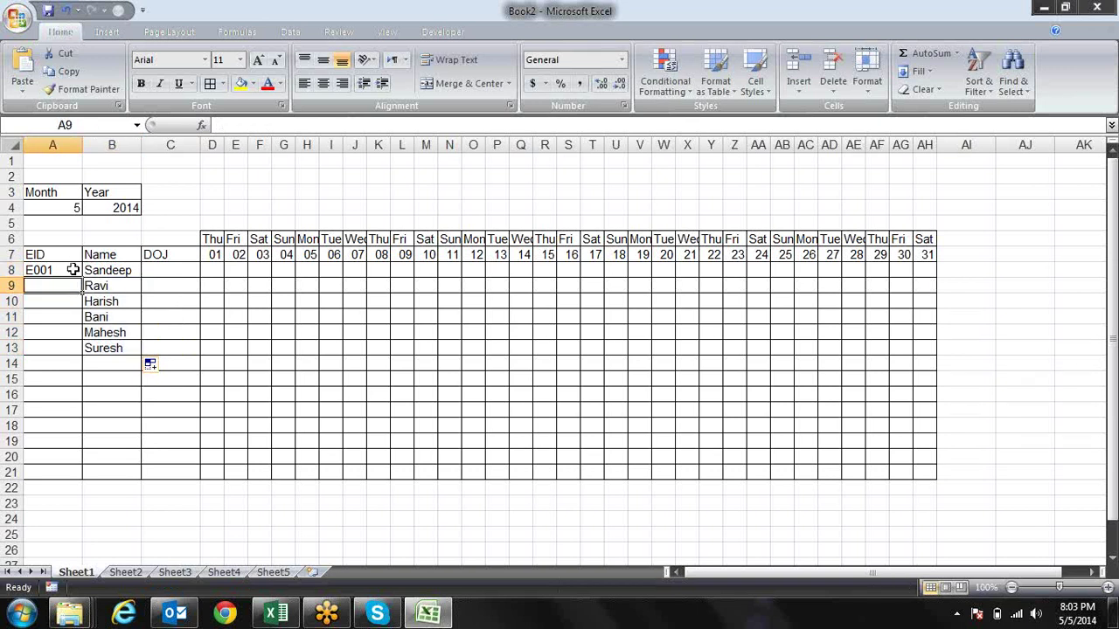
pyautogui.click(74, 267)
pyautogui.moveTo(81, 278); pyautogui.dragTo(84, 352)
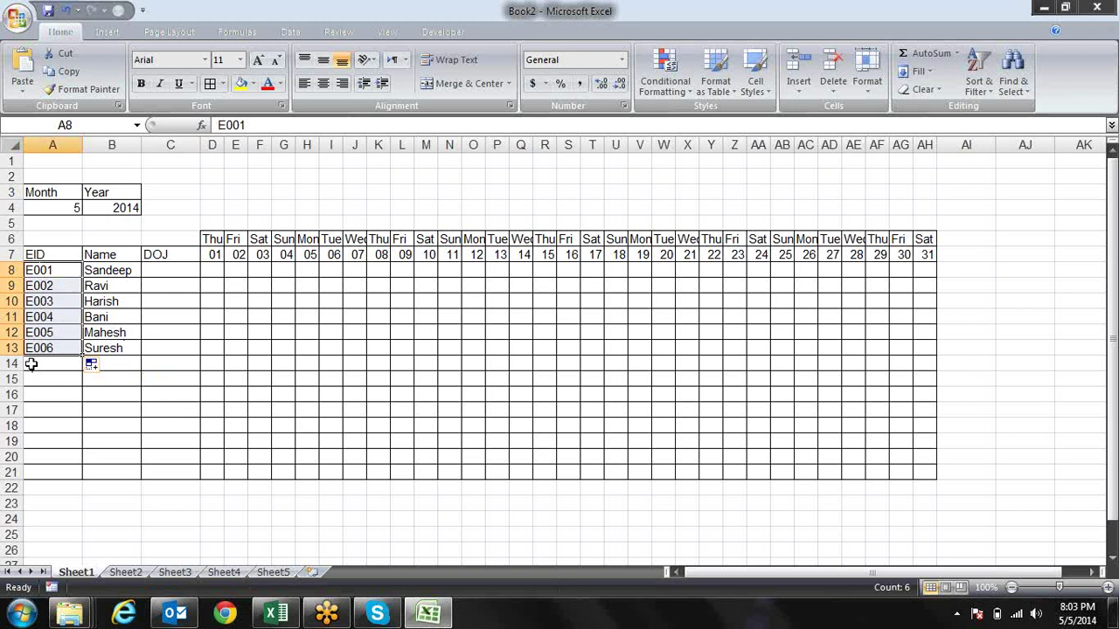
pyautogui.moveTo(11, 364); pyautogui.dragTo(11, 472)
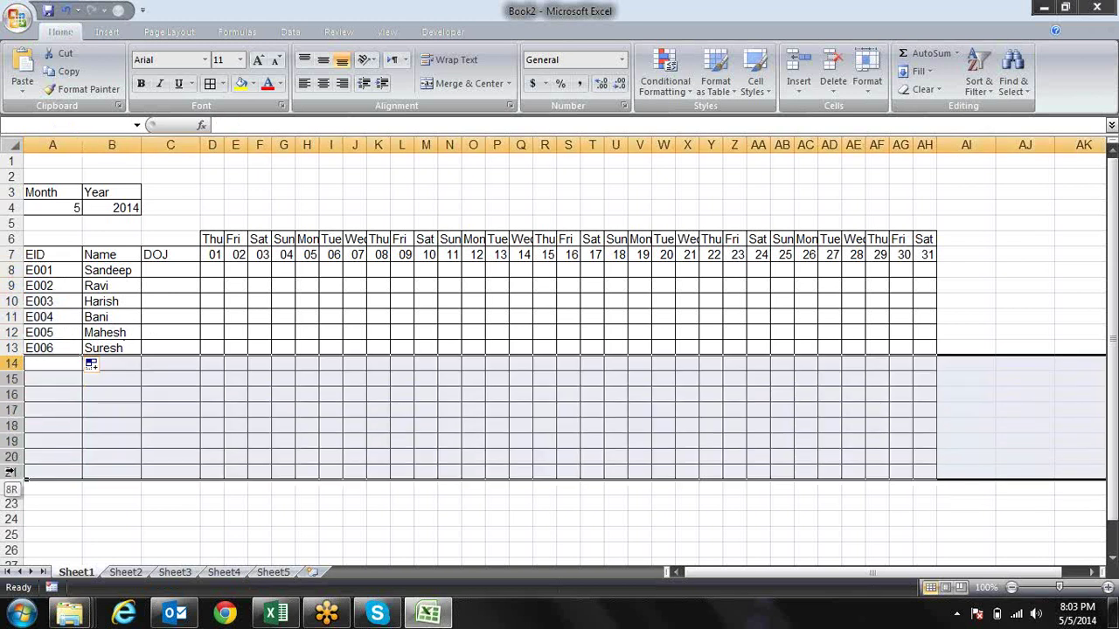
# Step: Remove the borders from the unused rows 14–21
pyautogui.hotkey('alt', 'e')
pyautogui.press('d')
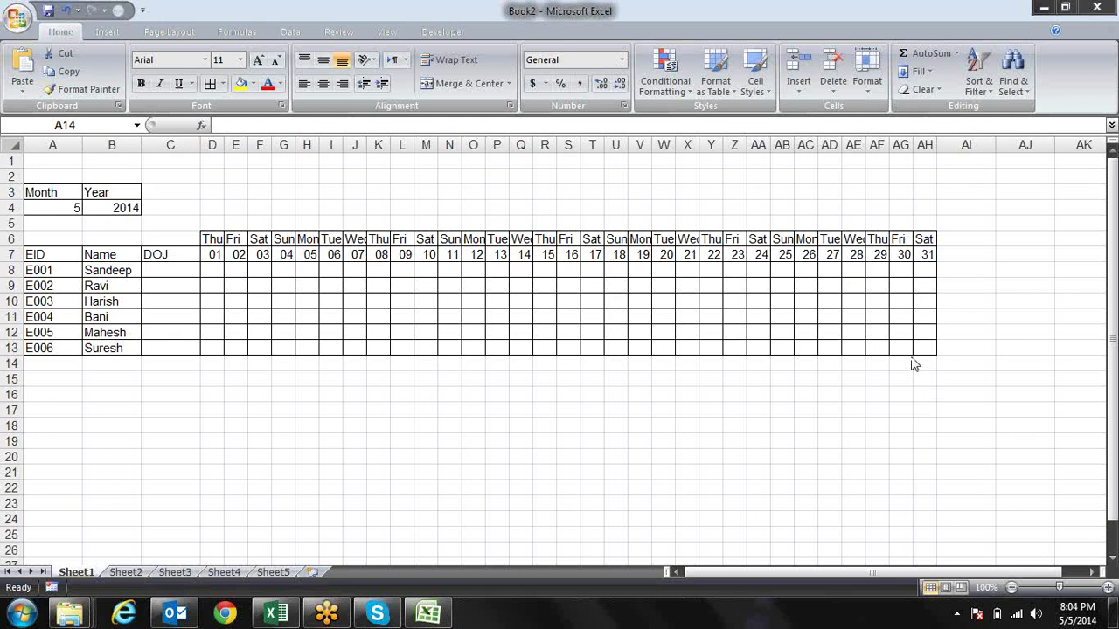
pyautogui.keyDown('shift'); pyautogui.click(560, 472); pyautogui.keyUp('shift')
pyautogui.hotkey('shift', 'BackSpace')
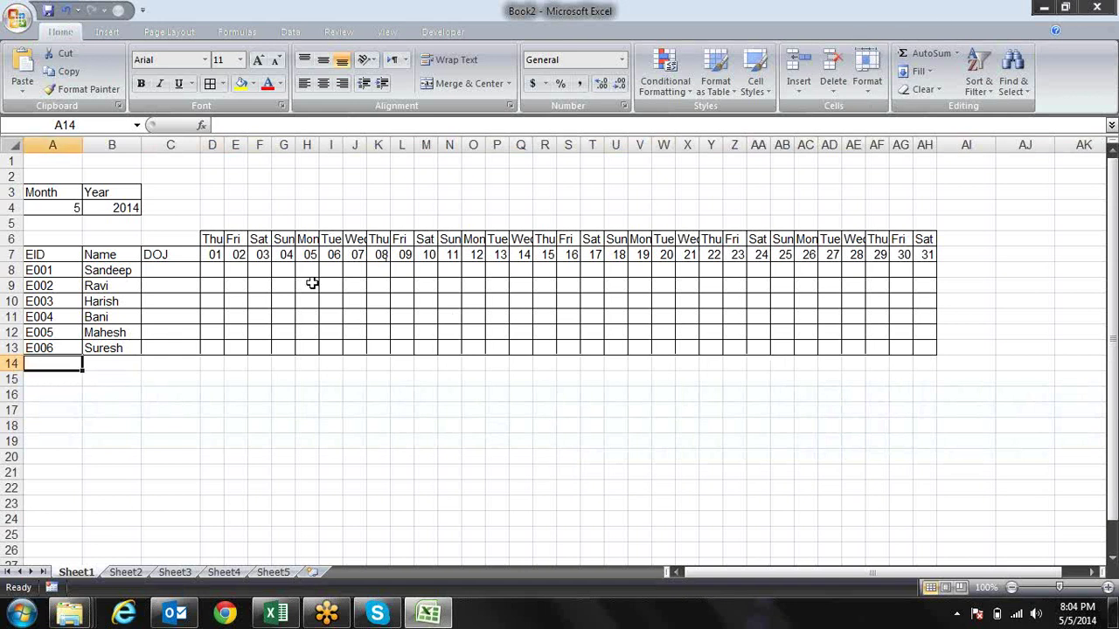
# Step: Move to the first employee's joining date cell in column C
pyautogui.press('Up')
pyautogui.press('Up')
pyautogui.press('Up')
pyautogui.press('Up')
pyautogui.press('Right')
pyautogui.press('Up')
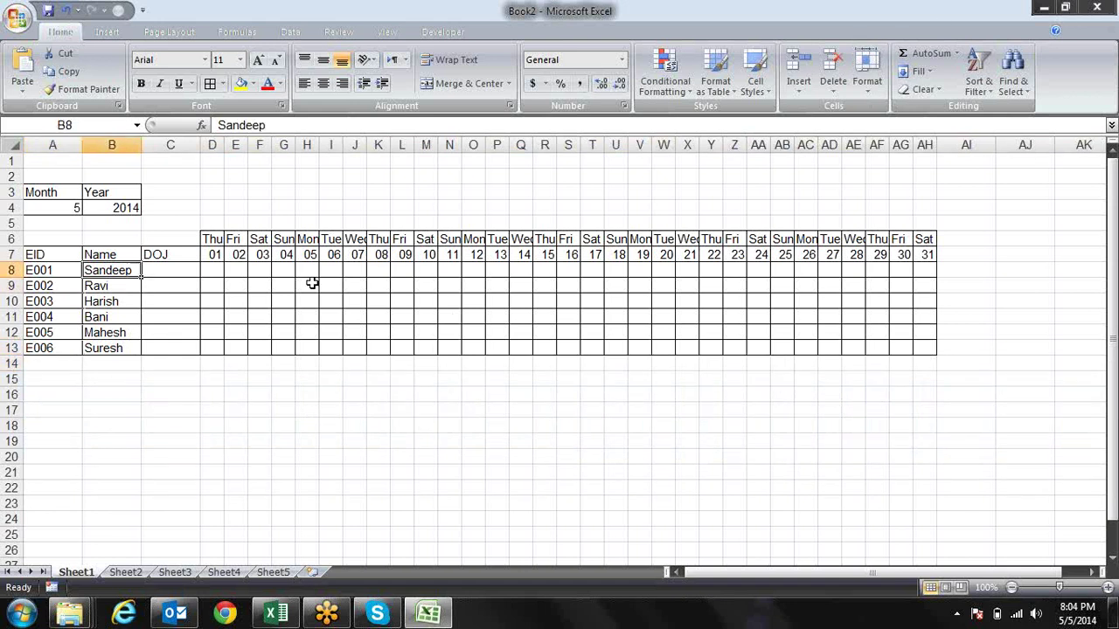
pyautogui.press('Right')
pyautogui.press('Left')
pyautogui.press('Down')
pyautogui.press('Down')
pyautogui.press('Up')
pyautogui.press('Up')
pyautogui.press('Right')
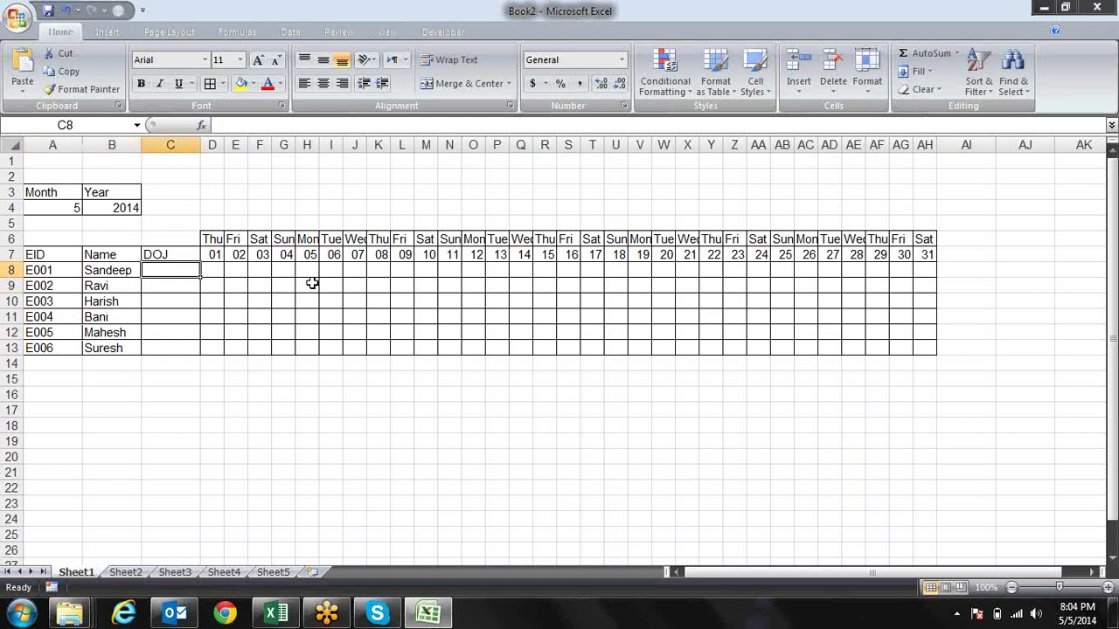
# Step: Set the Month to 1 and enter joining dates 6-Jan-14 and 21-Jan-14
pyautogui.write('6-')
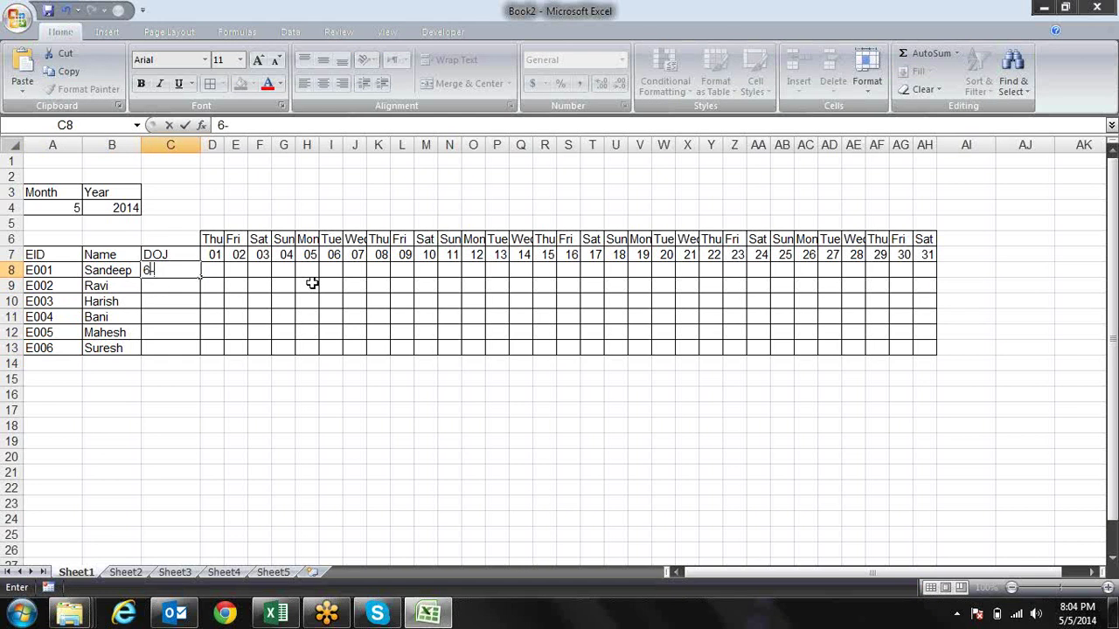
pyautogui.press('BackSpace')
pyautogui.press('BackSpace')
pyautogui.press('Escape')
pyautogui.click(81, 210)
pyautogui.click(90, 209)
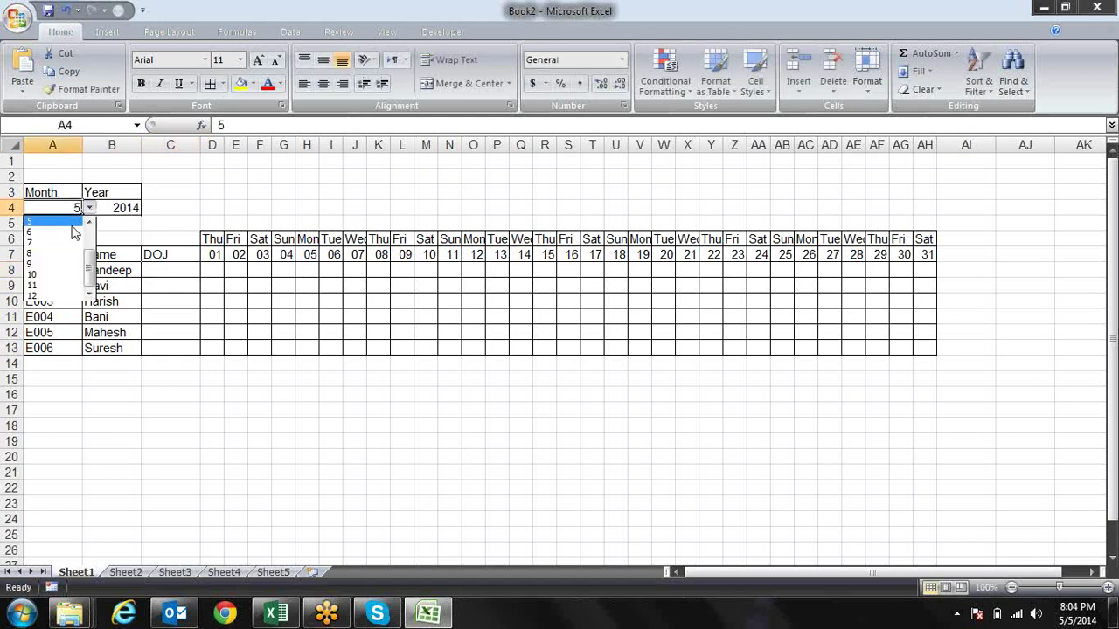
pyautogui.click(50, 224)
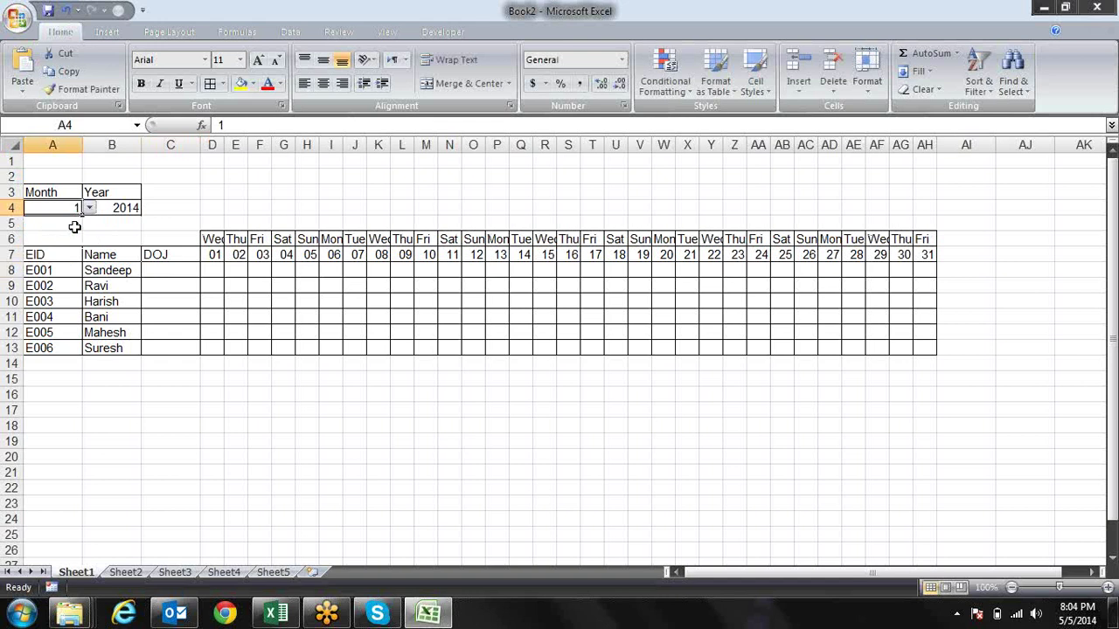
pyautogui.click(163, 269)
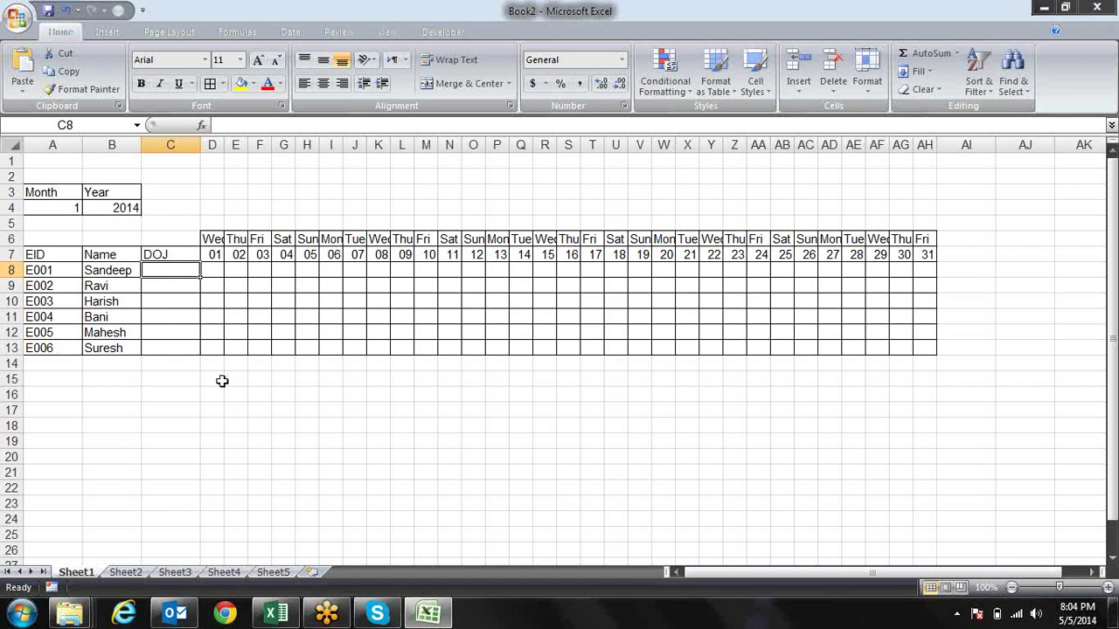
pyautogui.write('6-jan')
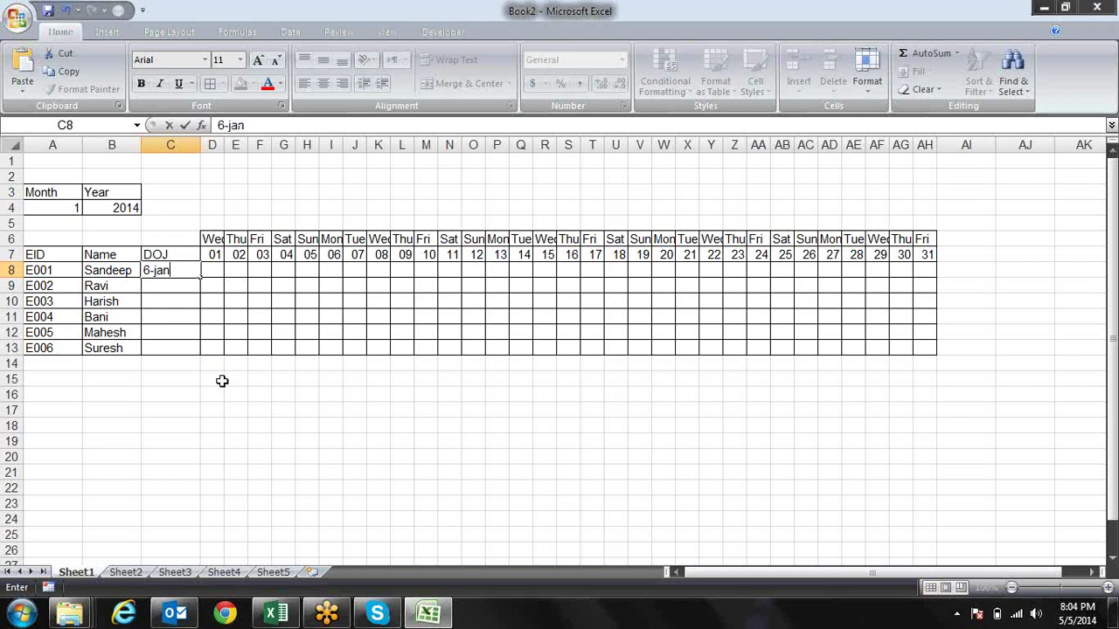
pyautogui.write('-14')
pyautogui.press('Return')
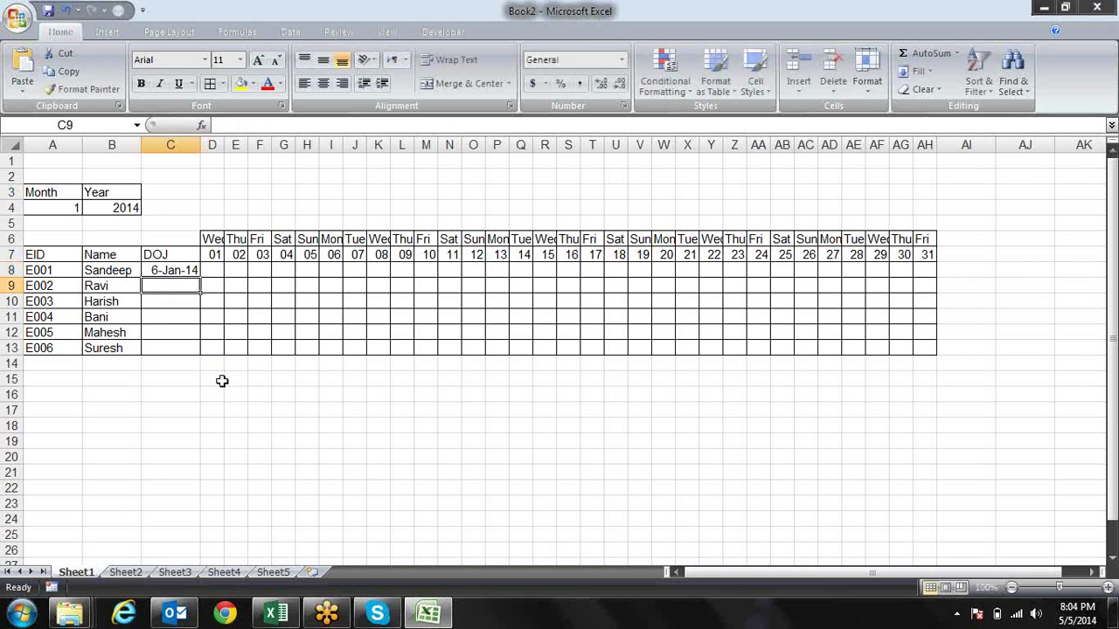
pyautogui.write('2')
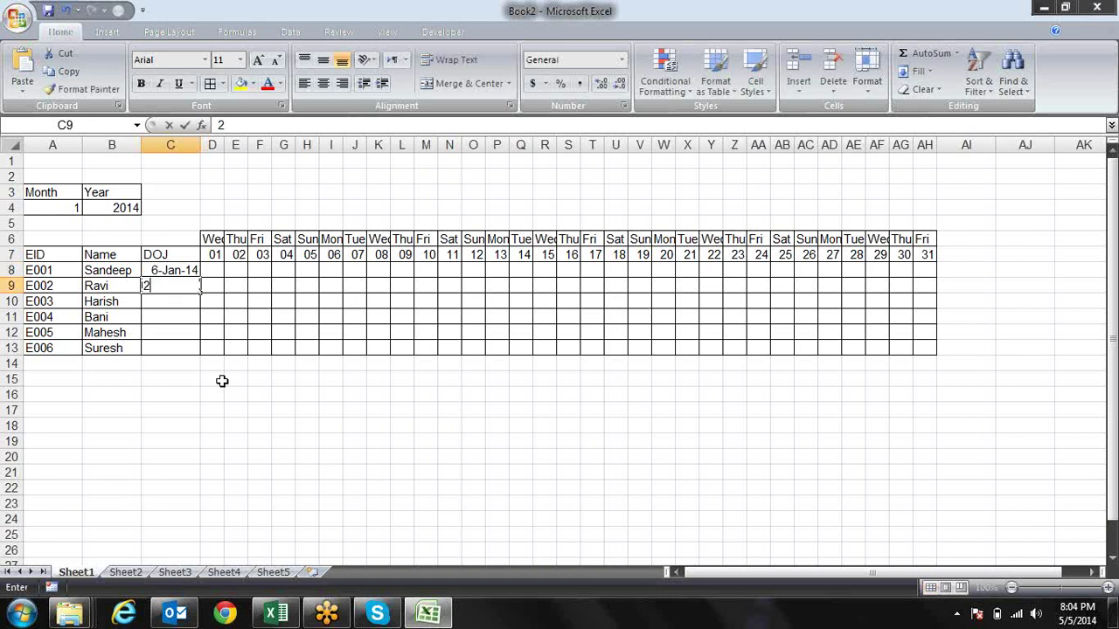
pyautogui.write('1-jan')
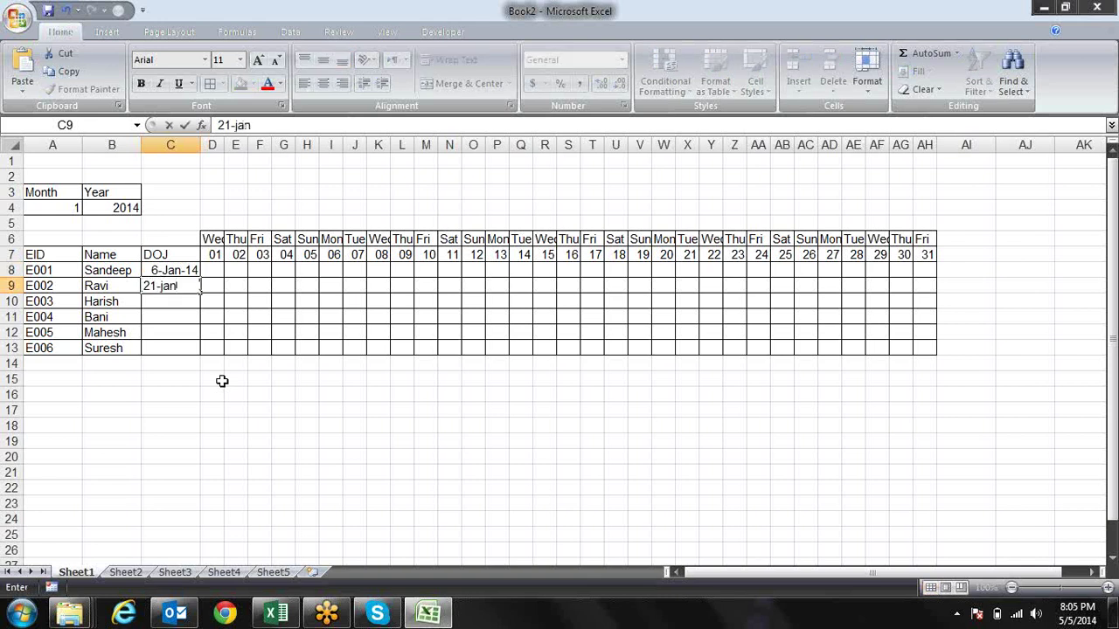
pyautogui.write('-14')
pyautogui.press('Return')
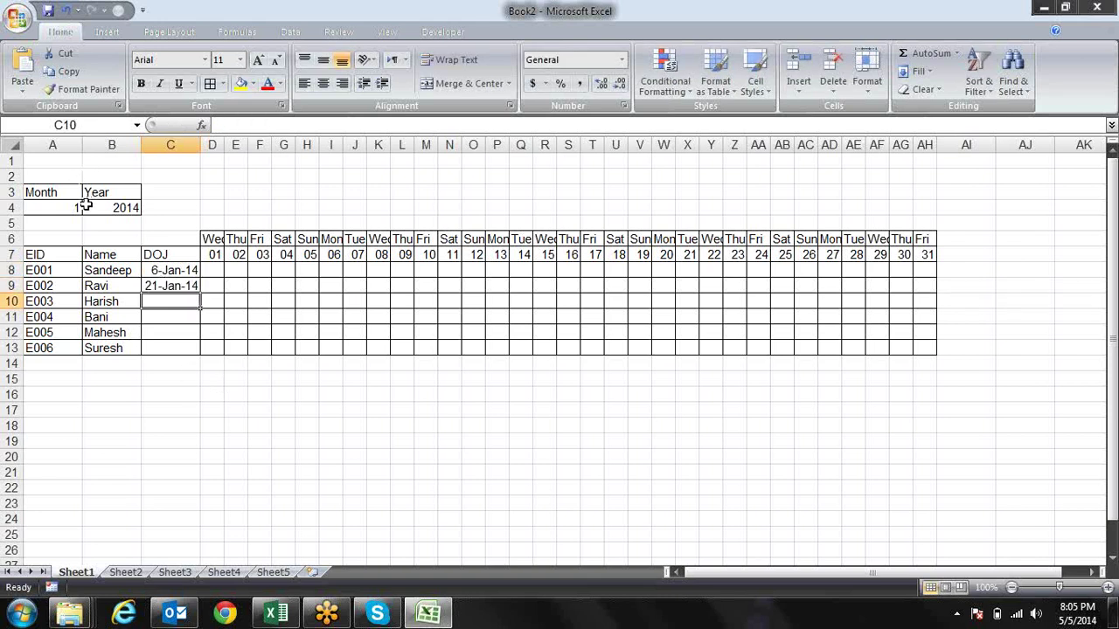
# Step: Set the Month to 2 and enter joining dates 5-Feb-14 and 26-Feb-14
pyautogui.click(72, 210)
pyautogui.click(90, 207)
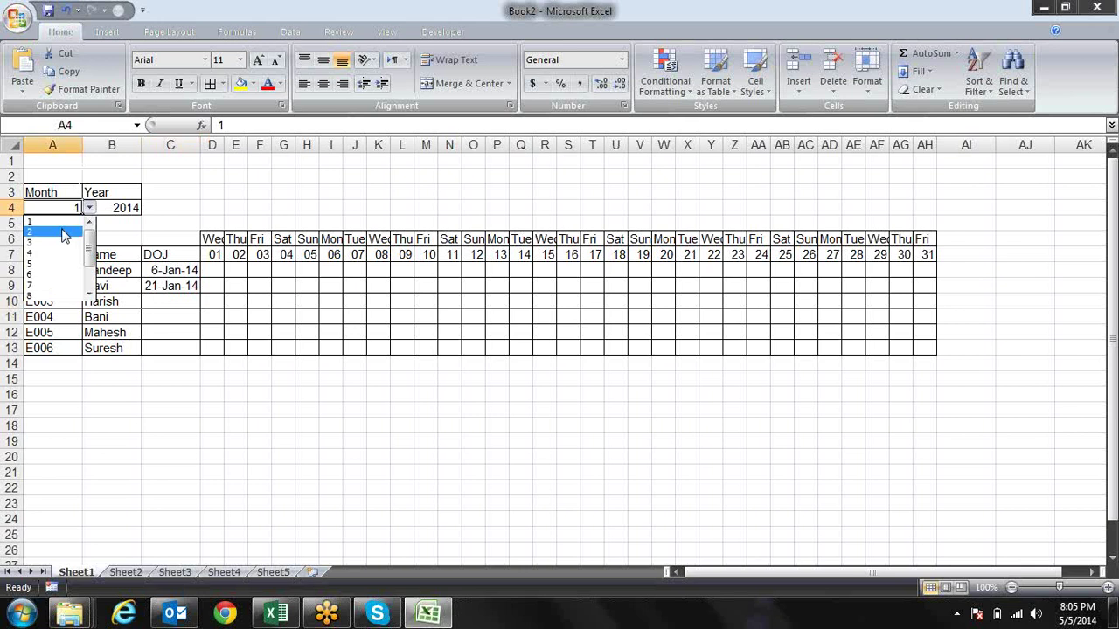
pyautogui.click(62, 234)
pyautogui.click(175, 299)
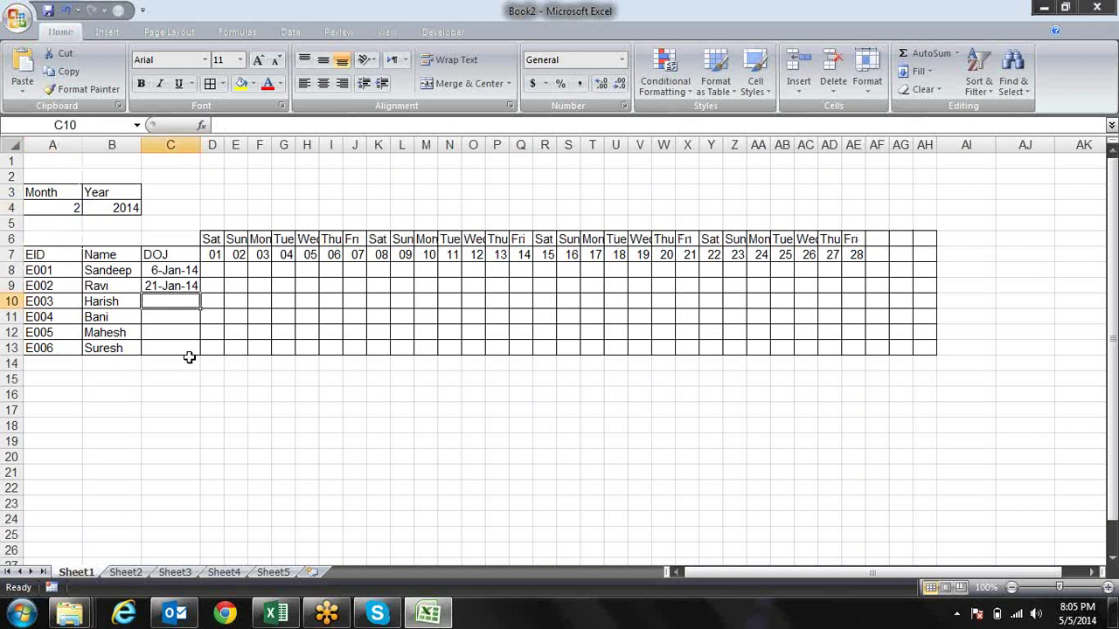
pyautogui.write('5-')
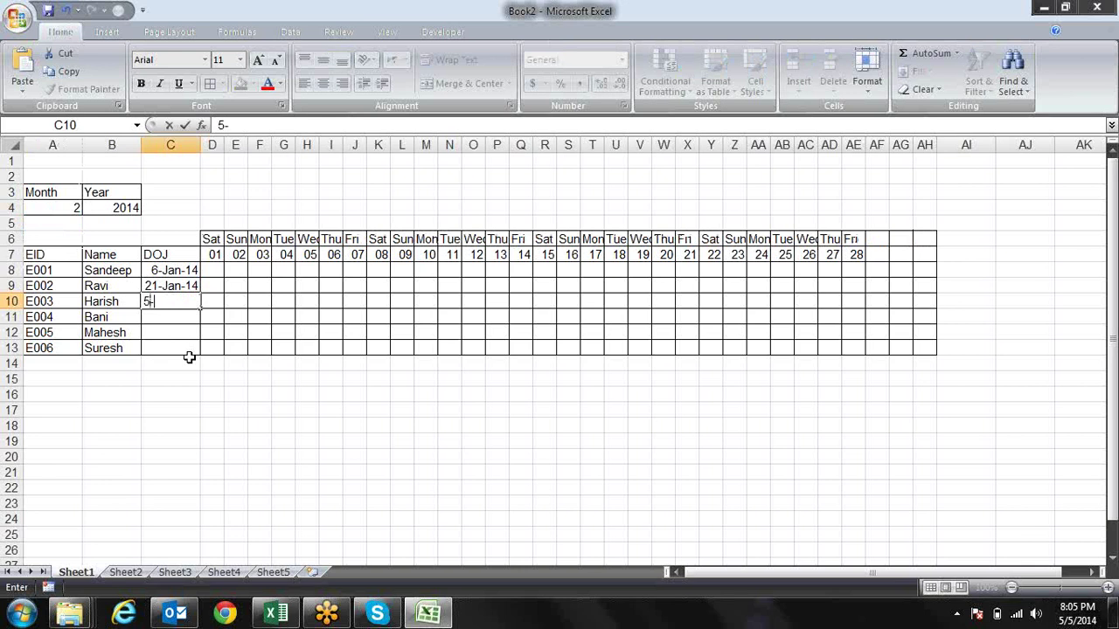
pyautogui.write('feb')
pyautogui.write('-14')
pyautogui.press('Return')
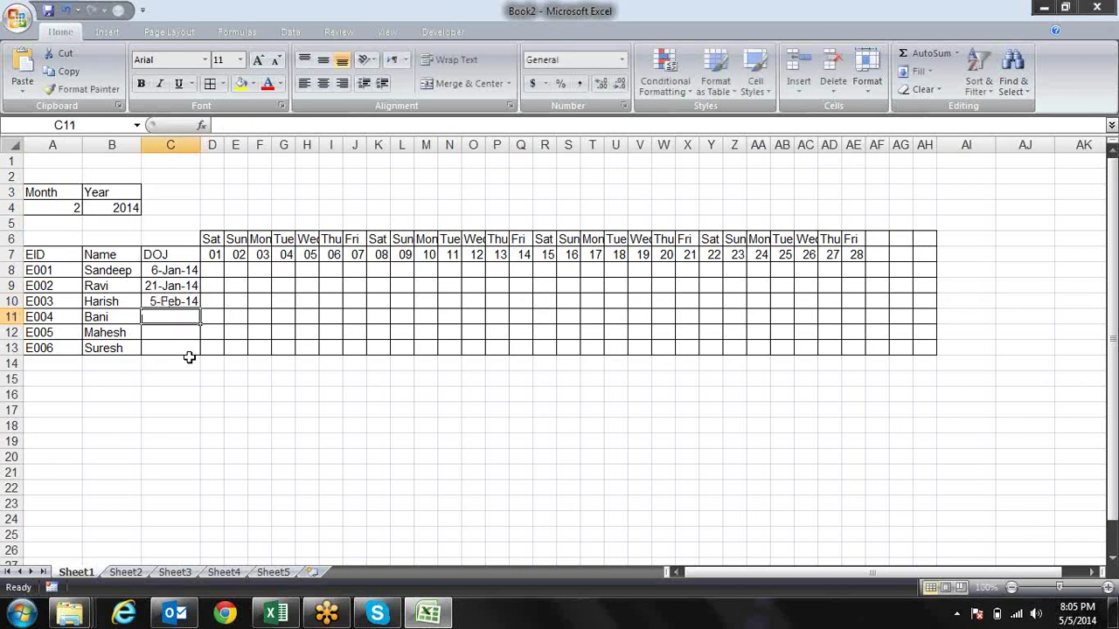
pyautogui.write('26')
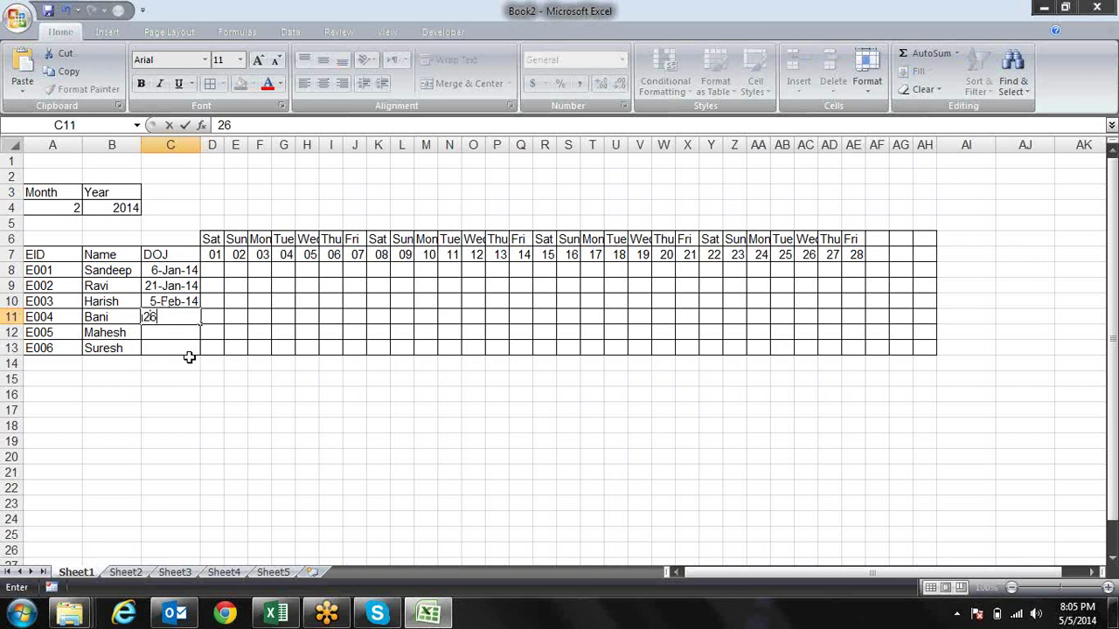
pyautogui.write('-feb-')
pyautogui.write('14')
pyautogui.press('Return')
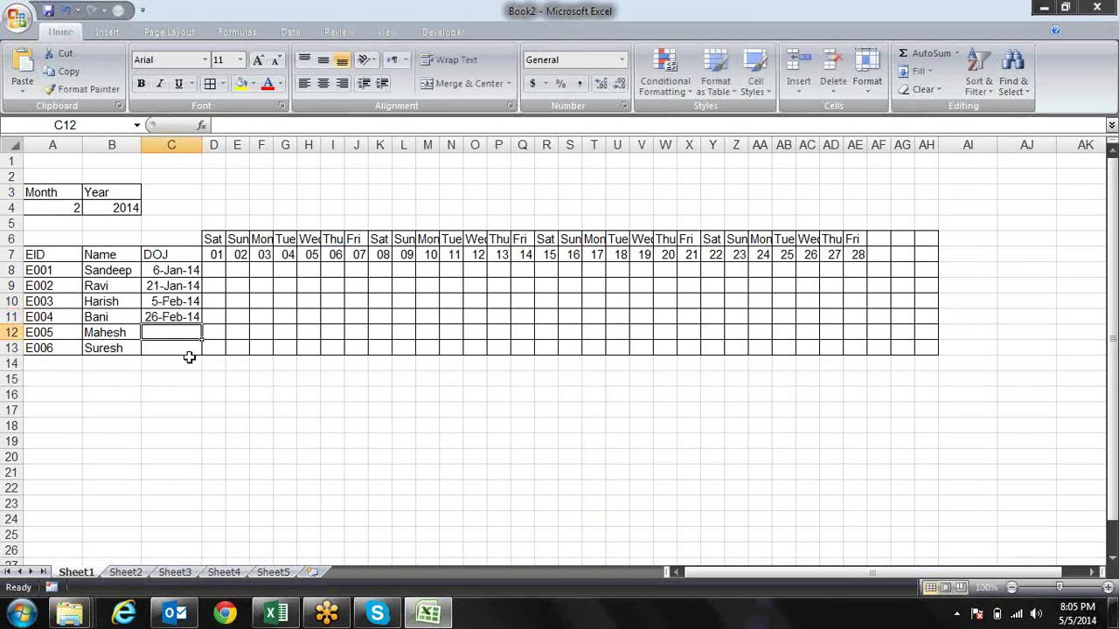
# Step: Set the Month to 3 and enter joining dates 5-Mar-14 and 12-Mar-14
pyautogui.click(63, 207)
pyautogui.click(90, 208)
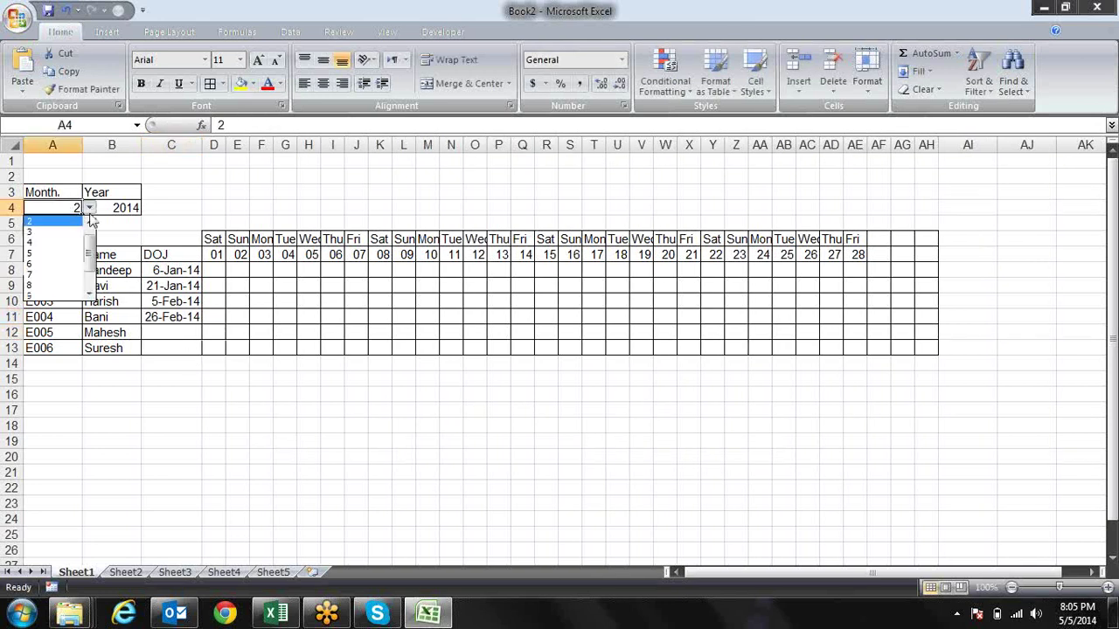
pyautogui.click(66, 232)
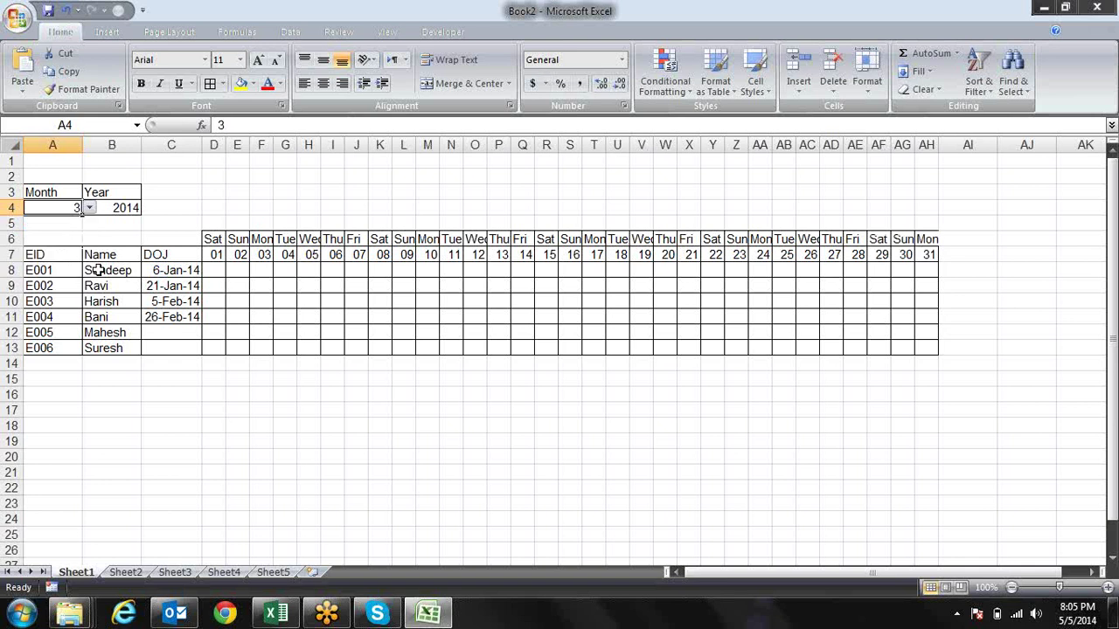
pyautogui.click(170, 331)
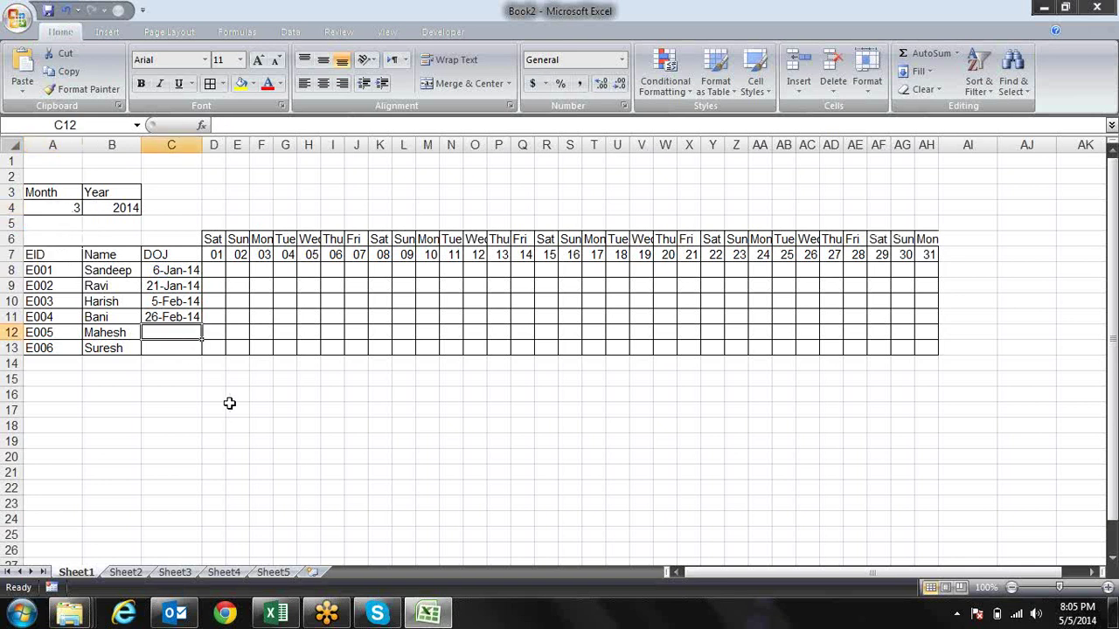
pyautogui.write('5-')
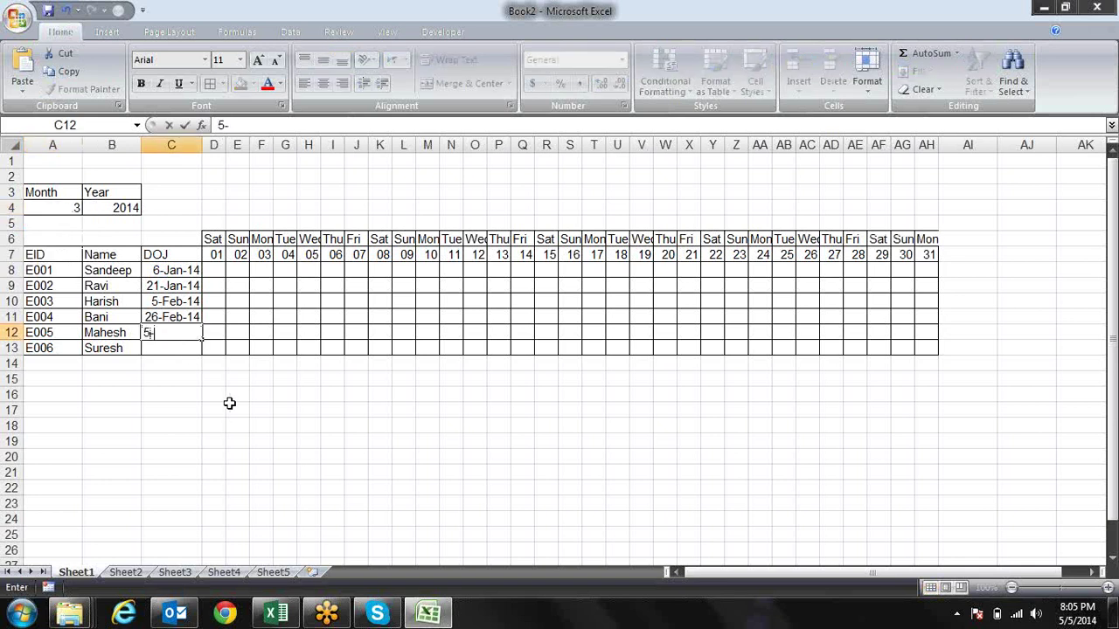
pyautogui.write('mar-14')
pyautogui.press('Return')
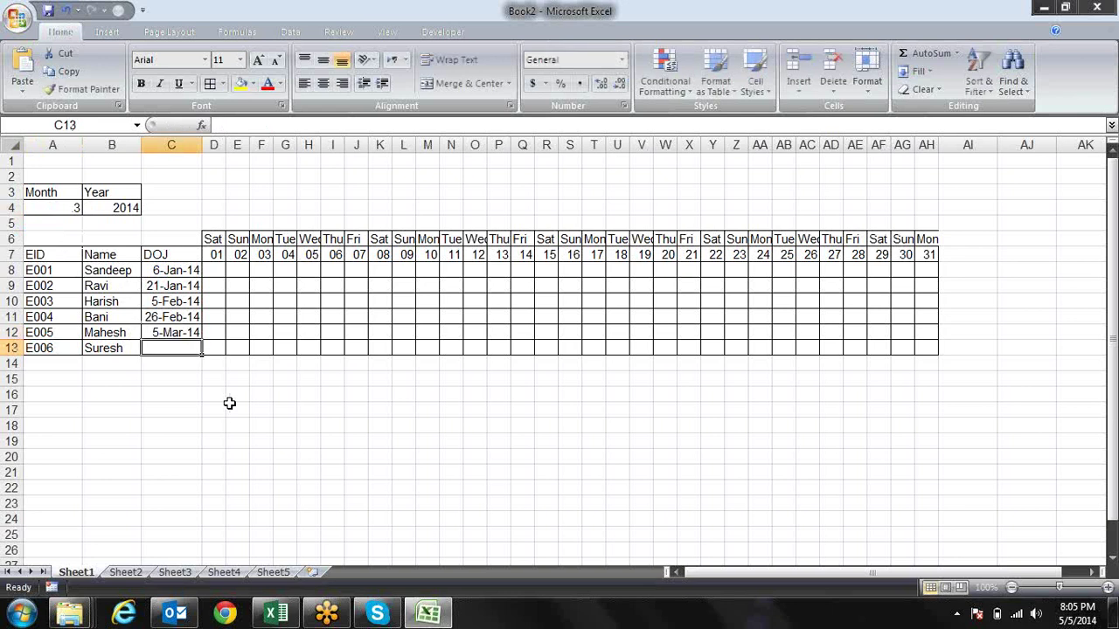
pyautogui.write('12')
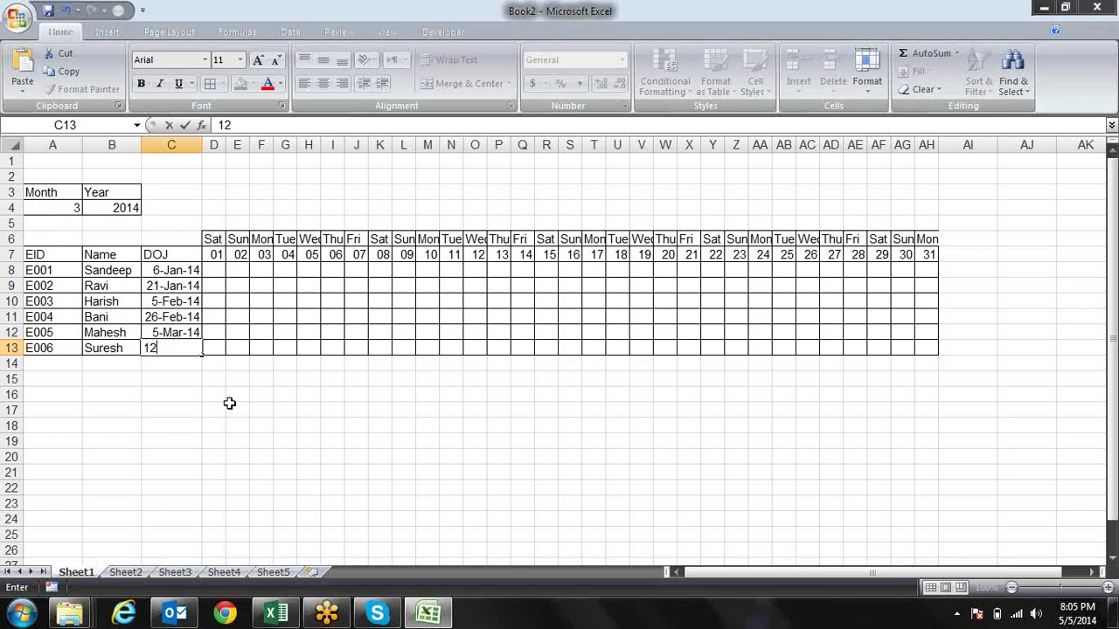
pyautogui.write('-mar')
pyautogui.write('-14')
pyautogui.press('Return')
pyautogui.press('Up')
# Step: Inspect the weekday and day-number header formulas in F6 and F7
pyautogui.press('Up')
pyautogui.press('Up')
pyautogui.press('Up')
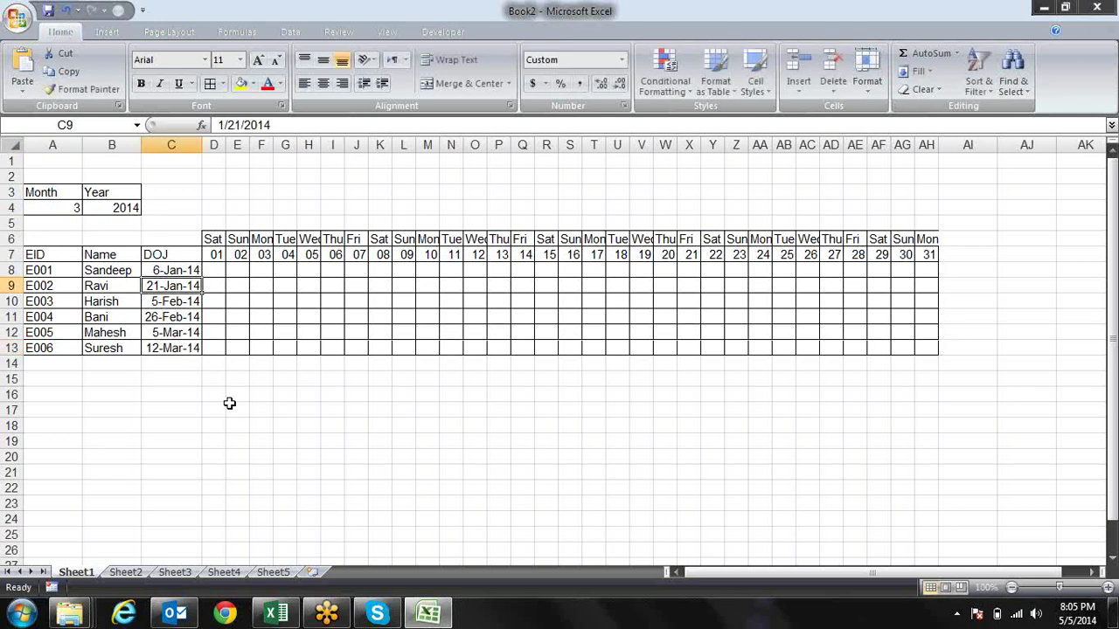
pyautogui.press('Up')
pyautogui.press('Up')
pyautogui.press('Up')
pyautogui.press('Down')
pyautogui.press('Down')
pyautogui.press('Right')
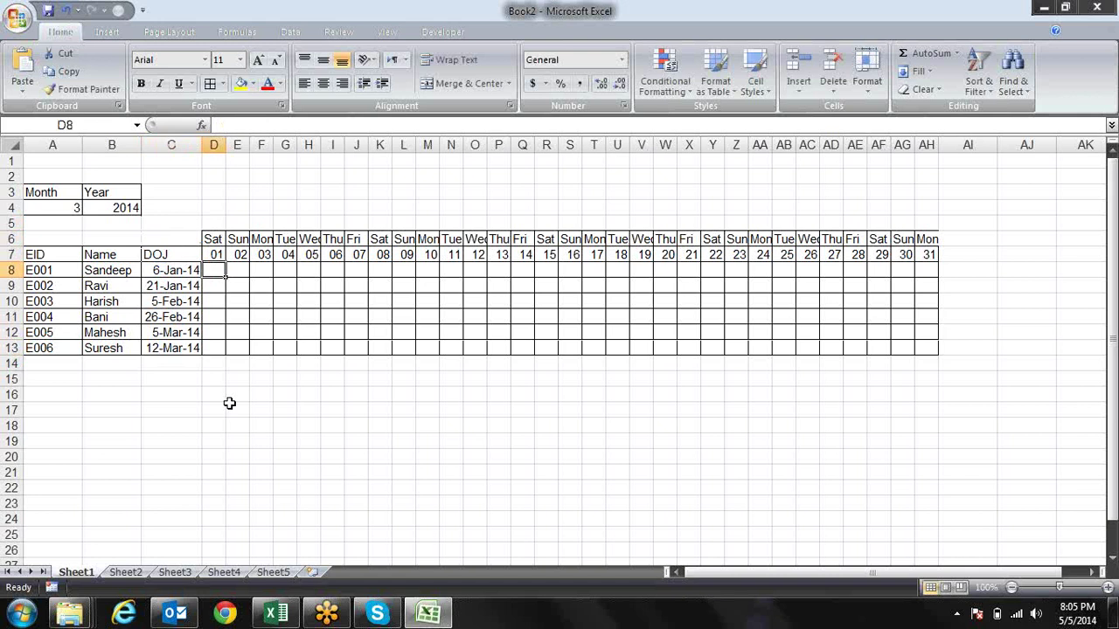
pyautogui.press('Right')
pyautogui.press('Right')
pyautogui.press('Up')
pyautogui.press('Up')
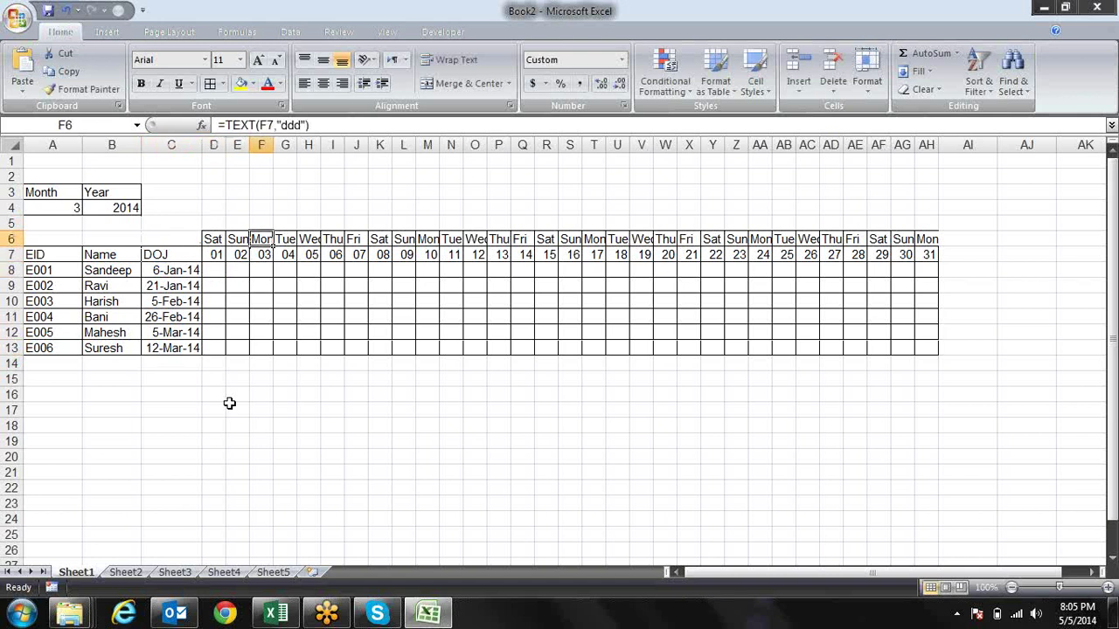
pyautogui.press('Down')
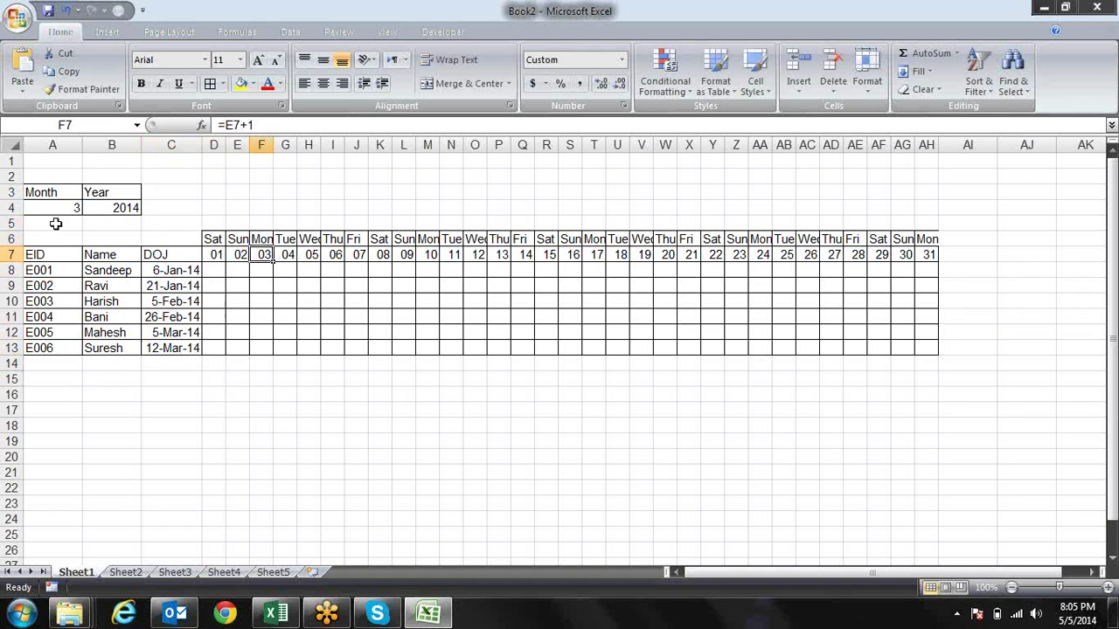
# Step: Switch the Month to 4, then to 2, and inspect the D7 start-date formula
pyautogui.click(50, 205)
pyautogui.click(89, 208)
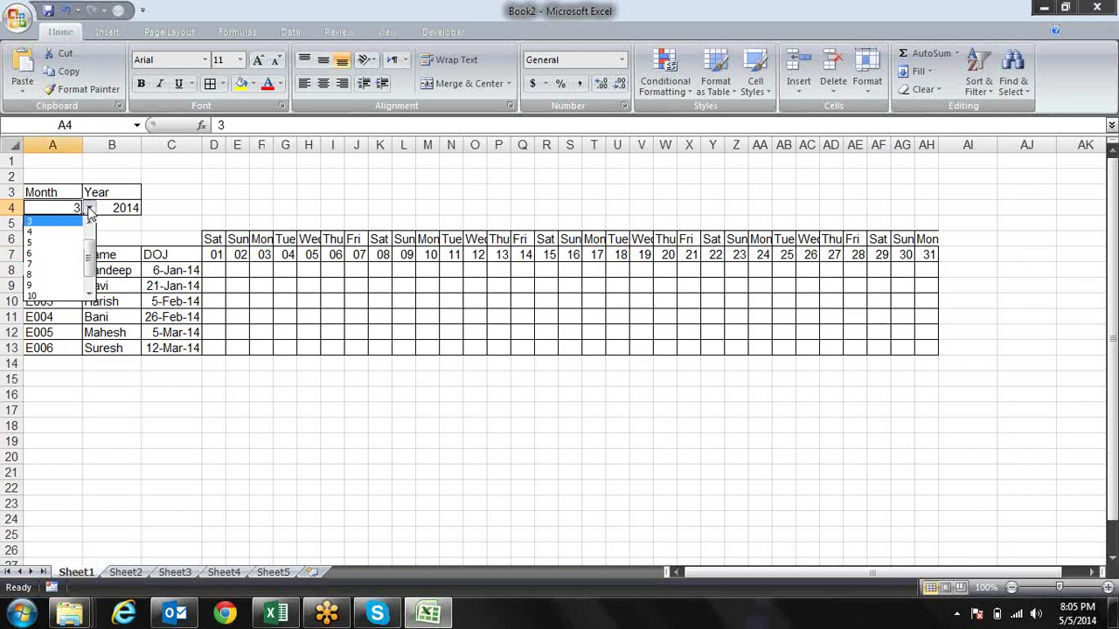
pyautogui.click(72, 232)
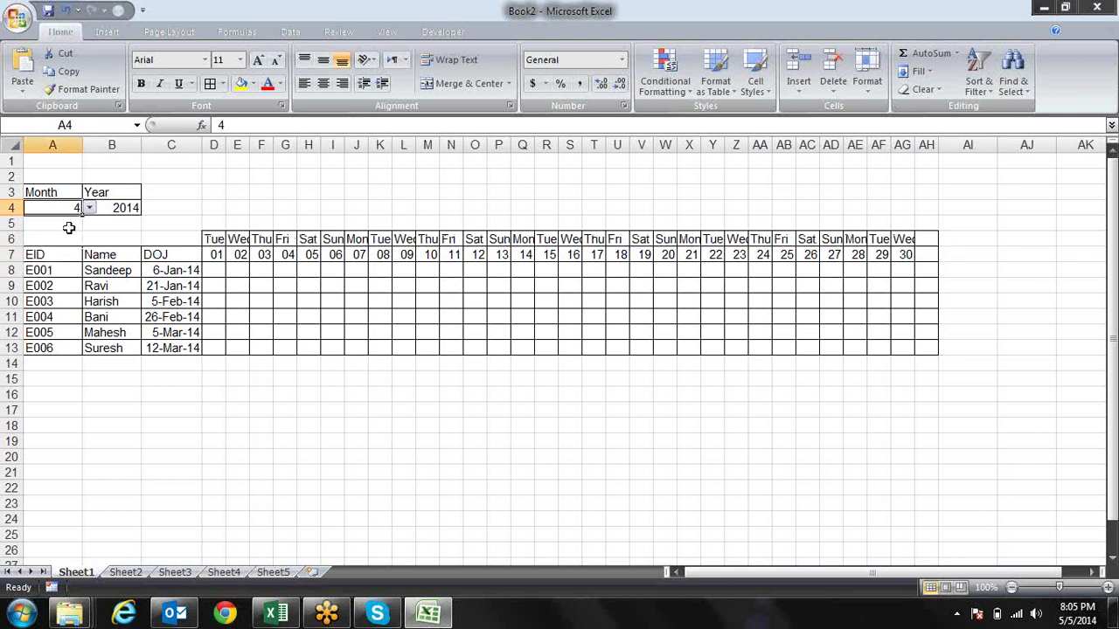
pyautogui.click(89, 207)
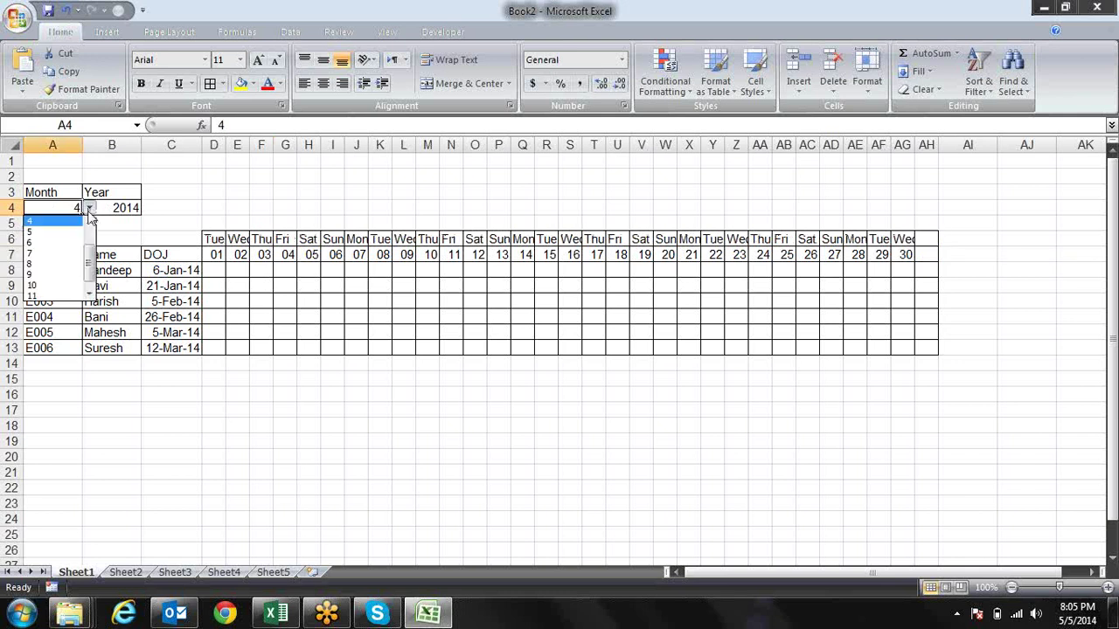
pyautogui.scroll(3, 88, 235)
pyautogui.click(74, 232)
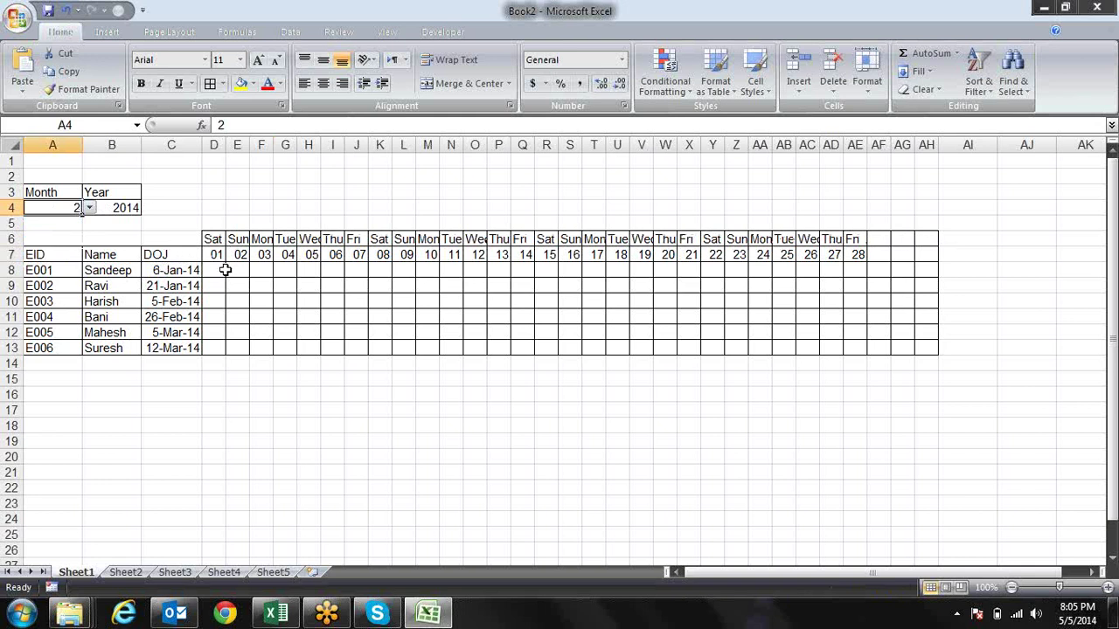
pyautogui.click(224, 270)
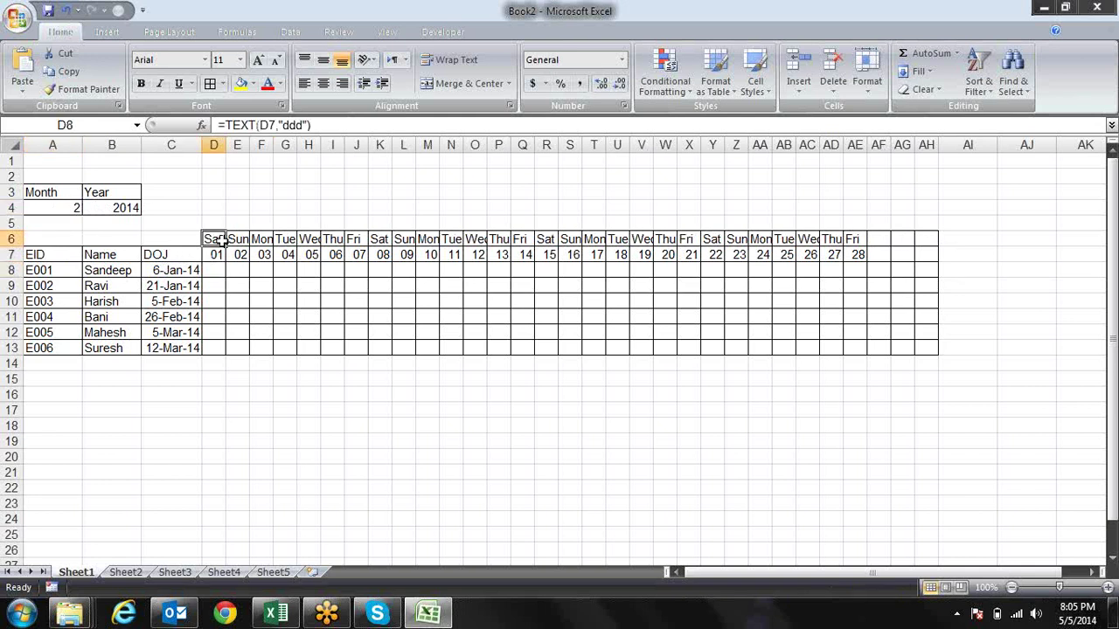
pyautogui.moveTo(219, 241); pyautogui.dragTo(240, 343)
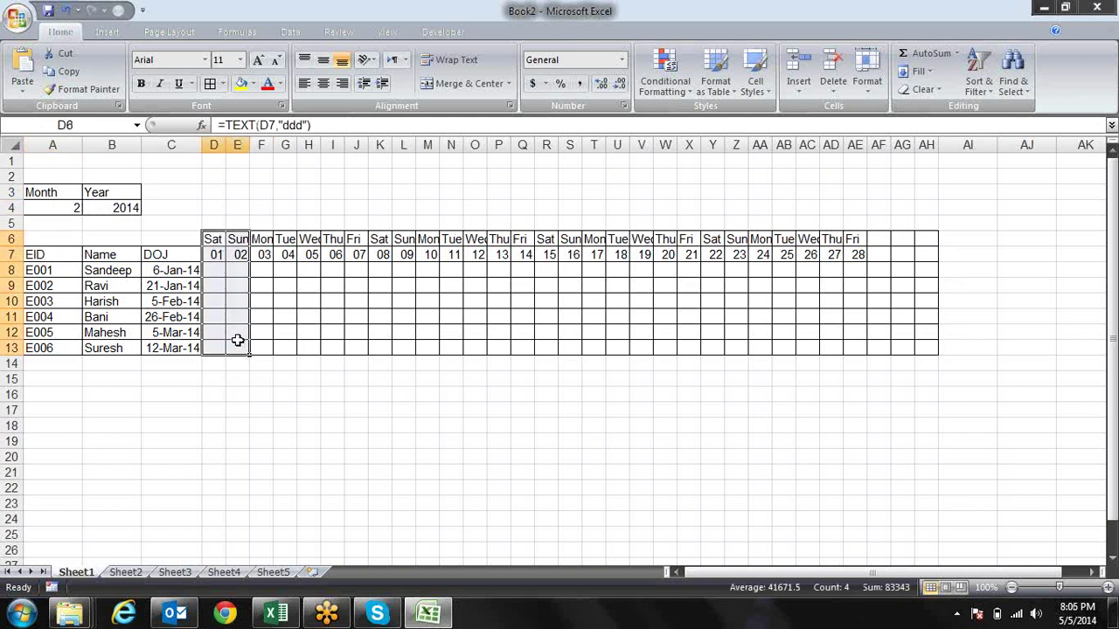
pyautogui.click(217, 254)
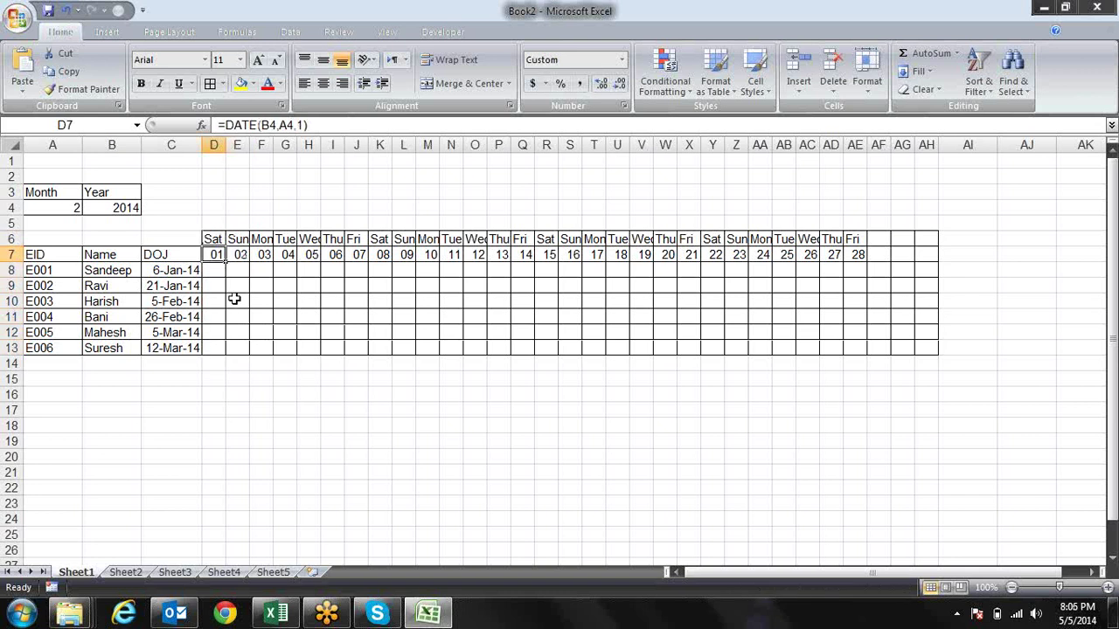
# Step: Begin a new formula-based conditional formatting rule, then cancel it
pyautogui.click(673, 98)
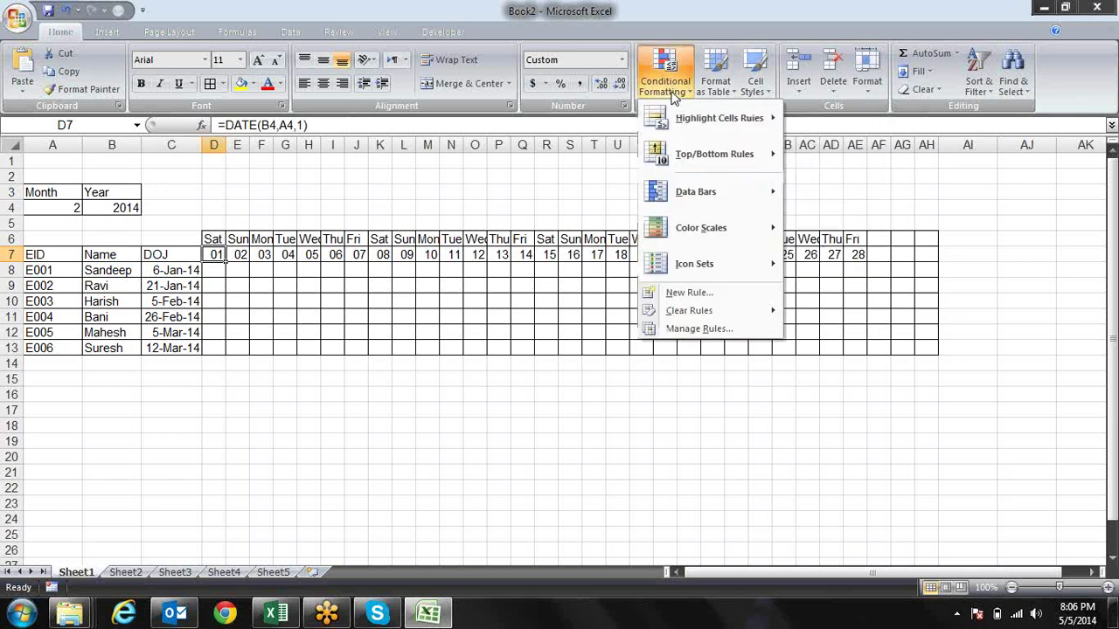
pyautogui.click(672, 299)
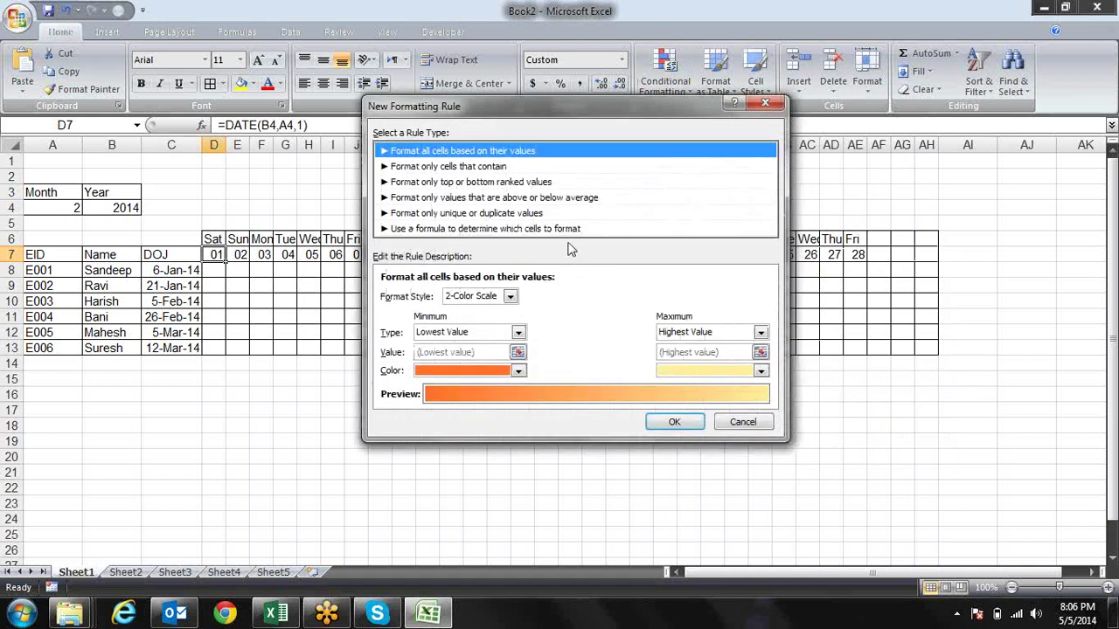
pyautogui.click(563, 230)
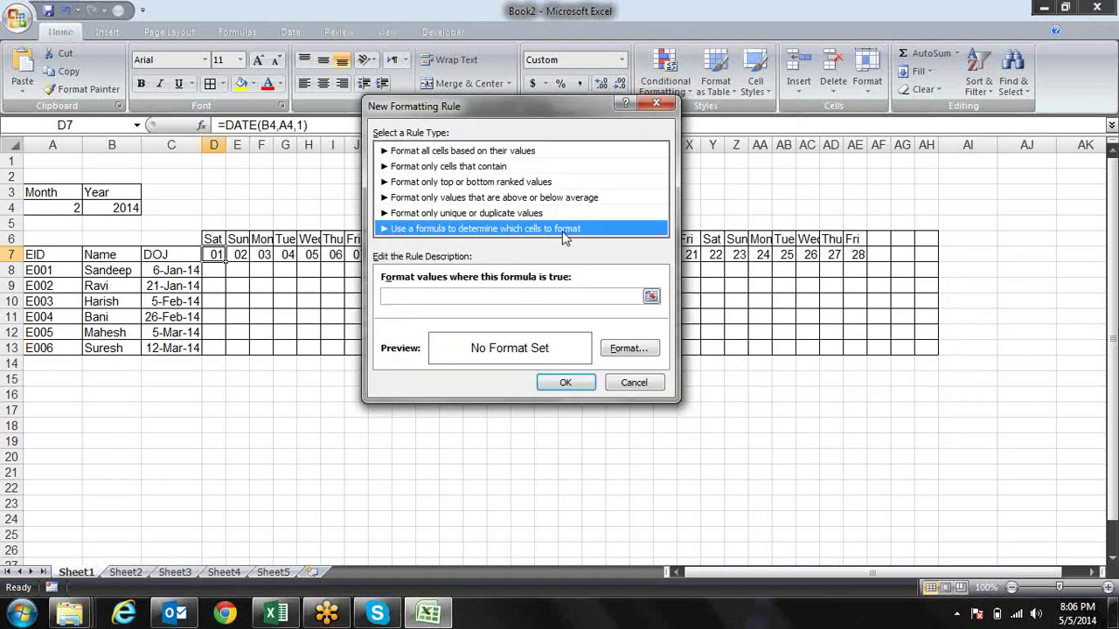
pyautogui.click(458, 295)
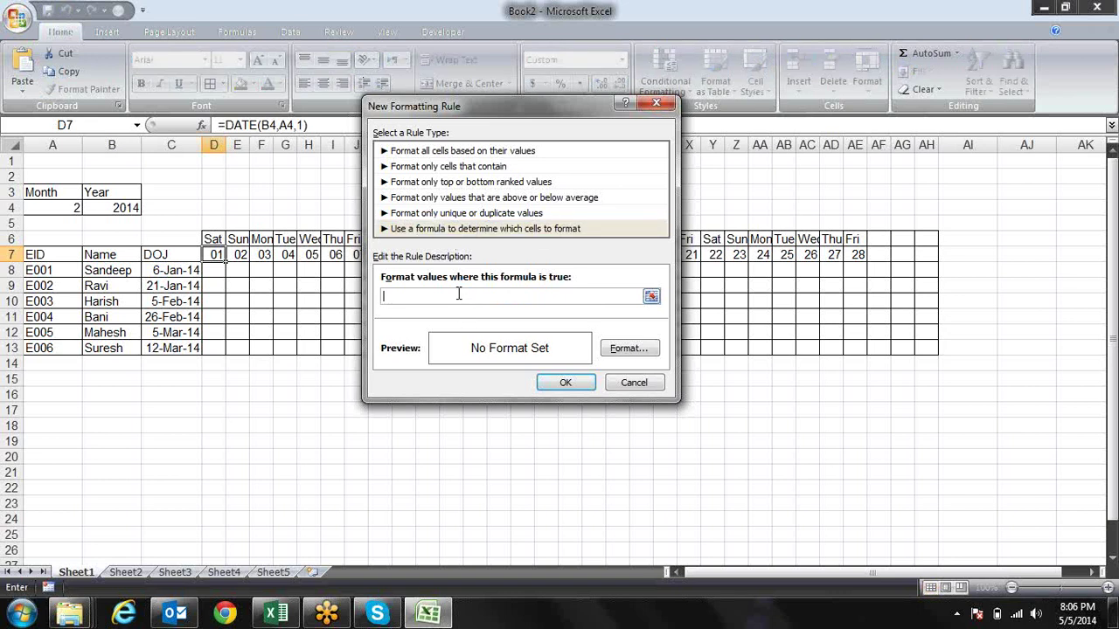
pyautogui.write('d')
pyautogui.press('BackSpace')
pyautogui.write('d7')
pyautogui.press('BackSpace')
pyautogui.press('BackSpace')
pyautogui.write('=$')
pyautogui.write('7')
pyautogui.press('Escape')
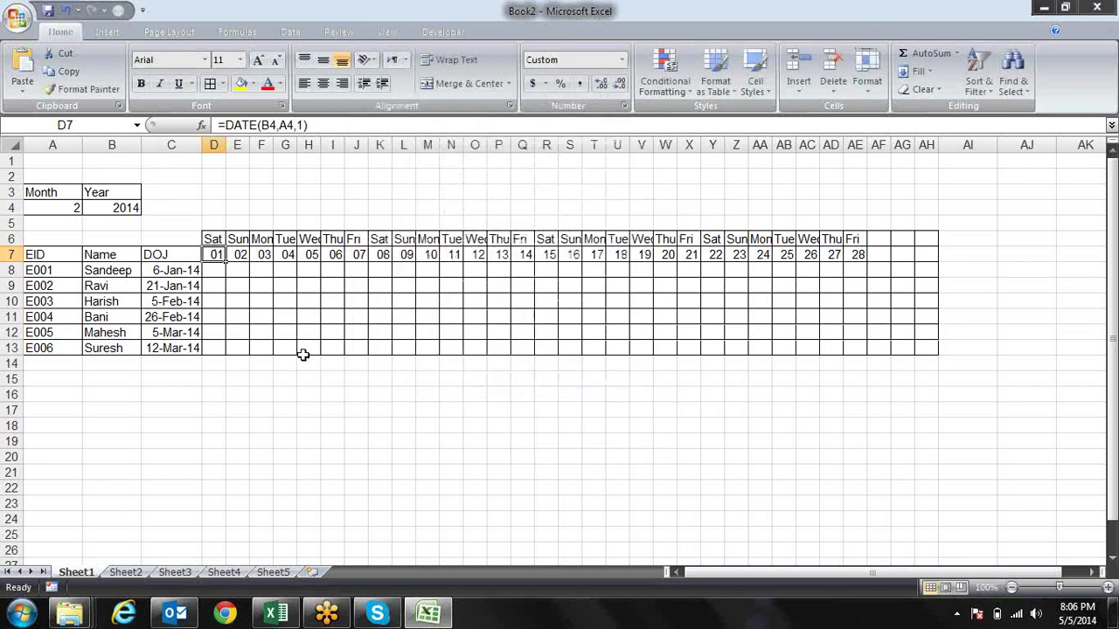
# Step: Enter a test formula in C5 checking whether D6 equals "Sat"
pyautogui.click(213, 239)
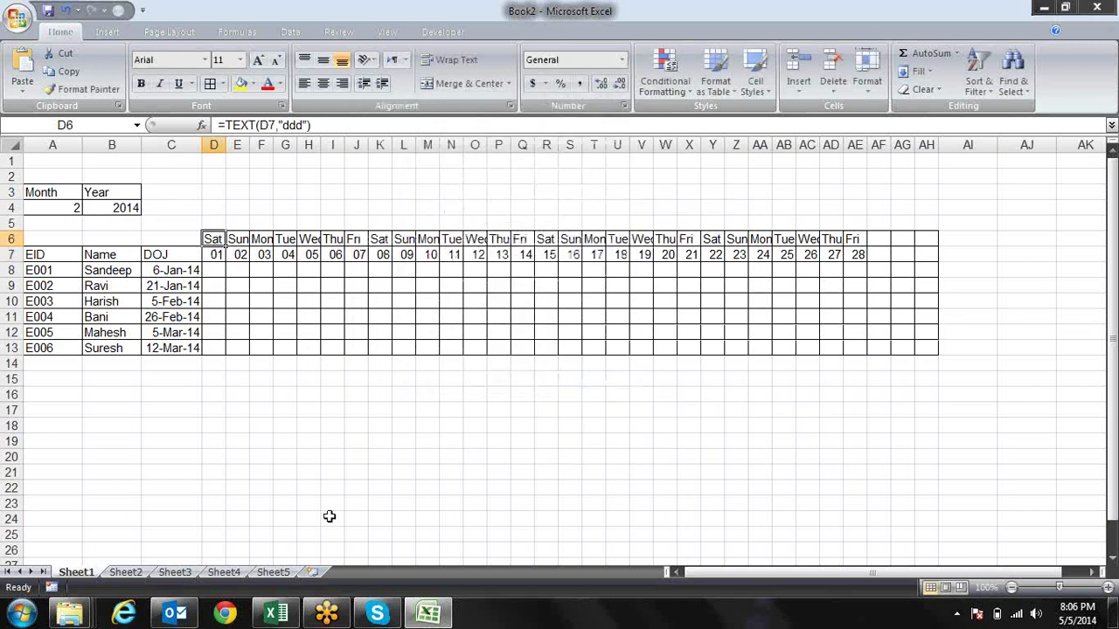
pyautogui.click(178, 223)
pyautogui.write('=')
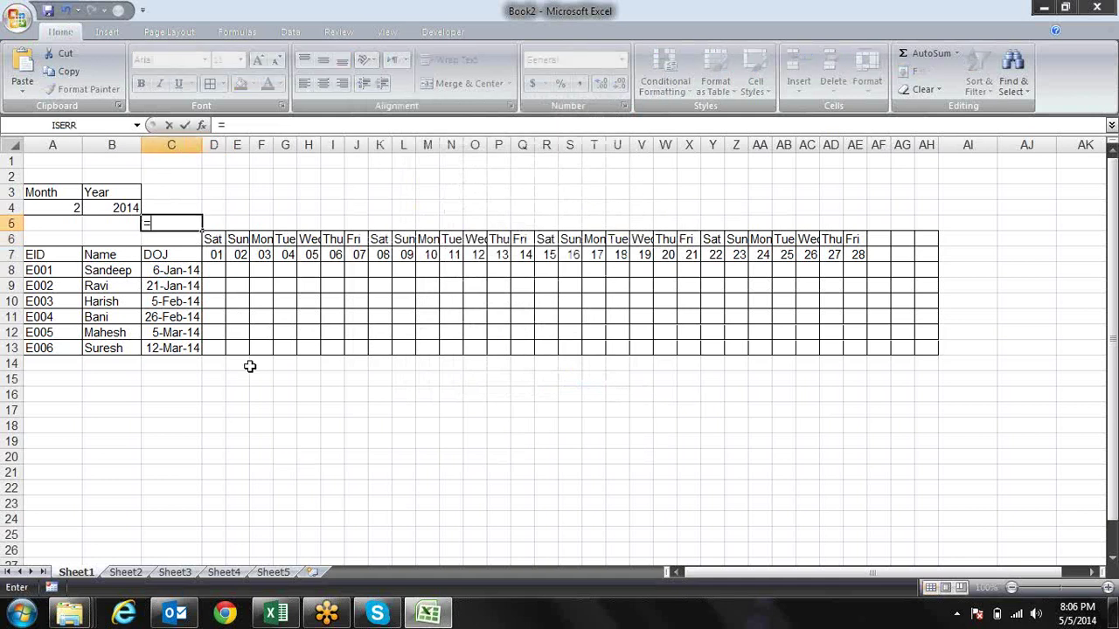
pyautogui.press('Right')
pyautogui.press('Right')
pyautogui.press('Left')
pyautogui.press('Down')
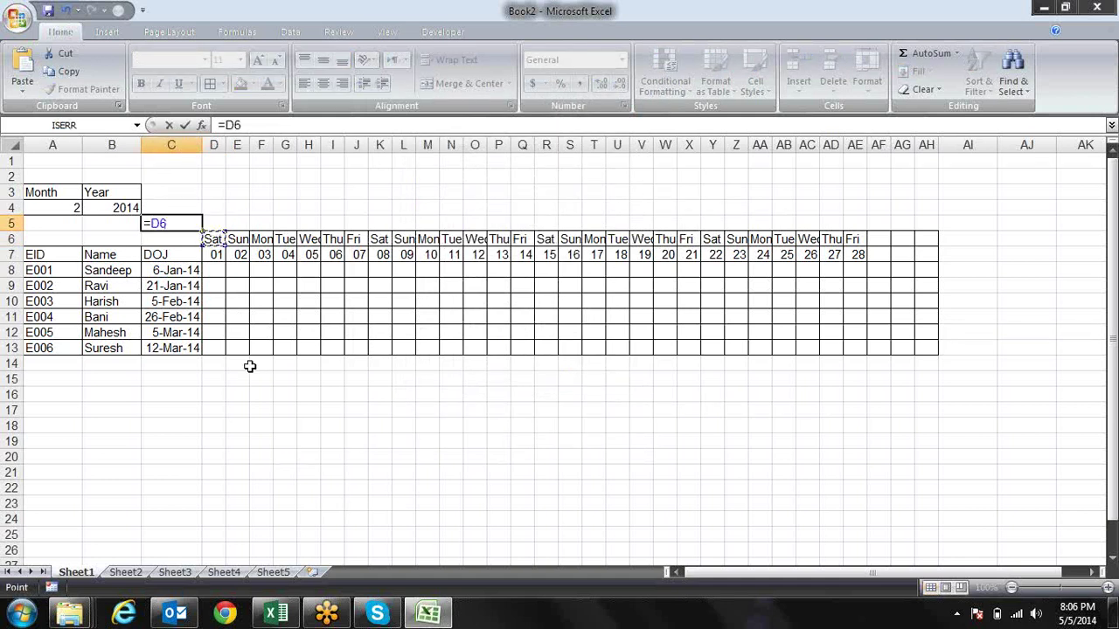
pyautogui.write('=')
pyautogui.write('"sat')
pyautogui.press('BackSpace')
pyautogui.press('BackSpace')
pyautogui.press('BackSpace')
pyautogui.write('Sat')
pyautogui.write('"')
pyautogui.press('Return')
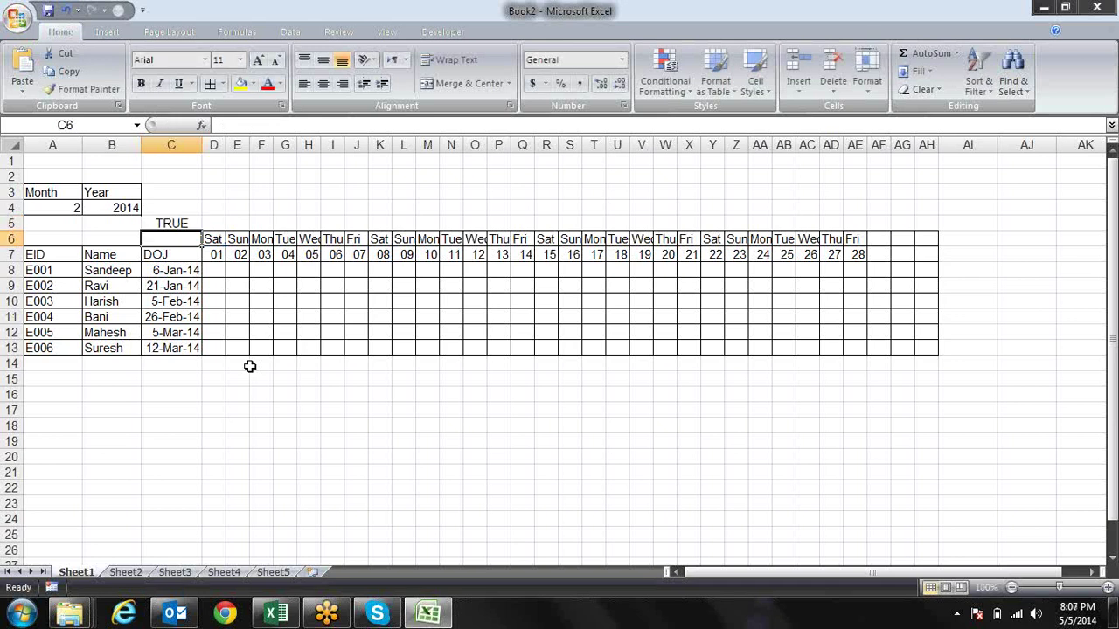
# Step: Extend the C5 test to =OR(D6="Sat",D6="Sun")
pyautogui.press('Up')
pyautogui.press('F2')
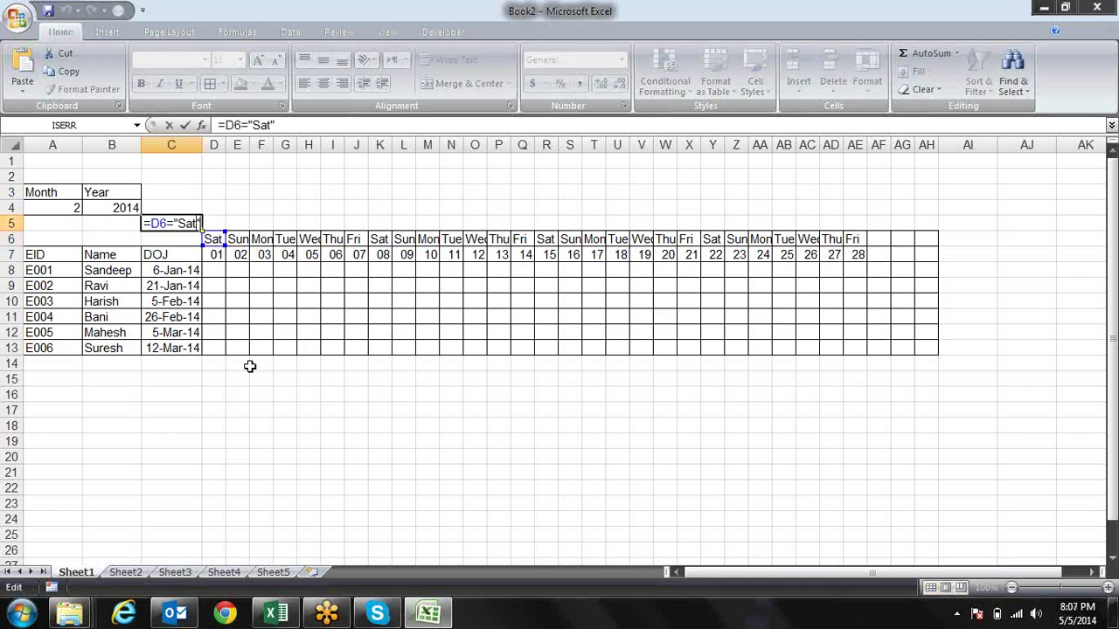
pyautogui.write('o')
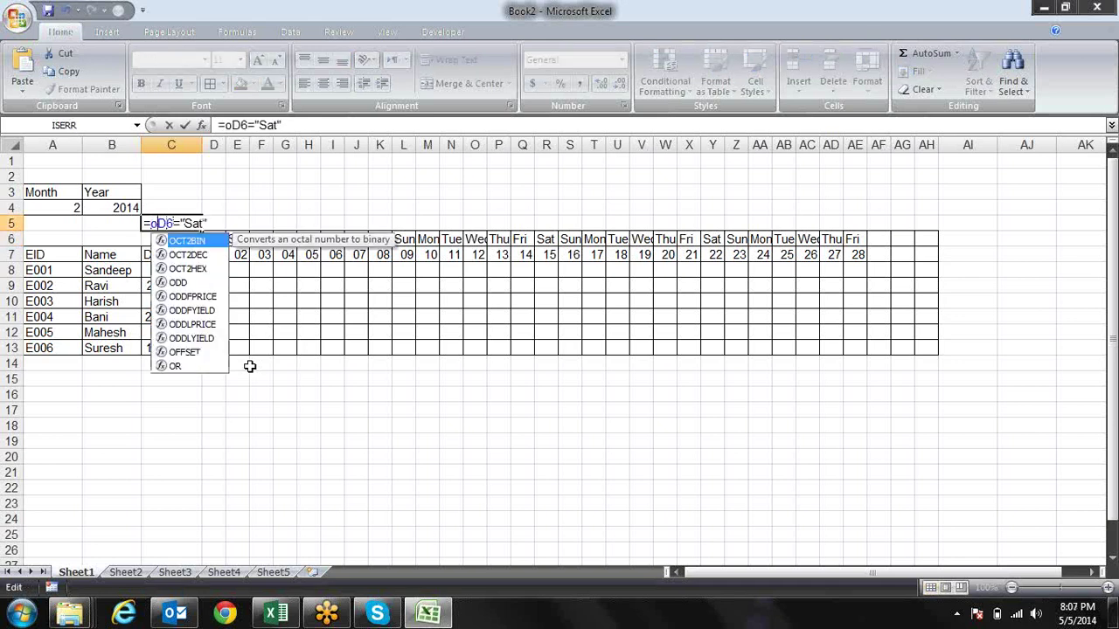
pyautogui.write('r(')
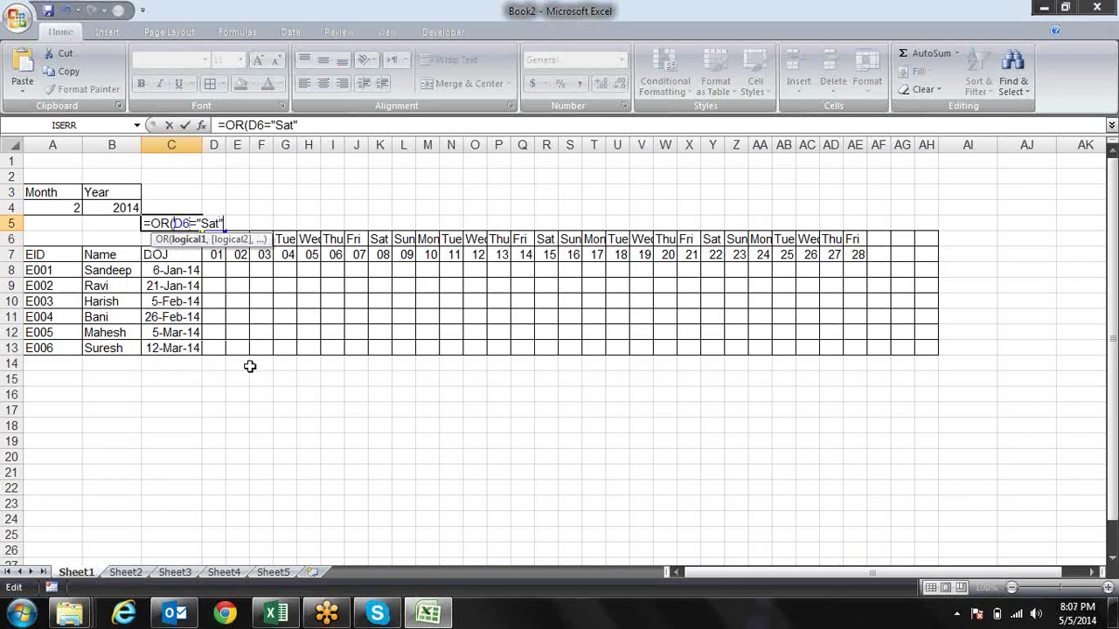
pyautogui.write(',')
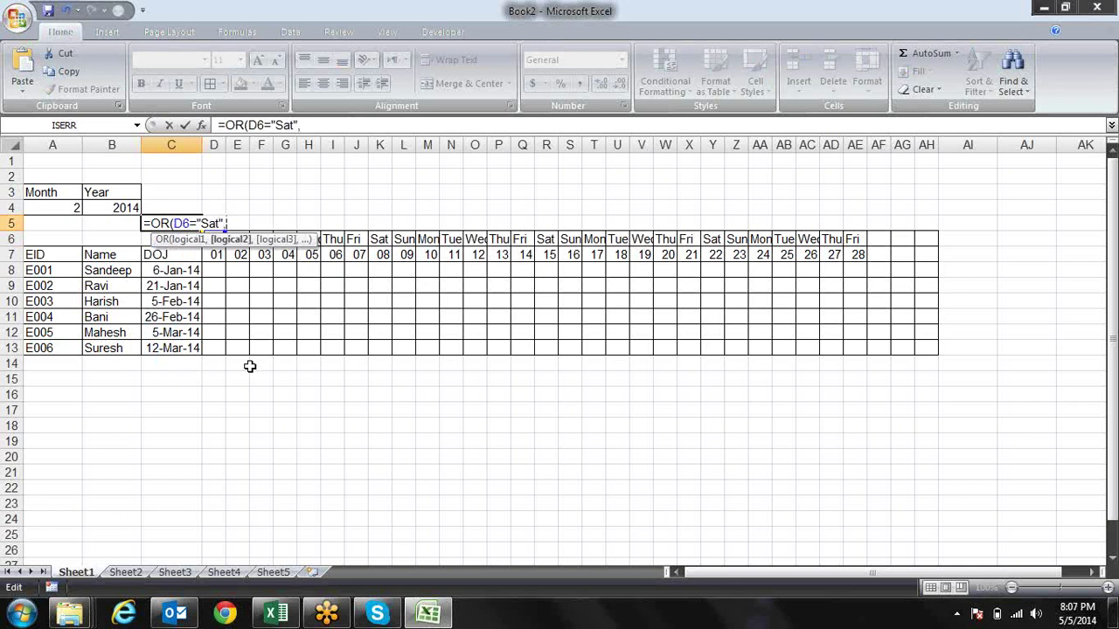
pyautogui.write('d')
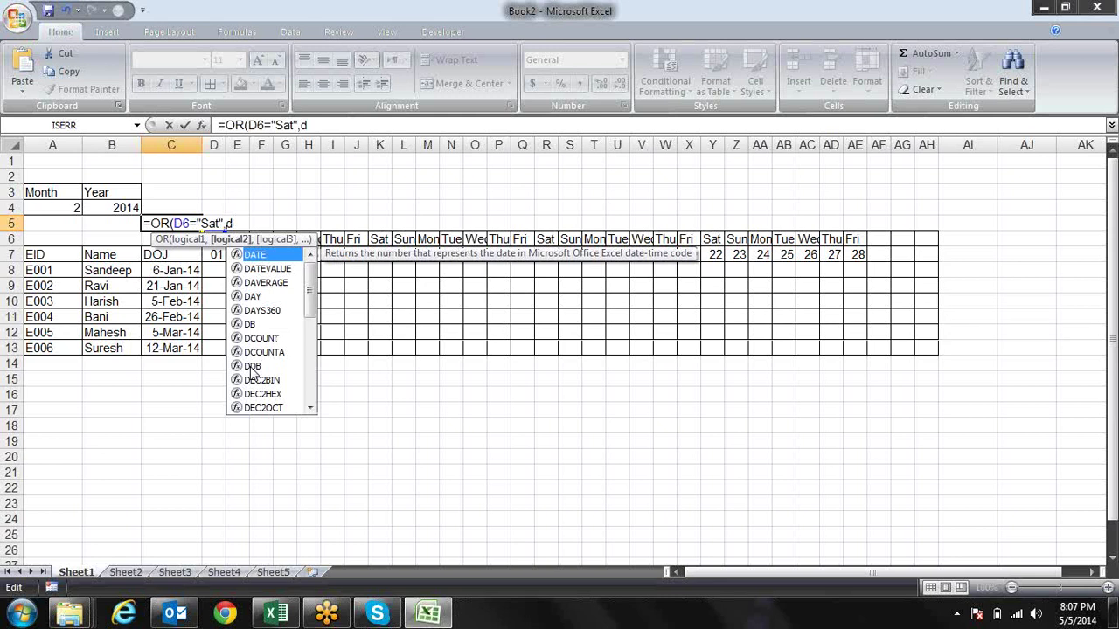
pyautogui.write('6=')
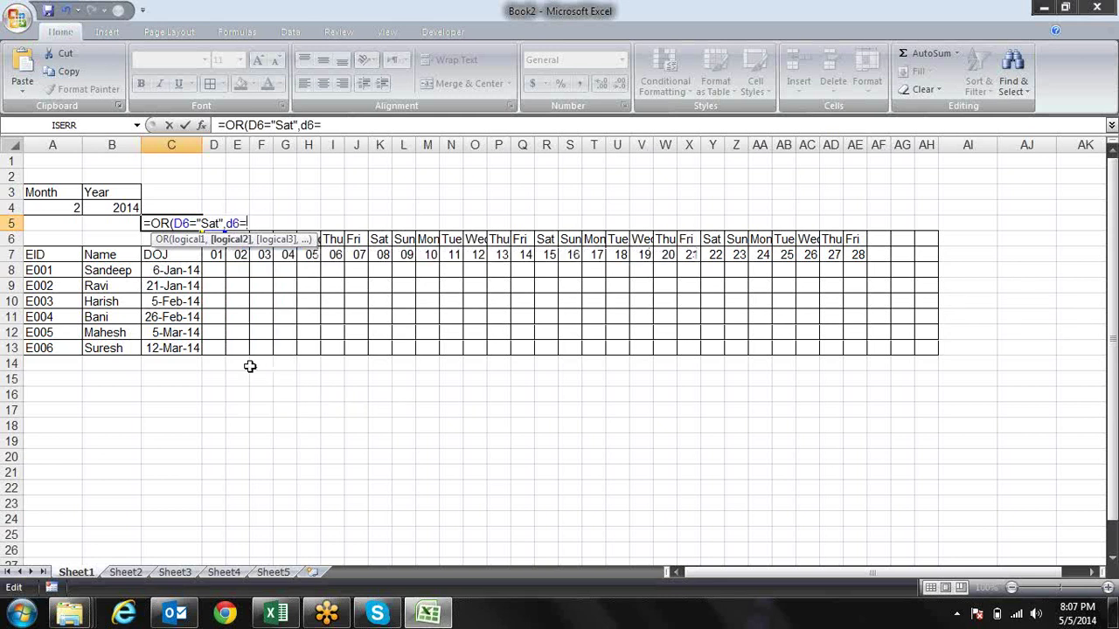
pyautogui.write('"')
pyautogui.write('S')
pyautogui.write('un")')
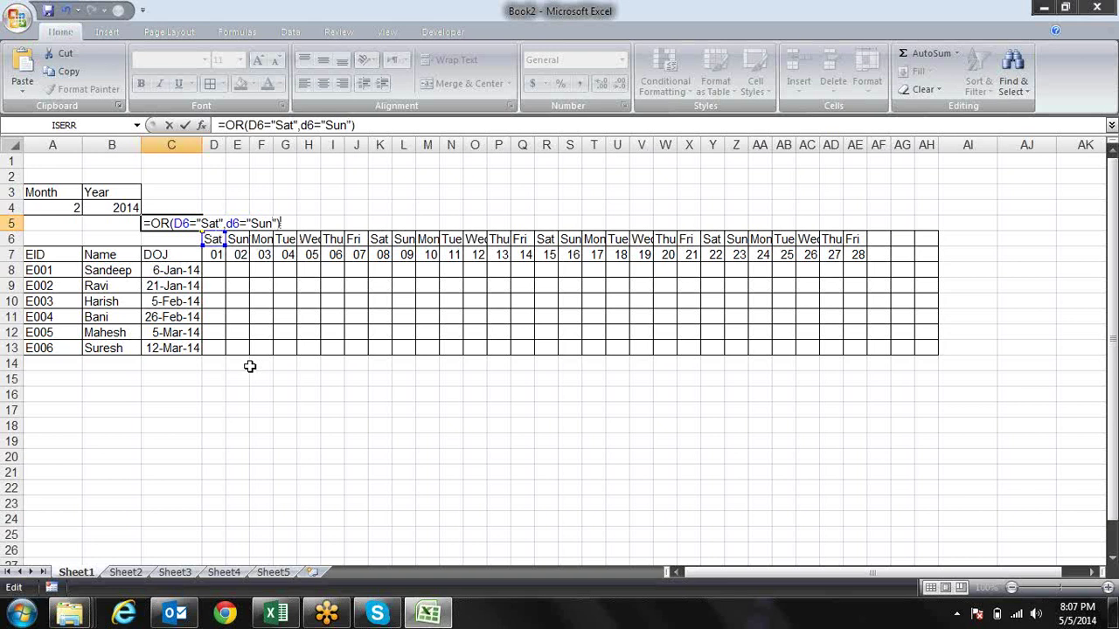
pyautogui.press('Return')
# Step: Row-lock both references as D$6 and copy the formula =OR(D$6="Sat",D$6="Sun")
pyautogui.press('Up')
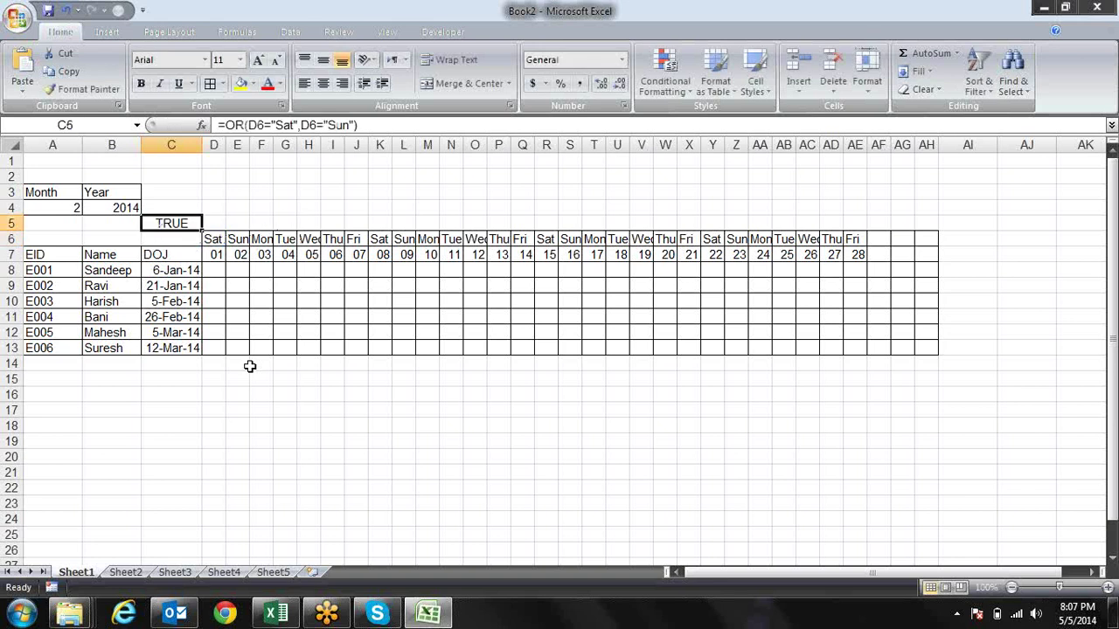
pyautogui.click(374, 125)
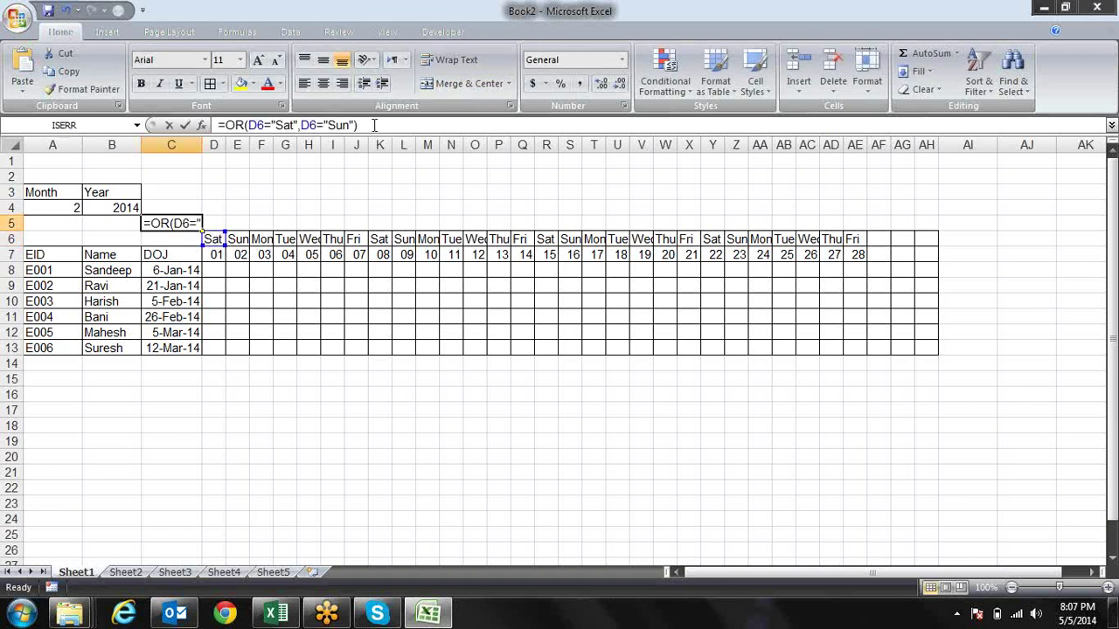
pyautogui.hotkey('shift', 'Home')
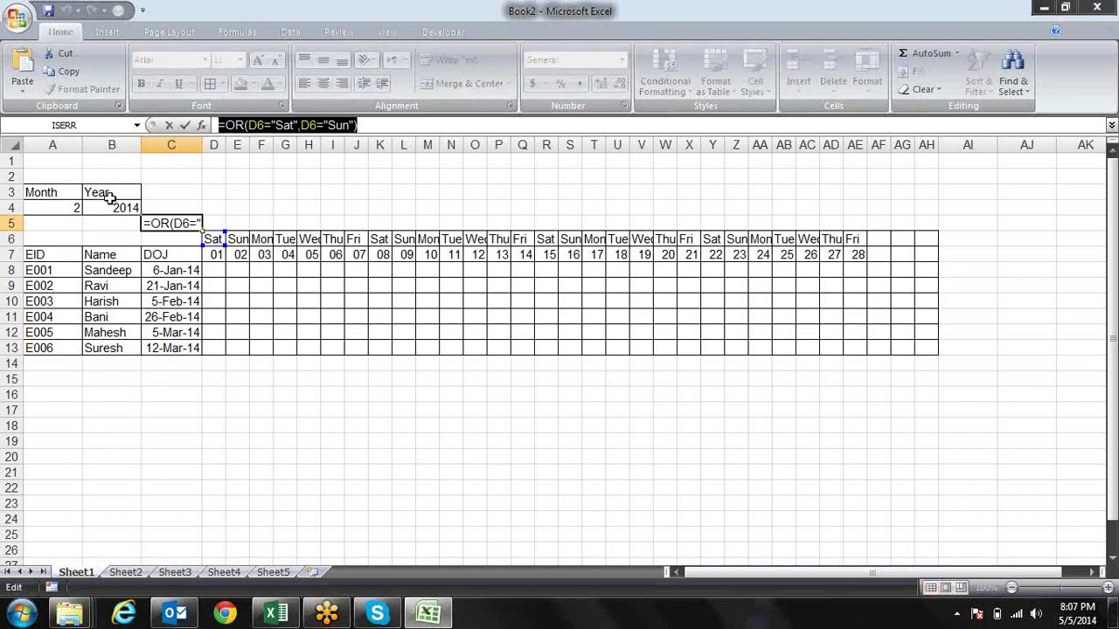
pyautogui.click(255, 125)
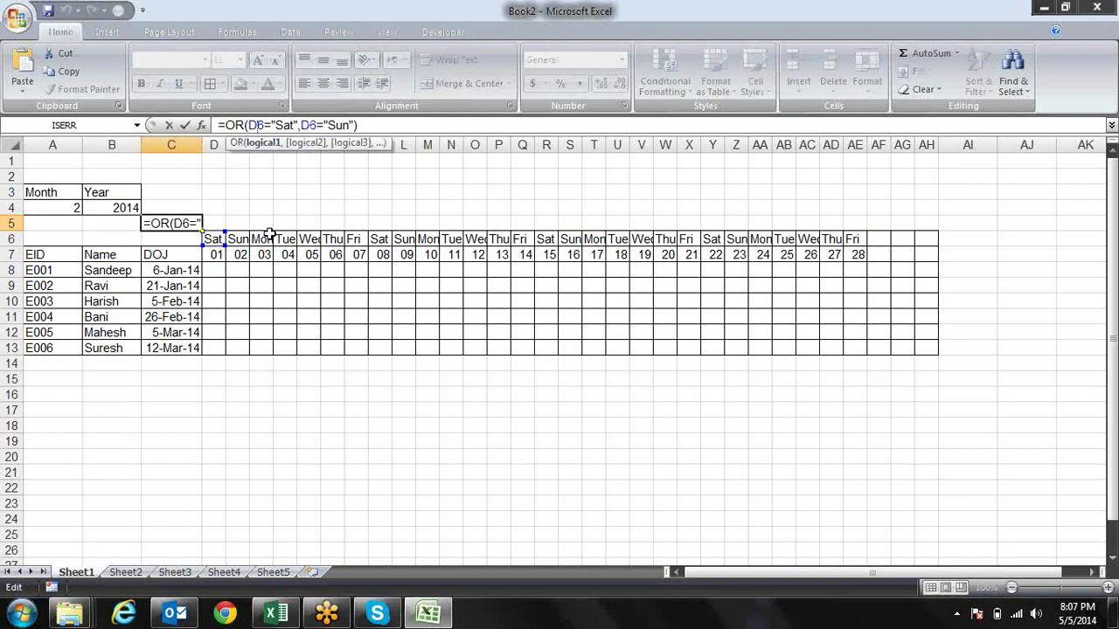
pyautogui.write('$')
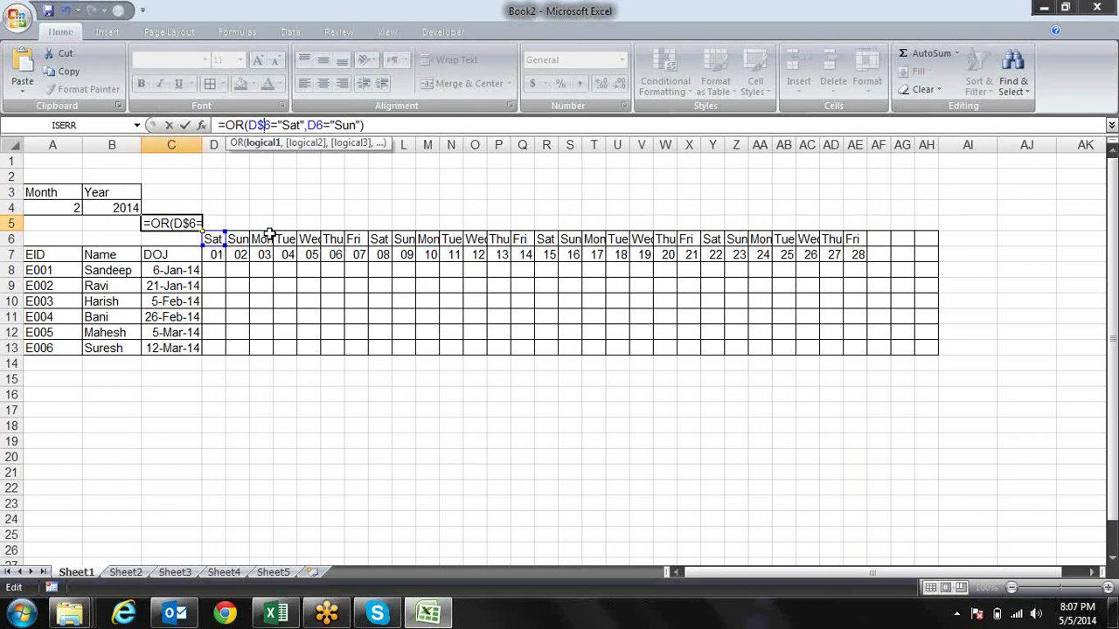
pyautogui.press('Right')
pyautogui.press('Right')
pyautogui.press('Right')
pyautogui.press('Right')
pyautogui.press('Right')
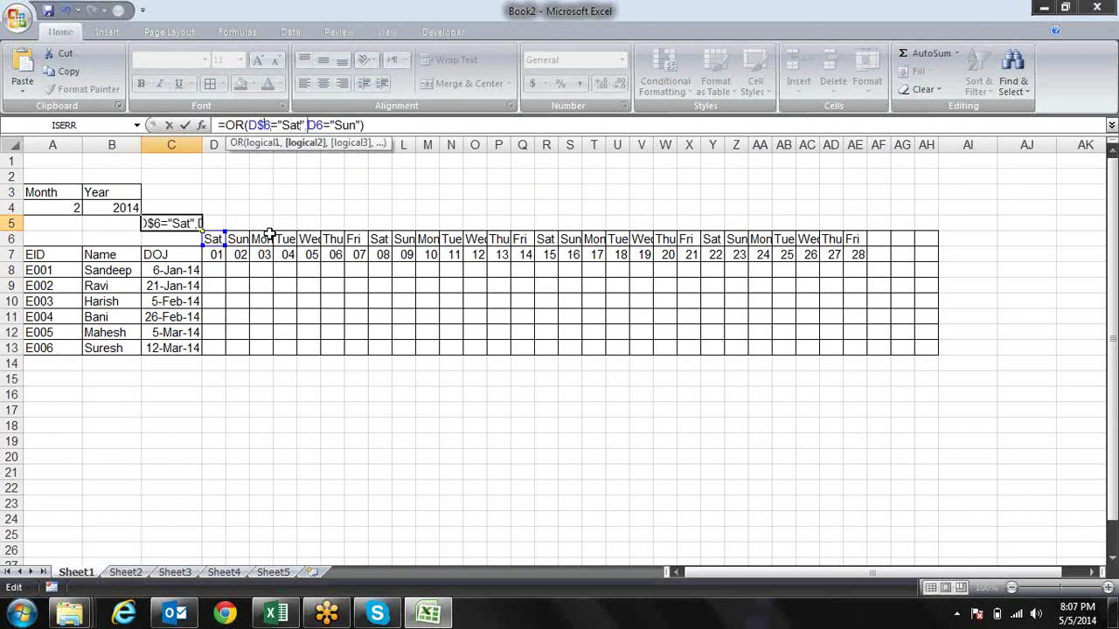
pyautogui.write('$')
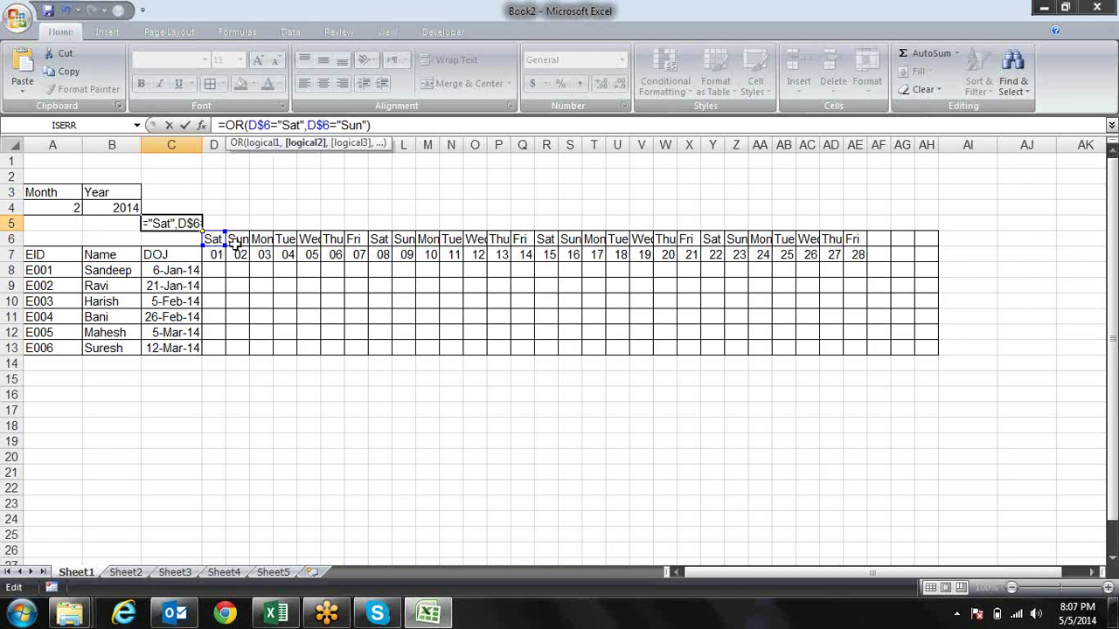
pyautogui.hotkey('ctrl', 'Return')
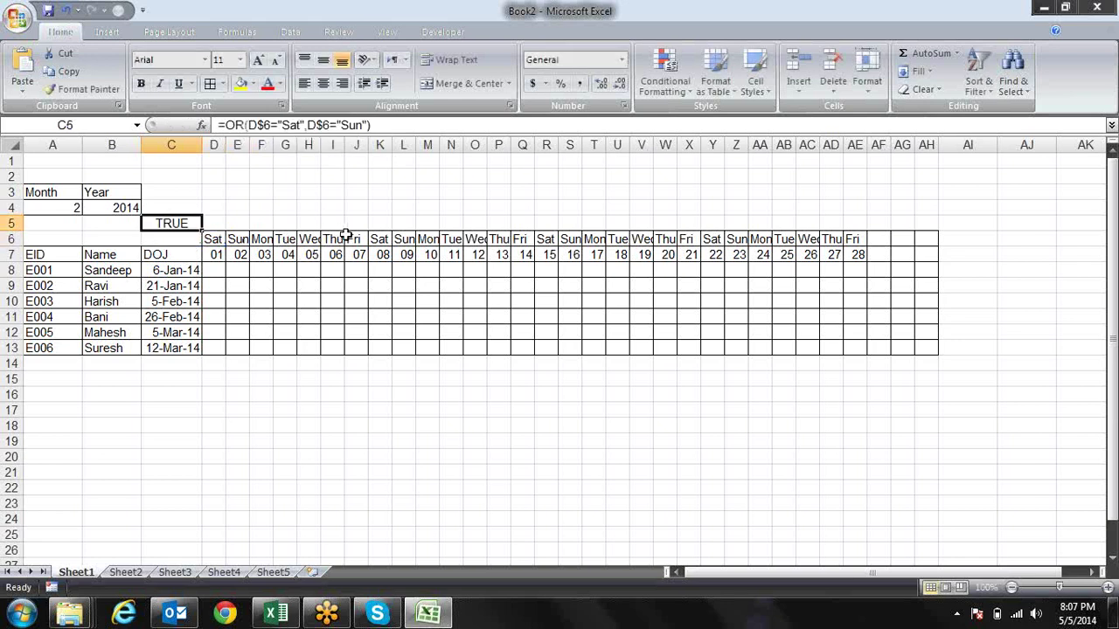
pyautogui.moveTo(387, 124); pyautogui.dragTo(201, 126)
pyautogui.hotkey('ctrl', 'c')
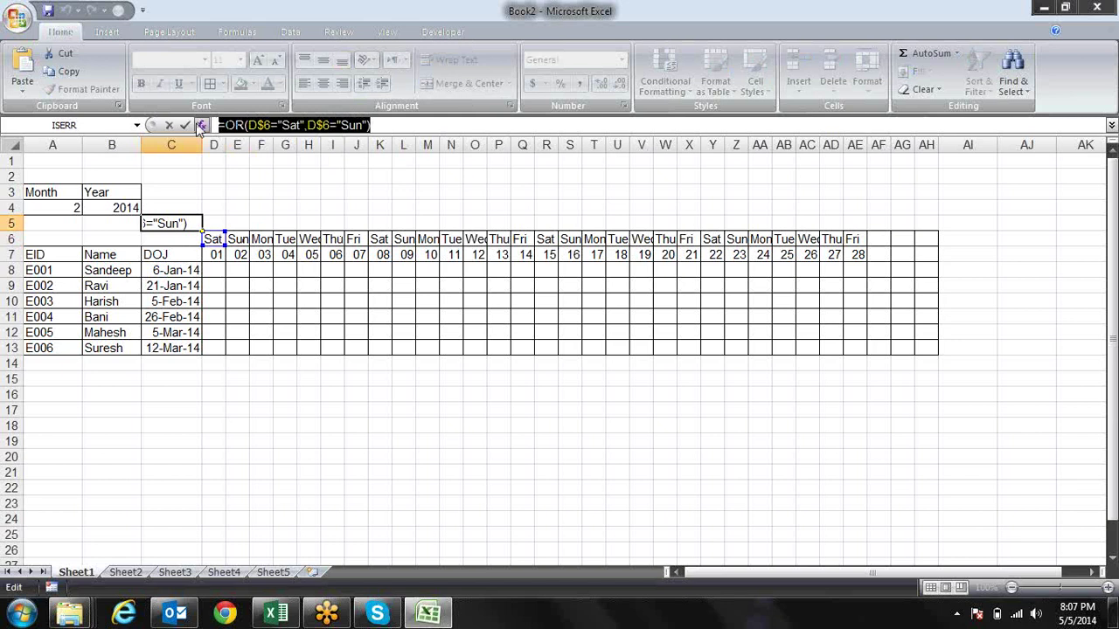
pyautogui.press('Return')
pyautogui.press('Right')
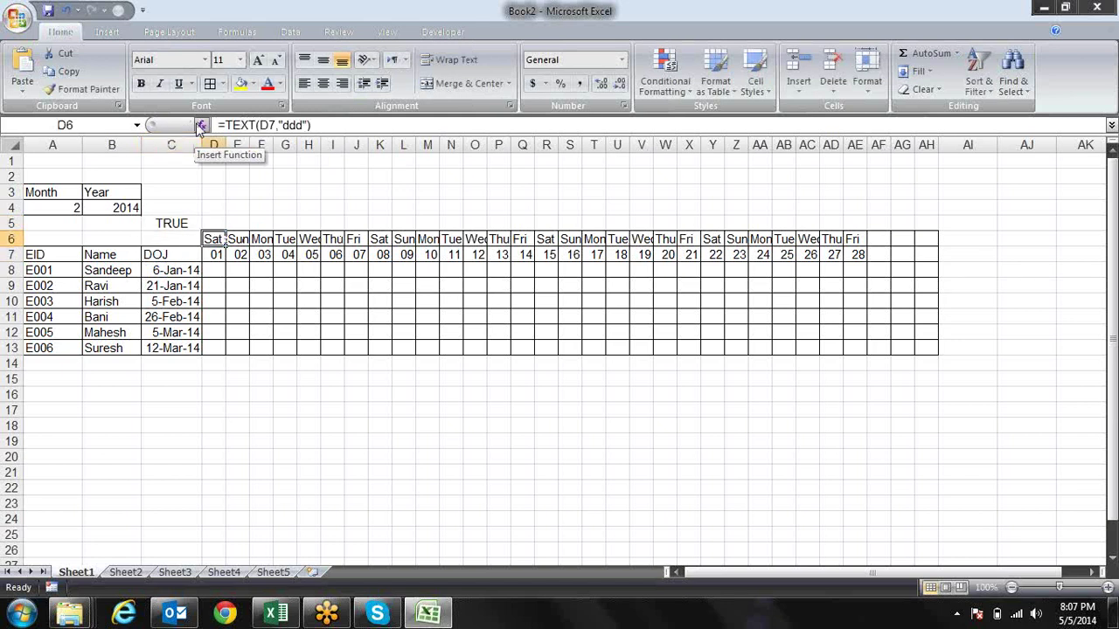
# Step: Create a formula-based conditional formatting rule on D6 using the pasted weekend formula
pyautogui.click(681, 93)
pyautogui.moveTo(694, 263)
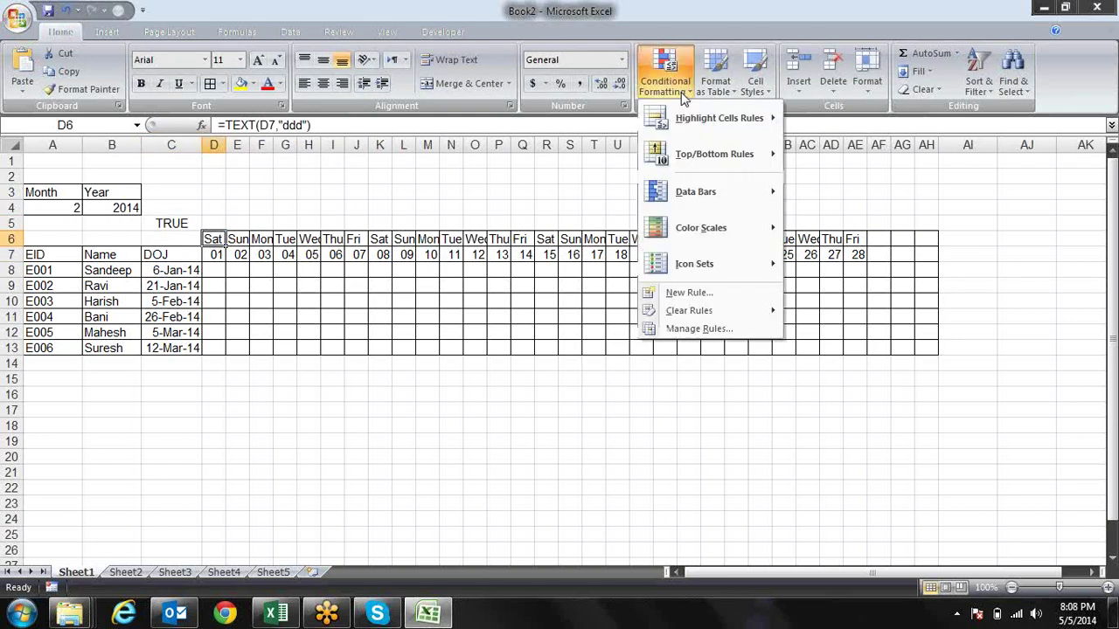
pyautogui.click(687, 293)
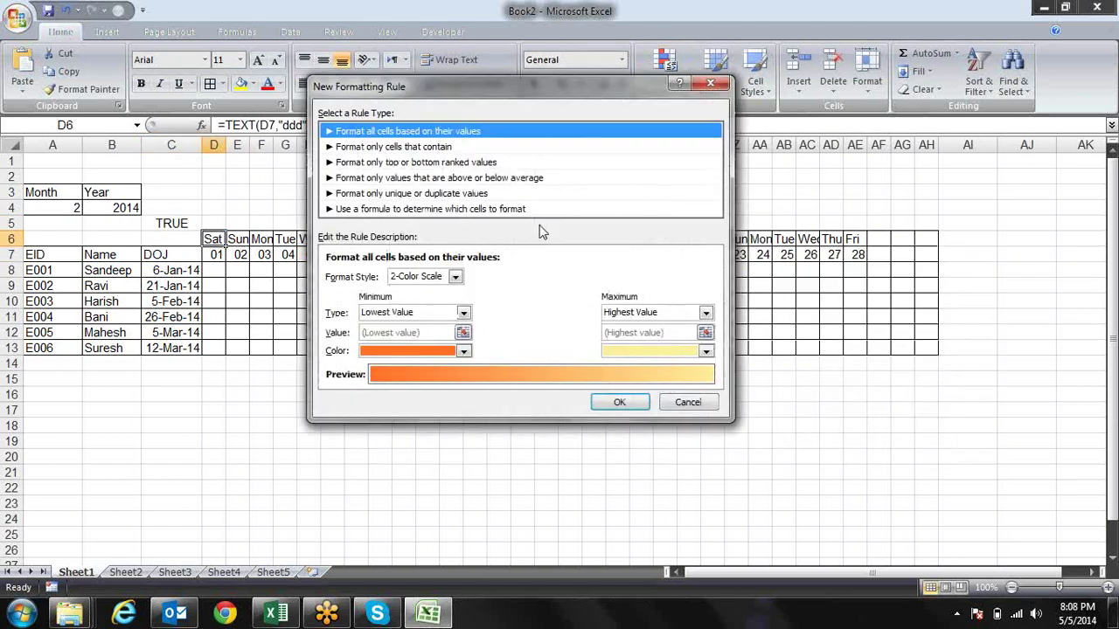
pyautogui.click(507, 210)
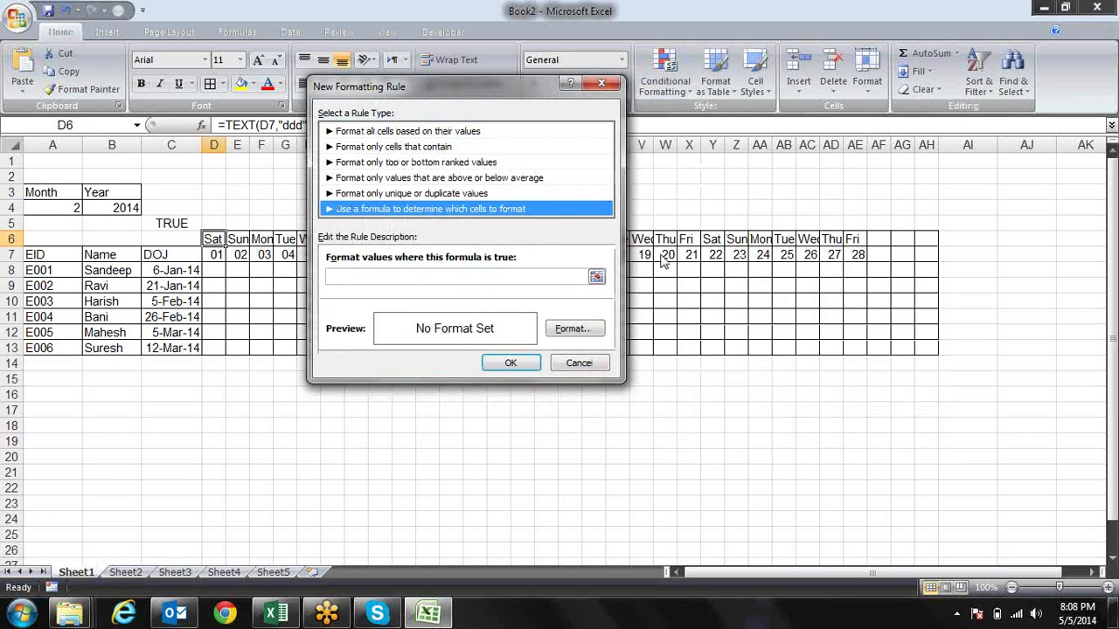
pyautogui.click(543, 278)
pyautogui.hotkey('ctrl', 'v')
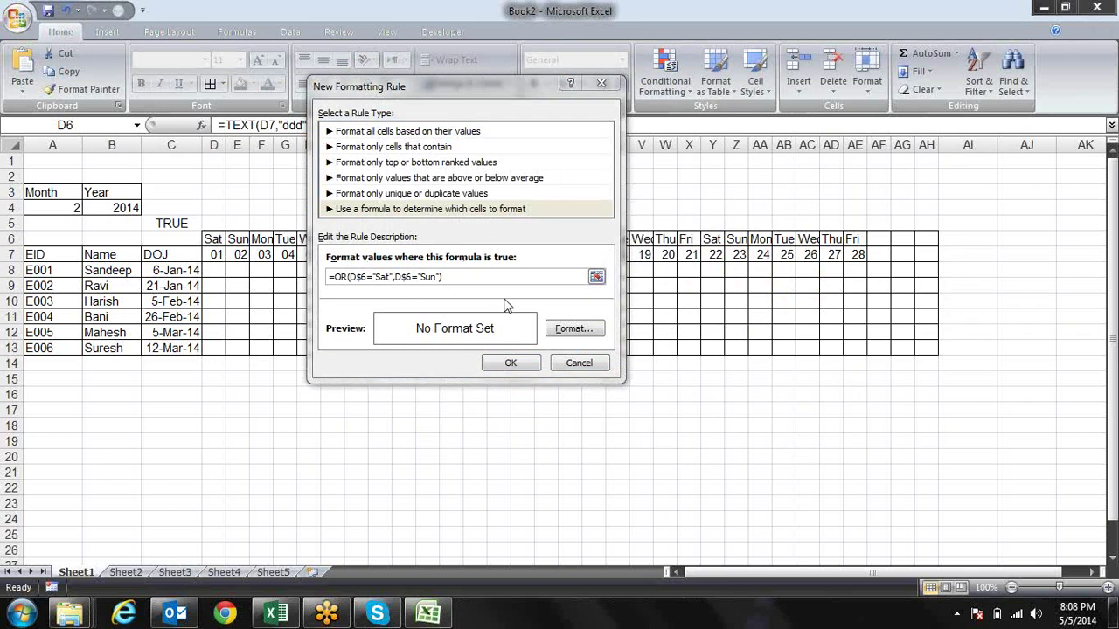
pyautogui.click(508, 364)
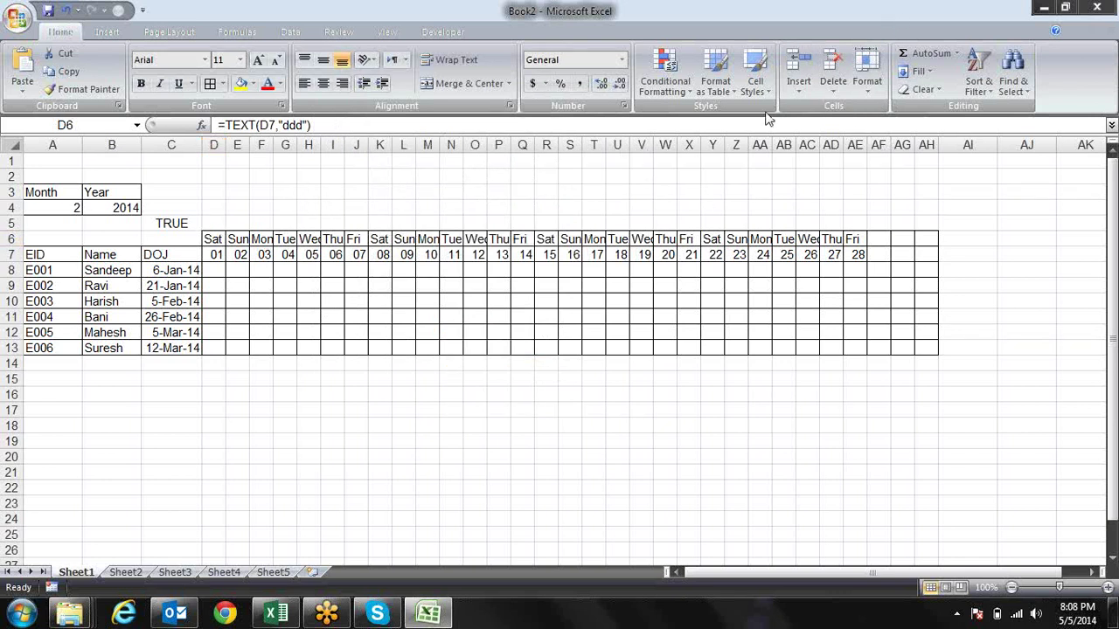
# Step: Edit the weekend rule in Manage Rules to use a yellow fill
pyautogui.click(669, 91)
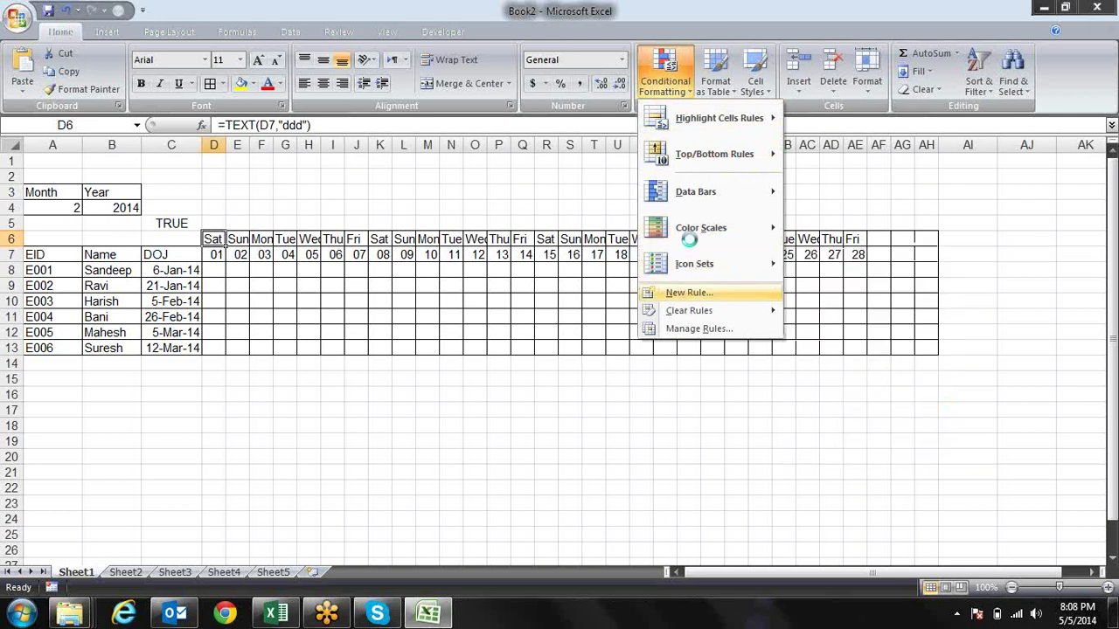
pyautogui.click(685, 92)
pyautogui.click(685, 92)
pyautogui.click(713, 336)
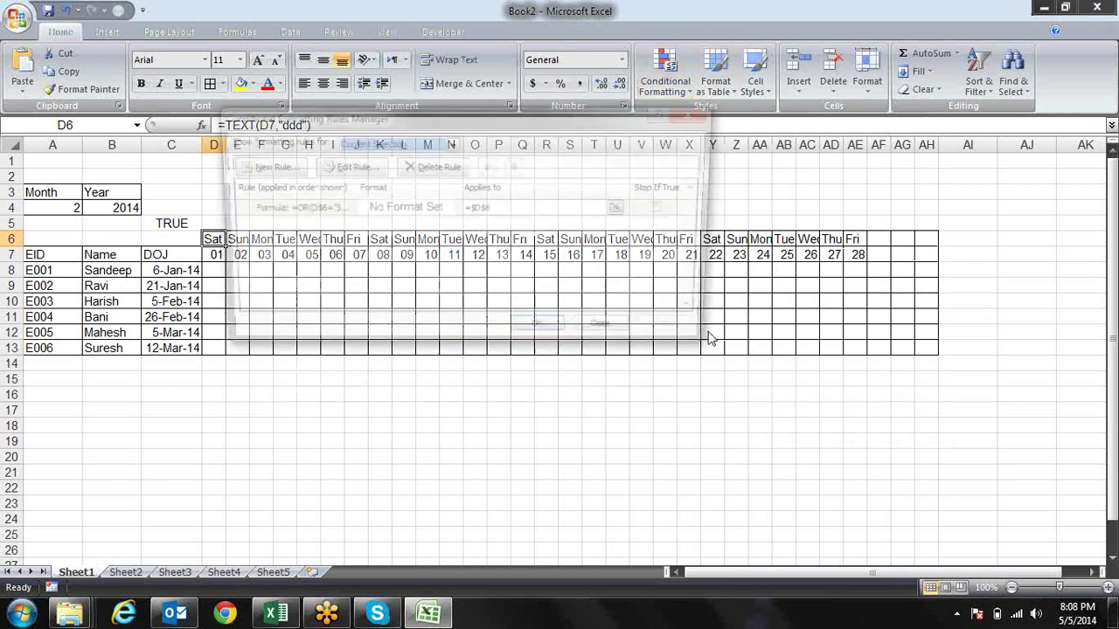
pyautogui.doubleClick(412, 200)
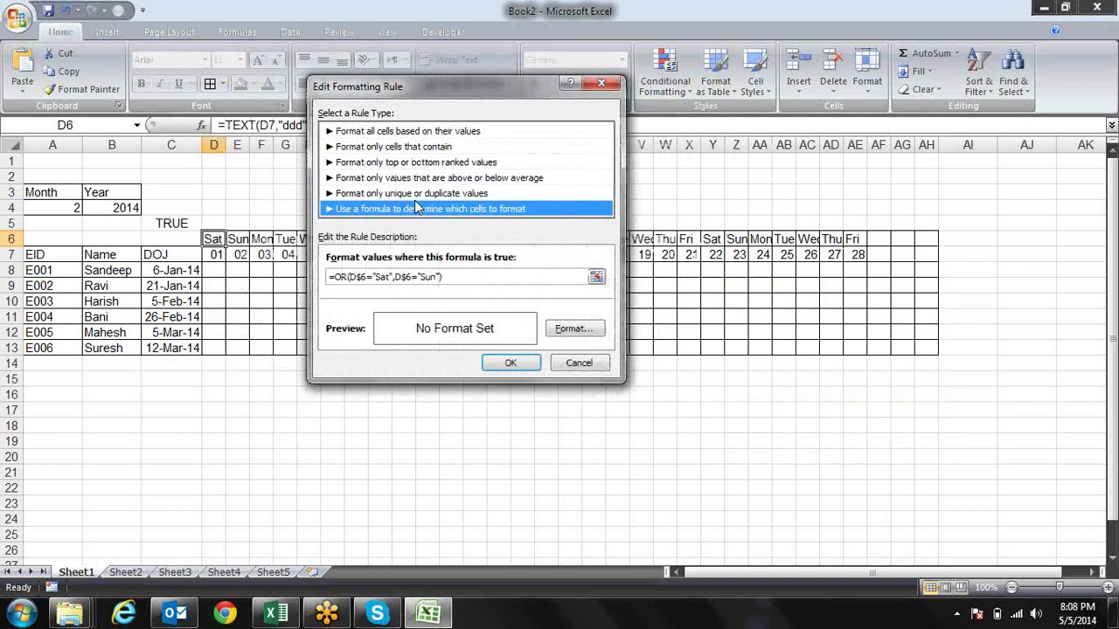
pyautogui.click(575, 329)
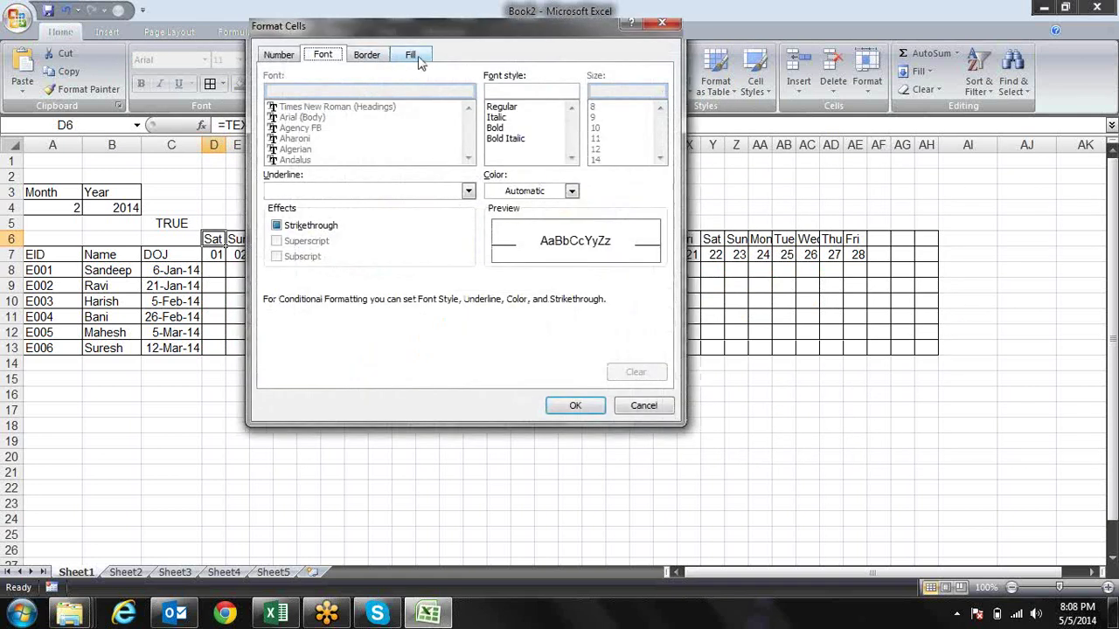
pyautogui.click(417, 58)
pyautogui.click(324, 216)
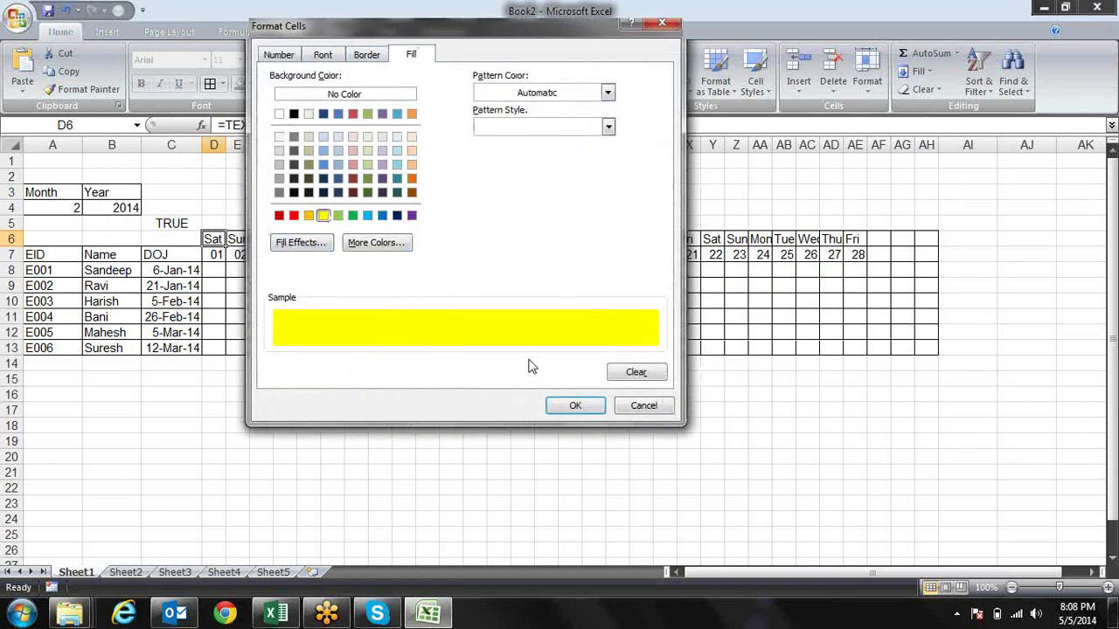
pyautogui.click(574, 407)
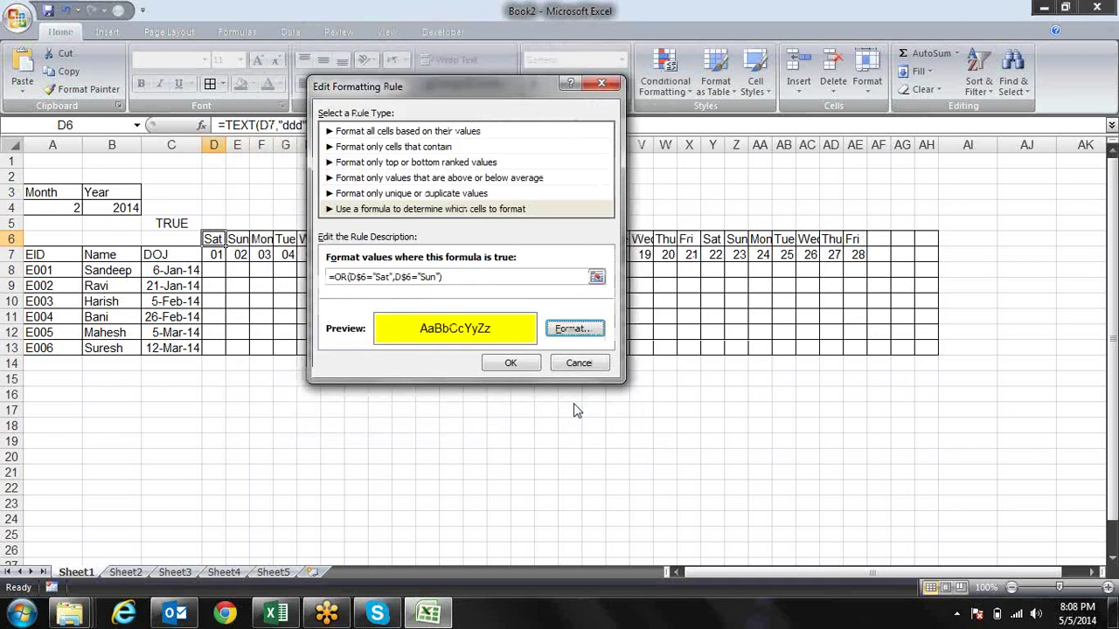
pyautogui.click(487, 365)
pyautogui.click(666, 337)
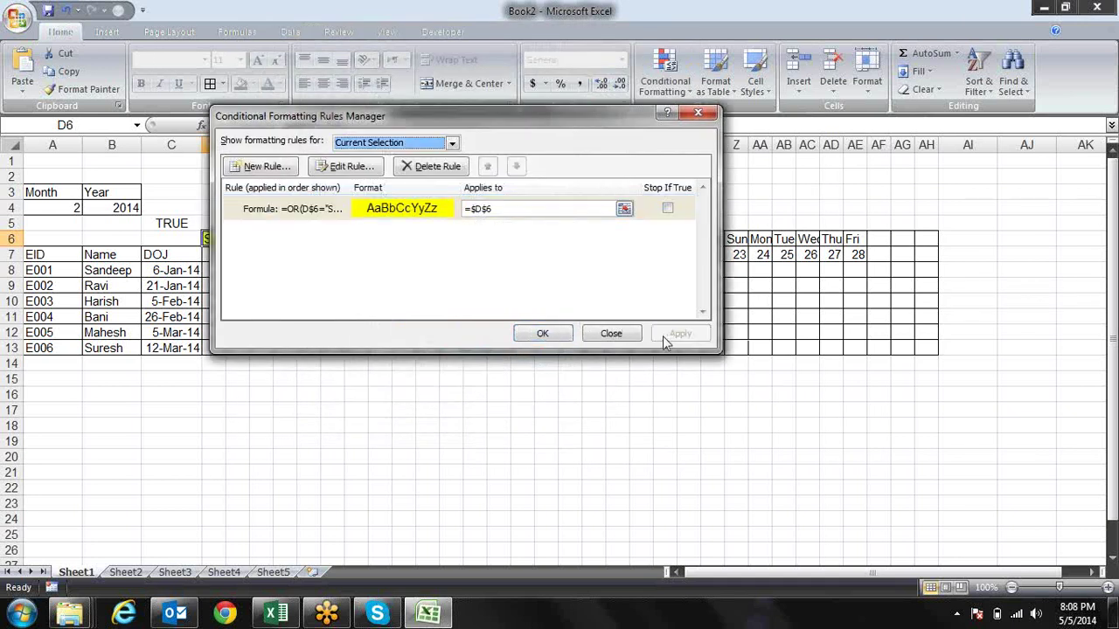
pyautogui.click(543, 334)
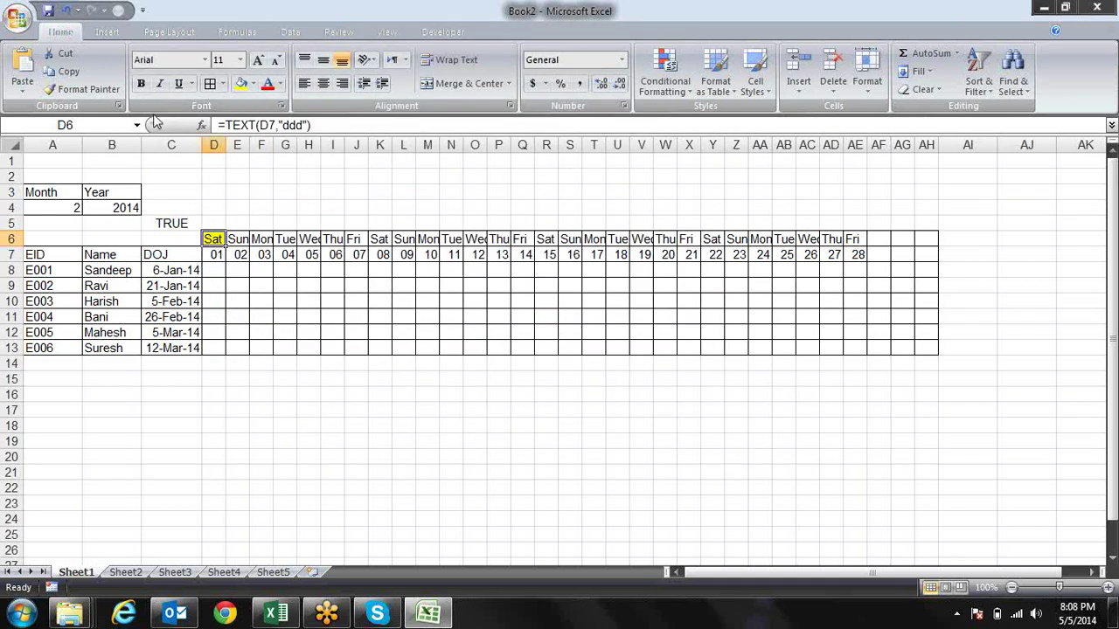
# Step: Use Format Painter to copy D6's yellow weekend rule onto D6:AH13
pyautogui.click(83, 89)
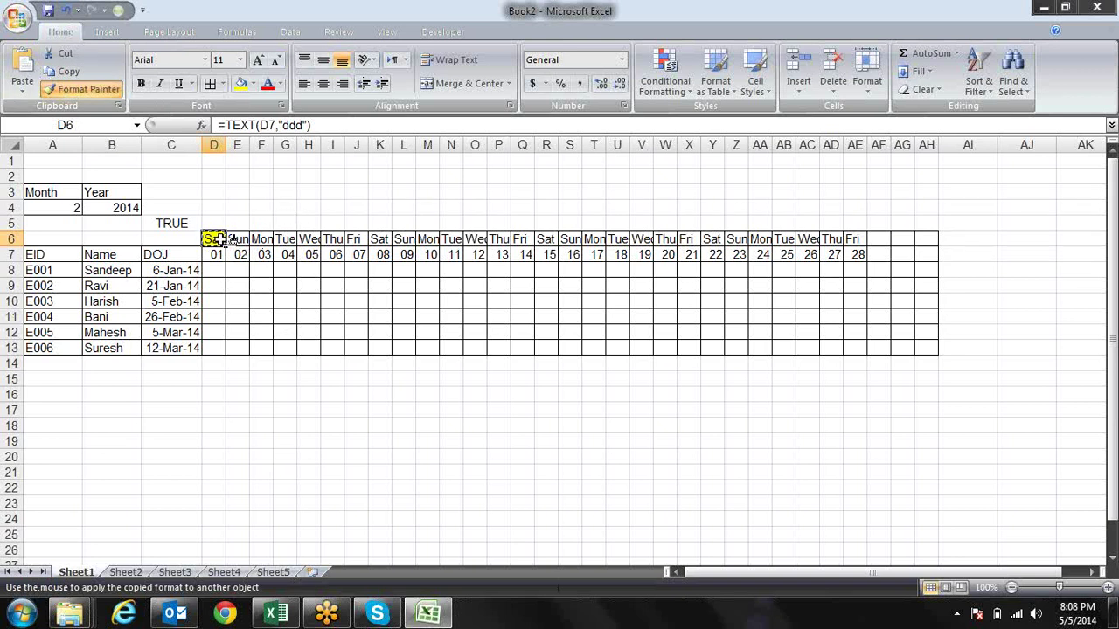
pyautogui.moveTo(216, 239); pyautogui.dragTo(930, 347)
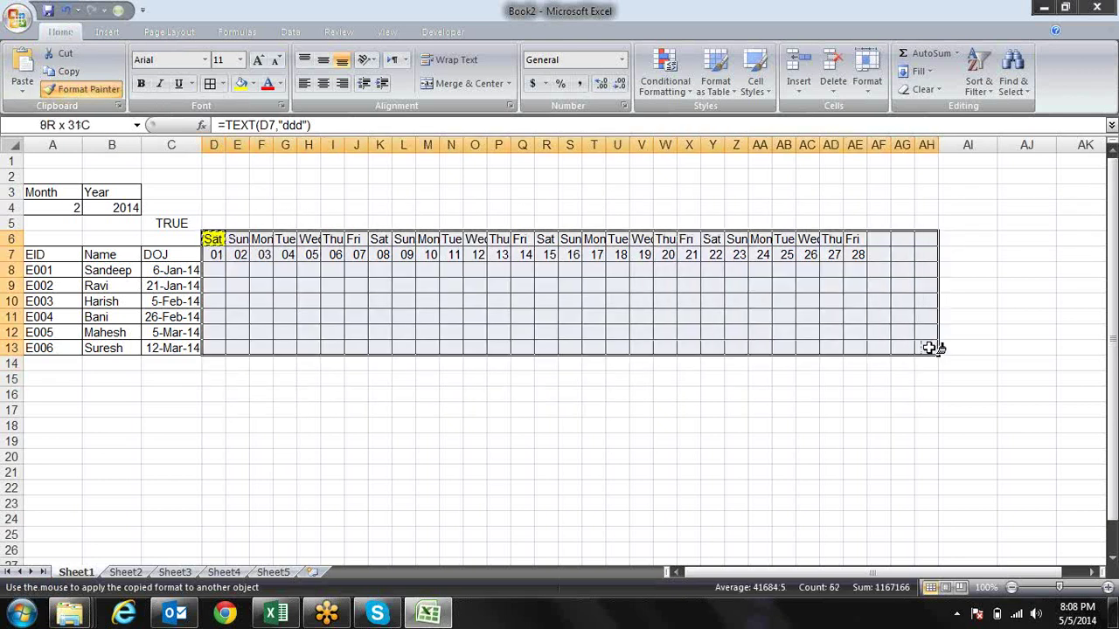
pyautogui.moveTo(930, 346); pyautogui.dragTo(930, 346)
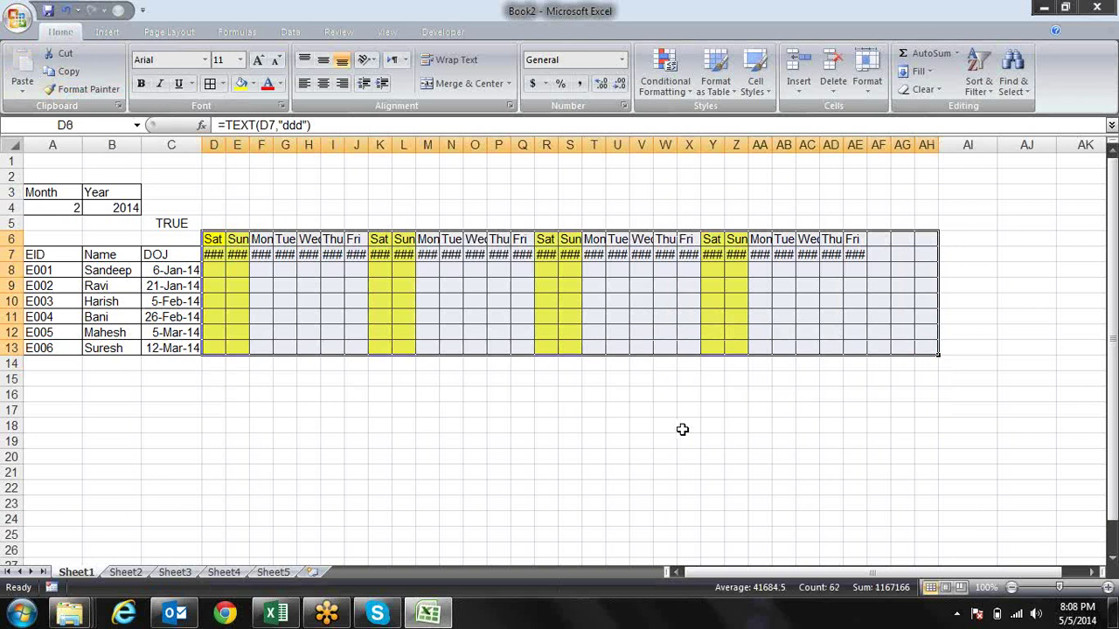
pyautogui.click(682, 429)
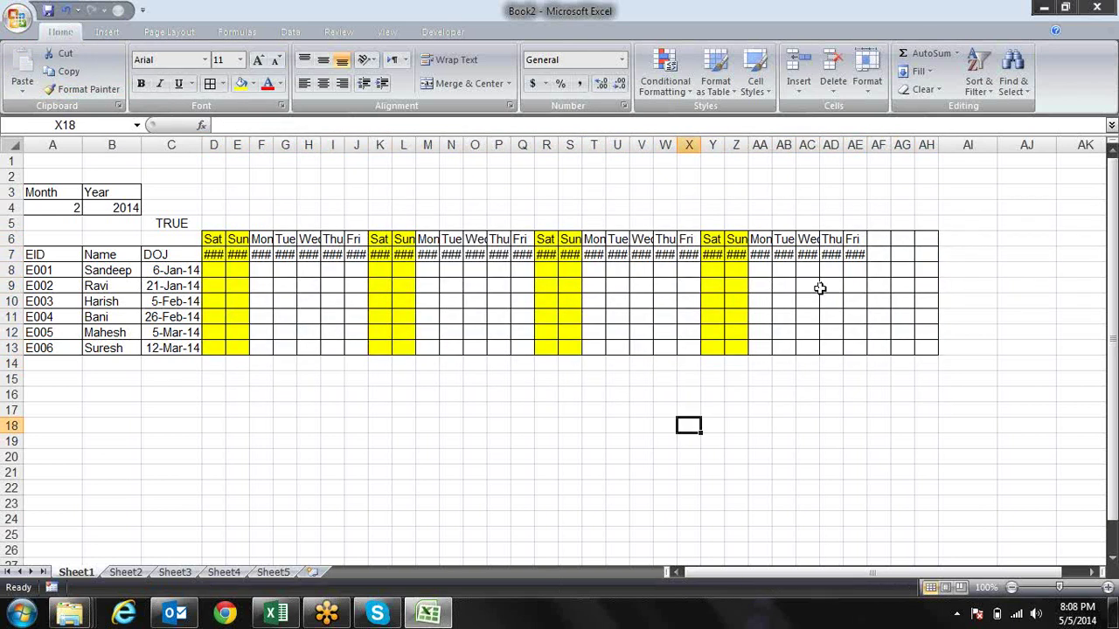
# Step: Apply the custom number format dd to D7:AE7
pyautogui.click(852, 255)
pyautogui.moveTo(852, 255); pyautogui.dragTo(207, 253)
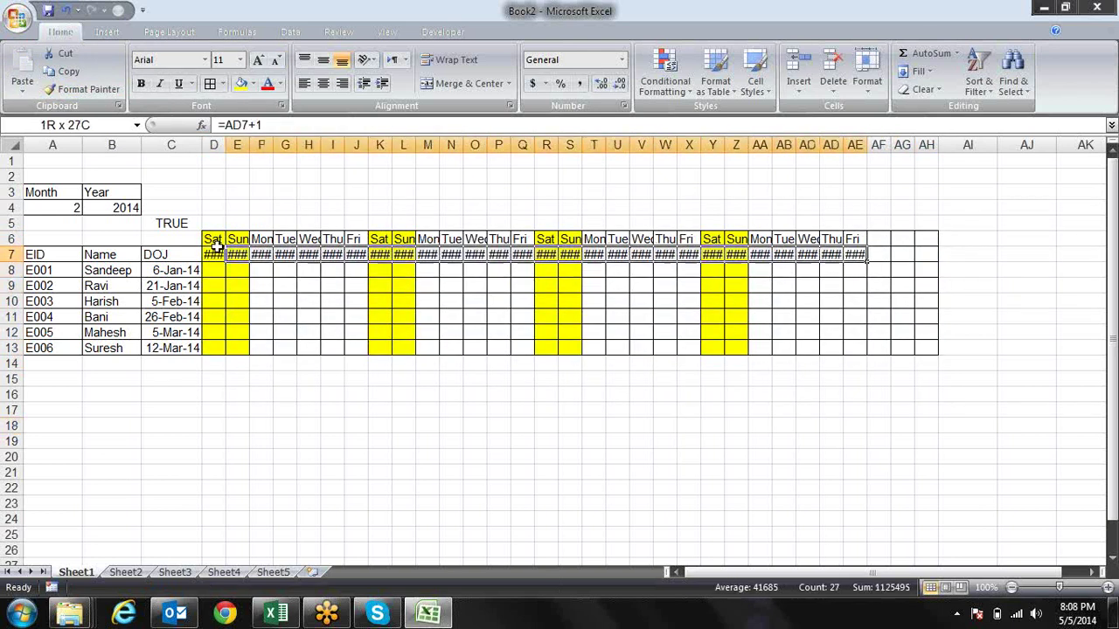
pyautogui.hotkey('ctrl', '1')
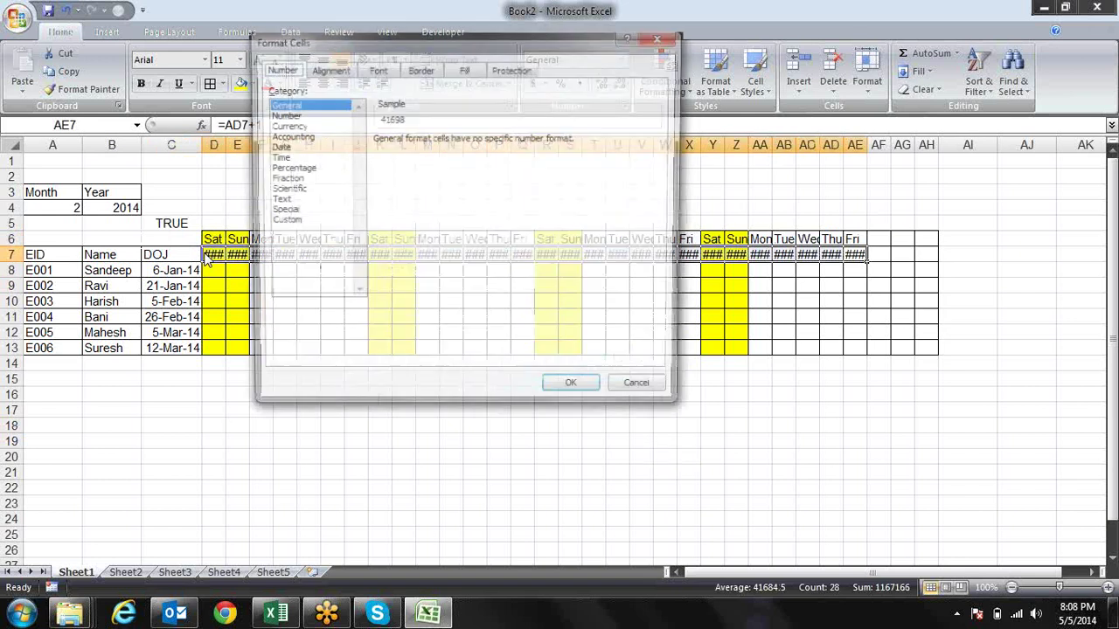
pyautogui.click(282, 221)
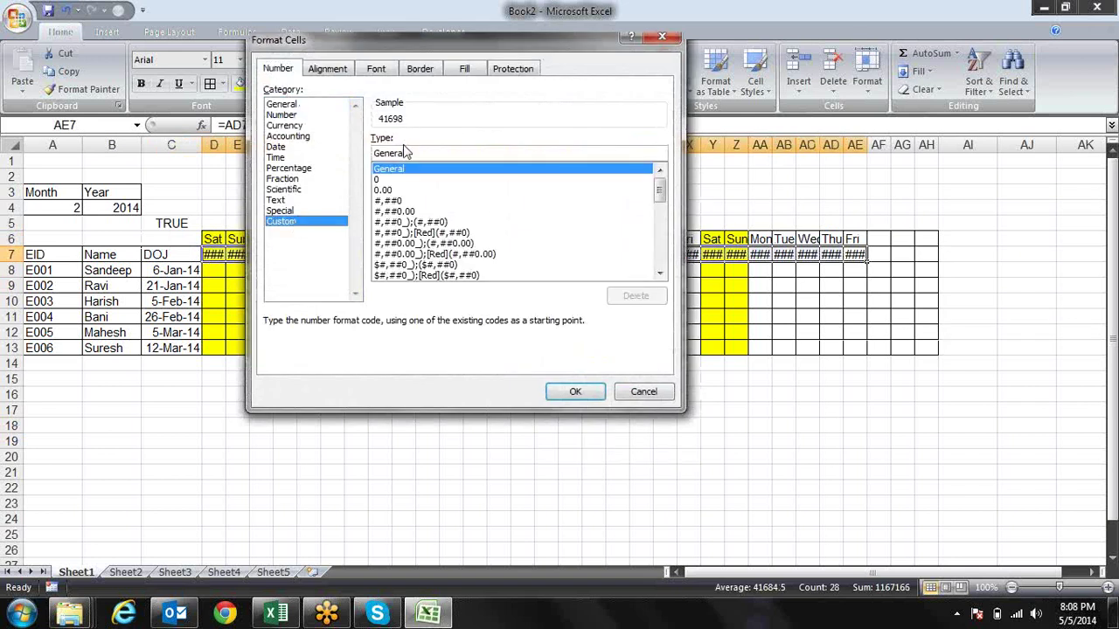
pyautogui.doubleClick(410, 152)
pyautogui.write('dd')
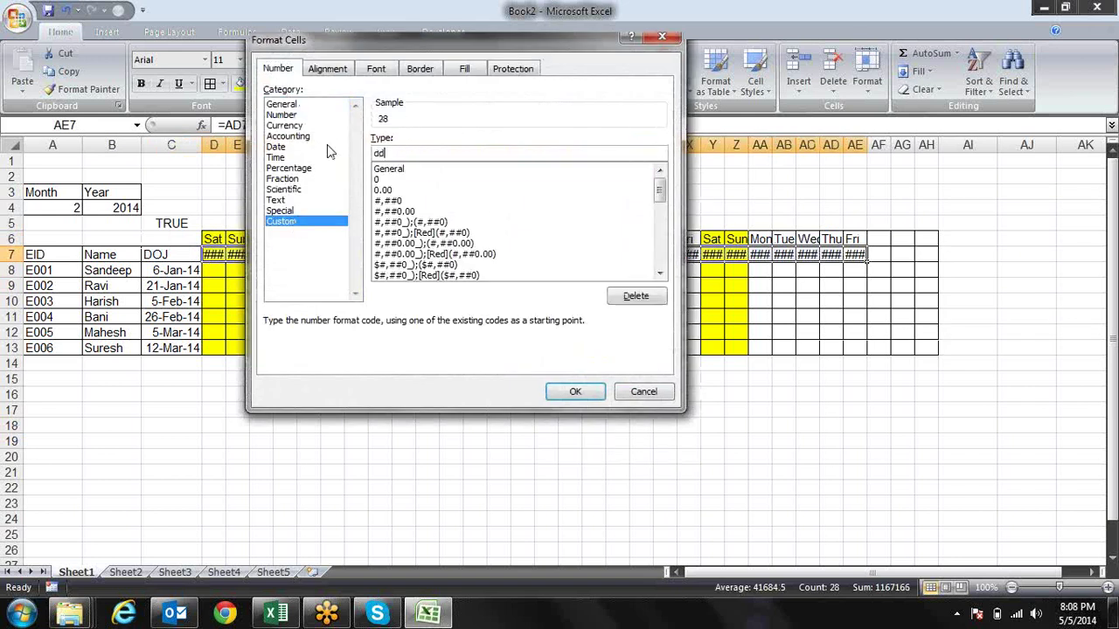
pyautogui.press('Return')
pyautogui.press('Down')
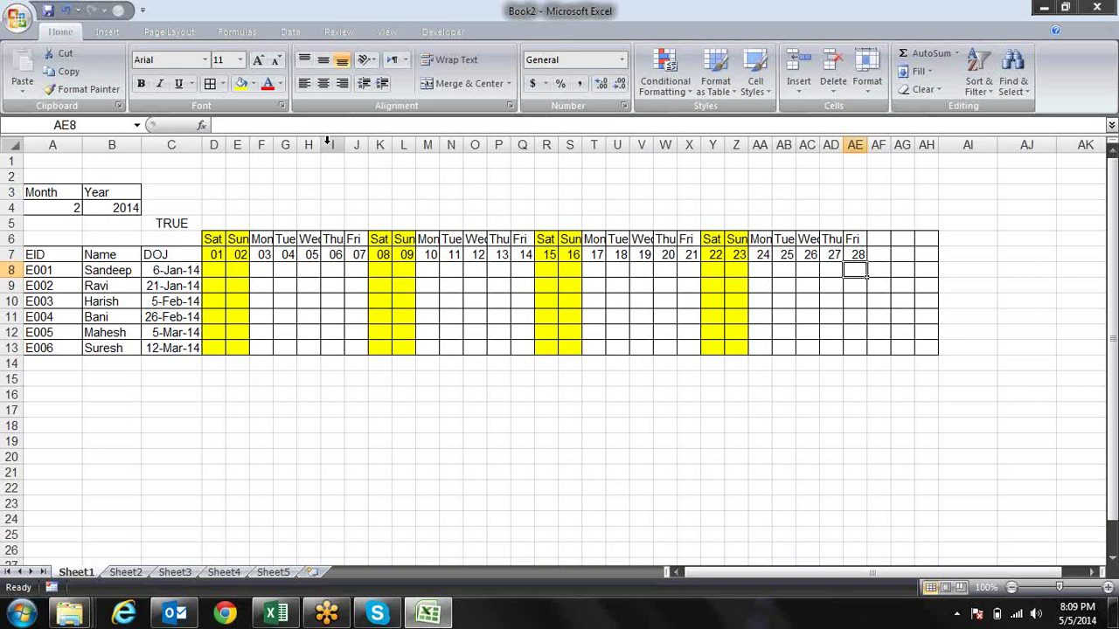
# Step: Try months 3, 5, 8 and 9 in the A4 dropdown to check the grid
pyautogui.click(78, 201)
pyautogui.click(90, 208)
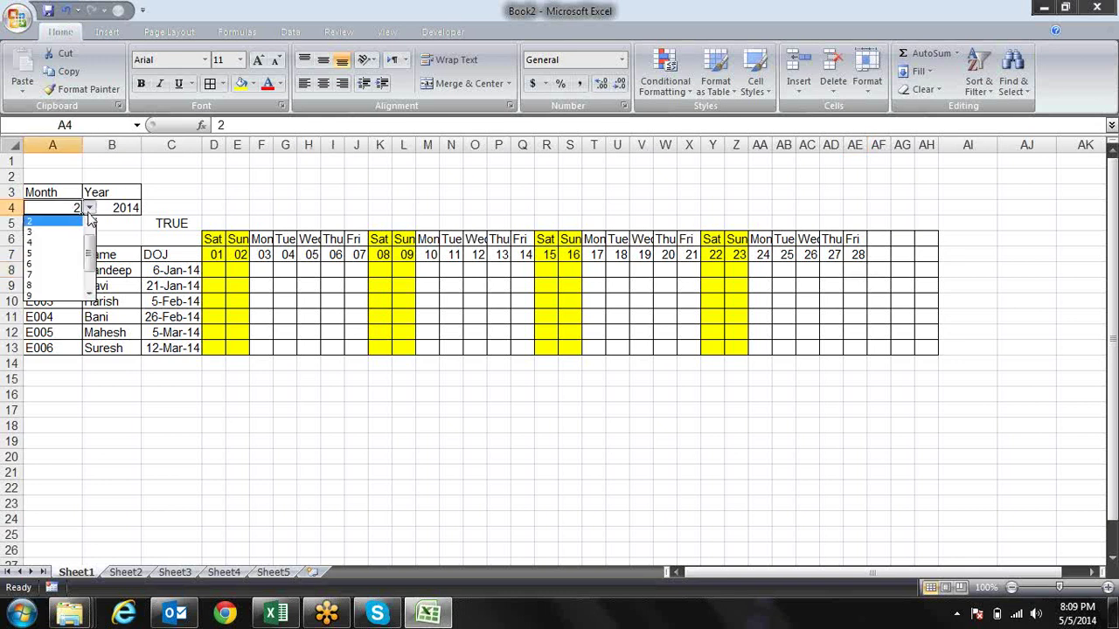
pyautogui.click(70, 238)
pyautogui.click(91, 208)
pyautogui.click(68, 241)
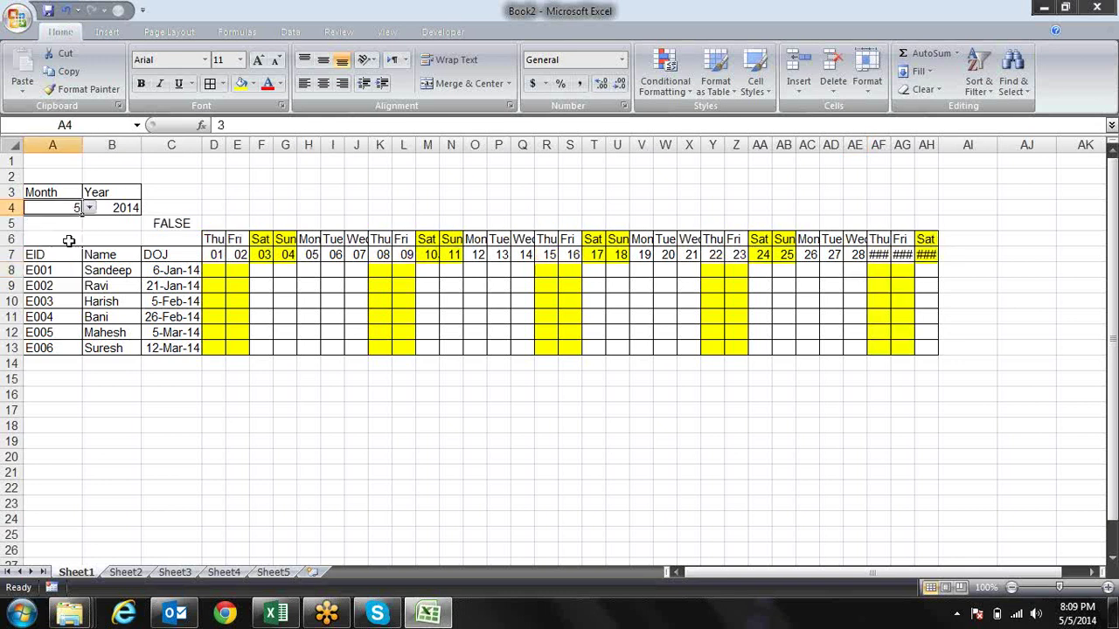
pyautogui.click(88, 210)
pyautogui.click(64, 254)
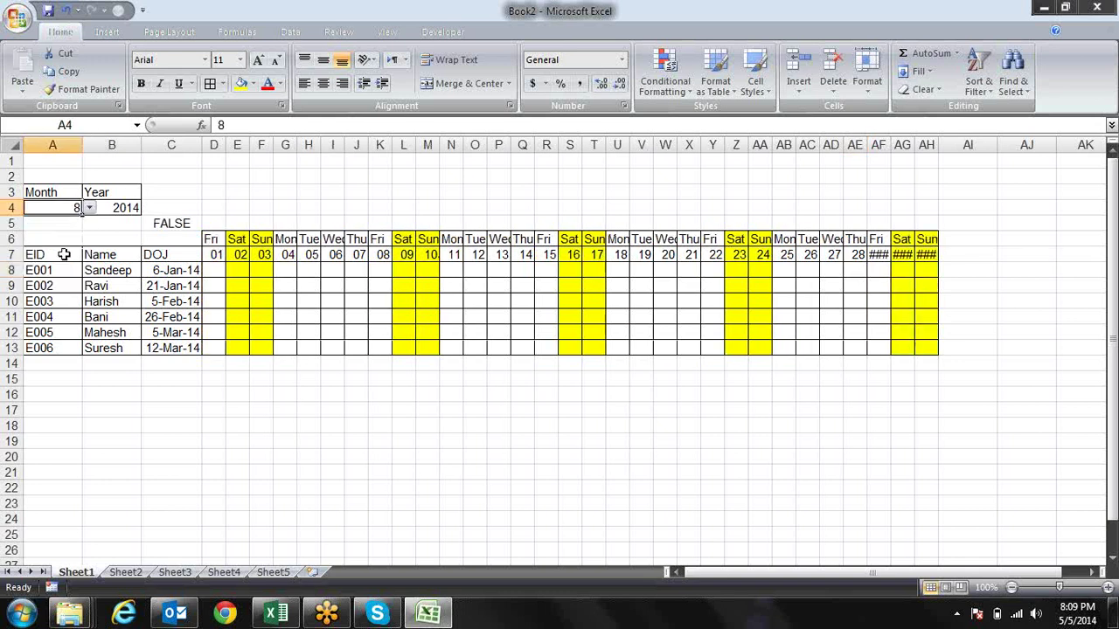
pyautogui.click(89, 209)
pyautogui.click(64, 264)
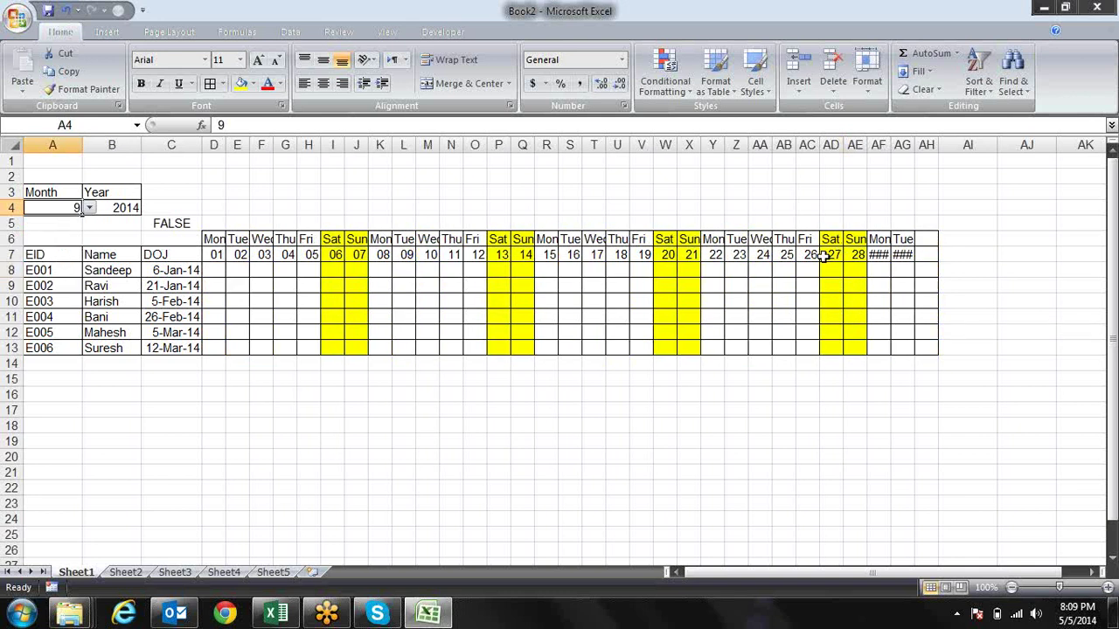
# Step: Copy AE7's dd format onto AF7:AH7 with Format Painter
pyautogui.click(855, 254)
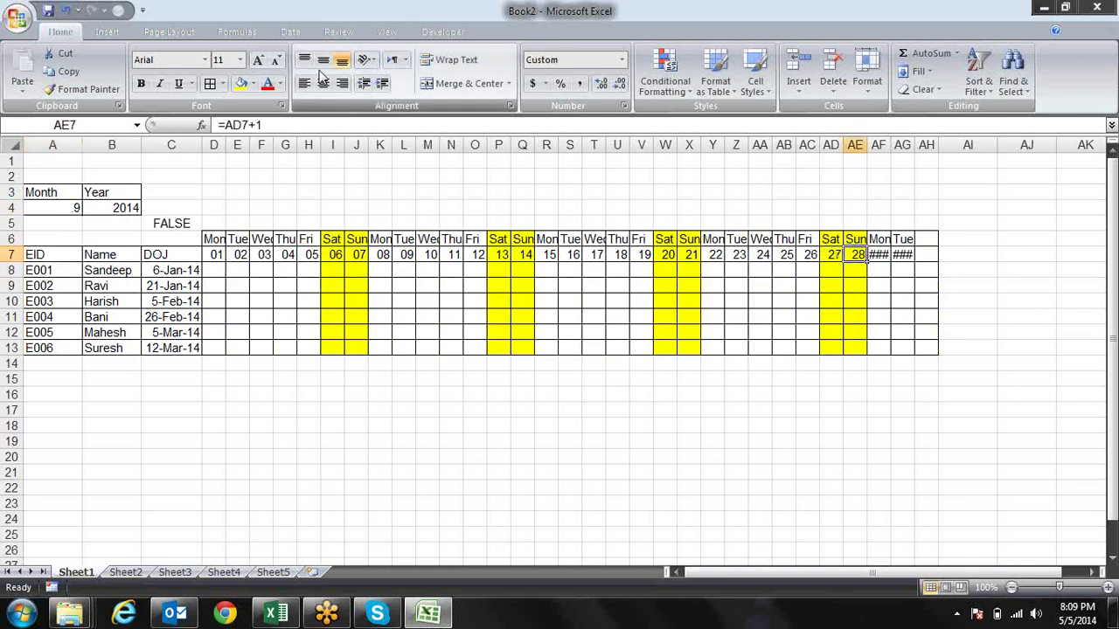
pyautogui.click(88, 89)
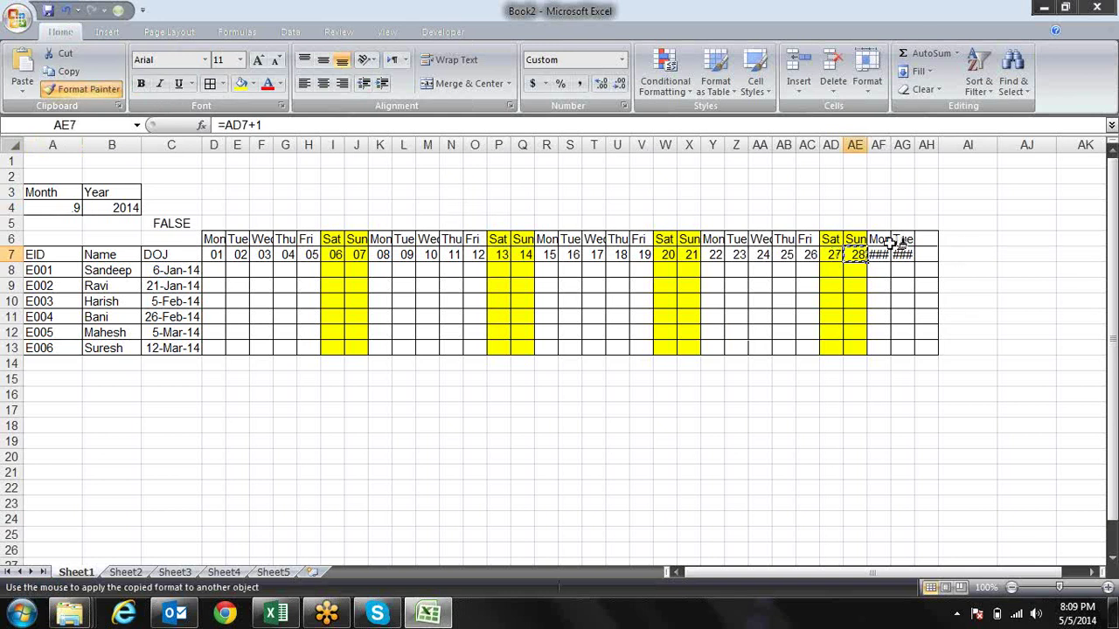
pyautogui.click(884, 253)
pyautogui.moveTo(884, 253); pyautogui.dragTo(927, 254)
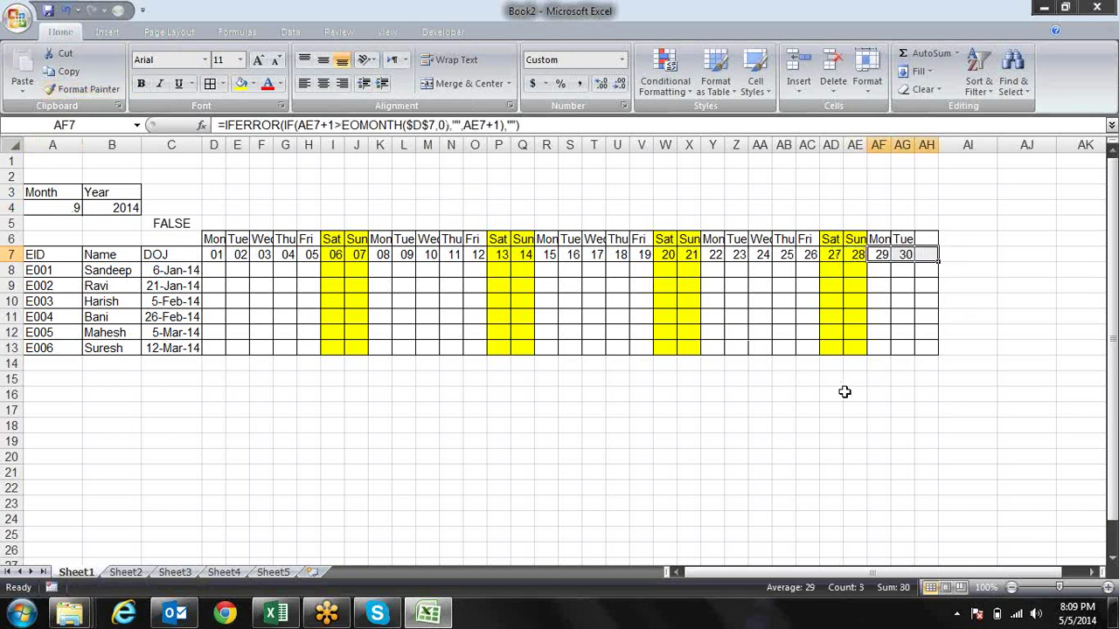
pyautogui.click(822, 392)
pyautogui.moveTo(817, 389); pyautogui.dragTo(804, 391)
# Step: Switch A4 to month 6, then back to month 9
pyautogui.click(57, 207)
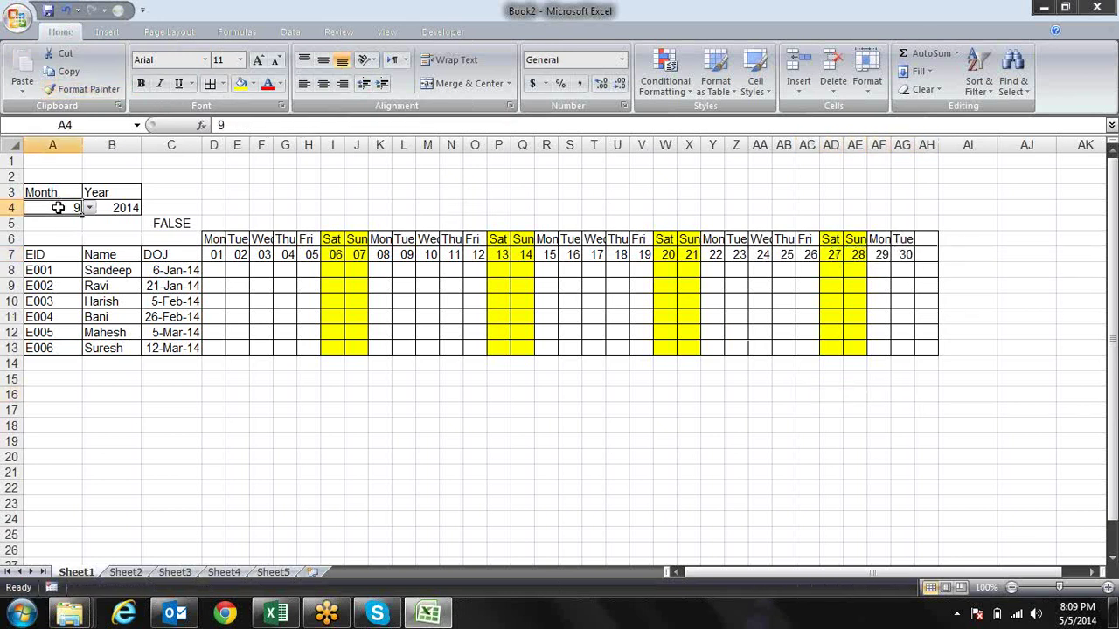
pyautogui.click(89, 208)
pyautogui.click(60, 230)
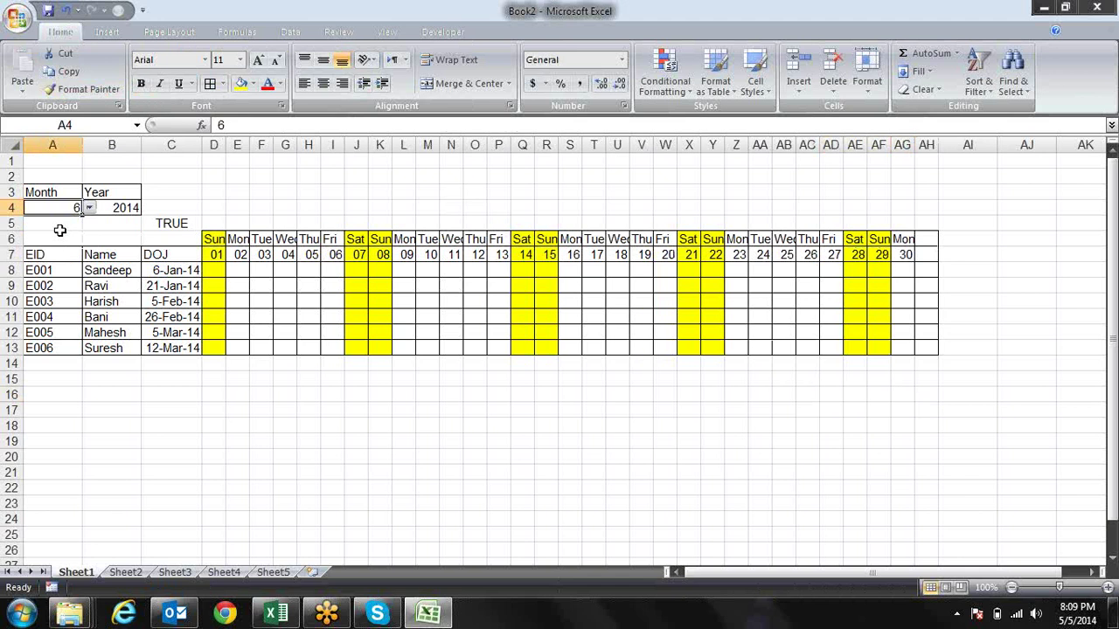
pyautogui.click(90, 208)
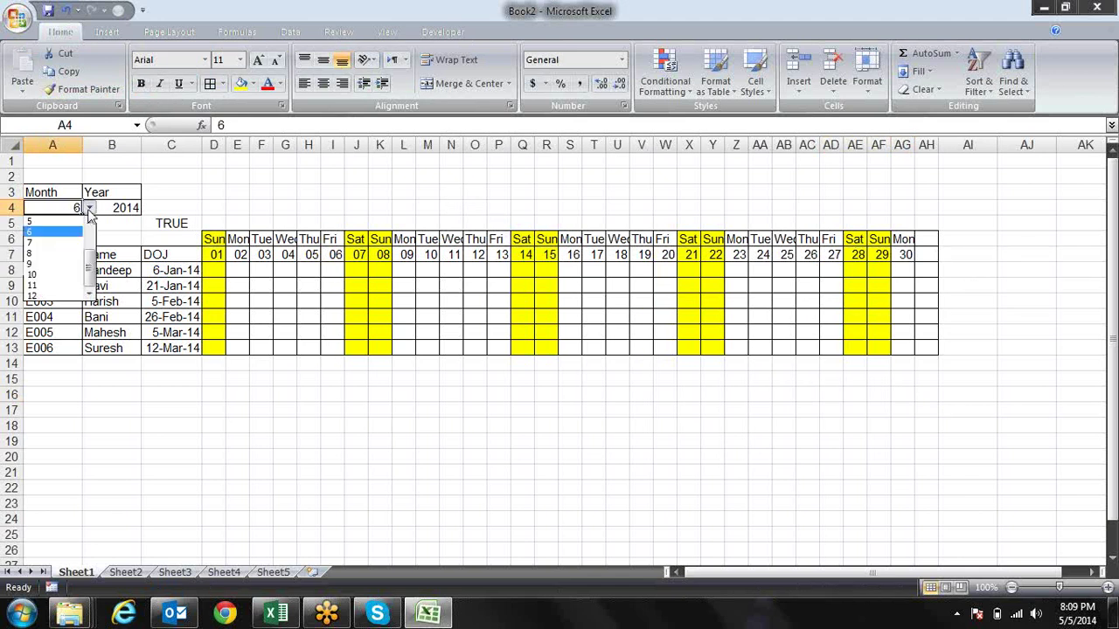
pyautogui.click(56, 255)
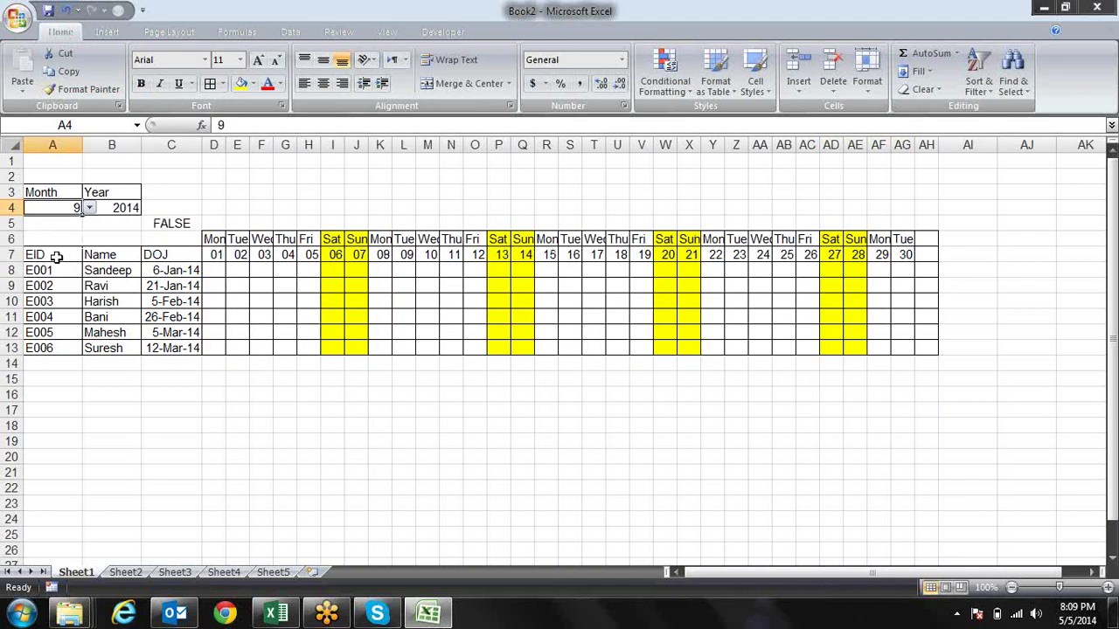
pyautogui.click(122, 572)
pyautogui.write('Ho')
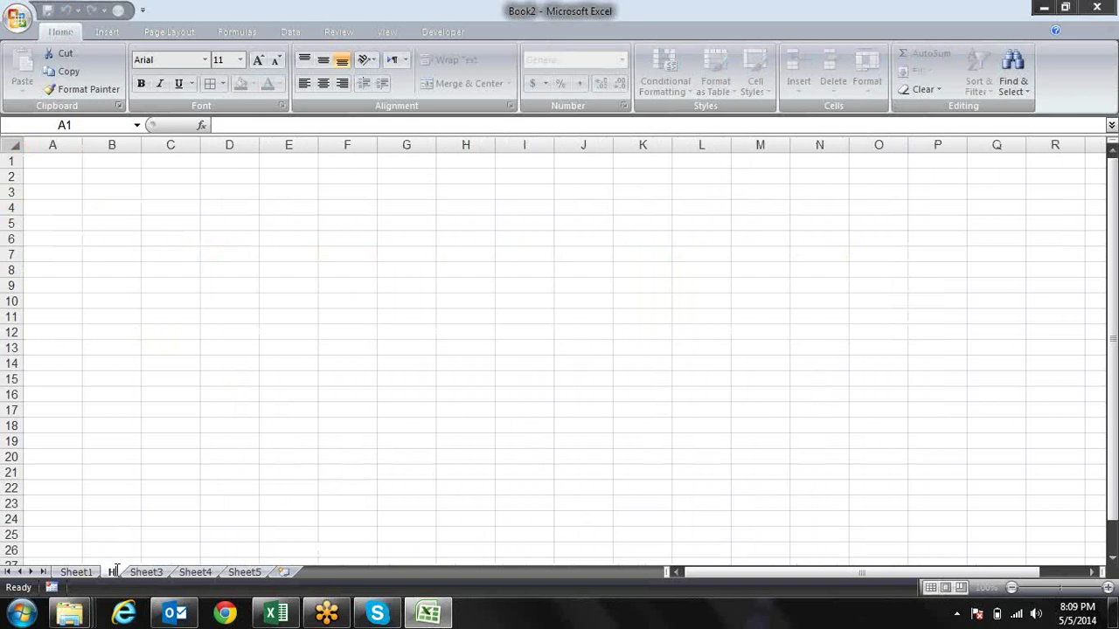
pyautogui.write('liday')
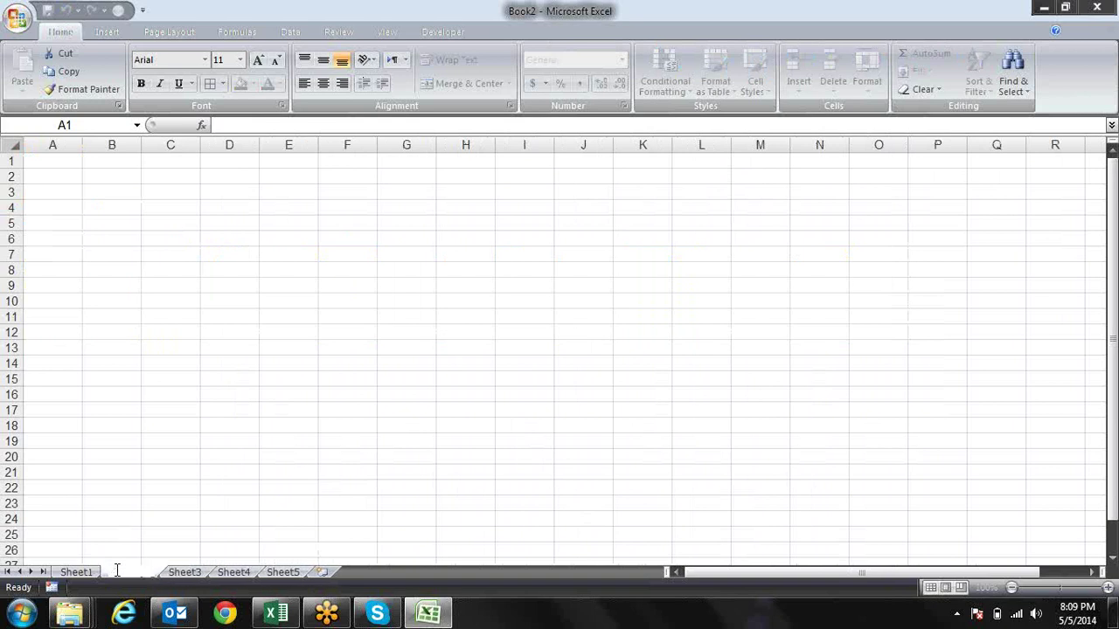
pyautogui.write(' List')
pyautogui.press('Return')
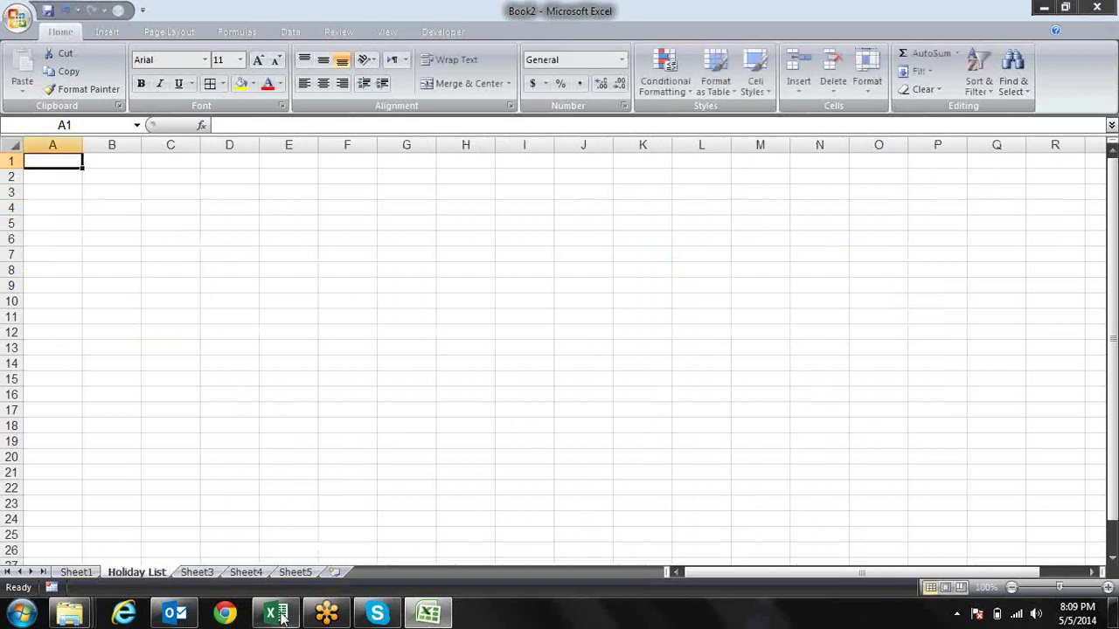
pyautogui.moveTo(275, 613)
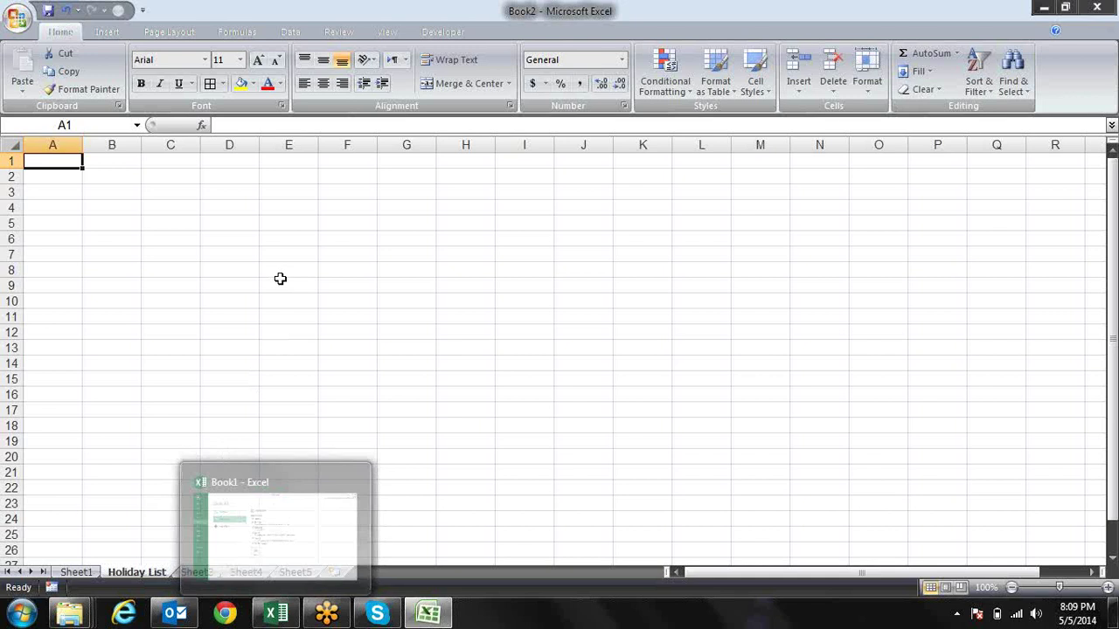
pyautogui.click(288, 160)
pyautogui.click(226, 614)
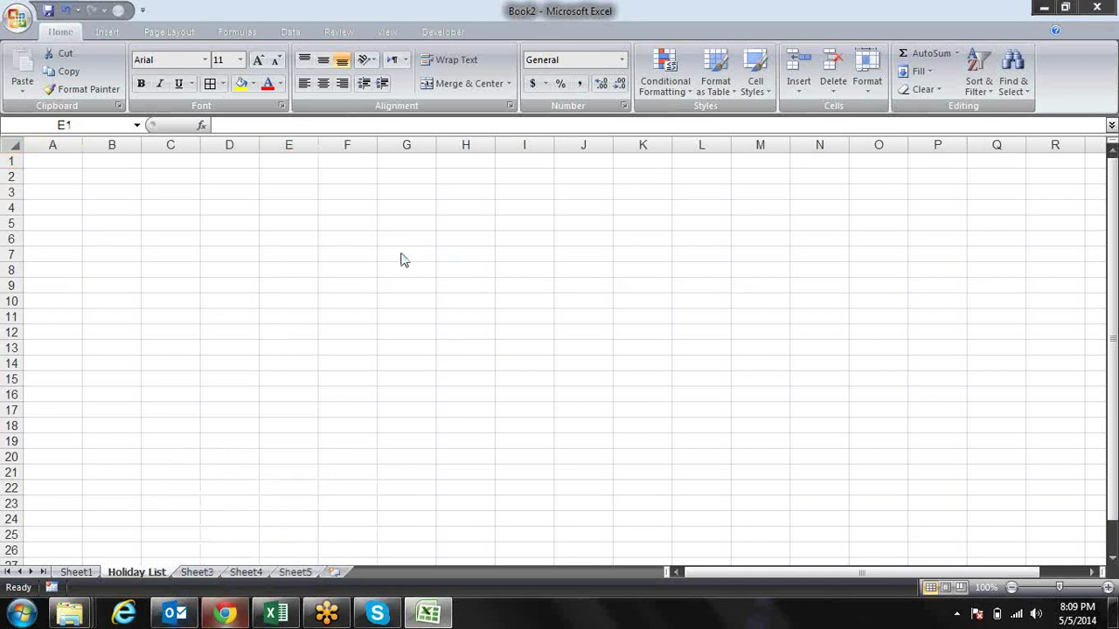
# Step: Search Google for 'holiday list 2014'
pyautogui.write('google.com')
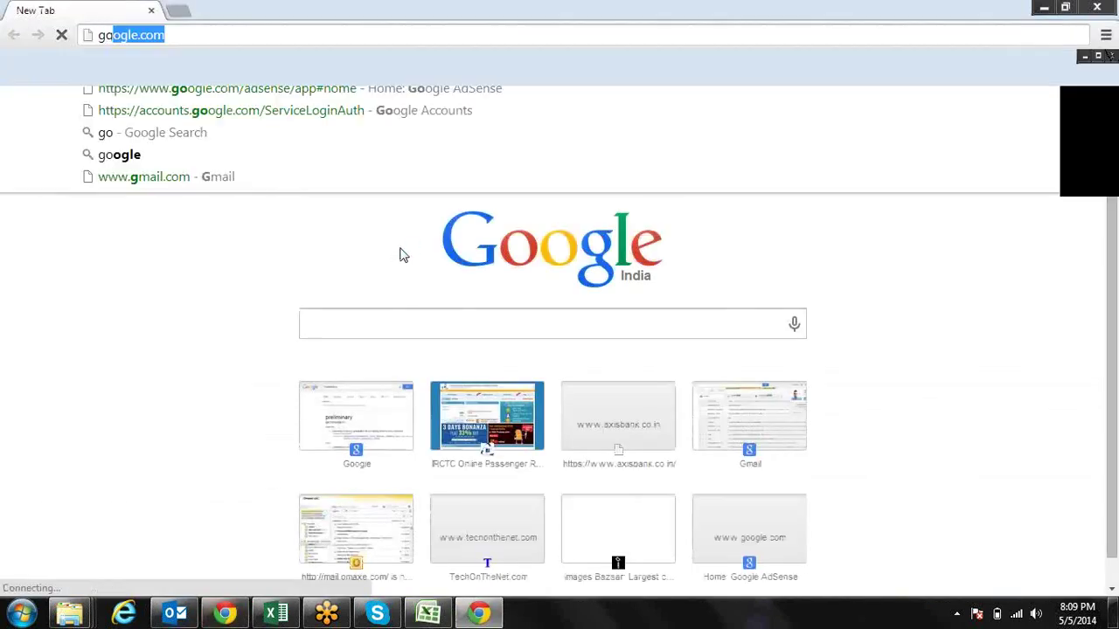
pyautogui.press('Return')
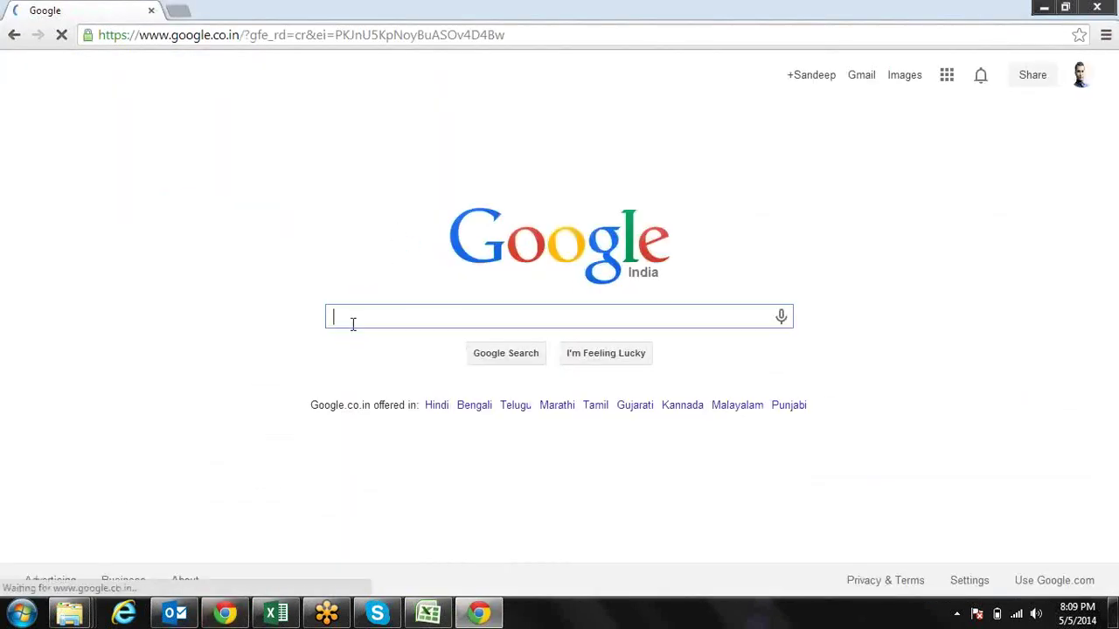
pyautogui.write('holid')
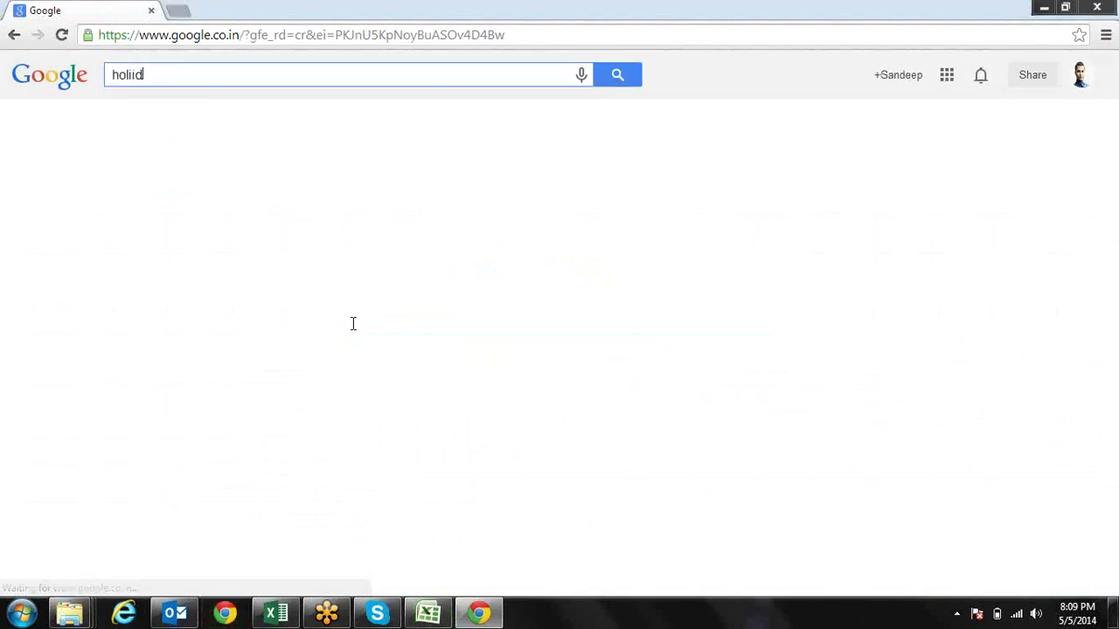
pyautogui.press('BackSpace')
pyautogui.press('BackSpace')
pyautogui.write('iday ')
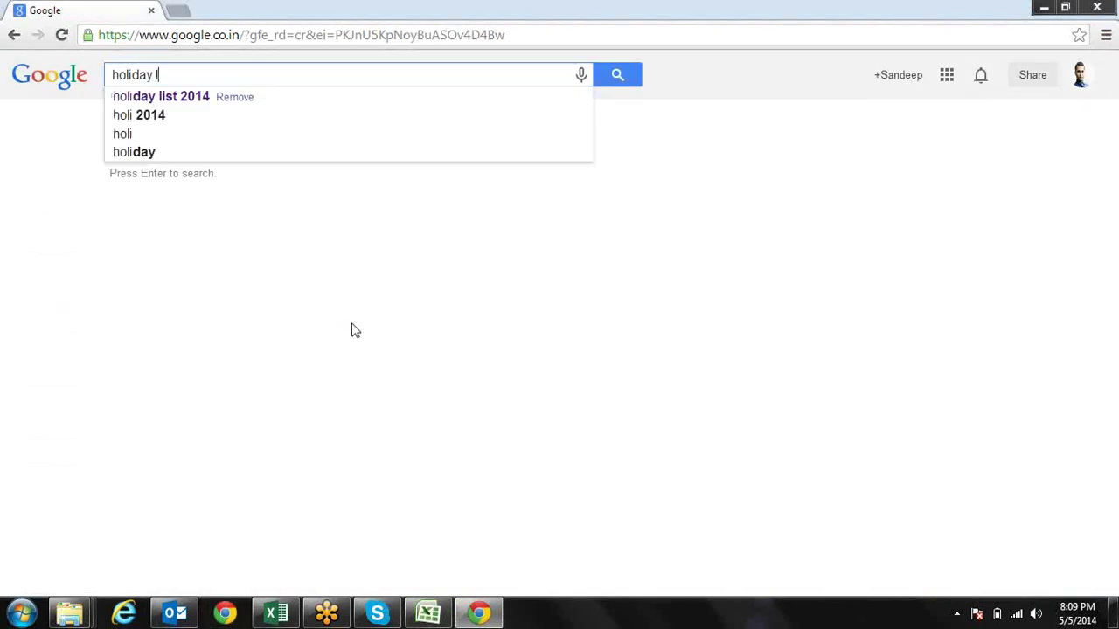
pyautogui.write('list')
pyautogui.press('Down')
pyautogui.press('Return')
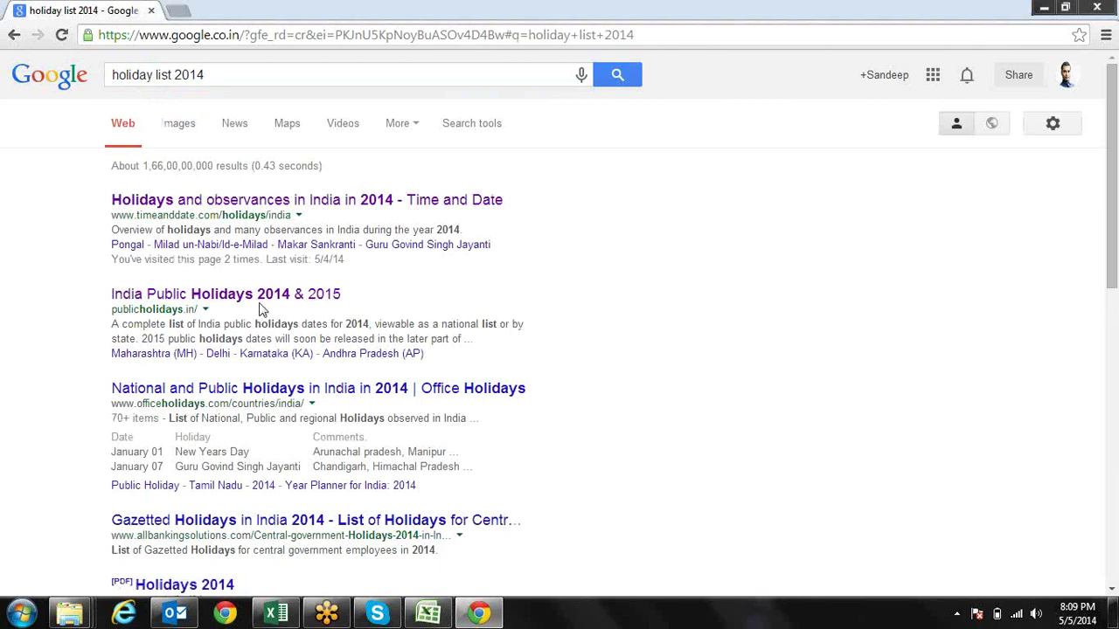
# Step: Browse the Office Holidays India 2014 table, then return to the results
pyautogui.click(260, 393)
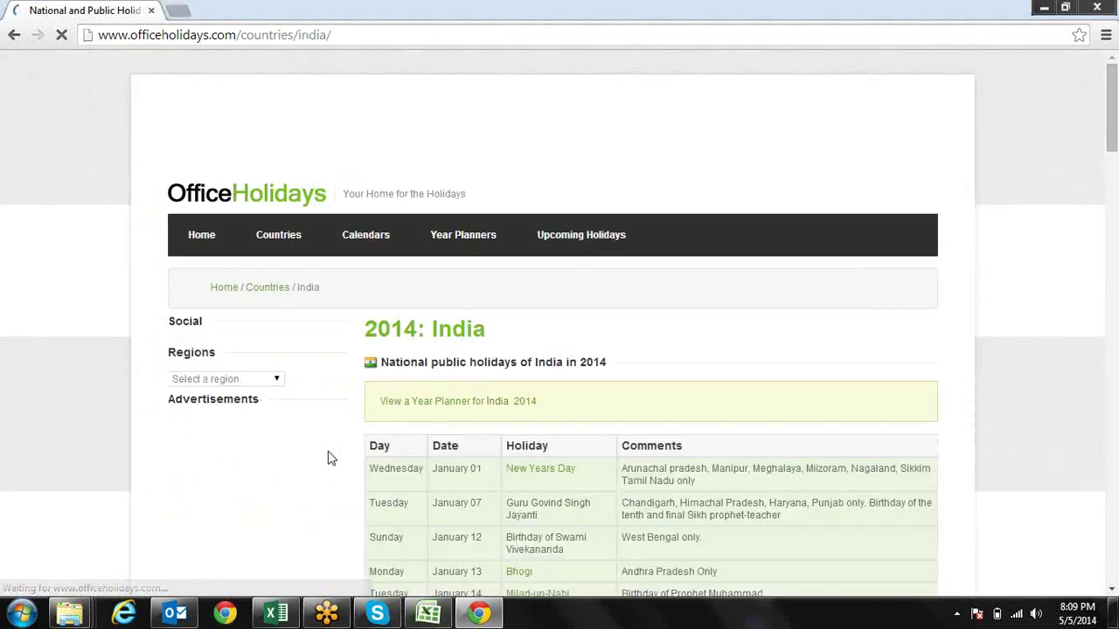
pyautogui.scroll(-1, 319, 472)
pyautogui.scroll(-5, 319, 472)
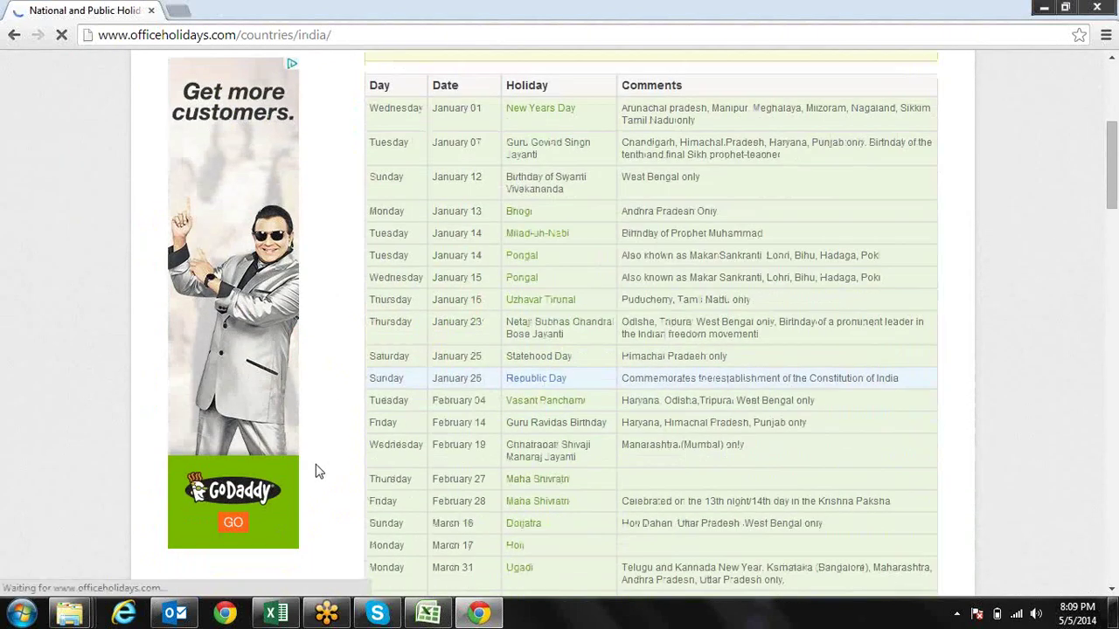
pyautogui.scroll(-1, 319, 472)
pyautogui.scroll(-3, 319, 472)
pyautogui.scroll(-2, 319, 472)
pyautogui.scroll(-8, 319, 472)
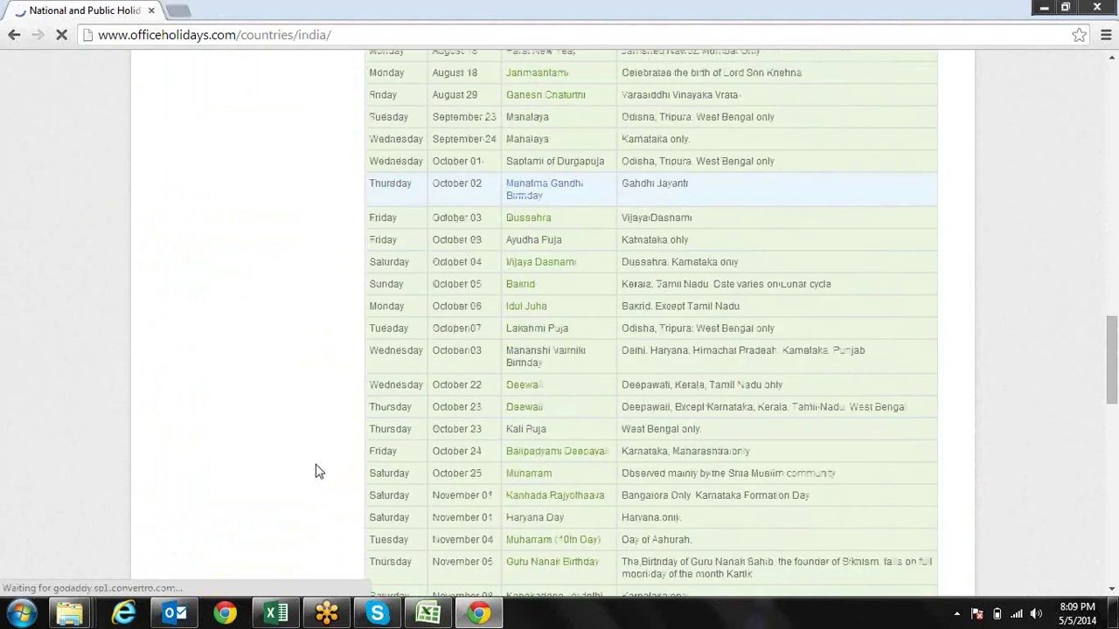
pyautogui.scroll(-2, 319, 472)
pyautogui.scroll(-3, 319, 472)
pyautogui.scroll(1, 319, 472)
pyautogui.scroll(5, 319, 471)
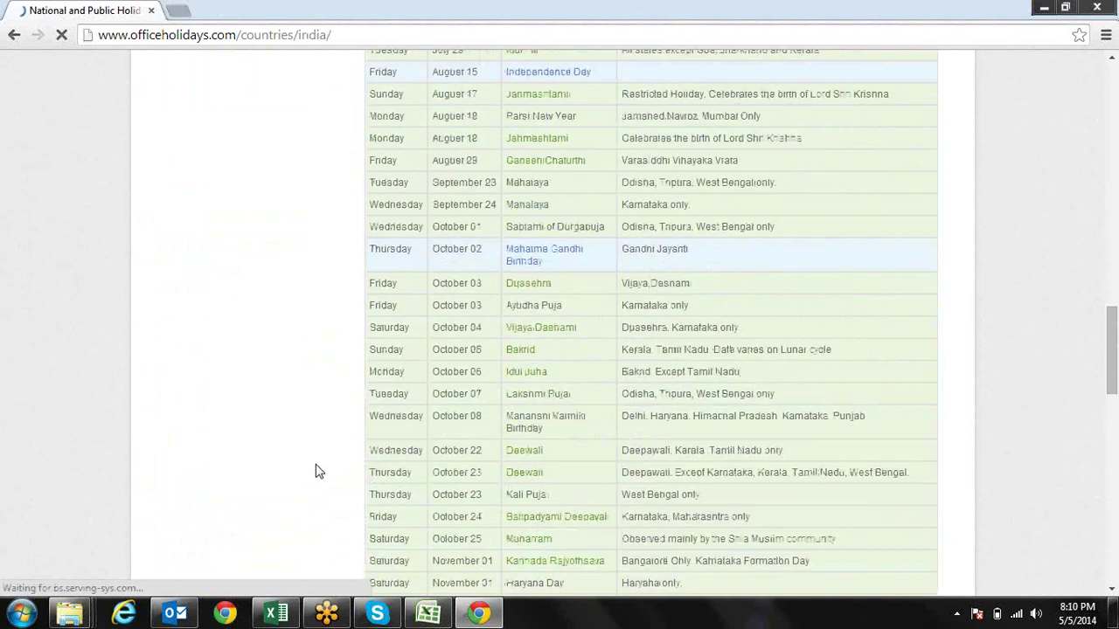
pyautogui.scroll(6, 319, 472)
pyautogui.scroll(5, 319, 472)
pyautogui.scroll(5, 319, 472)
pyautogui.scroll(-1, 319, 472)
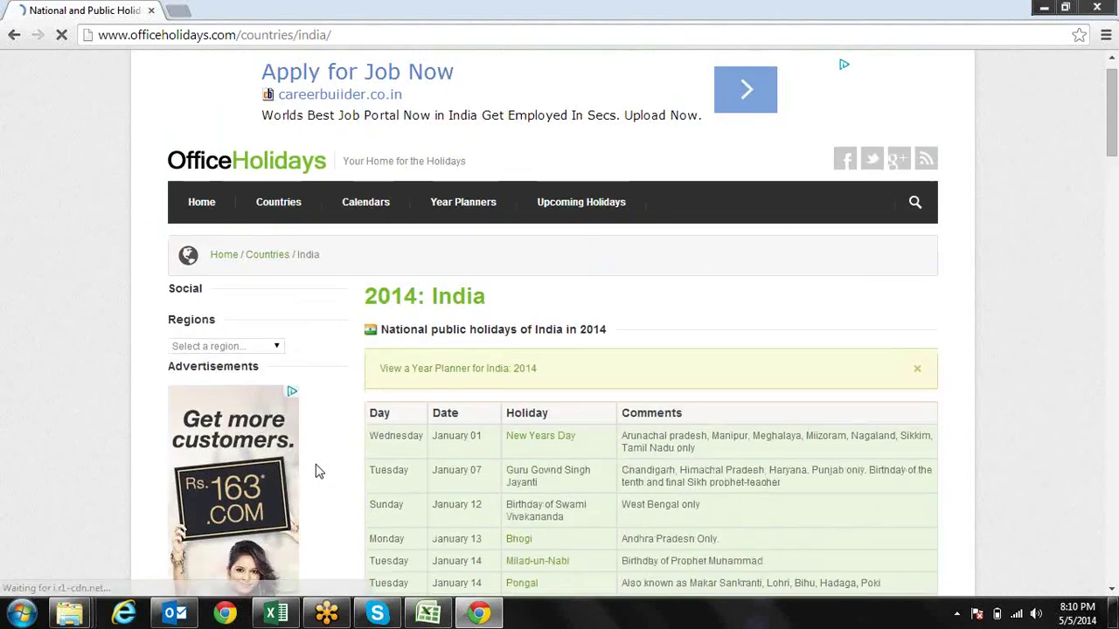
pyautogui.scroll(-1, 319, 472)
pyautogui.scroll(-1, 319, 472)
pyautogui.scroll(-1, 319, 472)
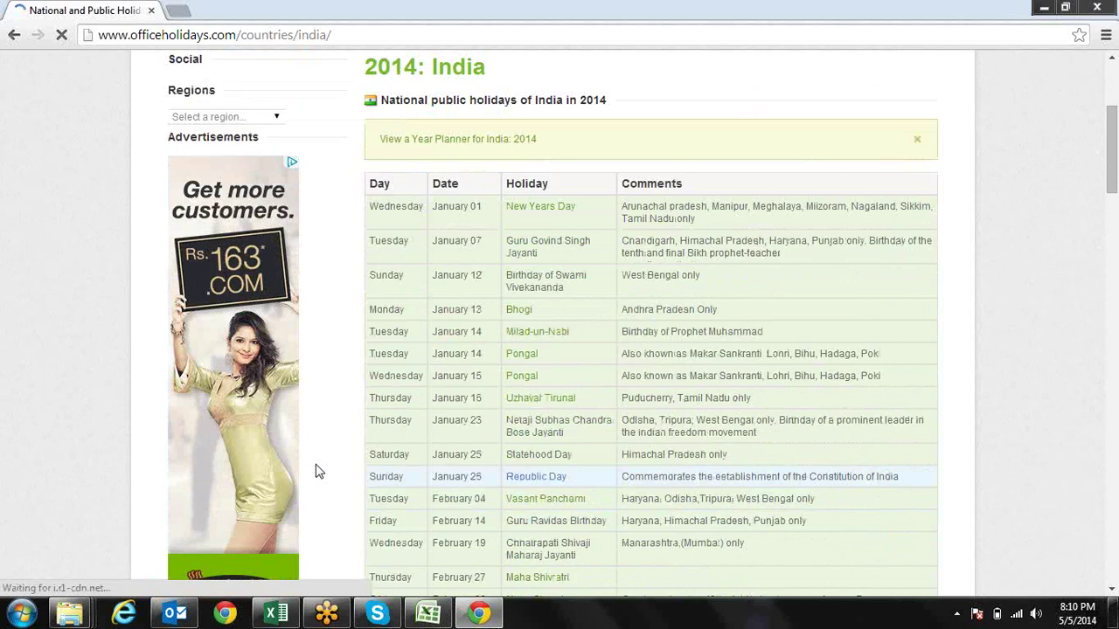
pyautogui.scroll(-2, 319, 472)
pyautogui.scroll(-1, 319, 472)
pyautogui.scroll(-1, 319, 472)
pyautogui.scroll(-4, 319, 472)
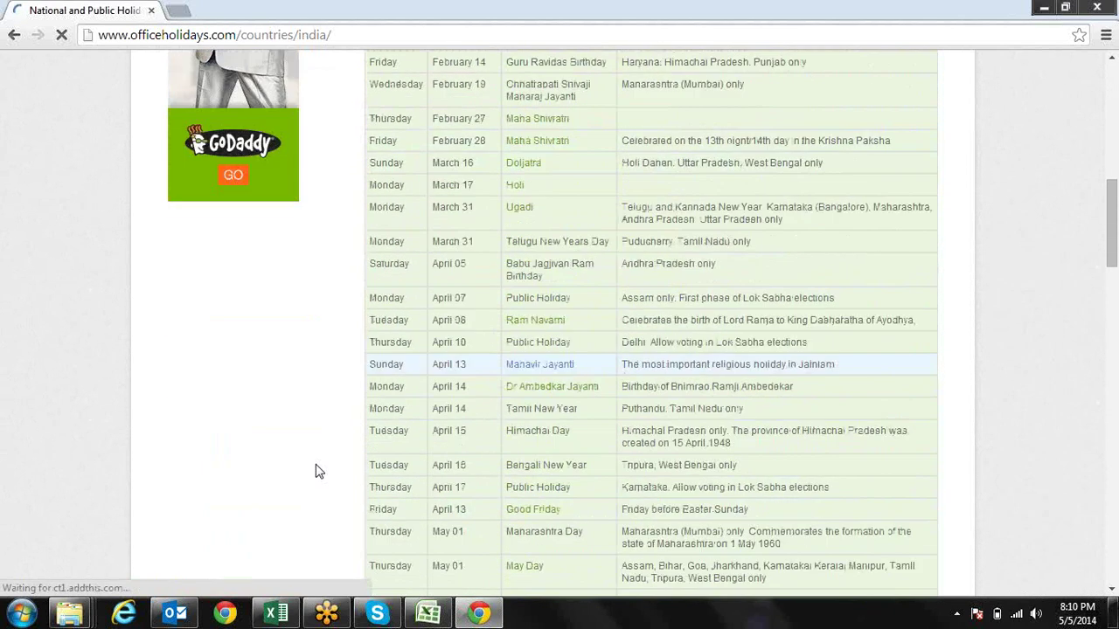
pyautogui.hotkey('alt', 'Left')
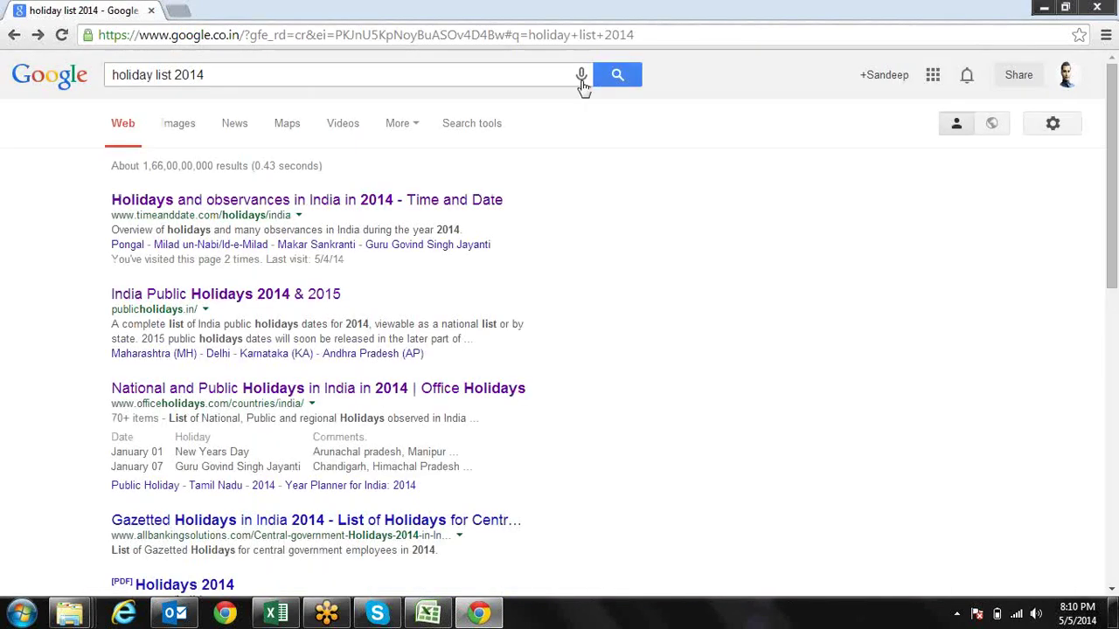
# Step: Revisit Office Holidays, then scroll through the Gazetted Holidays in India 2014 table and return
pyautogui.click(241, 390)
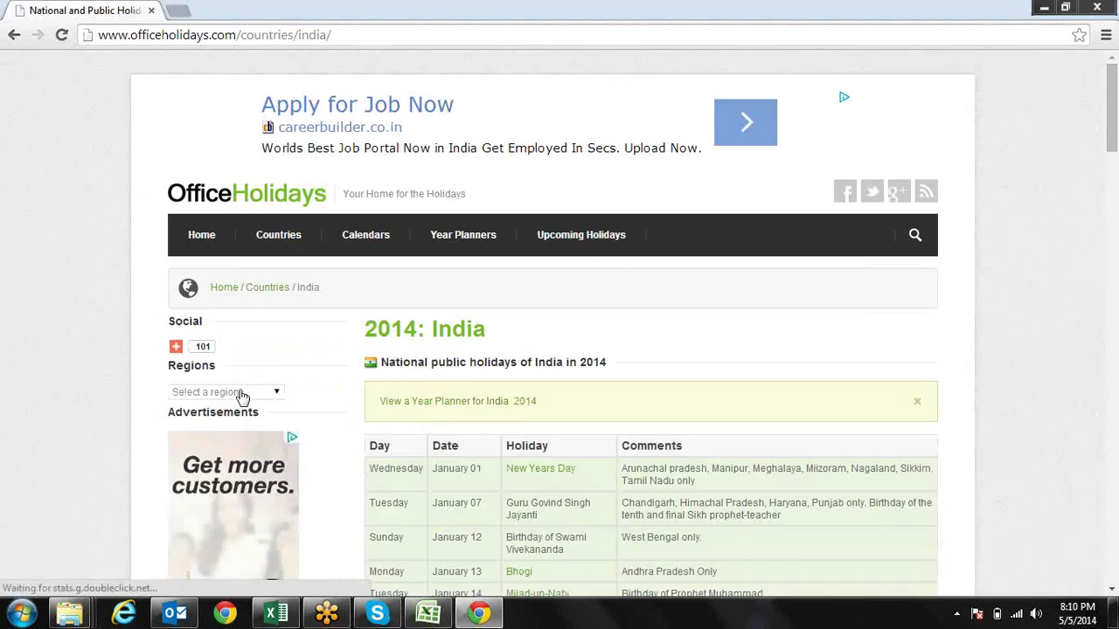
pyautogui.hotkey('alt', 'Left')
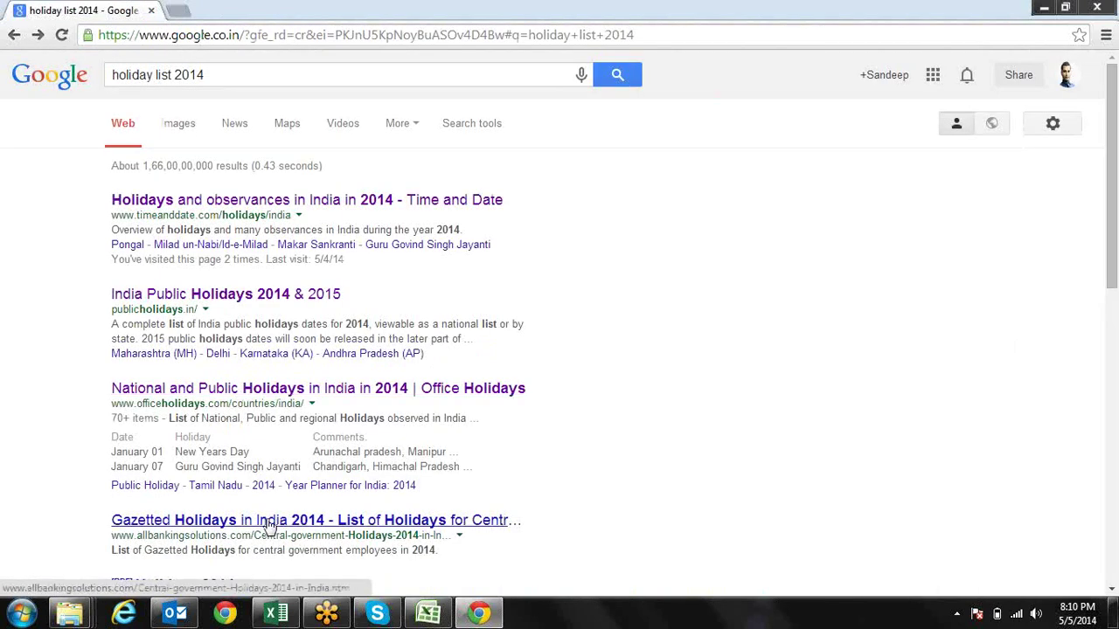
pyautogui.click(268, 521)
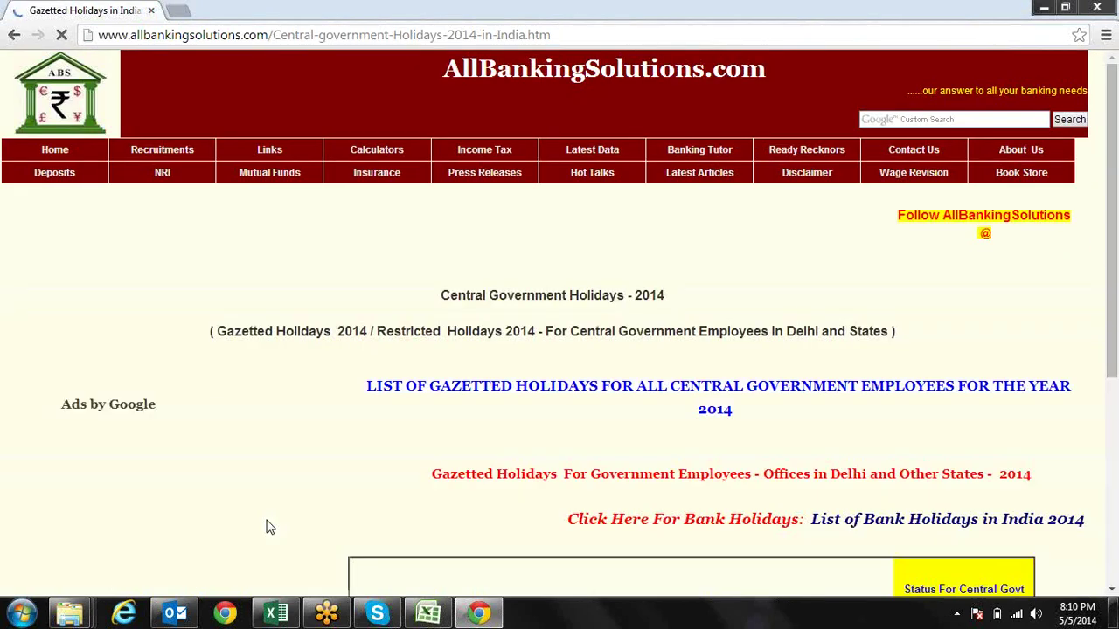
pyautogui.scroll(-1, 269, 524)
pyautogui.scroll(-3, 269, 524)
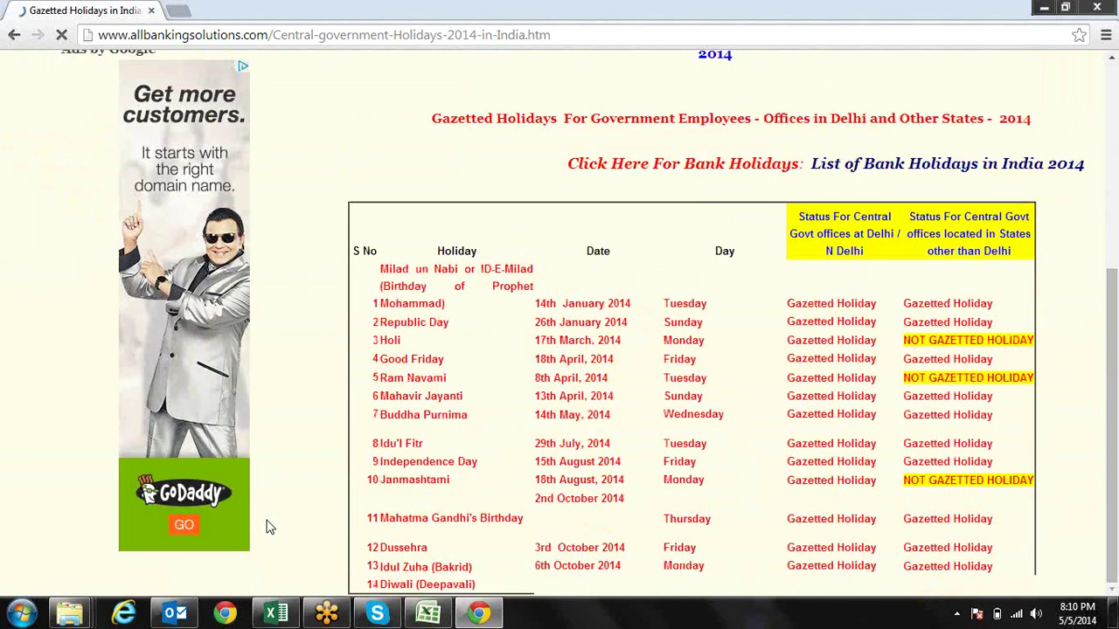
pyautogui.scroll(-8, 268, 526)
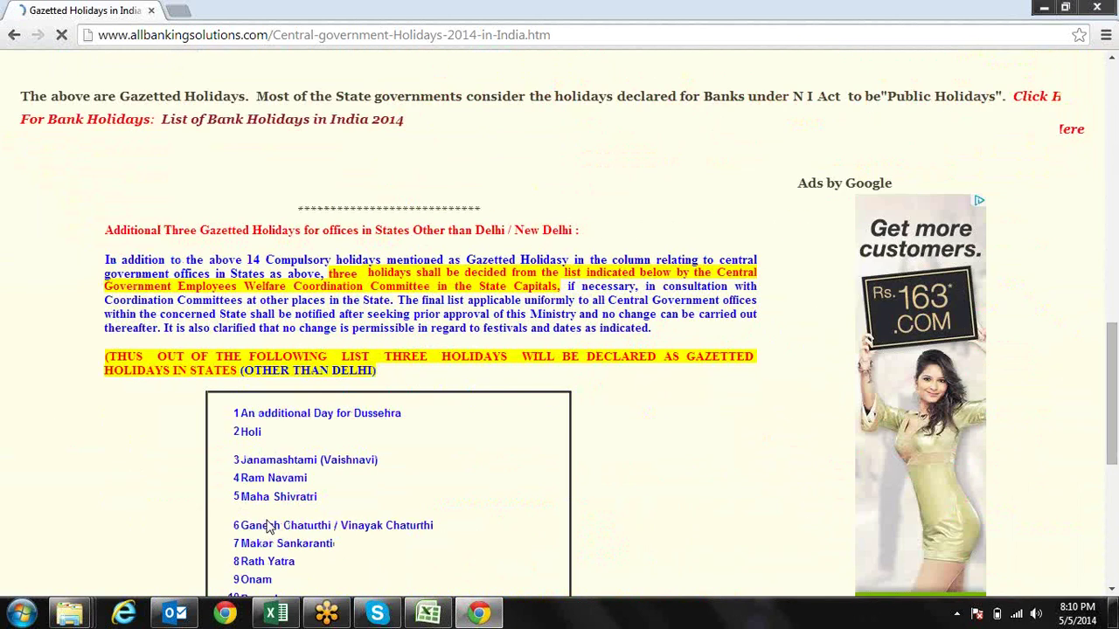
pyautogui.scroll(6, 268, 526)
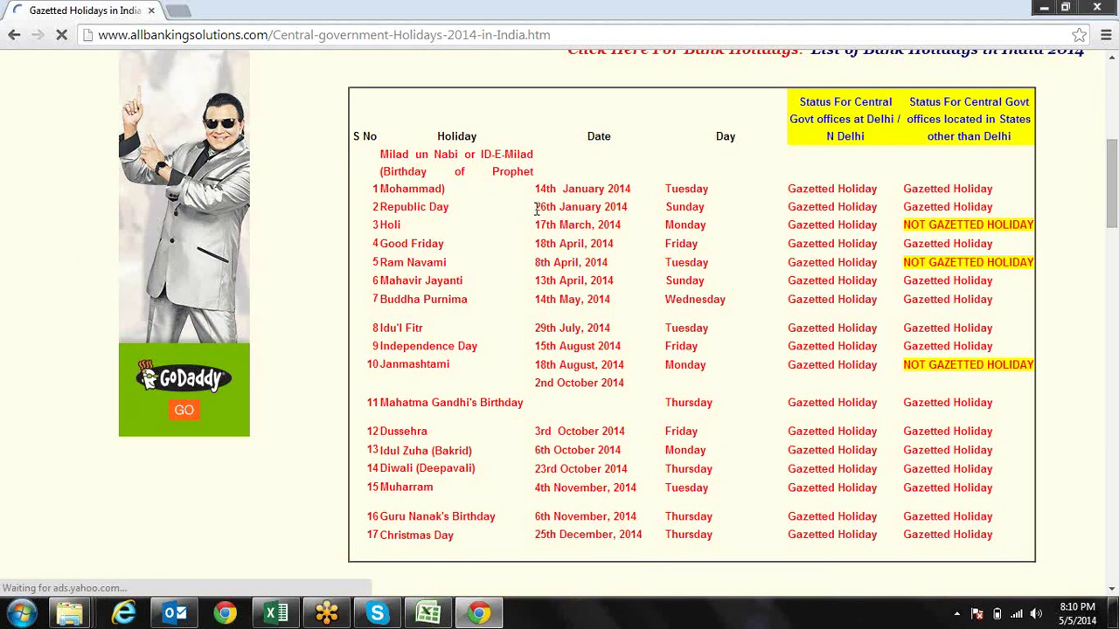
pyautogui.hotkey('alt', 'Left')
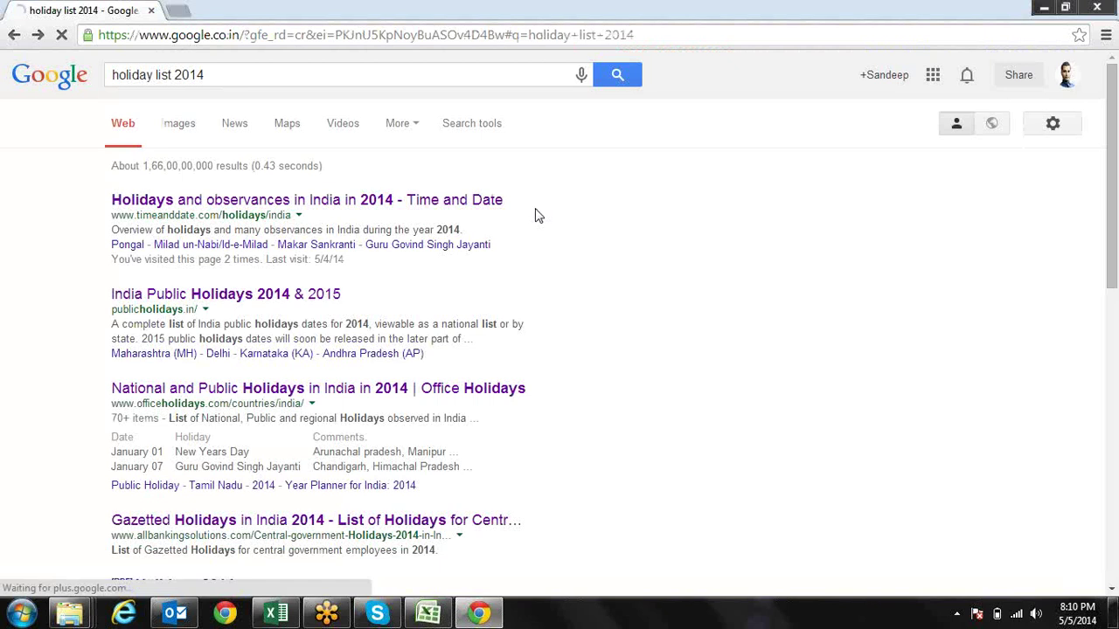
# Step: Open publicholidays.in, go to Delhi (DL) 2014, and select its Date/Day/Holiday table
pyautogui.click(237, 296)
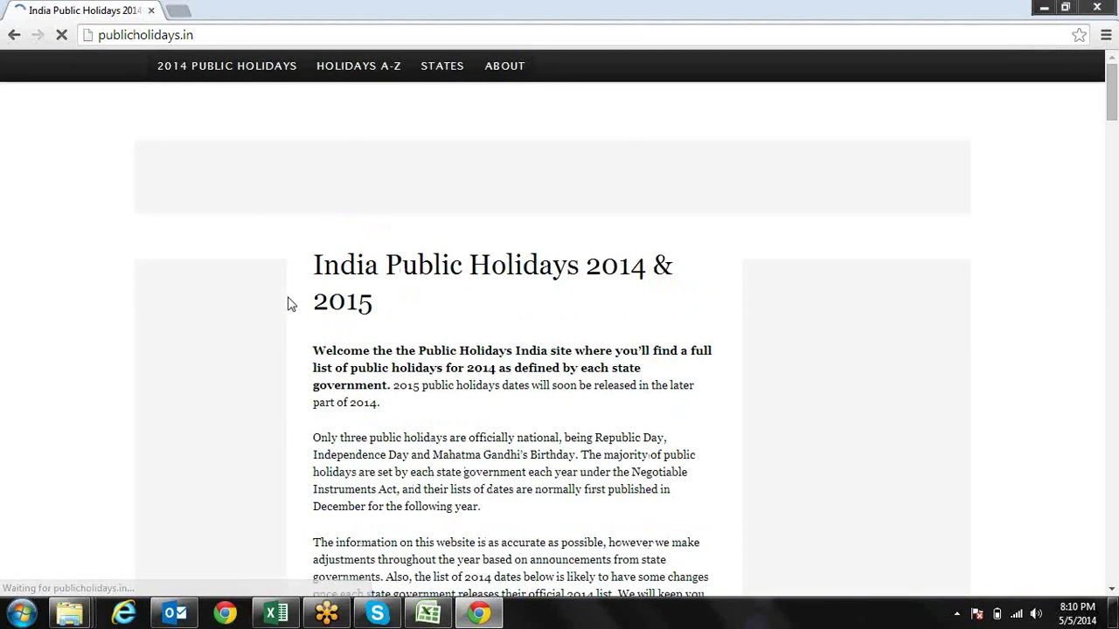
pyautogui.scroll(-5, 478, 348)
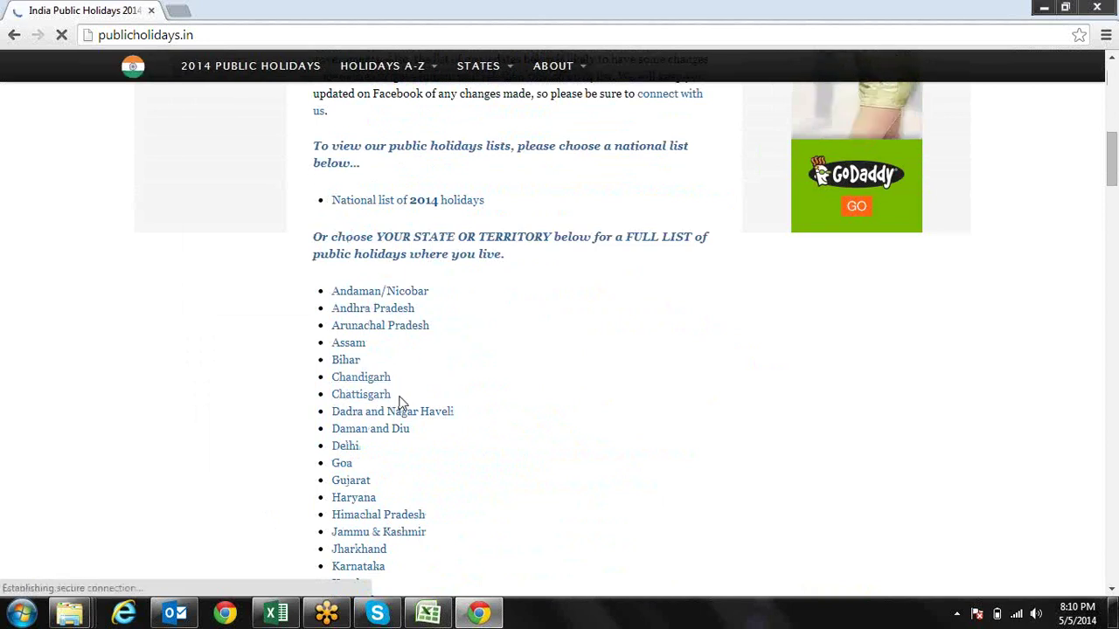
pyautogui.click(343, 448)
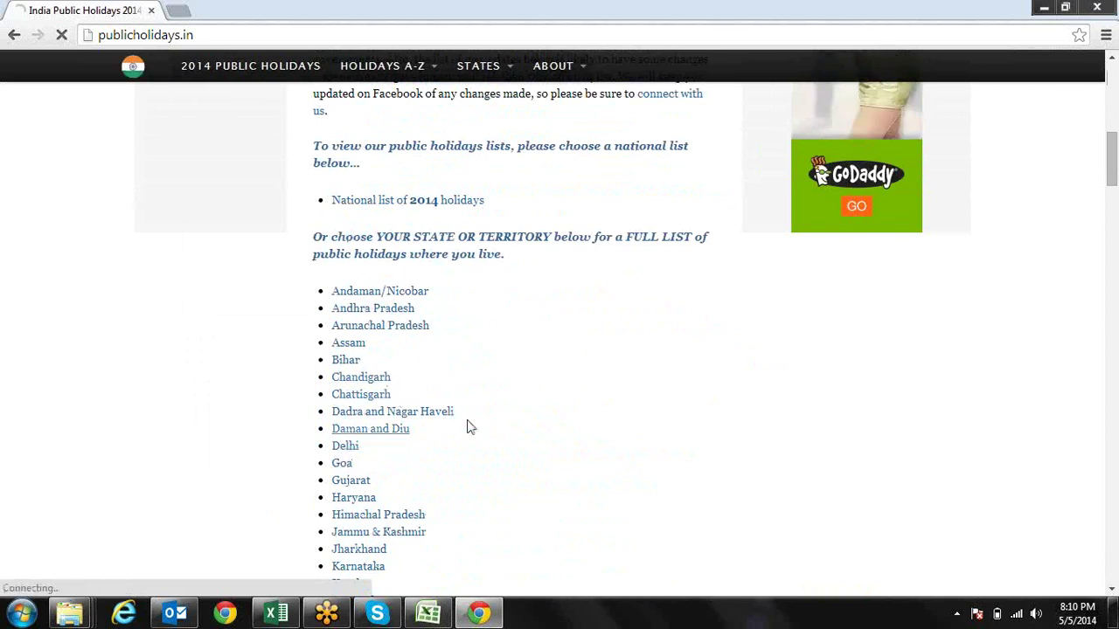
pyautogui.scroll(-3, 531, 419)
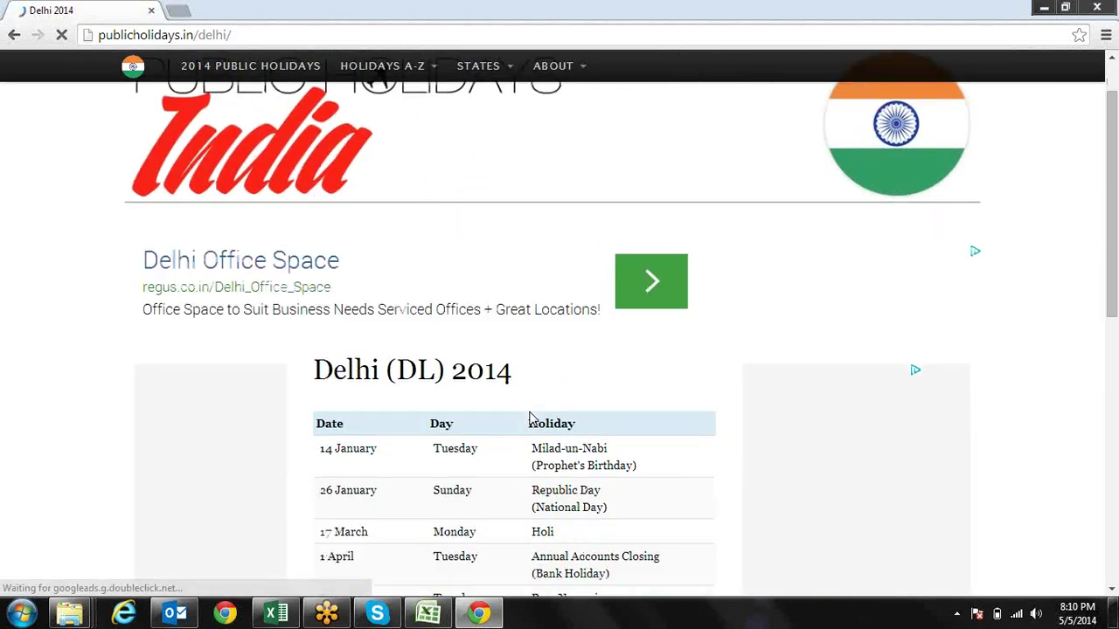
pyautogui.scroll(-5, 530, 419)
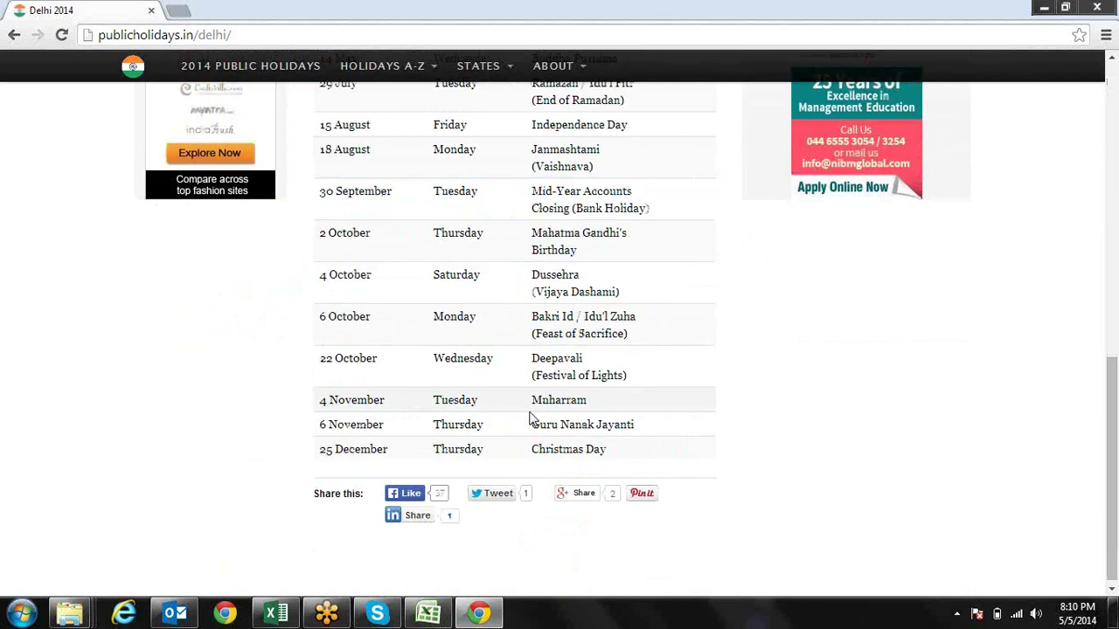
pyautogui.moveTo(634, 449)
pyautogui.mouseDown()
pyautogui.moveTo(304, 254)
pyautogui.moveTo(322, 84)
pyautogui.moveTo(309, 85)
pyautogui.mouseUp()
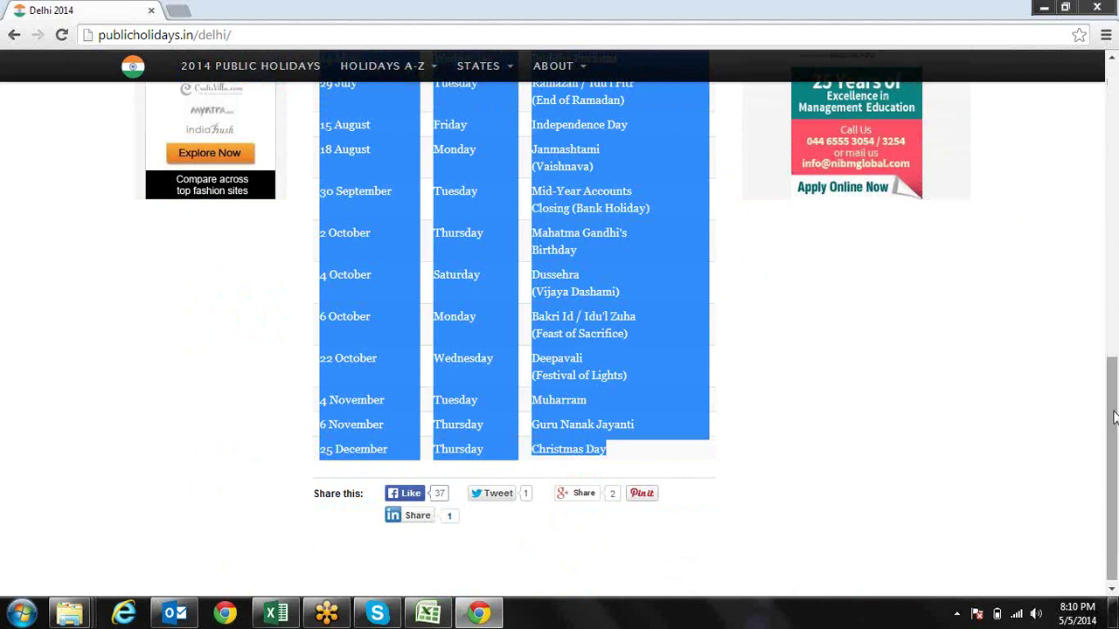
pyautogui.moveTo(1112, 418); pyautogui.dragTo(1109, 248)
pyautogui.scroll(1, 1108, 247)
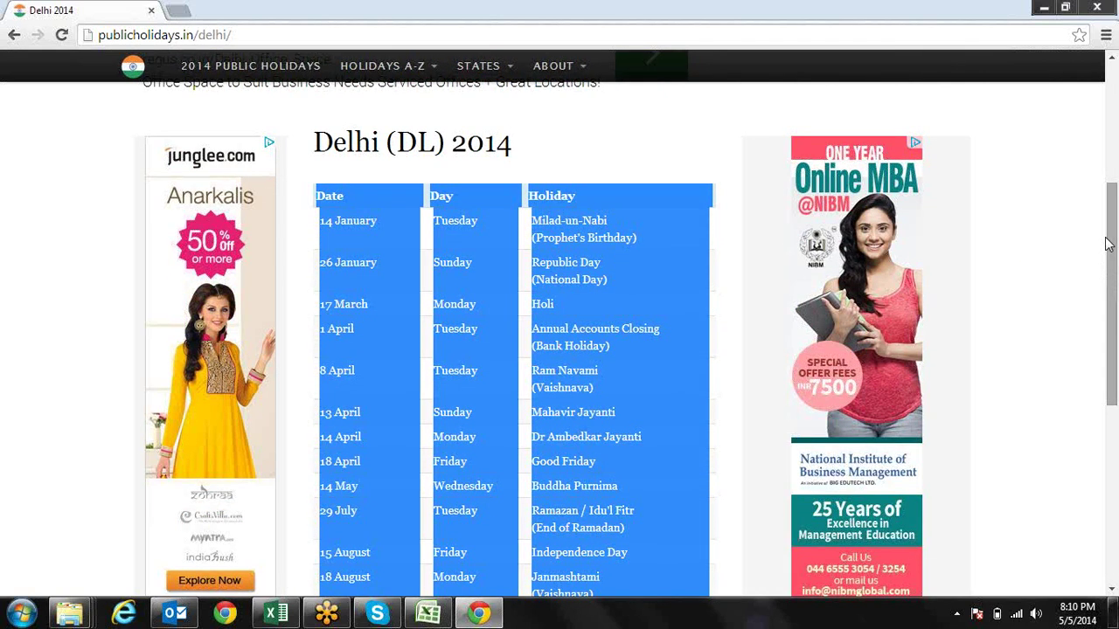
# Step: Paste the Delhi holiday table at A1 and clear its formatting with Alt, E, A, F
pyautogui.hotkey('alt', 'Tab')
pyautogui.press('Left')
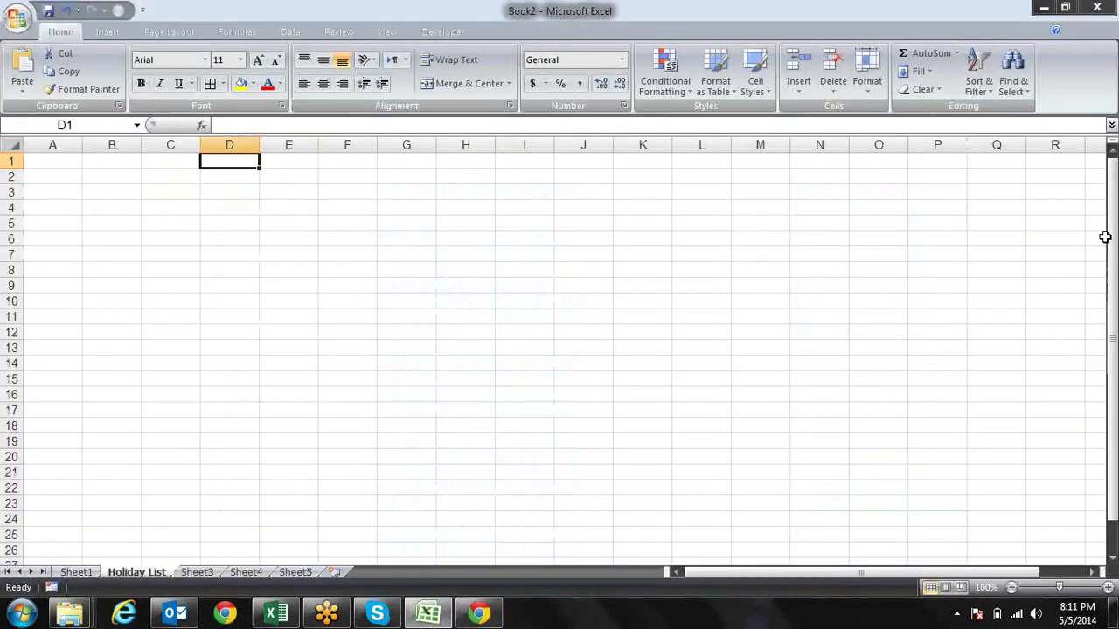
pyautogui.press('Left')
pyautogui.press('Left')
pyautogui.press('Left')
pyautogui.hotkey('ctrl', 'v')
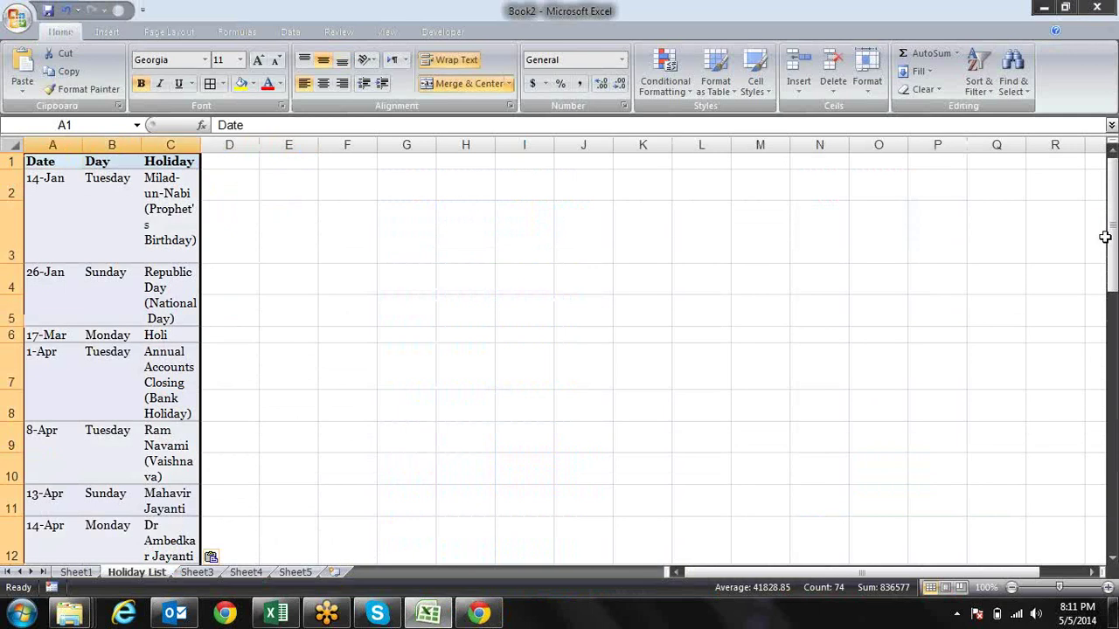
pyautogui.press('alt')
pyautogui.press('e')
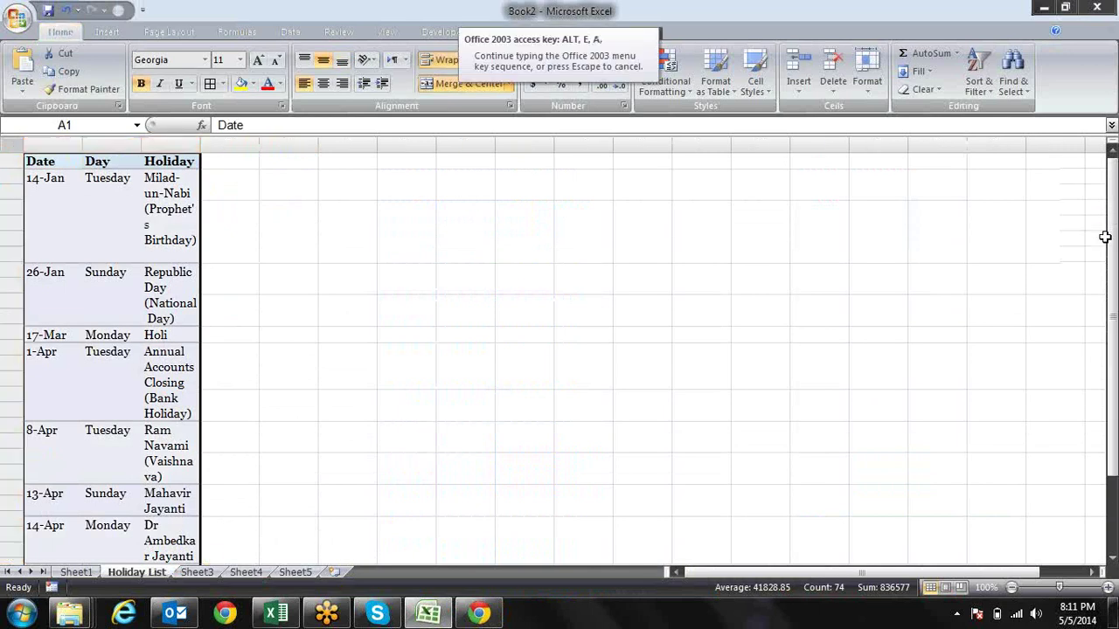
pyautogui.press('a')
pyautogui.press('f')
pyautogui.press('Down')
# Step: Select the column A serial numbers down to row 31 and show them as dates like 14-Jan-14
pyautogui.hotkey('shift', 'Down')
pyautogui.hotkey('shift', 'Down')
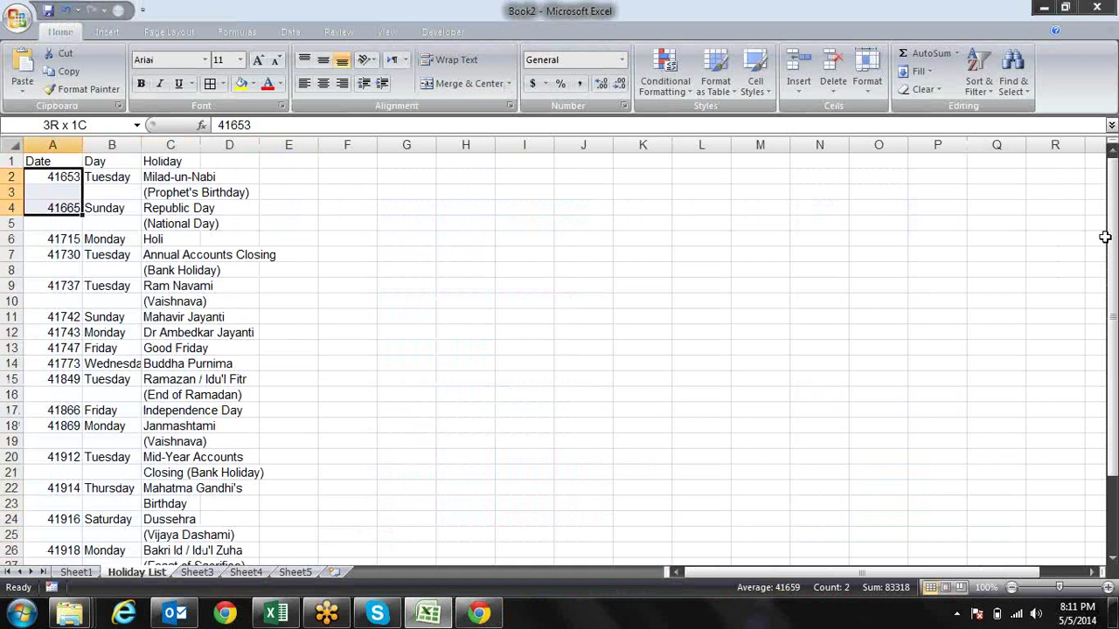
pyautogui.hotkey('shift', 'Down')
pyautogui.hotkey('shift', 'Down')
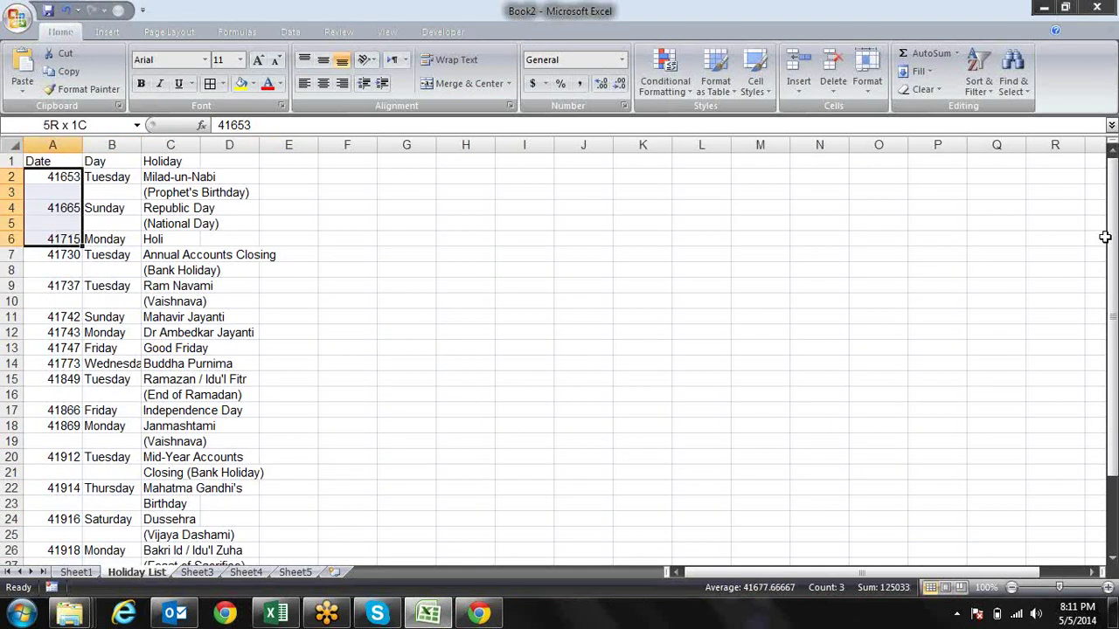
pyautogui.hotkey('shift', 'Down')
pyautogui.hotkey('shift', 'Down')
pyautogui.hotkey('shift', 'Down')
pyautogui.hotkey('shift', 'Down')
pyautogui.hotkey('shift', 'Down')
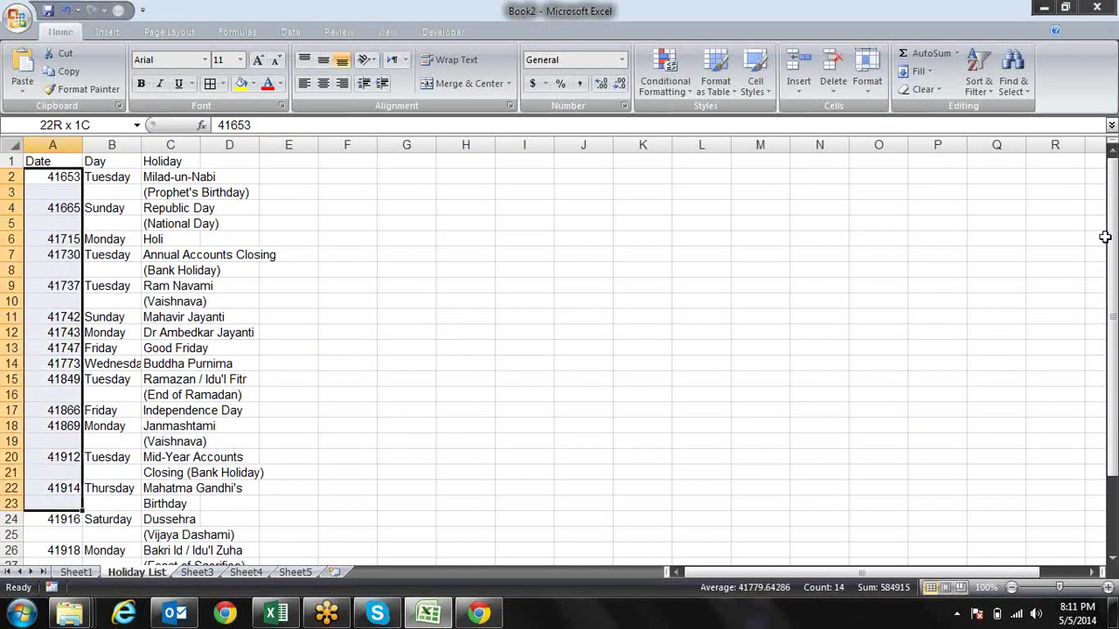
pyautogui.hotkey('shift', 'Down')
pyautogui.hotkey('shift', 'Down')
pyautogui.hotkey('shift', 'Down')
pyautogui.hotkey('shift', 'Down')
pyautogui.hotkey('shift', 'Down')
pyautogui.hotkey('shift', 'Down')
pyautogui.hotkey('shift', 'Up')
pyautogui.hotkey('shift', 'Up')
pyautogui.hotkey('shift', 'Up')
pyautogui.hotkey('shift', 'Up')
pyautogui.hotkey('shift', 'Up')
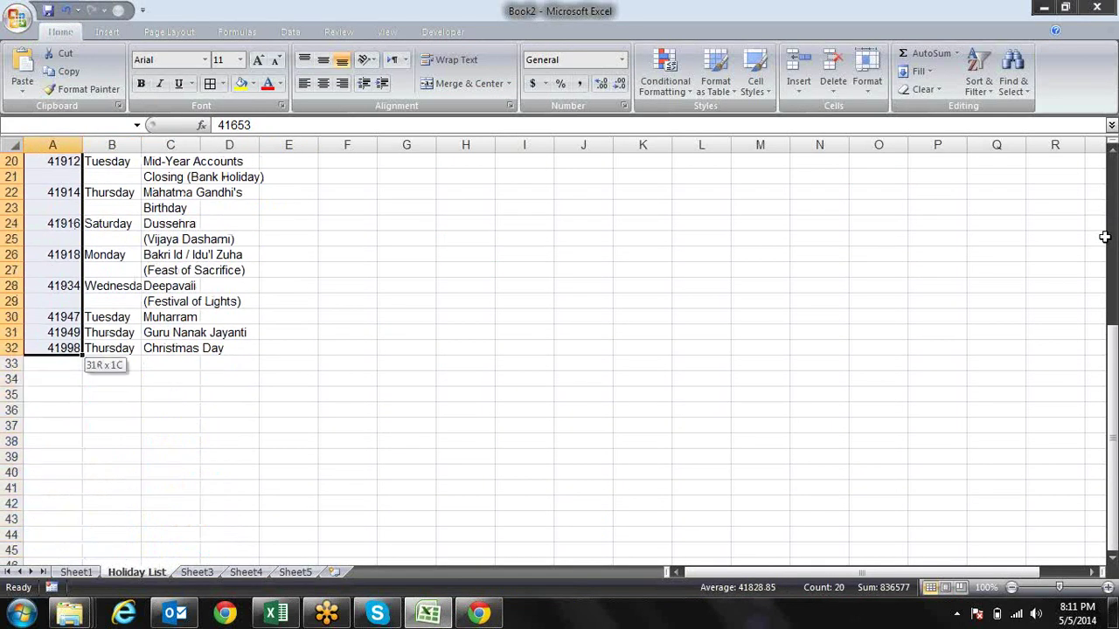
pyautogui.hotkey('shift', 'Up')
pyautogui.scroll(6, 1104, 236)
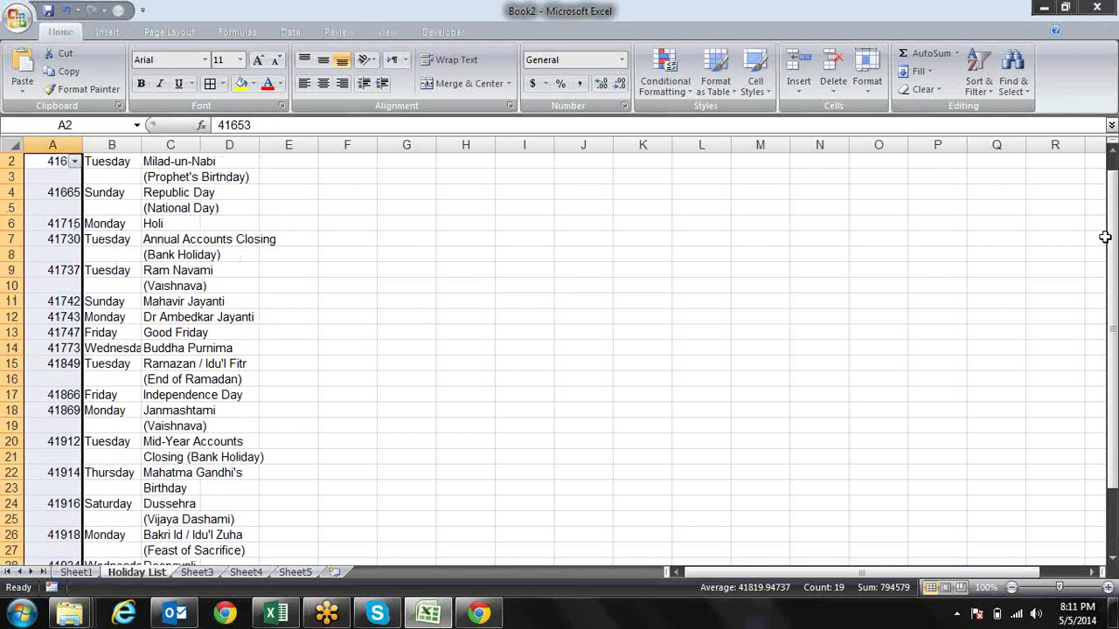
pyautogui.hotkey('ctrl', 'z')
pyautogui.hotkey('ctrl', 'z')
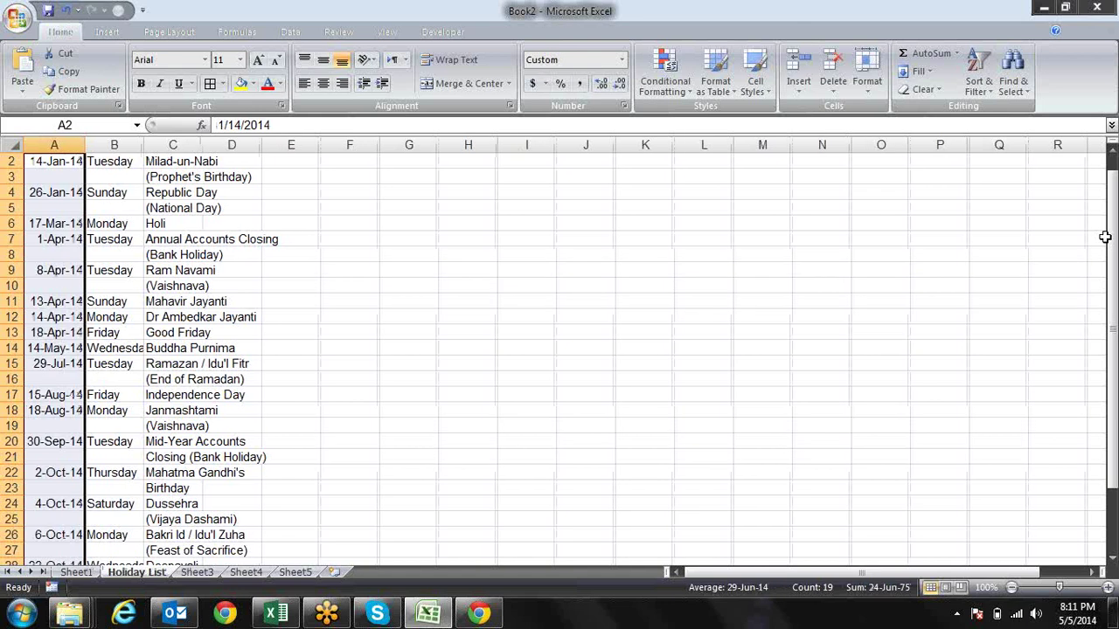
pyautogui.hotkey('ctrl', 'z')
# Step: Turn on AutoFilter for the holiday table and filter the Date column to (Blanks)
pyautogui.hotkey('shift', 'Right')
pyautogui.hotkey('shift', 'Right')
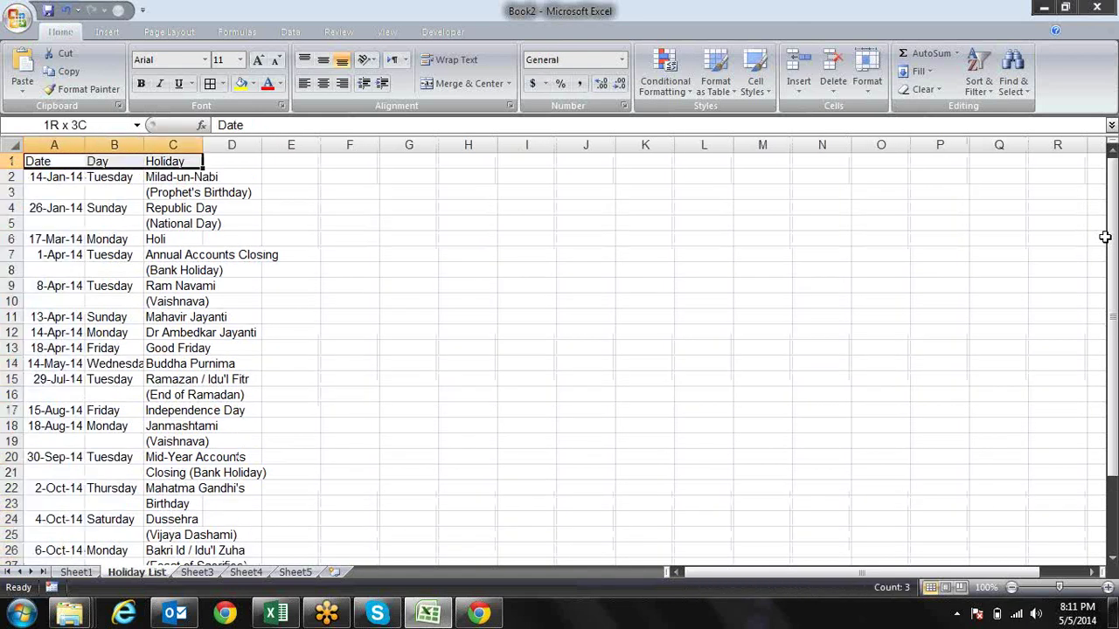
pyautogui.press('Right')
pyautogui.press('Right')
pyautogui.hotkey('shift', 'Left')
pyautogui.hotkey('shift', 'Left')
pyautogui.hotkey('ctrl', 'shift', 'Down')
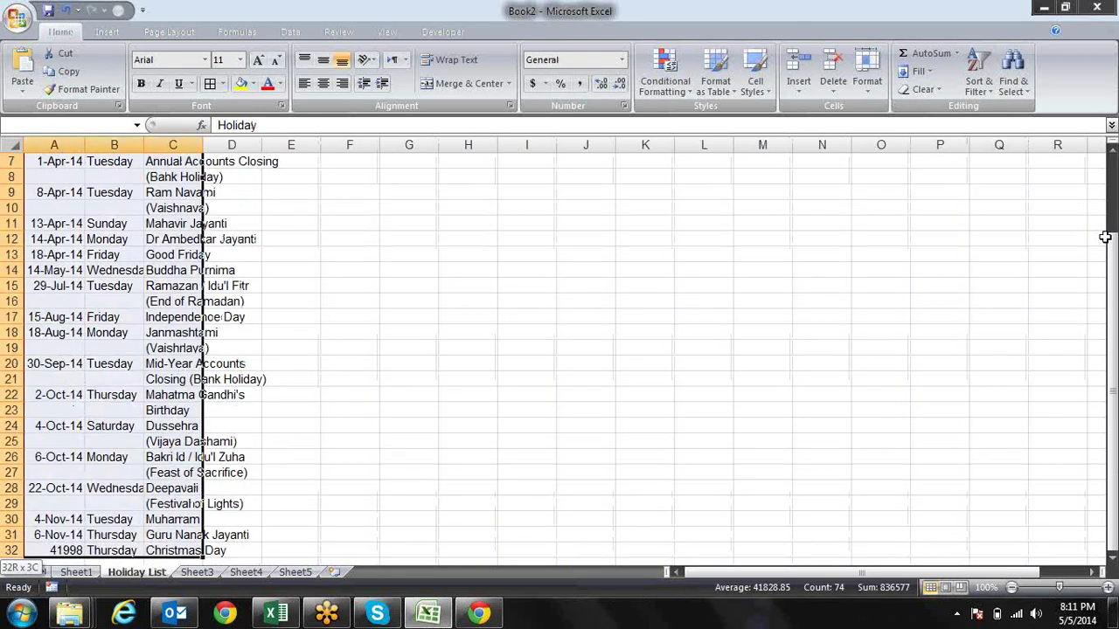
pyautogui.hotkey('ctrl', 'shift', 'l')
pyautogui.press('Left')
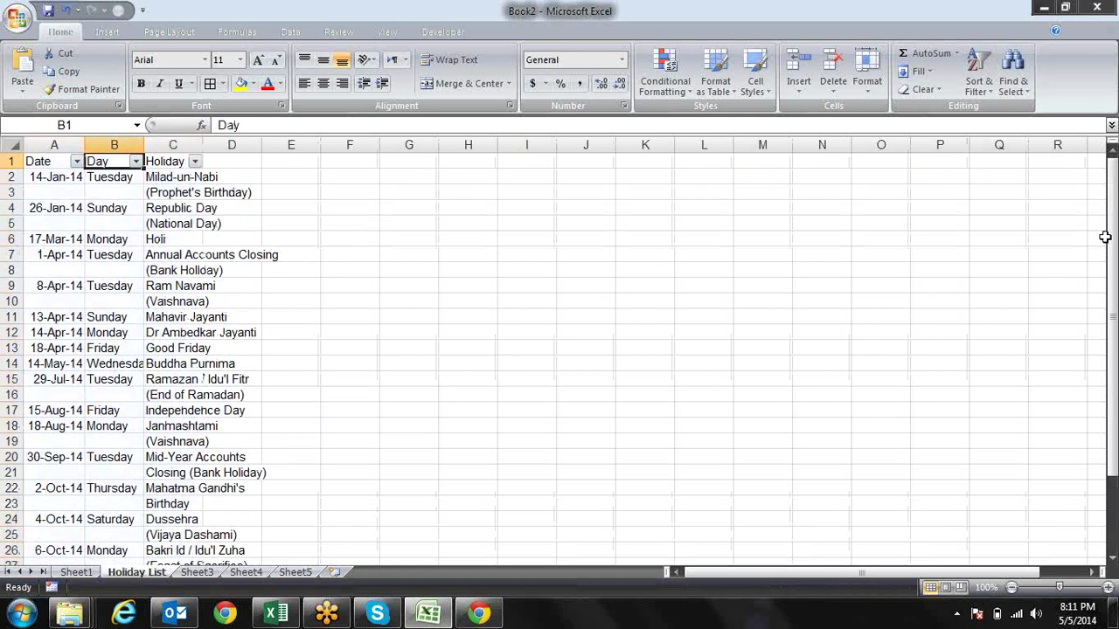
pyautogui.press('Left')
pyautogui.hotkey('alt', 'Down')
pyautogui.press('Tab')
pyautogui.press('Up')
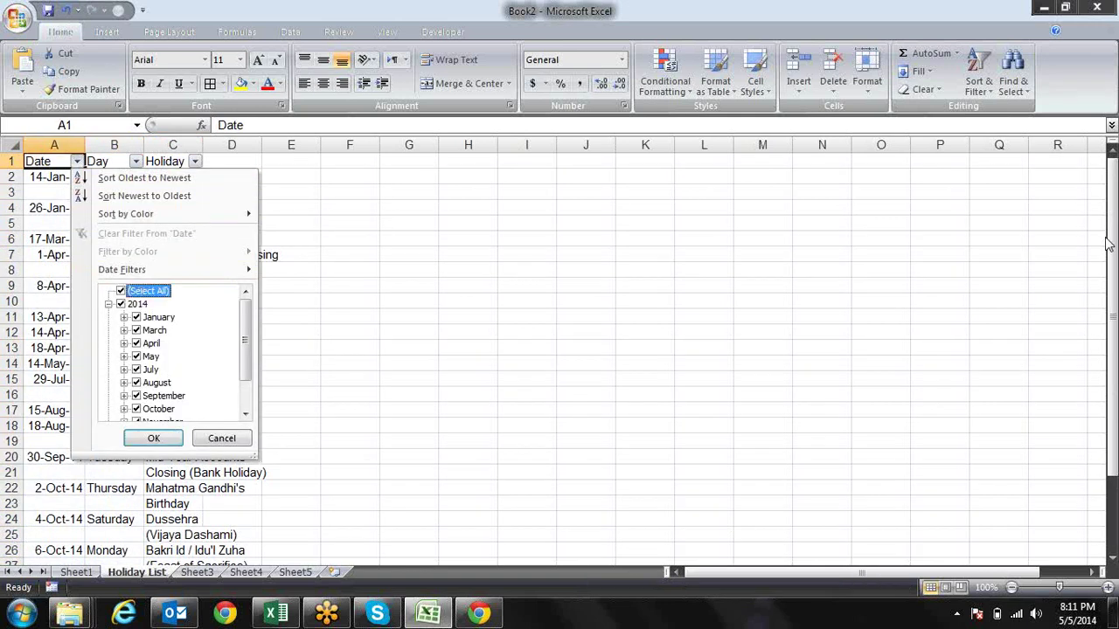
pyautogui.press('space')
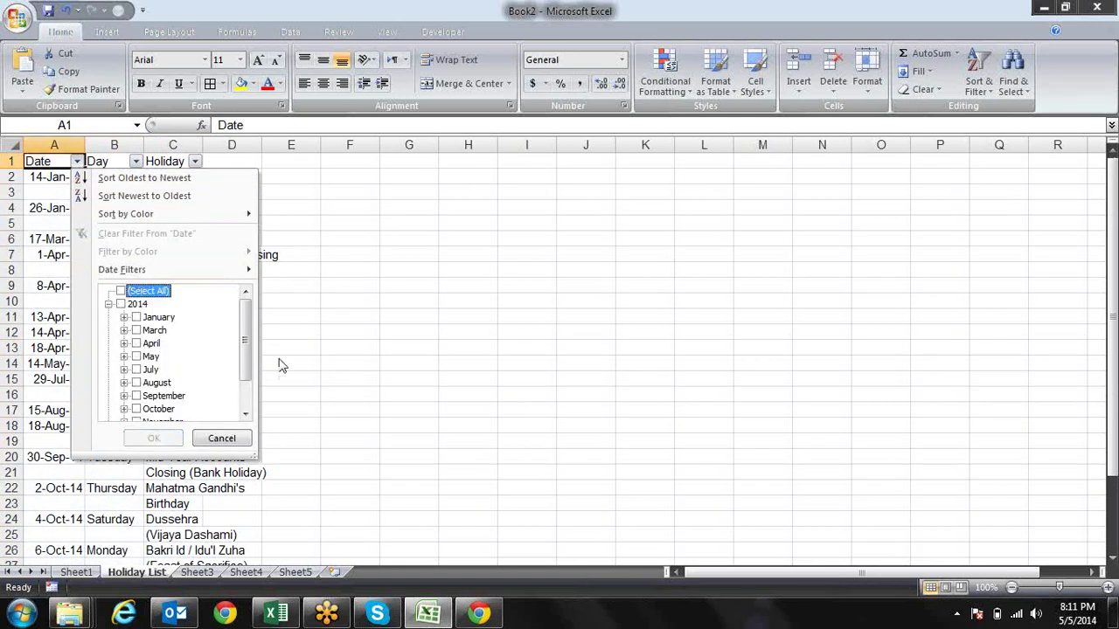
pyautogui.moveTo(246, 351); pyautogui.dragTo(249, 402)
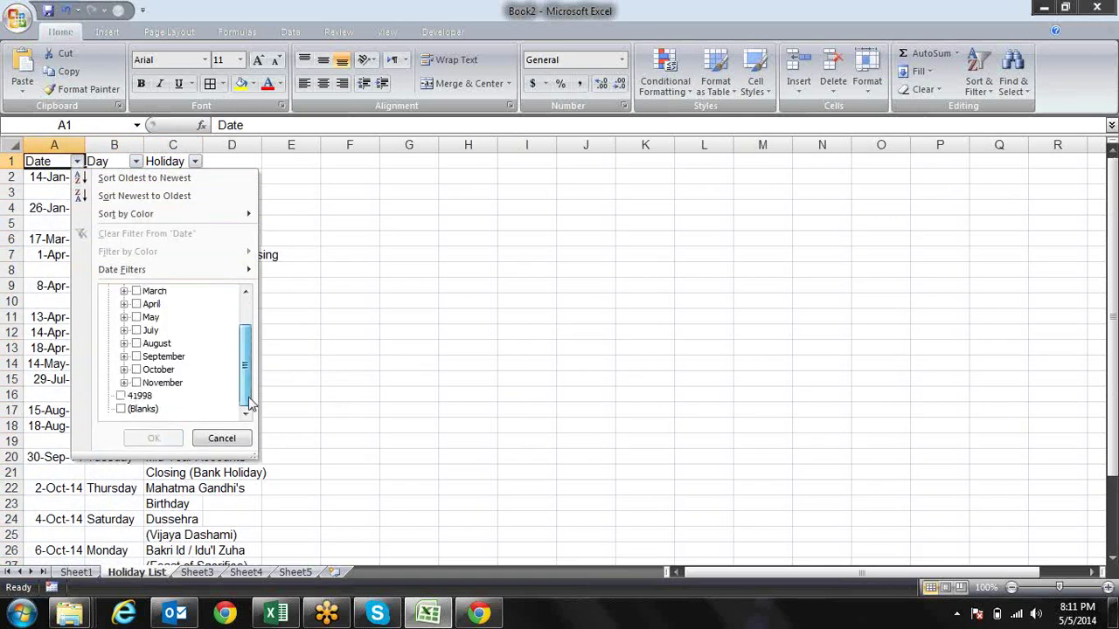
pyautogui.click(140, 409)
pyautogui.press('Return')
# Step: Delete the visible blank-date fragment rows and clear the filter to show all holidays
pyautogui.press('Down')
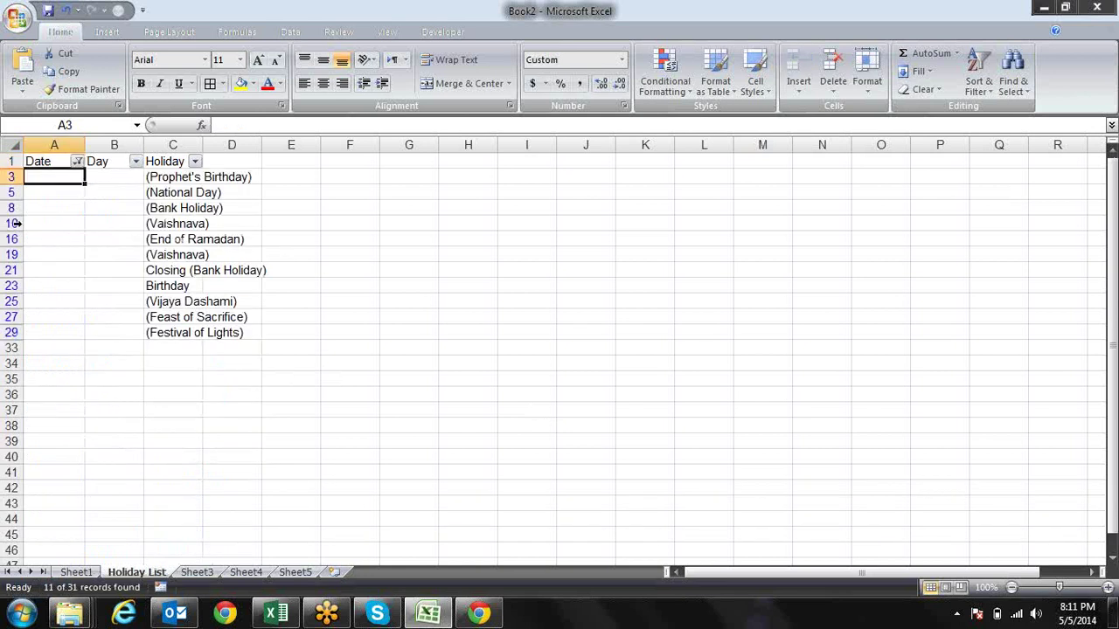
pyautogui.moveTo(12, 176); pyautogui.dragTo(11, 332)
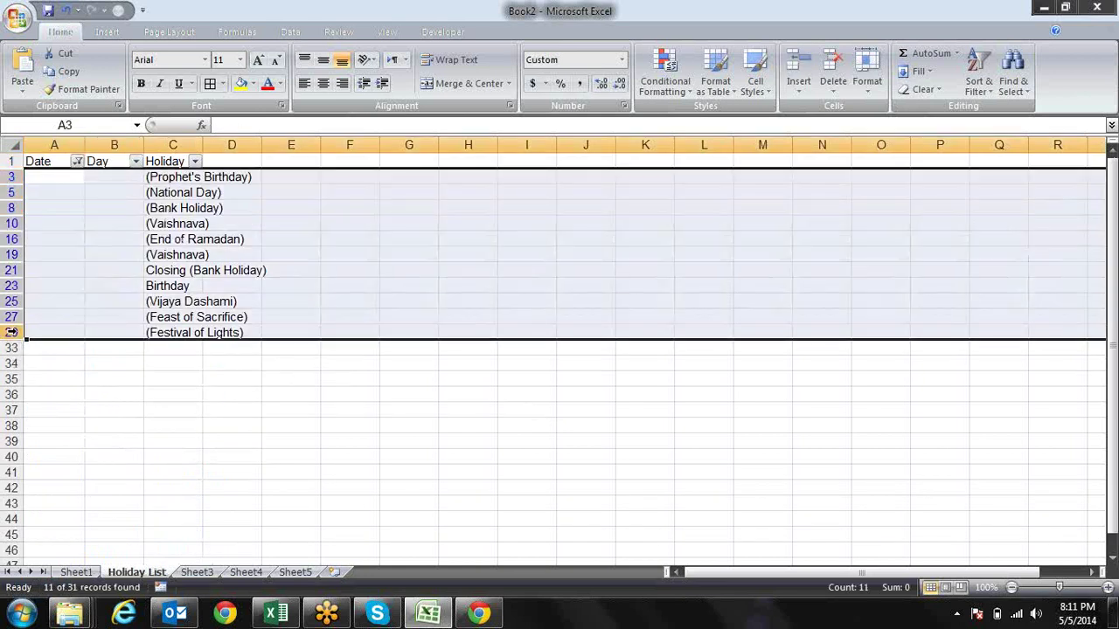
pyautogui.hotkey('ctrl', '-')
pyautogui.hotkey('ctrl', 'Home')
pyautogui.hotkey('alt', 'Down')
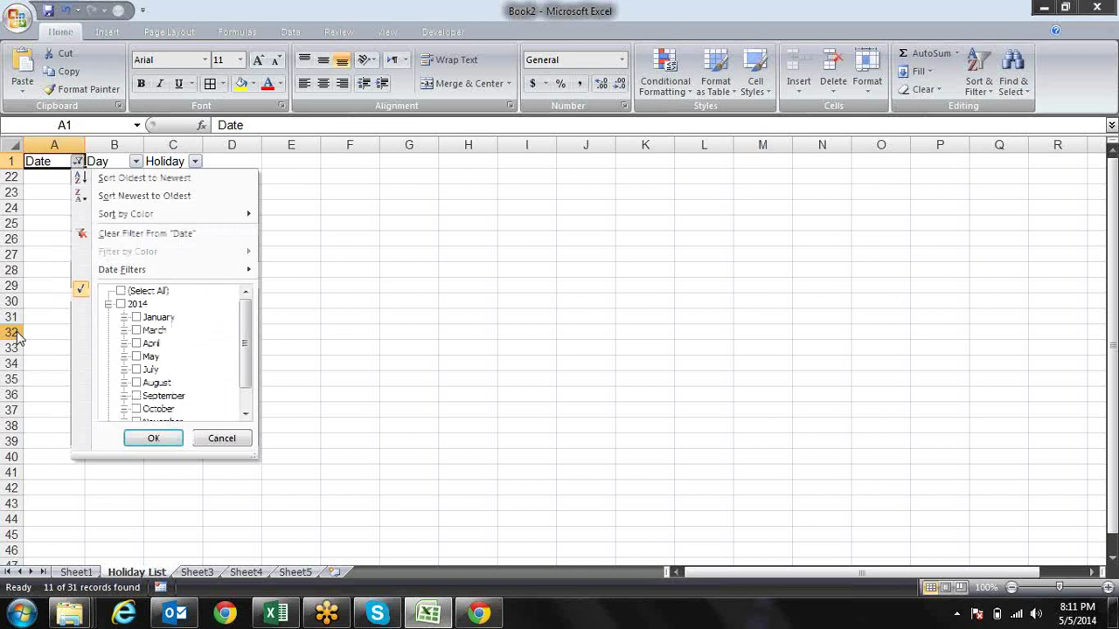
pyautogui.press('Tab')
pyautogui.press('Up')
pyautogui.press('space')
pyautogui.press('Return')
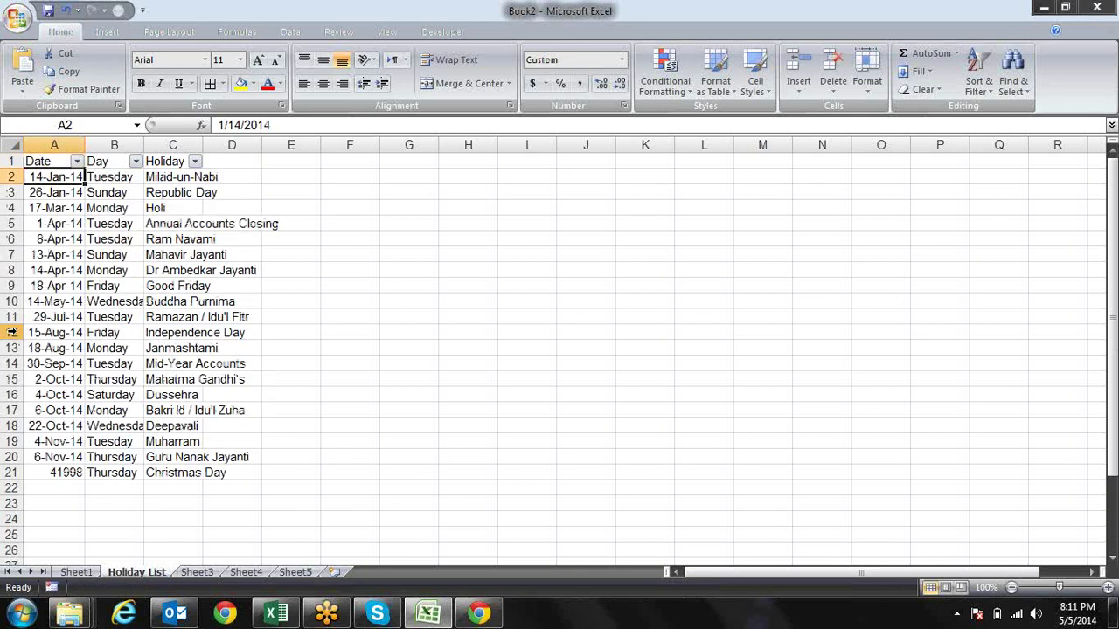
# Step: Show the raw 41998 in A21 as the date 25-Dec-14
pyautogui.press('Down')
pyautogui.press('Down')
pyautogui.press('Down')
pyautogui.press('Down')
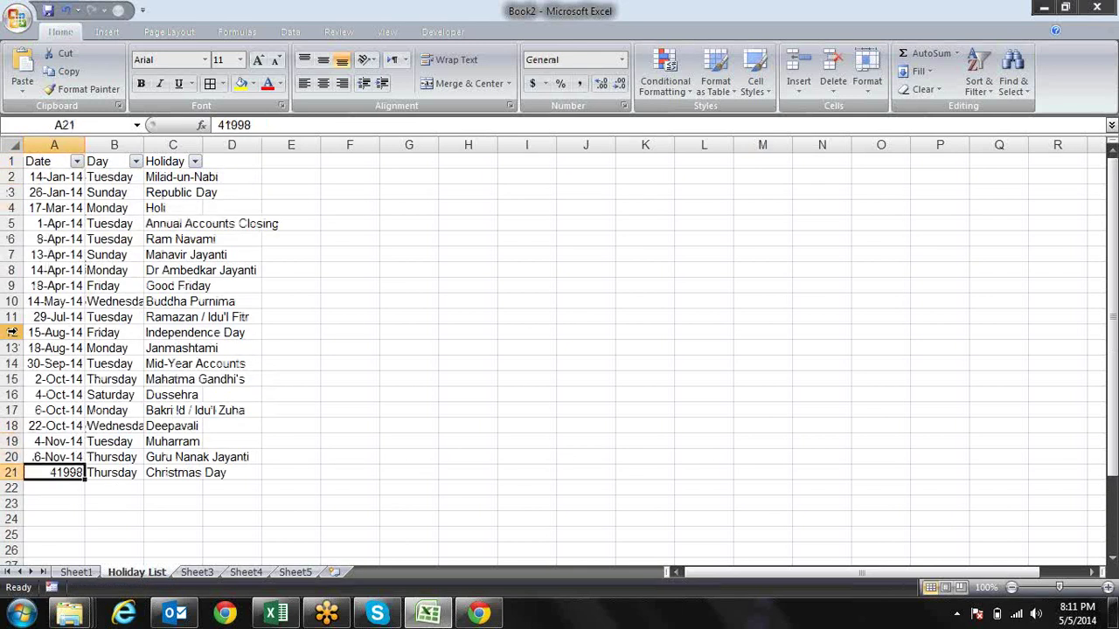
pyautogui.hotkey('ctrl', 'shift', '3')
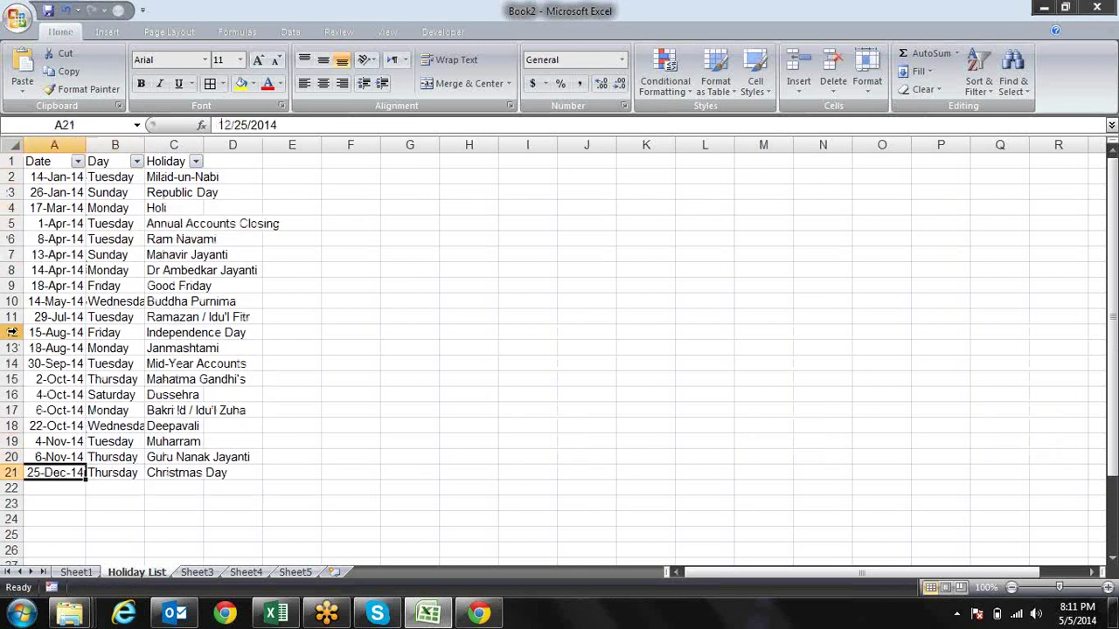
pyautogui.press('Up')
pyautogui.press('Up')
pyautogui.press('Up')
pyautogui.press('Up')
pyautogui.press('Down')
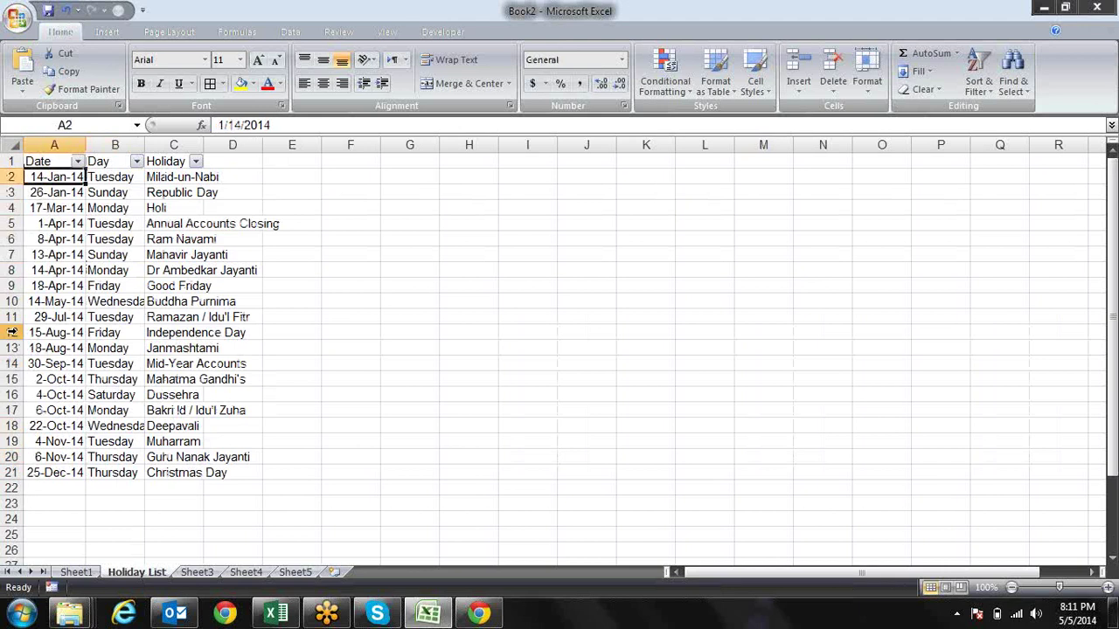
pyautogui.press('Down')
pyautogui.press('Up')
pyautogui.hotkey('shift', 'Down')
# Step: Name the holiday dates A2:A21 'HL' in the Name Box
pyautogui.hotkey('shift', 'Down')
pyautogui.hotkey('shift', 'Down')
pyautogui.hotkey('shift', 'Down')
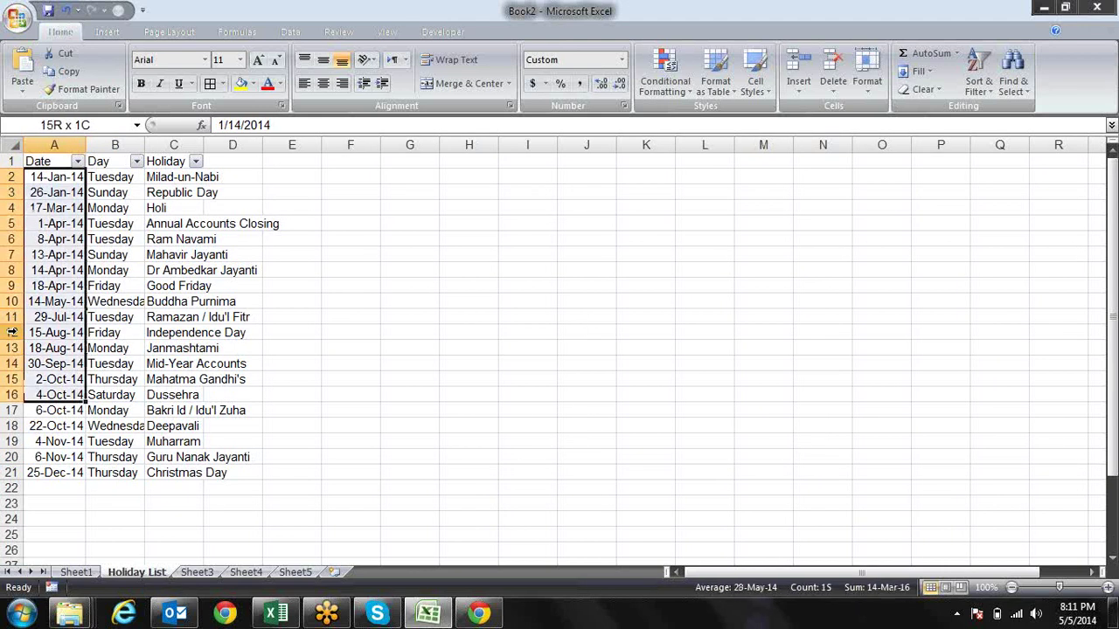
pyautogui.hotkey('shift', 'Down')
pyautogui.hotkey('shift', 'Down')
pyautogui.hotkey('shift', 'Down')
pyautogui.hotkey('shift', 'Down')
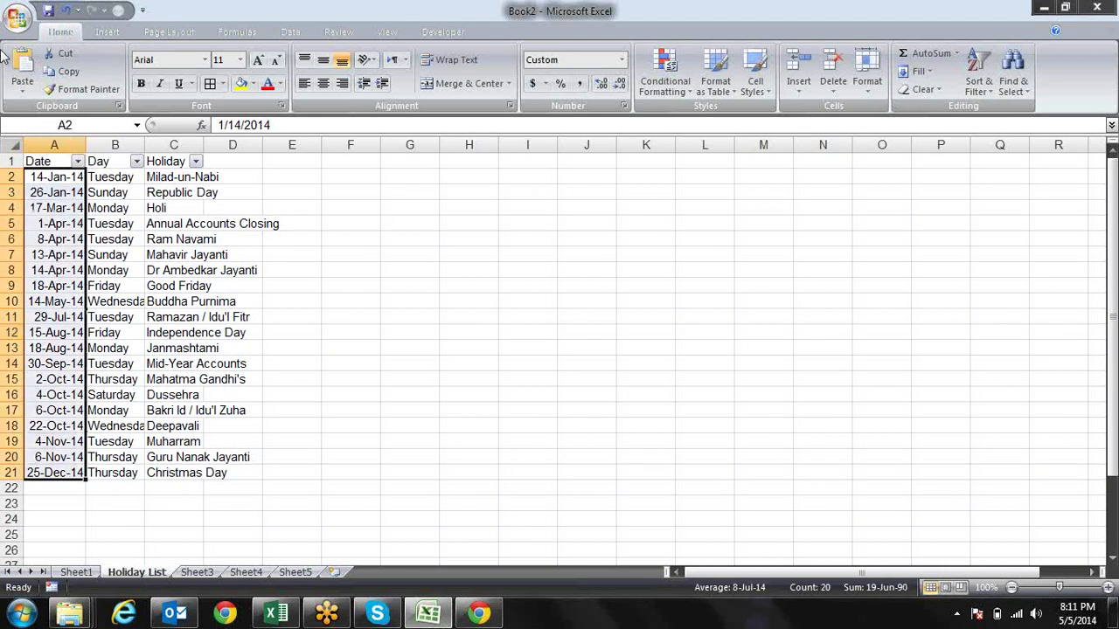
pyautogui.click(90, 125)
pyautogui.write('HL')
pyautogui.press('Return')
# Step: Test the name with =HL in F4, then clear the test cell
pyautogui.click(371, 207)
pyautogui.write('=')
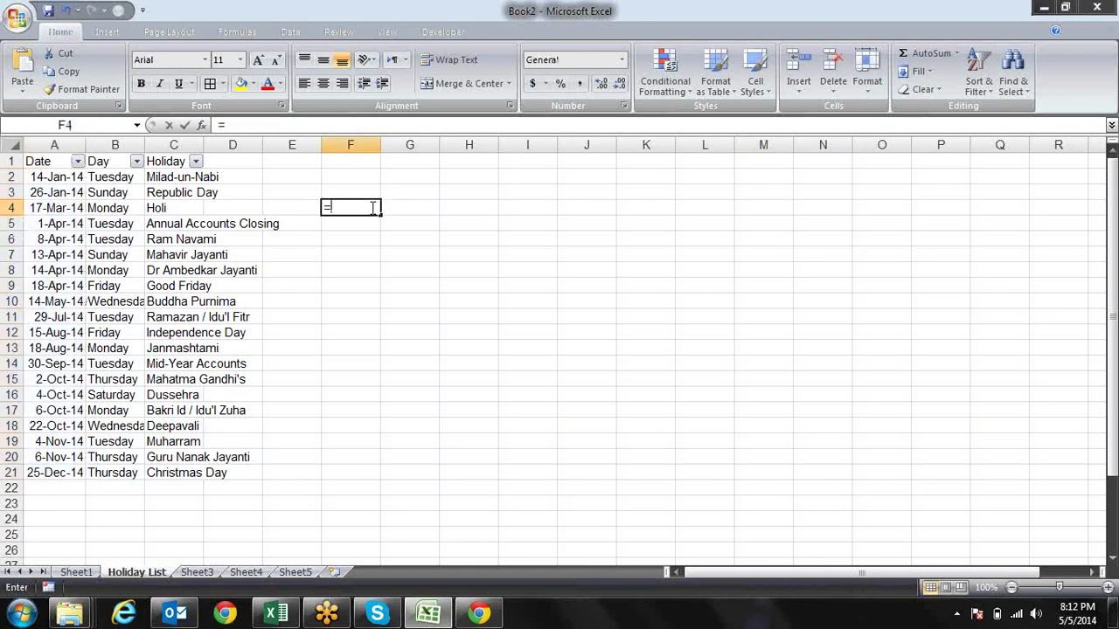
pyautogui.write('hl')
pyautogui.press('Tab')
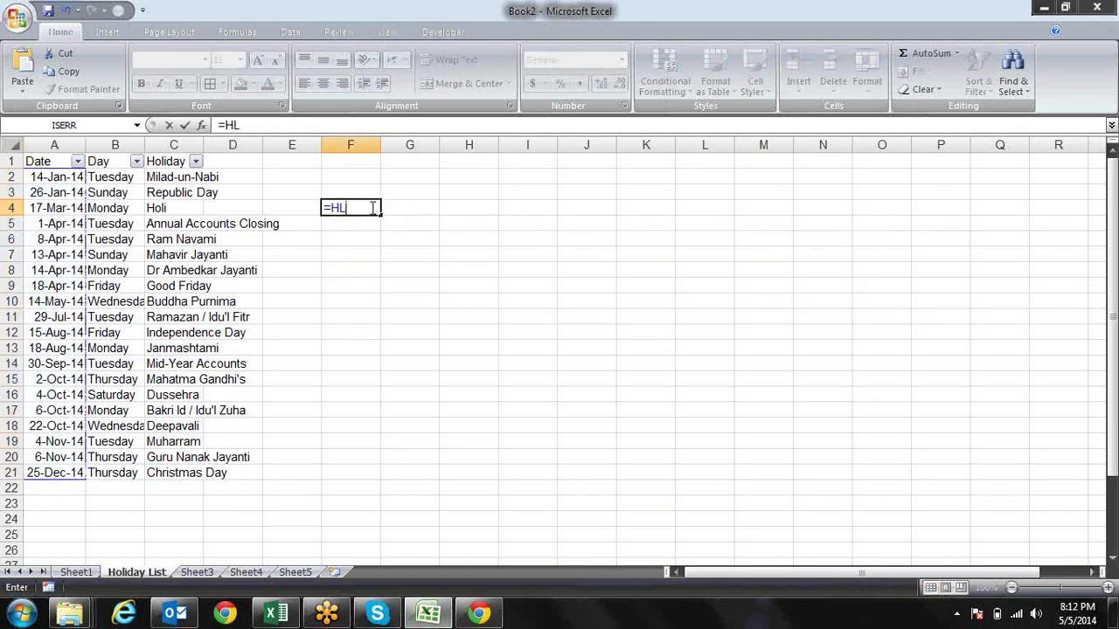
pyautogui.press('Return')
pyautogui.click(372, 208)
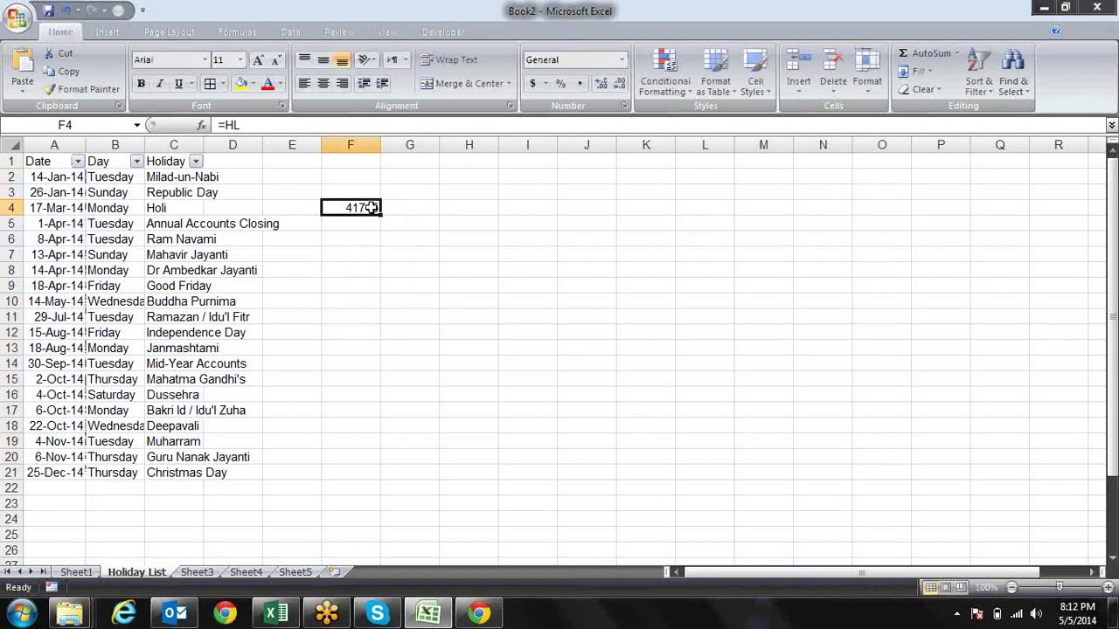
pyautogui.press('F2')
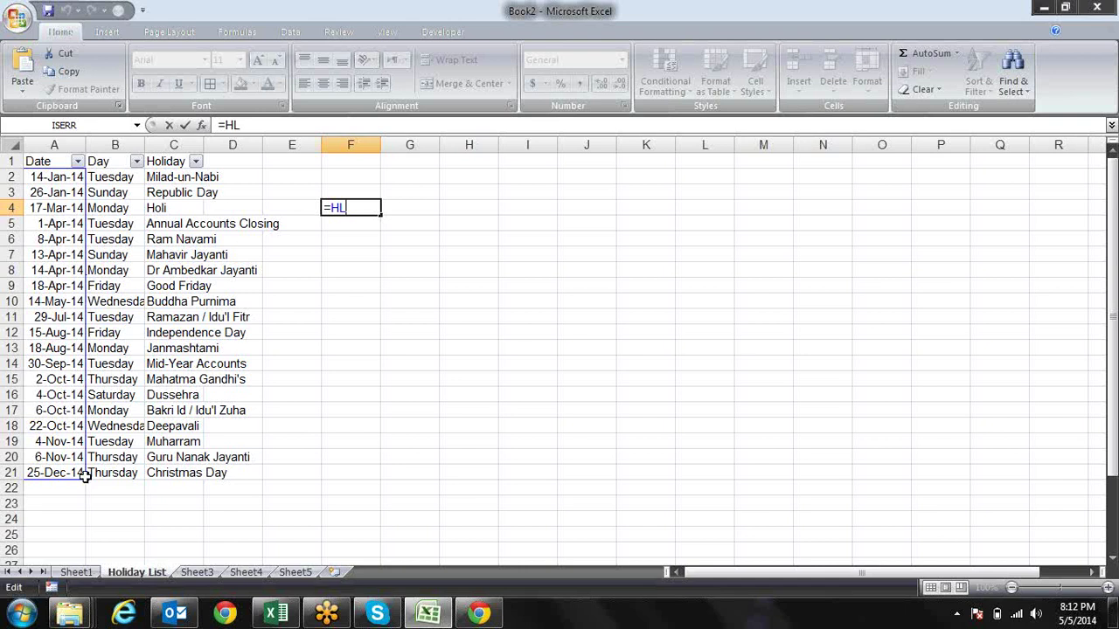
pyautogui.hotkey('ctrl', 'Return')
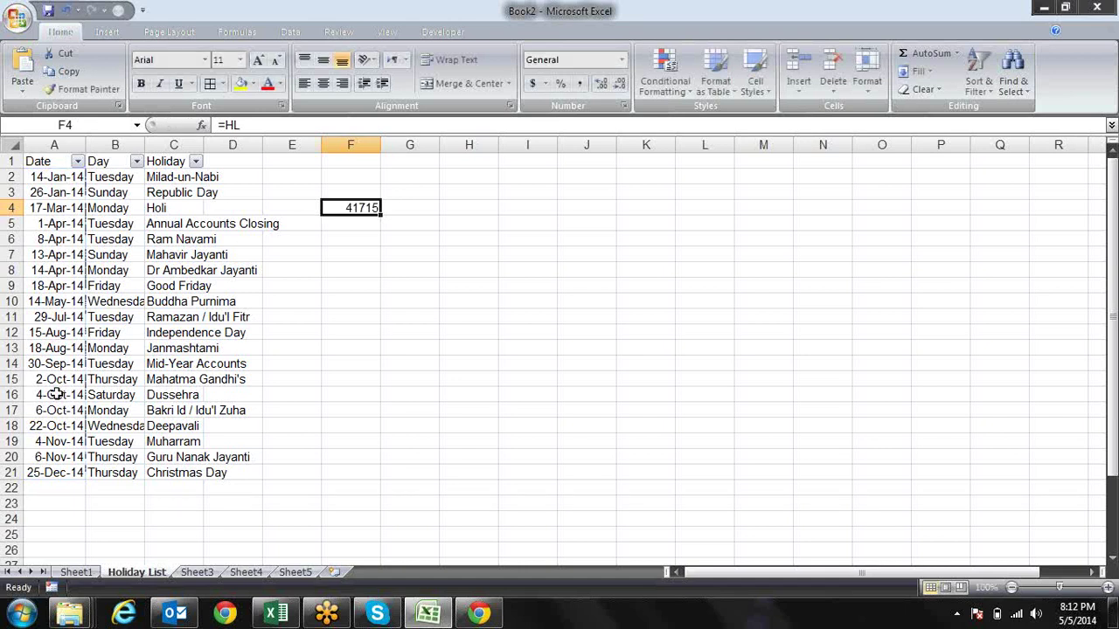
pyautogui.press('Delete')
pyautogui.press('Left')
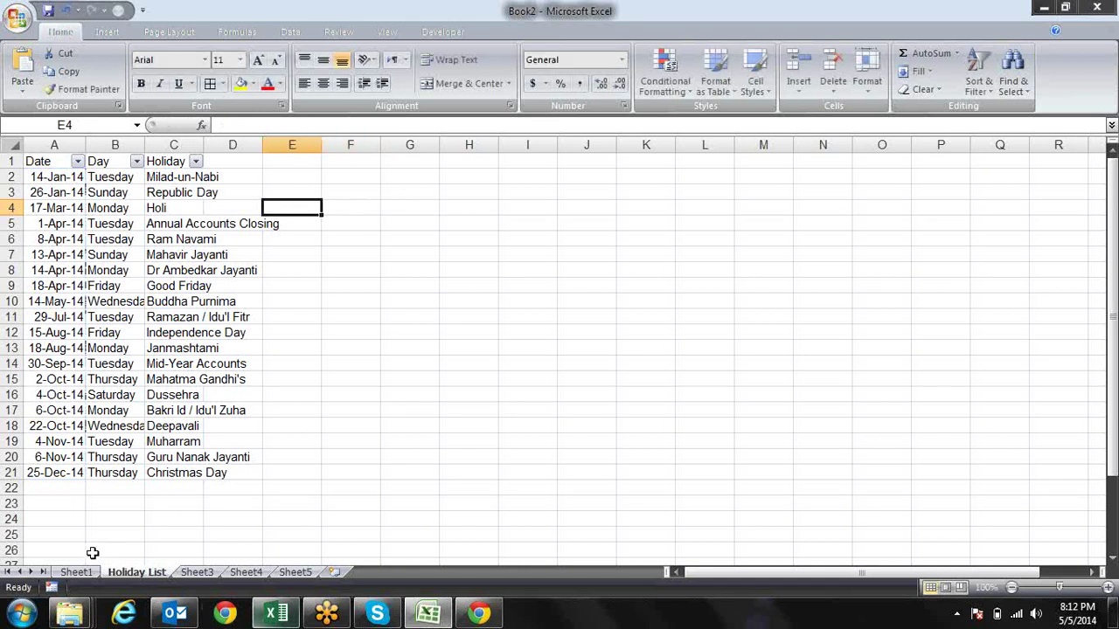
# Step: On Sheet1, delete the old weekend test formula from C5
pyautogui.click(76, 571)
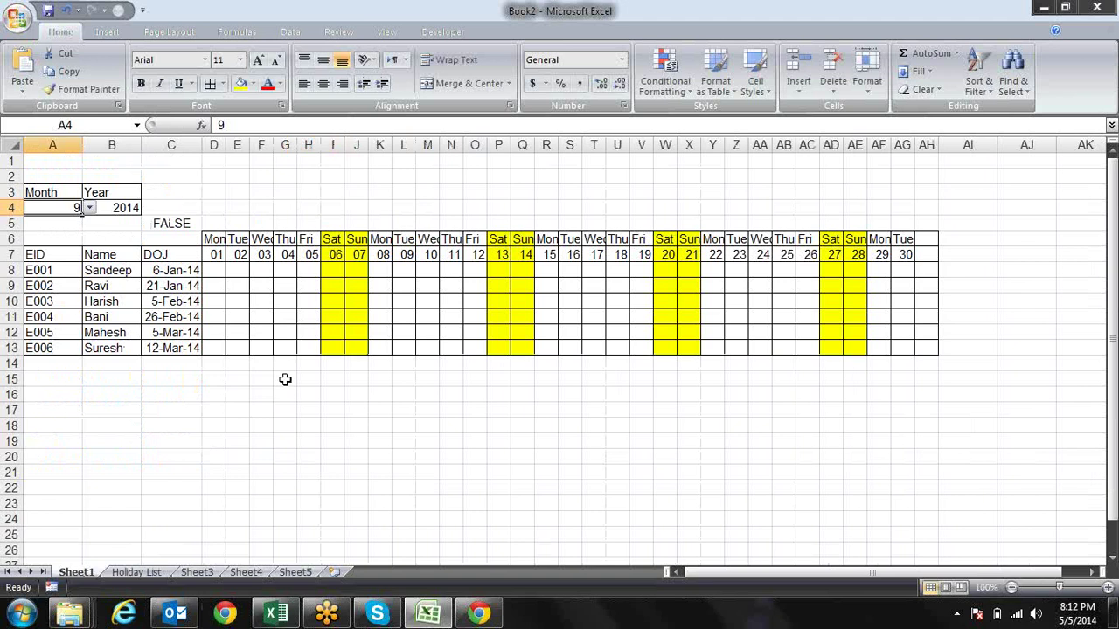
pyautogui.press('Right')
pyautogui.press('Right')
pyautogui.press('Down')
pyautogui.press('Down')
pyautogui.press('Right')
pyautogui.press('Down')
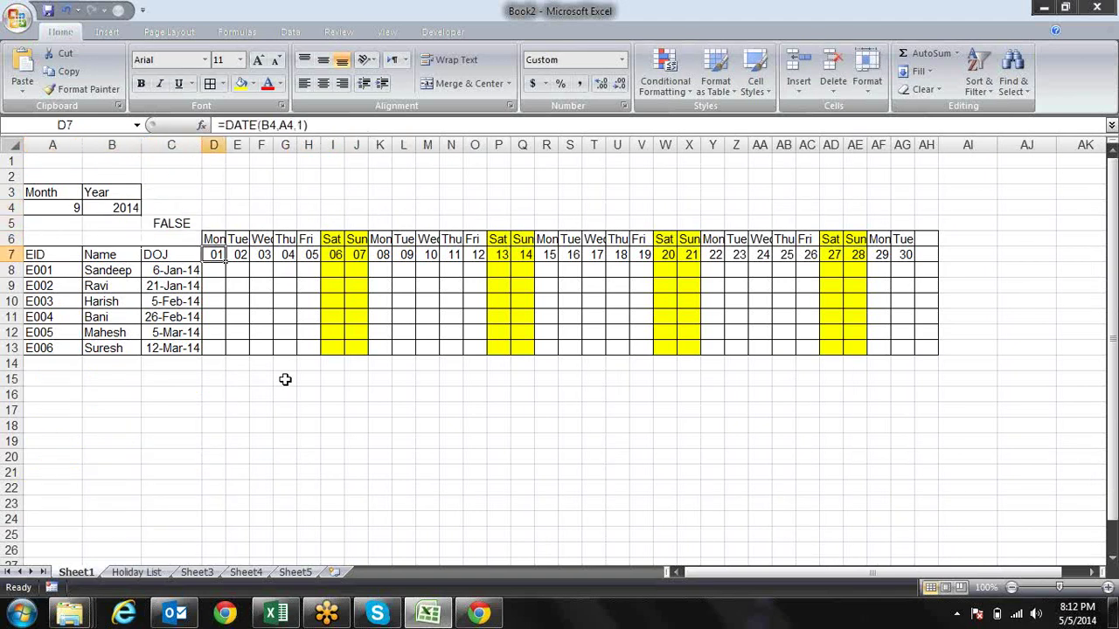
pyautogui.press('Up')
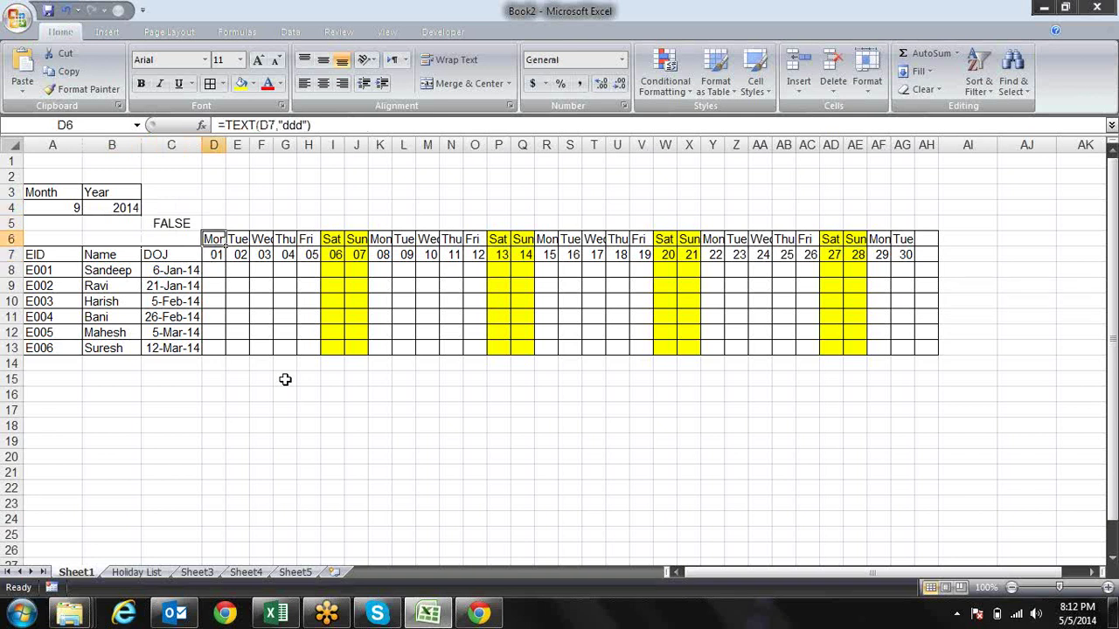
pyautogui.press('Up')
pyautogui.press('Left')
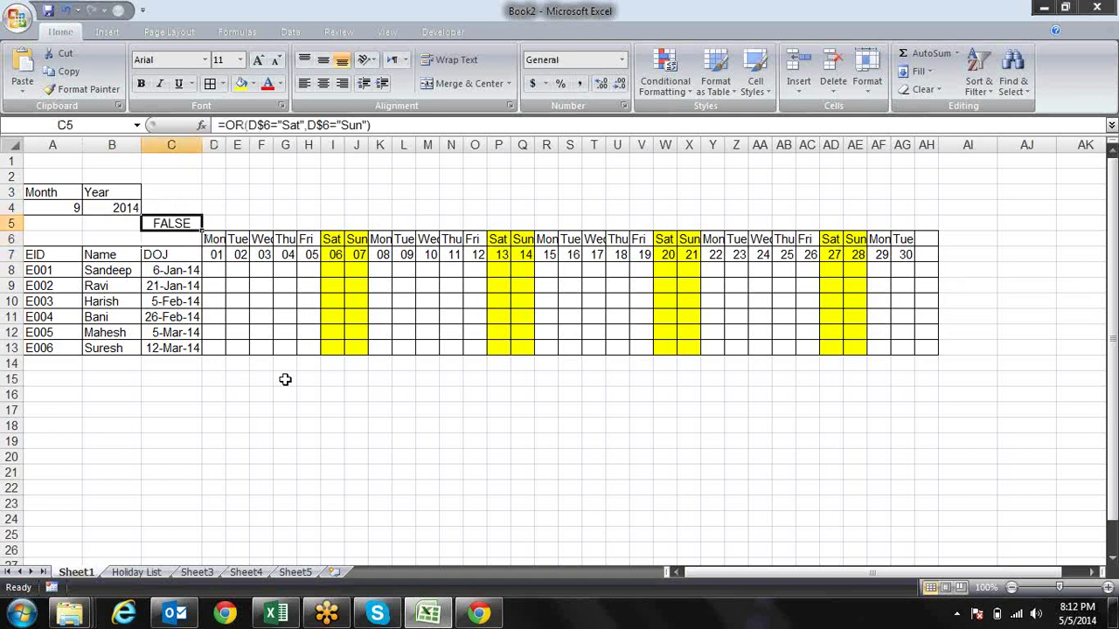
pyautogui.press('Delete')
# Step: Enter =VLOOKUP(D7,HL,1,0) in C5
pyautogui.write('=')
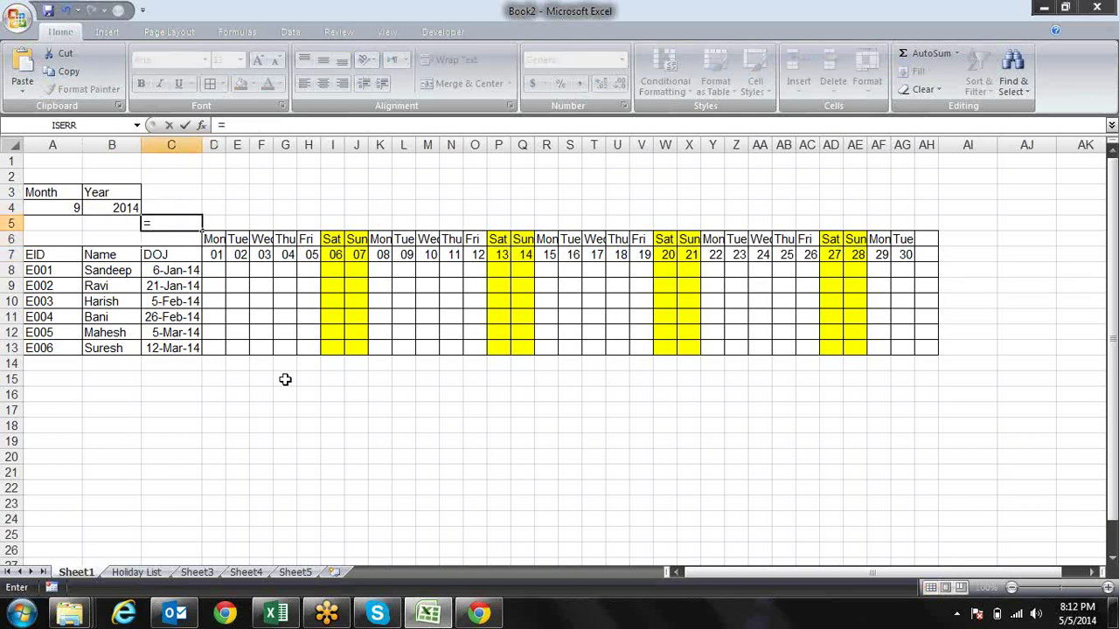
pyautogui.write('if')
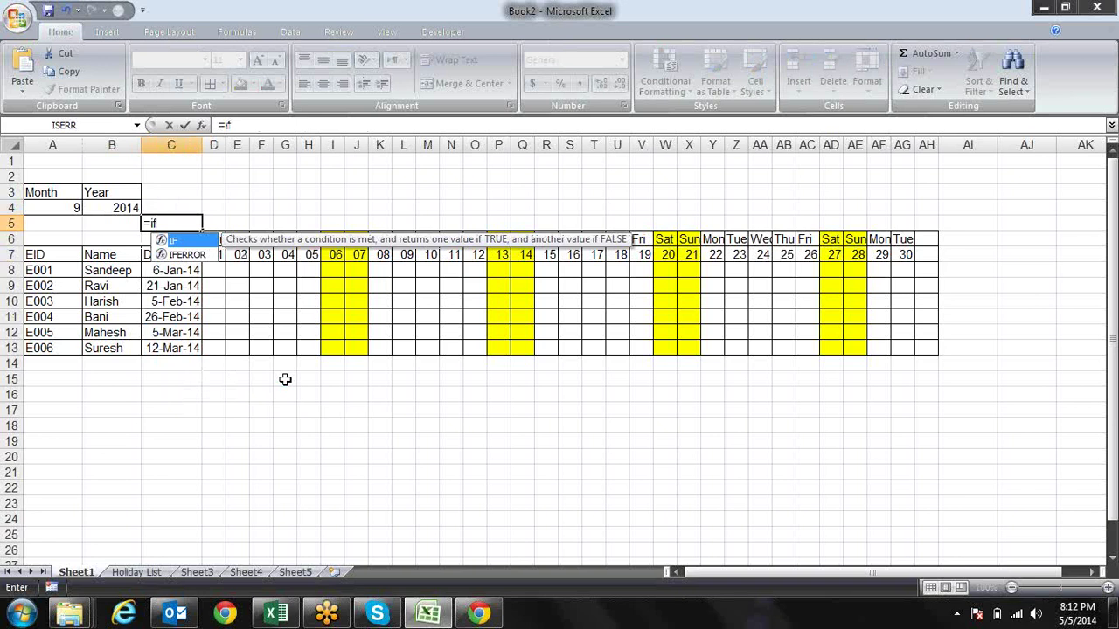
pyautogui.press('Tab')
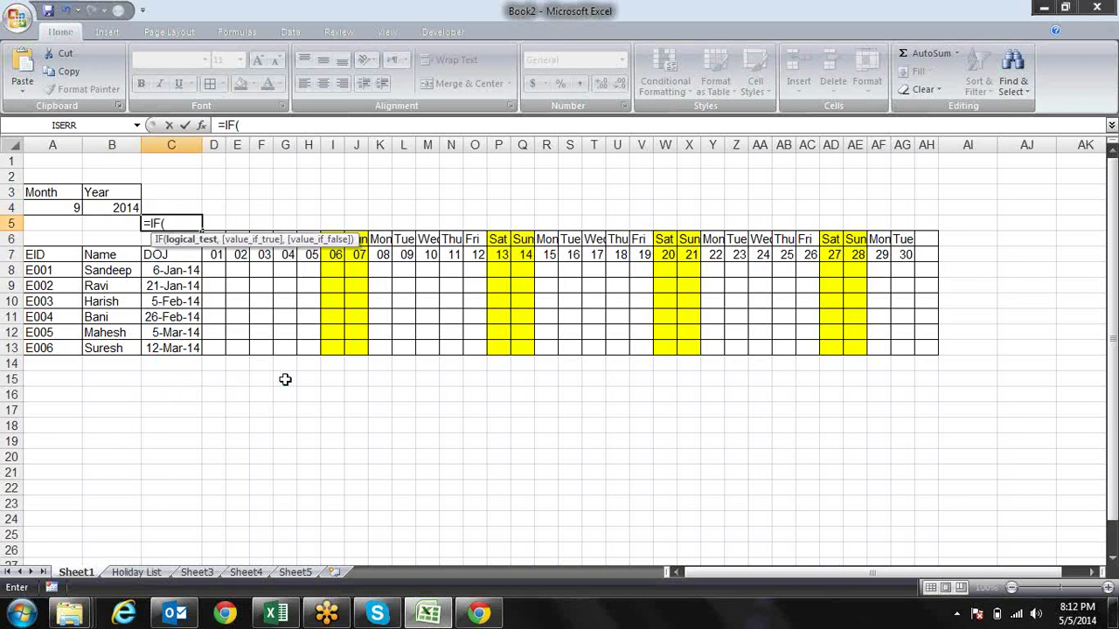
pyautogui.press('BackSpace')
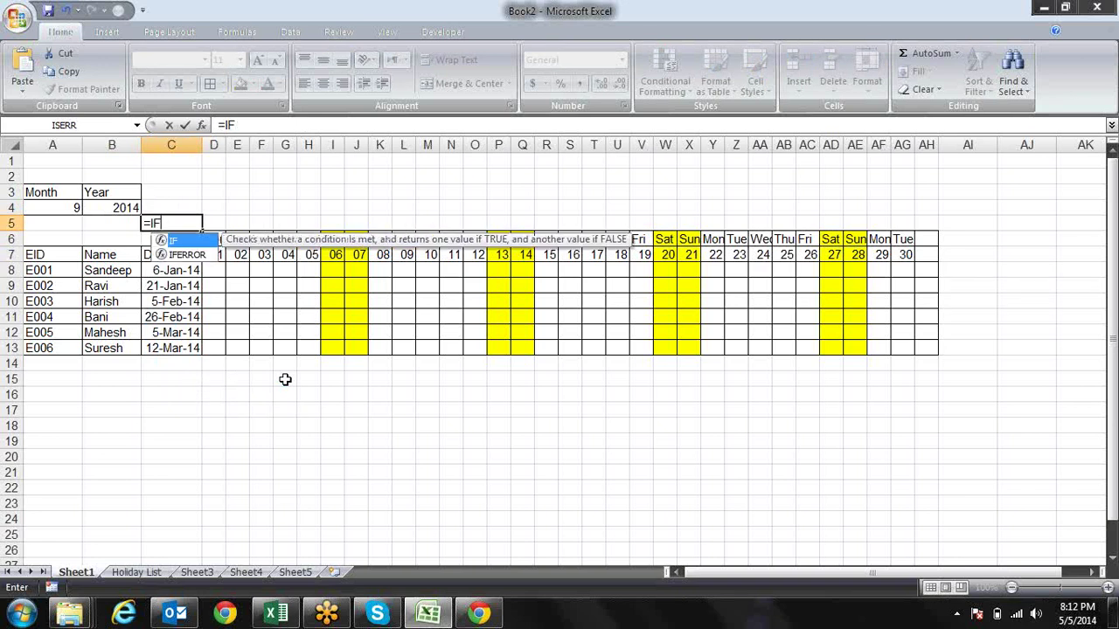
pyautogui.press('BackSpace')
pyautogui.press('BackSpace')
pyautogui.write('vl')
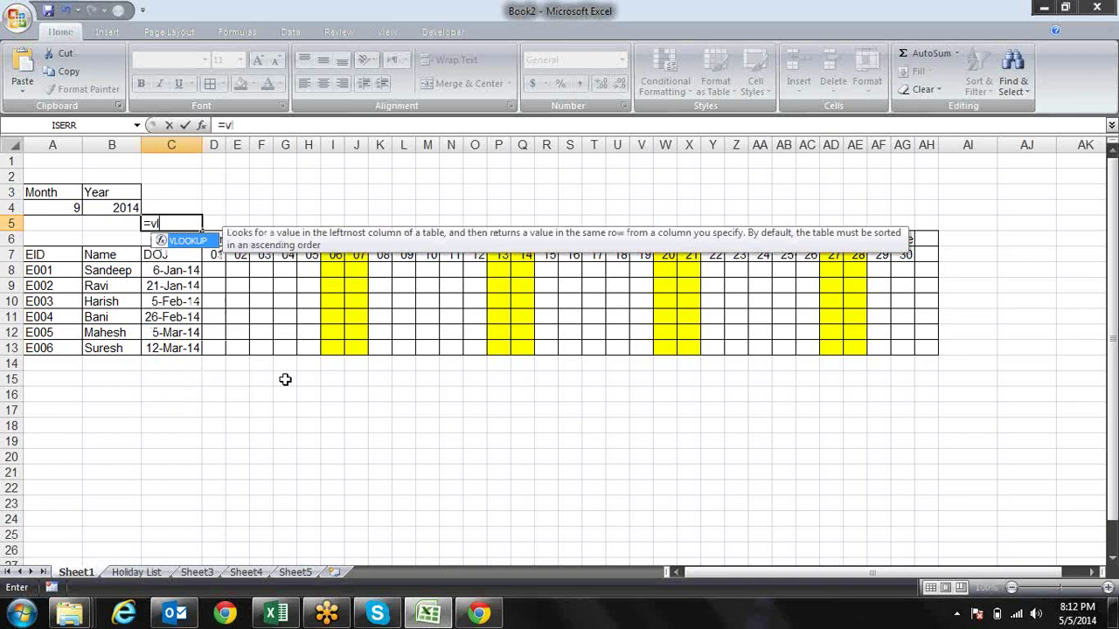
pyautogui.press('Tab')
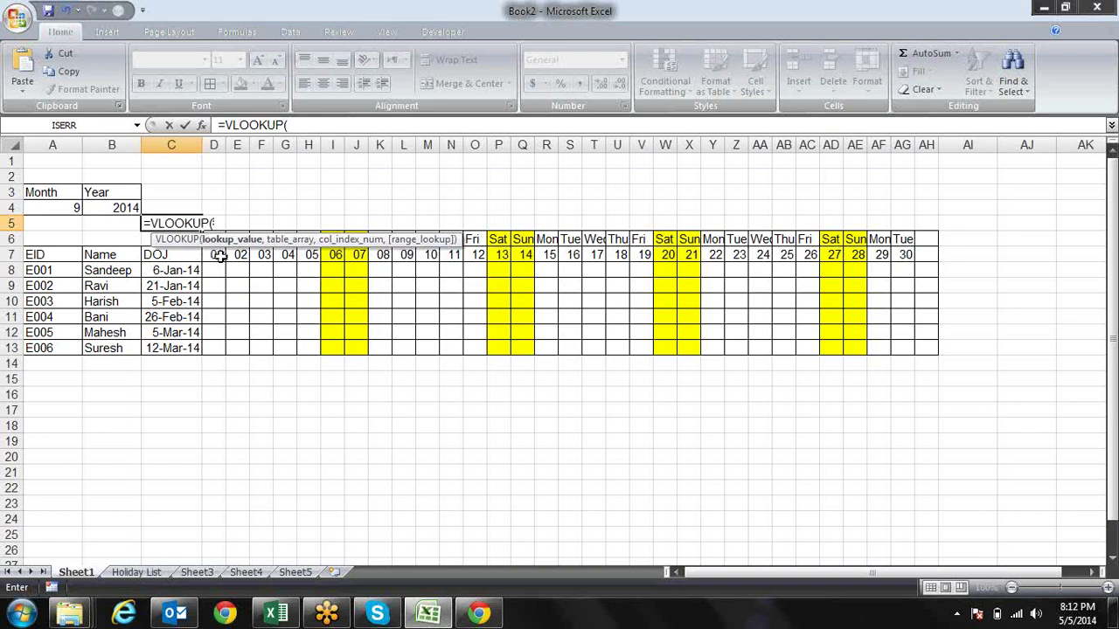
pyautogui.click(221, 255)
pyautogui.write(',')
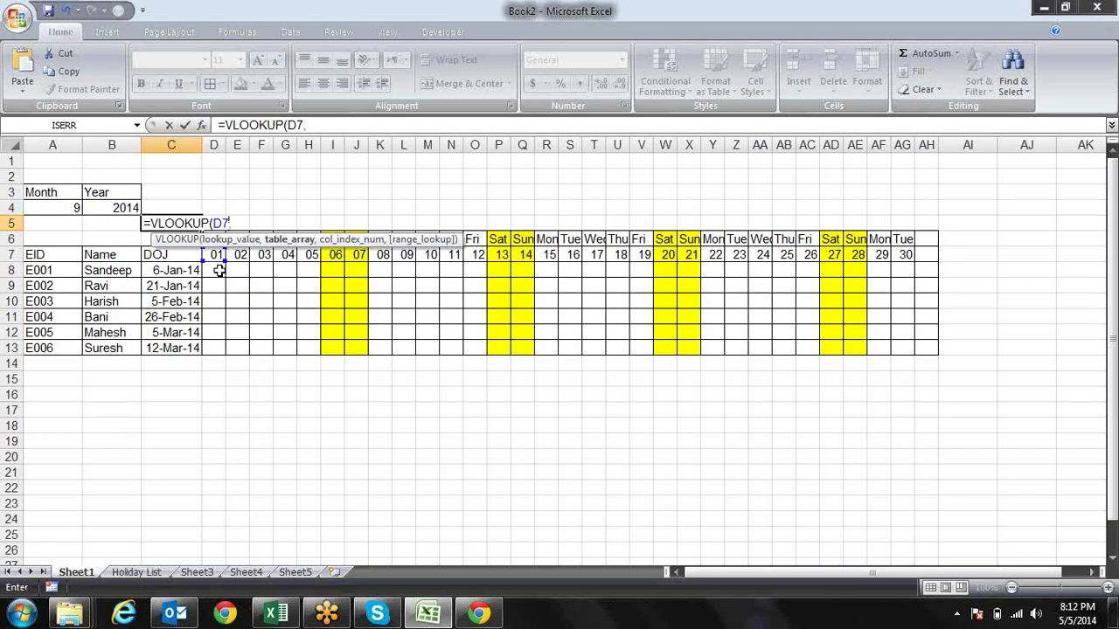
pyautogui.write('hl')
pyautogui.press('Tab')
pyautogui.write(',')
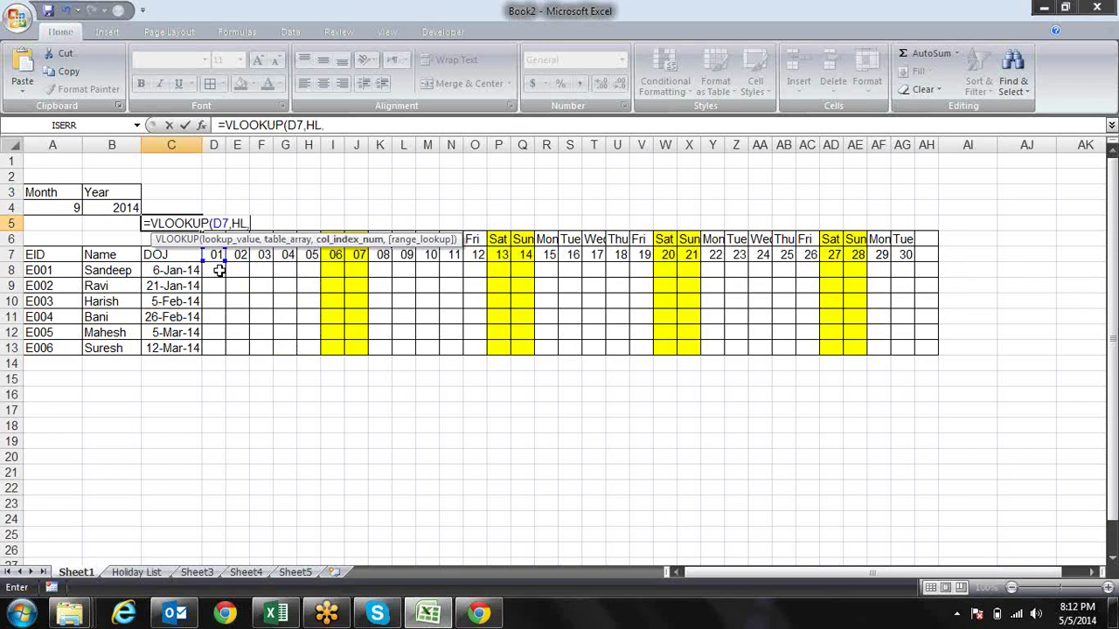
pyautogui.write('1,')
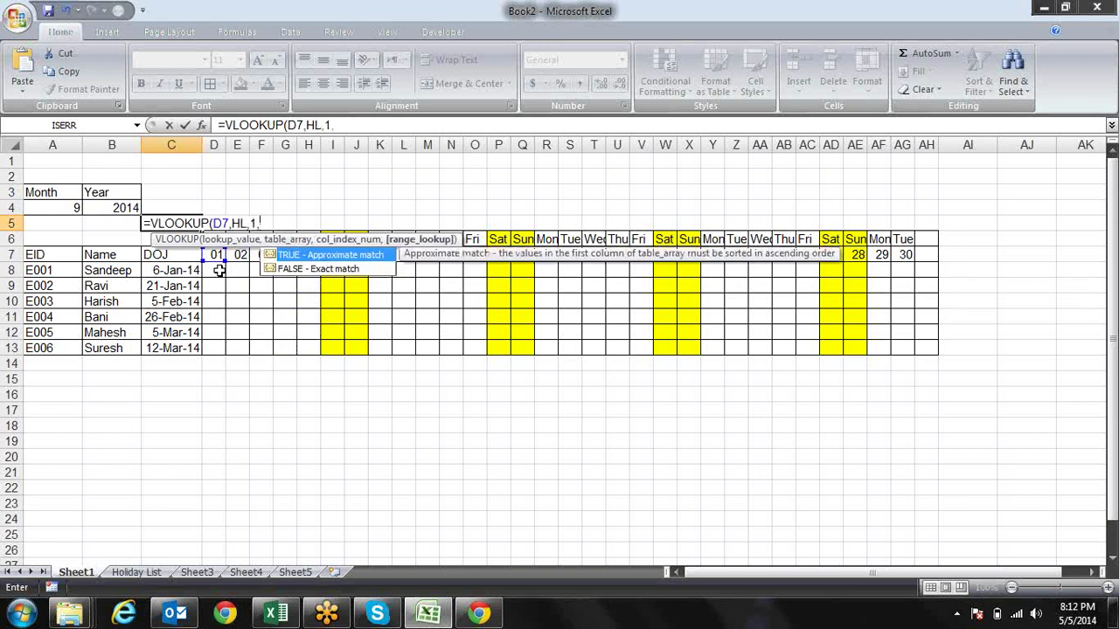
pyautogui.write('0)')
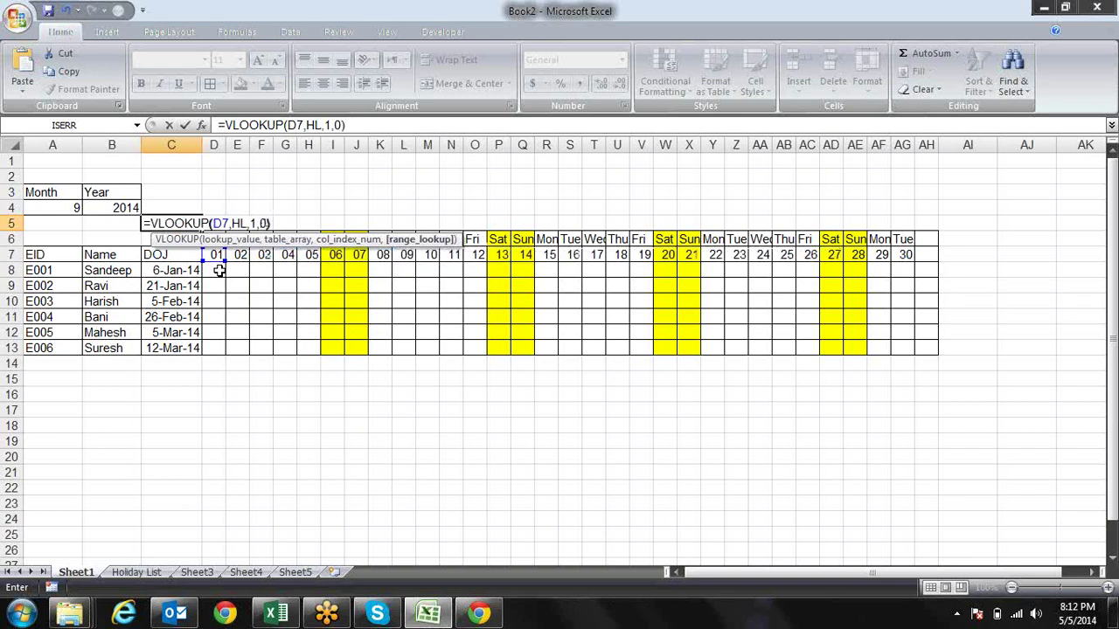
# Step: Make the lookup row-locked D$7 and append =D7, giving =VLOOKUP(D$7,HL,1,0)=D7
pyautogui.click(222, 225)
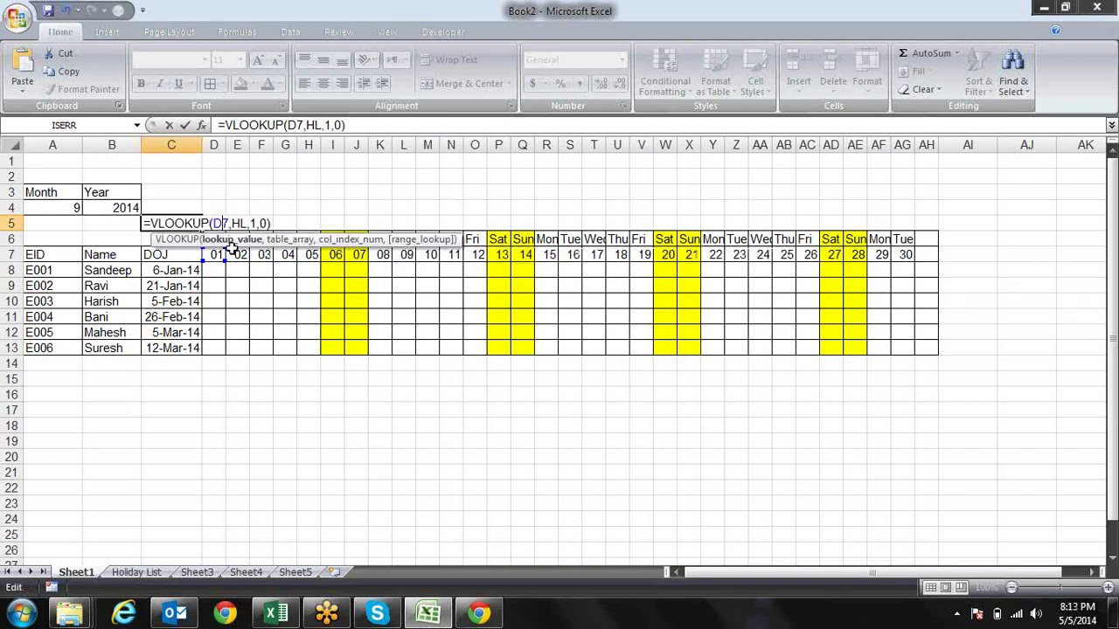
pyautogui.press('F4')
pyautogui.press('F4')
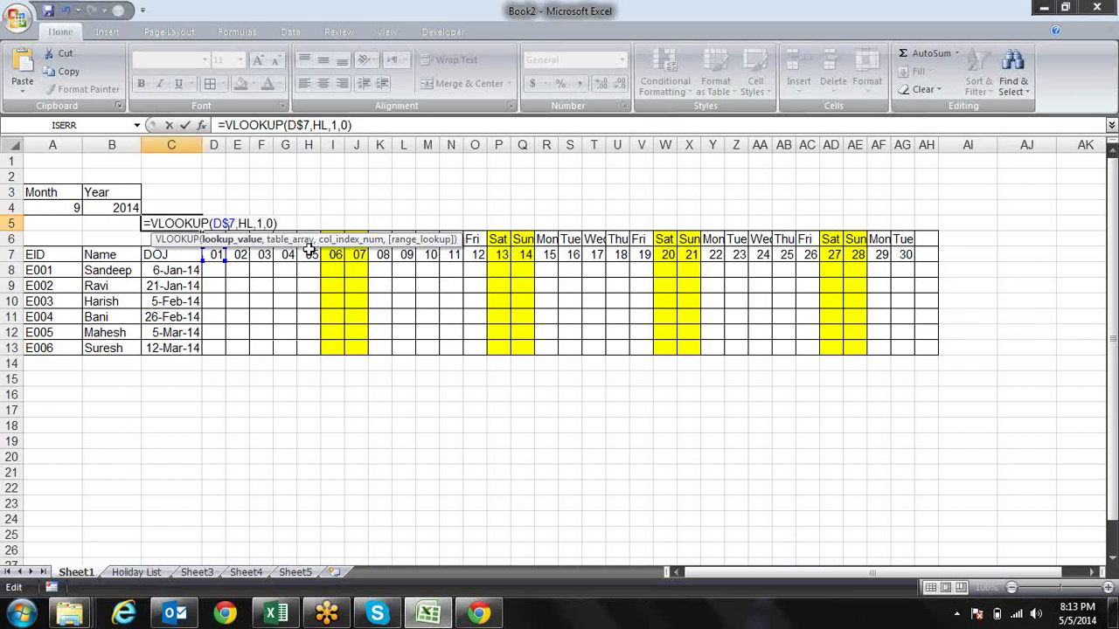
pyautogui.click(287, 225)
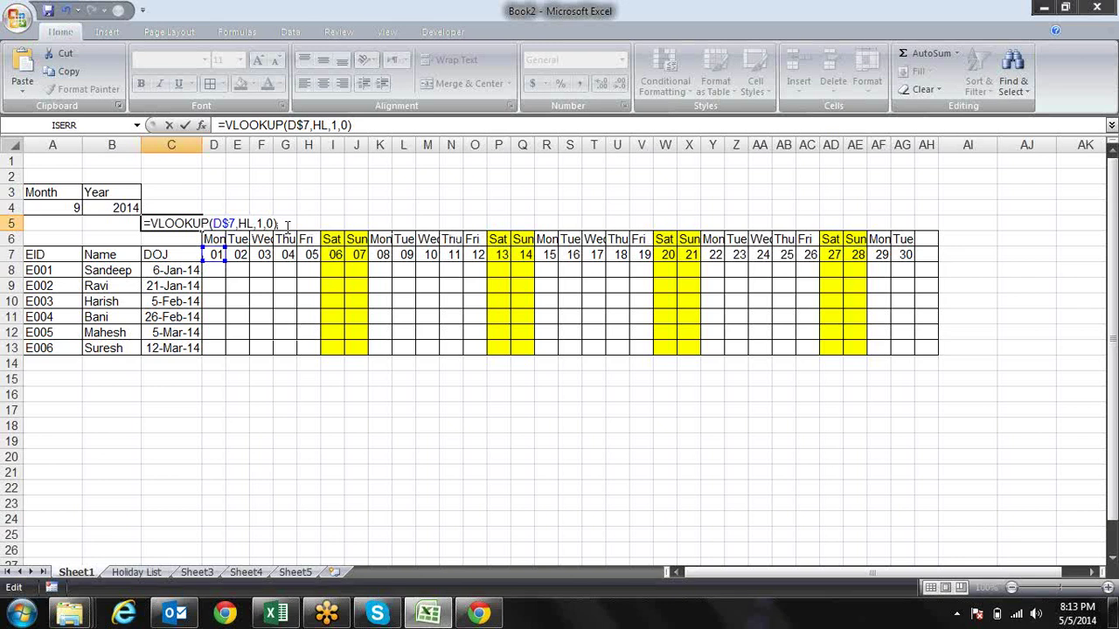
pyautogui.write('=')
pyautogui.click(216, 254)
pyautogui.press('Return')
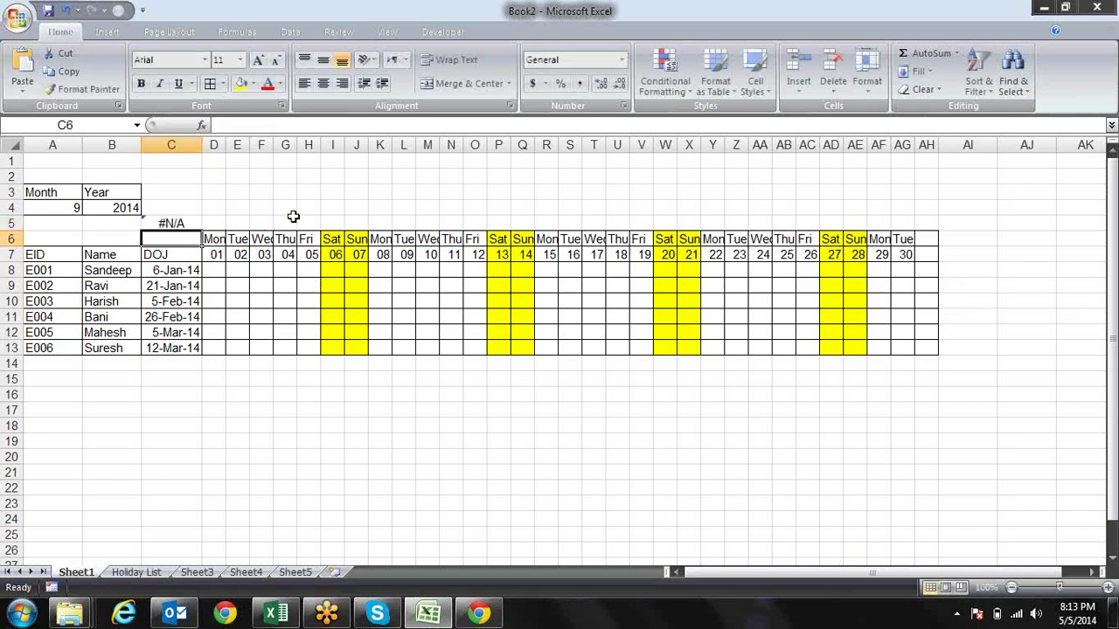
pyautogui.press('Up')
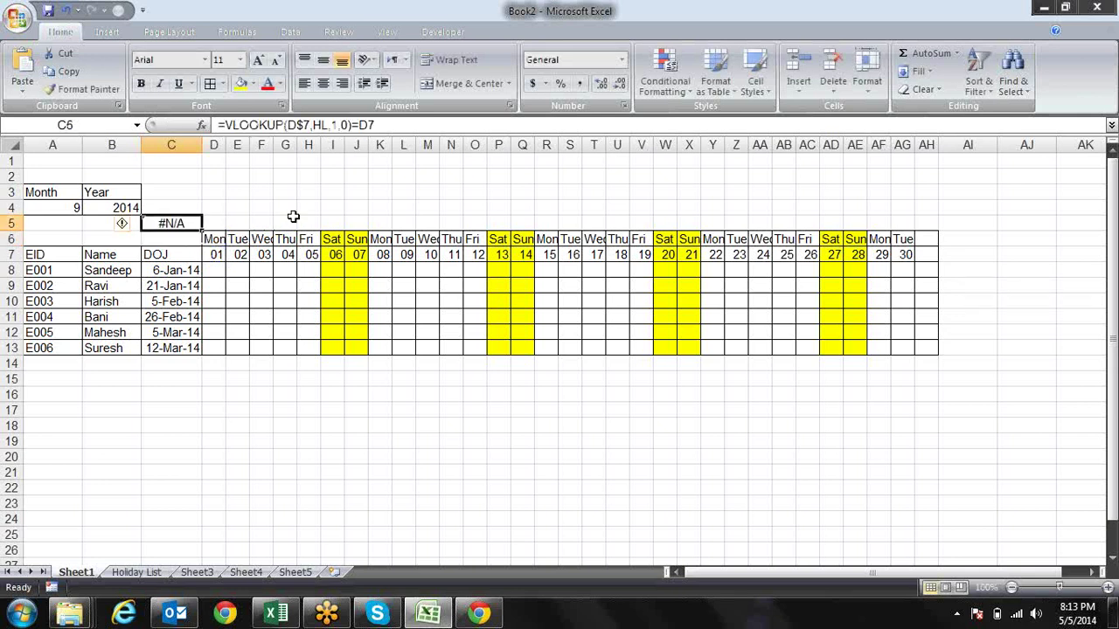
# Step: Wrap C5's holiday comparison in IFERROR with a FALSE fallback
pyautogui.click(224, 125)
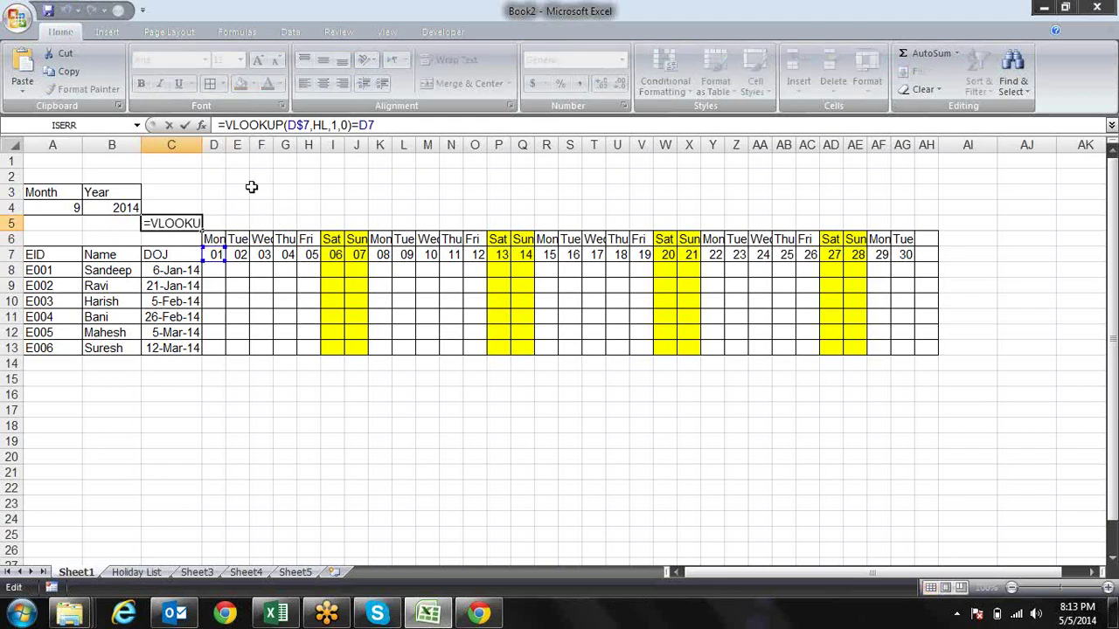
pyautogui.write('if')
pyautogui.press('Down')
pyautogui.press('Tab')
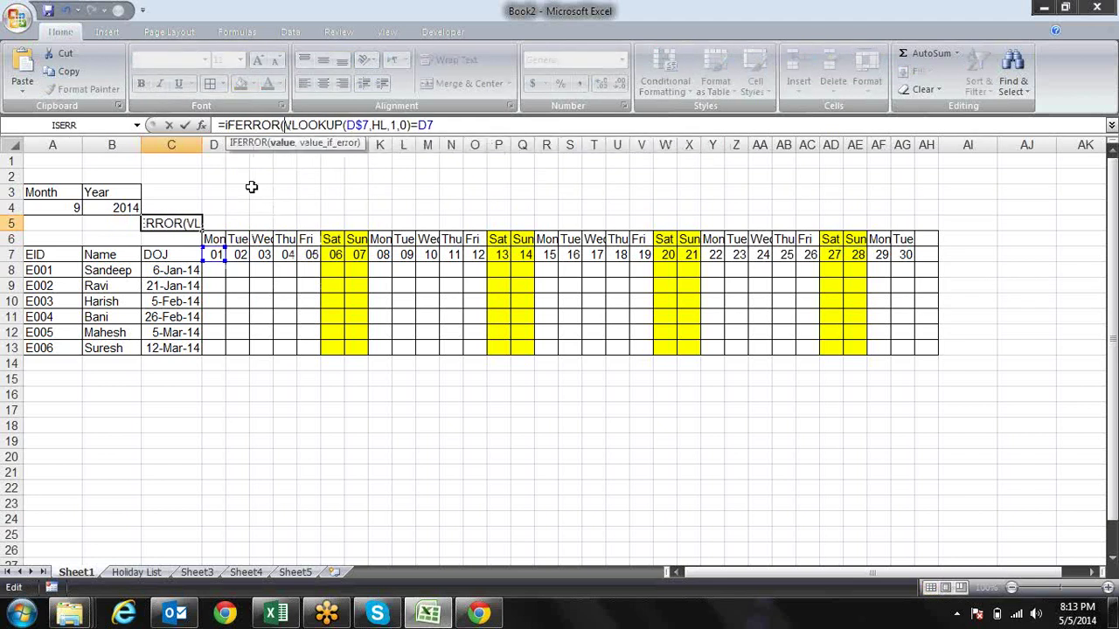
pyautogui.click(470, 125)
pyautogui.write(',')
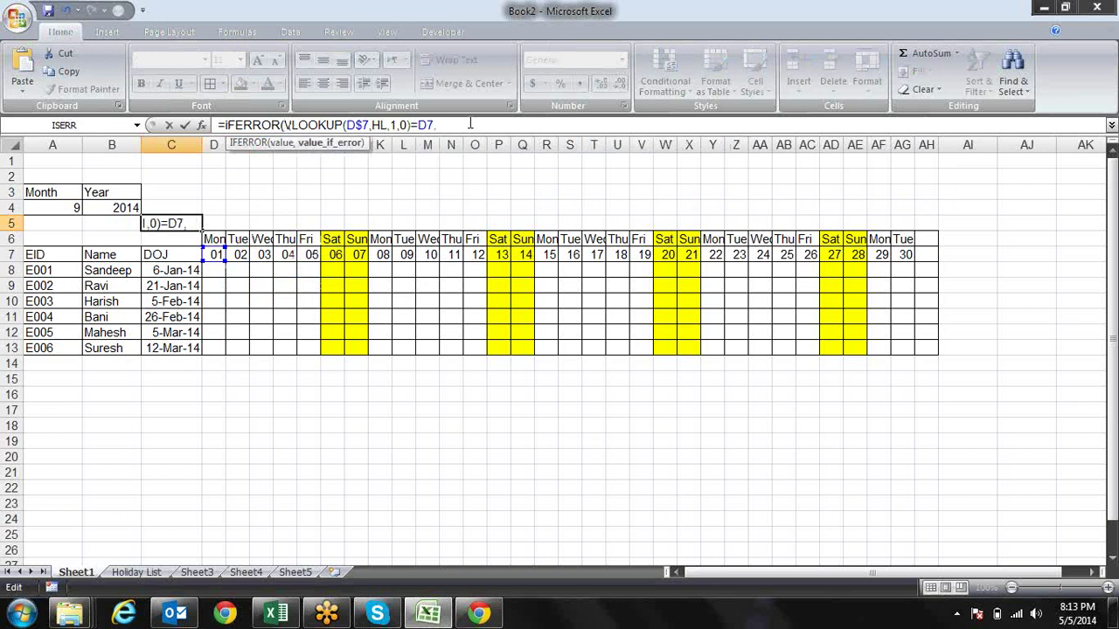
pyautogui.write('fl')
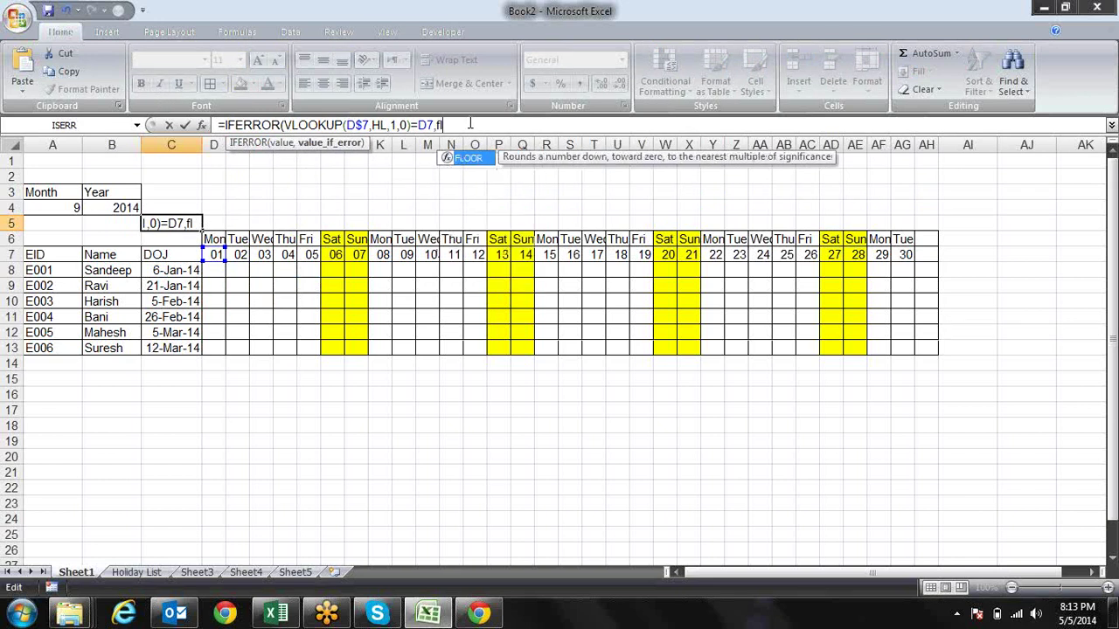
pyautogui.press('BackSpace')
pyautogui.press('BackSpace')
pyautogui.write('a')
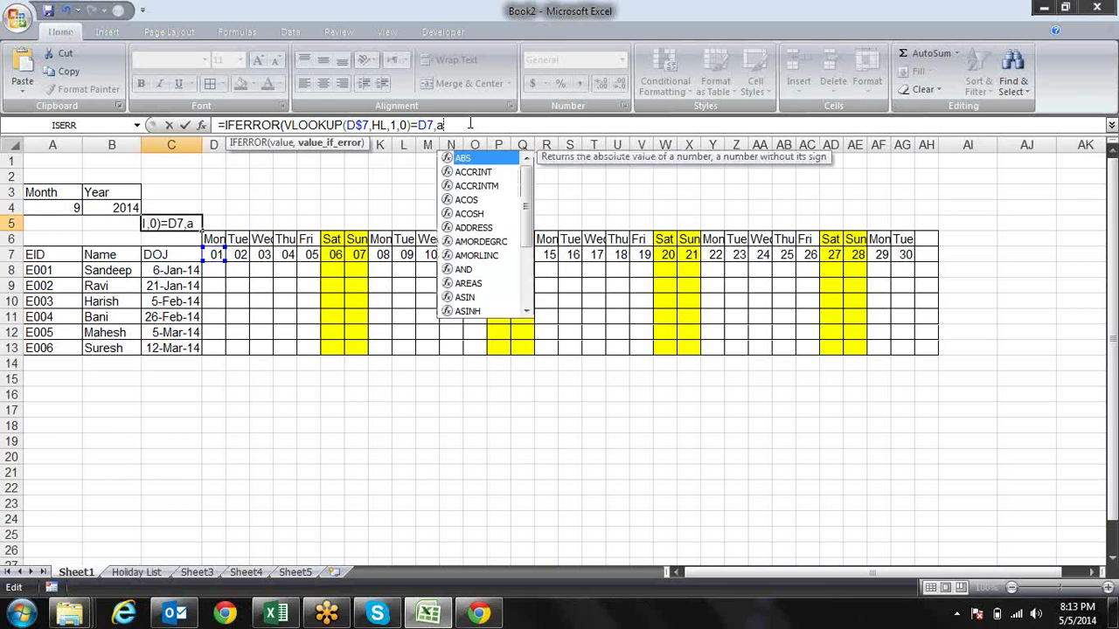
pyautogui.press('BackSpace')
pyautogui.write('fals')
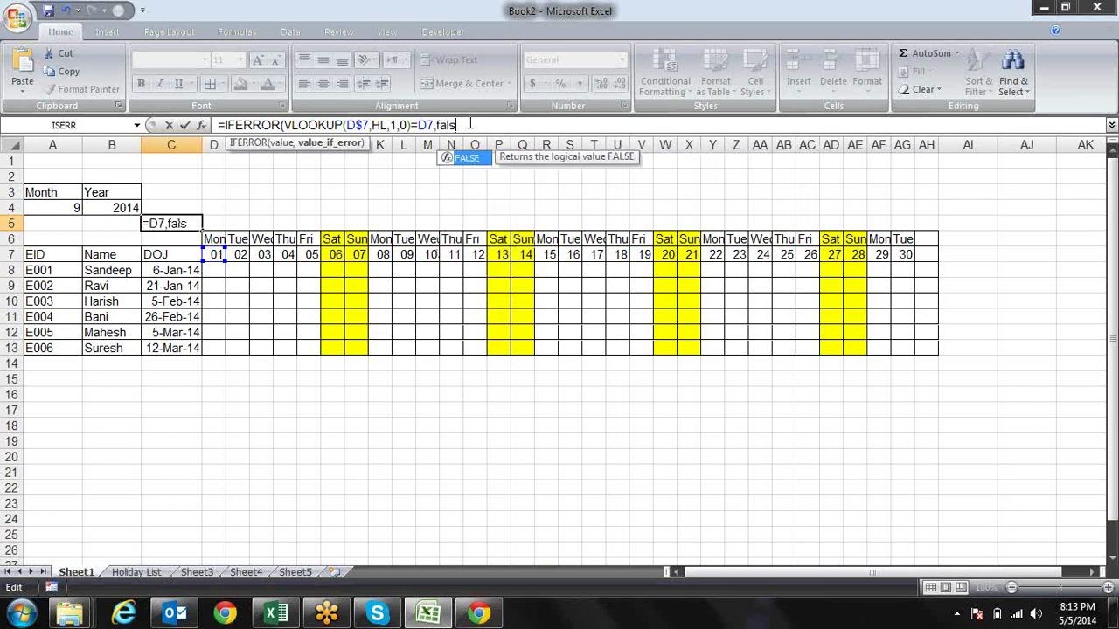
pyautogui.press('Tab')
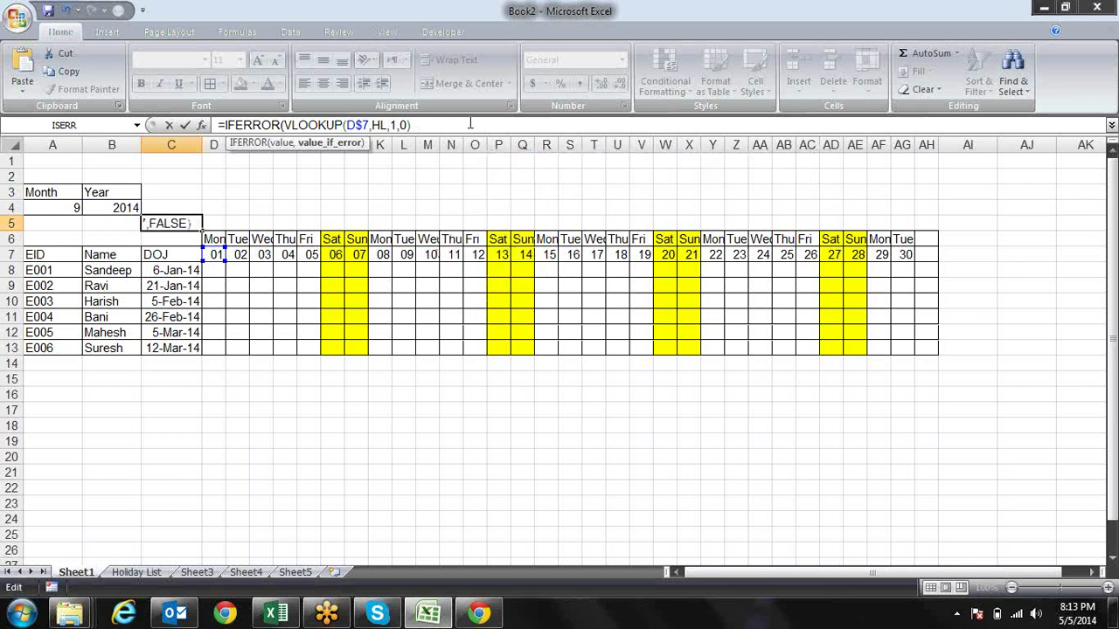
pyautogui.write(')')
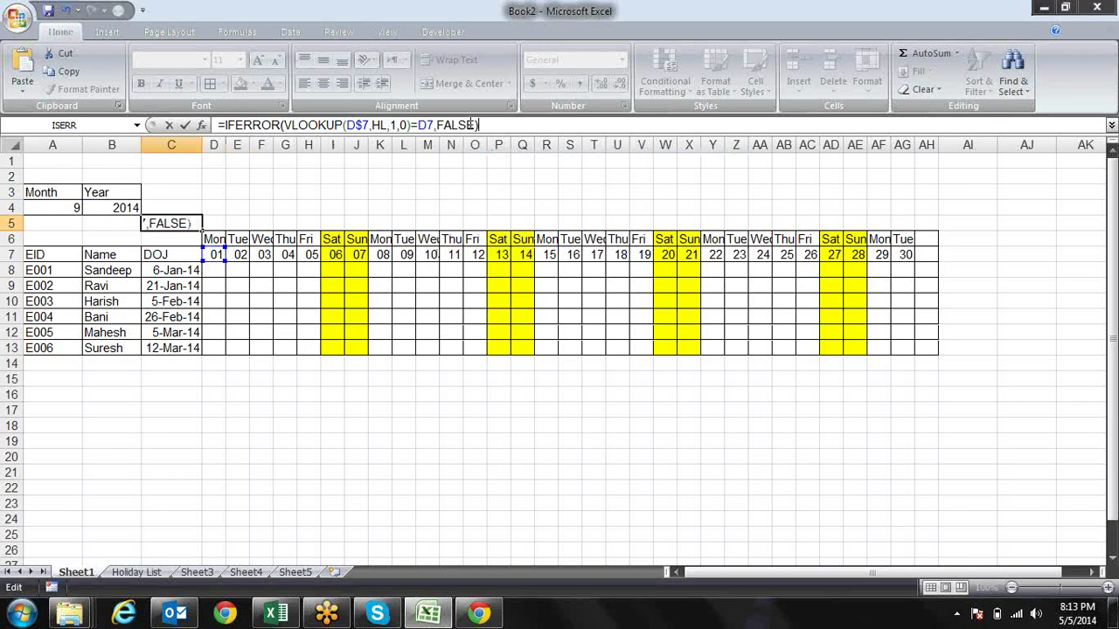
pyautogui.press('Return')
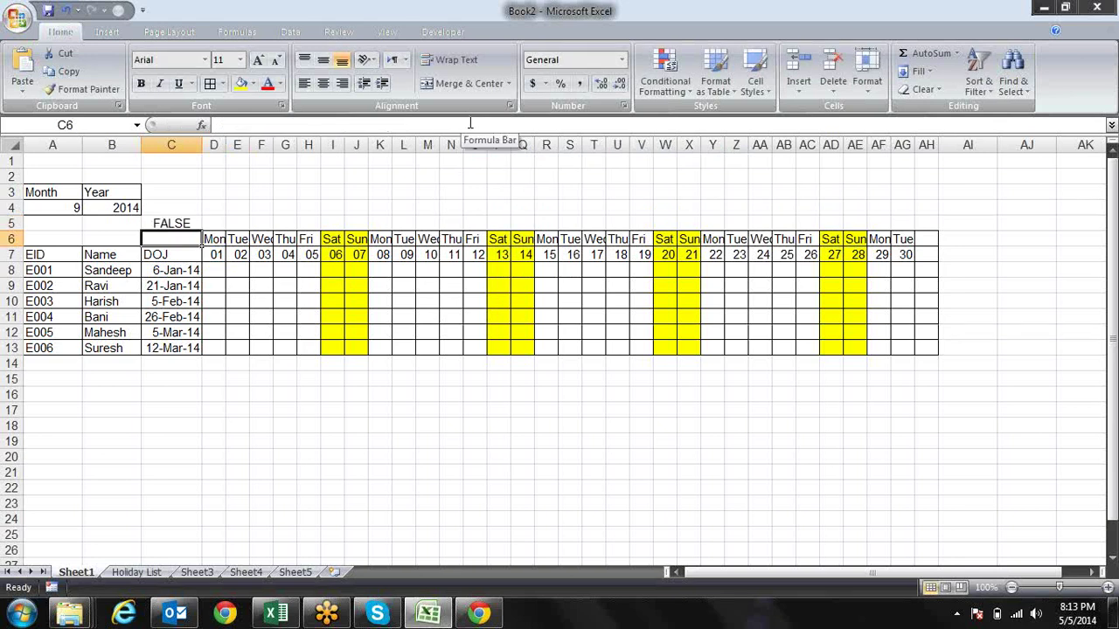
pyautogui.press('Up')
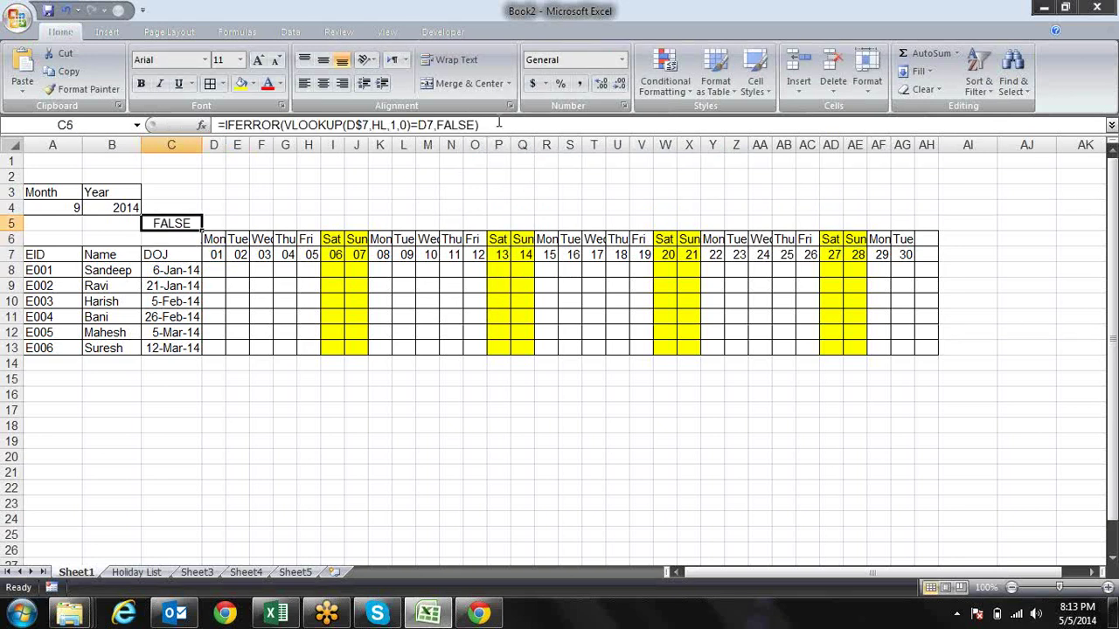
# Step: Lock the second reference as D$7, making C5 =IFERROR(VLOOKUP(D$7,HL,1,0)=D$7,FALSE)
pyautogui.moveTo(470, 125); pyautogui.dragTo(226, 125)
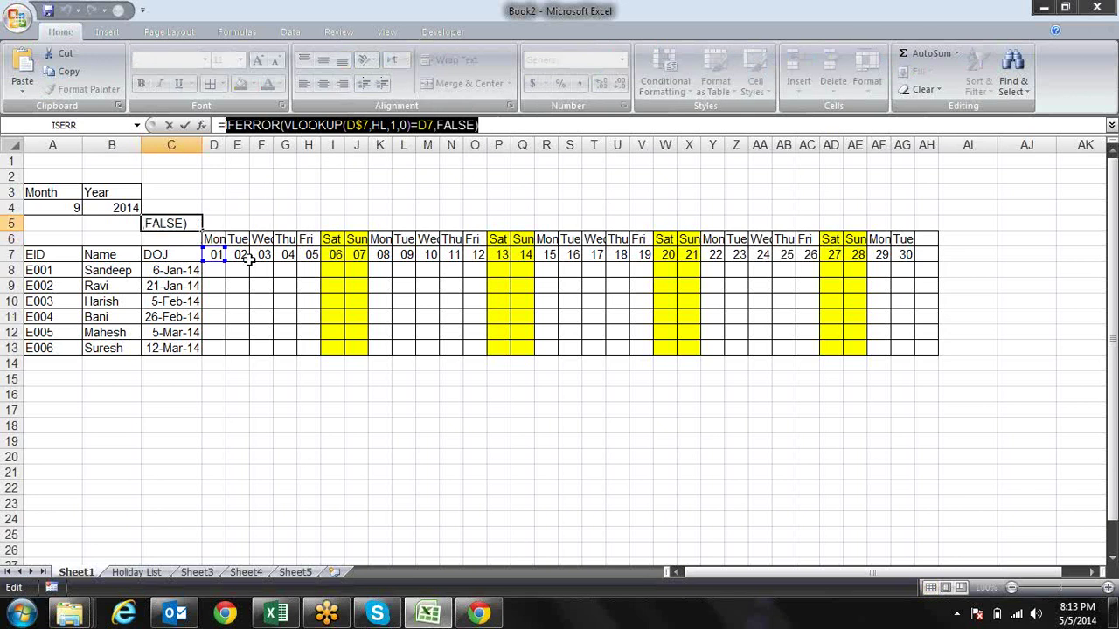
pyautogui.click(426, 125)
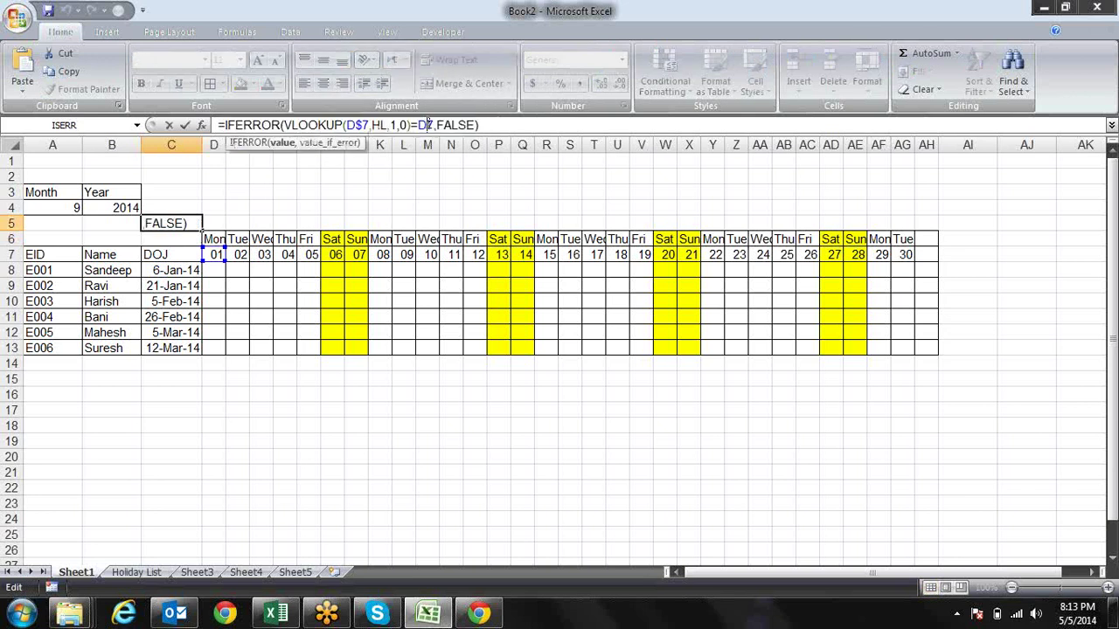
pyautogui.write('$')
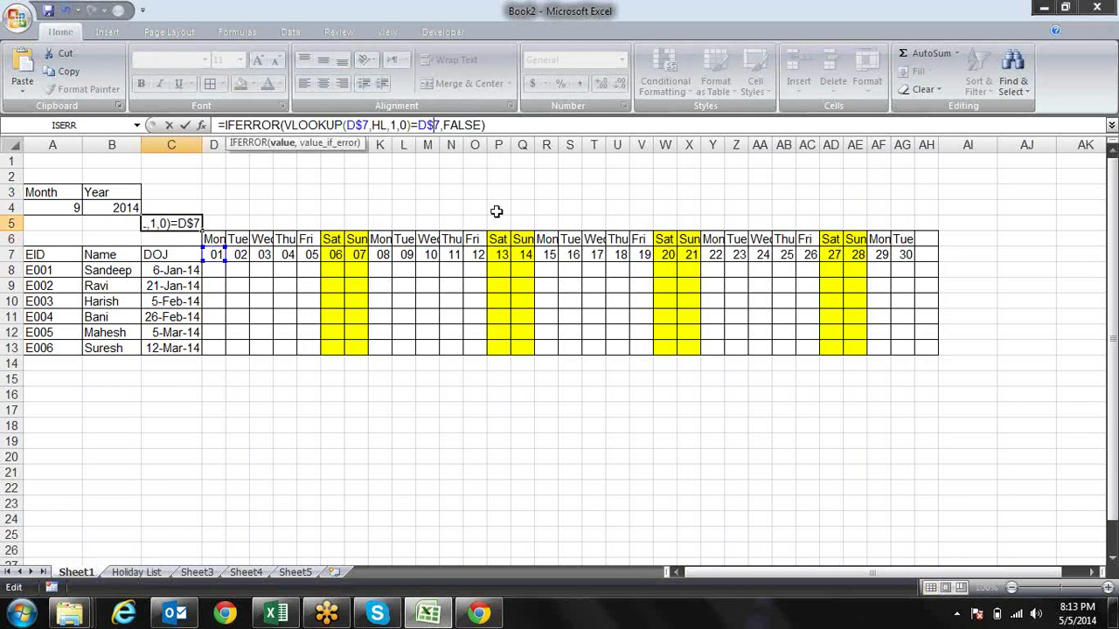
pyautogui.hotkey('ctrl', 'Return')
pyautogui.press('F2')
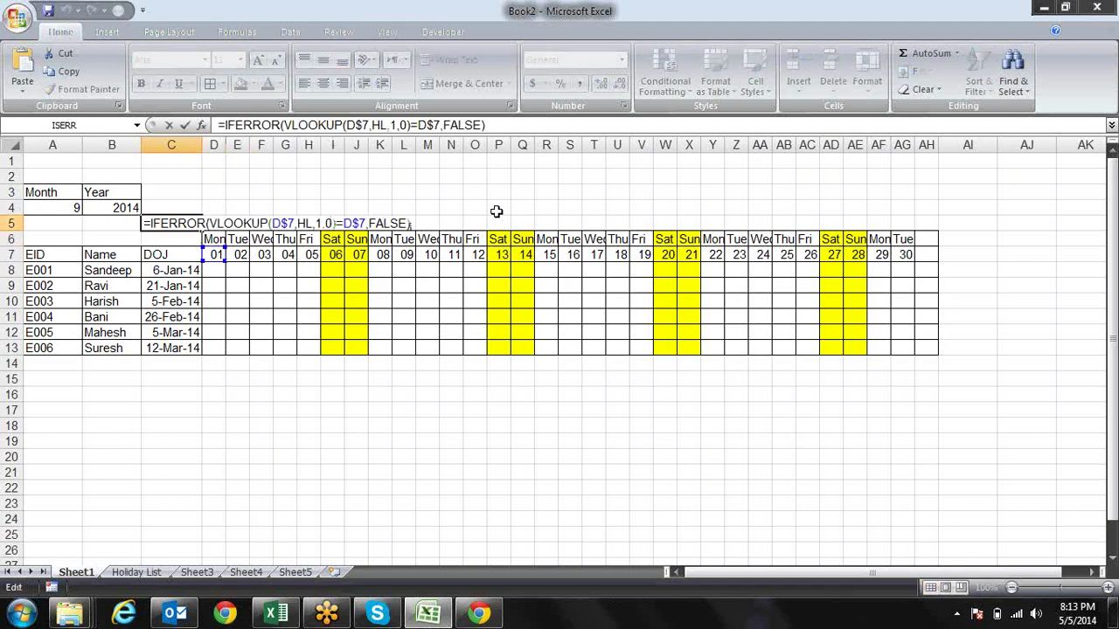
pyautogui.hotkey('shift', 'Left')
pyautogui.hotkey('shift', 'Left')
pyautogui.hotkey('shift', 'Left')
pyautogui.hotkey('shift', 'Left')
pyautogui.hotkey('shift', 'Left')
pyautogui.hotkey('shift', 'Left')
pyautogui.hotkey('shift', 'Left')
pyautogui.hotkey('shift', 'Left')
pyautogui.hotkey('ctrl', 'c')
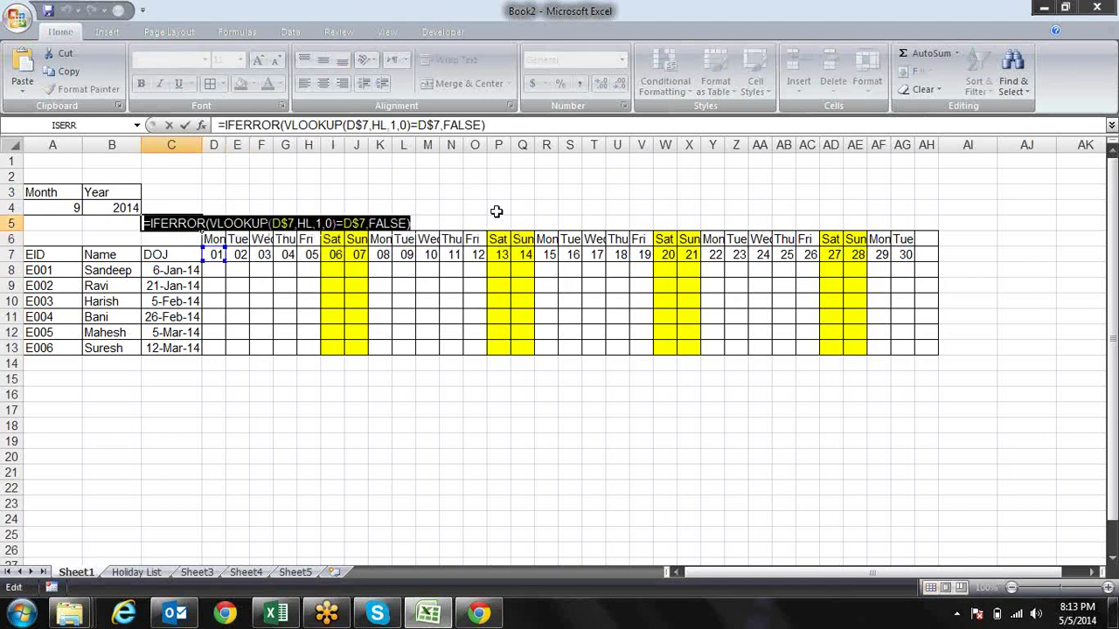
pyautogui.press('Escape')
pyautogui.press('Right')
pyautogui.press('Down')
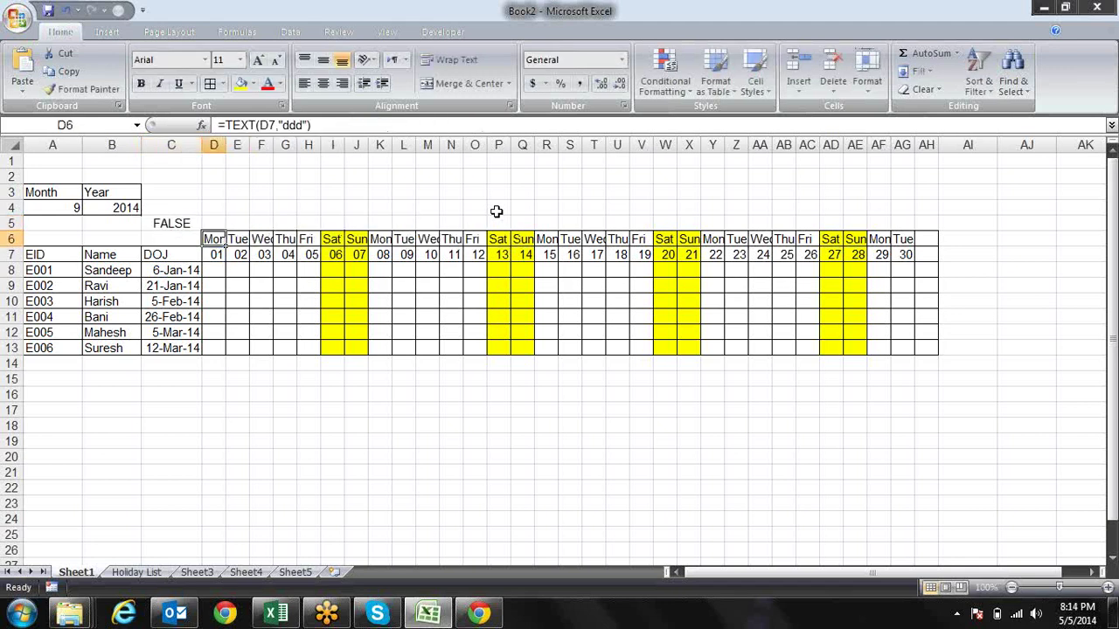
# Step: Add a formula rule =IFERROR(VLOOKUP(D$7,HL,1,0)=D$7,FALSE) with light orange fill
pyautogui.click(665, 77)
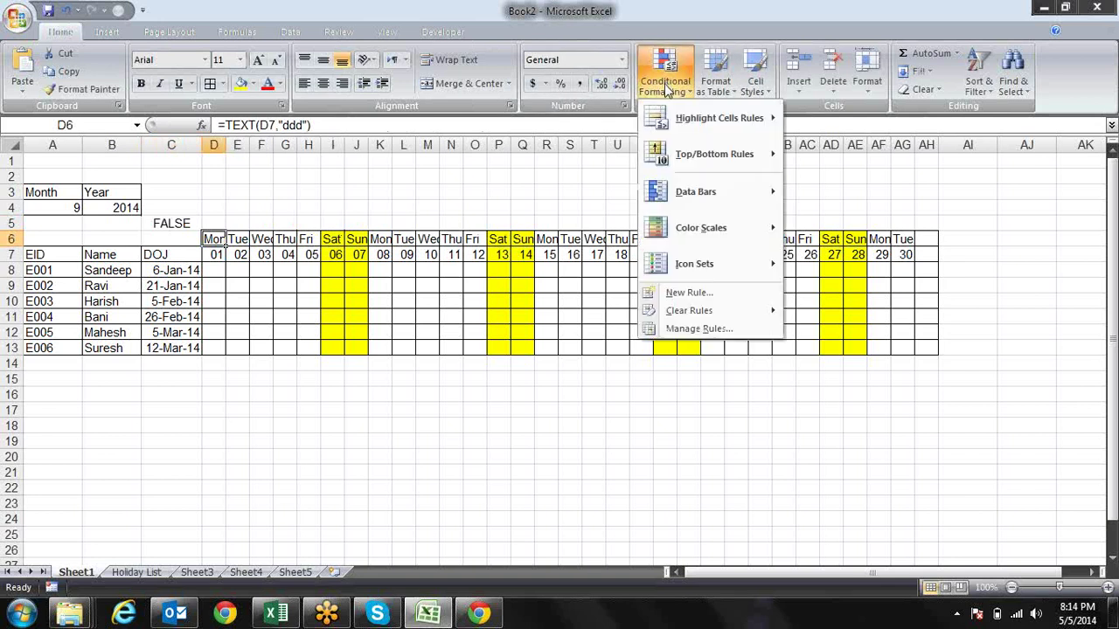
pyautogui.click(673, 293)
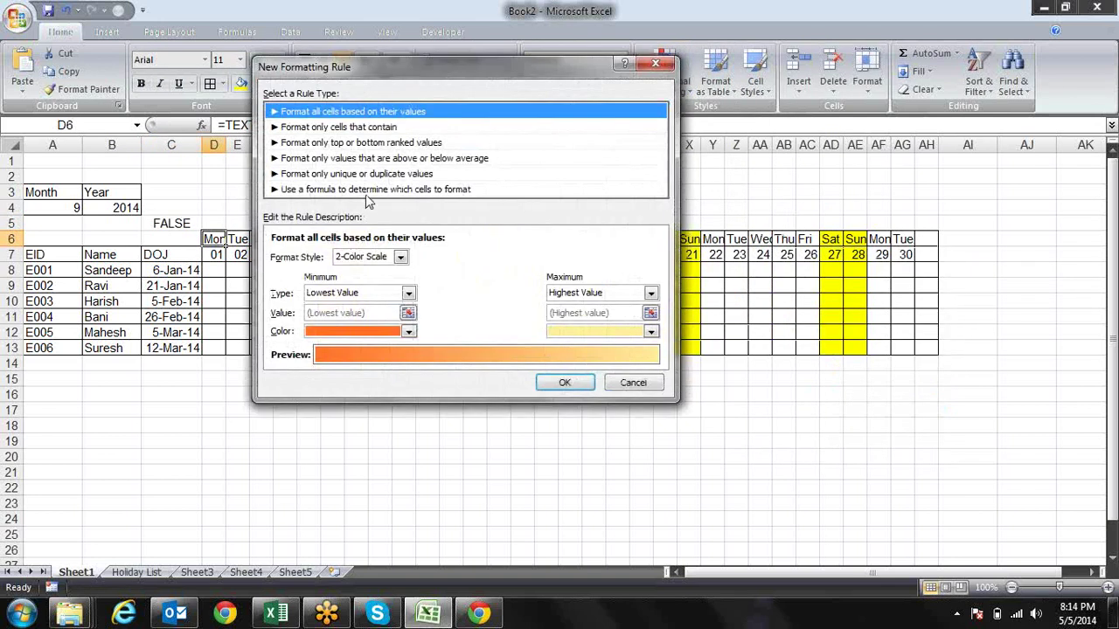
pyautogui.click(369, 189)
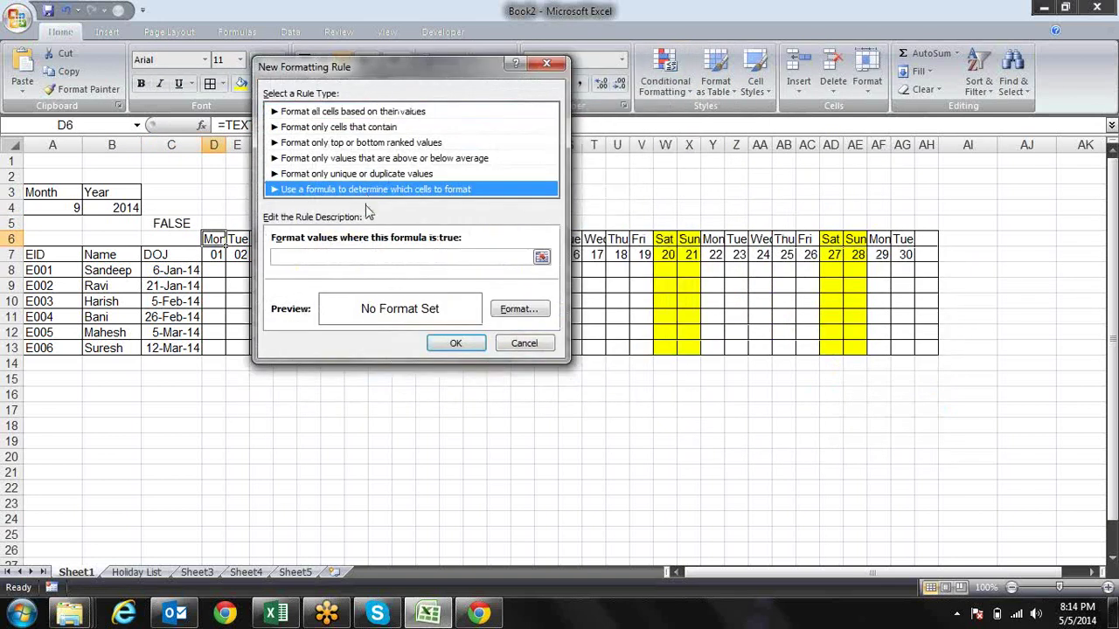
pyautogui.click(354, 257)
pyautogui.hotkey('ctrl', 'v')
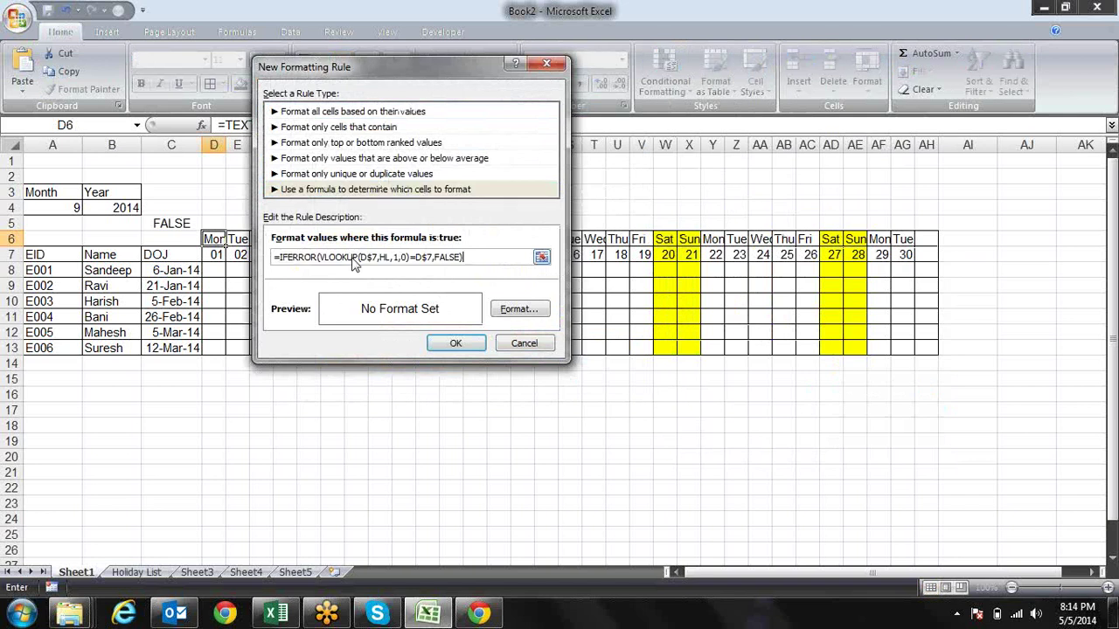
pyautogui.click(519, 308)
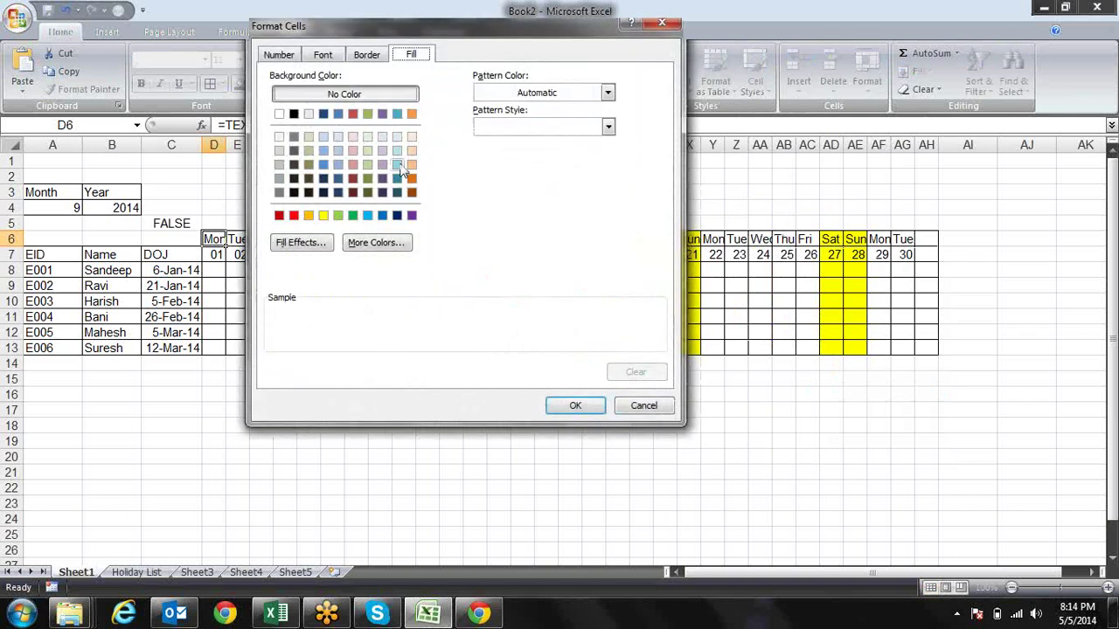
pyautogui.click(412, 165)
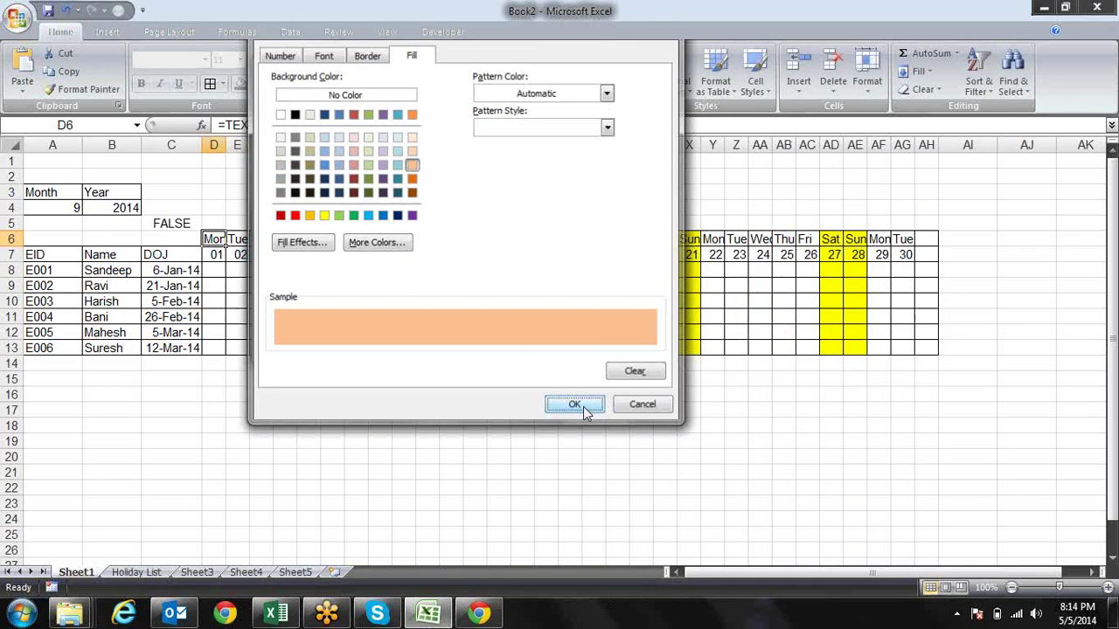
pyautogui.click(581, 407)
pyautogui.click(465, 345)
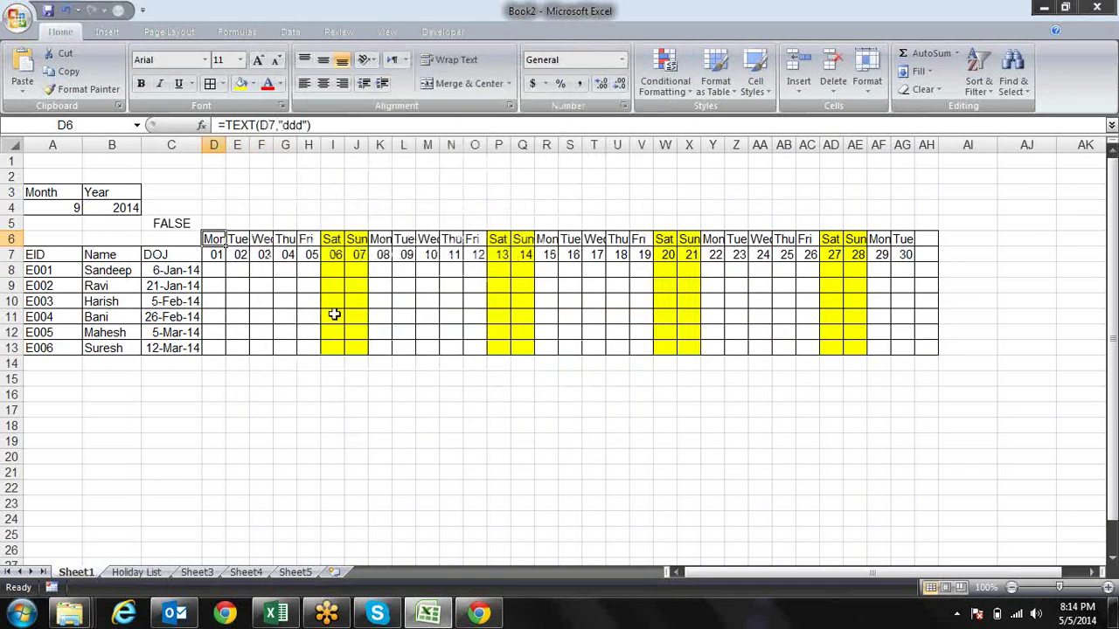
# Step: Paint D6's formatting across the attendance grid D6:AH13
pyautogui.click(83, 89)
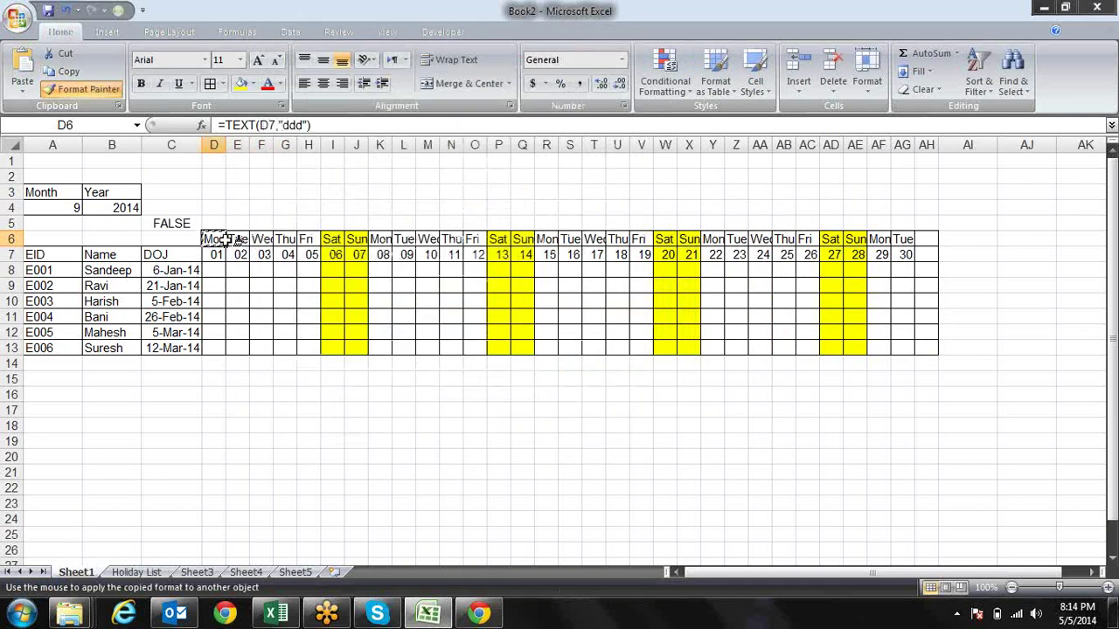
pyautogui.moveTo(213, 239); pyautogui.dragTo(918, 346)
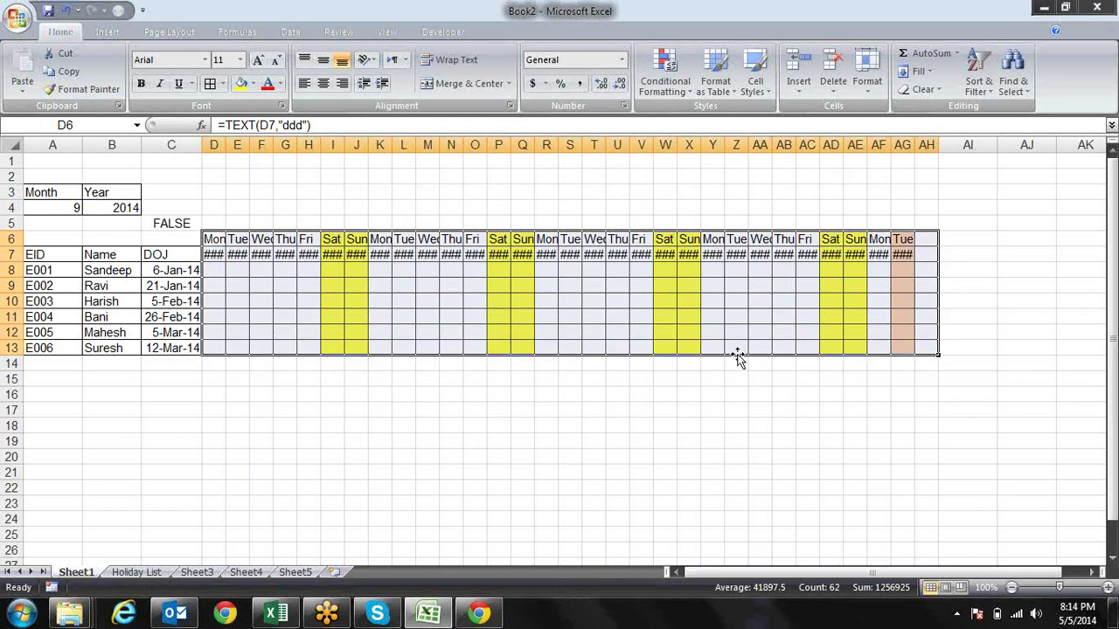
pyautogui.click(948, 252)
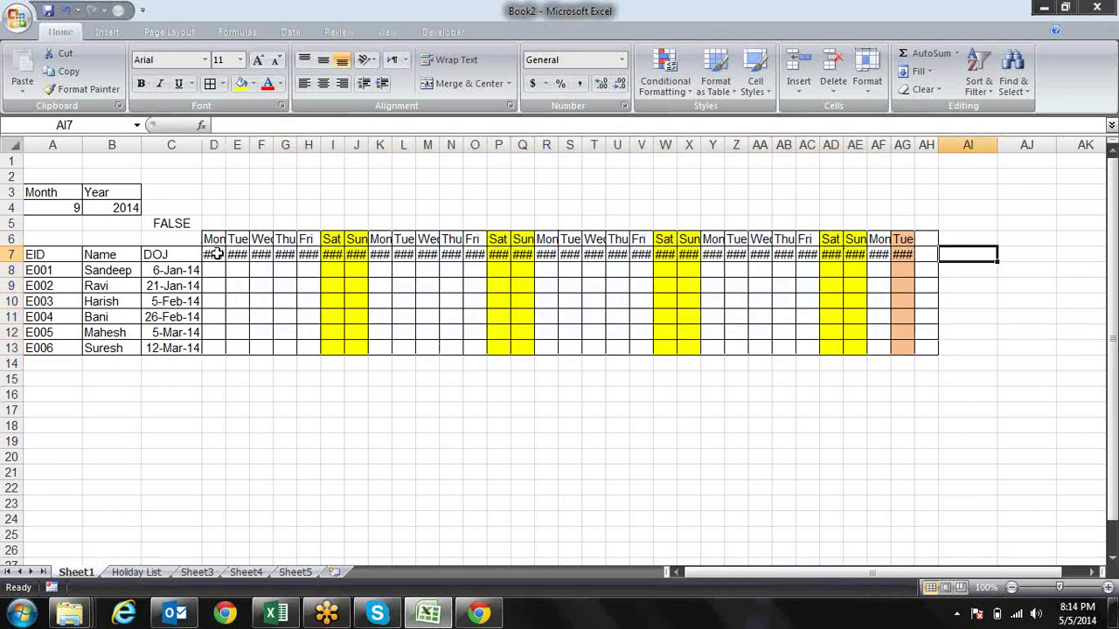
# Step: Give the date row D7:AH7 the custom format 'dd' for two-digit days
pyautogui.click(216, 253)
pyautogui.hotkey('ctrl', 'shift', 'Right')
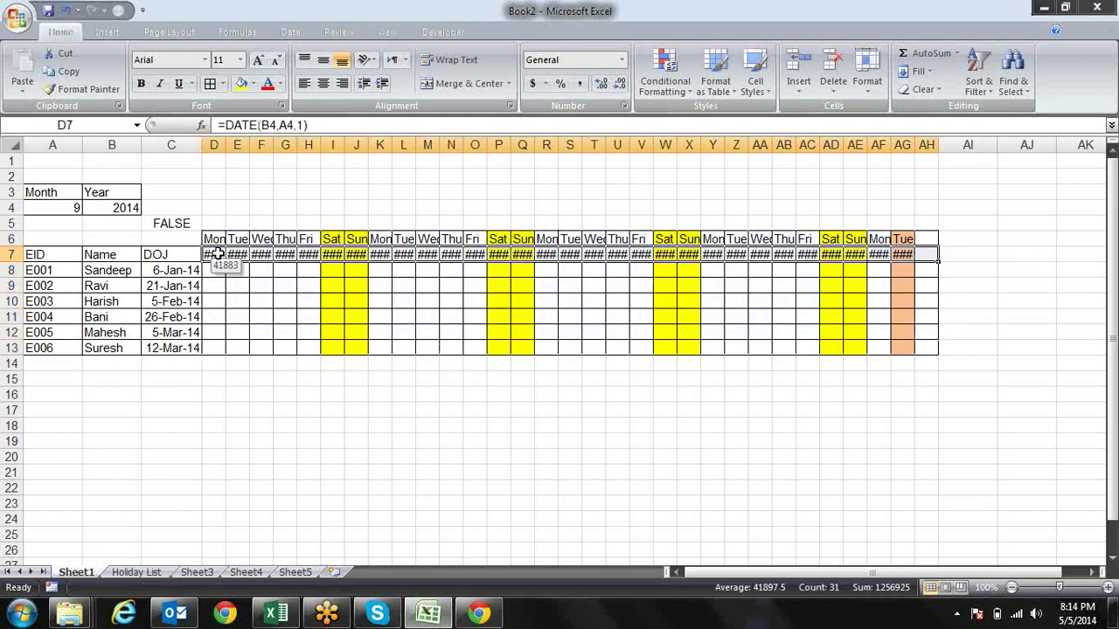
pyautogui.hotkey('ctrl', '1')
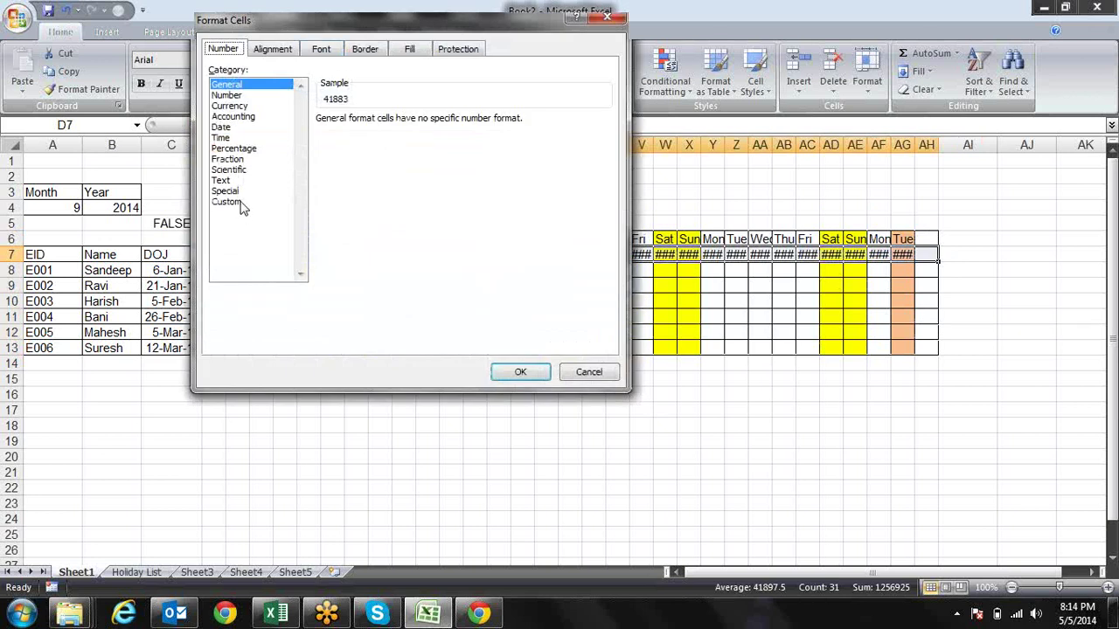
pyautogui.click(239, 201)
pyautogui.doubleClick(370, 134)
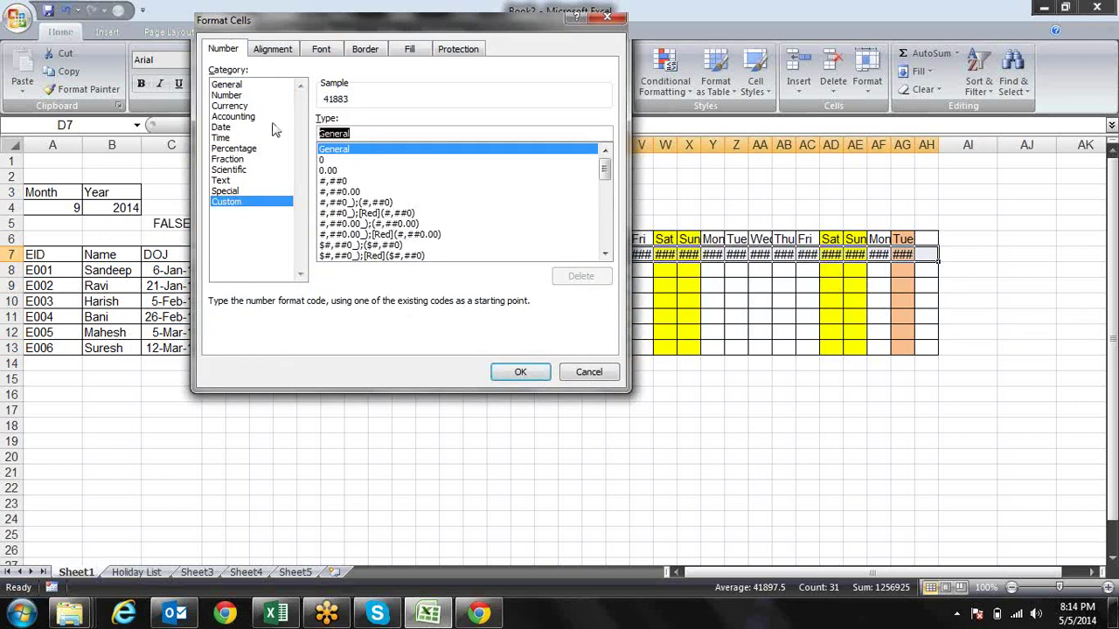
pyautogui.write('dd')
pyautogui.press('Return')
# Step: Check a few dates along row 7, then switch to the Holiday List sheet
pyautogui.press('Right')
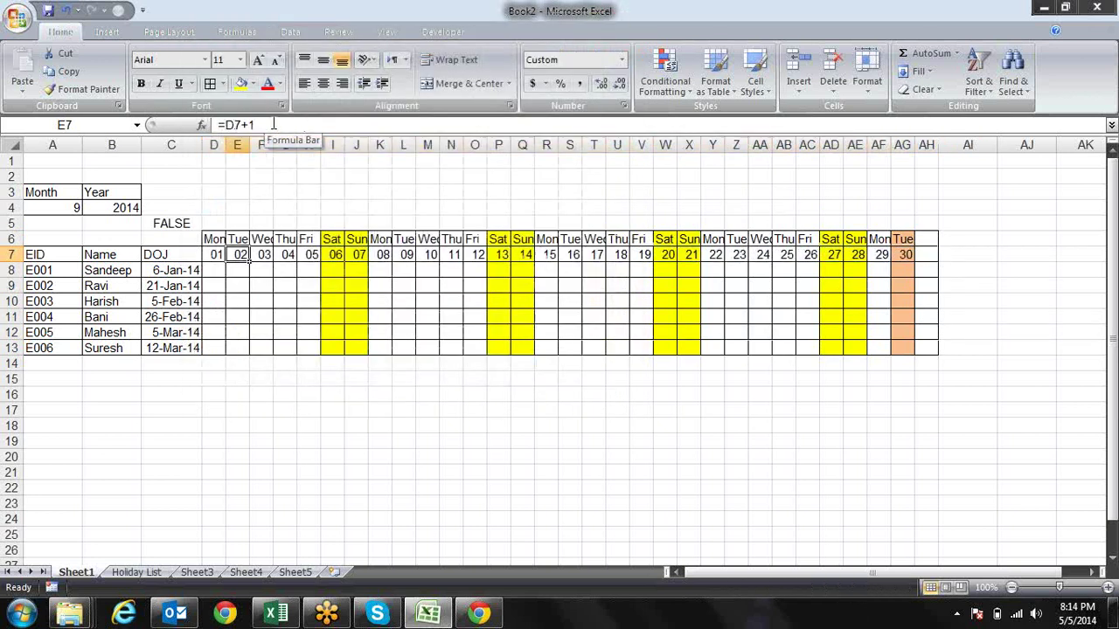
pyautogui.press('Right')
pyautogui.press('Right')
pyautogui.press('Right')
pyautogui.press('Right')
pyautogui.press('Right')
pyautogui.press('Right')
pyautogui.press('Right')
pyautogui.press('Right')
pyautogui.press('Right')
pyautogui.press('Right')
pyautogui.press('Right')
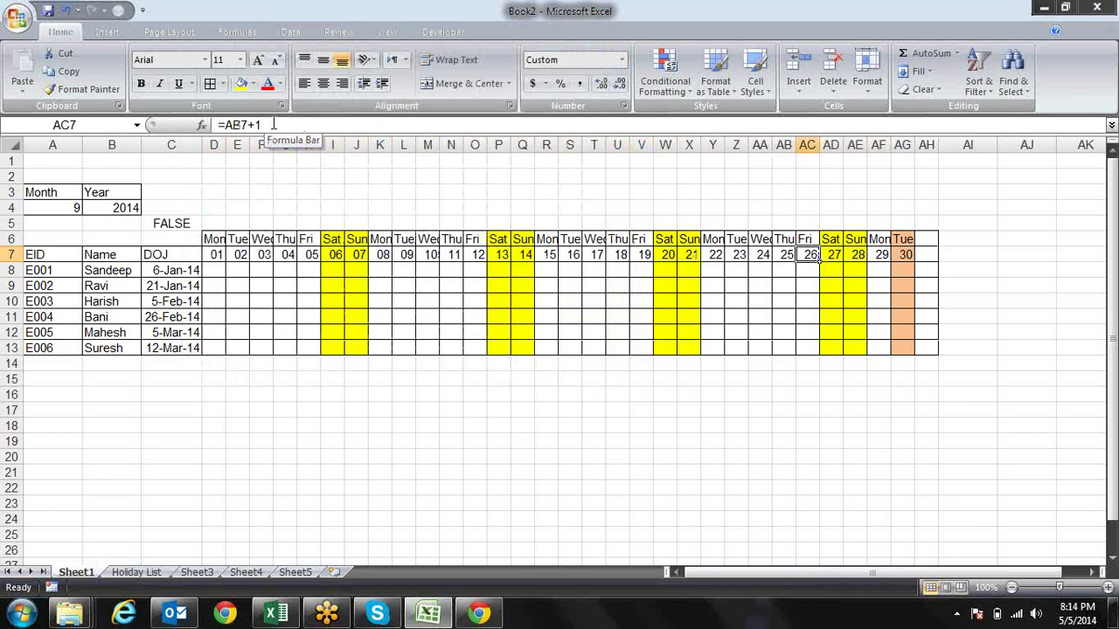
pyautogui.press('Right')
pyautogui.press('Right')
pyautogui.press('Right')
pyautogui.press('Right')
pyautogui.press('Right')
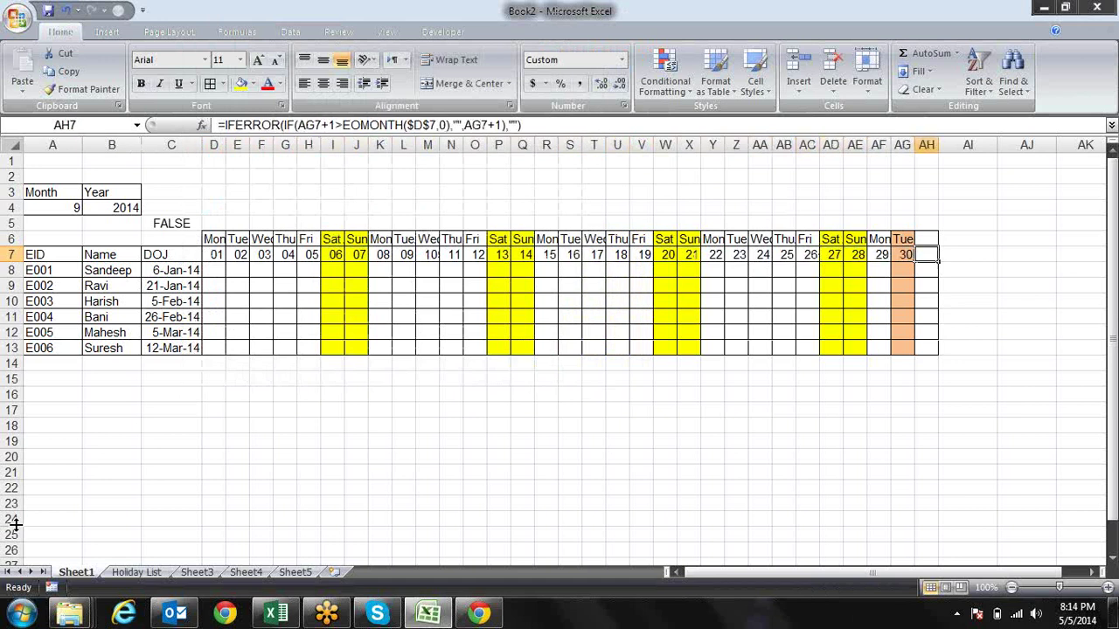
pyautogui.click(148, 571)
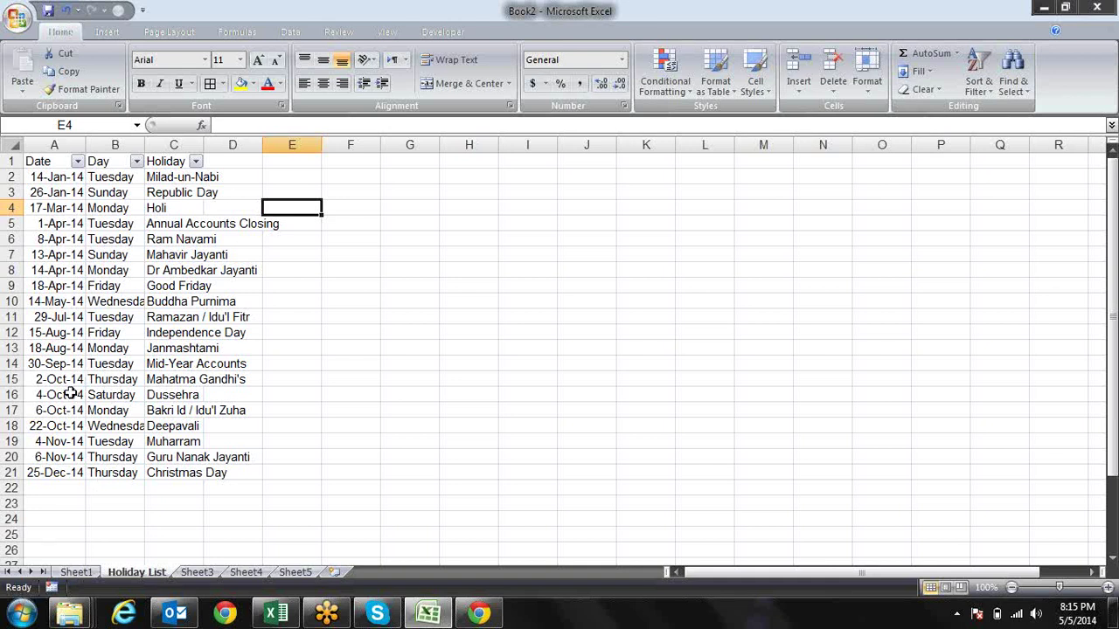
# Step: Check holiday dates A2 and A3, then return to Sheet1 and select month cell A4
pyautogui.click(57, 178)
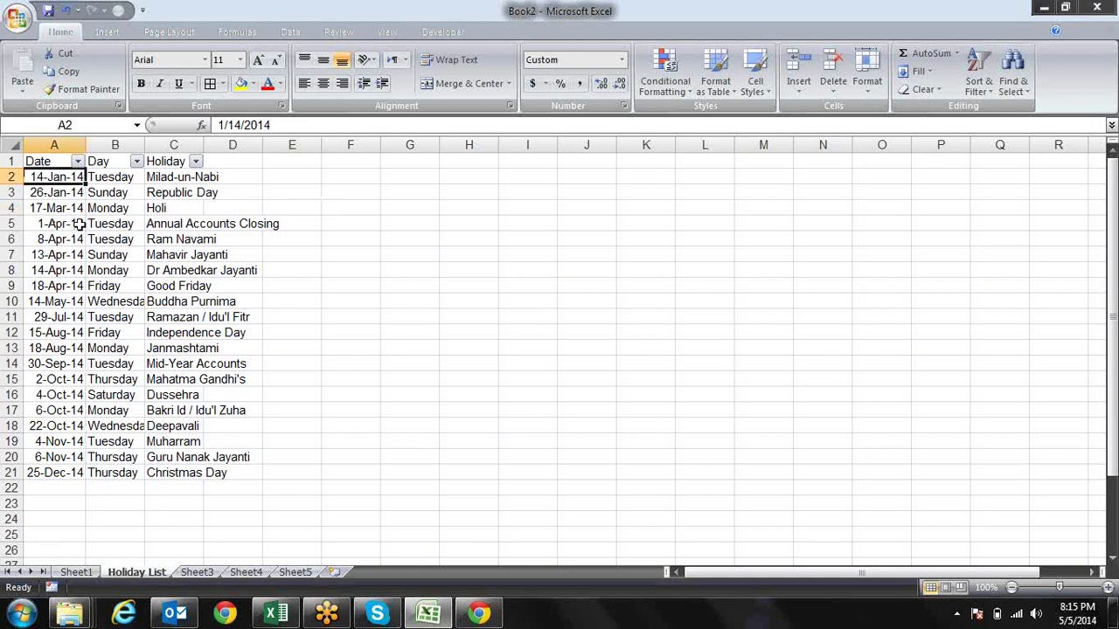
pyautogui.click(66, 194)
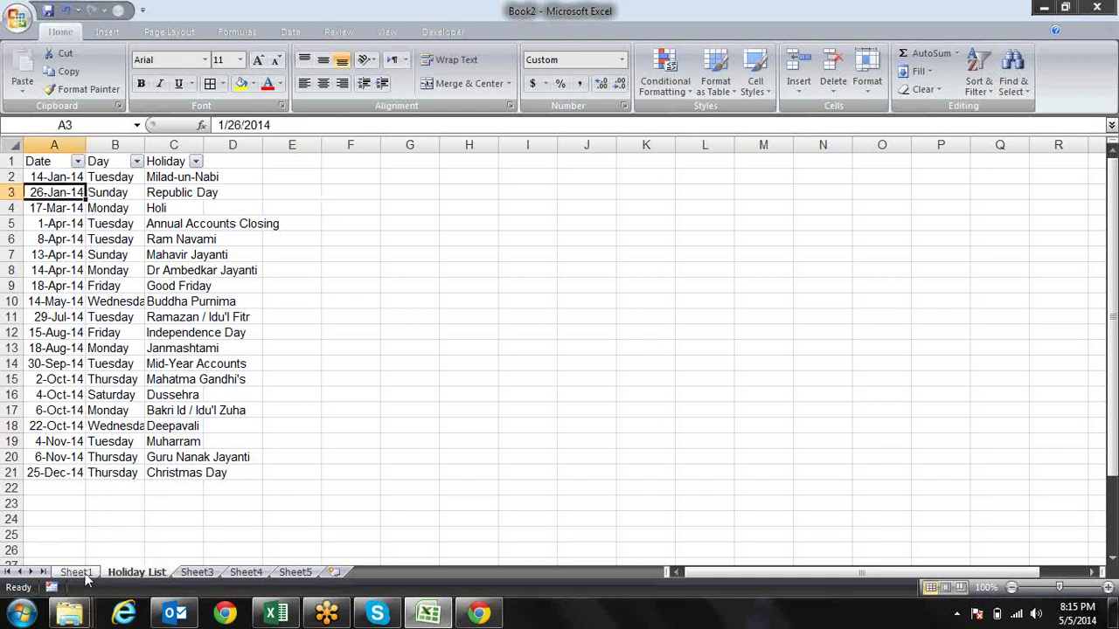
pyautogui.click(76, 572)
pyautogui.click(79, 204)
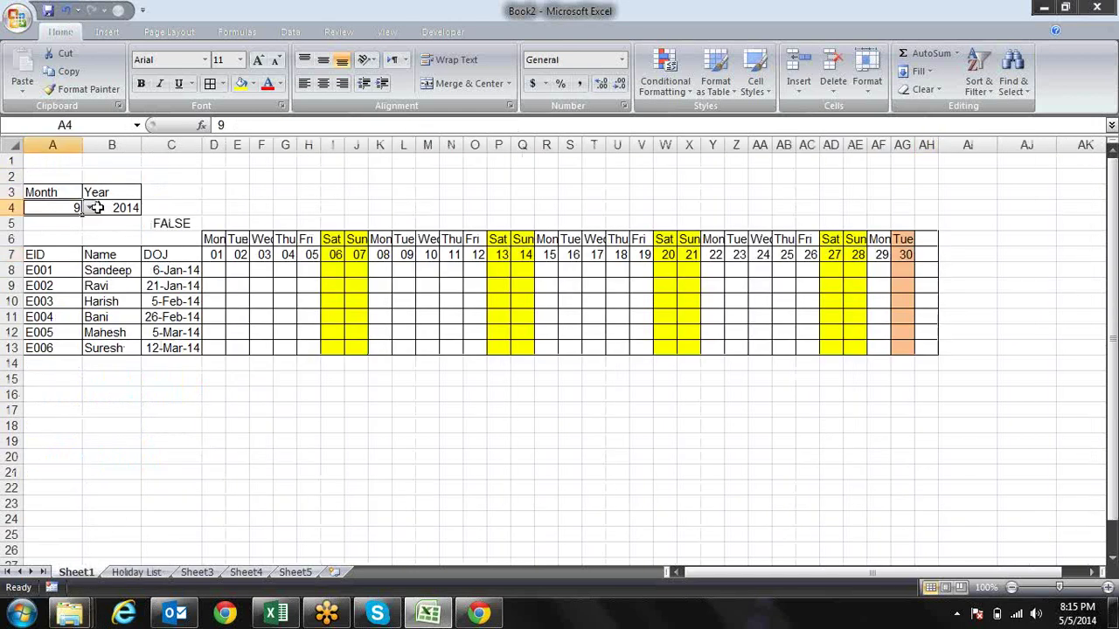
# Step: Set the month in A4 to 1 and inspect the January grid's shaded columns
pyautogui.click(90, 207)
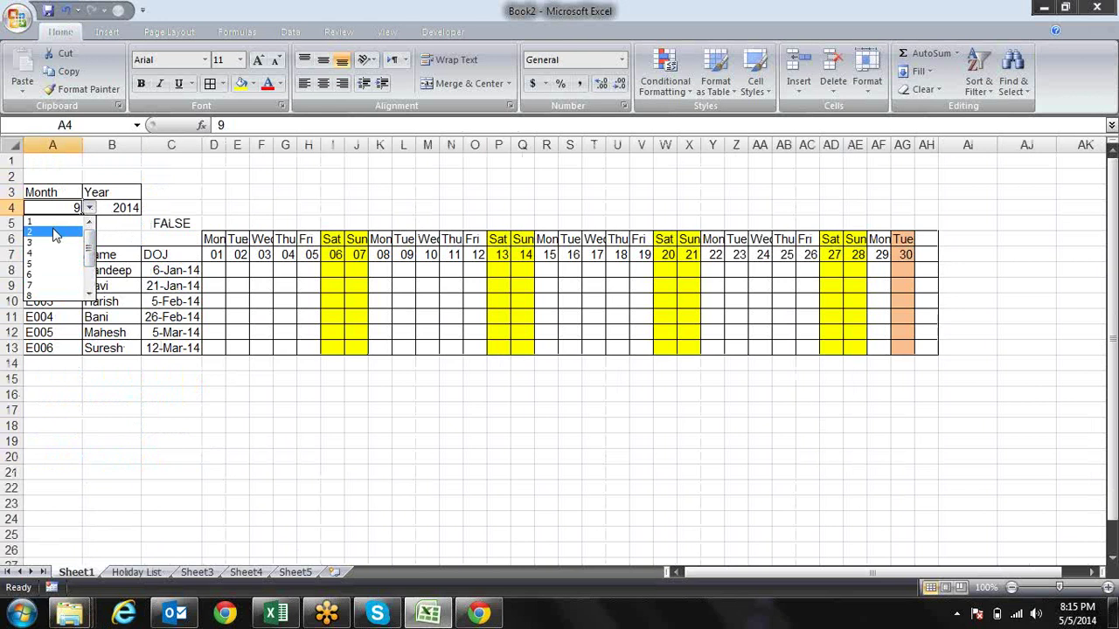
pyautogui.click(52, 222)
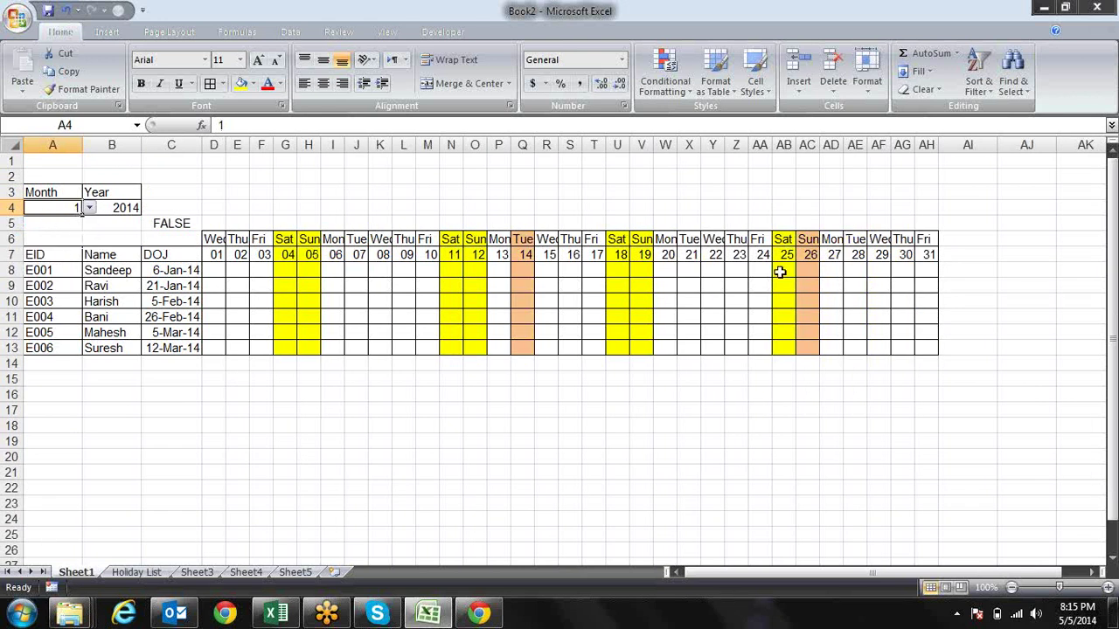
pyautogui.click(807, 270)
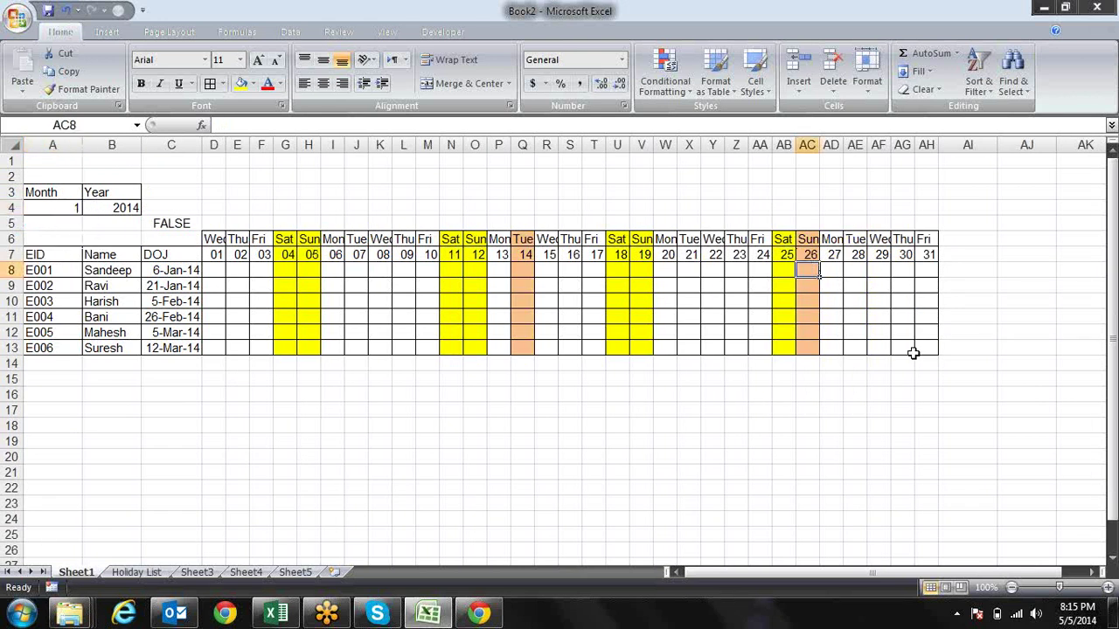
pyautogui.press('Left')
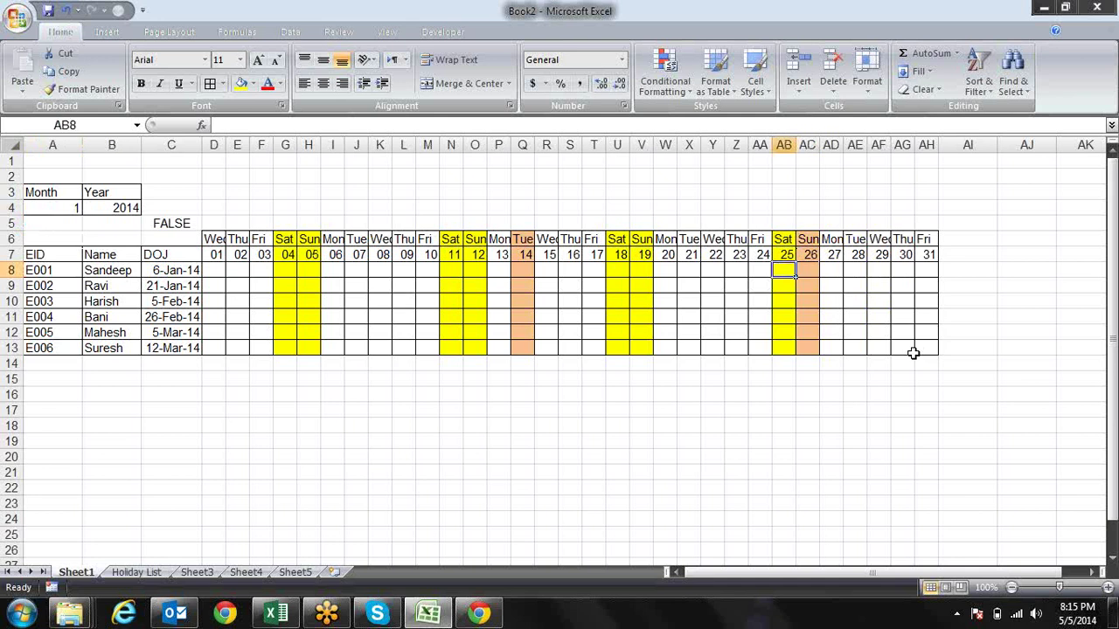
pyautogui.press('Left')
pyautogui.press('Left')
pyautogui.press('Left')
pyautogui.press('Left')
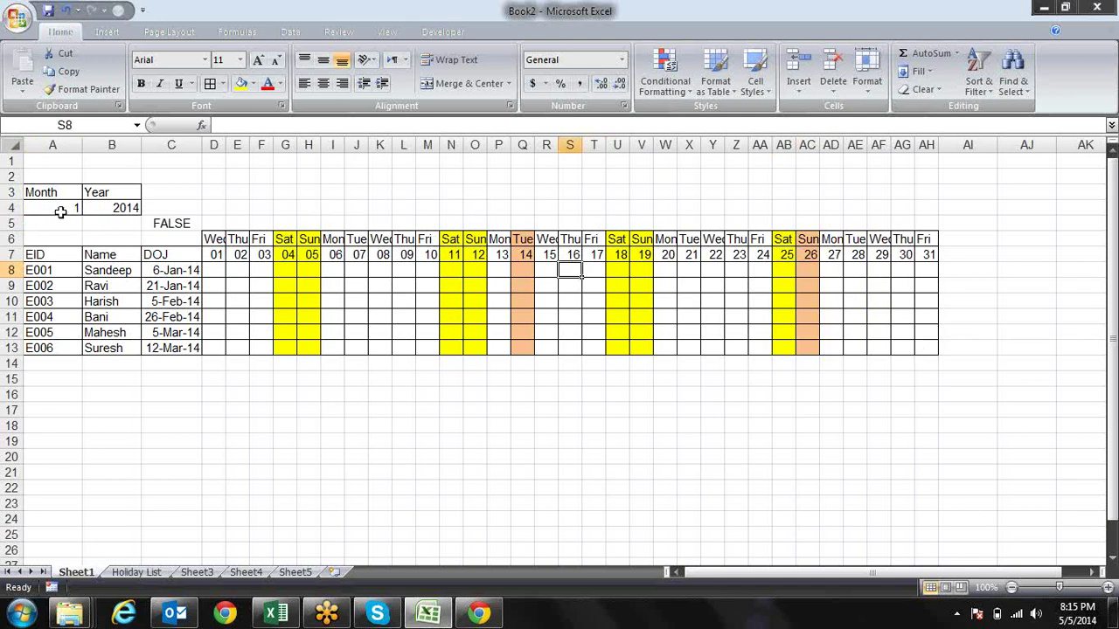
# Step: Change the month in A4 to 2 to show February 2014
pyautogui.click(60, 211)
pyautogui.click(89, 208)
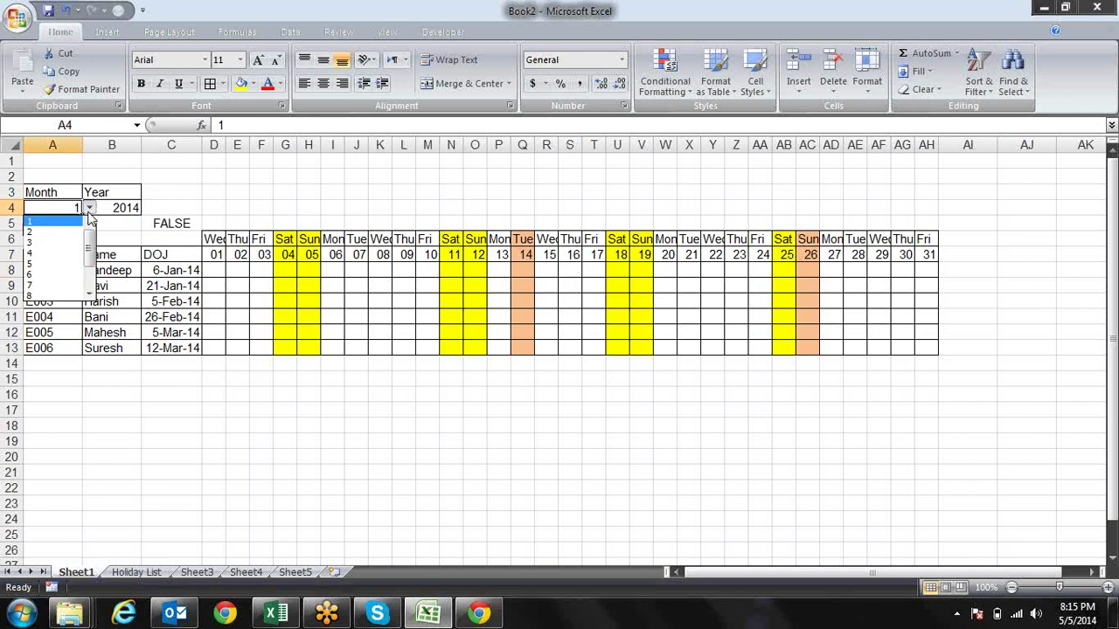
pyautogui.click(75, 232)
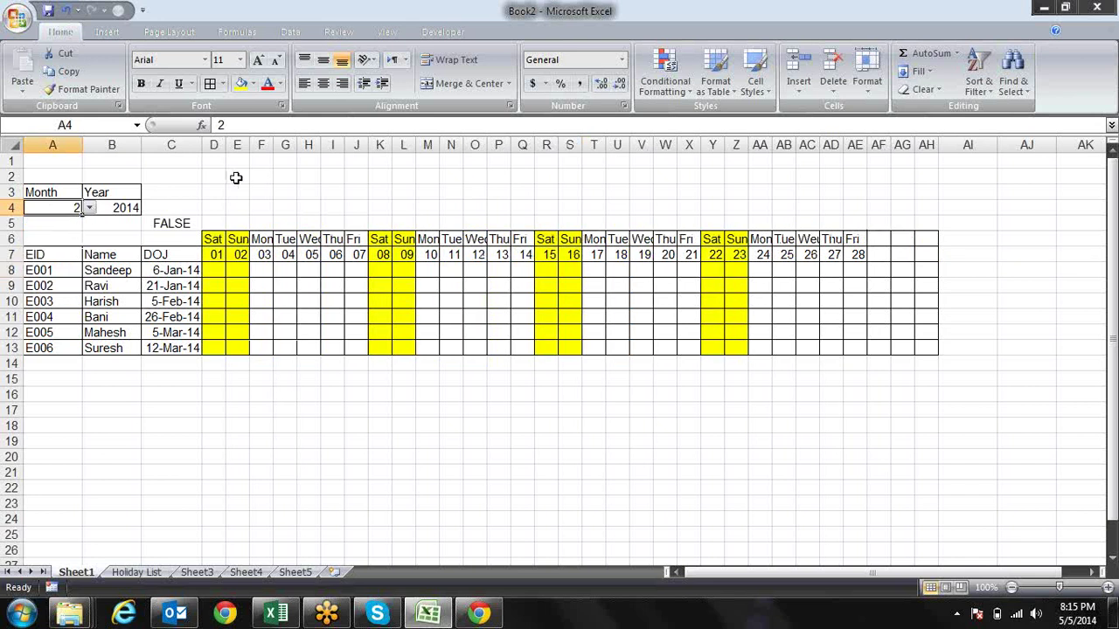
pyautogui.click(171, 159)
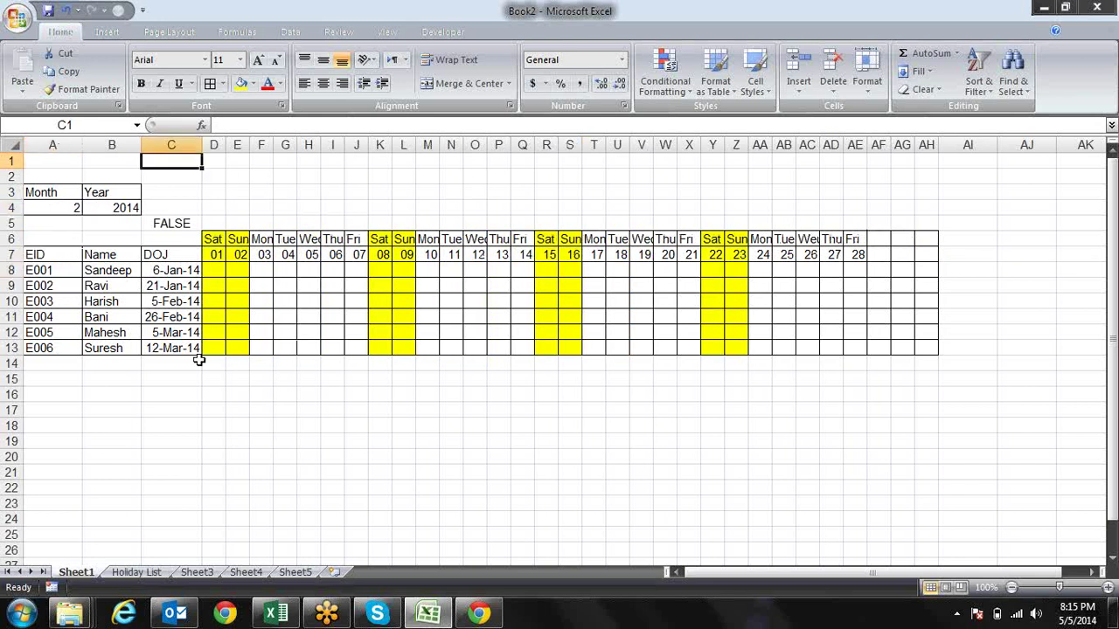
# Step: Enter the title text 'Attendance for the month of' in C1
pyautogui.write('Attenda')
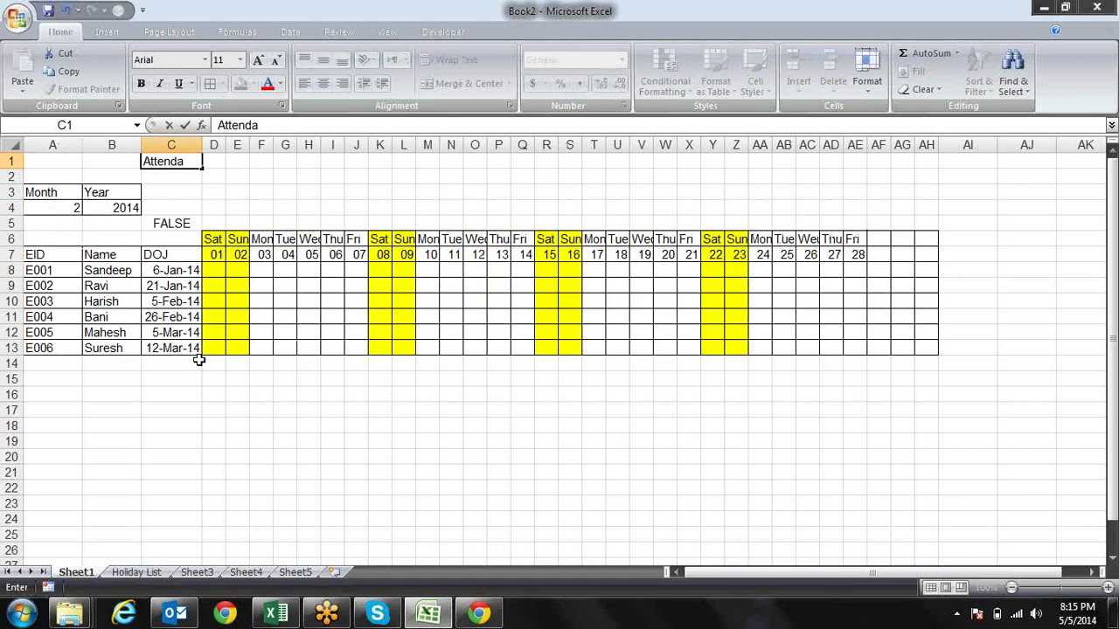
pyautogui.press('BackSpace')
pyautogui.press('BackSpace')
pyautogui.press('BackSpace')
pyautogui.write('n')
pyautogui.write('dance for the')
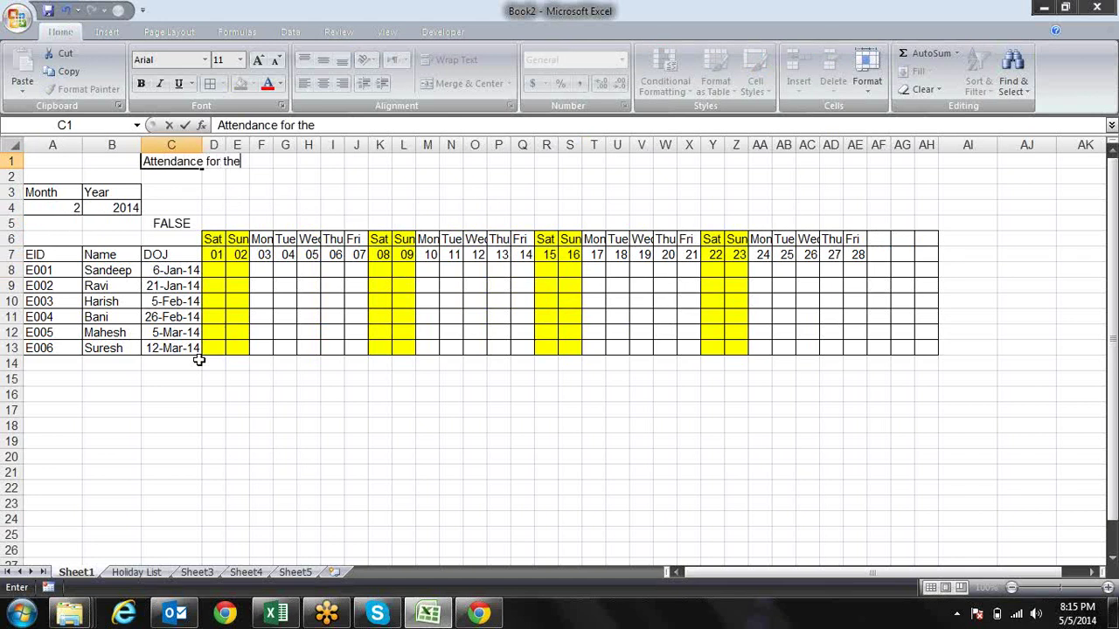
pyautogui.write(' month of')
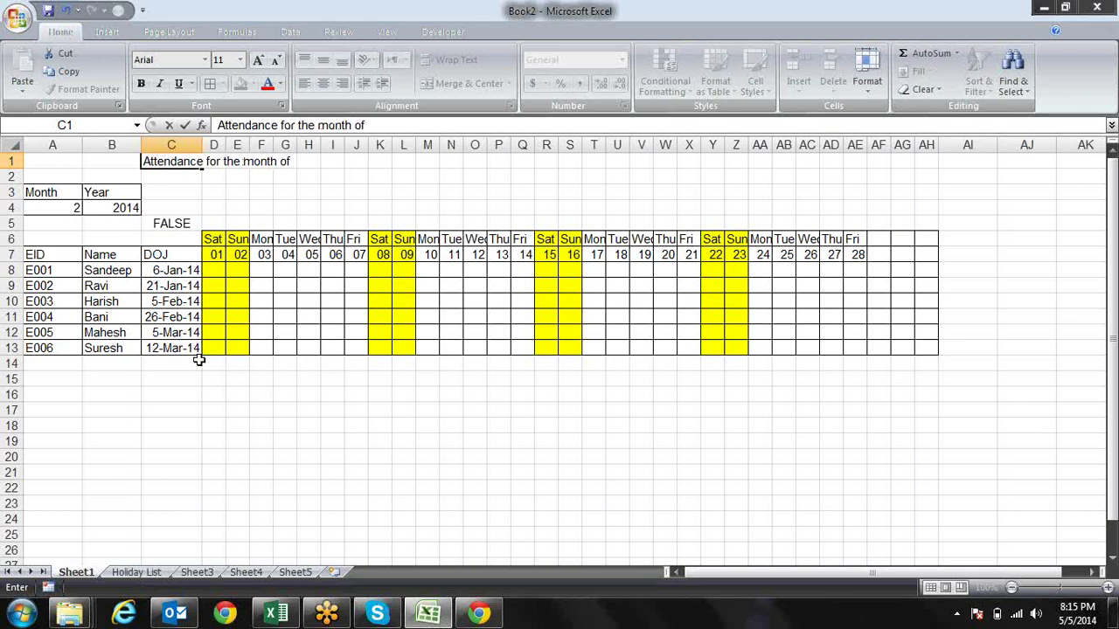
pyautogui.press('Return')
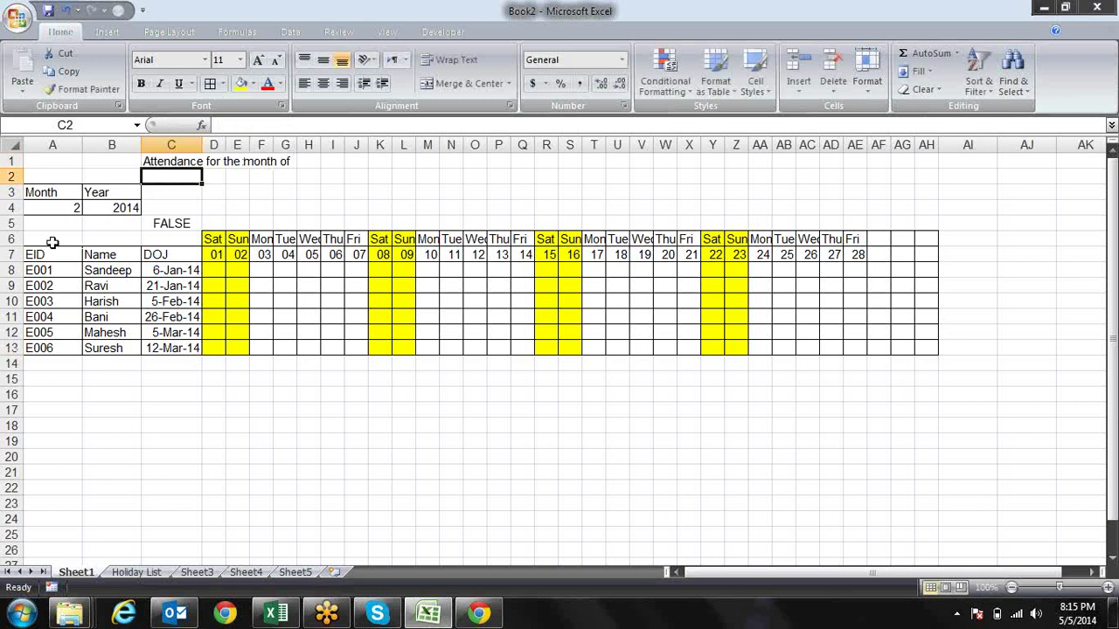
pyautogui.moveTo(72, 207); pyautogui.dragTo(112, 207)
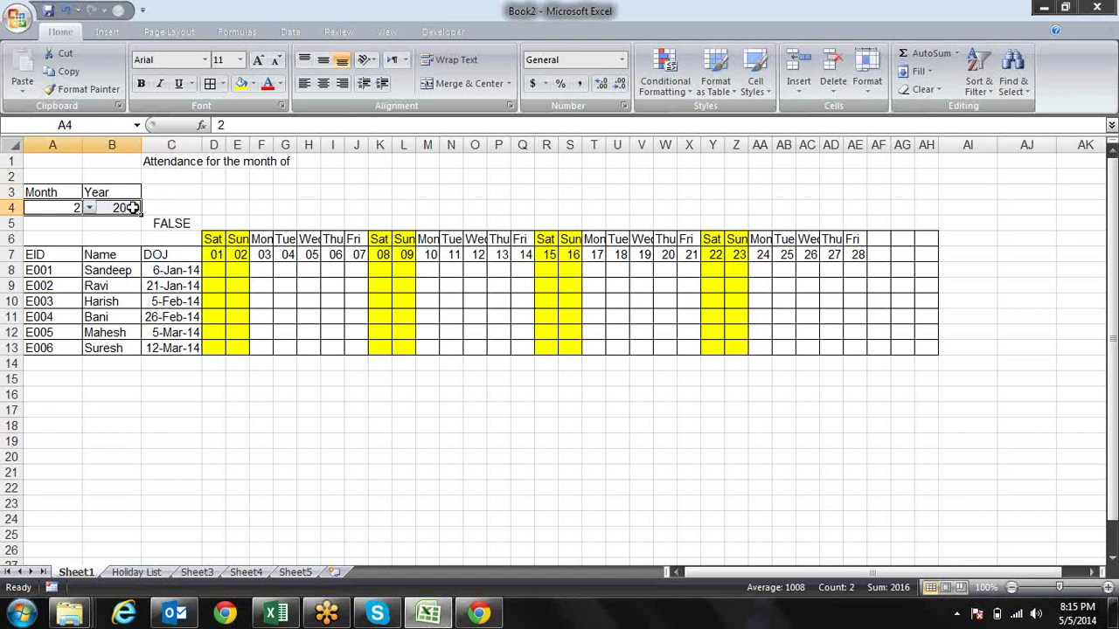
pyautogui.click(175, 165)
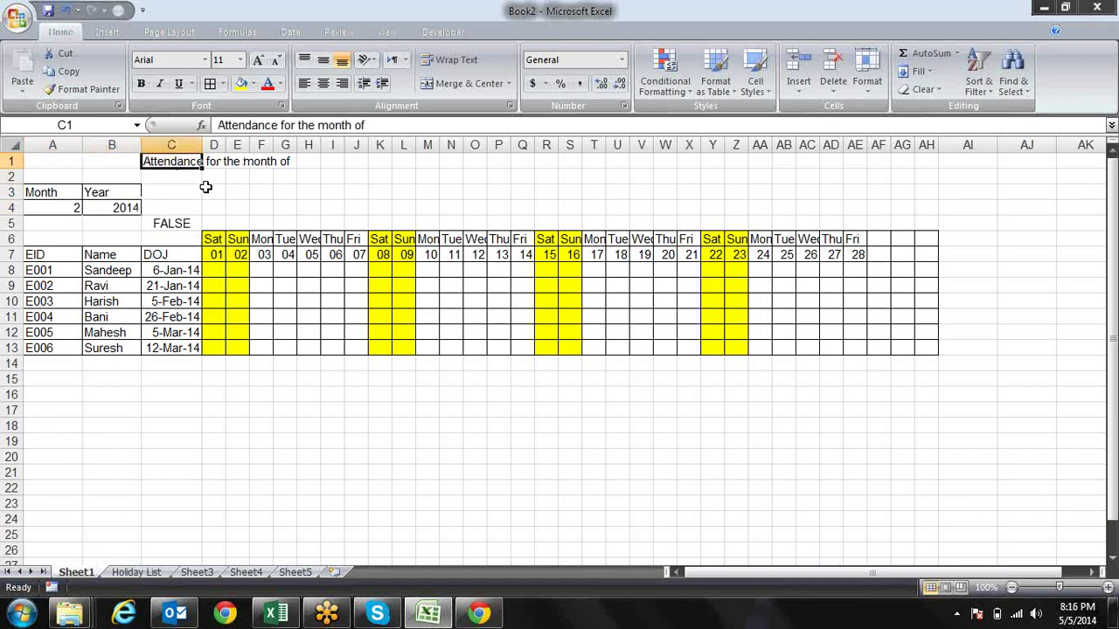
# Step: Enter =DATE(B4,A4,1) in C3 to get the month's first day, 2/1/2014
pyautogui.click(186, 191)
pyautogui.write('=da')
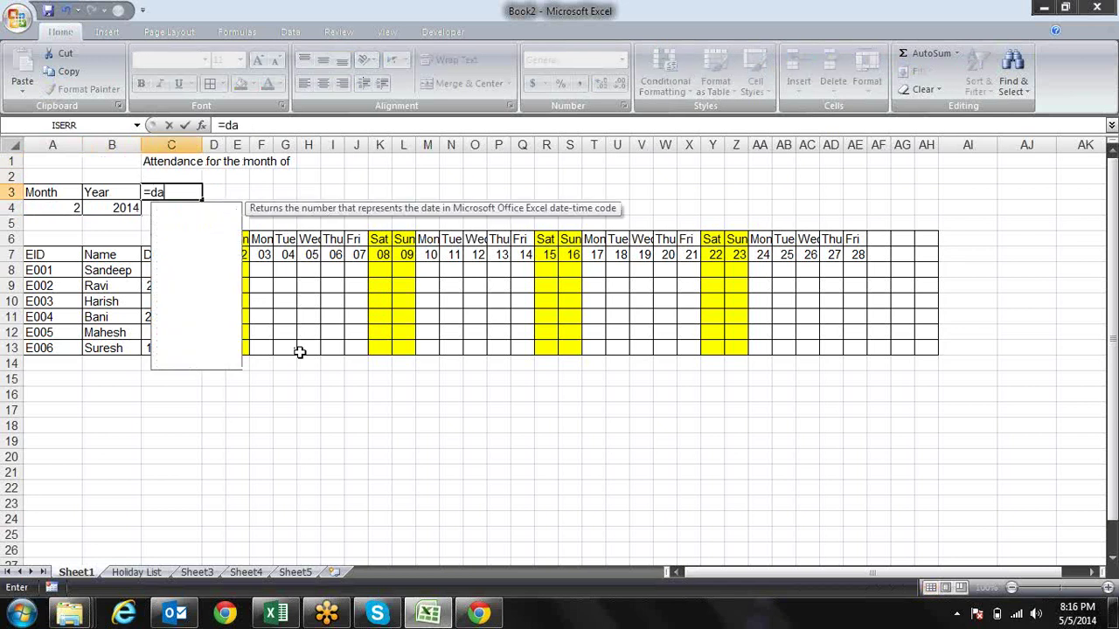
pyautogui.write('t')
pyautogui.press('Tab')
pyautogui.press('Left')
pyautogui.press('Down')
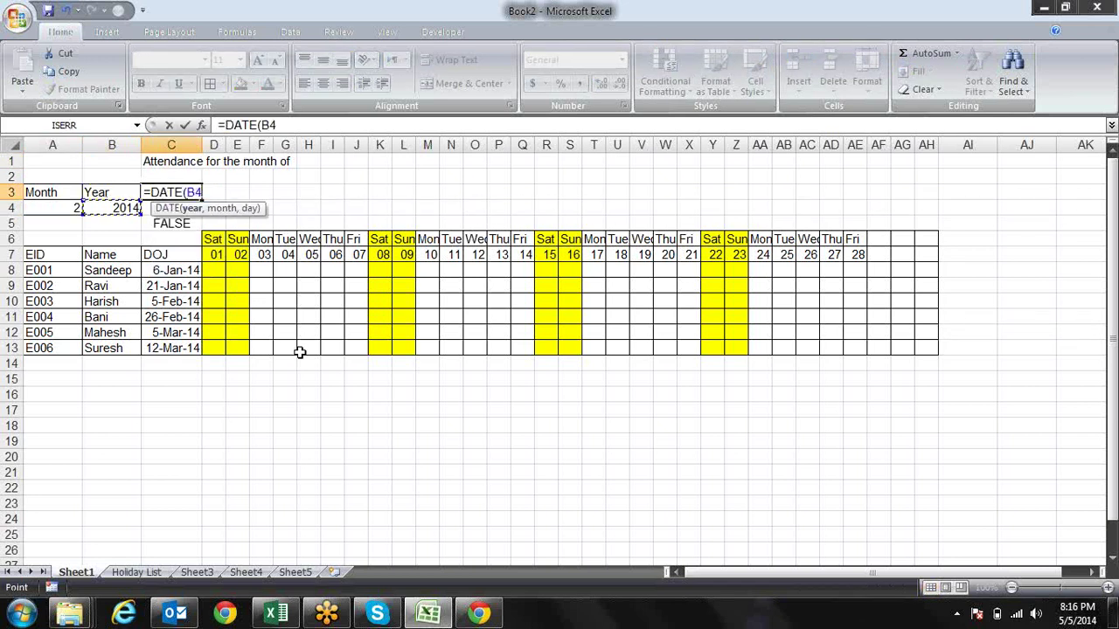
pyautogui.write(',')
pyautogui.press('Left')
pyautogui.press('Left')
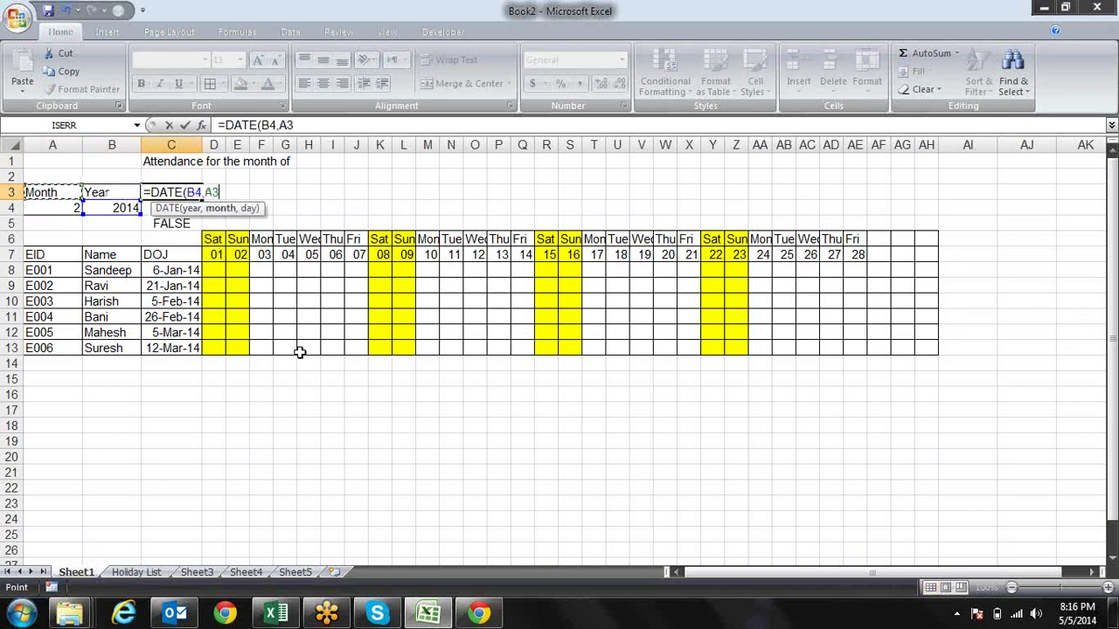
pyautogui.press('Down')
pyautogui.write(',')
pyautogui.write('1)')
pyautogui.press('Return')
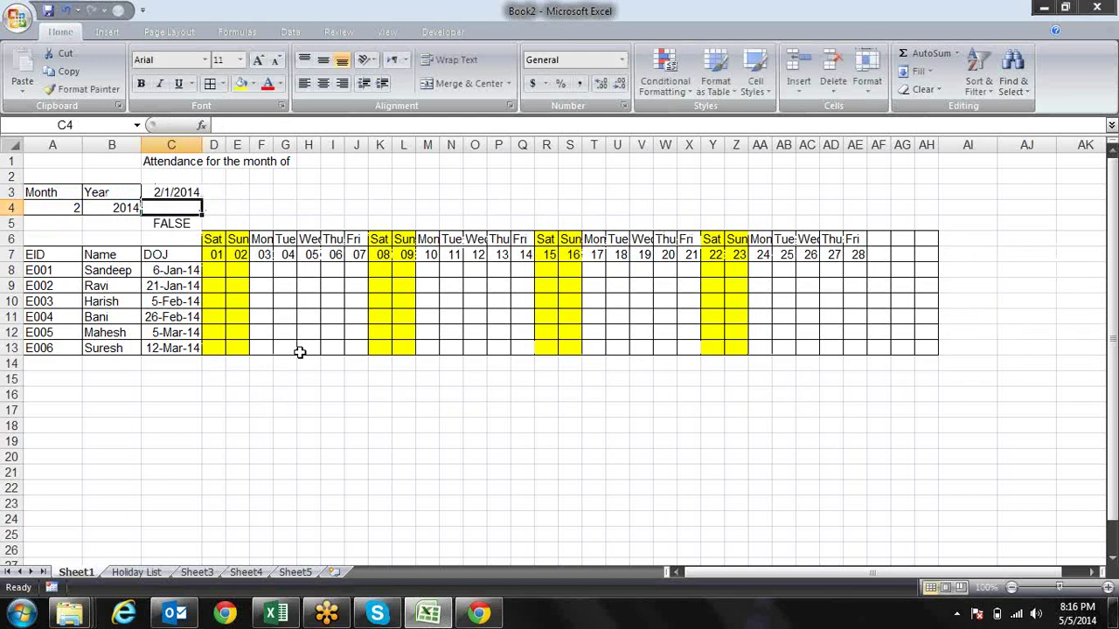
pyautogui.press('Up')
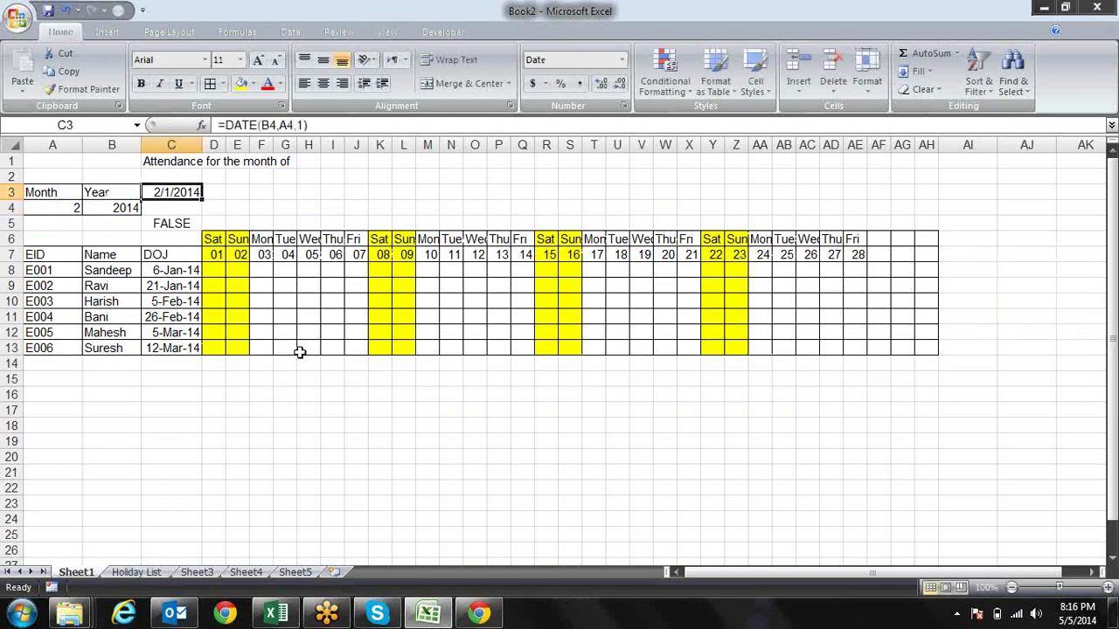
pyautogui.press('Up')
# Step: Enter a TEXT formula in C2 formatting C3's date as 'mmmm-yy'
pyautogui.write('=')
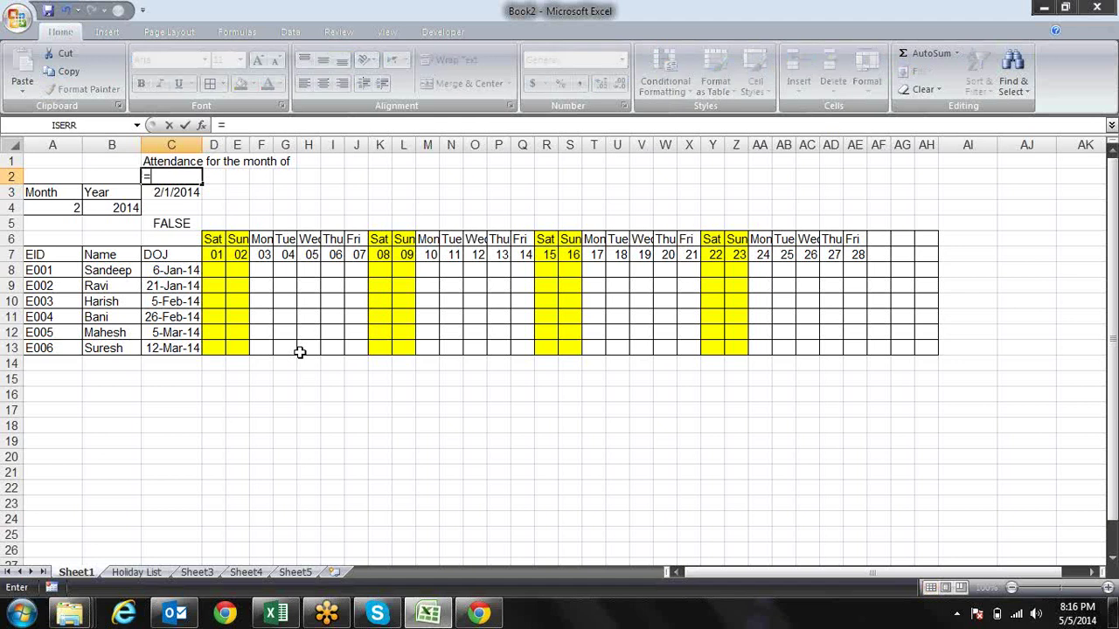
pyautogui.write('te')
pyautogui.press('Tab')
pyautogui.press('Down')
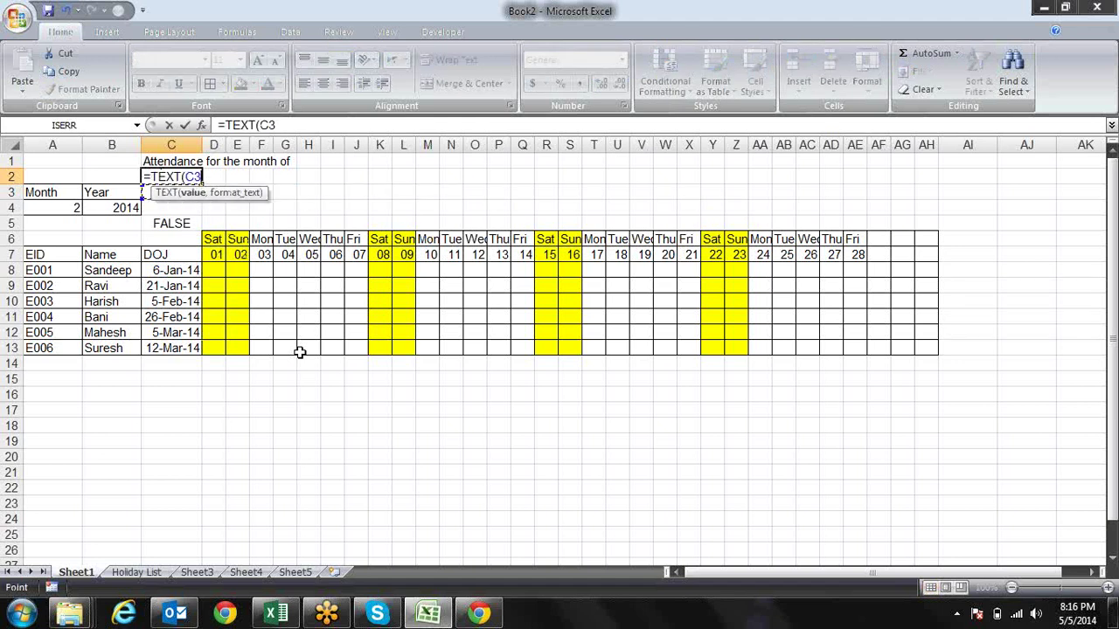
pyautogui.write(',')
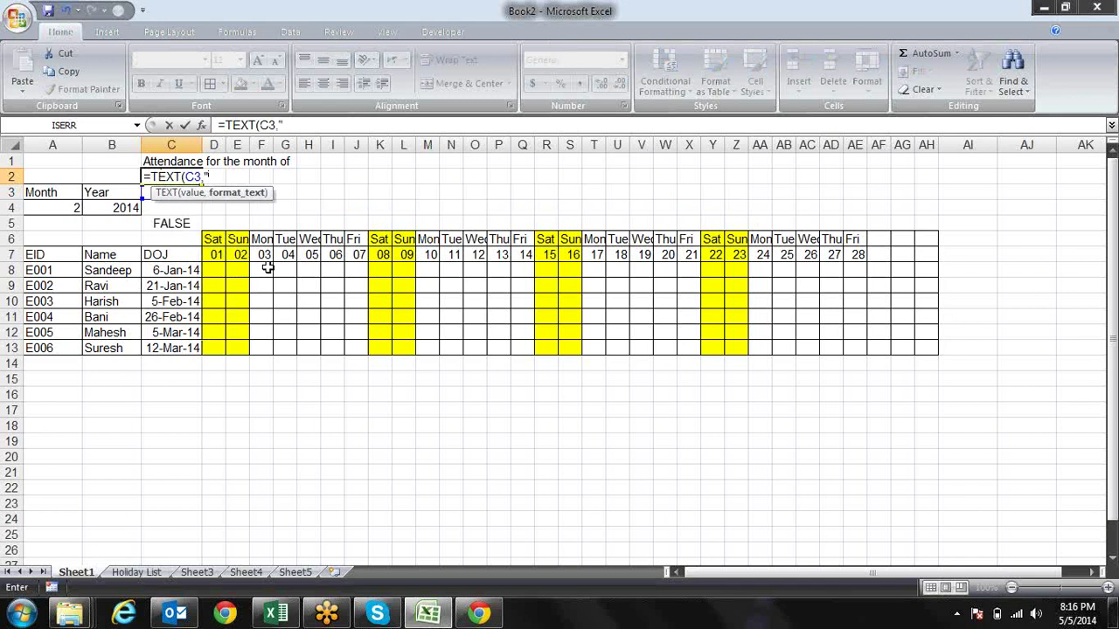
pyautogui.write('mmmm')
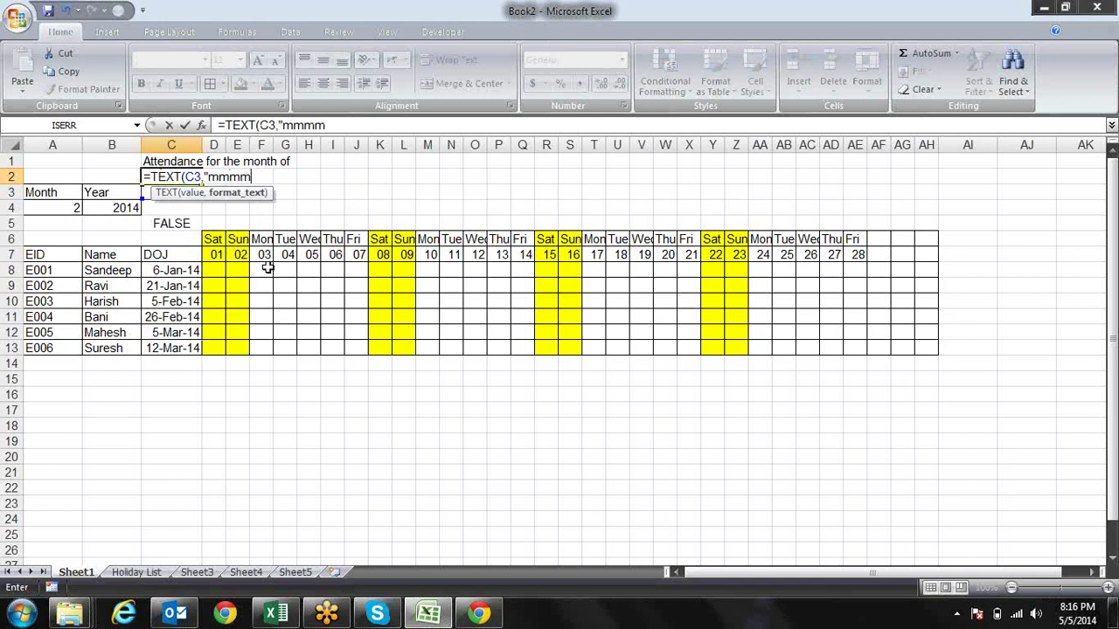
pyautogui.write('yy')
pyautogui.write('"')
pyautogui.write(')')
pyautogui.press('Return')
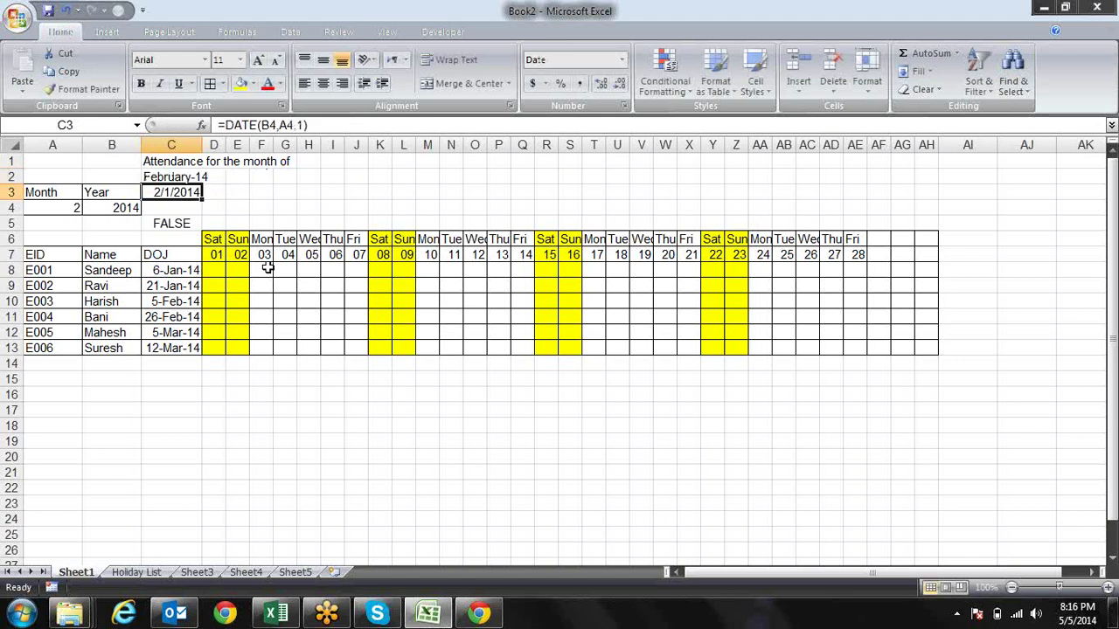
pyautogui.press('Up')
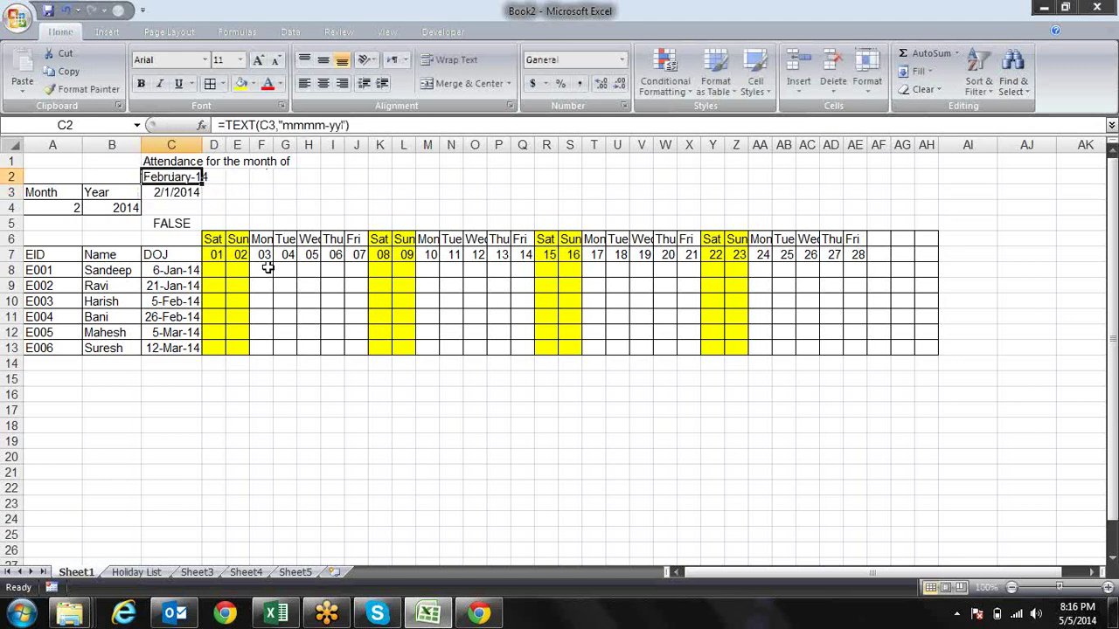
pyautogui.press('Down')
pyautogui.press('Up')
# Step: Turn C1 into ="Attendance for the month of "&TEXT(C3,"mmmm-yy")
pyautogui.moveTo(349, 125); pyautogui.dragTo(127, 102)
pyautogui.hotkey('shift', 'Right')
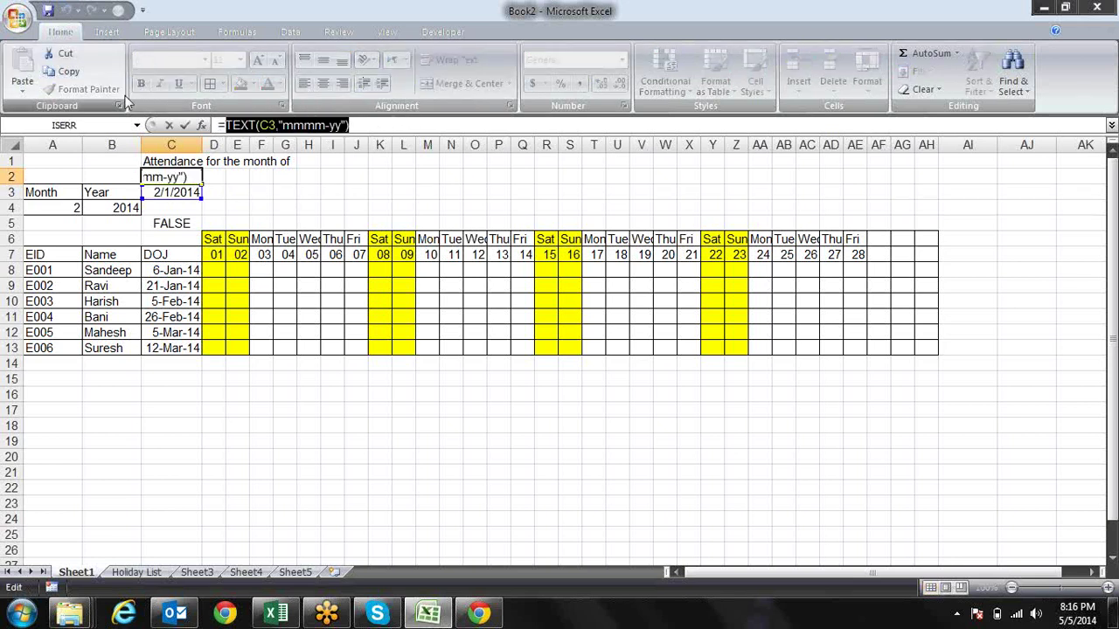
pyautogui.hotkey('ctrl', 'c')
pyautogui.press('Escape')
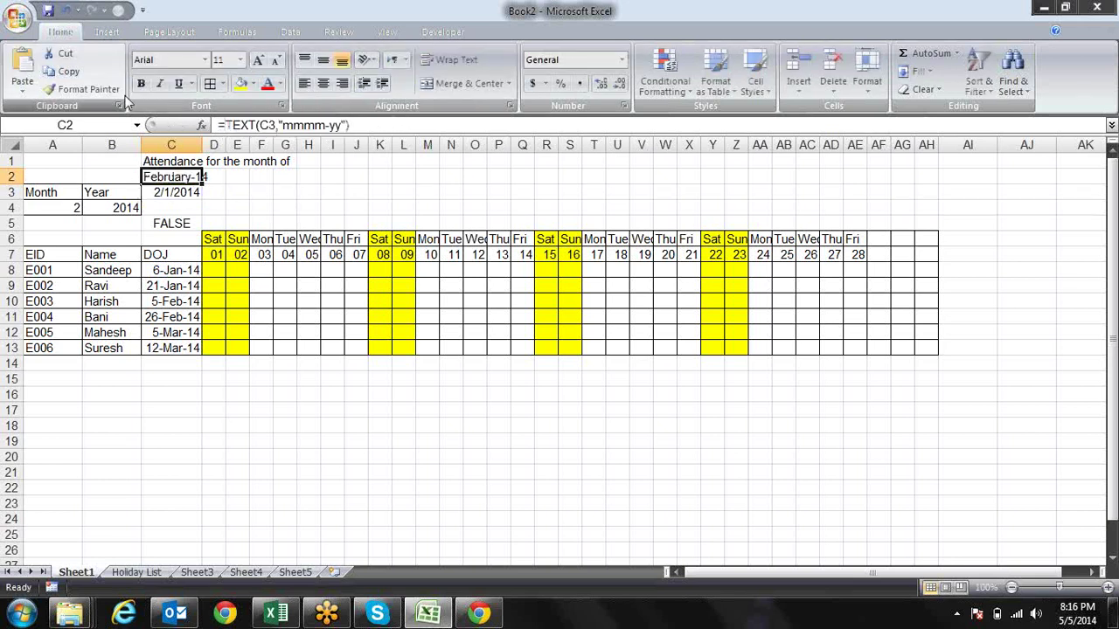
pyautogui.press('Up')
pyautogui.press('F2')
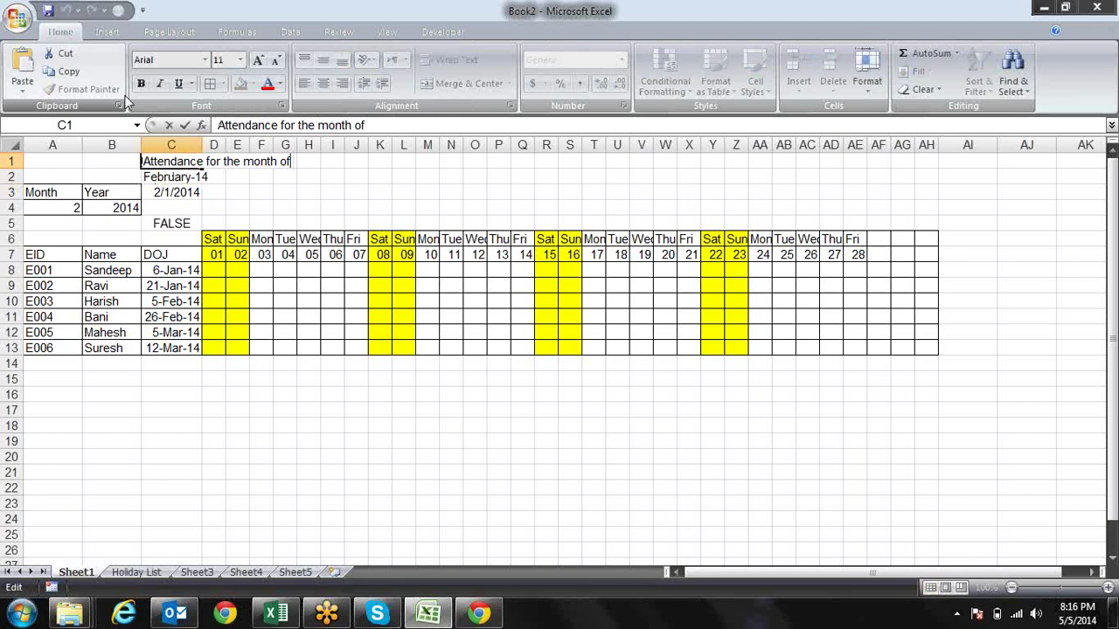
pyautogui.press('Left')
pyautogui.press('Left')
pyautogui.press('Left')
pyautogui.press('Home')
pyautogui.write('="')
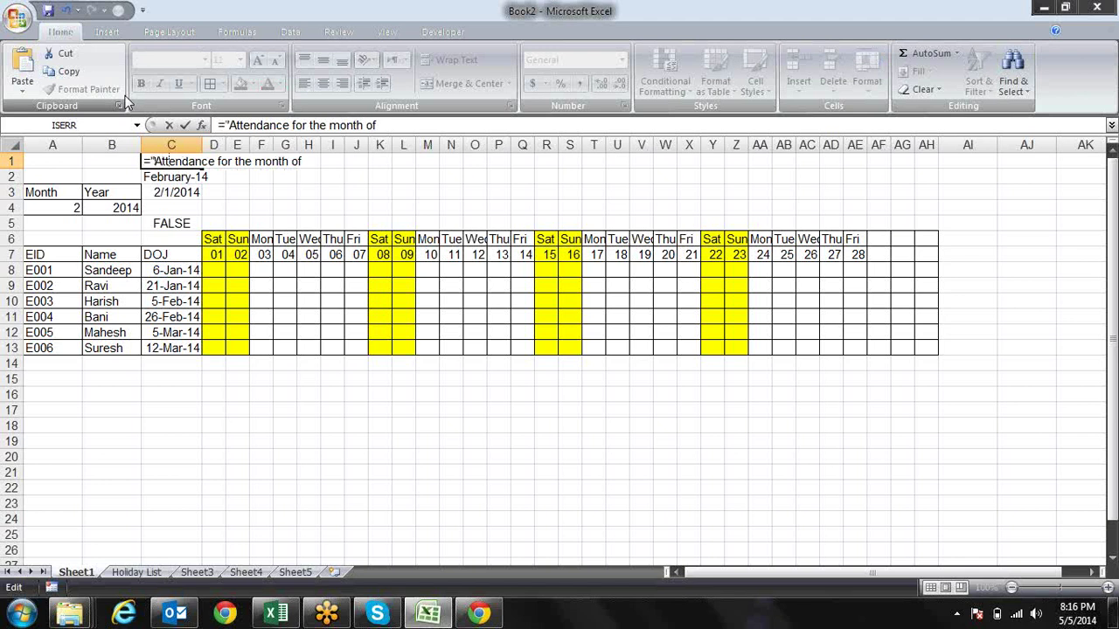
pyautogui.write('"')
pyautogui.write('&')
pyautogui.write('TEXT(C3,"mmmm-yy")')
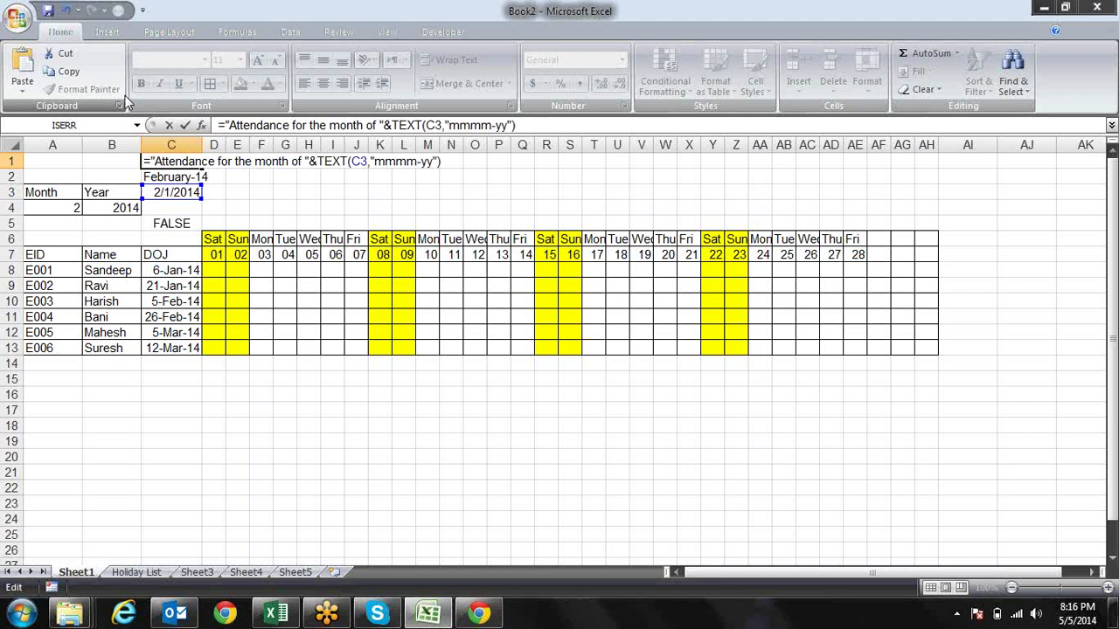
pyautogui.press('Return')
pyautogui.press('Up')
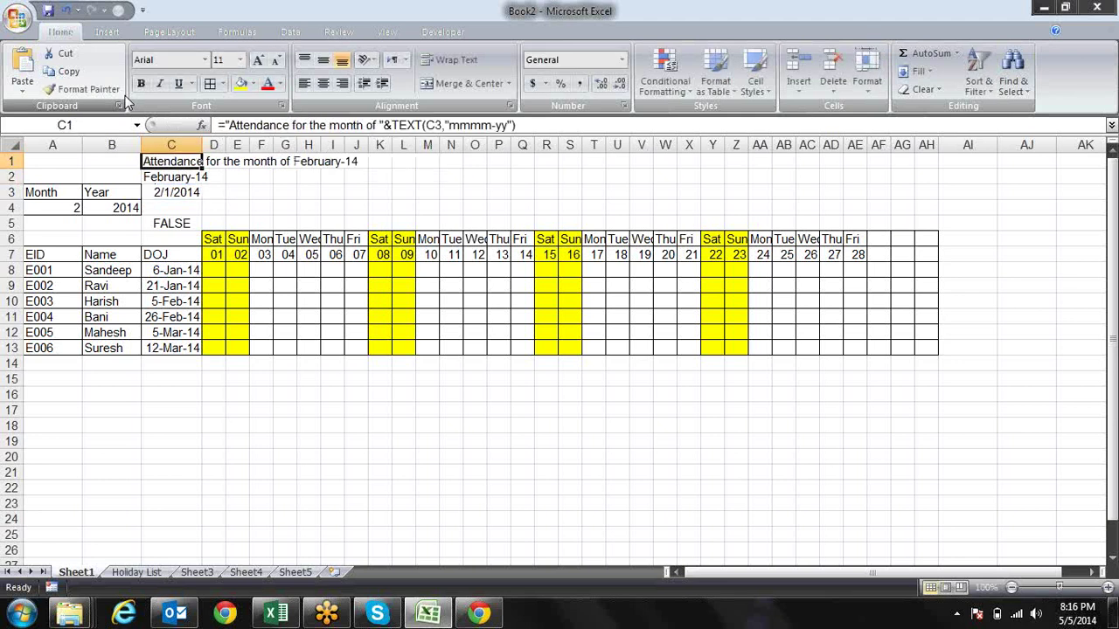
# Step: Make the C1 title bold and enlarge it to 18 point
pyautogui.hotkey('ctrl', 'b')
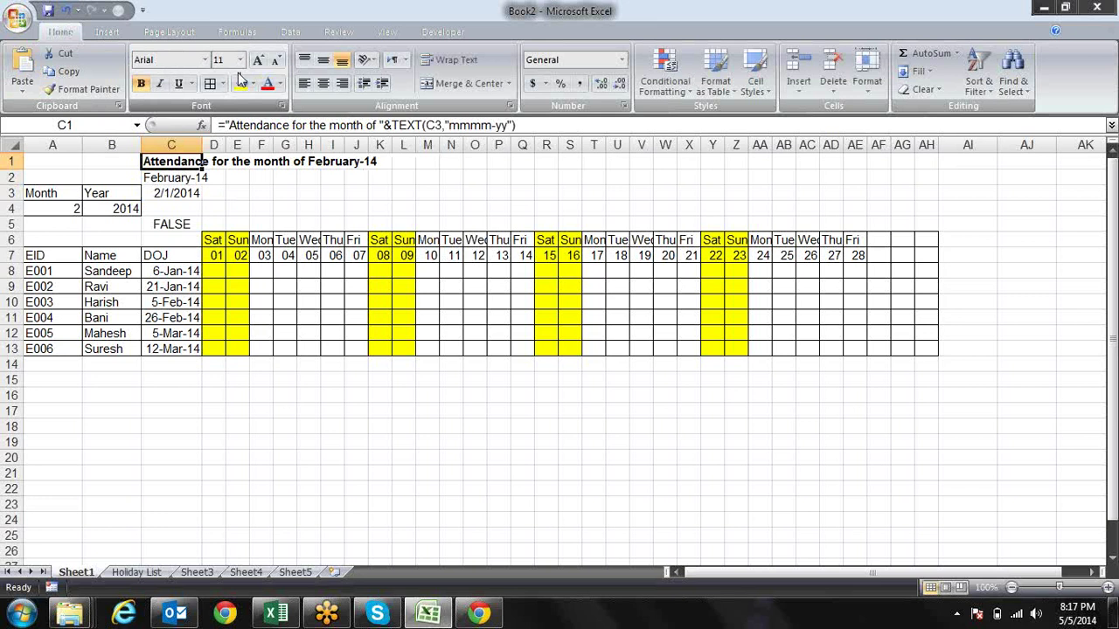
pyautogui.click(258, 63)
pyautogui.click(259, 63)
pyautogui.click(258, 63)
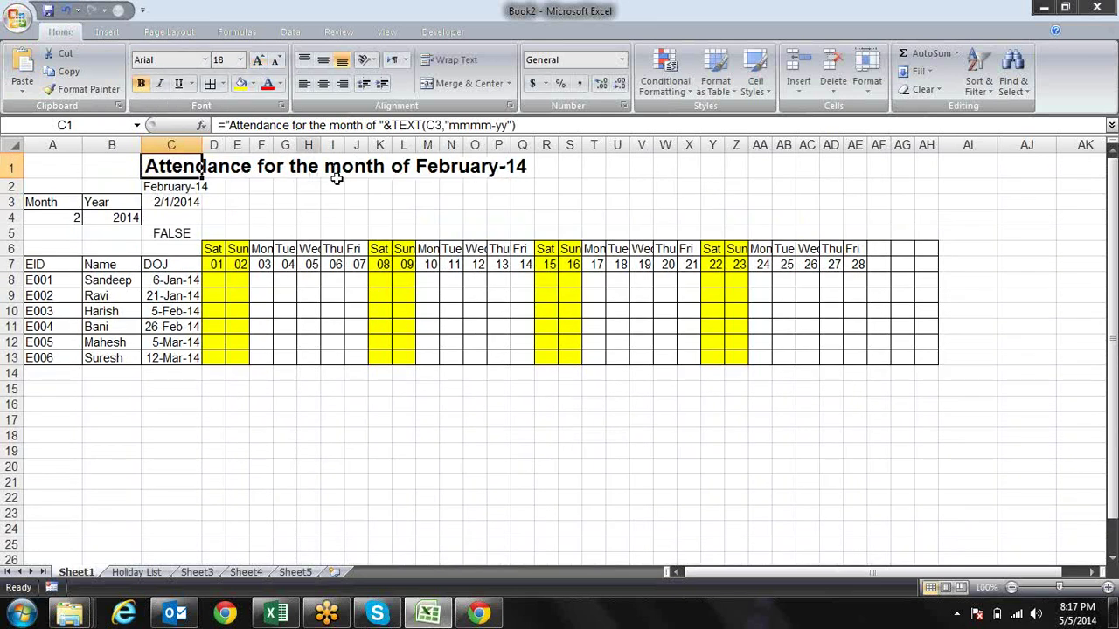
pyautogui.click(298, 190)
# Step: Clear helper cells C2:C5 and reopen the C1 title formula for editing
pyautogui.moveTo(180, 187); pyautogui.dragTo(189, 229)
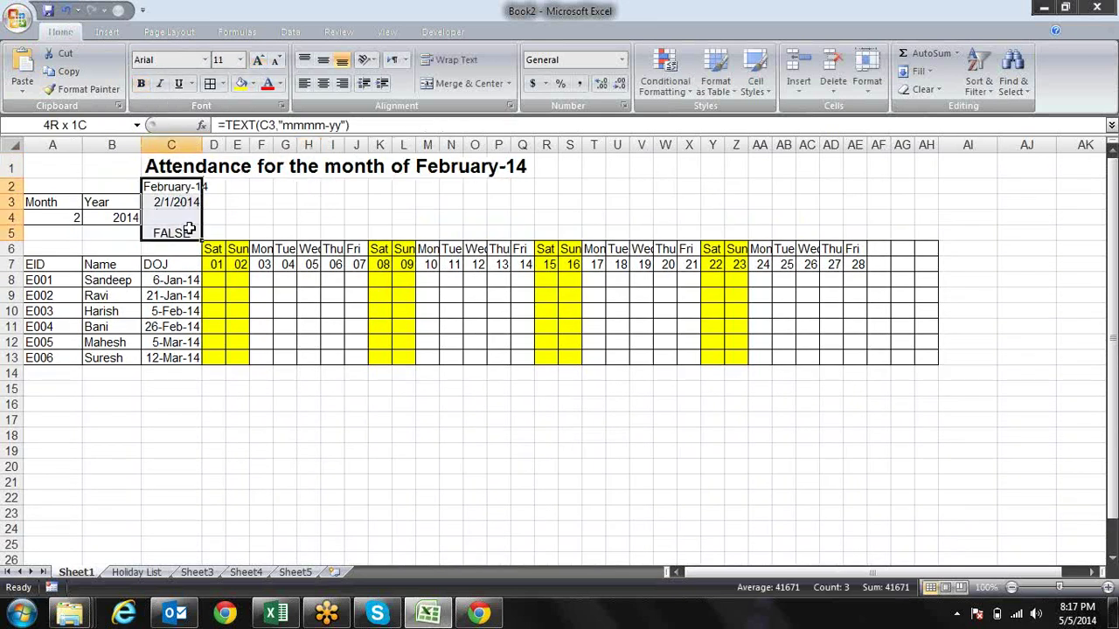
pyautogui.press('Delete')
pyautogui.click(316, 201)
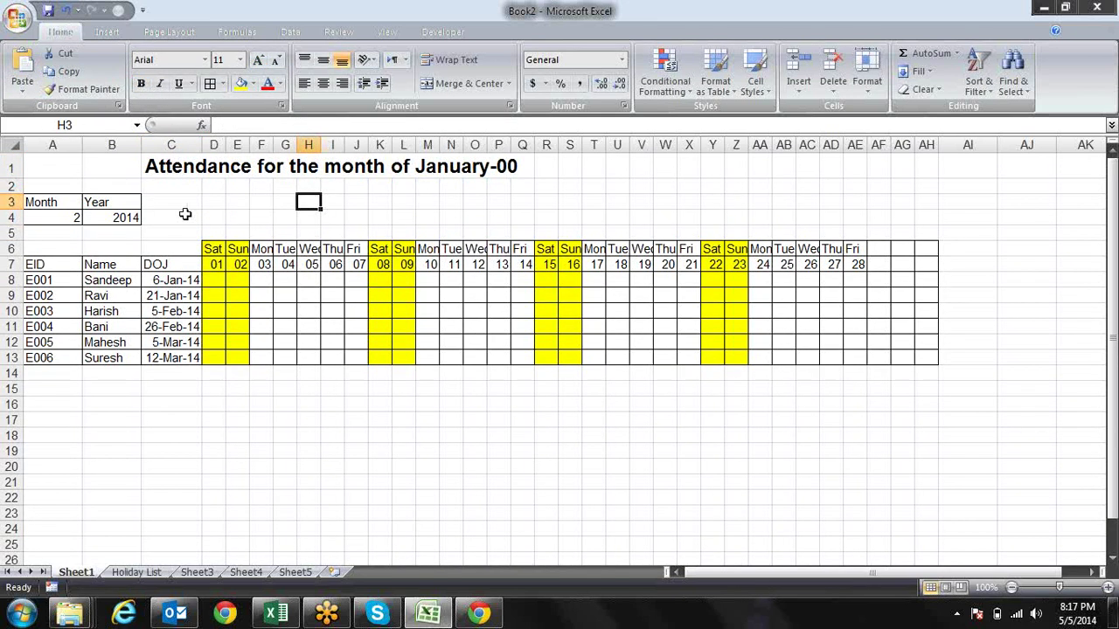
pyautogui.click(166, 169)
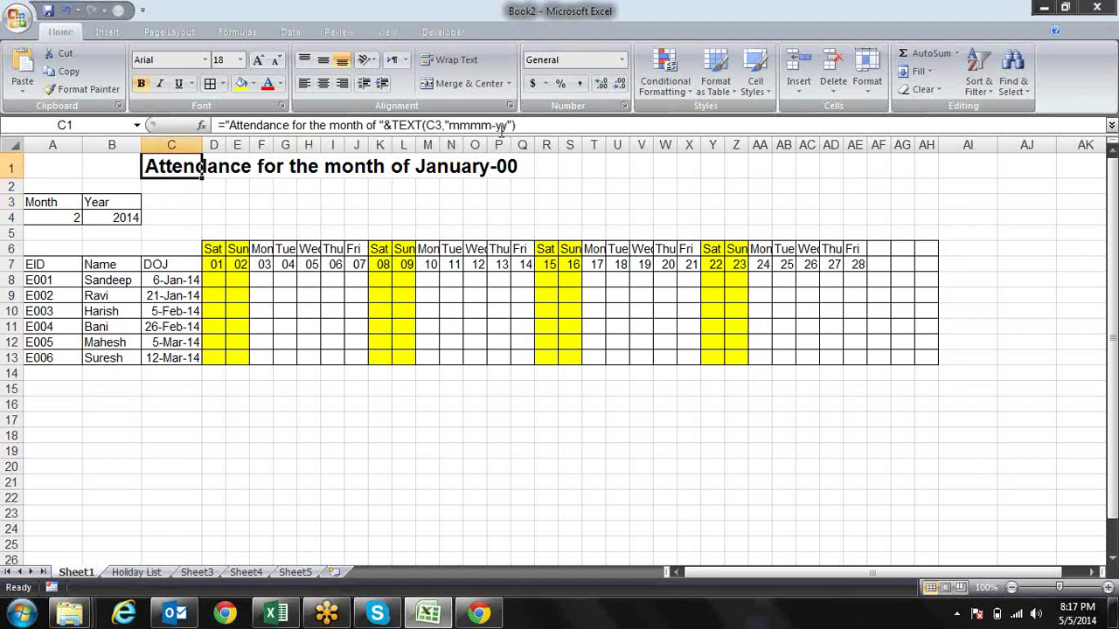
pyautogui.click(501, 127)
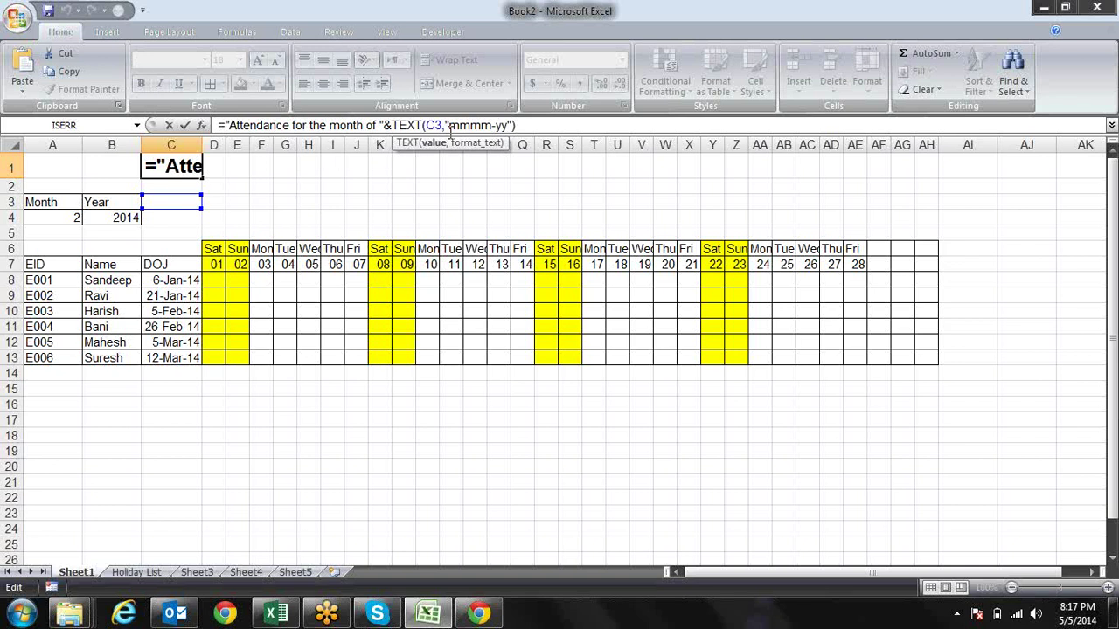
# Step: Change C1's title formula to TEXT(DATE(B4,A4,1),"mmmm-yy") using Year B4 and Month A4
pyautogui.press('BackSpace')
pyautogui.press('BackSpace')
pyautogui.write('da')
pyautogui.press('Tab')
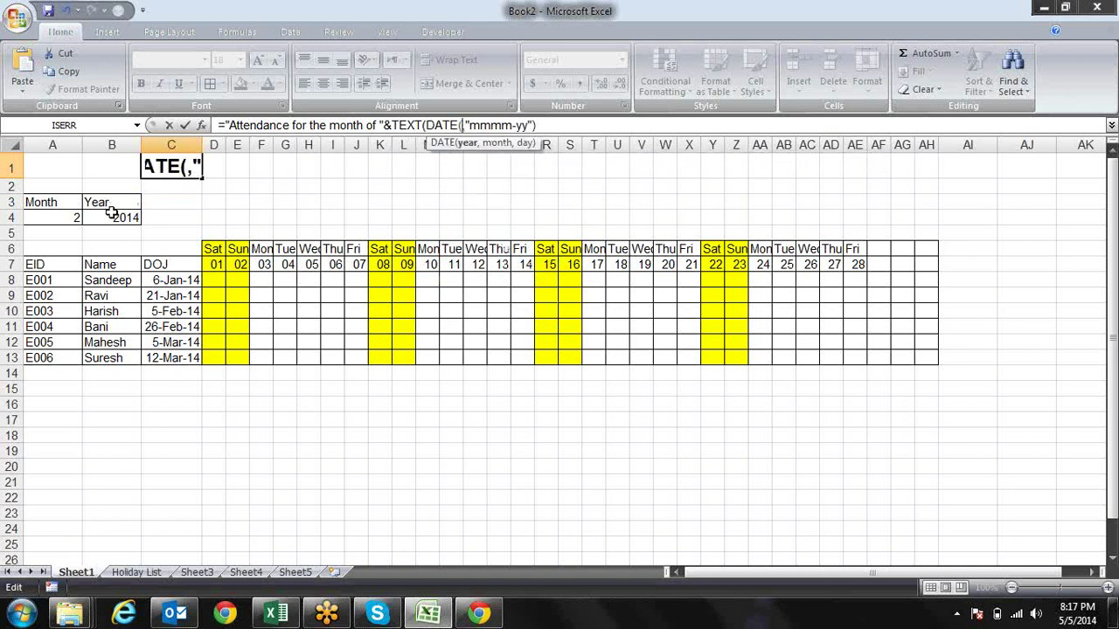
pyautogui.click(111, 218)
pyautogui.write(',')
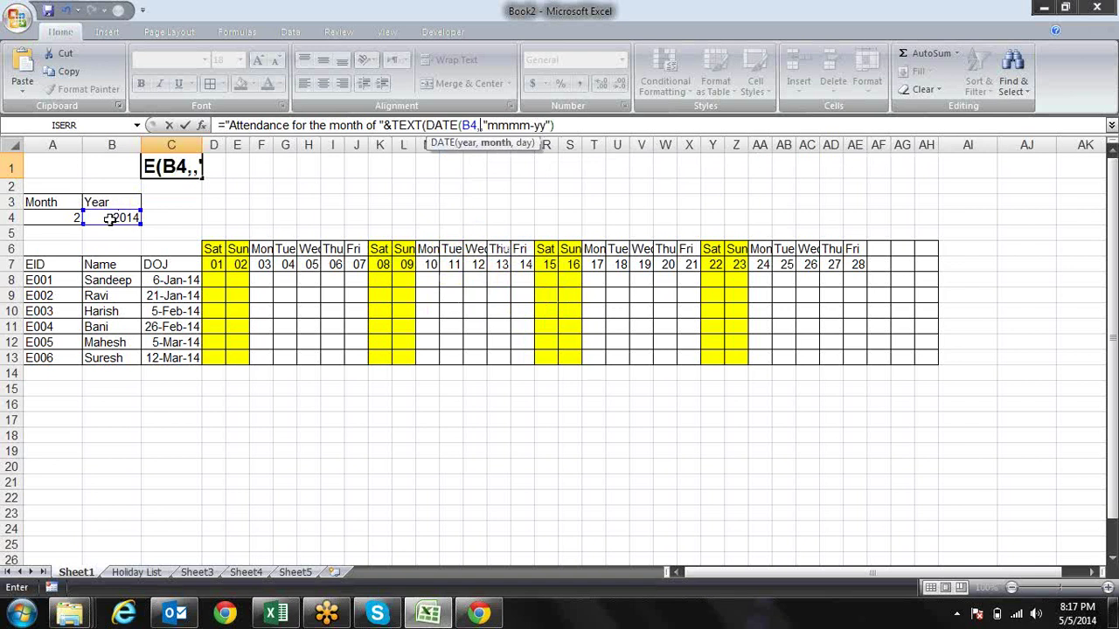
pyautogui.click(77, 219)
pyautogui.write(',')
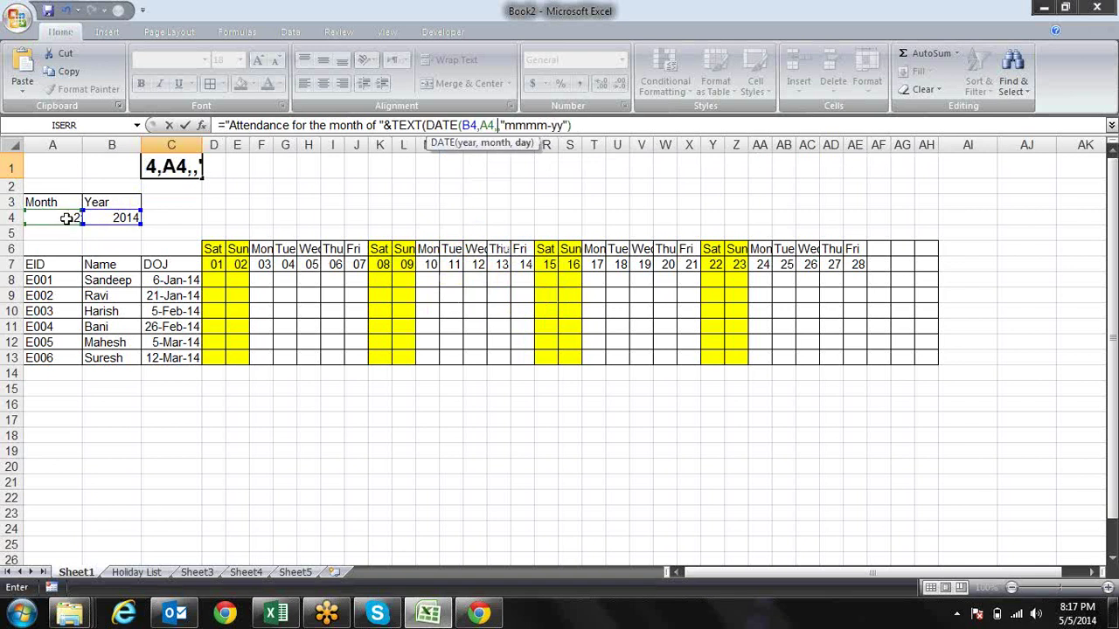
pyautogui.write('1)')
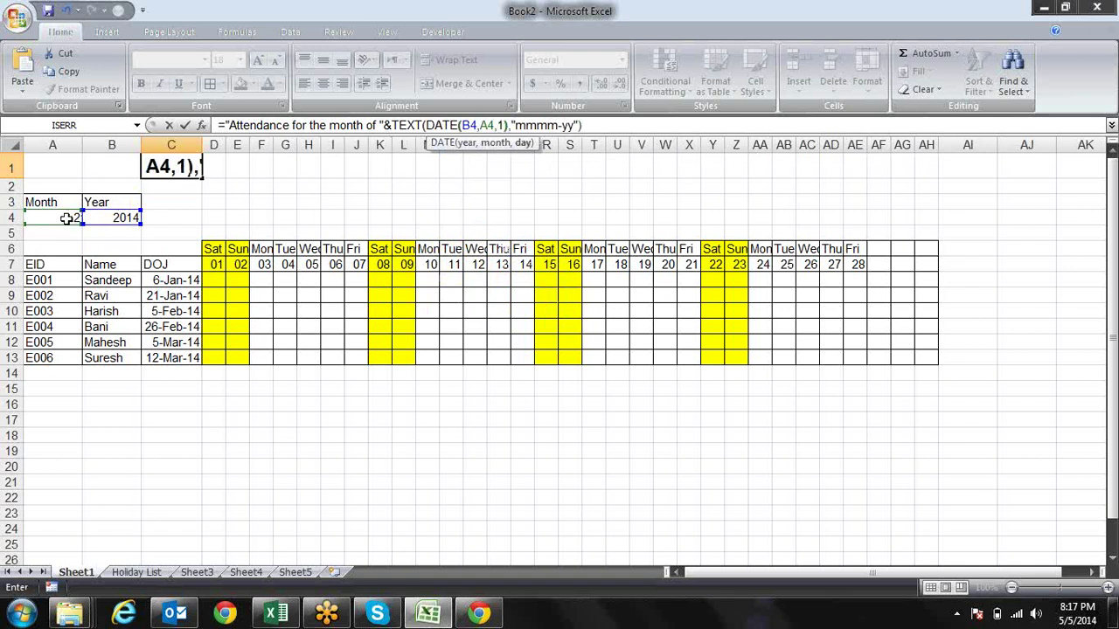
pyautogui.press('Return')
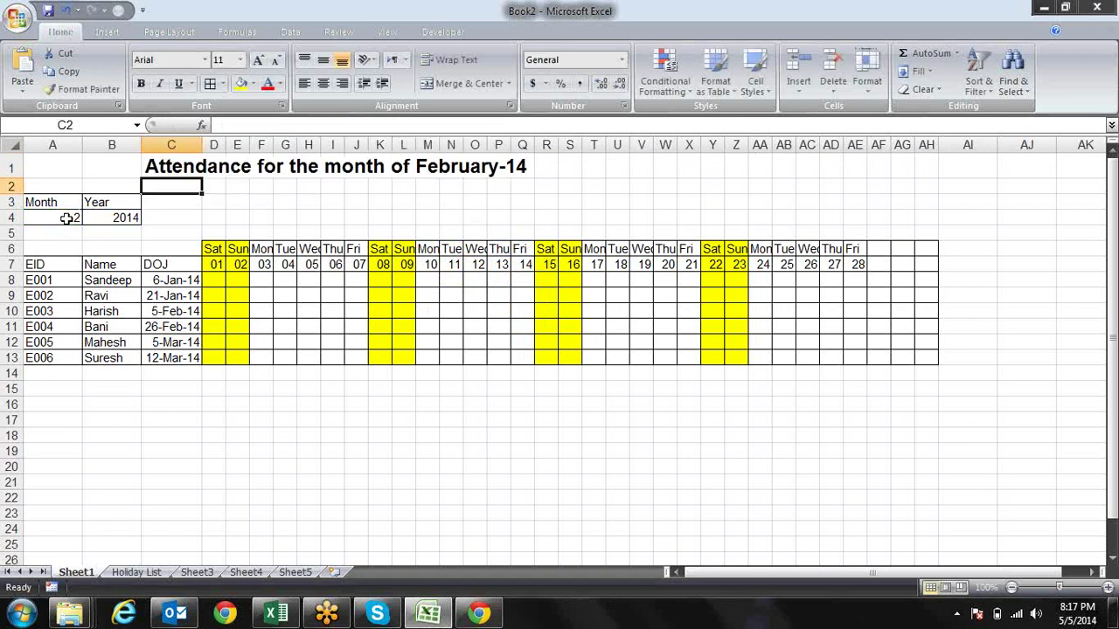
# Step: Test the title by switching the month to 3, then 6, and the year to 2015
pyautogui.click(73, 218)
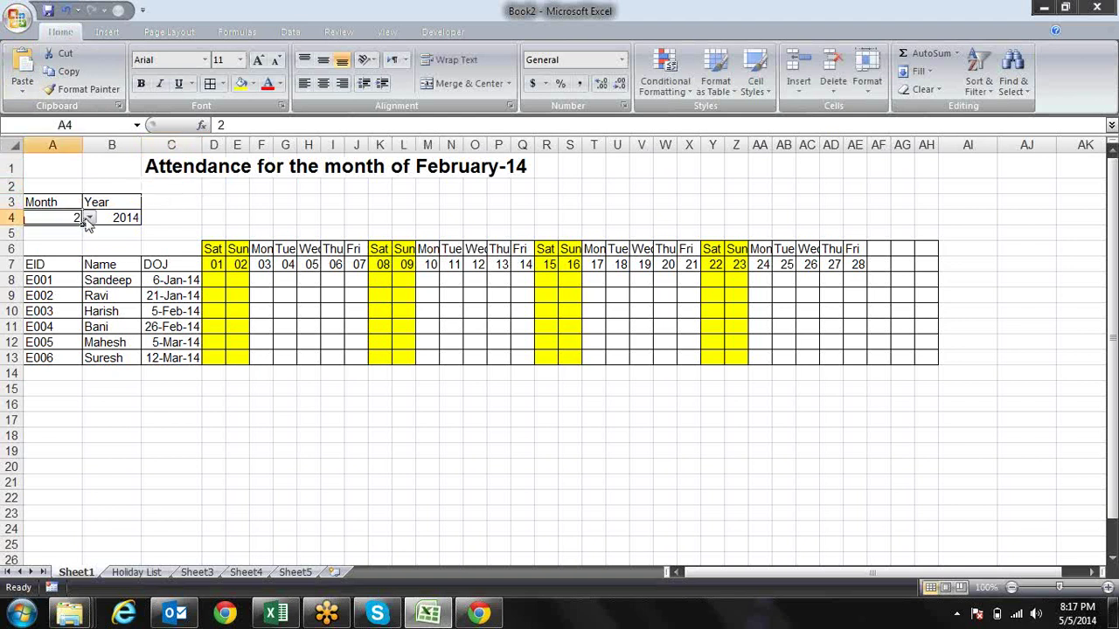
pyautogui.click(88, 219)
pyautogui.click(67, 252)
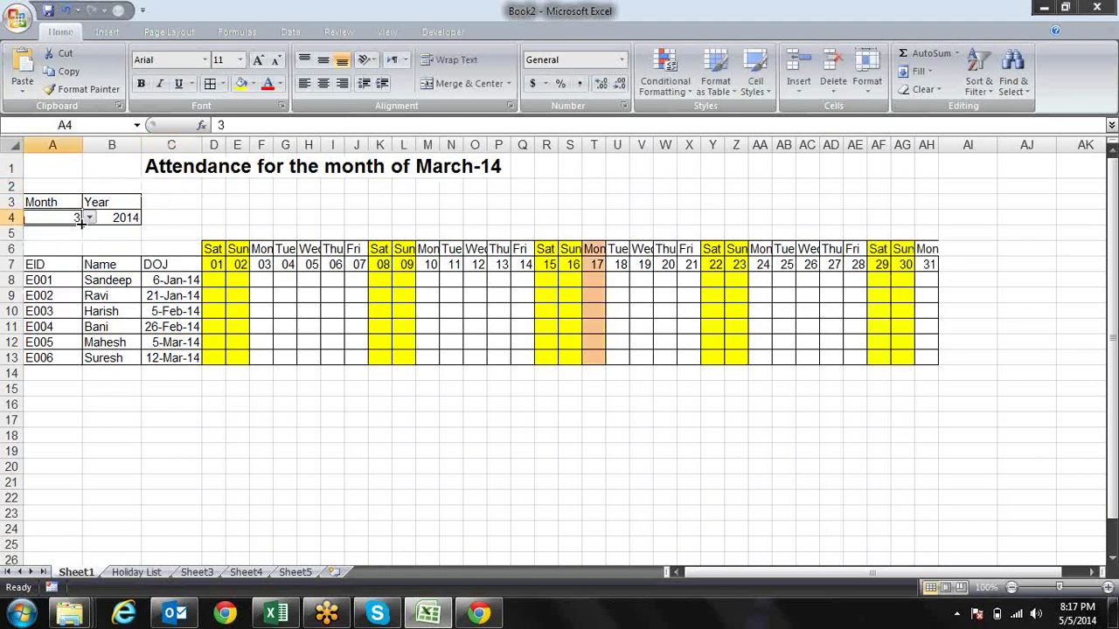
pyautogui.click(89, 219)
pyautogui.click(52, 284)
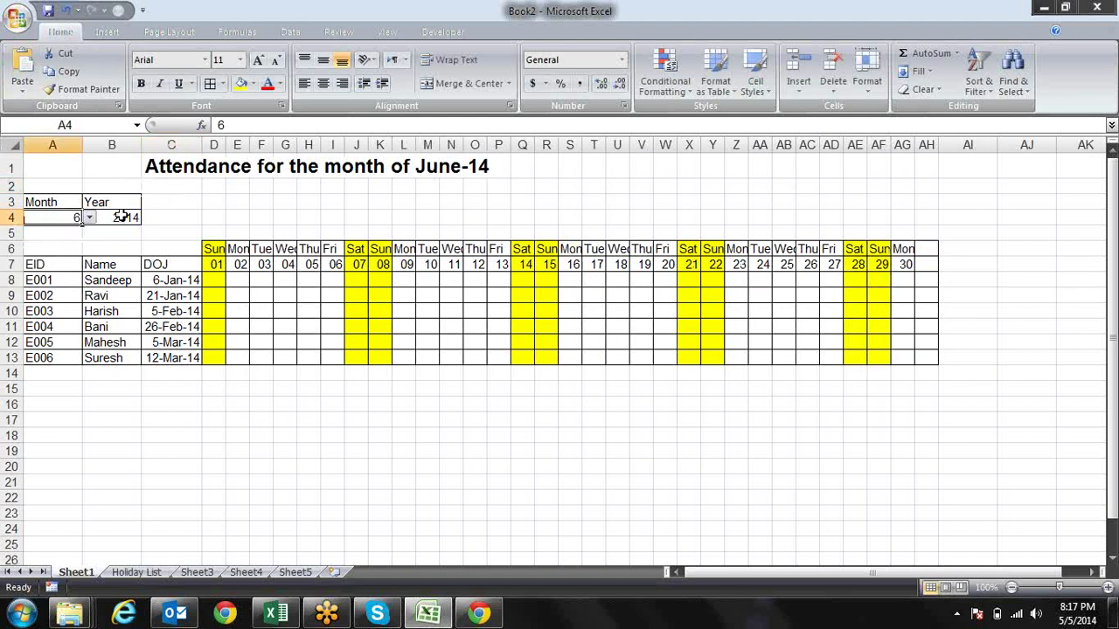
pyautogui.click(121, 217)
pyautogui.click(150, 218)
pyautogui.click(112, 242)
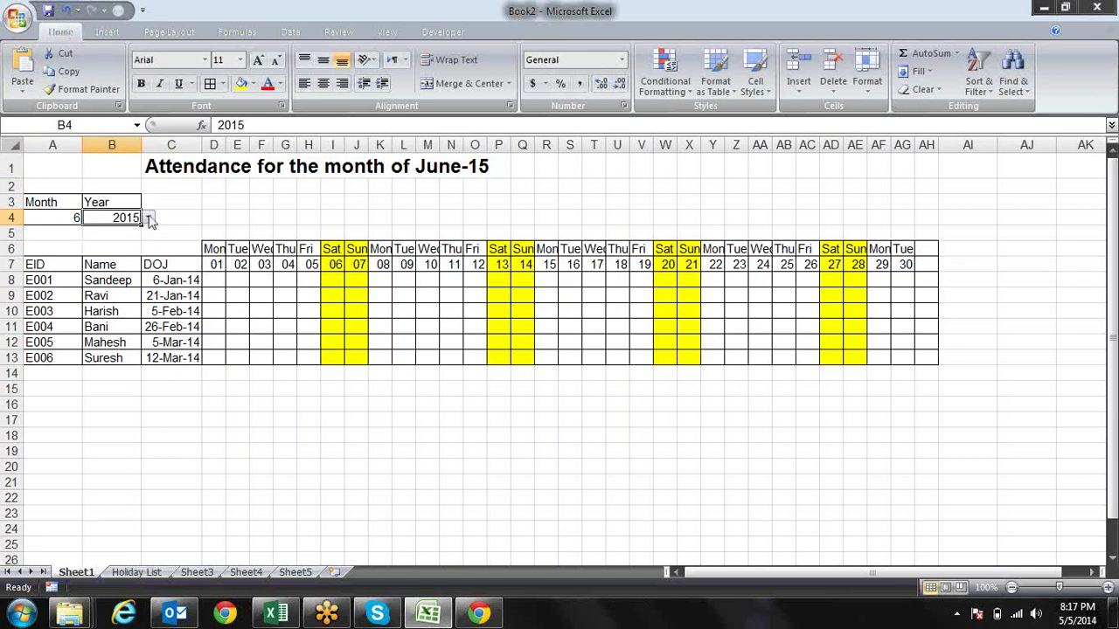
# Step: Set the year back to 2014 and the month to 4 so the title reads April-14
pyautogui.click(149, 218)
pyautogui.click(123, 230)
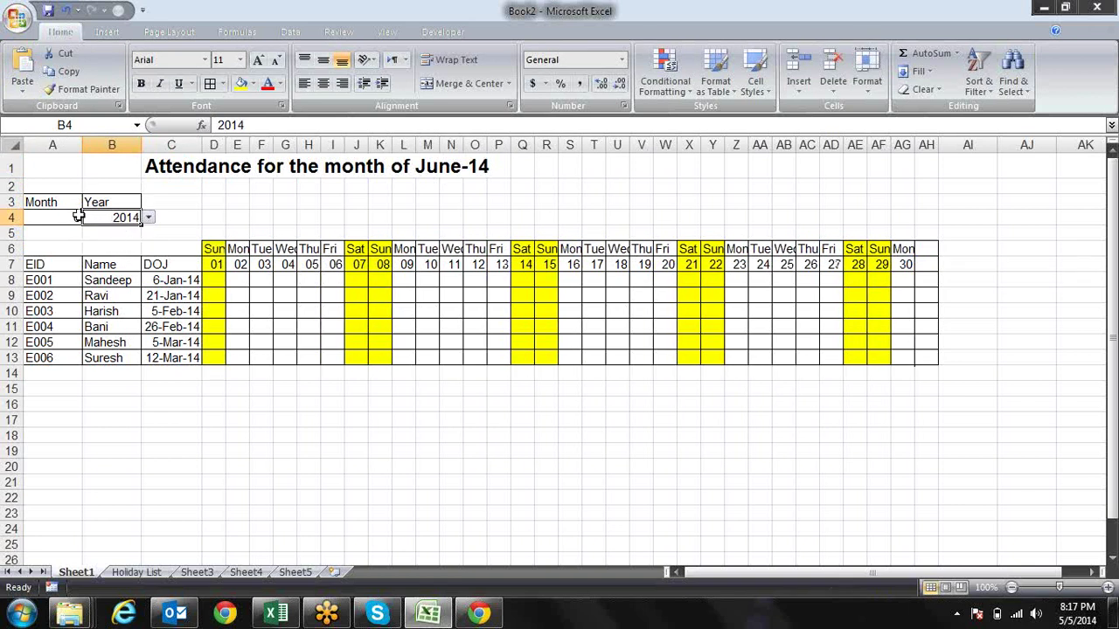
pyautogui.click(78, 218)
pyautogui.click(89, 218)
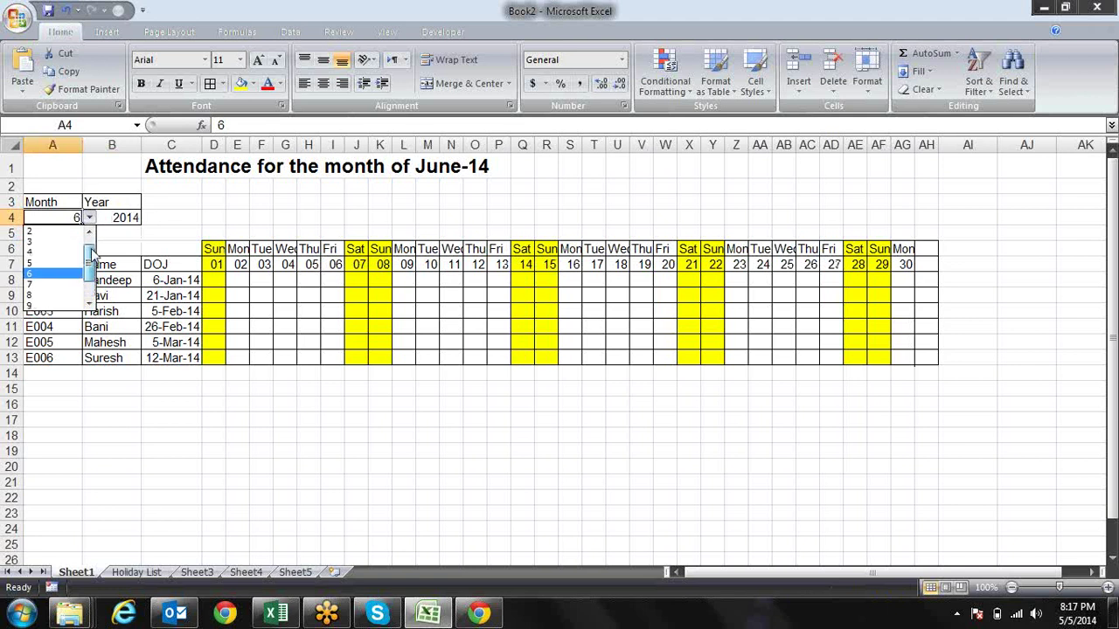
pyautogui.click(77, 262)
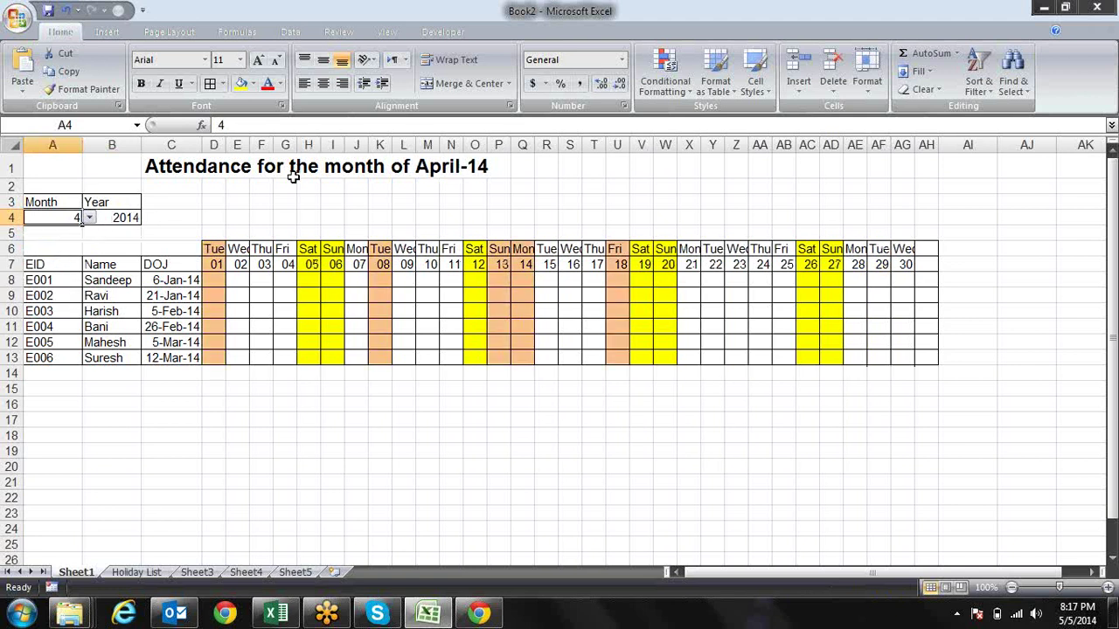
pyautogui.click(275, 202)
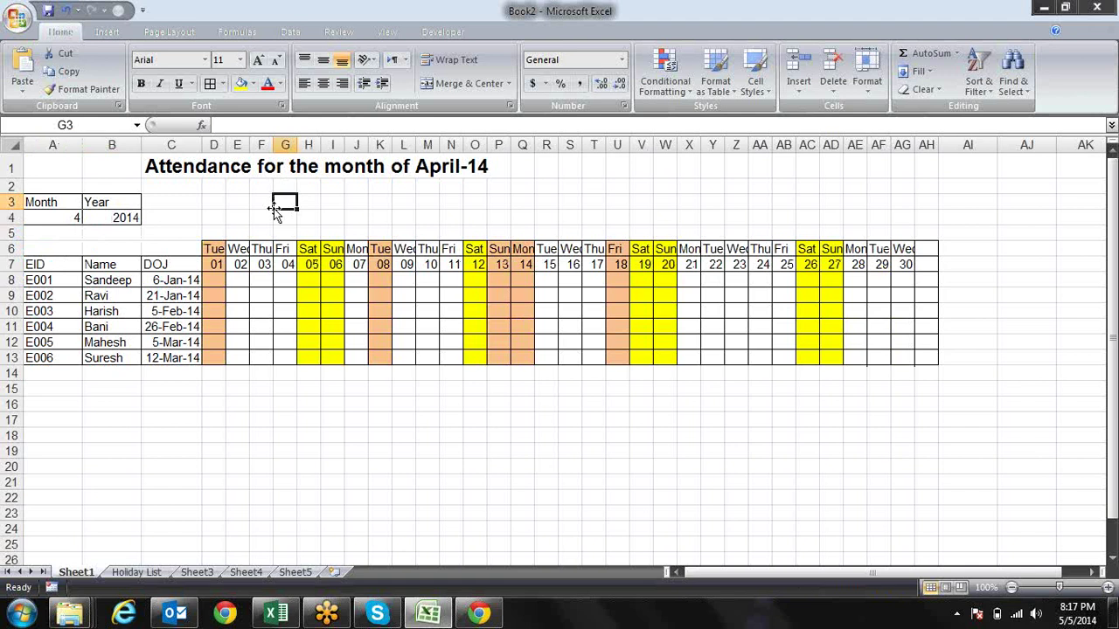
# Step: Enter the test formula =D7=TODAY() in empty cell C5
pyautogui.press('Right')
pyautogui.press('Right')
pyautogui.press('Down')
pyautogui.press('Down')
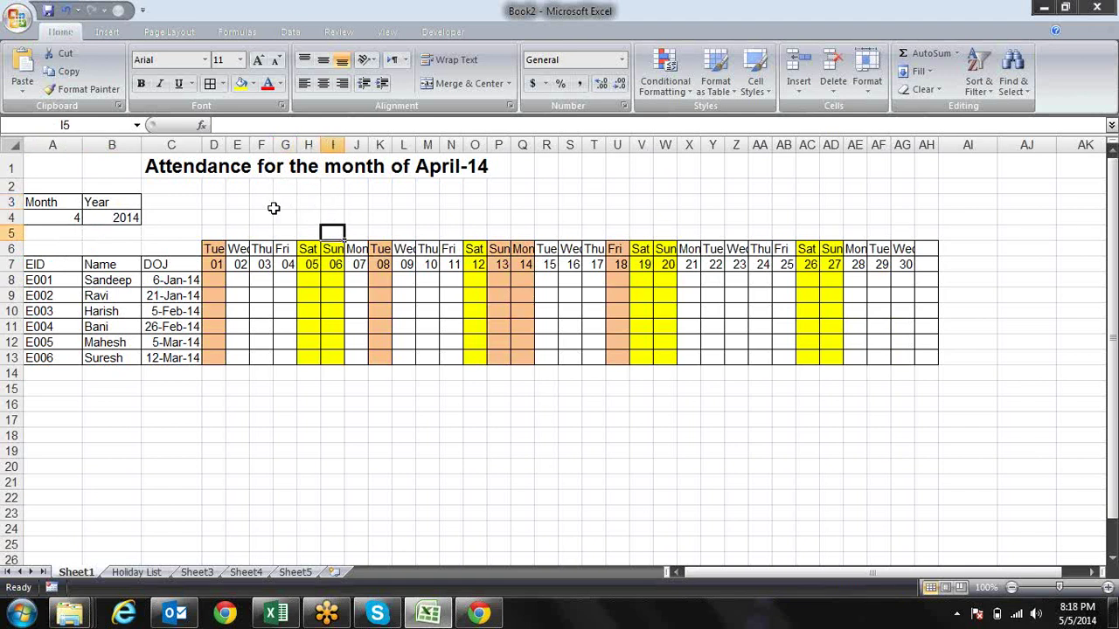
pyautogui.press('Down')
pyautogui.press('Up')
pyautogui.press('Up')
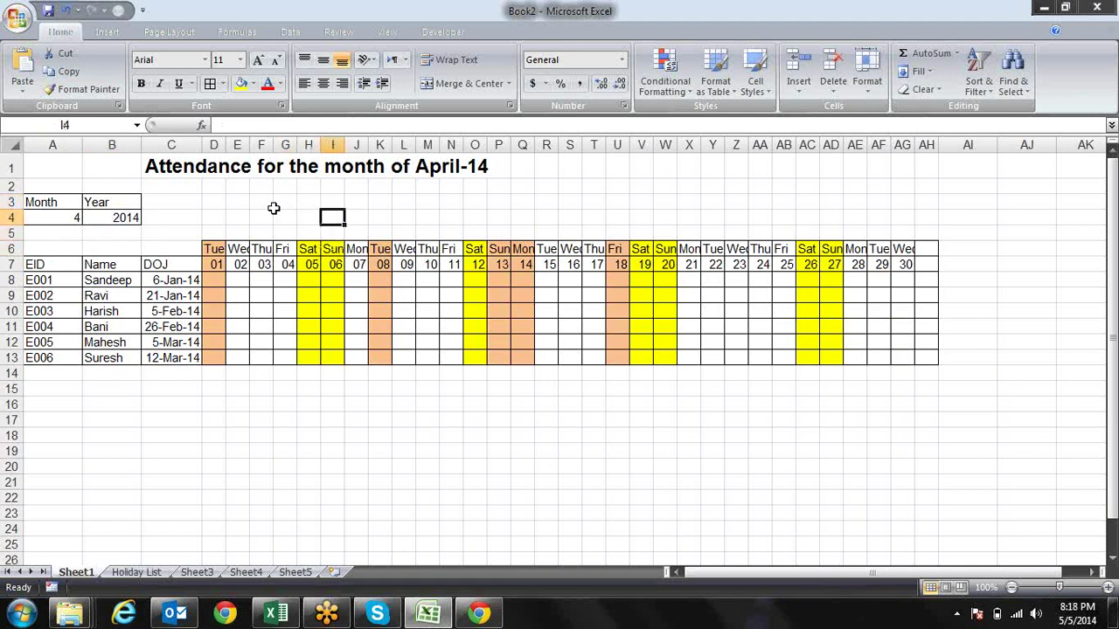
pyautogui.press('Left')
pyautogui.press('Left')
pyautogui.press('Left')
pyautogui.press('Left')
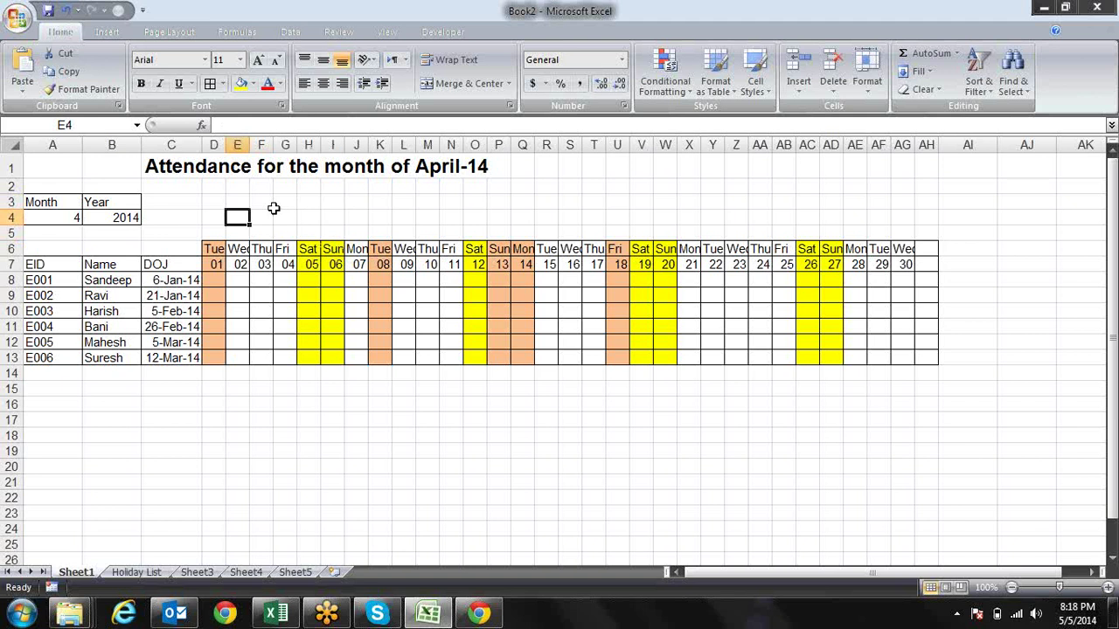
pyautogui.press('Left')
pyautogui.press('Left')
pyautogui.press('Down')
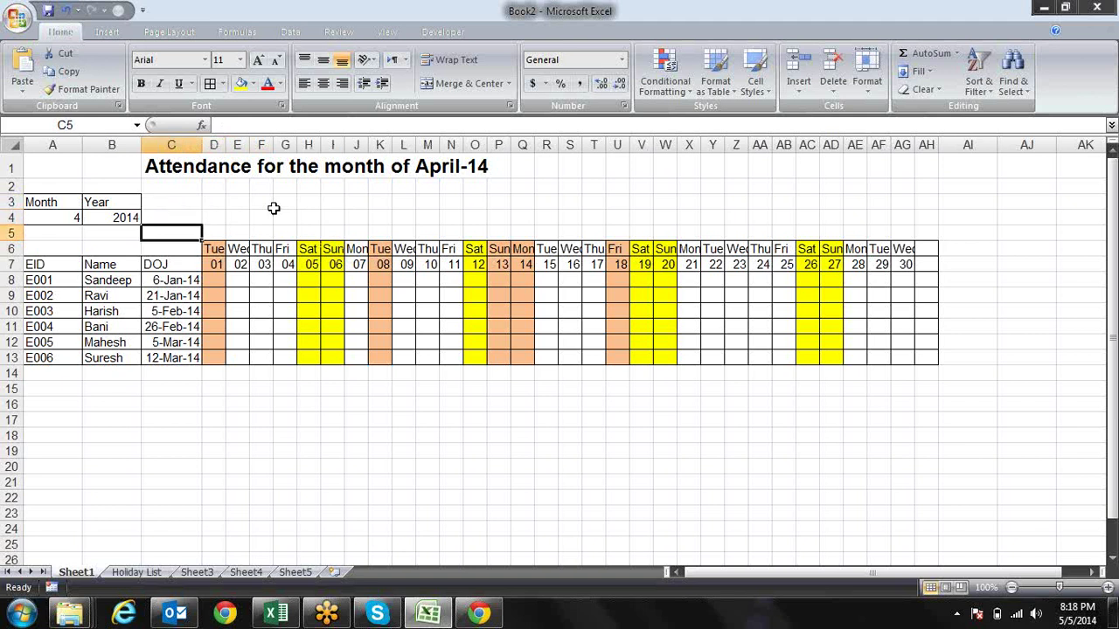
pyautogui.write('=')
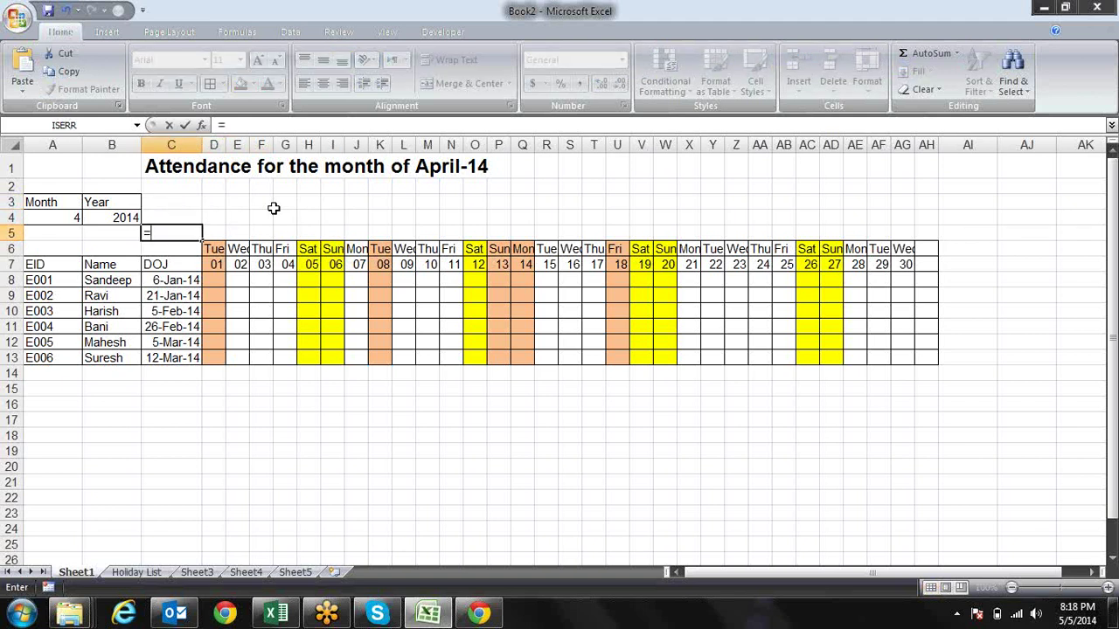
pyautogui.click(213, 264)
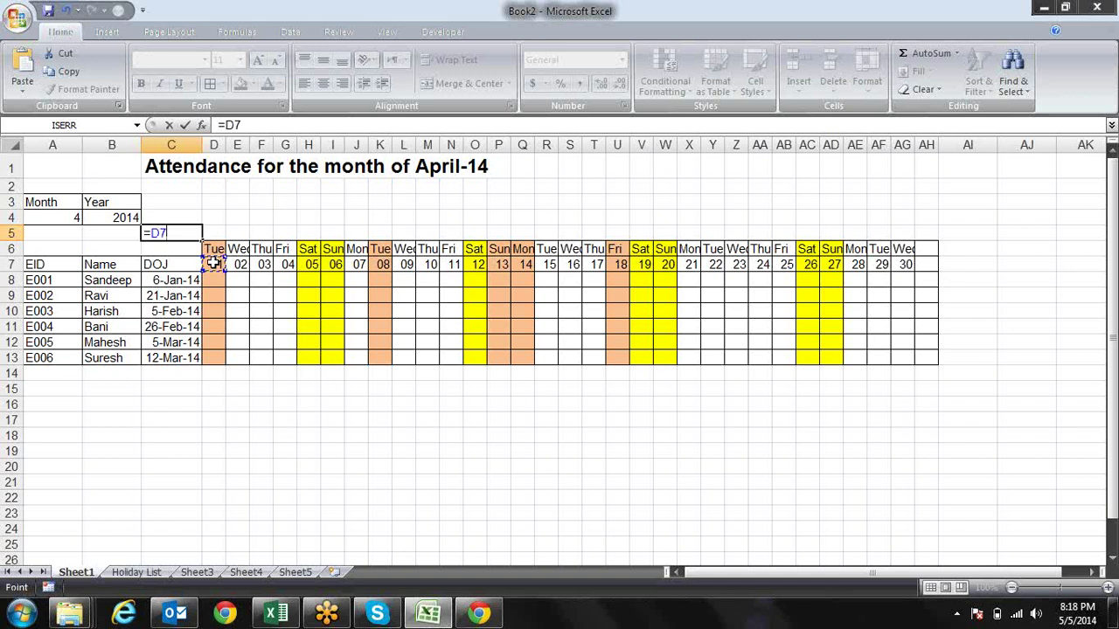
pyautogui.write('=')
pyautogui.write('tod')
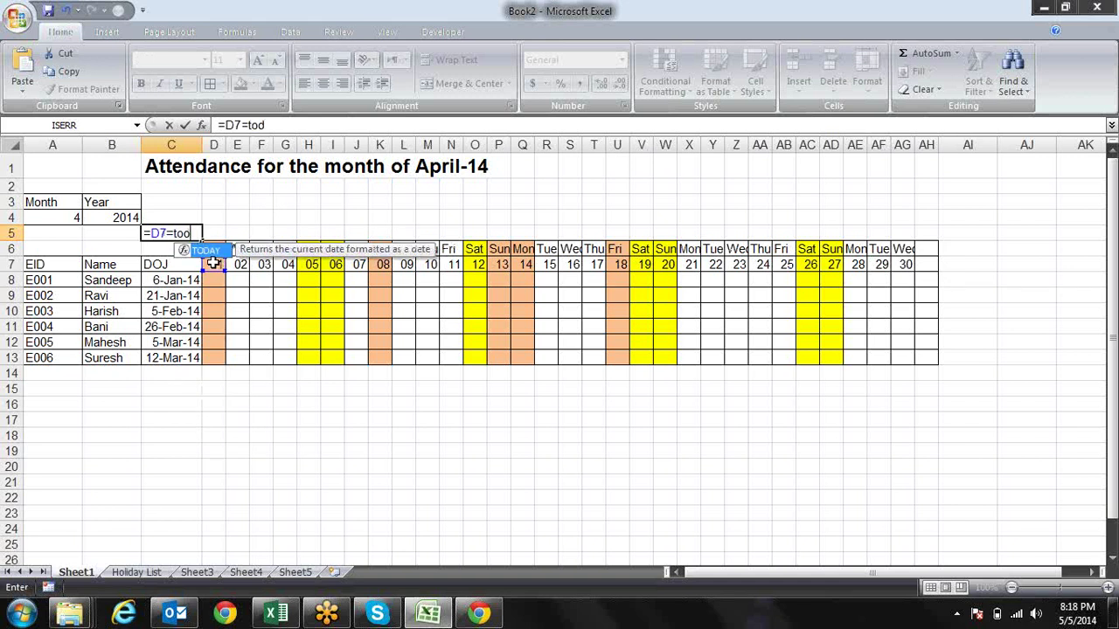
pyautogui.press('Tab')
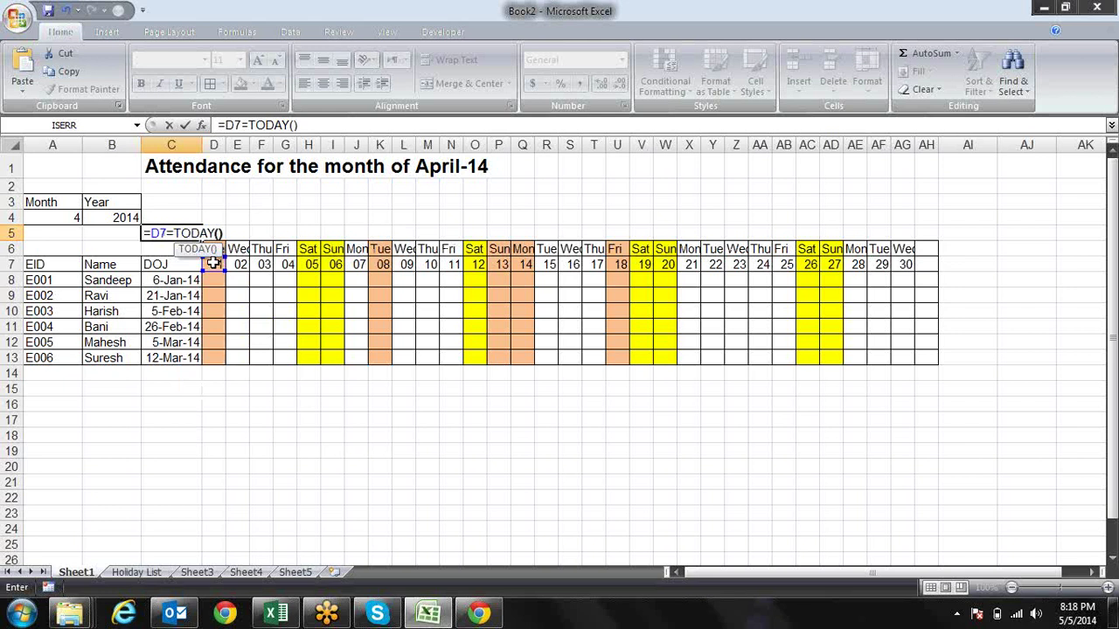
pyautogui.press('Return')
# Step: Lock the row so C5 reads =D$7=TODAY()
pyautogui.press('Up')
pyautogui.press('F2')
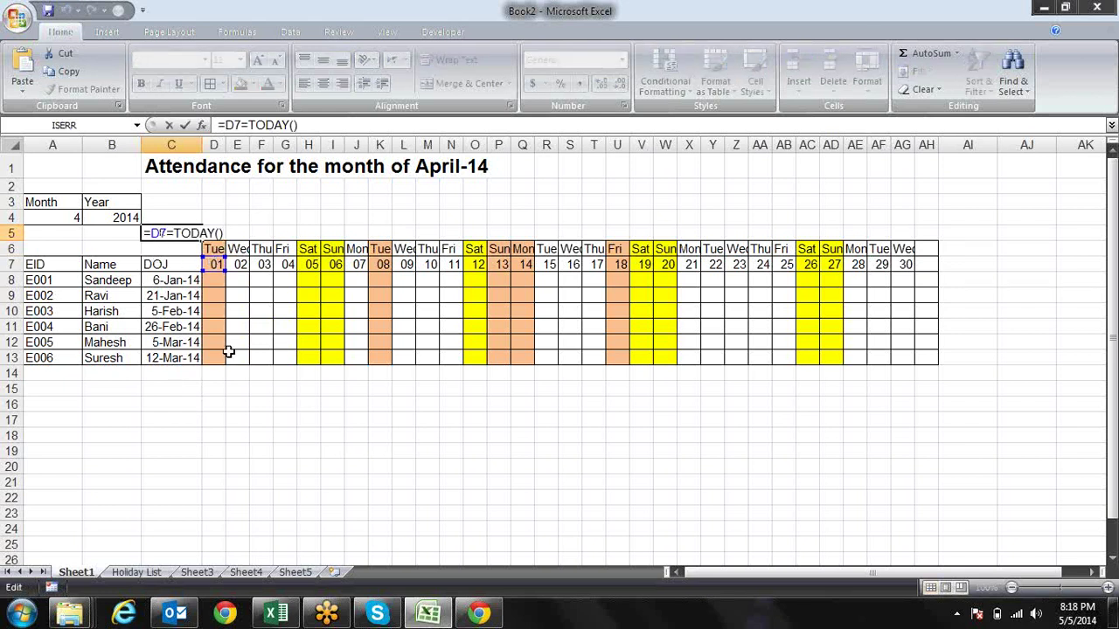
pyautogui.write('$')
pyautogui.press('Return')
# Step: Copy C5's formula text and move to the first day cell D6
pyautogui.press('Up')
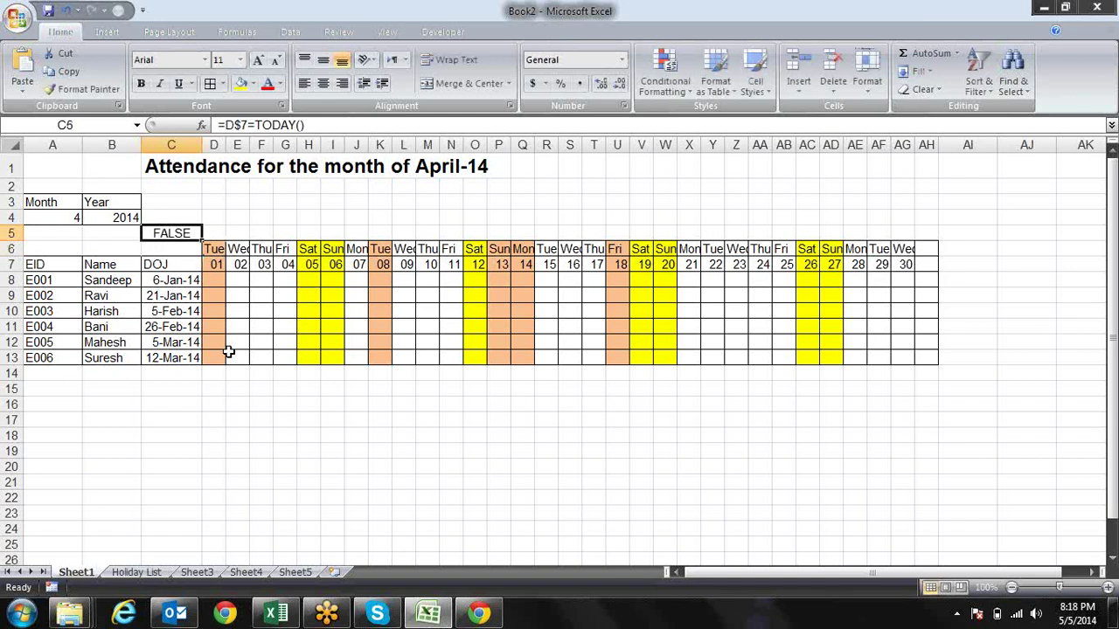
pyautogui.press('F2')
pyautogui.hotkey('shift', 'Left')
pyautogui.hotkey('shift', 'Left')
pyautogui.hotkey('shift', 'Left')
pyautogui.hotkey('shift', 'Left')
pyautogui.hotkey('shift', 'Left')
pyautogui.hotkey('shift', 'Left')
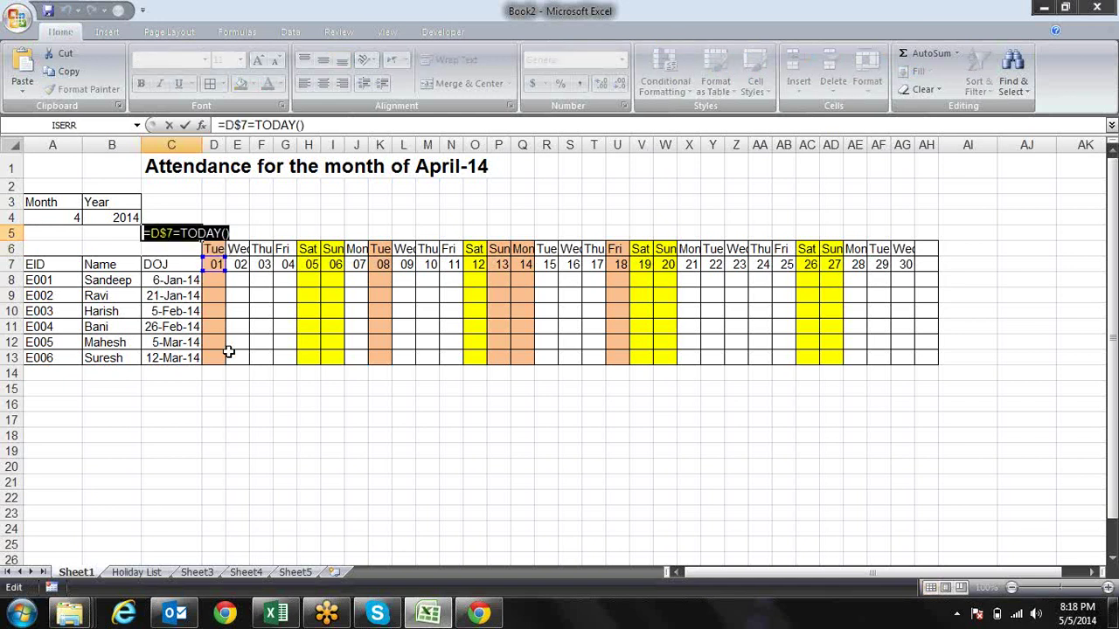
pyautogui.hotkey('ctrl', 'c')
pyautogui.press('Escape')
pyautogui.press('Down')
pyautogui.press('Right')
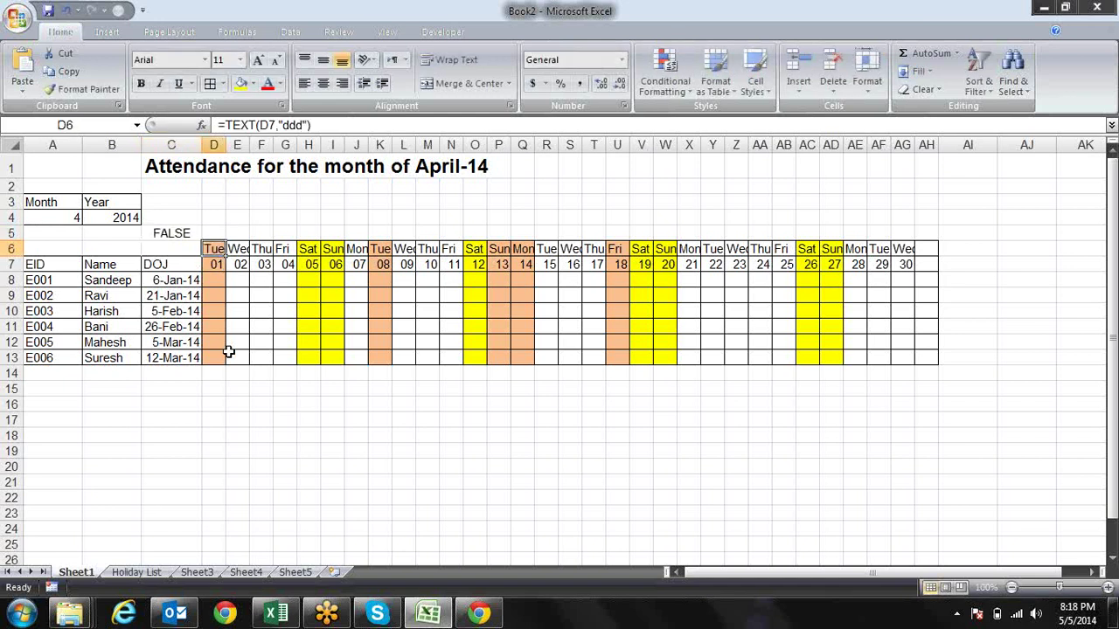
# Step: Add a =D$7=TODAY() conditional rule with blue fill to D6 and paint it across D6:AH13
pyautogui.click(691, 91)
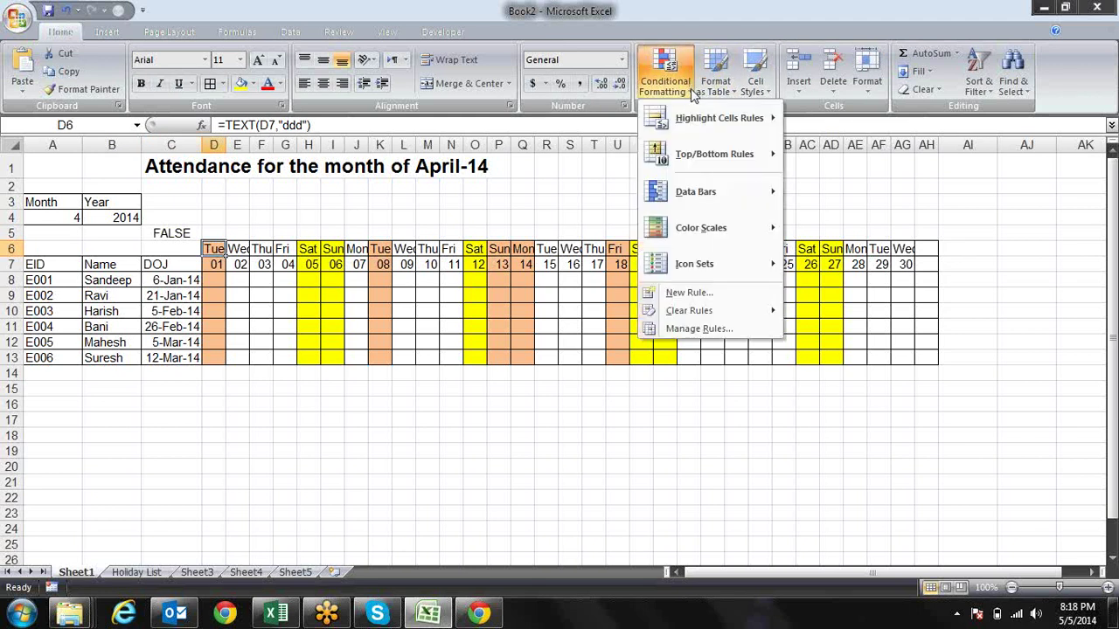
pyautogui.click(682, 293)
pyautogui.click(406, 170)
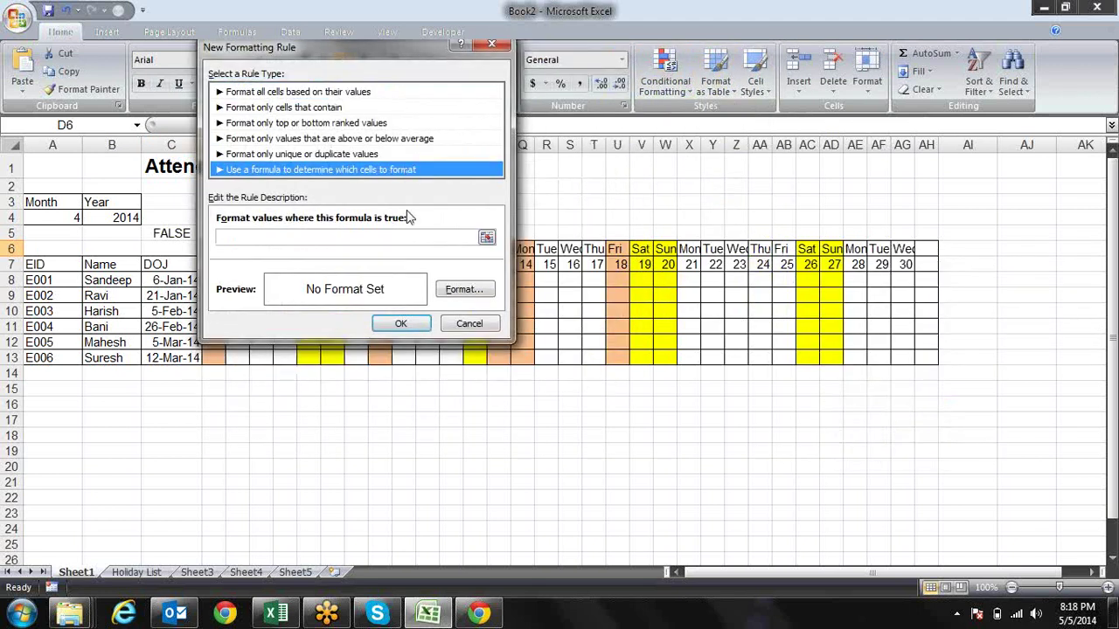
pyautogui.click(407, 240)
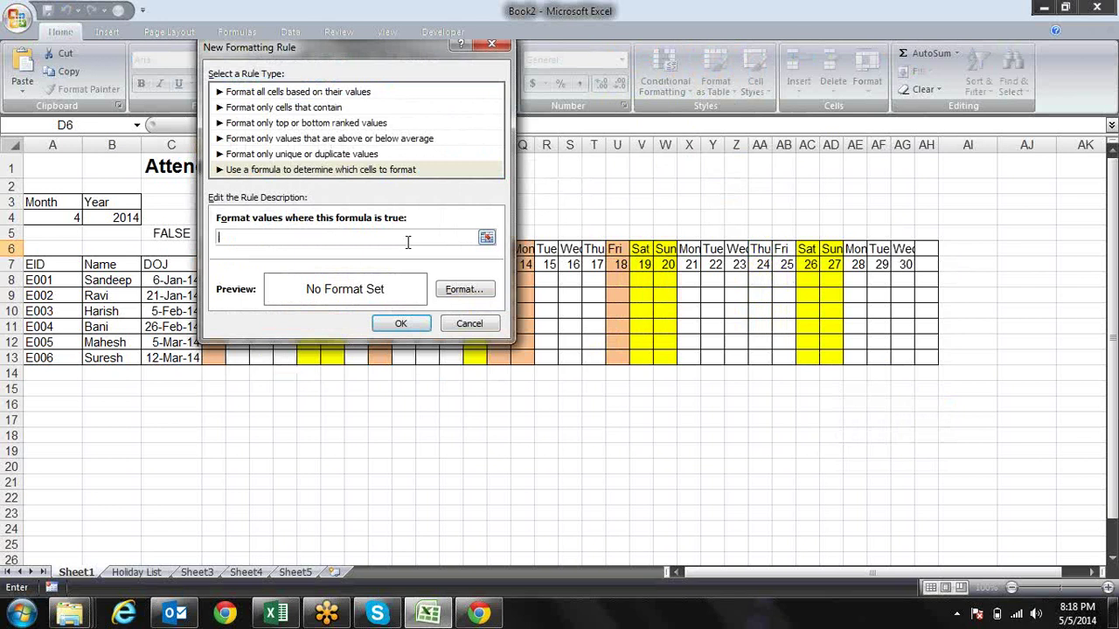
pyautogui.write('=D$7=TODAY()')
pyautogui.click(464, 289)
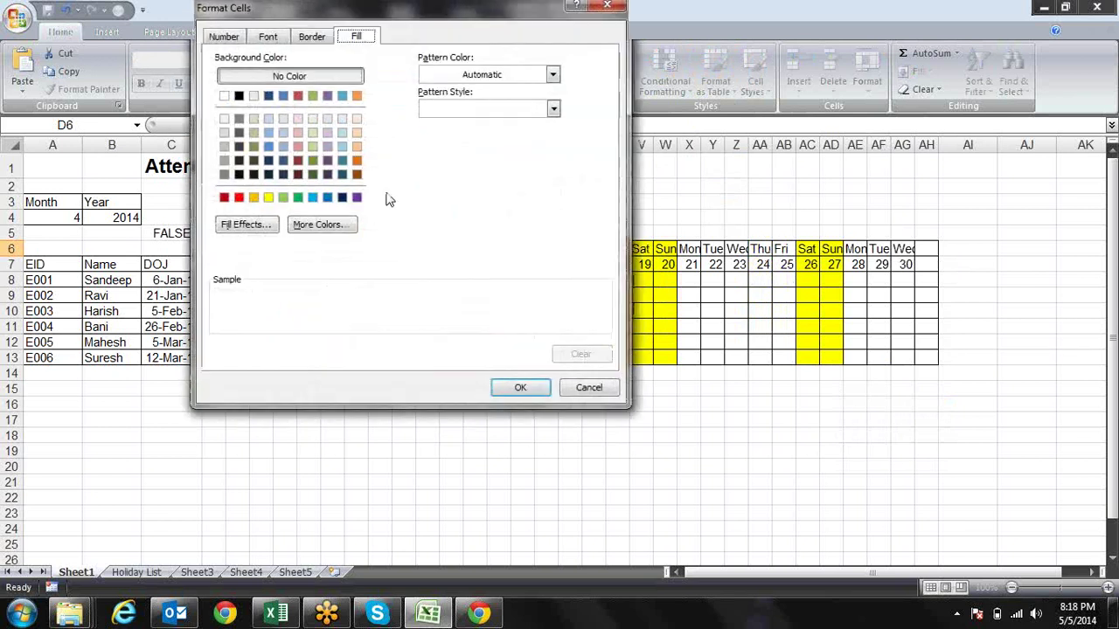
pyautogui.click(268, 146)
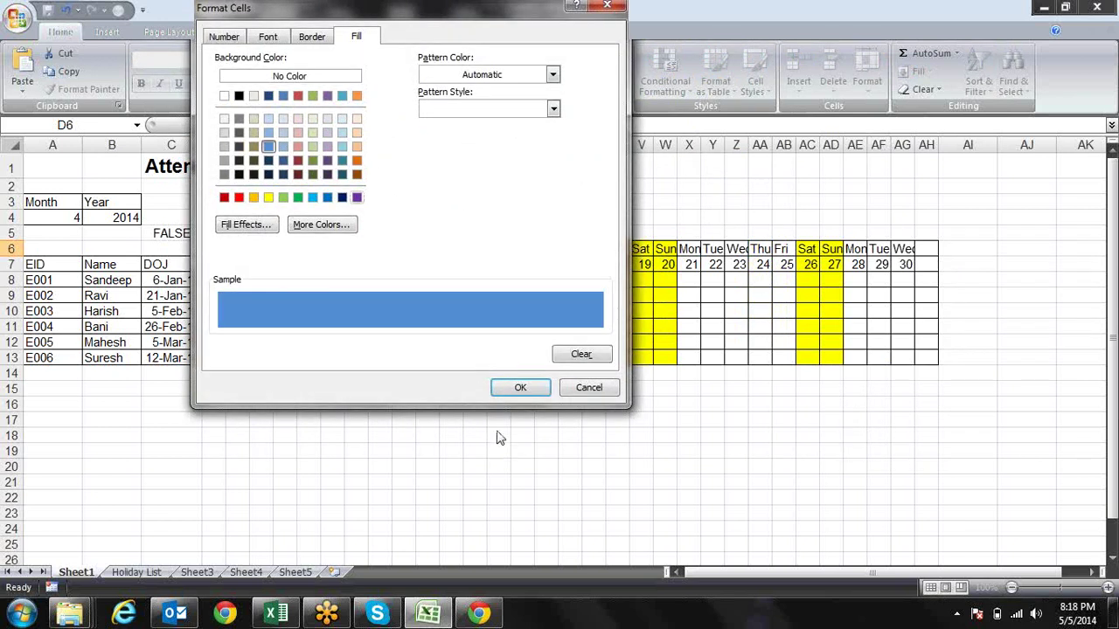
pyautogui.click(522, 387)
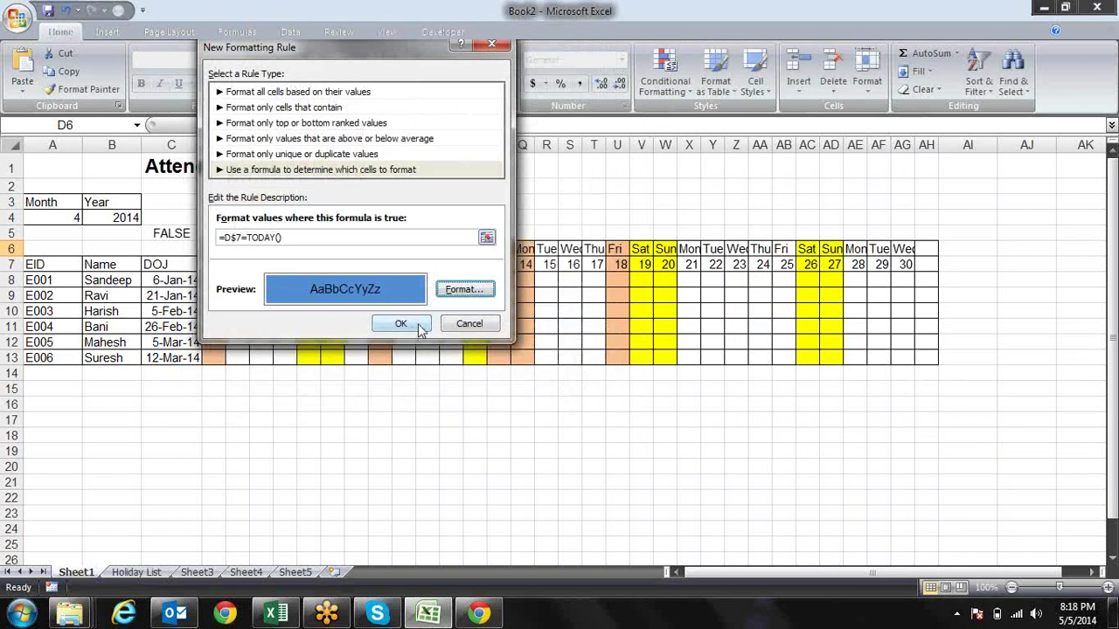
pyautogui.click(400, 323)
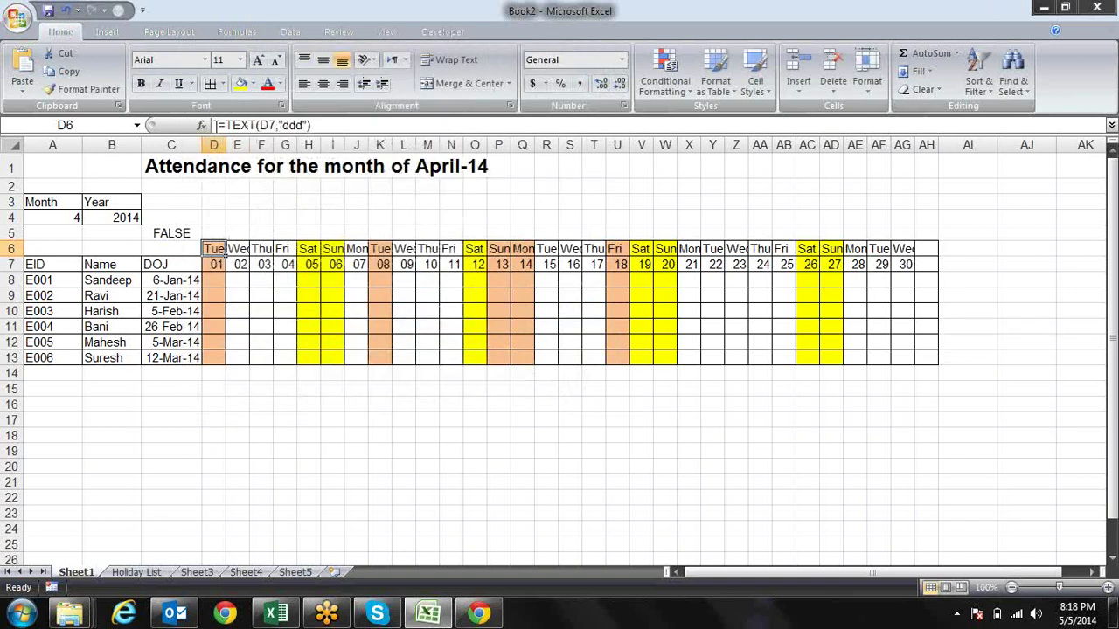
pyautogui.click(83, 88)
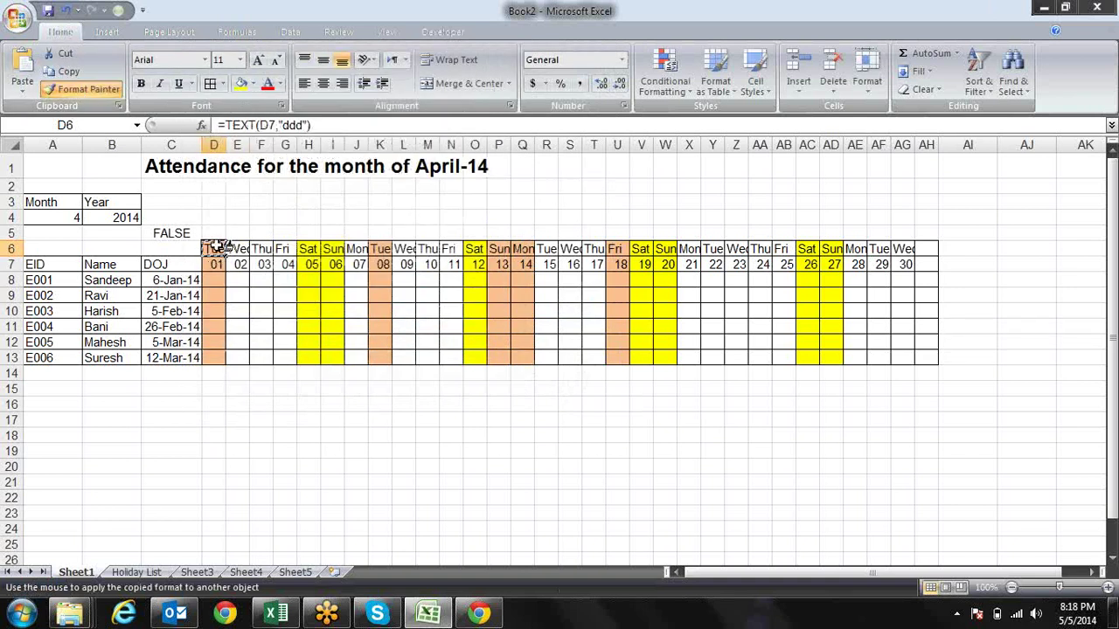
pyautogui.moveTo(217, 249); pyautogui.dragTo(915, 360)
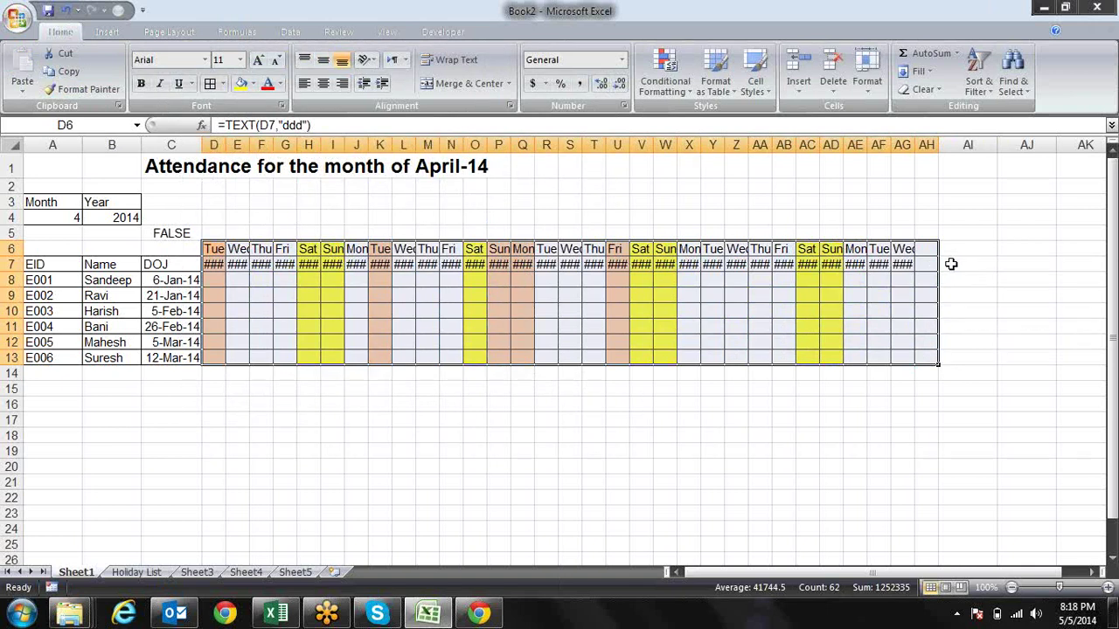
# Step: Give the row 7 date cells the custom number format dd
pyautogui.moveTo(935, 264); pyautogui.dragTo(217, 265)
pyautogui.hotkey('ctrl', '1')
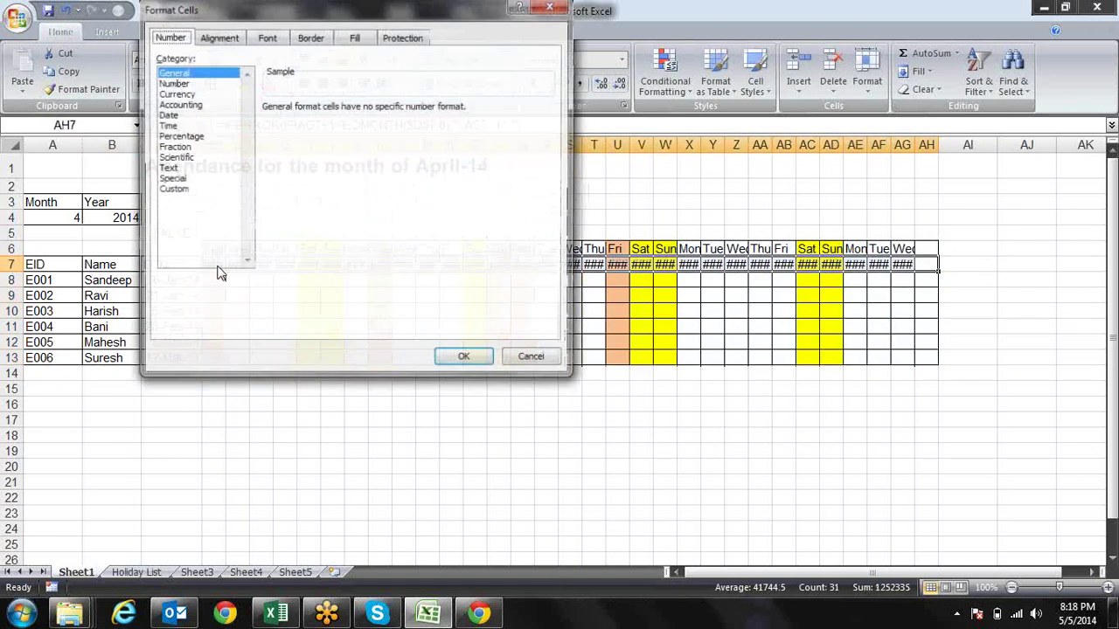
pyautogui.click(170, 190)
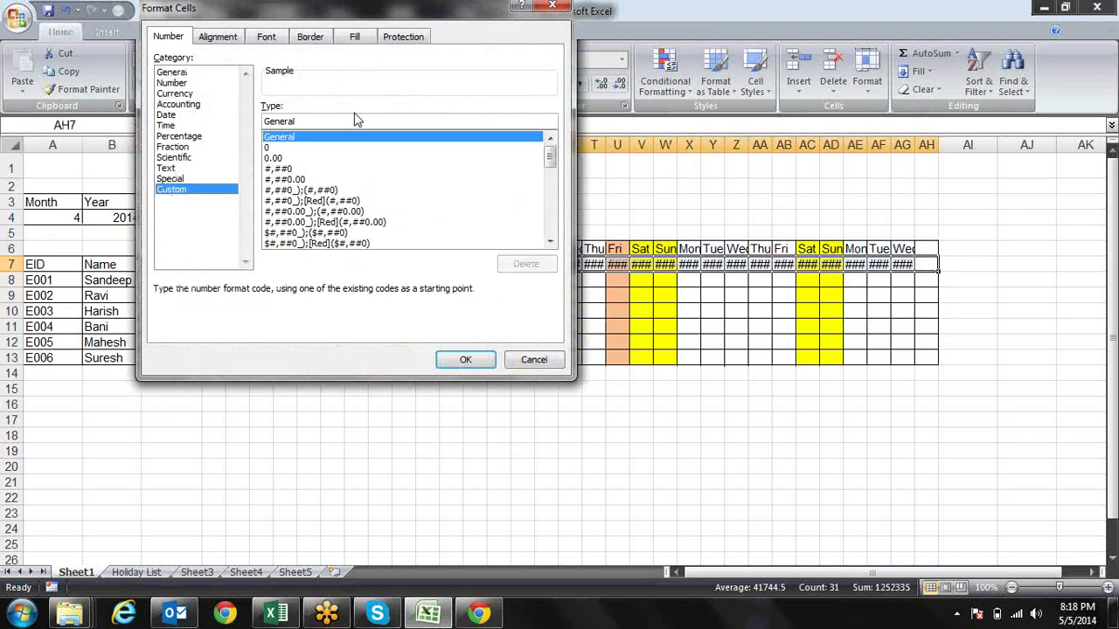
pyautogui.doubleClick(341, 118)
pyautogui.write('dd')
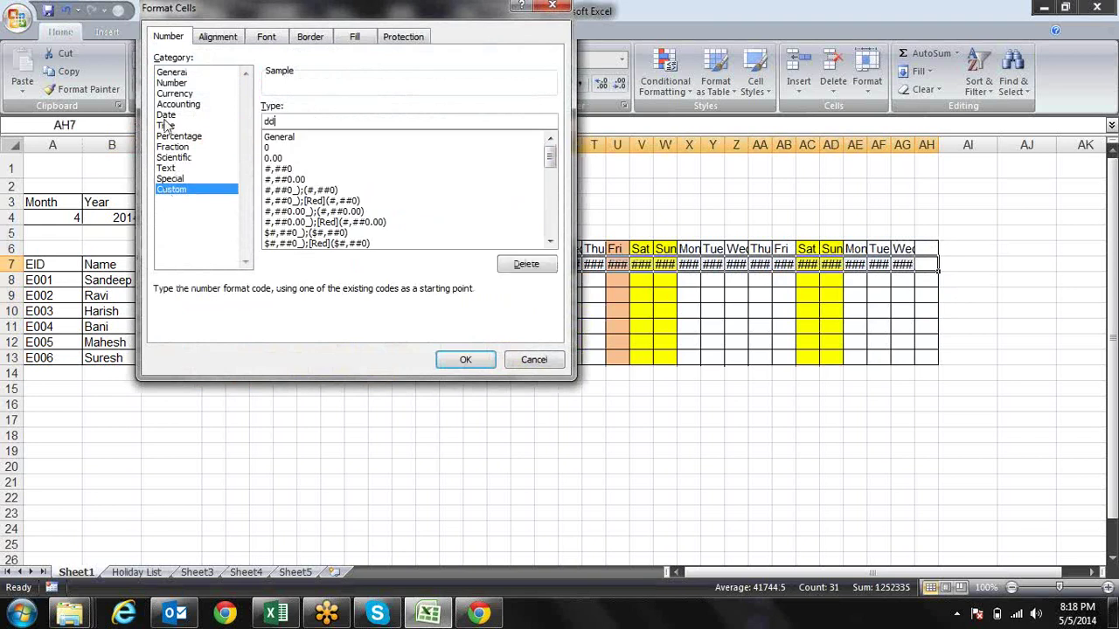
pyautogui.press('Return')
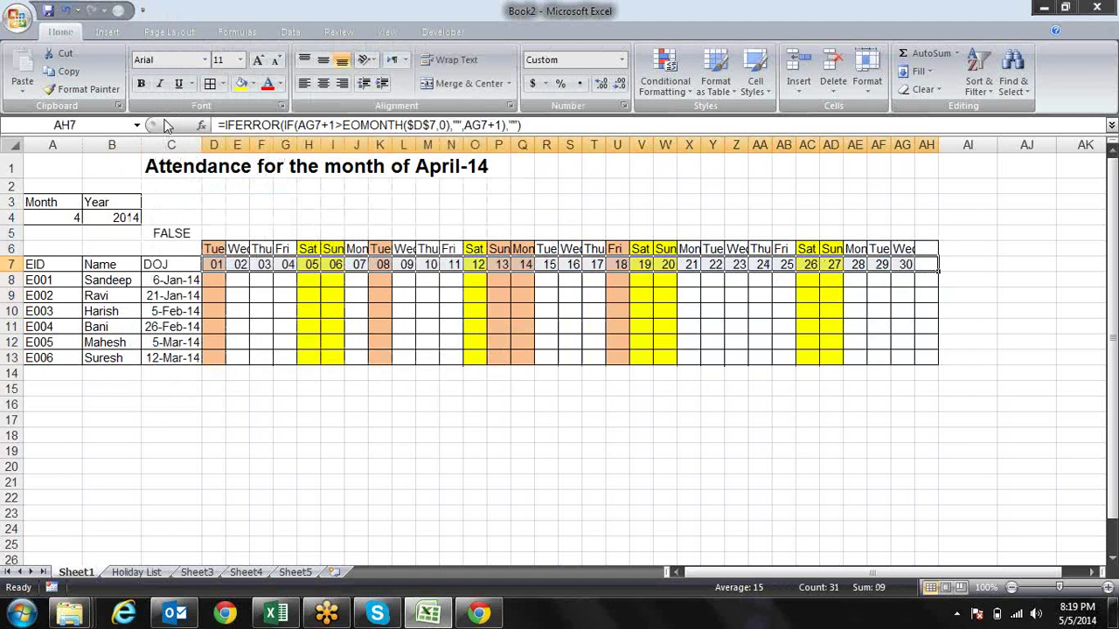
pyautogui.press('Down')
# Step: Set the month in A4 to 5 for May
pyautogui.click(61, 217)
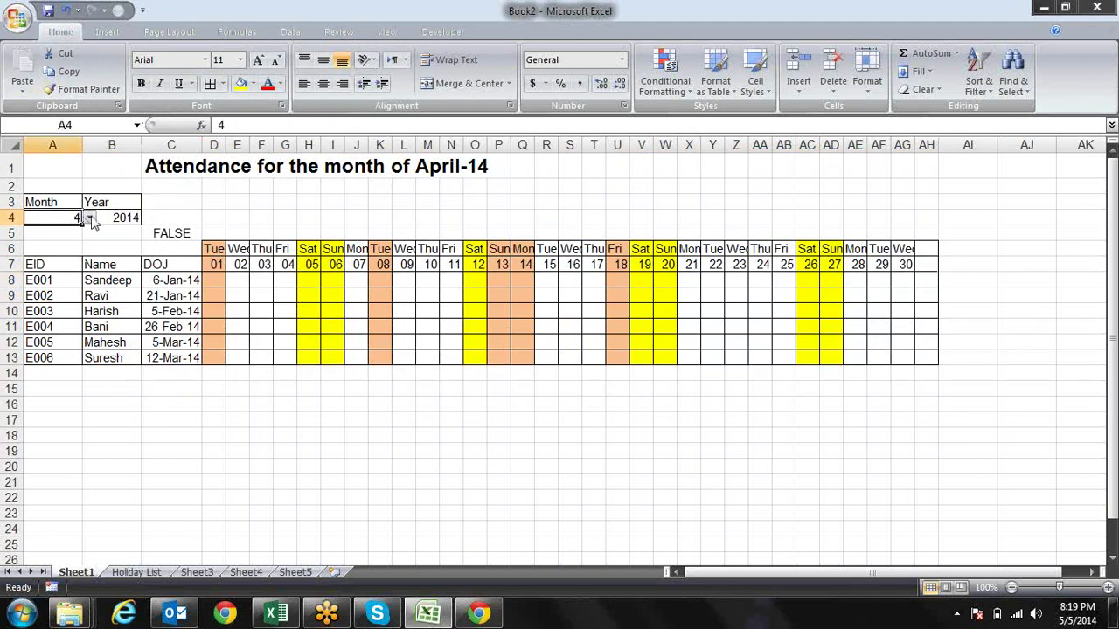
pyautogui.click(91, 218)
pyautogui.click(56, 241)
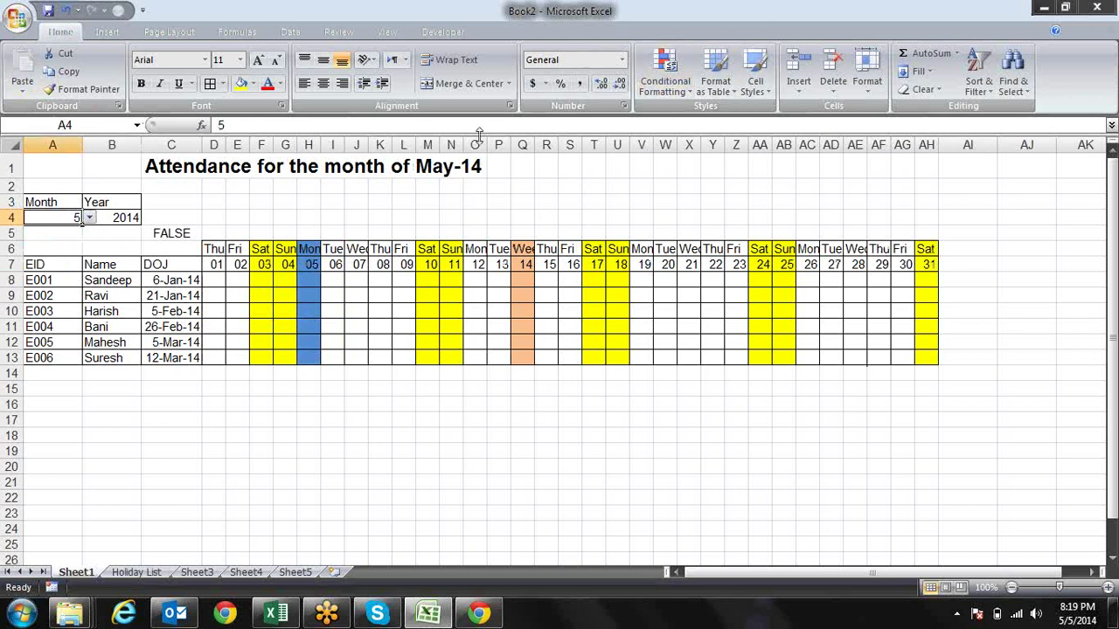
# Step: Edit the grid's TODAY() conditional rule to make its font bold
pyautogui.moveTo(215, 248)
pyautogui.mouseDown()
pyautogui.moveTo(934, 331)
pyautogui.moveTo(918, 357)
pyautogui.moveTo(927, 361)
pyautogui.mouseUp()
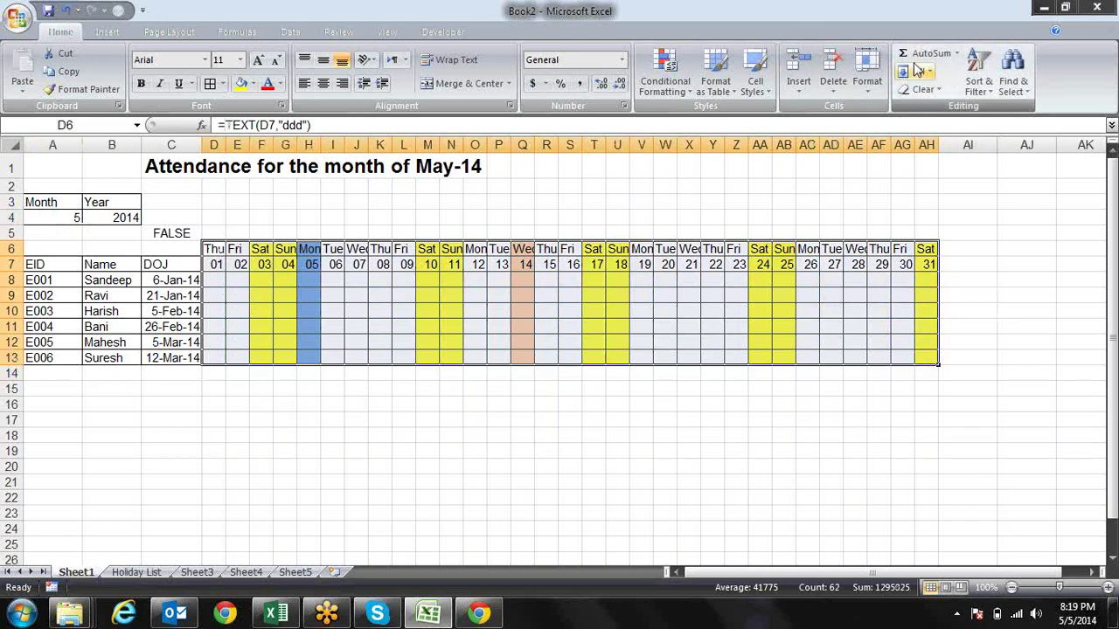
pyautogui.click(665, 80)
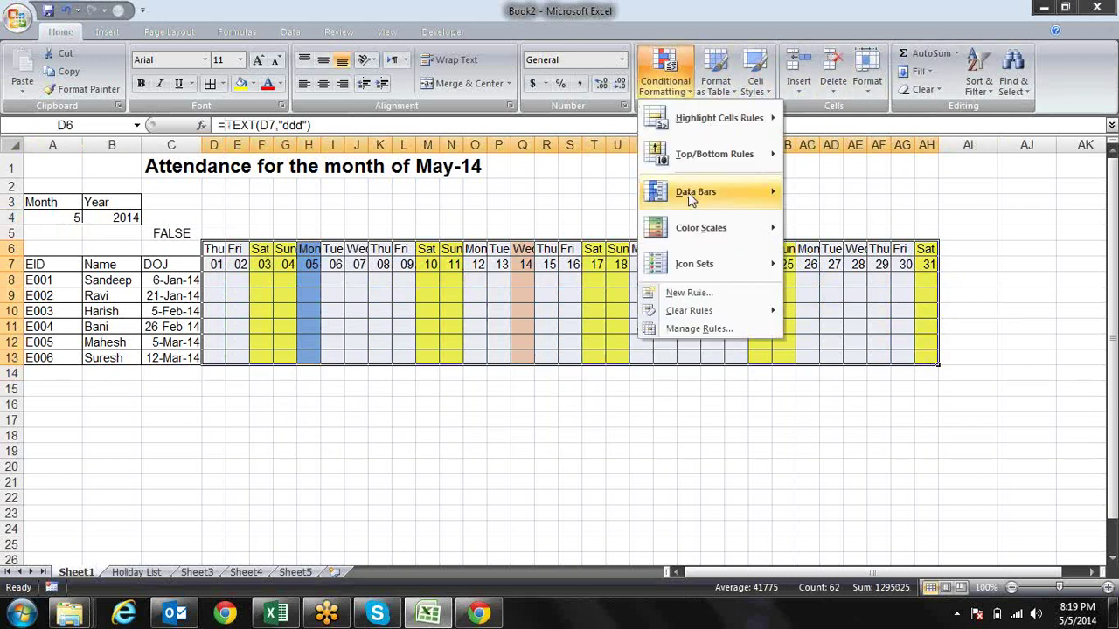
pyautogui.click(691, 329)
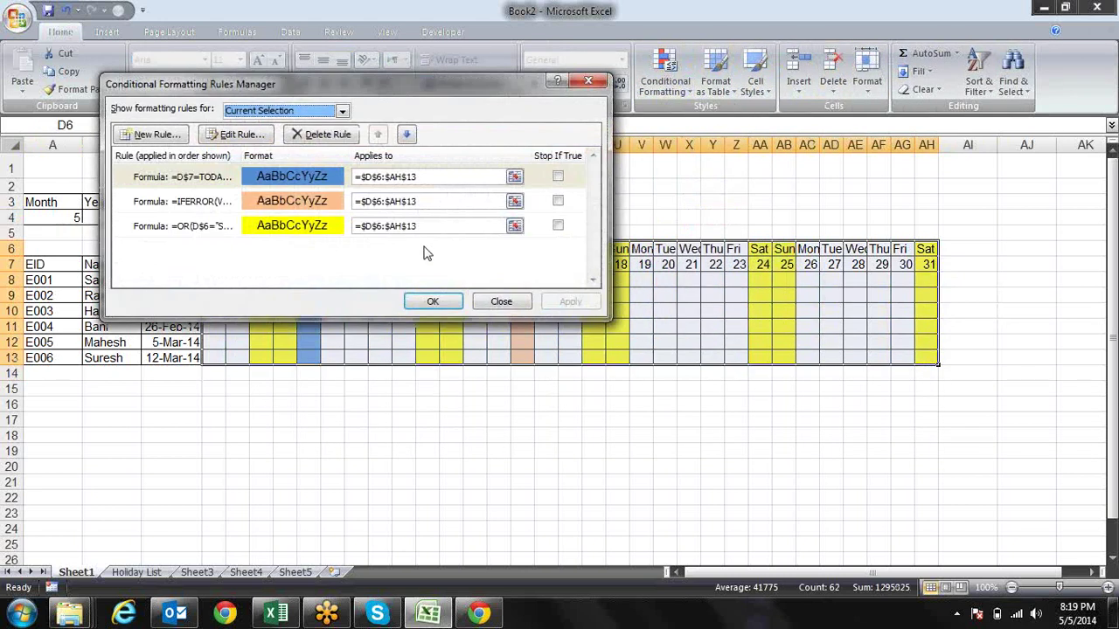
pyautogui.doubleClick(181, 177)
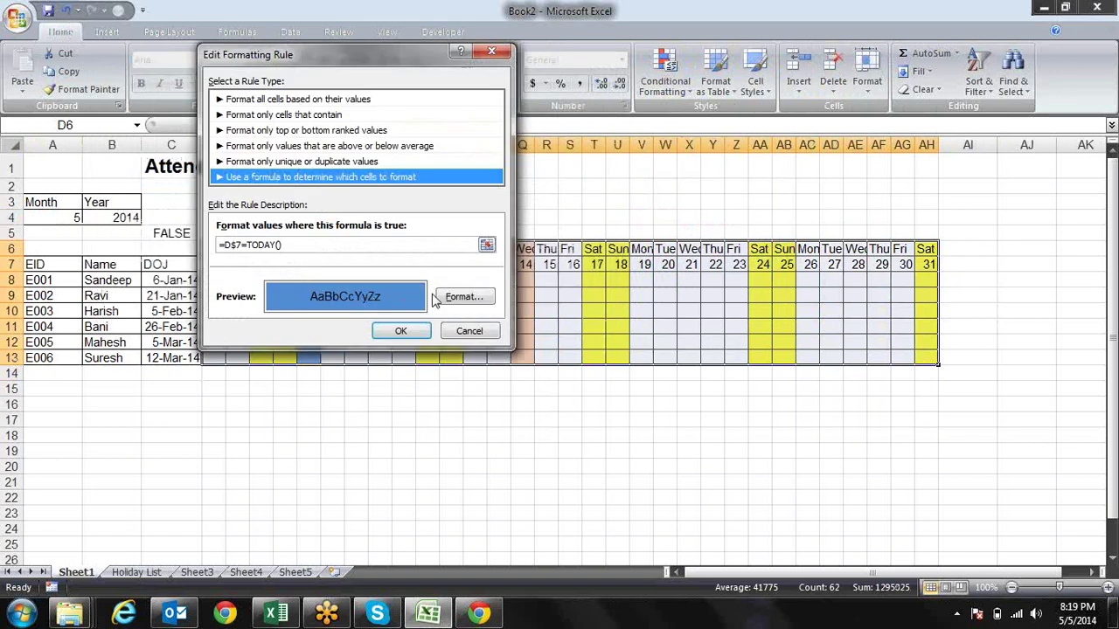
pyautogui.click(447, 297)
pyautogui.click(219, 39)
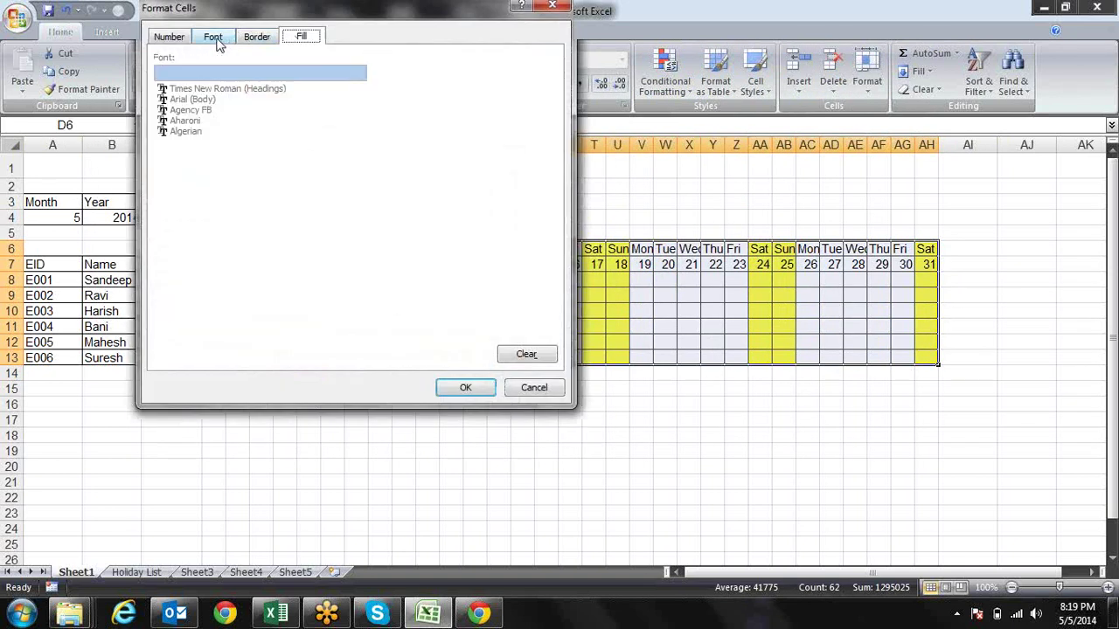
pyautogui.click(253, 38)
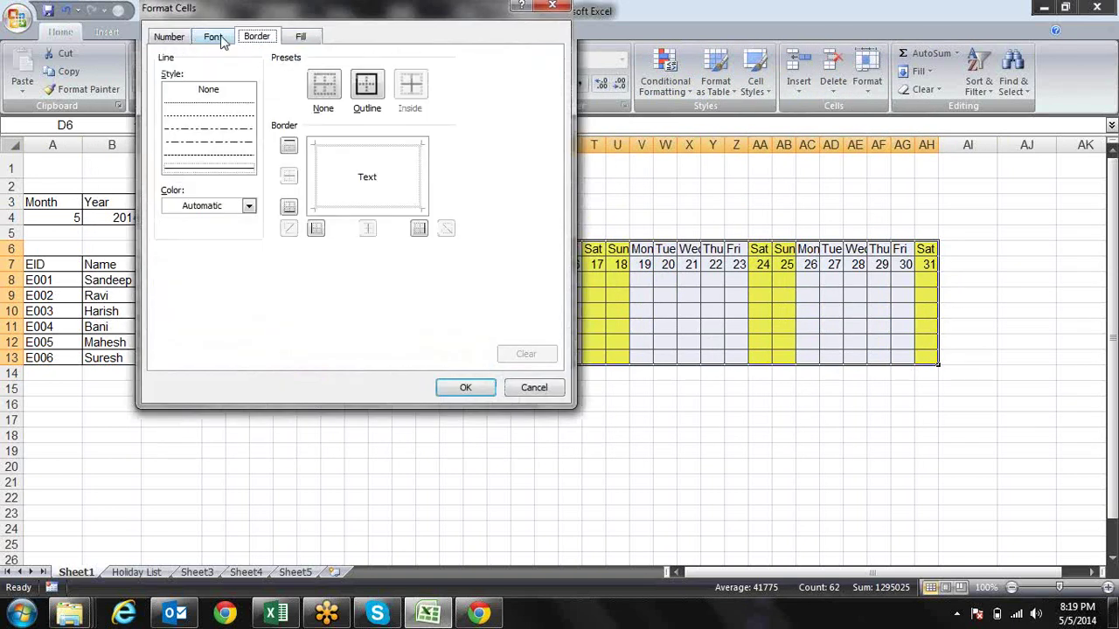
pyautogui.click(221, 37)
pyautogui.click(462, 173)
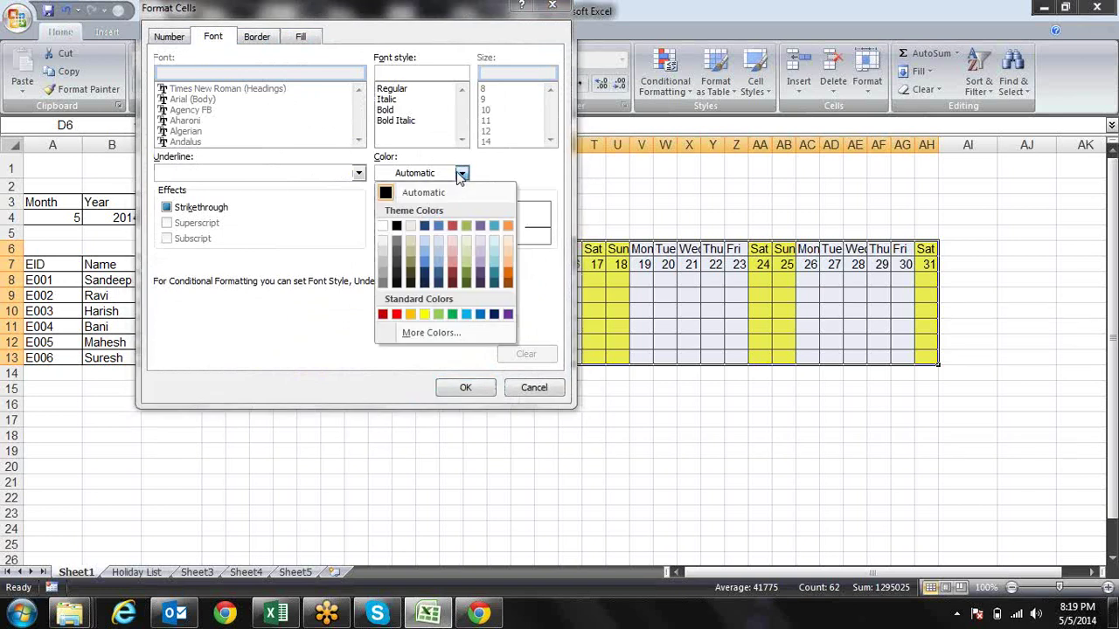
pyautogui.click(379, 111)
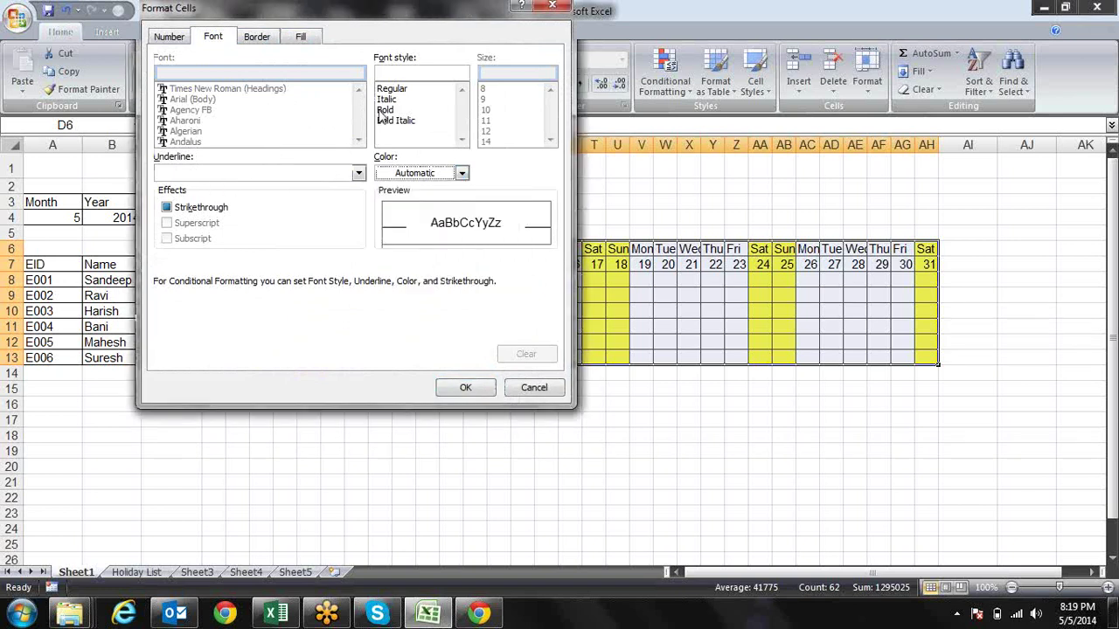
pyautogui.click(379, 111)
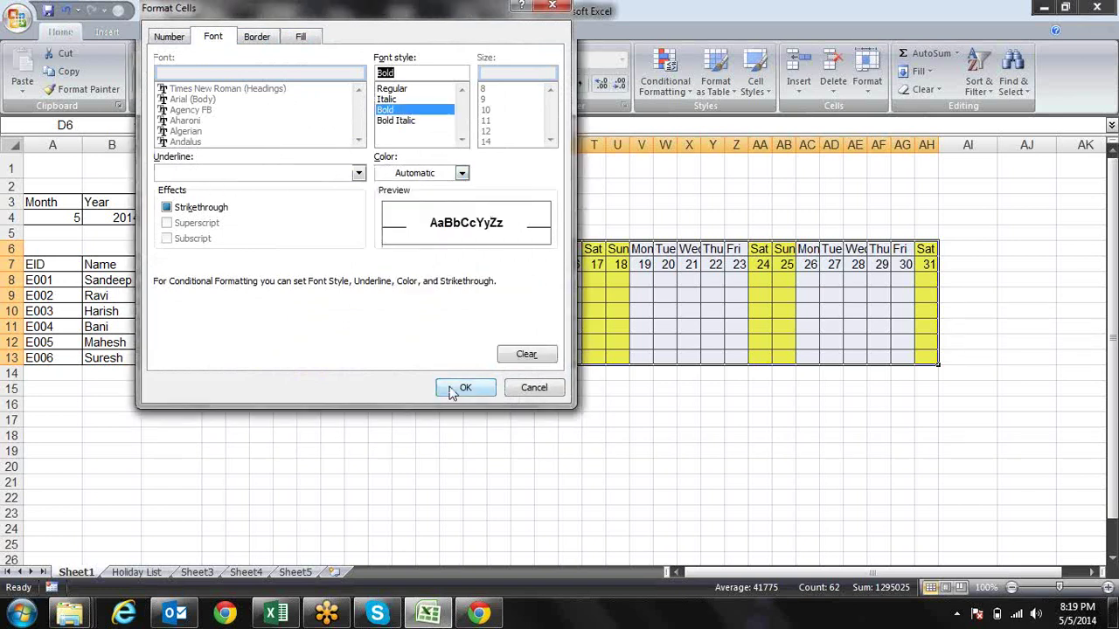
# Step: Add dotted left, top, right and bottom borders to the rule and apply it
pyautogui.click(257, 36)
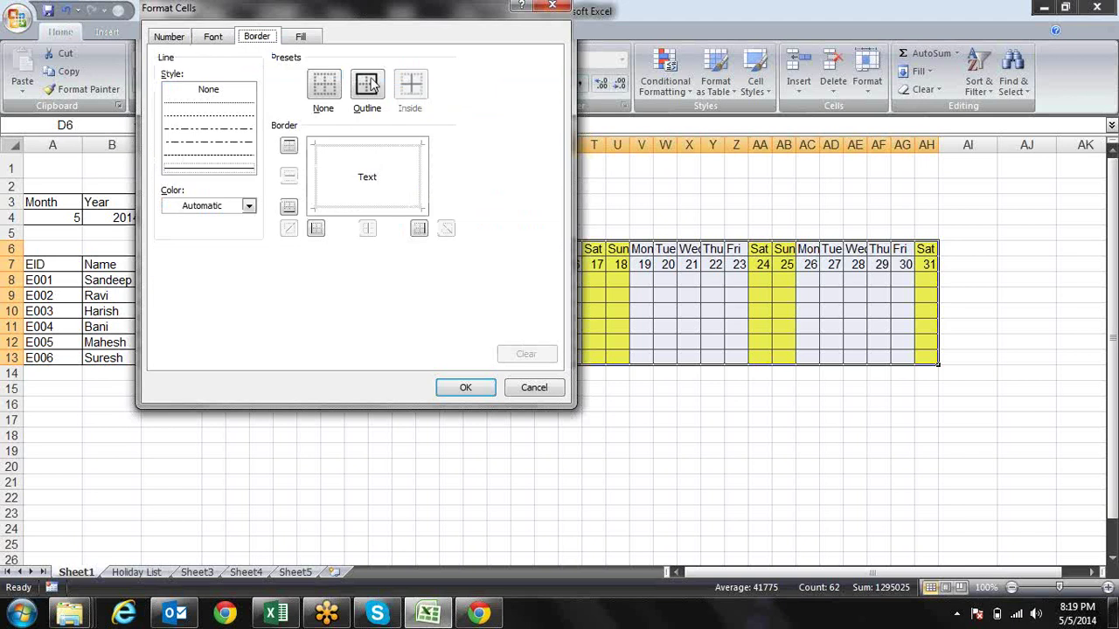
pyautogui.click(220, 121)
pyautogui.click(314, 162)
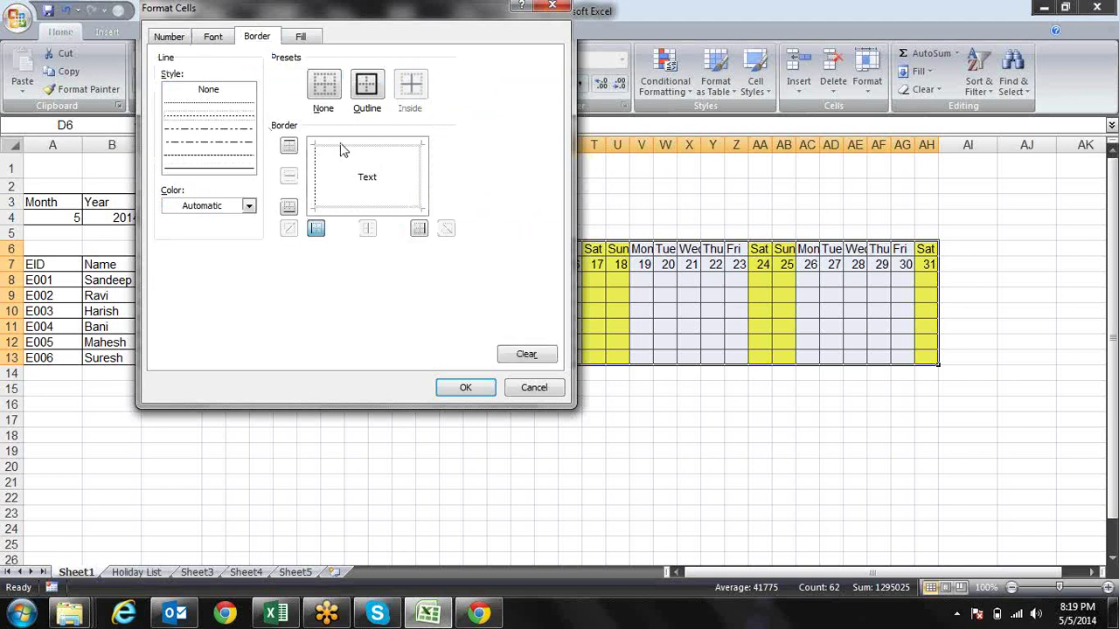
pyautogui.click(344, 146)
pyautogui.click(422, 173)
pyautogui.click(398, 210)
pyautogui.click(469, 387)
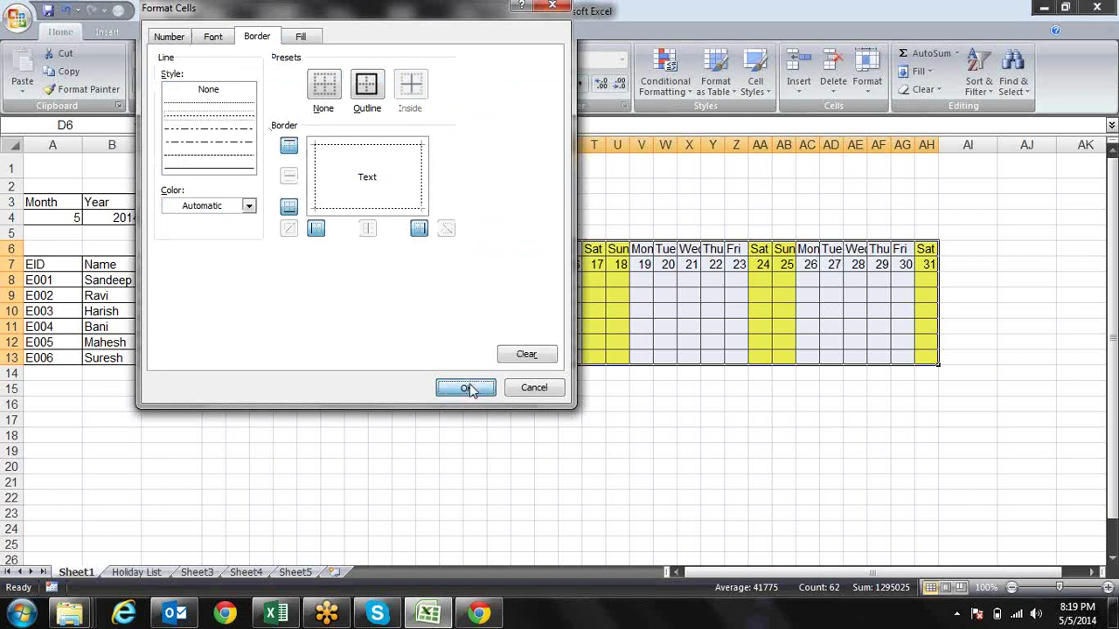
pyautogui.click(400, 331)
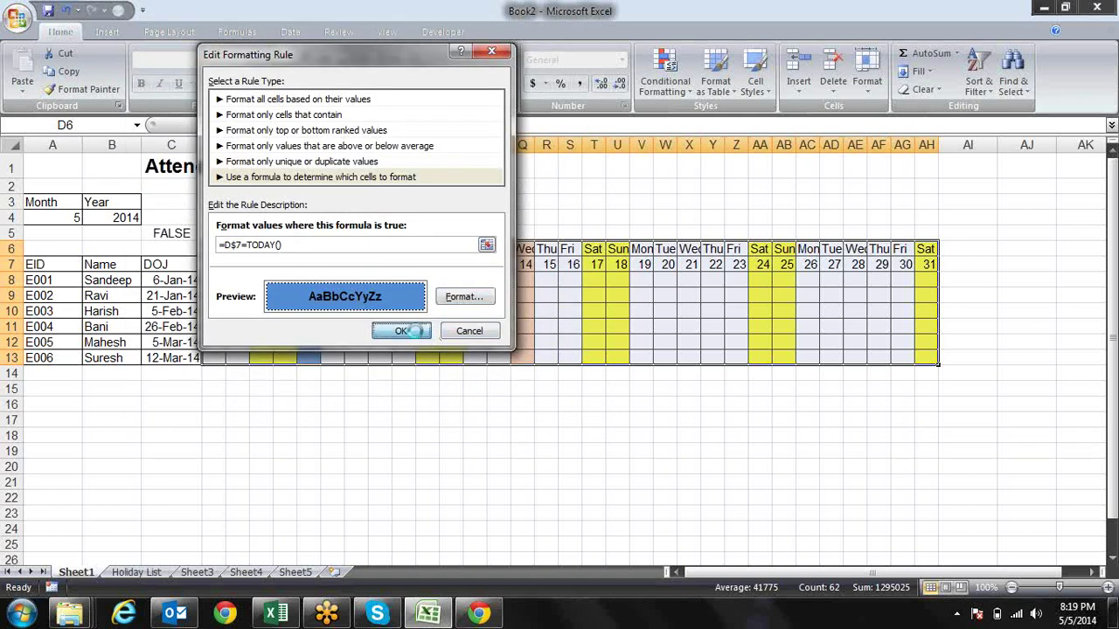
pyautogui.click(573, 300)
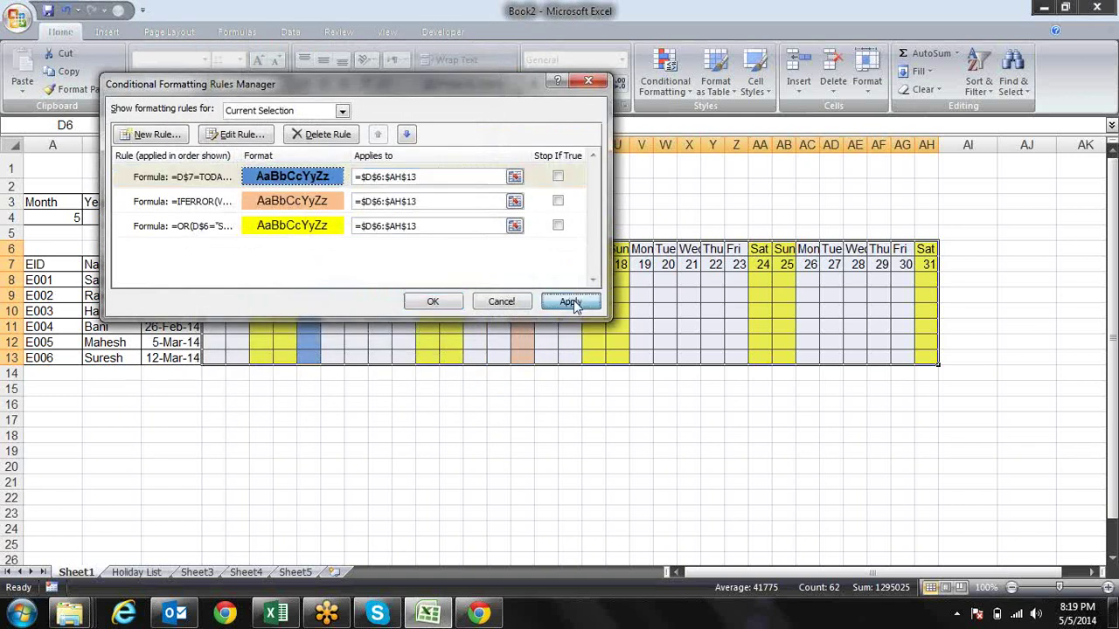
pyautogui.click(416, 299)
# Step: Widen column H so the day name Mon fits
pyautogui.click(441, 432)
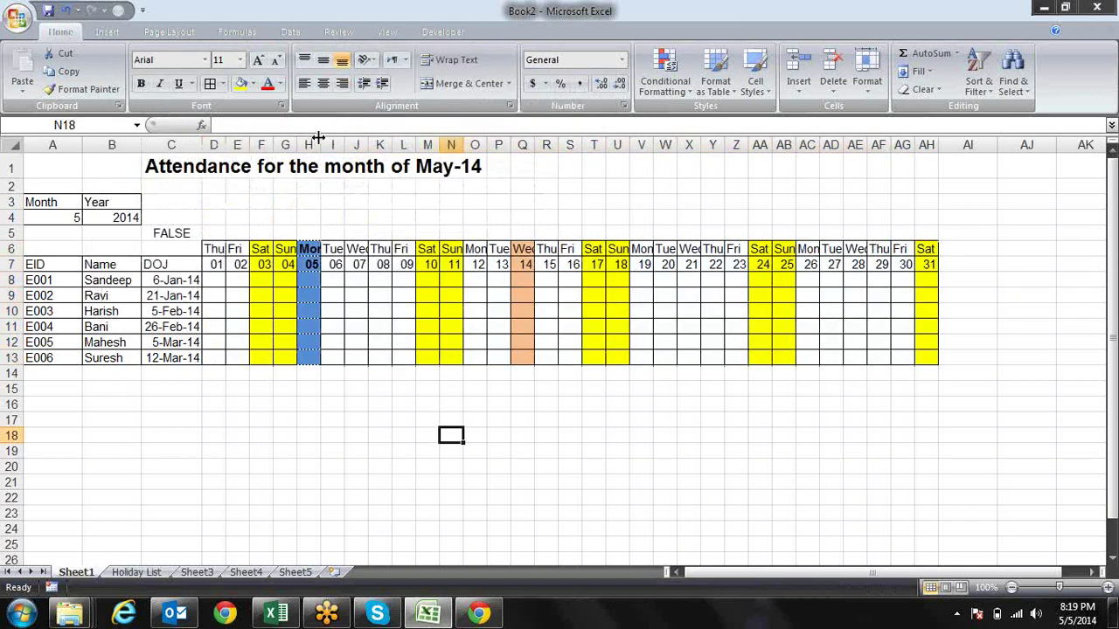
pyautogui.moveTo(319, 140); pyautogui.dragTo(323, 142)
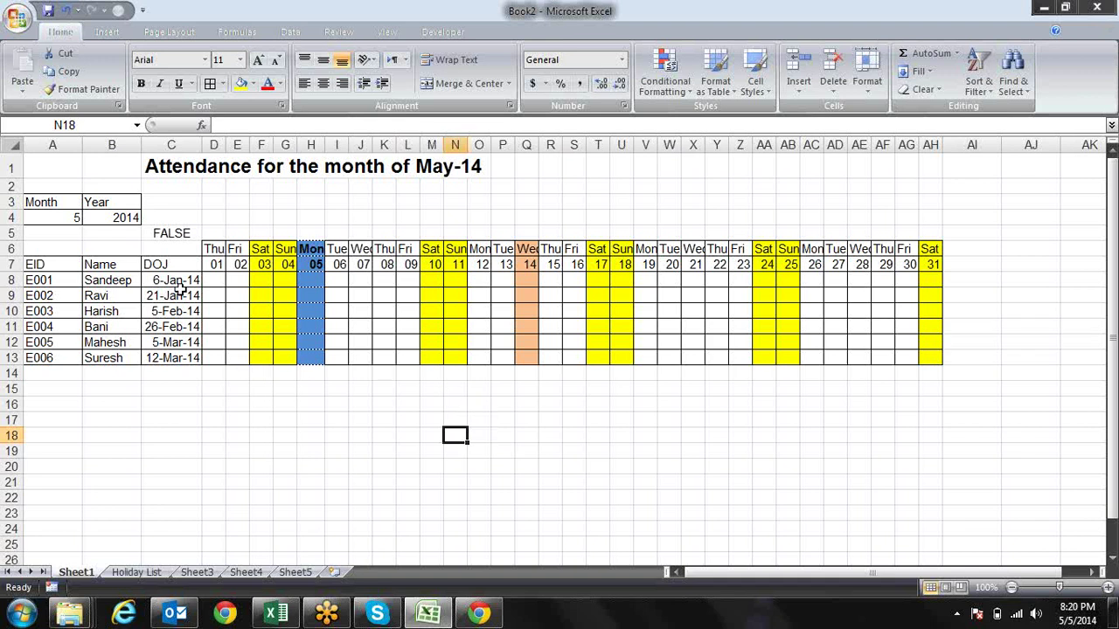
pyautogui.click(265, 391)
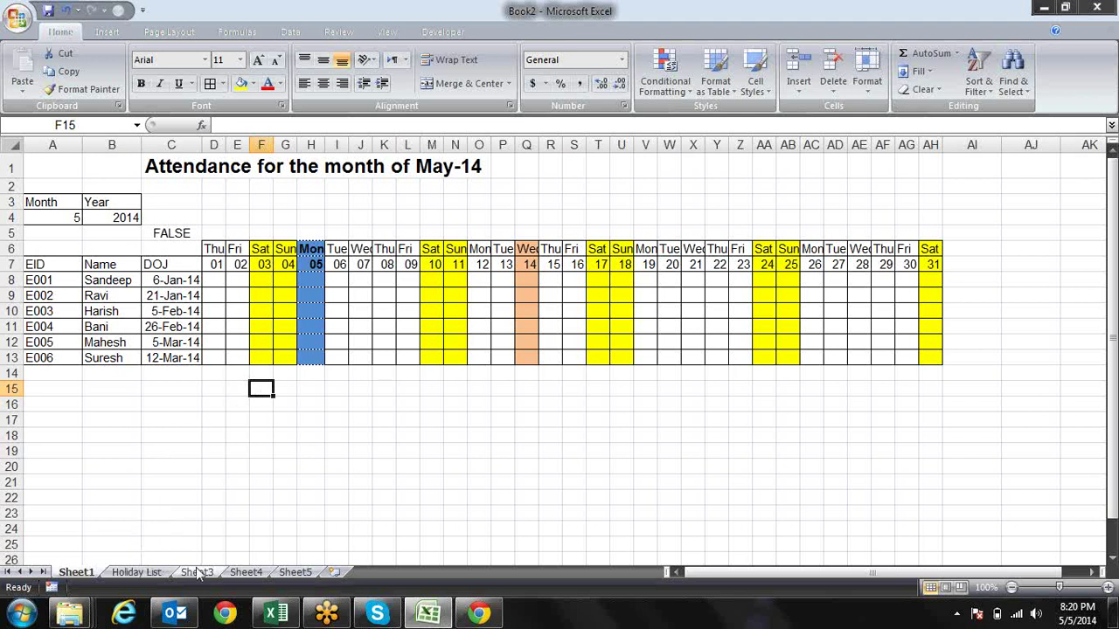
# Step: On Sheet3, enter 'Attendance' and rename the sheet tab to 'Leave Record'
pyautogui.click(196, 573)
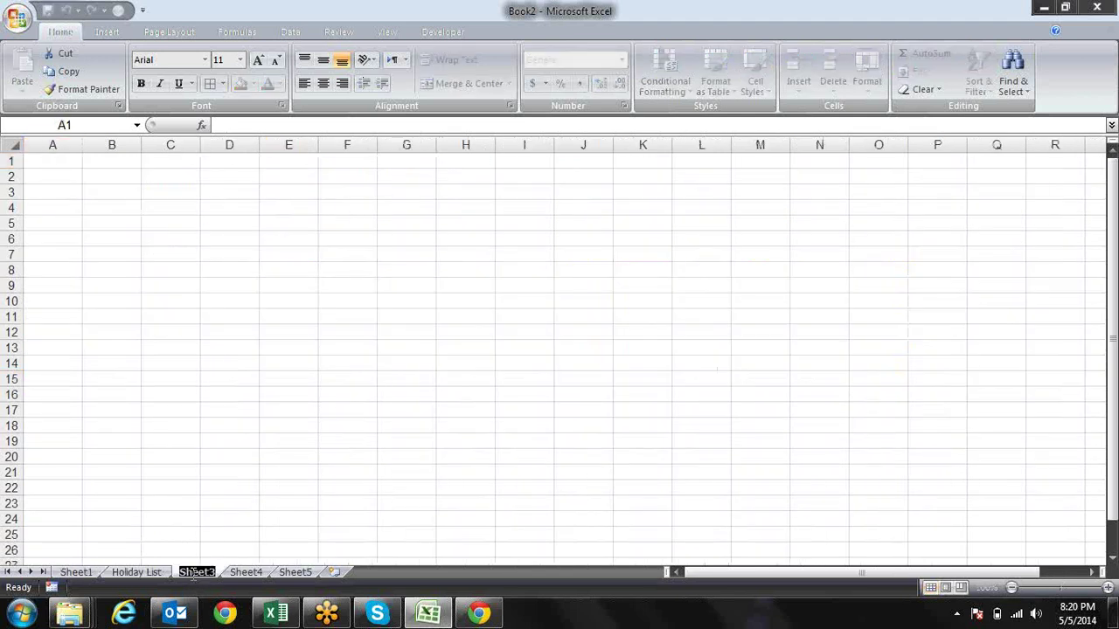
pyautogui.write('Attendance')
pyautogui.press('Return')
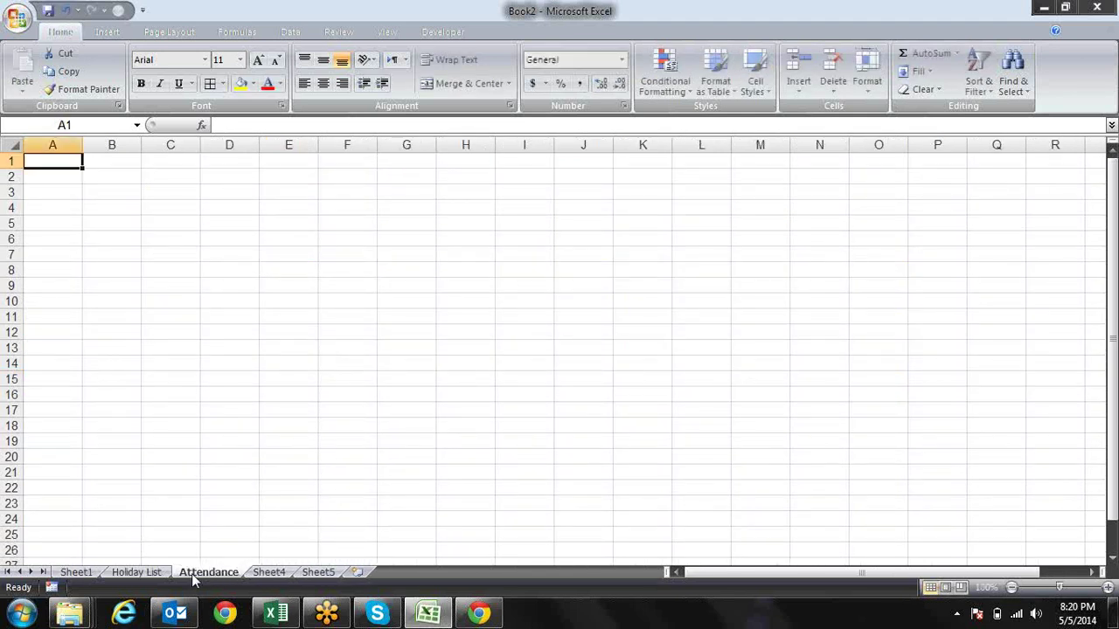
pyautogui.doubleClick(192, 573)
pyautogui.write('Le')
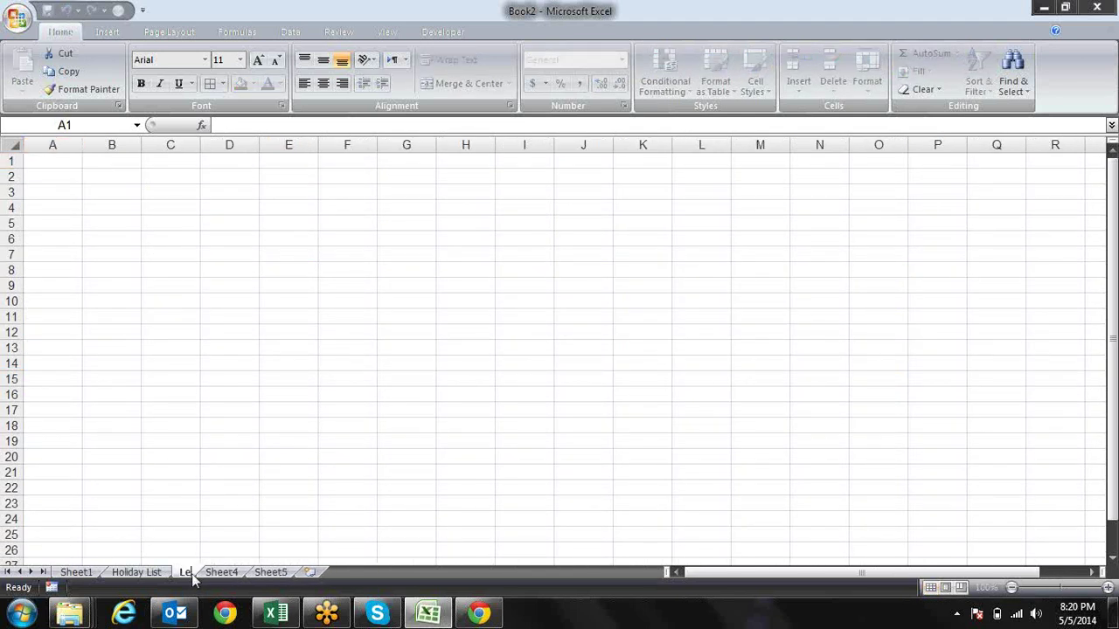
pyautogui.write('ave Record')
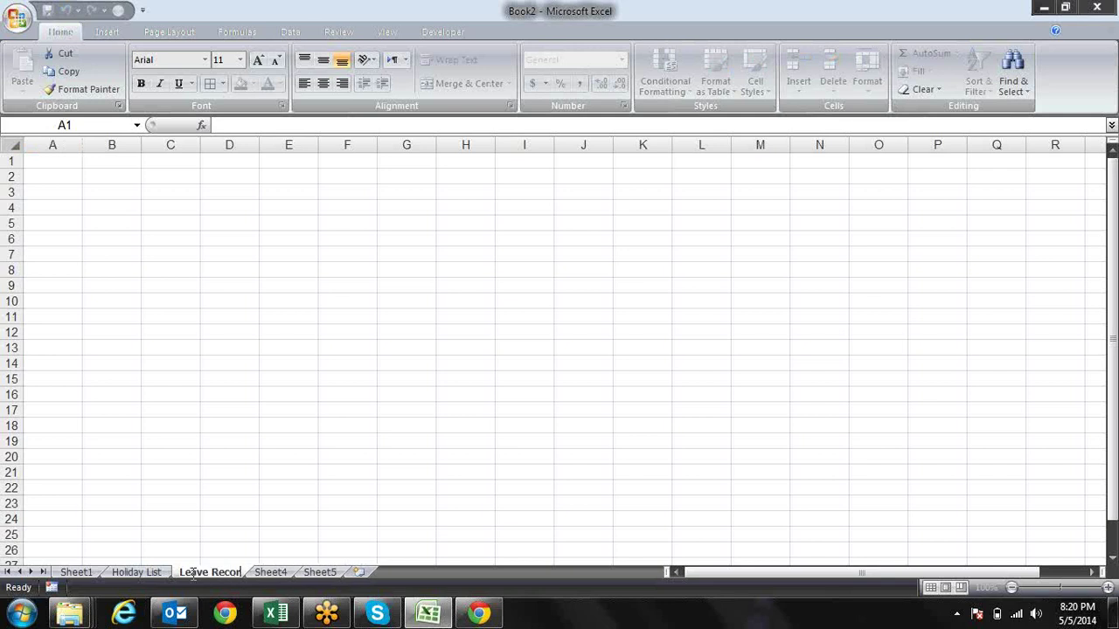
pyautogui.press('Return')
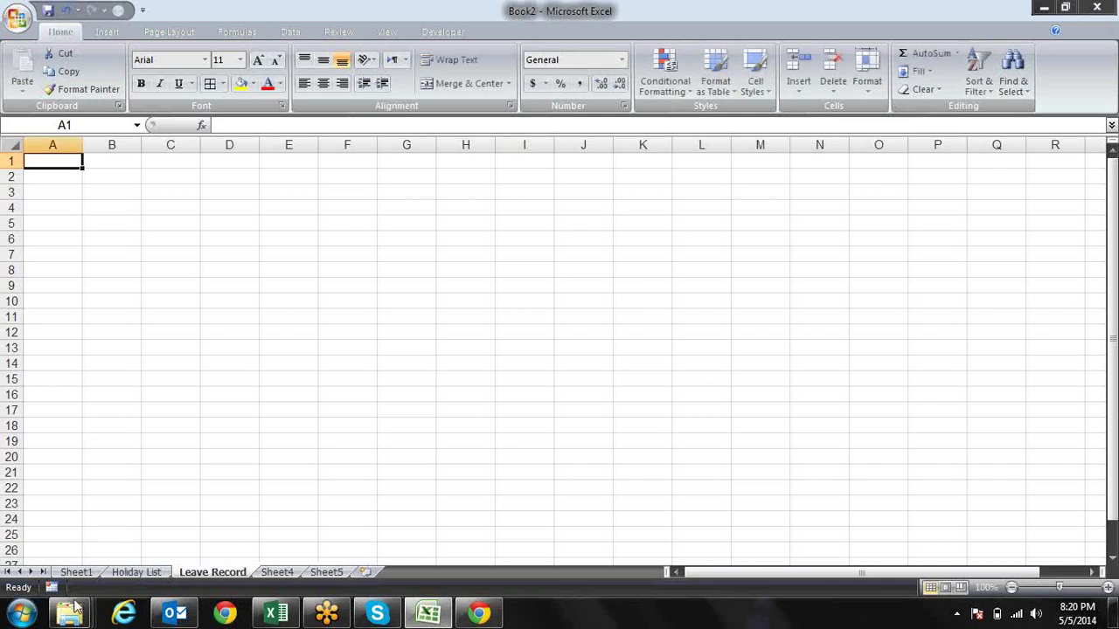
# Step: Back on Sheet1, change A4's month to 1, then 2, and select AF6
pyautogui.click(98, 573)
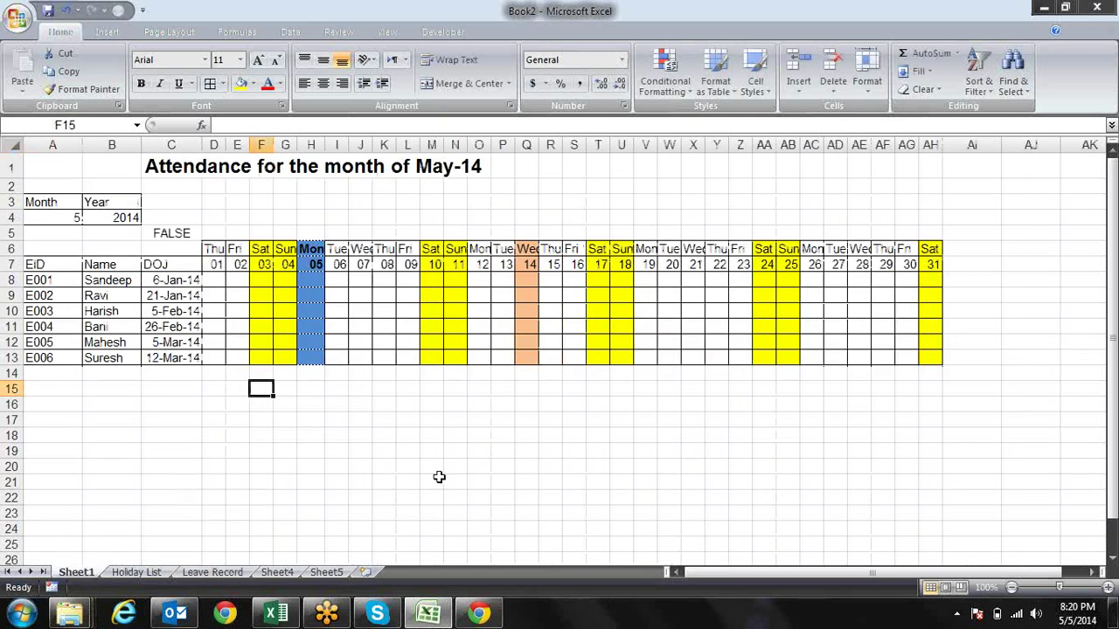
pyautogui.click(57, 213)
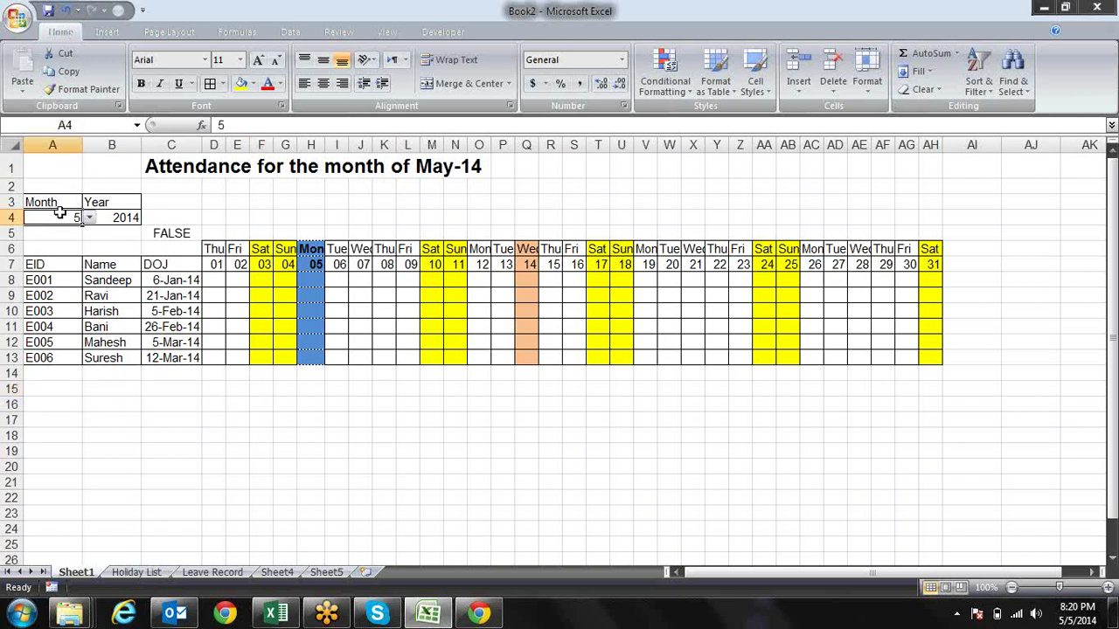
pyautogui.click(90, 218)
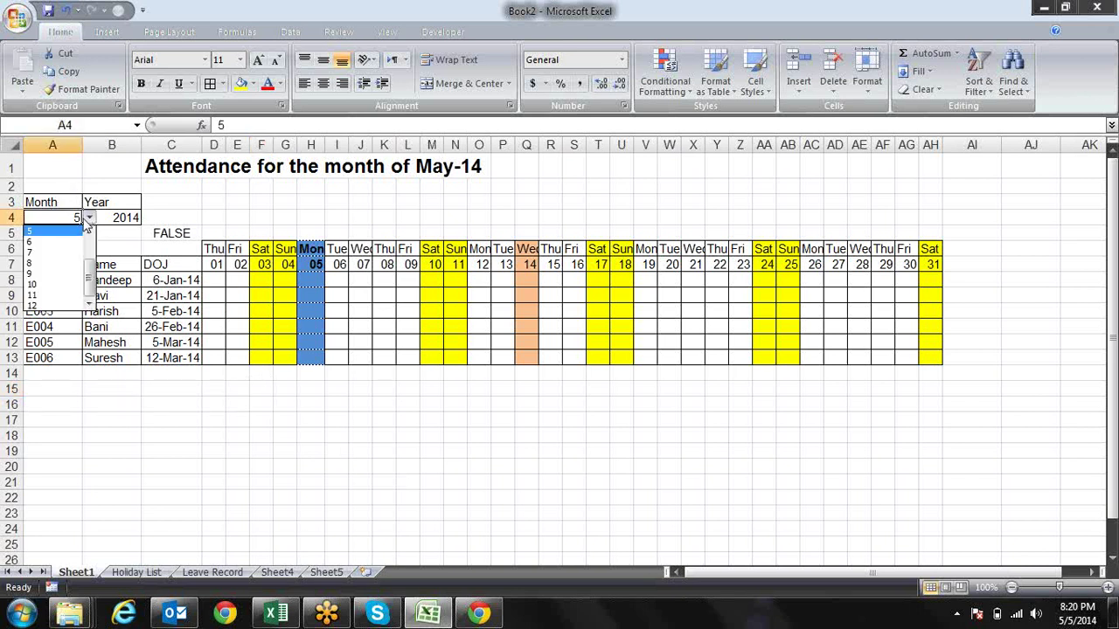
pyautogui.scroll(2, 88, 279)
pyautogui.click(60, 232)
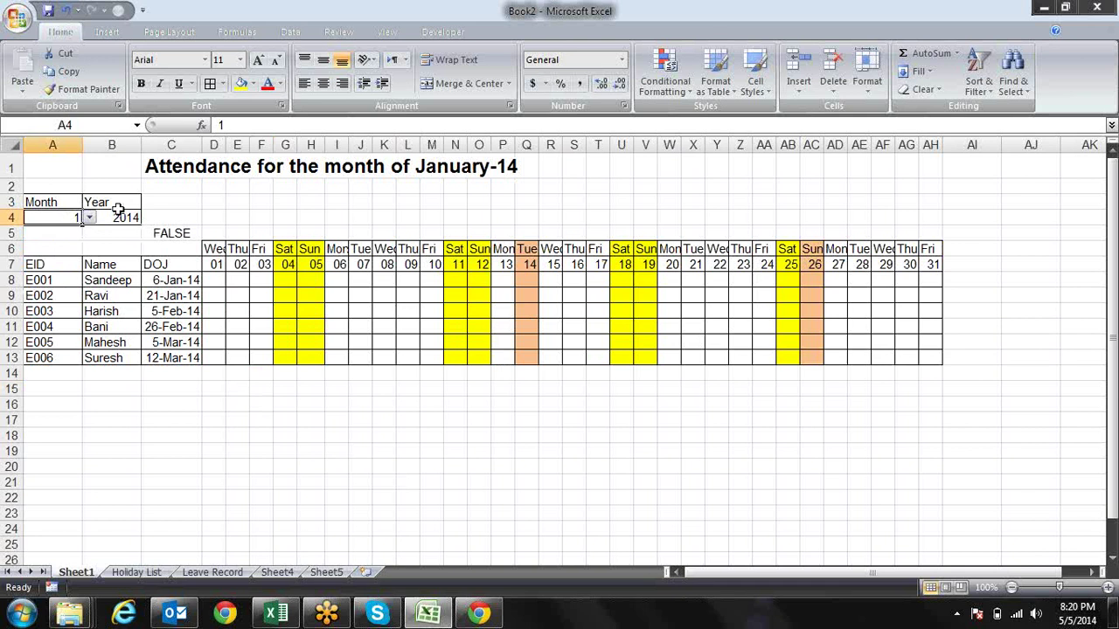
pyautogui.click(90, 218)
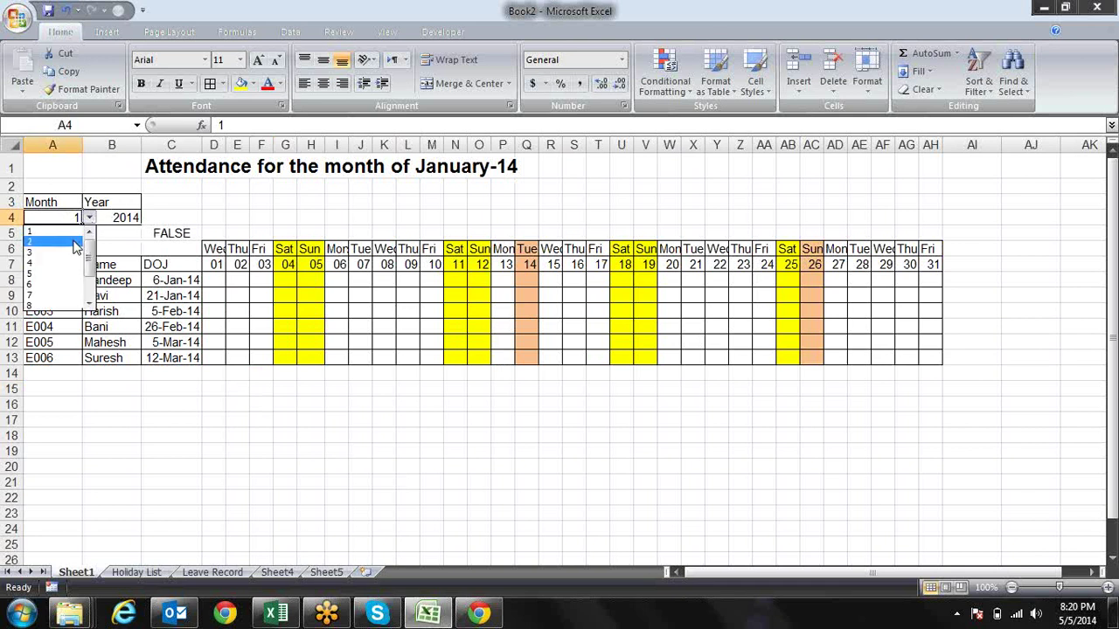
pyautogui.click(75, 243)
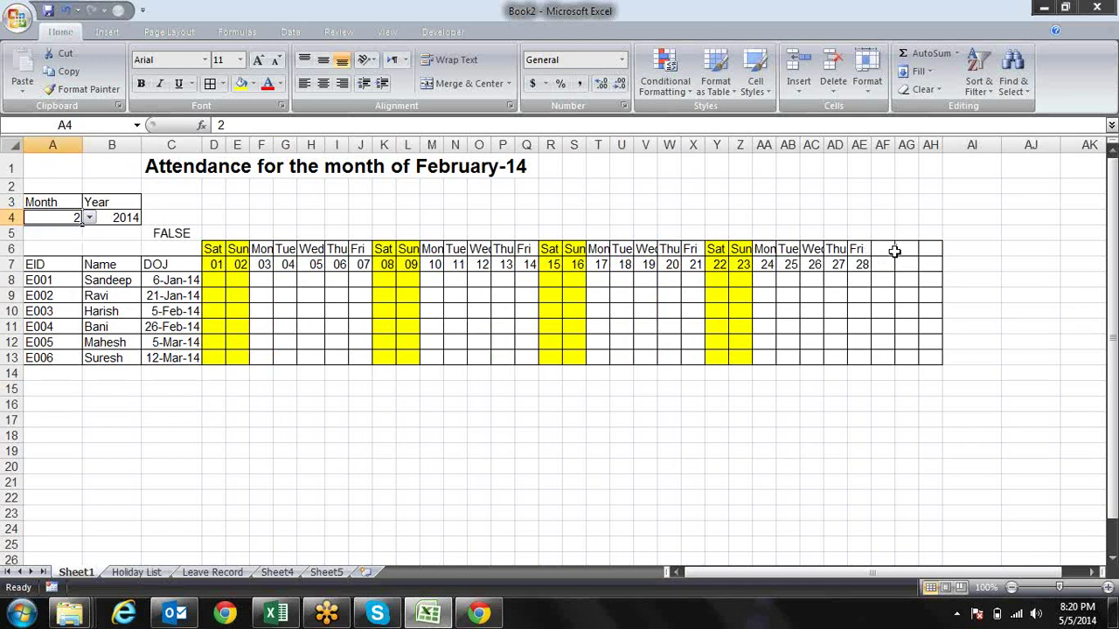
pyautogui.click(885, 254)
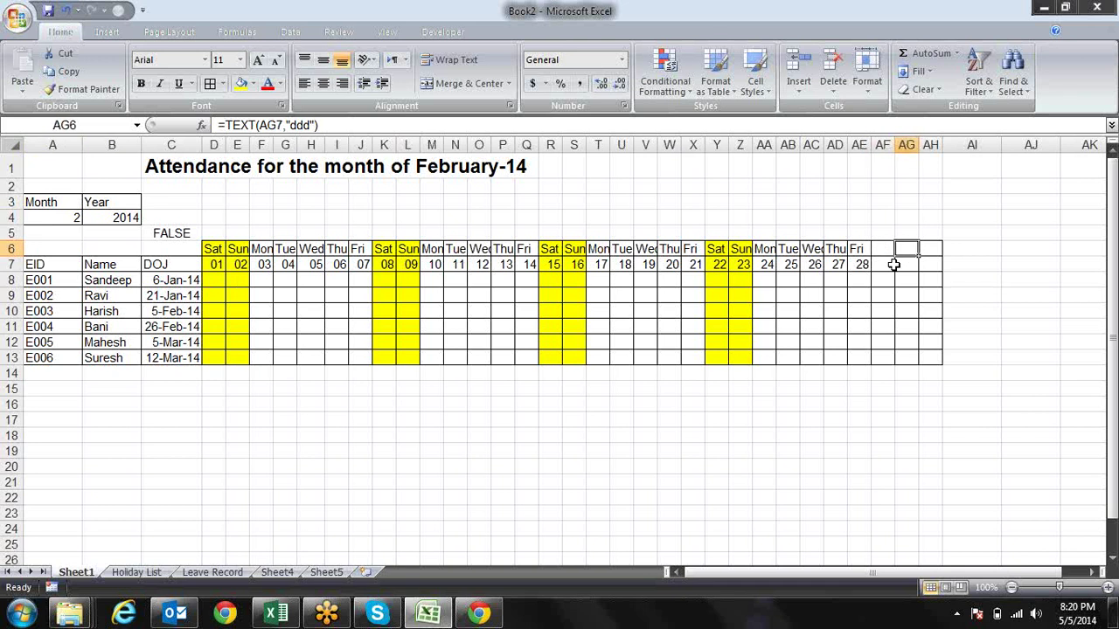
pyautogui.press('Left')
pyautogui.press('Right')
pyautogui.press('Right')
pyautogui.press('Left')
pyautogui.press('Left')
pyautogui.press('Right')
pyautogui.press('Right')
pyautogui.press('Right')
pyautogui.write('=')
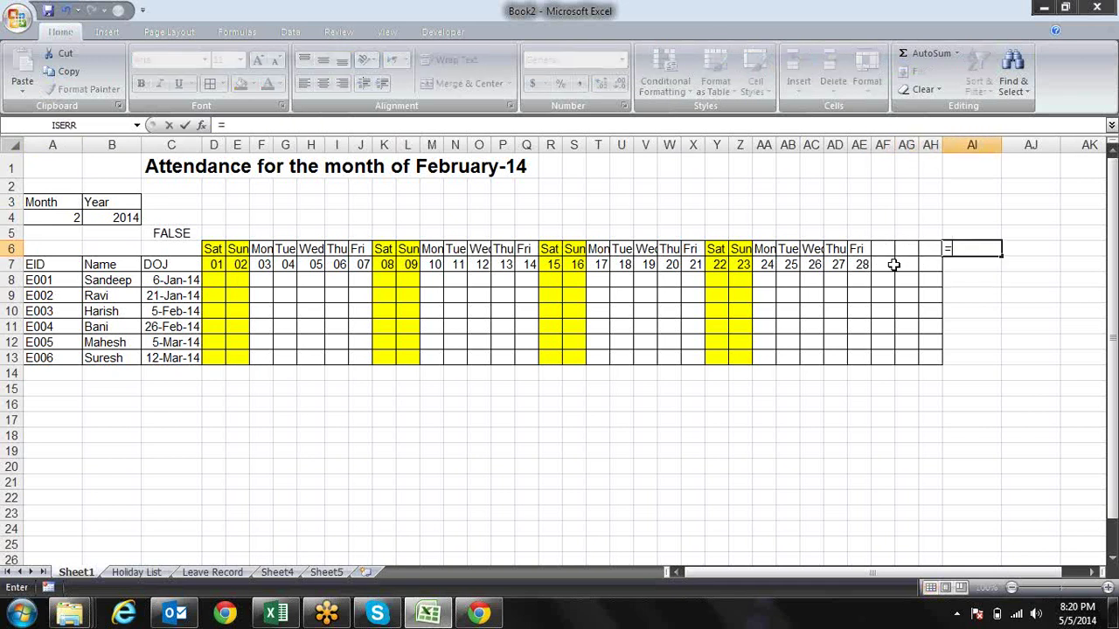
pyautogui.click(880, 249)
pyautogui.press('F2')
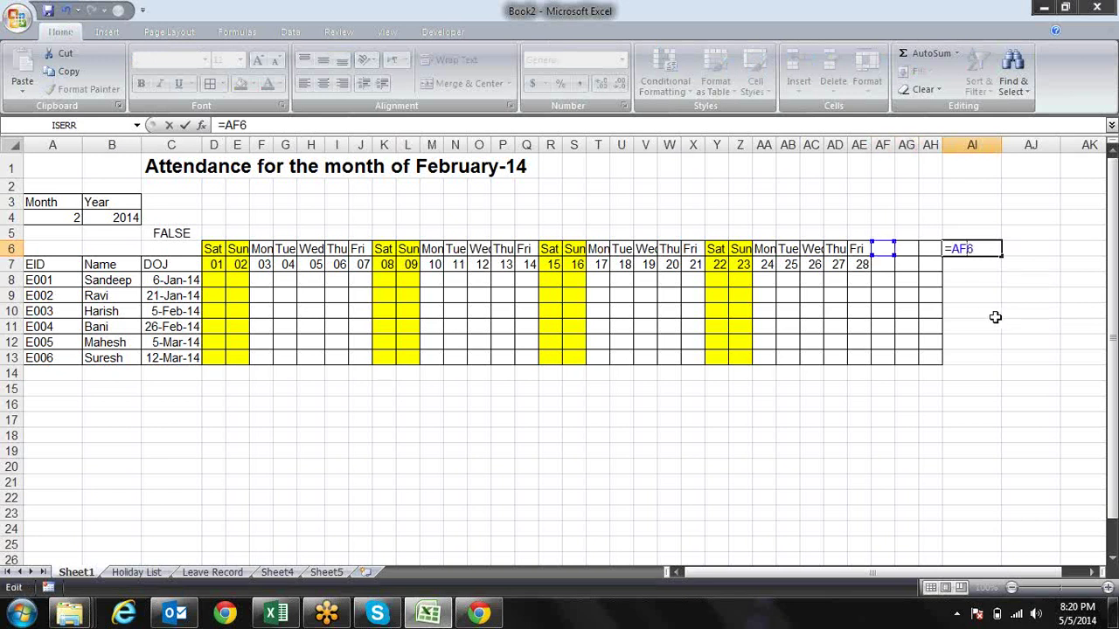
pyautogui.write('$6')
pyautogui.write('=')
pyautogui.write('""')
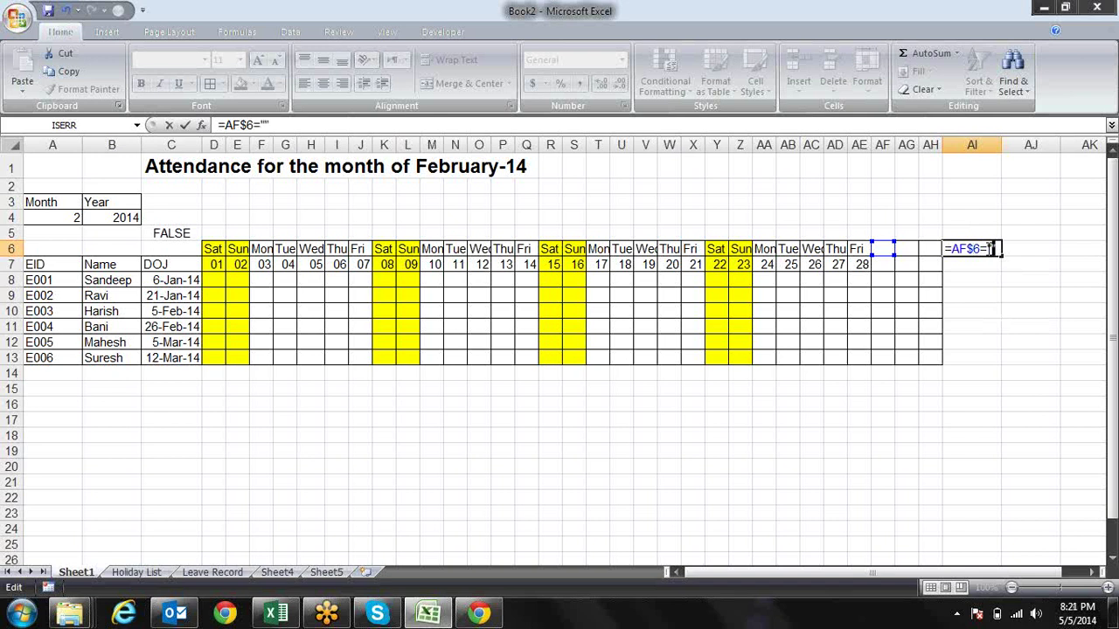
pyautogui.hotkey('shift', 'Home')
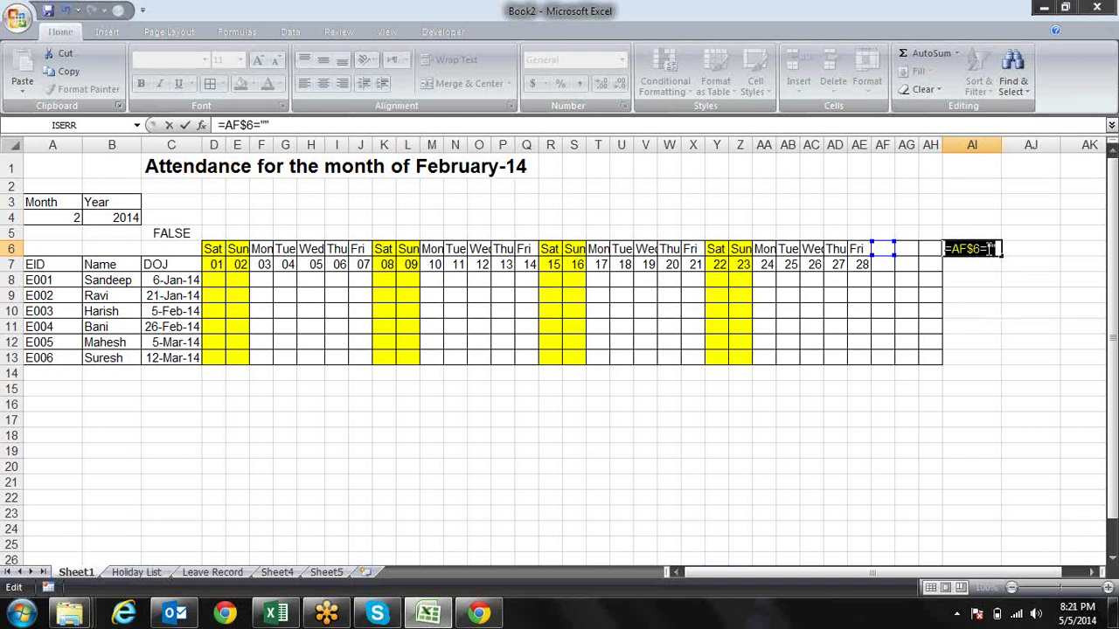
pyautogui.press('Escape')
pyautogui.click(878, 251)
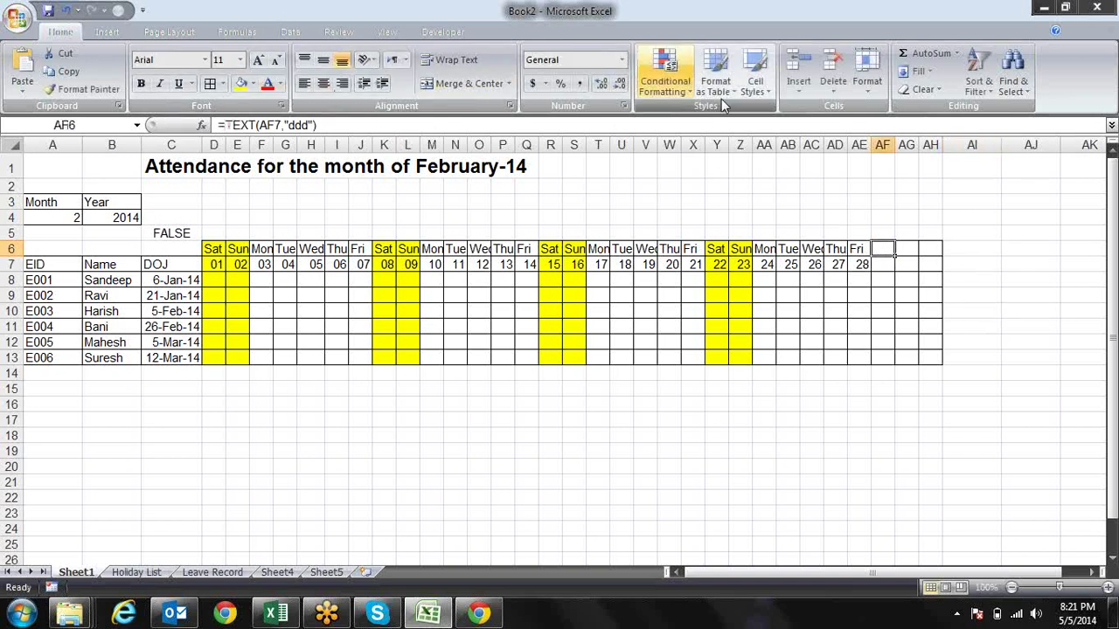
# Step: Create a formula-based conditional rule =AF$6="" for cell AF6
pyautogui.click(664, 77)
pyautogui.moveTo(701, 228)
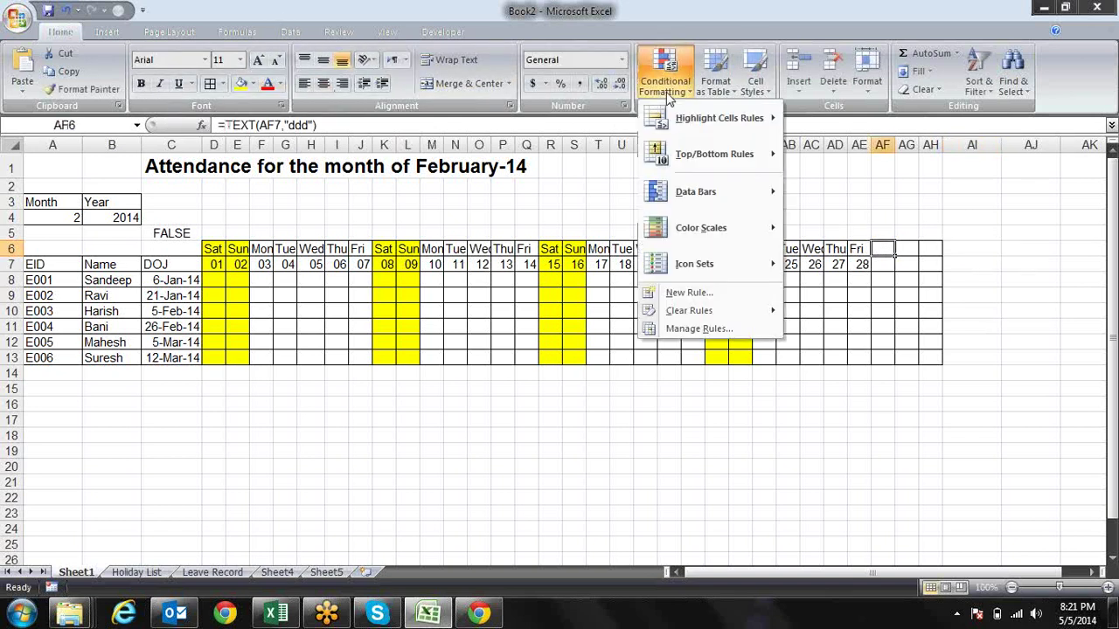
pyautogui.click(686, 293)
pyautogui.click(441, 157)
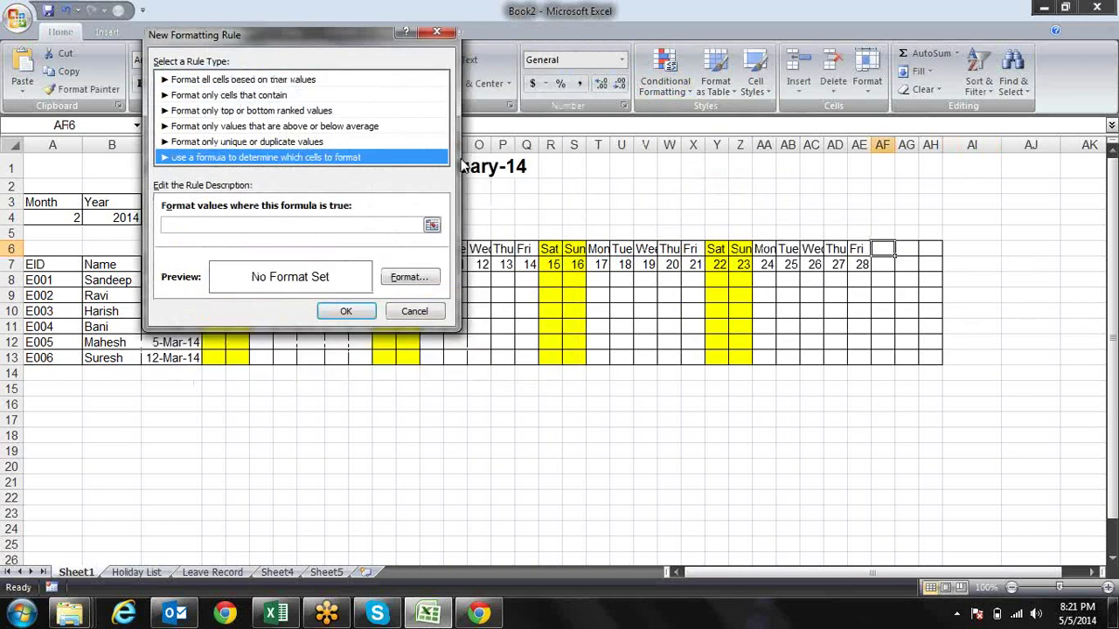
pyautogui.click(356, 226)
pyautogui.write('=AF$6="')
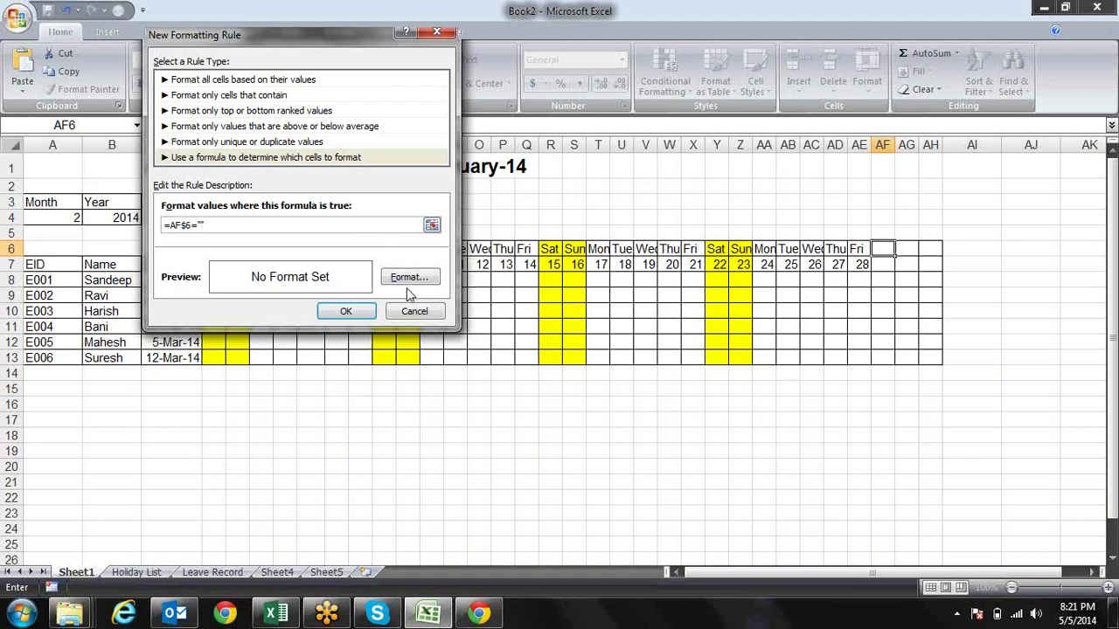
pyautogui.write('"')
# Step: Set the rule's format to remove the borders on all sides, and save it
pyautogui.click(409, 278)
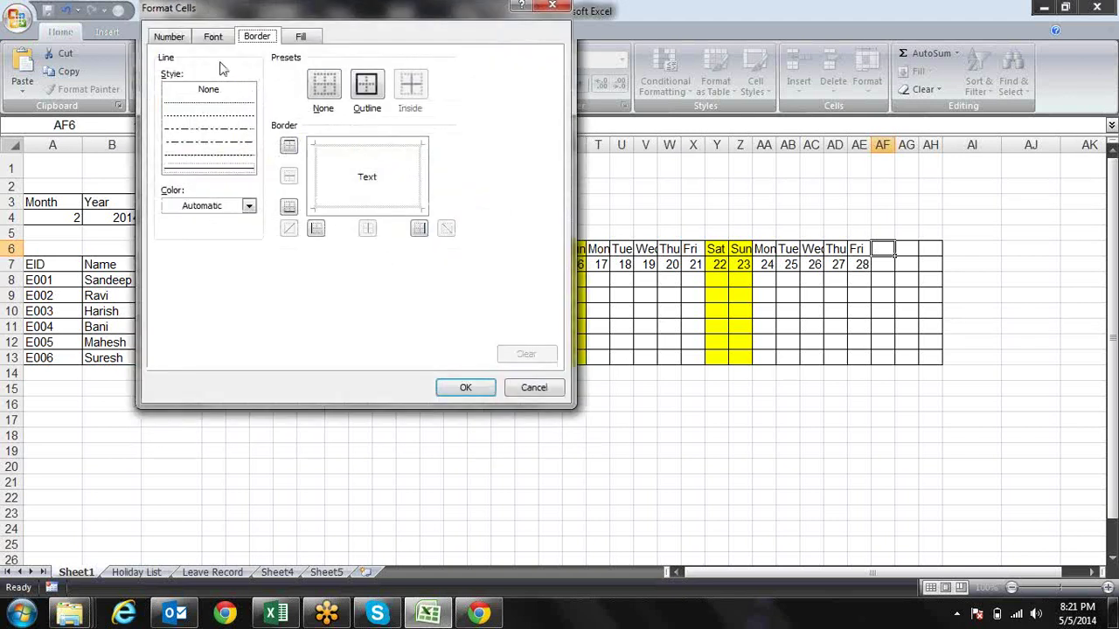
pyautogui.click(425, 181)
pyautogui.click(423, 187)
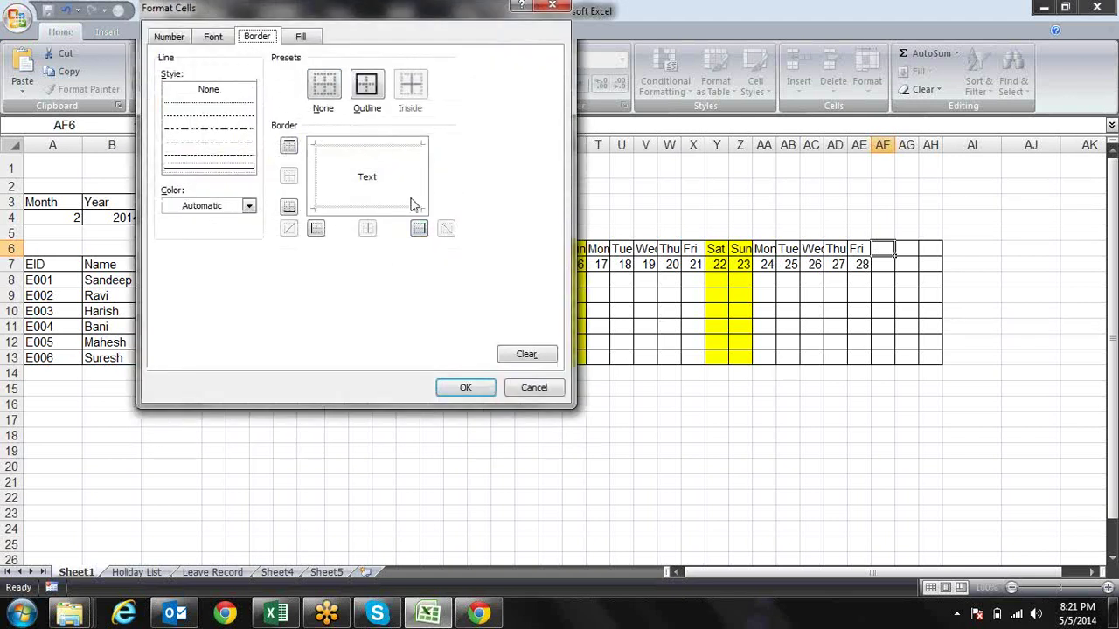
pyautogui.click(413, 210)
pyautogui.click(413, 210)
pyautogui.click(399, 150)
pyautogui.click(395, 152)
pyautogui.click(317, 176)
pyautogui.click(316, 179)
pyautogui.click(465, 389)
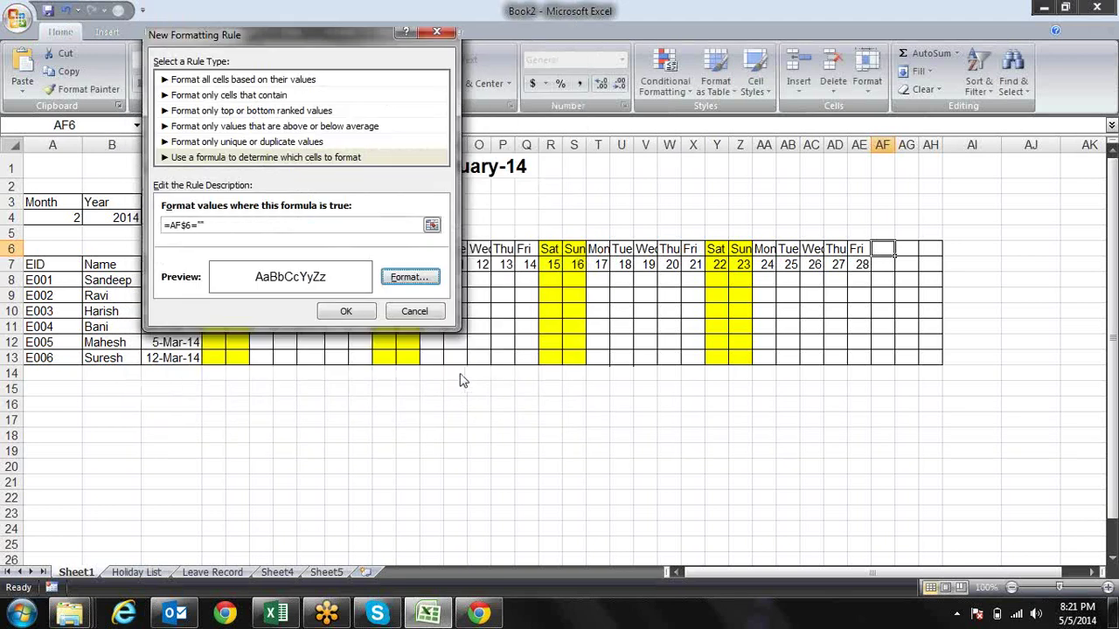
pyautogui.click(346, 311)
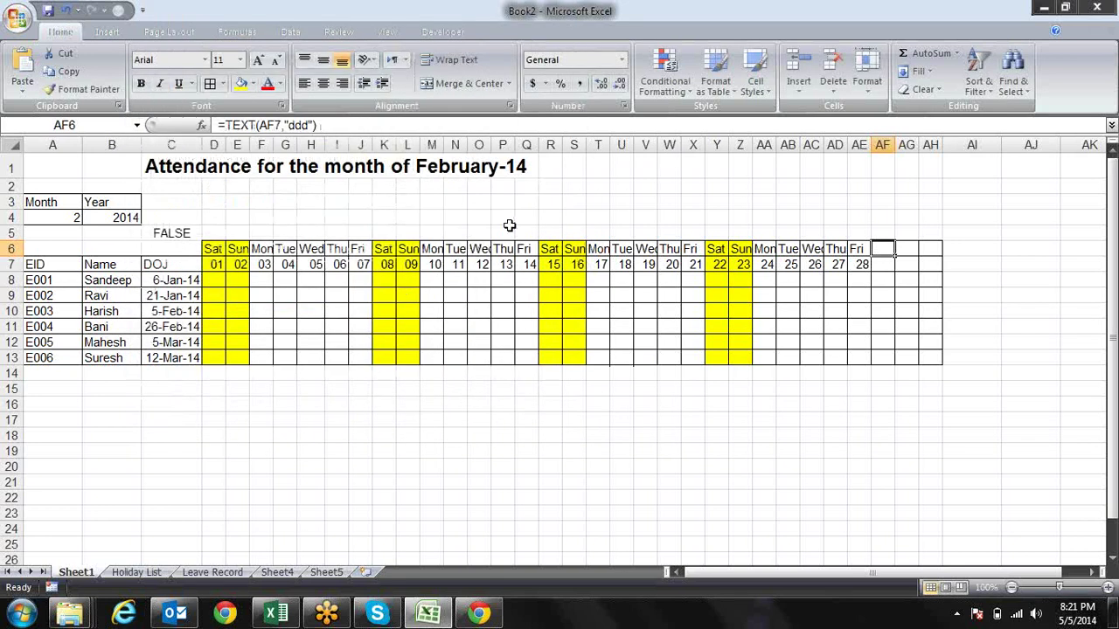
# Step: Paint AF6's conditional formatting across AF6:AH13
pyautogui.click(85, 88)
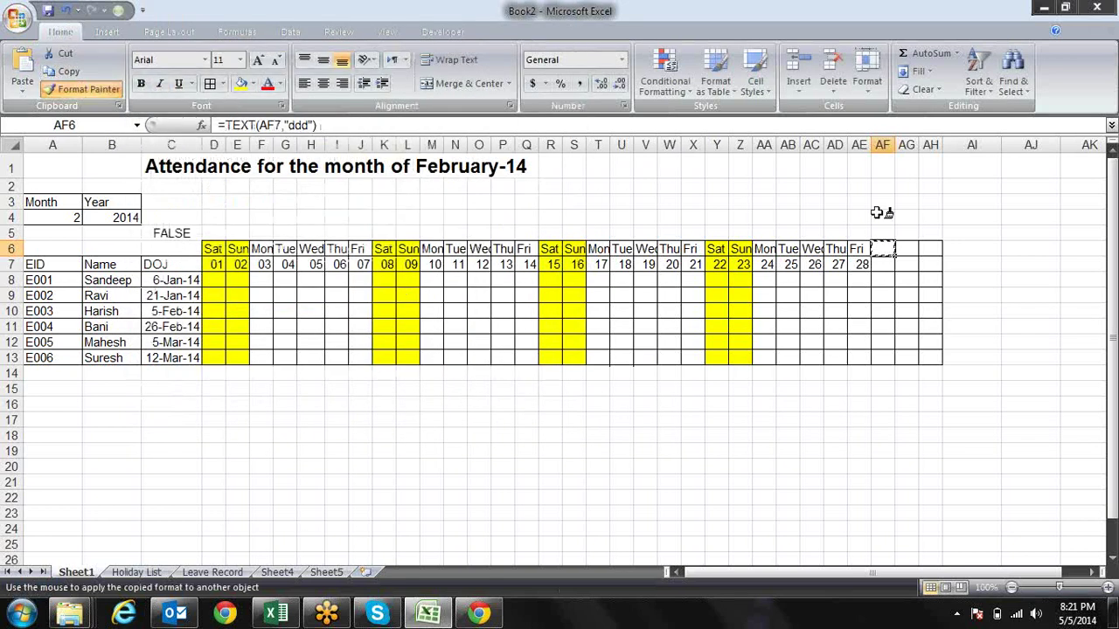
pyautogui.moveTo(884, 245); pyautogui.dragTo(932, 353)
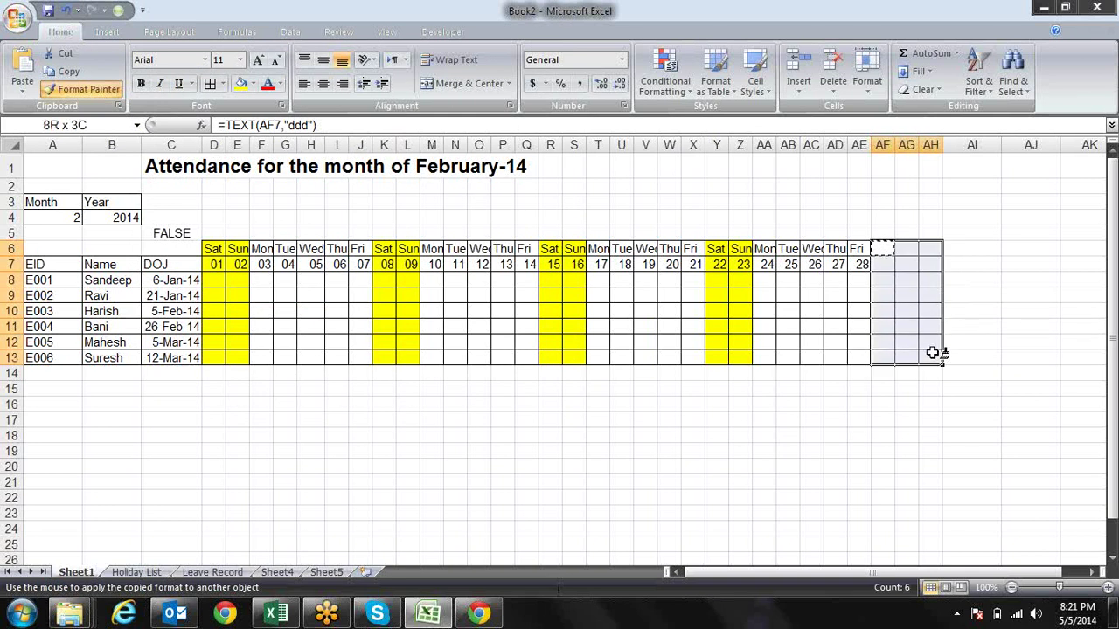
pyautogui.click(978, 311)
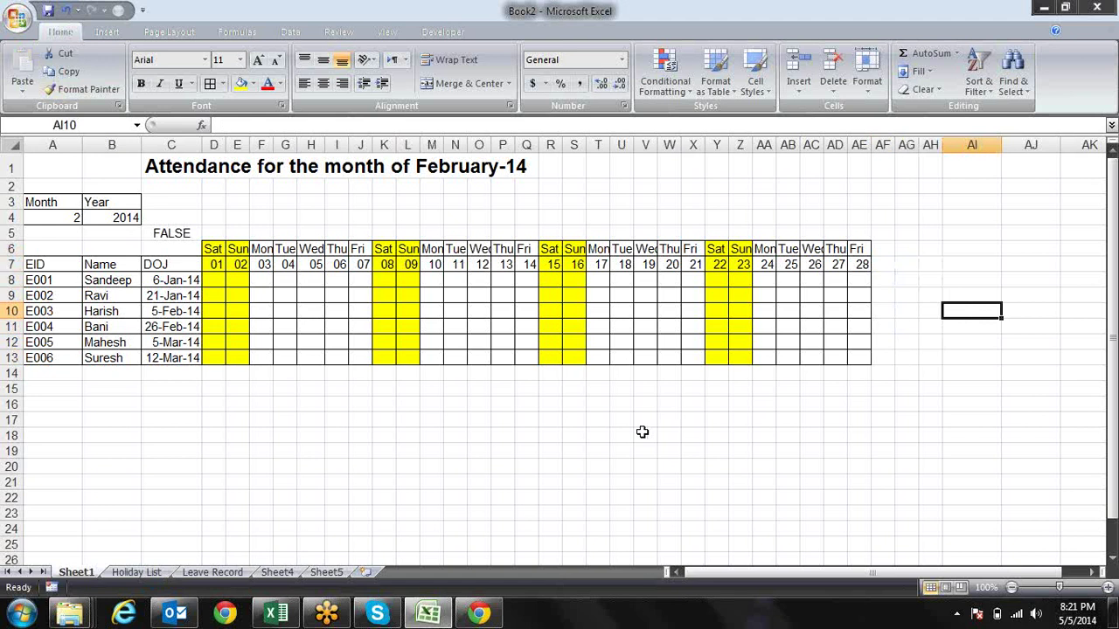
pyautogui.click(411, 402)
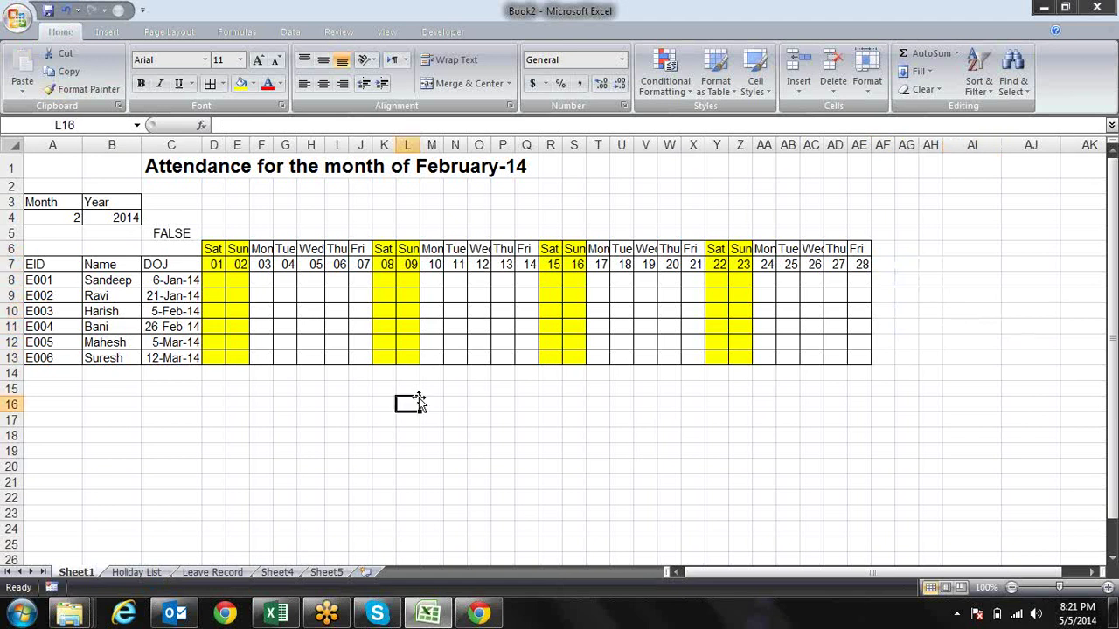
# Step: Switch to month 3 and copy U7's date format onto AF7:AH7
pyautogui.click(76, 220)
pyautogui.click(89, 217)
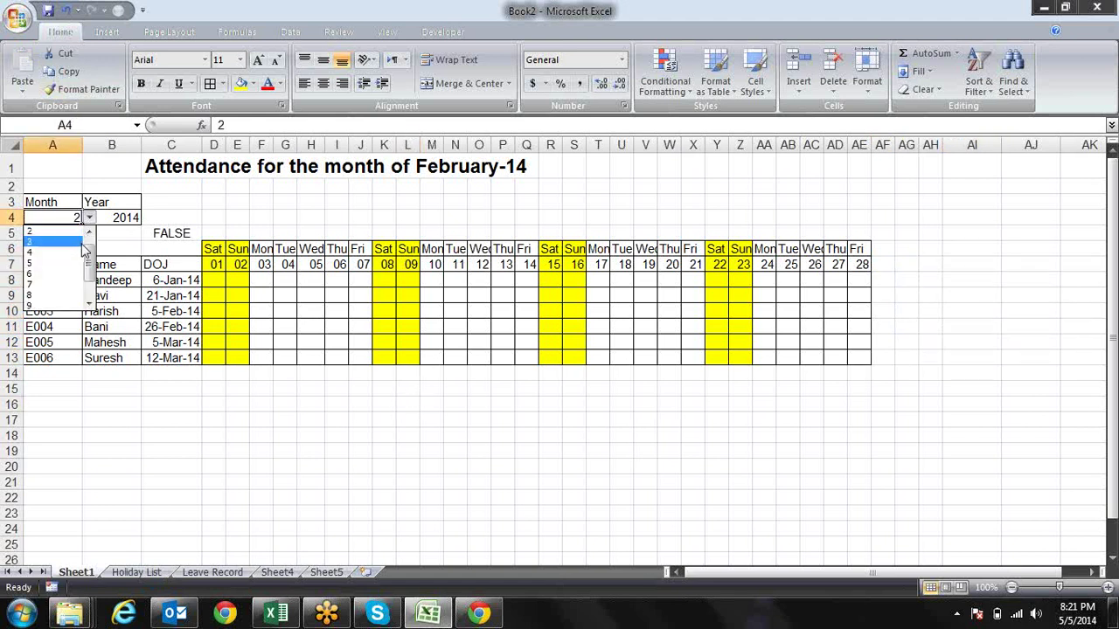
pyautogui.click(81, 242)
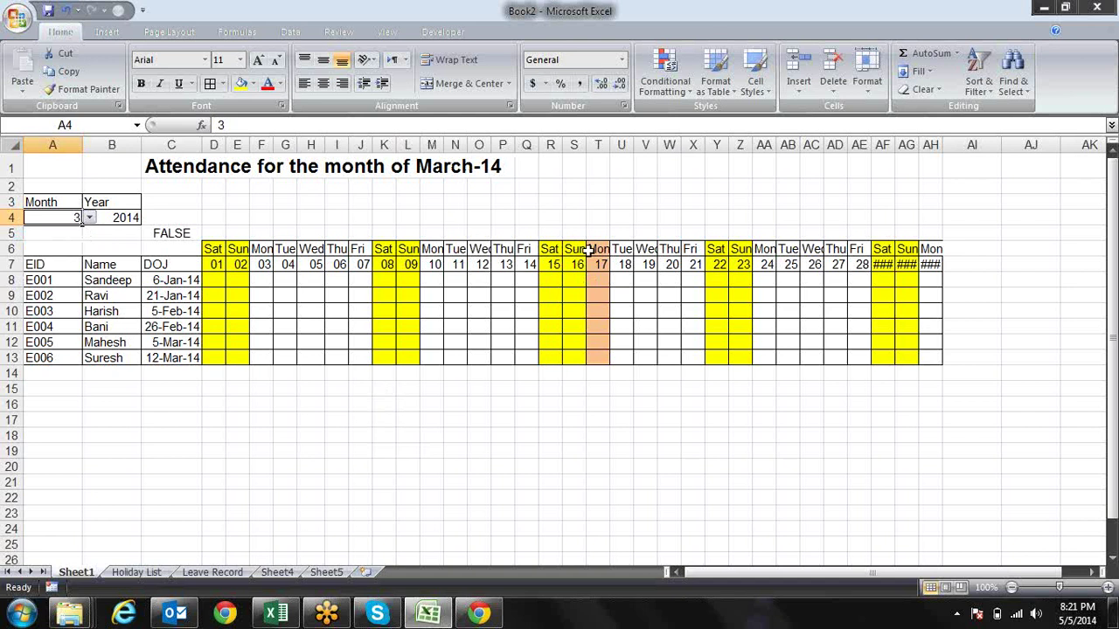
pyautogui.click(629, 264)
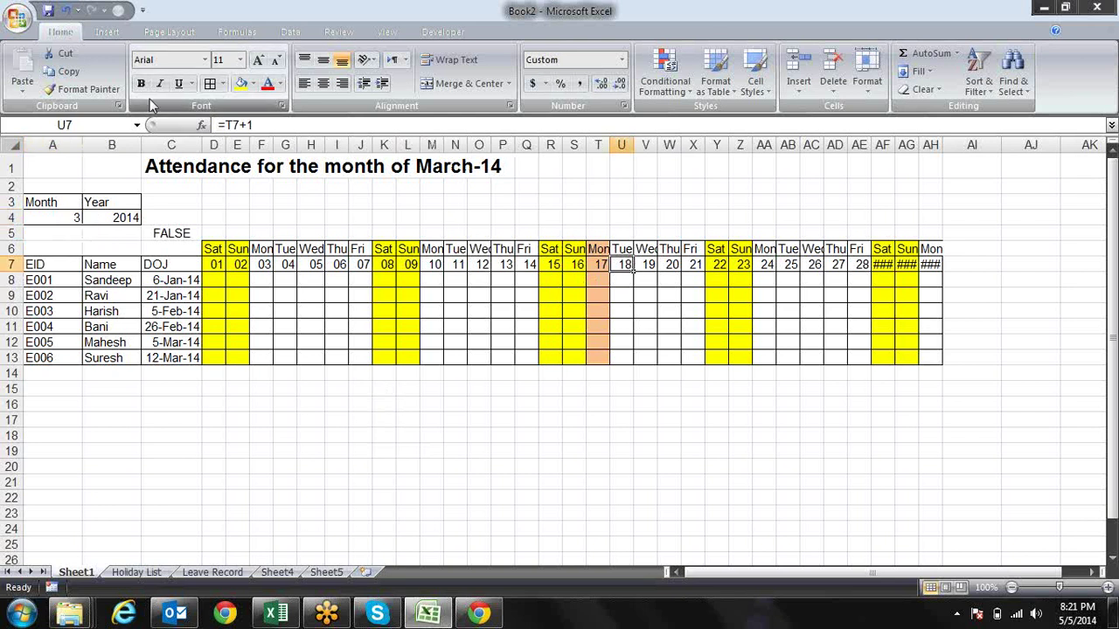
pyautogui.click(55, 91)
pyautogui.moveTo(881, 264); pyautogui.dragTo(932, 264)
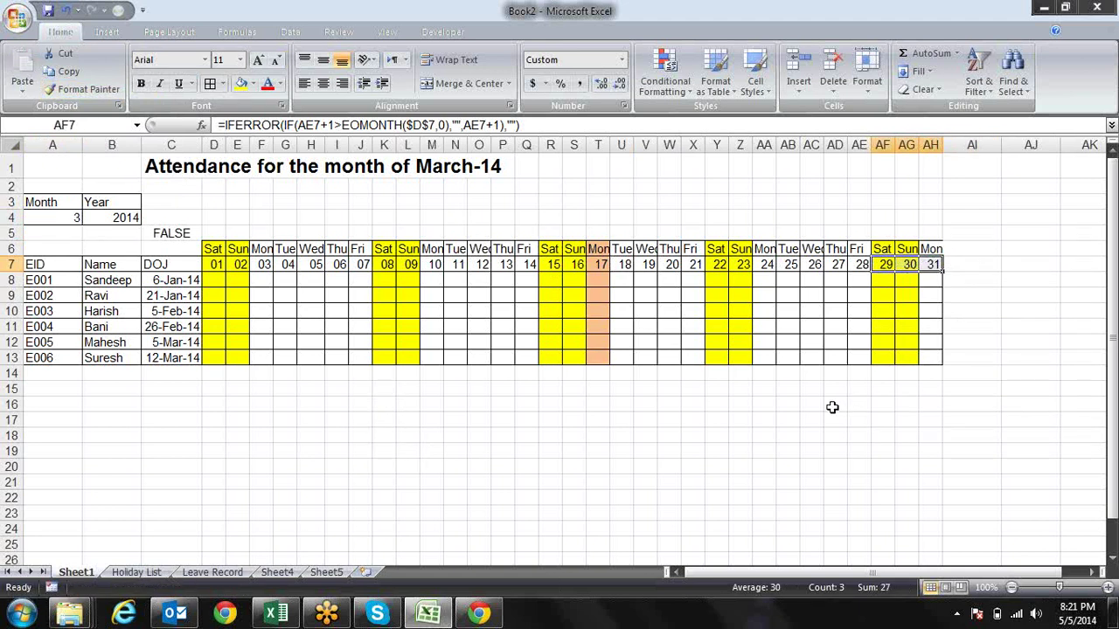
pyautogui.click(834, 403)
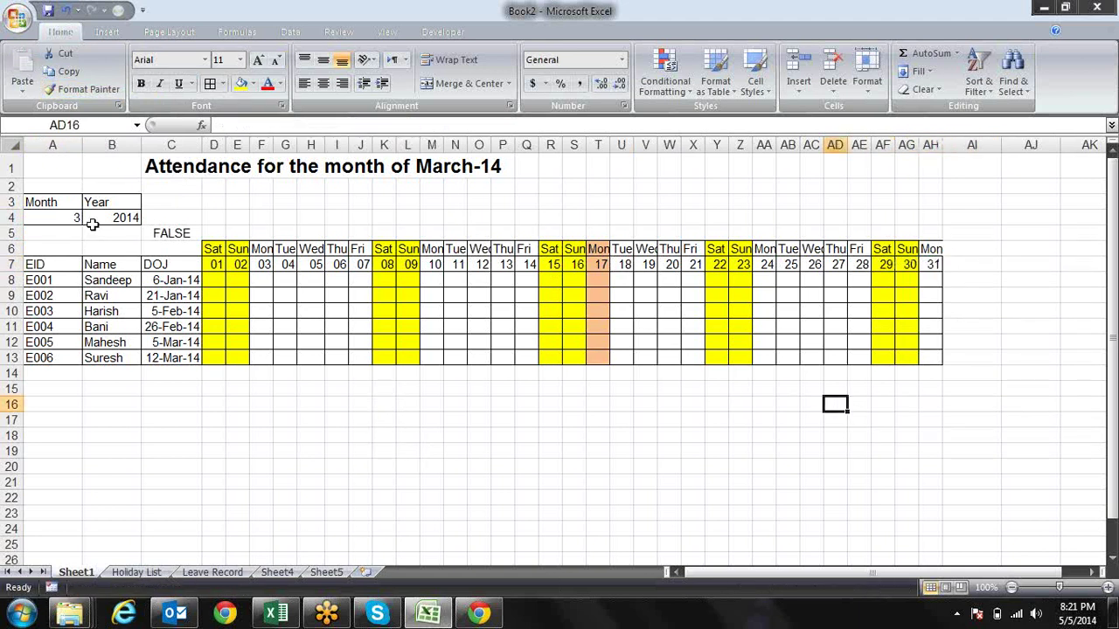
# Step: Change the month in A4 to 4, then 7, so the grid shows July-14
pyautogui.click(61, 217)
pyautogui.click(90, 217)
pyautogui.click(74, 245)
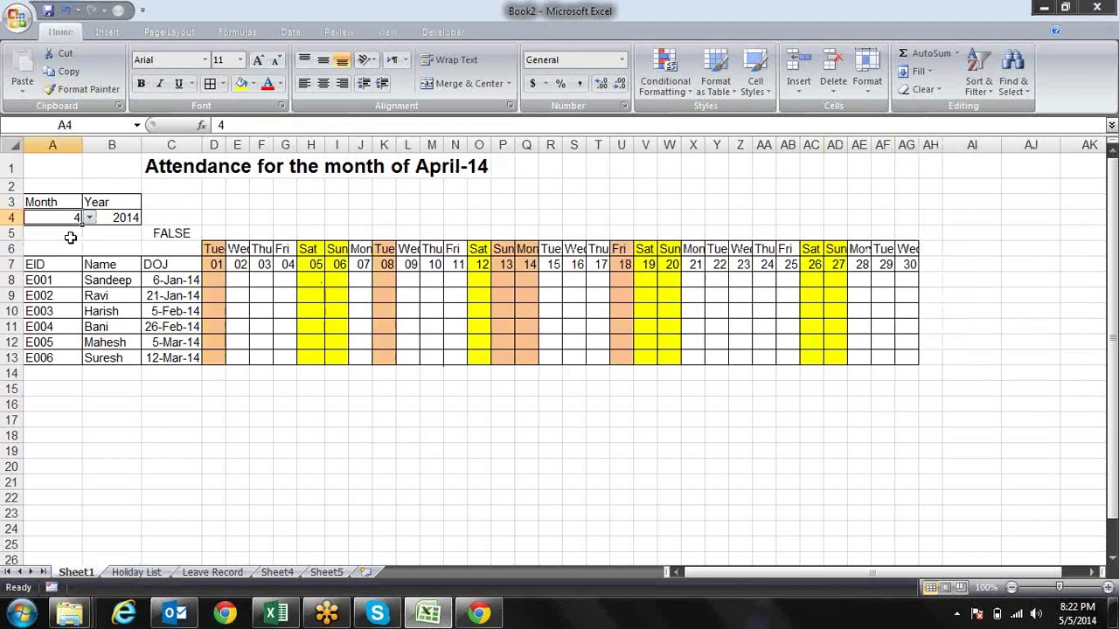
pyautogui.click(90, 218)
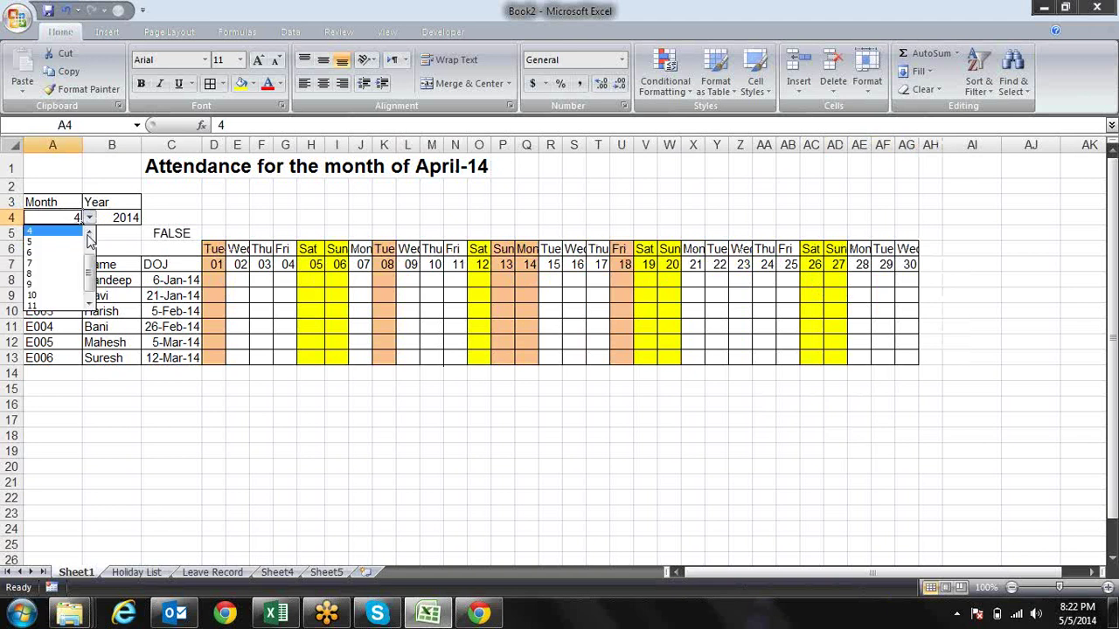
pyautogui.click(66, 262)
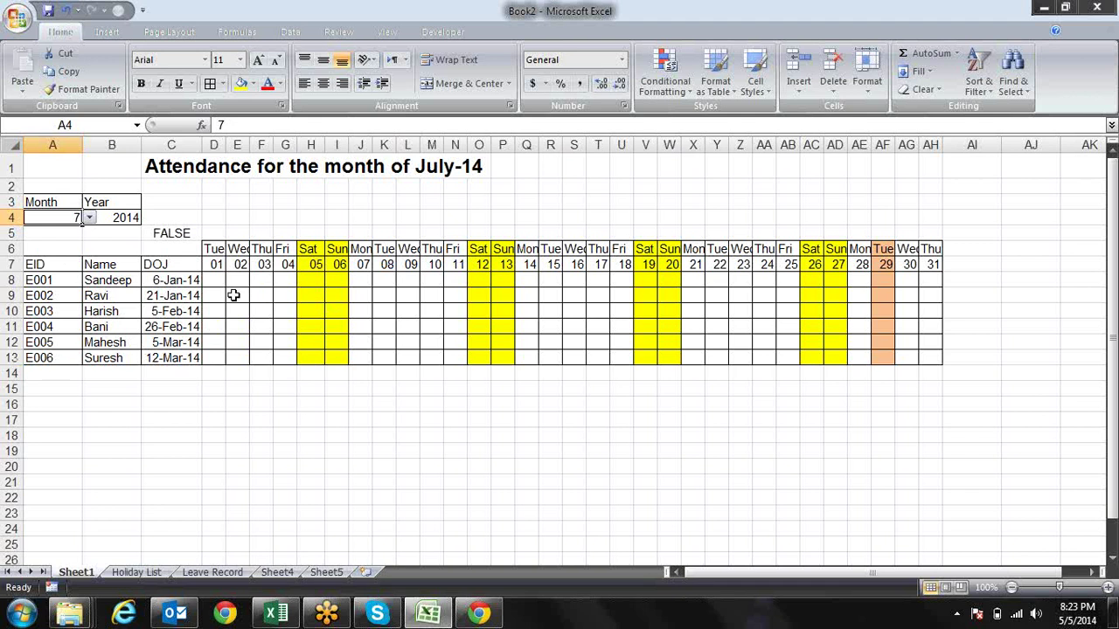
pyautogui.click(234, 294)
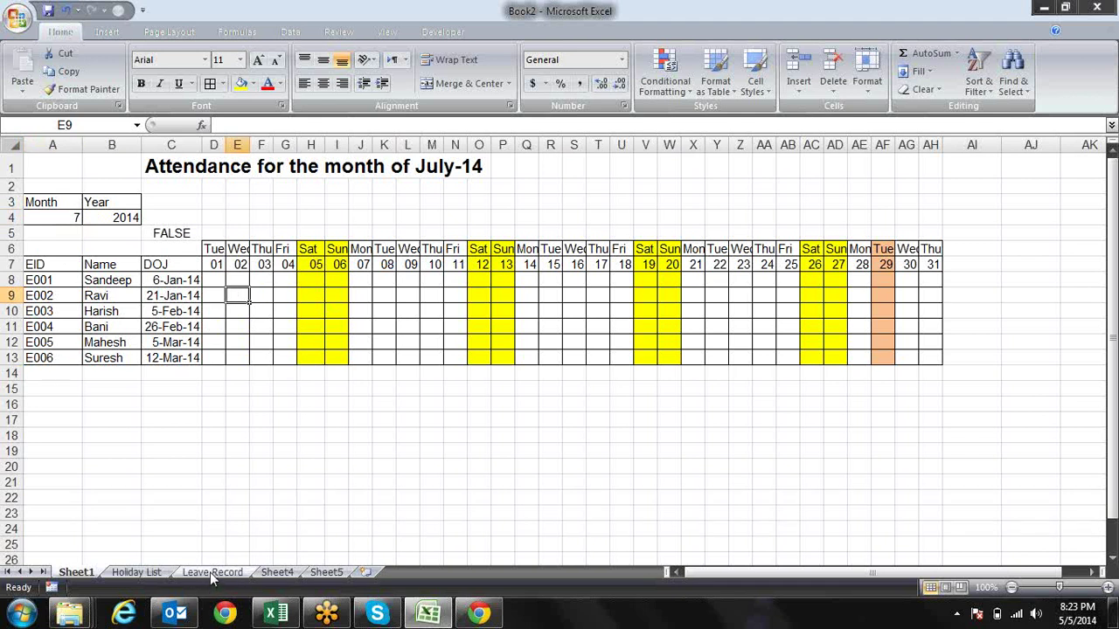
pyautogui.click(209, 572)
pyautogui.click(141, 572)
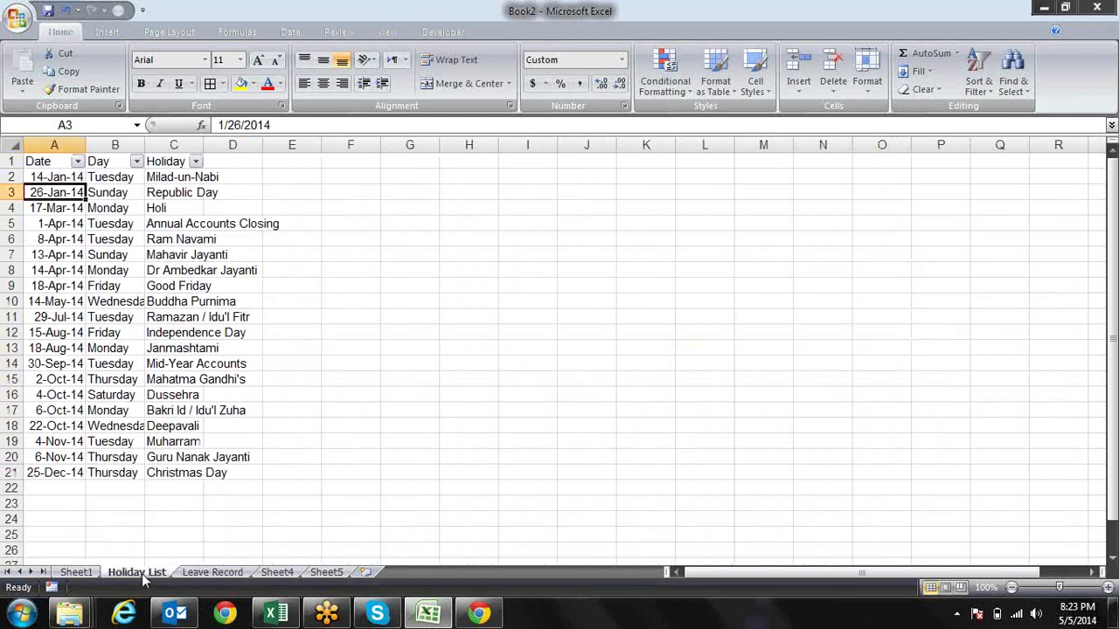
pyautogui.click(76, 572)
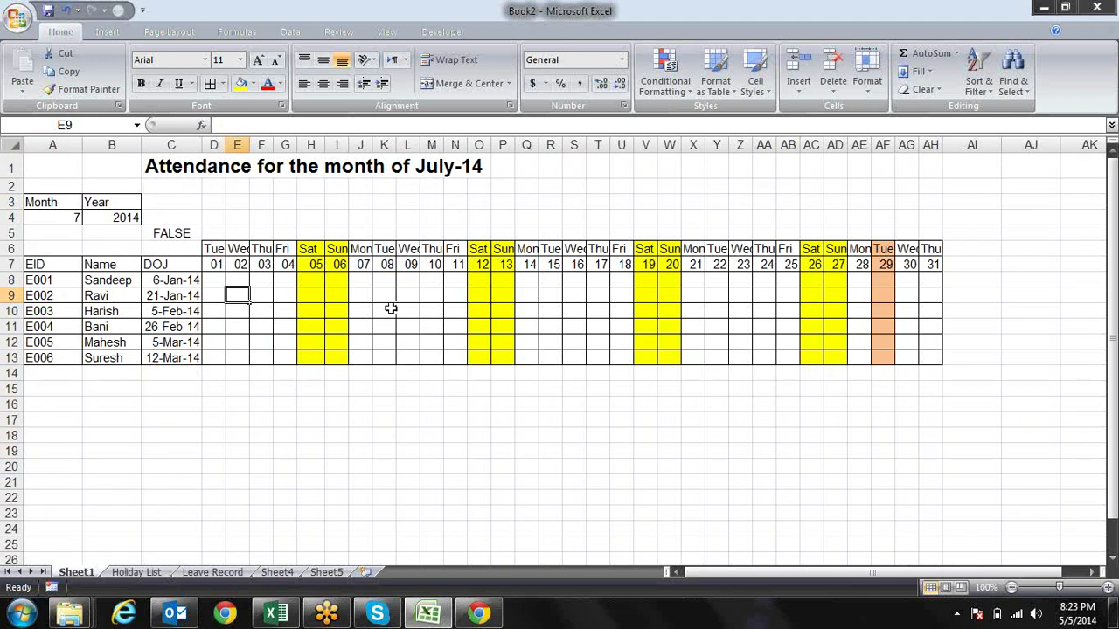
pyautogui.click(364, 281)
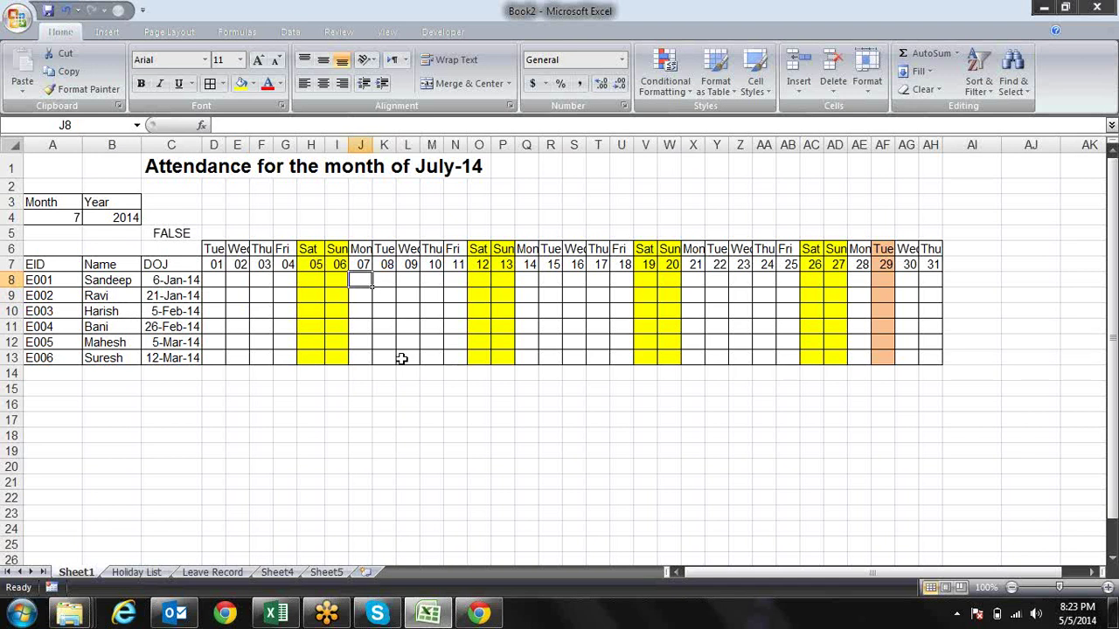
pyautogui.click(39, 278)
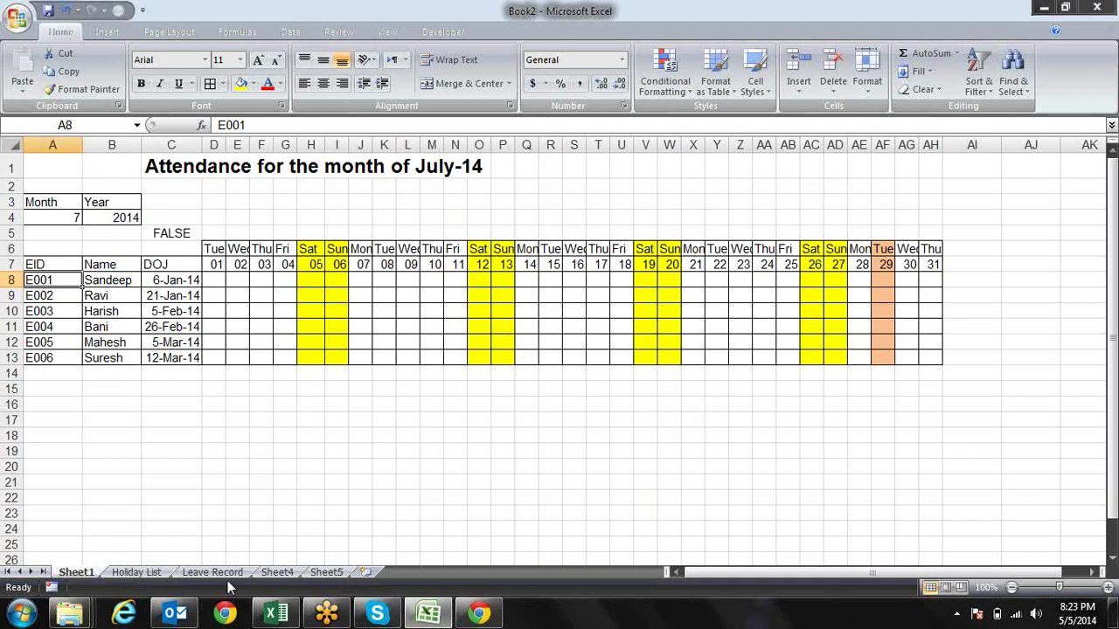
pyautogui.click(217, 574)
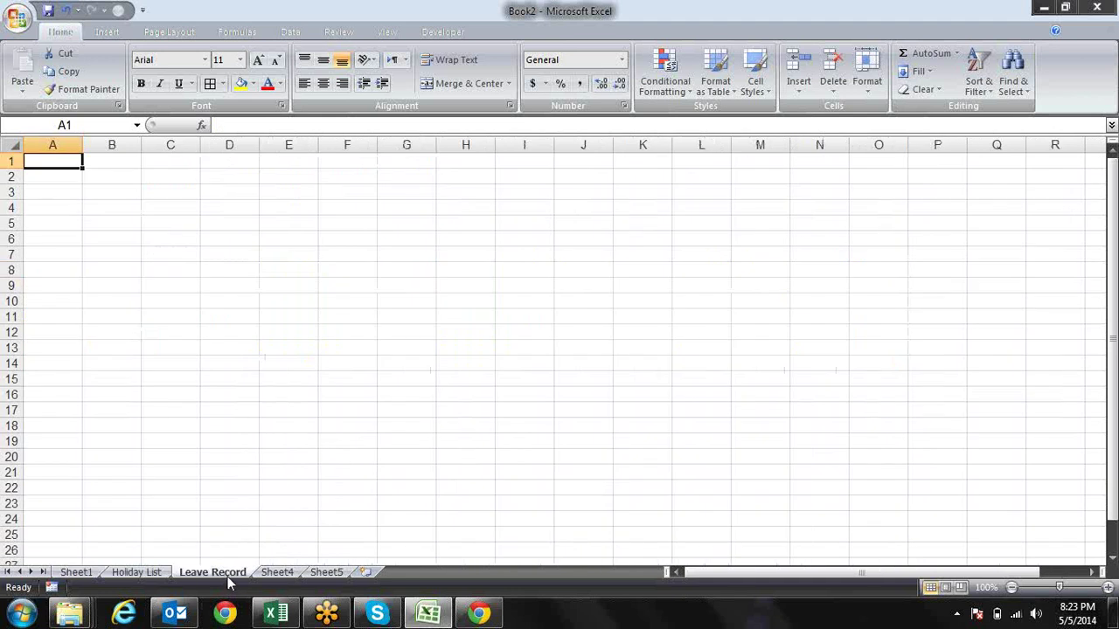
pyautogui.click(138, 573)
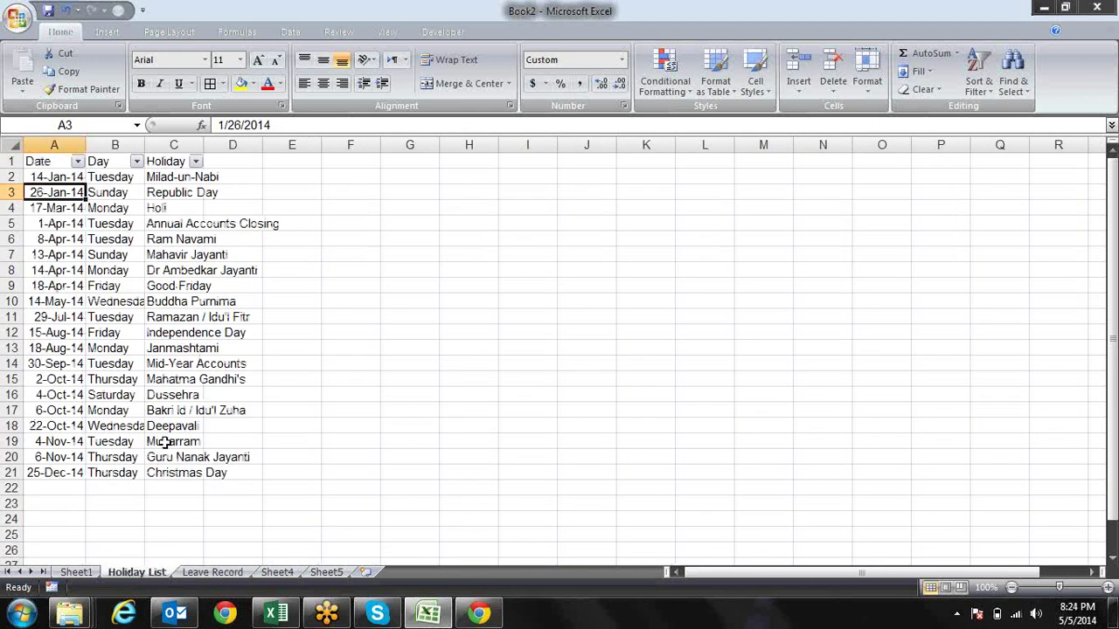
pyautogui.click(88, 562)
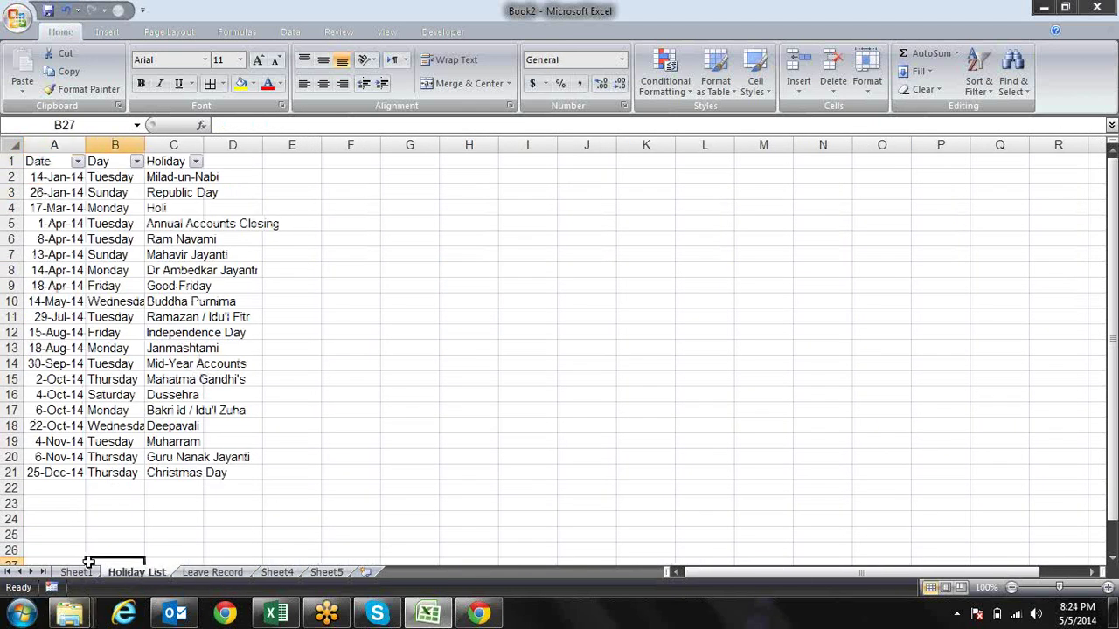
pyautogui.click(75, 573)
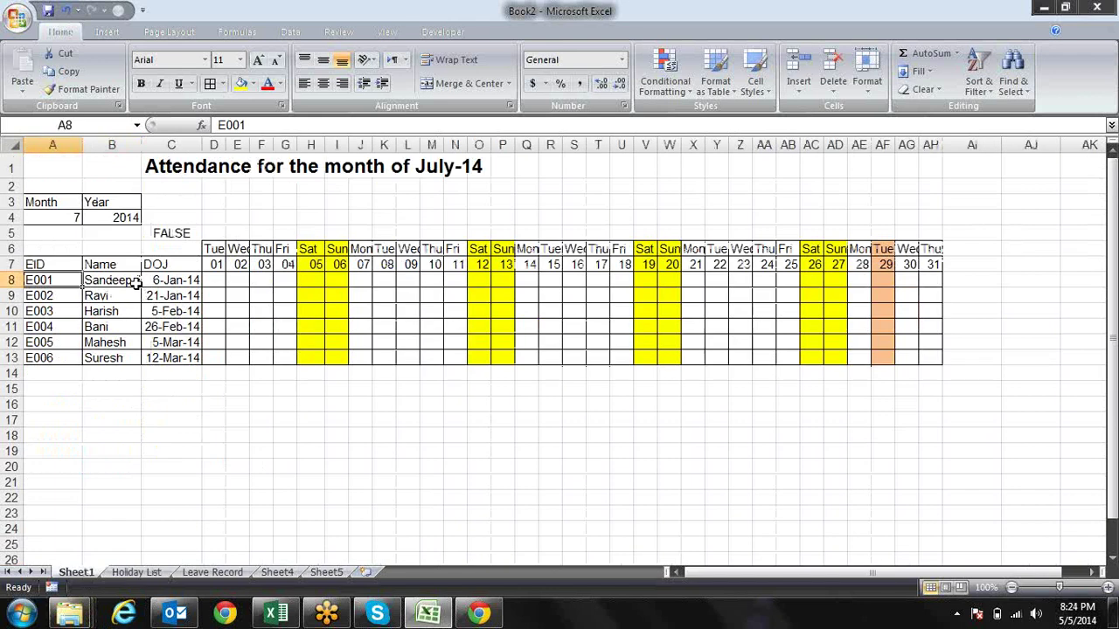
# Step: Select and copy the ID and name cells of employees E001, E004 and E006
pyautogui.keyDown('shift'); pyautogui.click(136, 283); pyautogui.keyUp('shift')
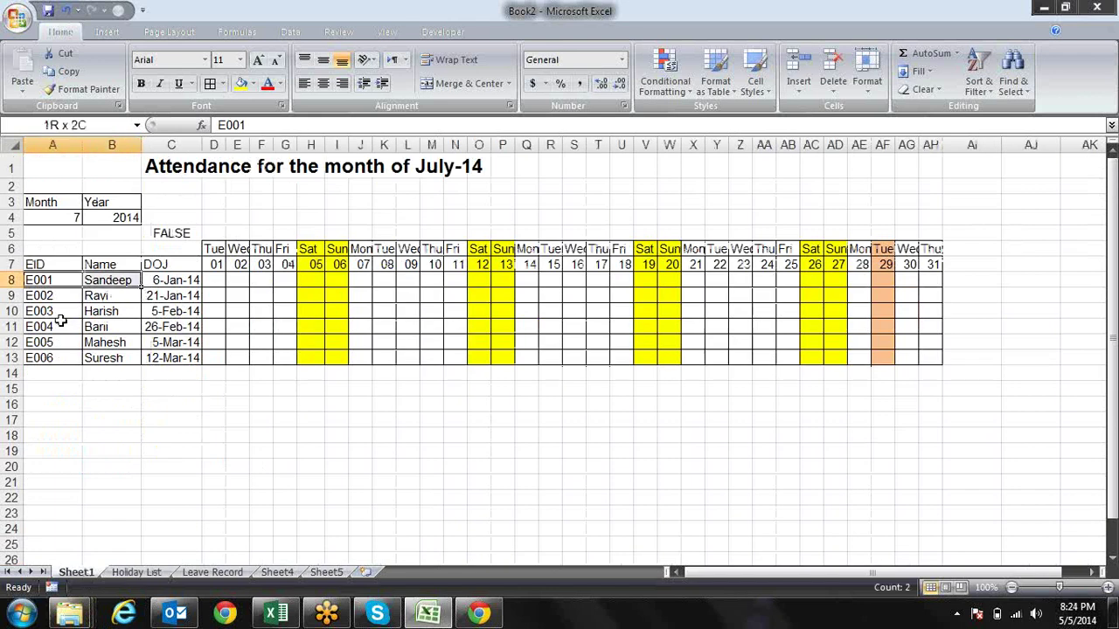
pyautogui.moveTo(63, 324)
pyautogui.mouseDown()
pyautogui.moveTo(101, 317)
pyautogui.moveTo(66, 326)
pyautogui.mouseUp()
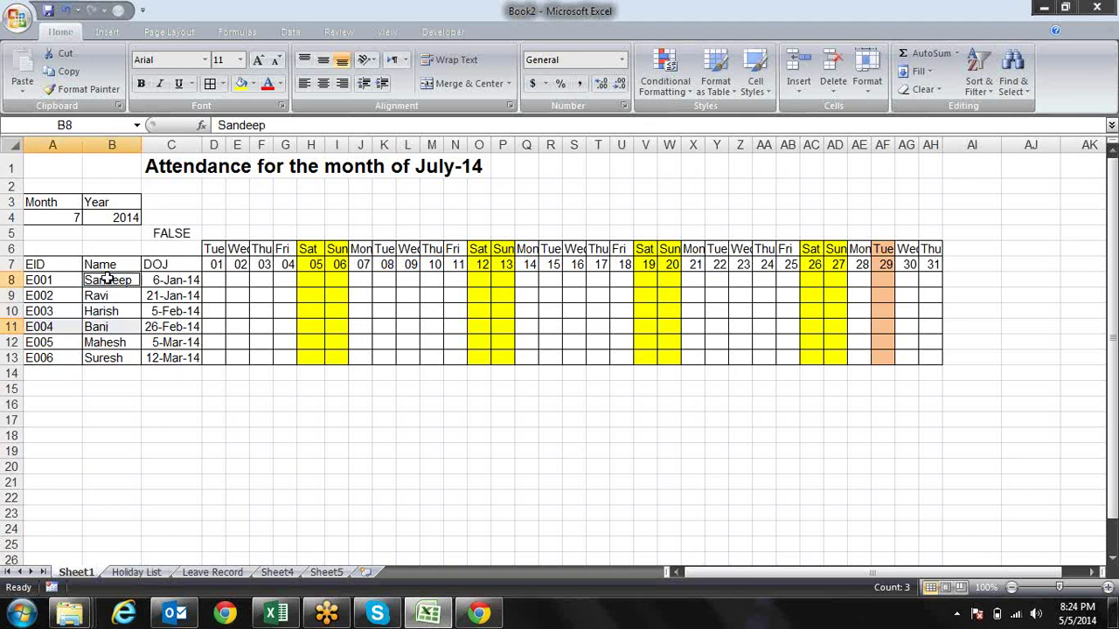
pyautogui.moveTo(109, 280); pyautogui.dragTo(58, 281)
pyautogui.moveTo(102, 361); pyautogui.dragTo(50, 359)
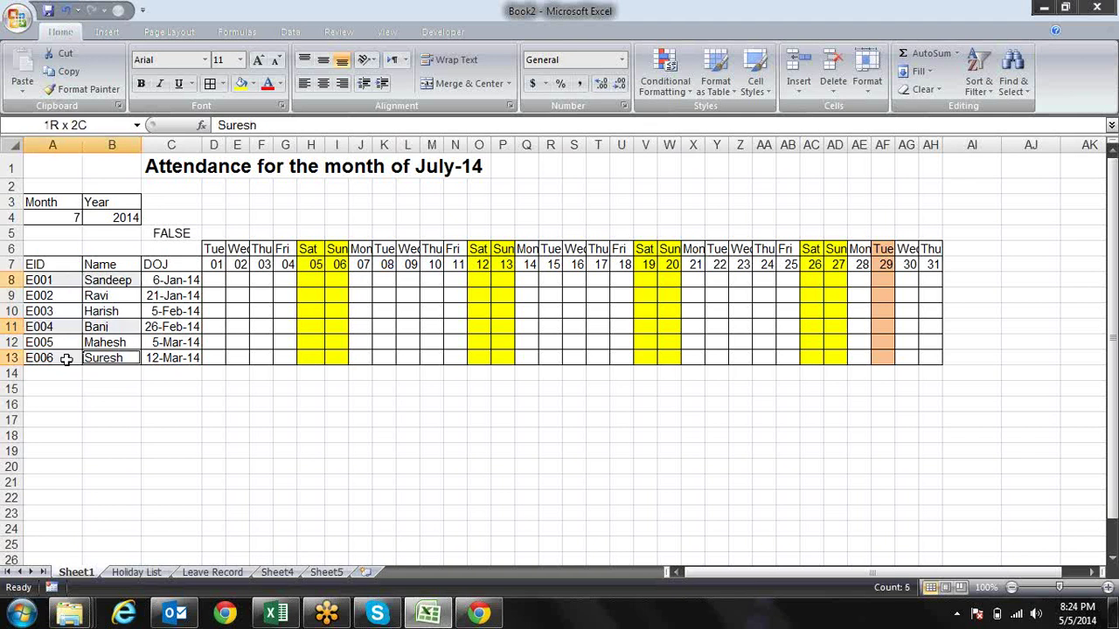
pyautogui.hotkey('ctrl', 'c')
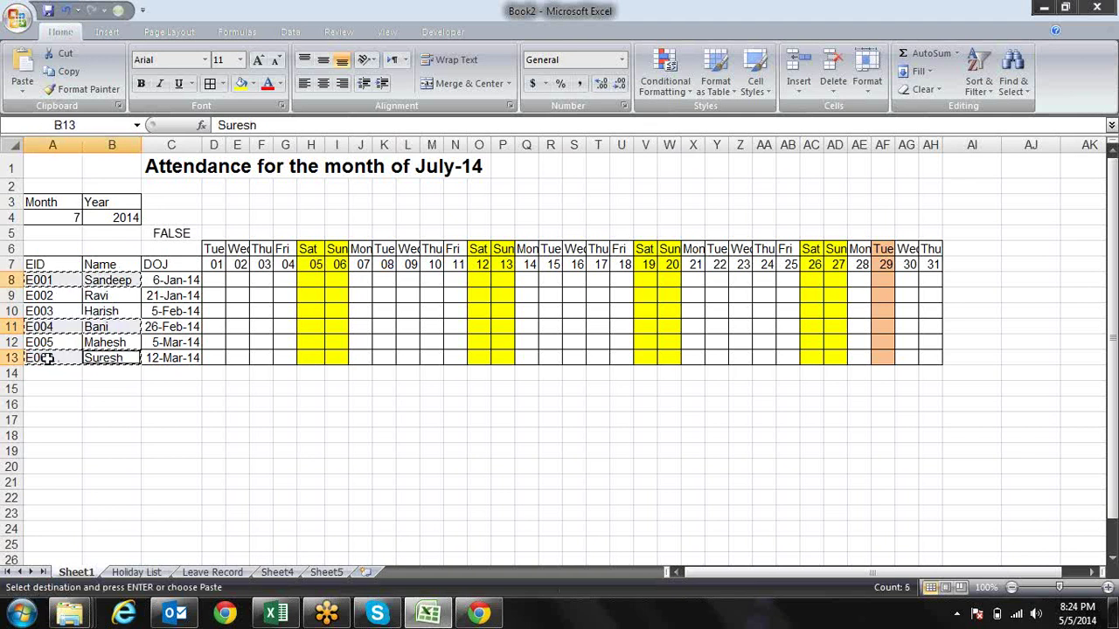
# Step: Paste the three employees into B2:C4 on the Leave Record sheet
pyautogui.click(230, 572)
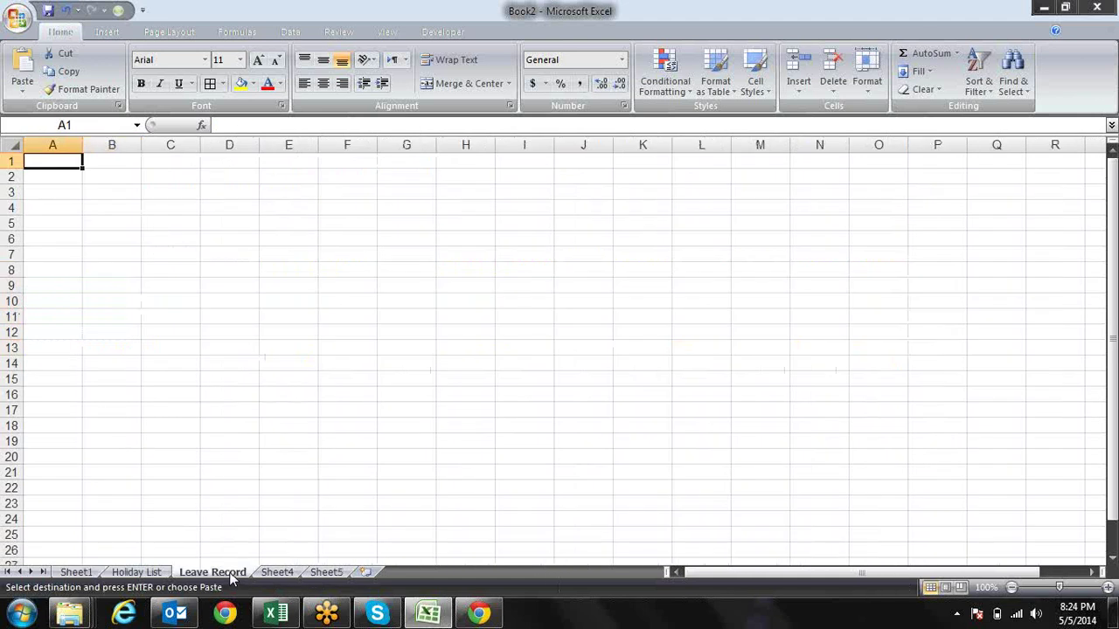
pyautogui.press('Right')
pyautogui.press('Down')
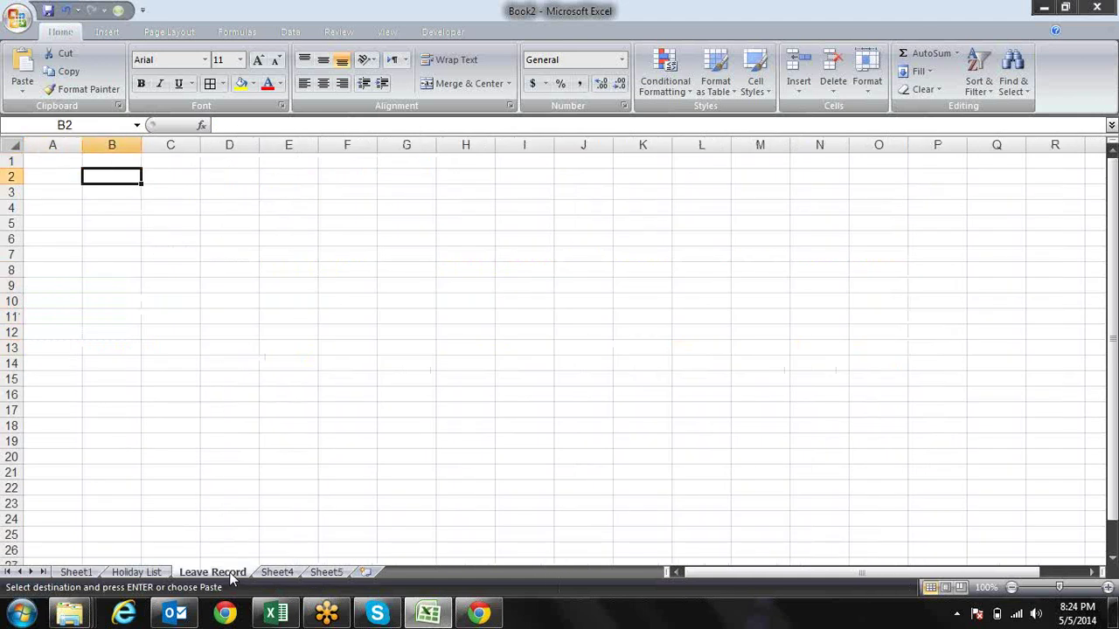
pyautogui.hotkey('ctrl', 'v')
pyautogui.press('Up')
pyautogui.press('Right')
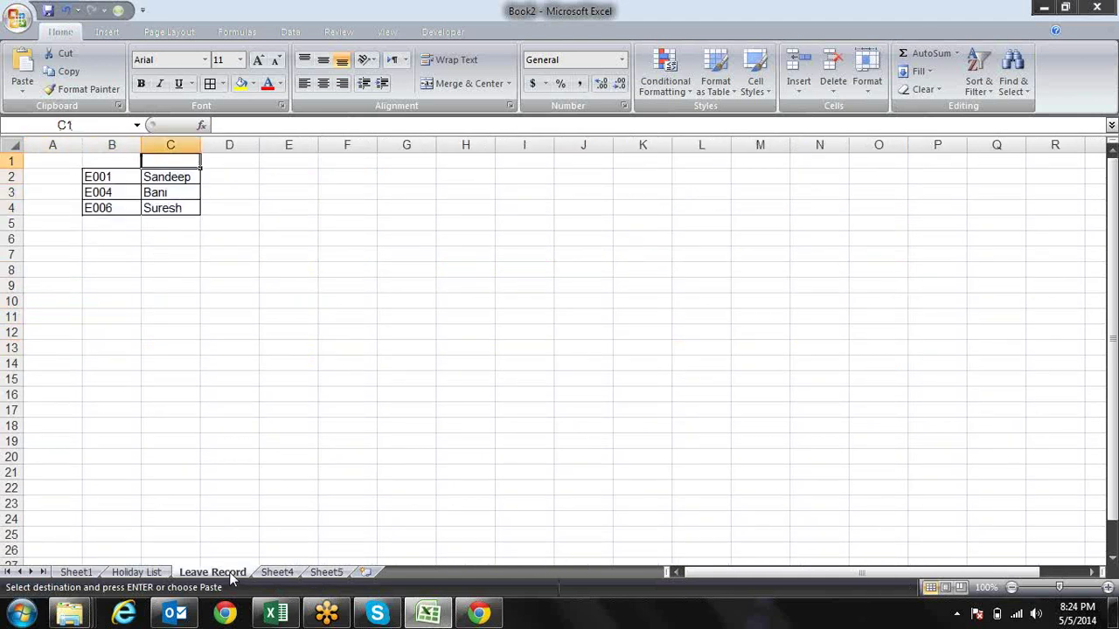
pyautogui.press('Left')
# Step: Add the heading EID in B1 and Helper in A1
pyautogui.write('E')
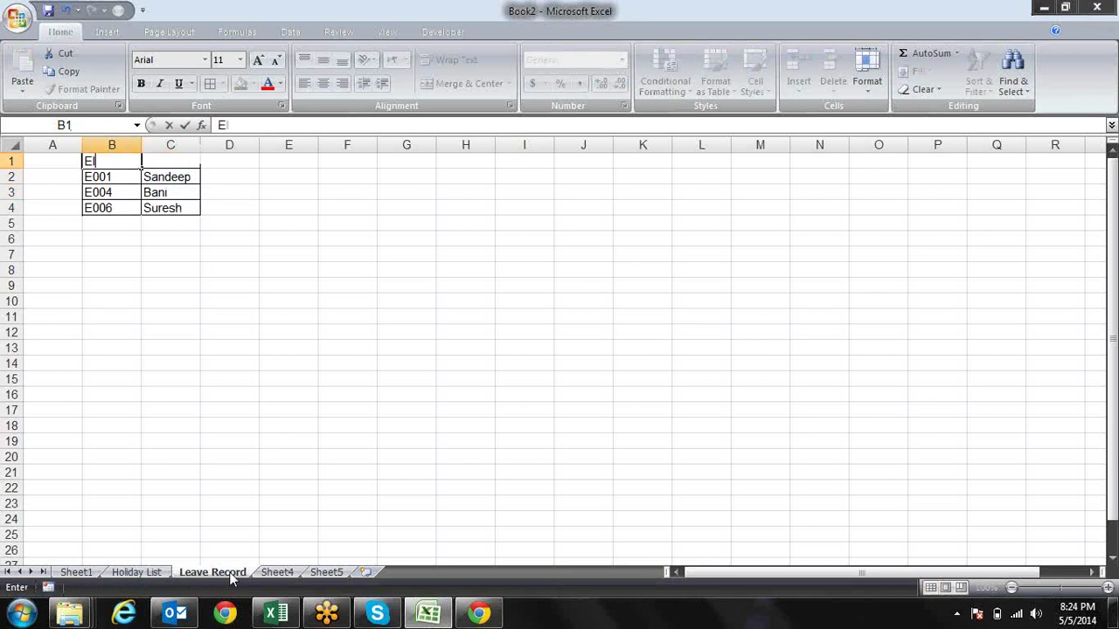
pyautogui.write('ID')
pyautogui.press('Return')
pyautogui.press('Up')
pyautogui.press('Left')
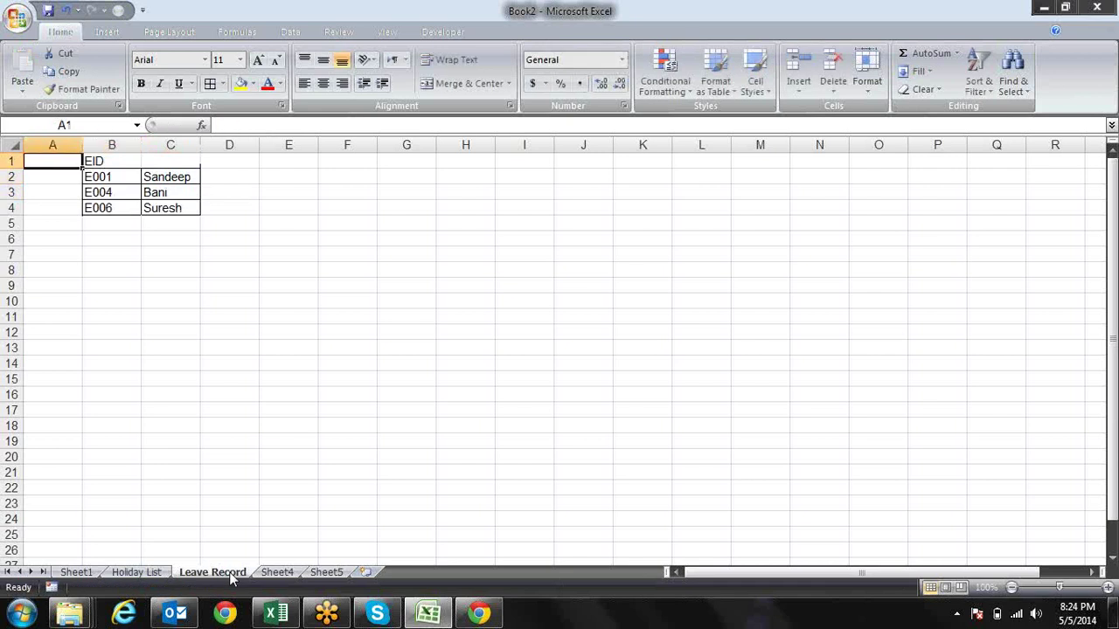
pyautogui.write('Hello')
pyautogui.press('BackSpace')
pyautogui.press('BackSpace')
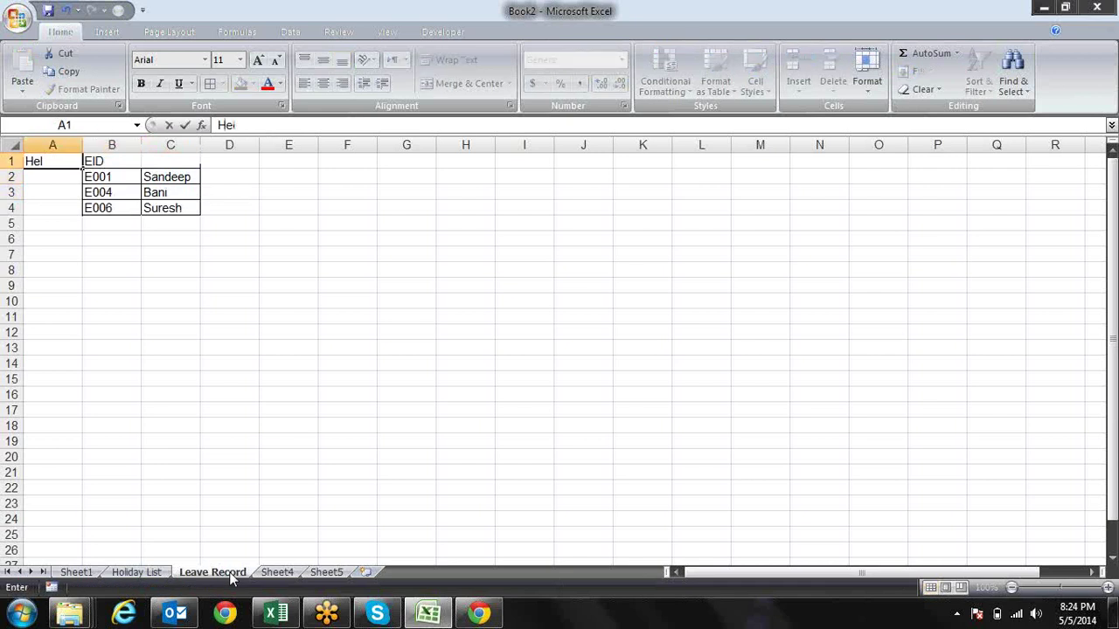
pyautogui.write('per')
pyautogui.press('Return')
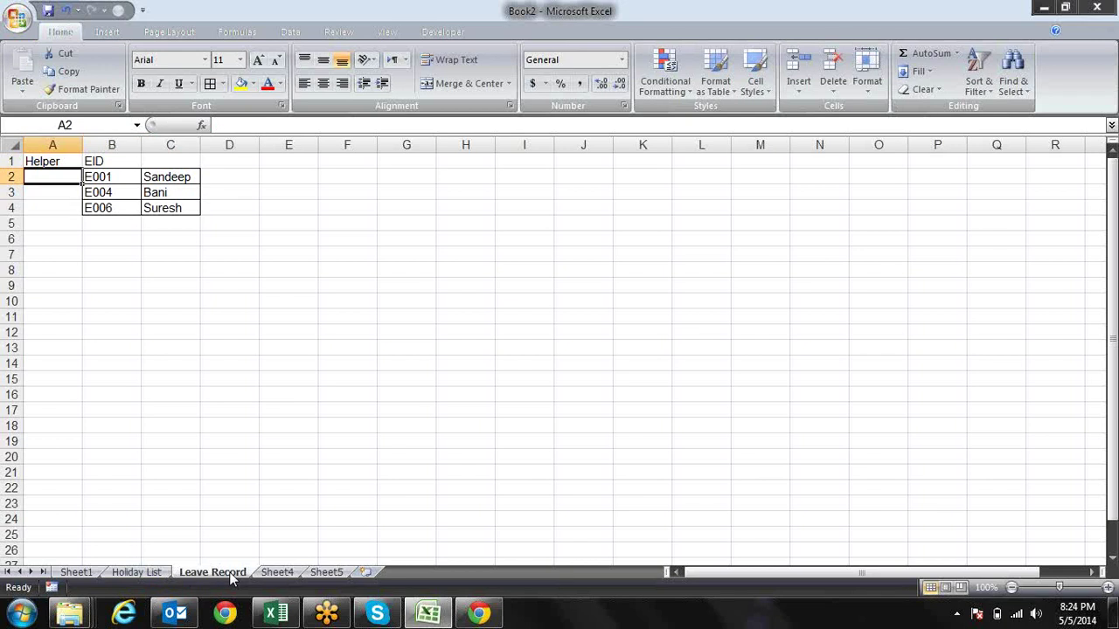
# Step: Enter =B2&D2 in A2, fill it down to A4, and return to Sheet1
pyautogui.write('=')
pyautogui.press('Right')
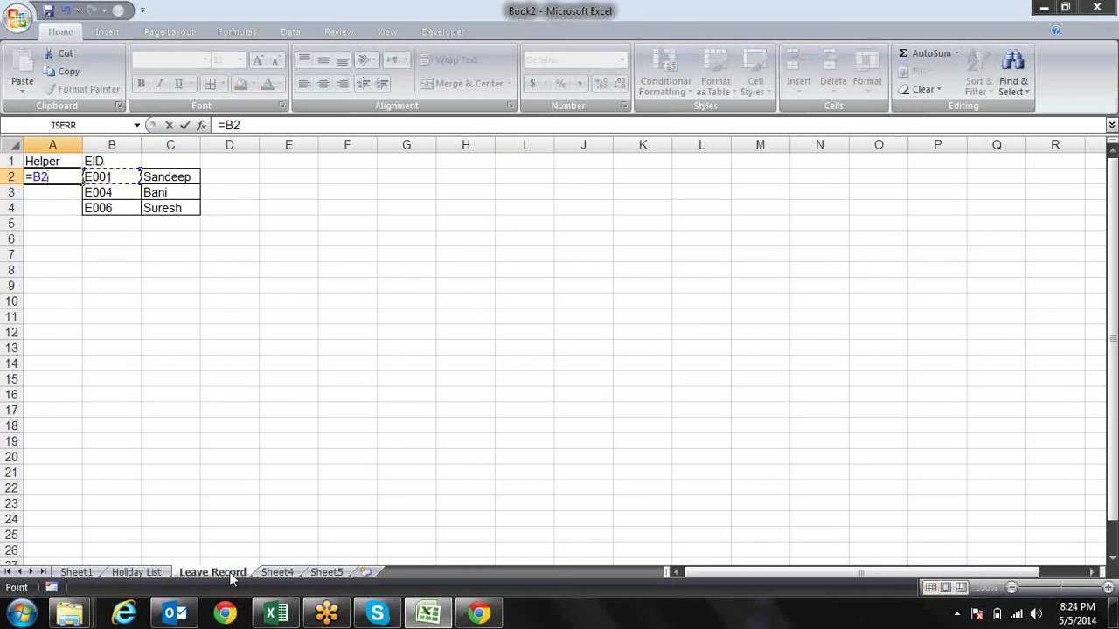
pyautogui.write('&')
pyautogui.press('Right')
pyautogui.press('Right')
pyautogui.press('Right')
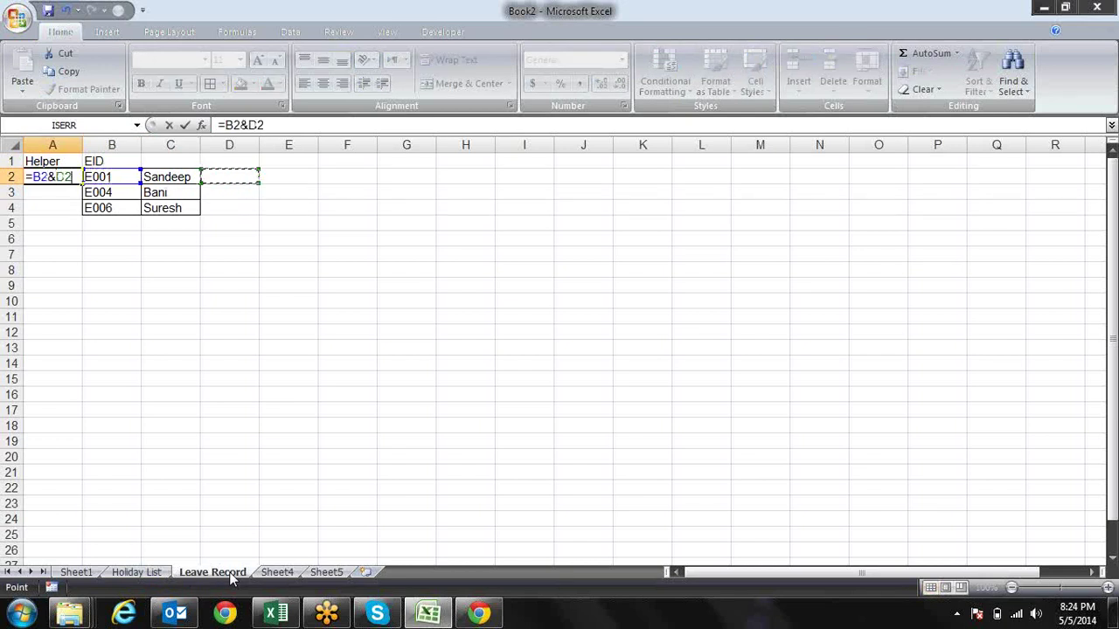
pyautogui.press('Return')
pyautogui.press('Up')
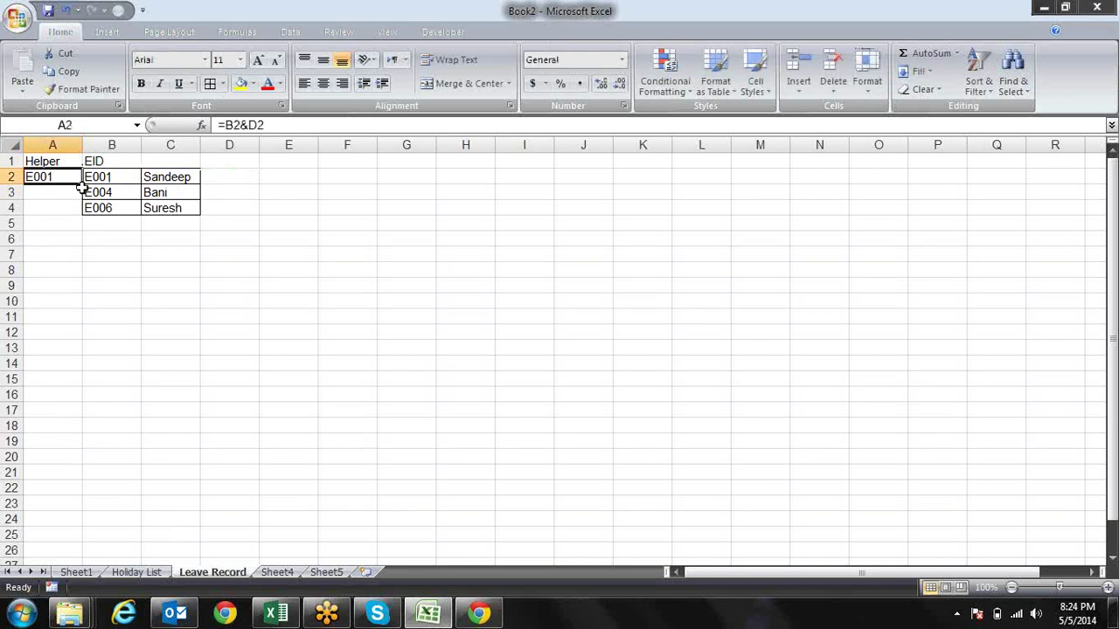
pyautogui.moveTo(81, 187); pyautogui.dragTo(82, 212)
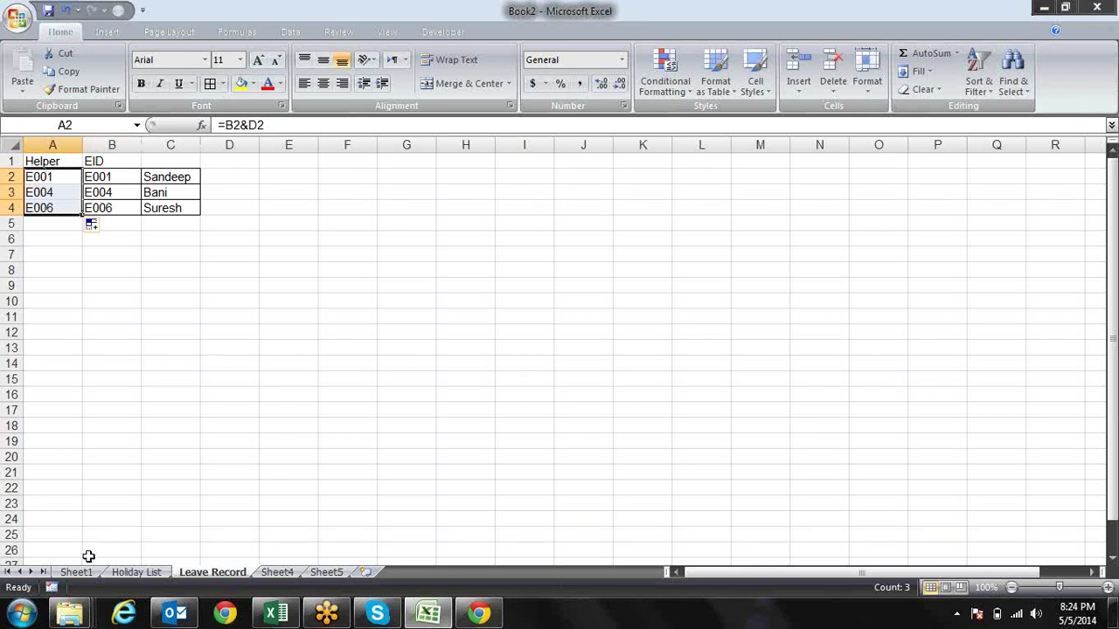
pyautogui.click(79, 572)
# Step: Choose month 3 from the A4 dropdown so the grid shows March-14
pyautogui.click(72, 217)
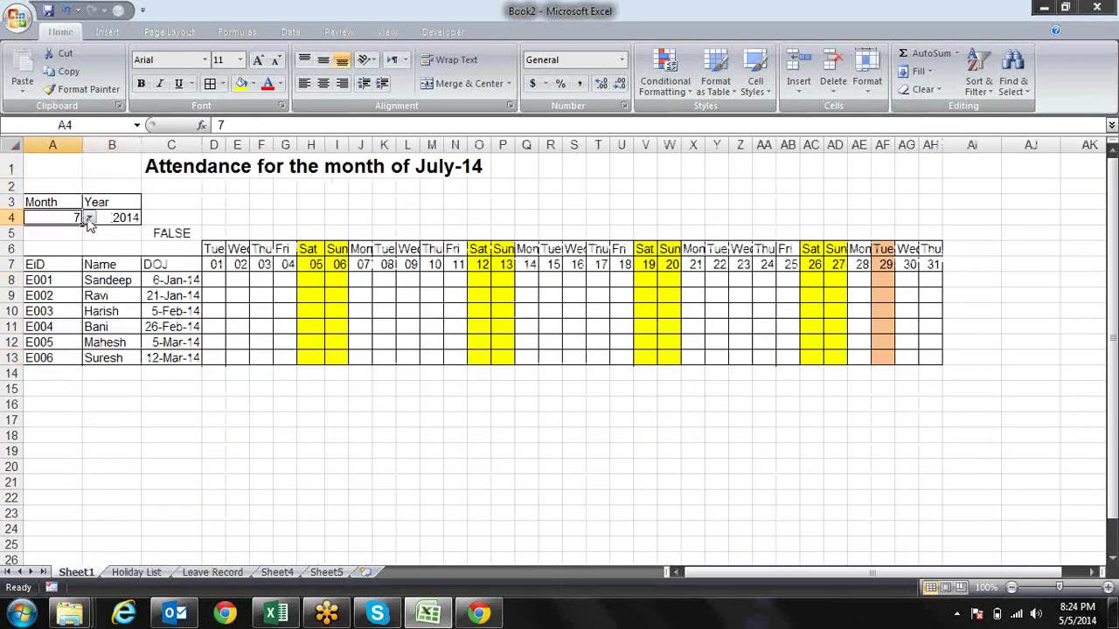
pyautogui.click(88, 218)
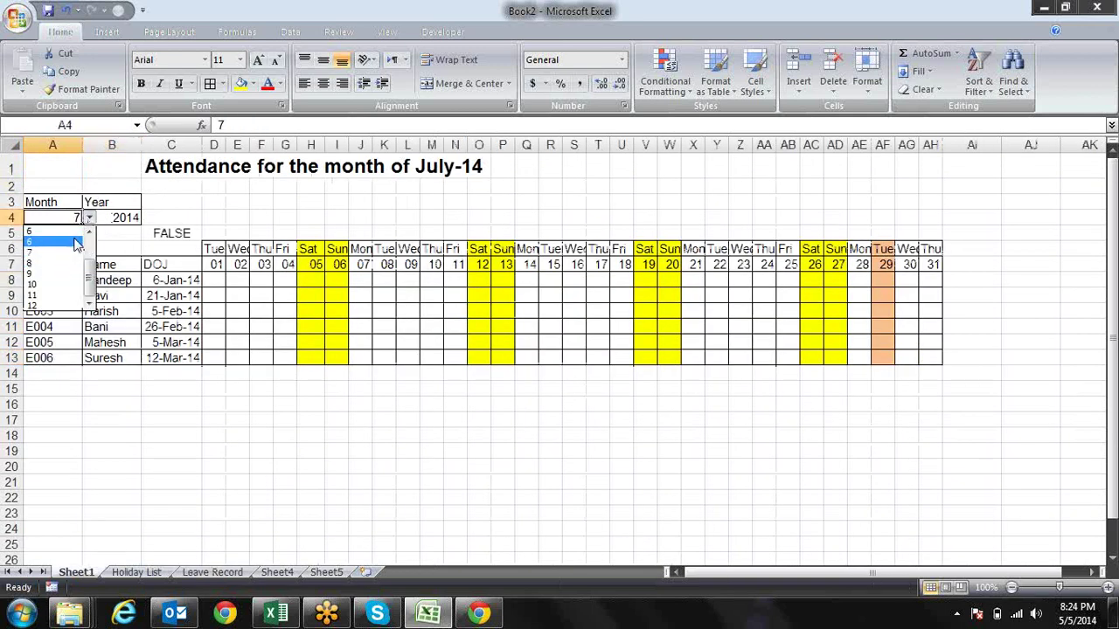
pyautogui.scroll(4, 77, 244)
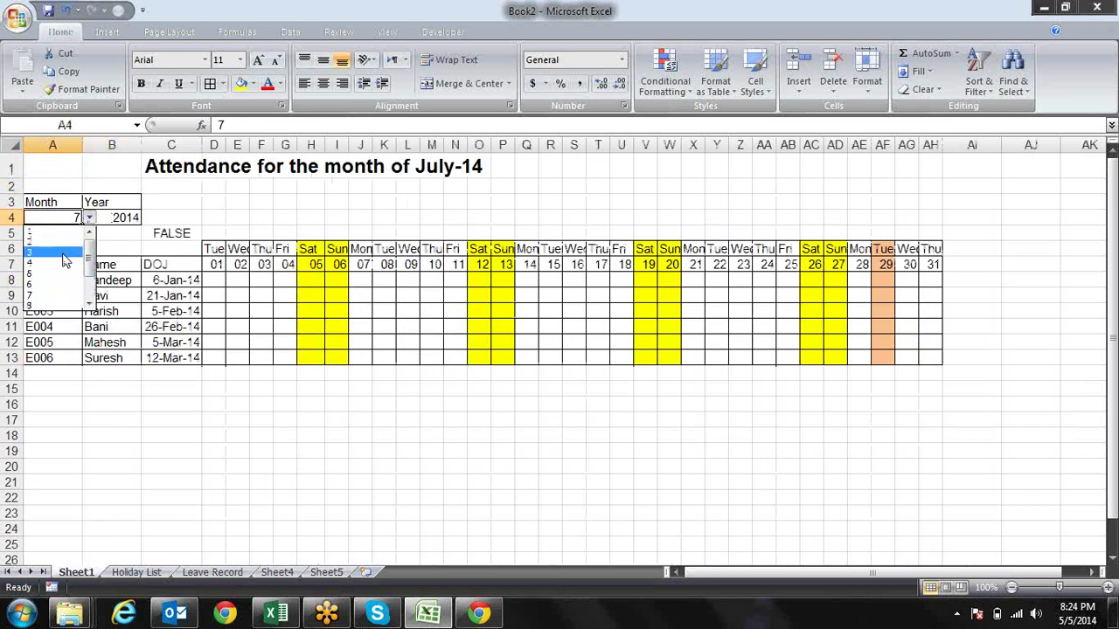
pyautogui.click(63, 255)
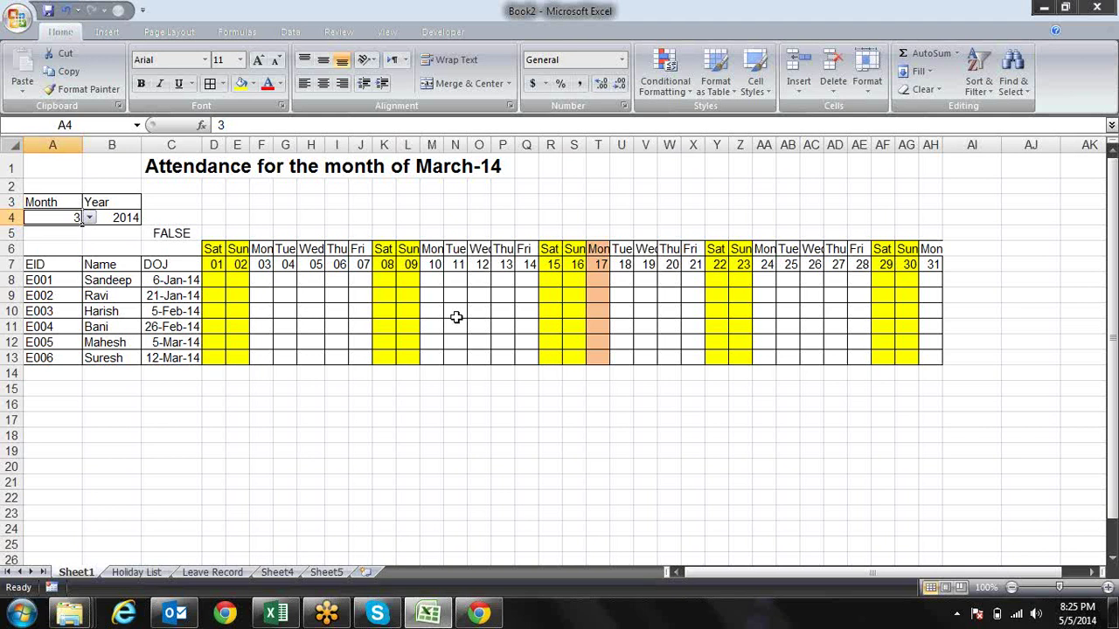
# Step: Enter leave dates 4-Mar-14 and 5-Mar-14 in D2:D3 of Leave Record
pyautogui.click(127, 572)
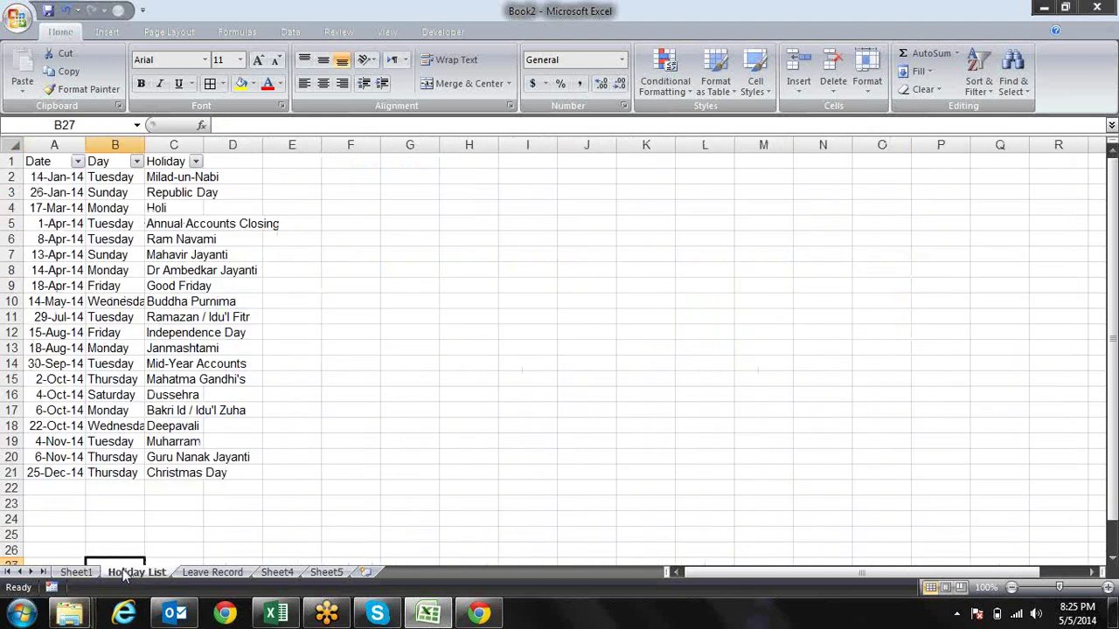
pyautogui.click(212, 572)
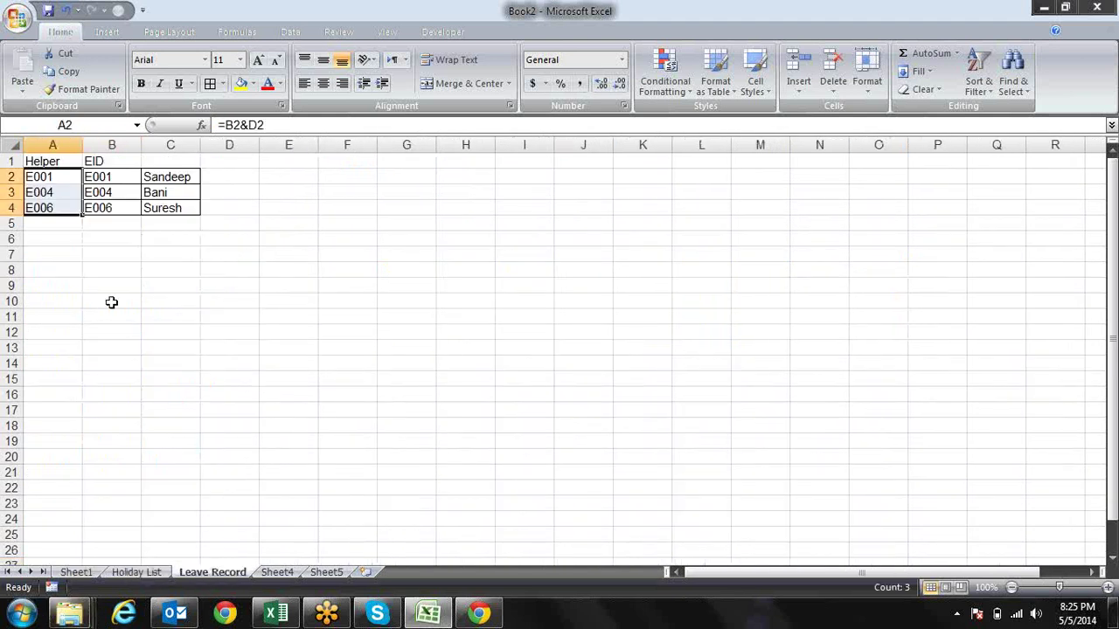
pyautogui.click(242, 174)
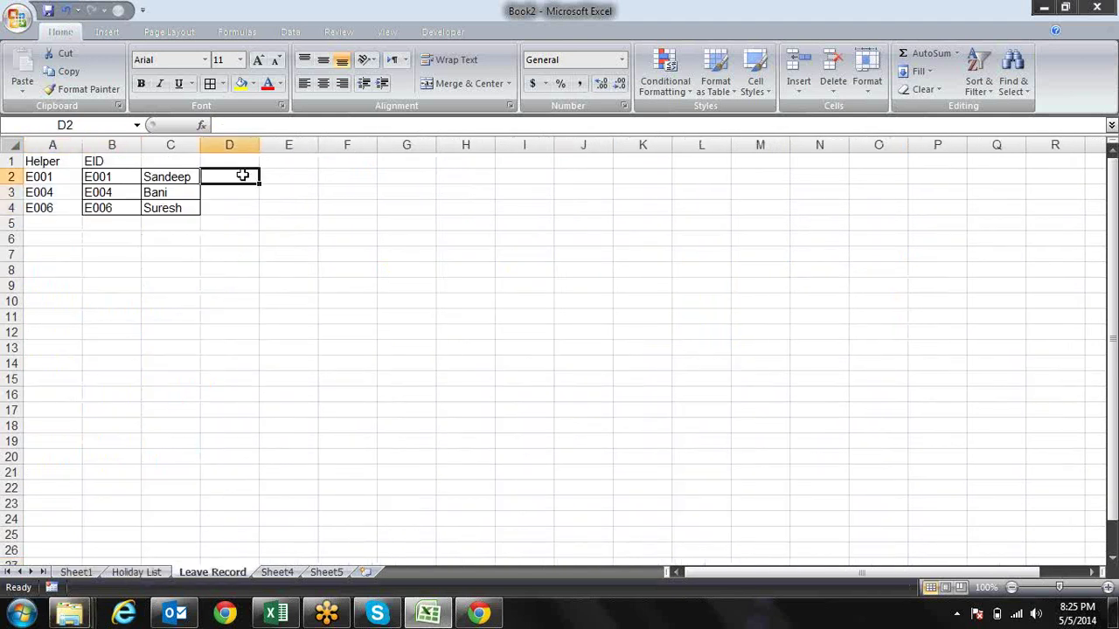
pyautogui.write('4-')
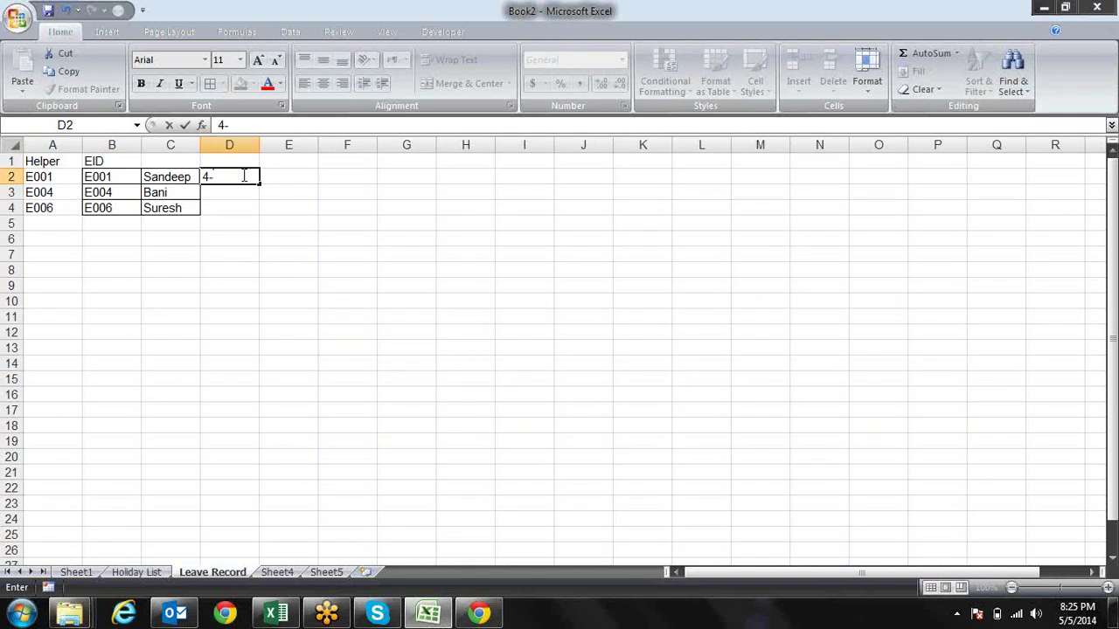
pyautogui.write('Mar')
pyautogui.write('-14')
pyautogui.press('Return')
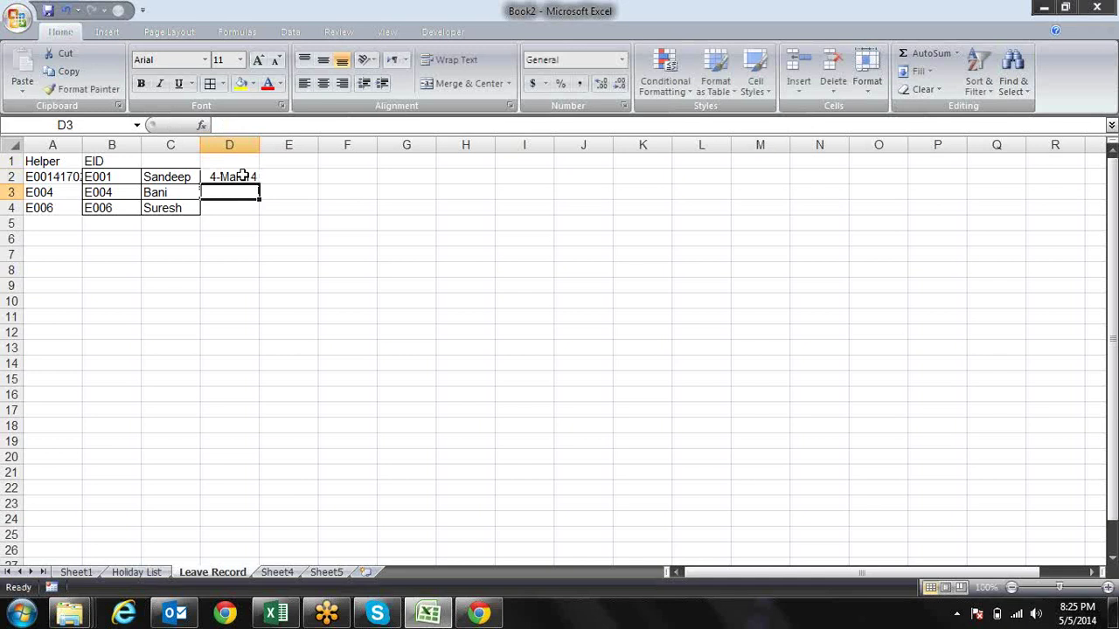
pyautogui.write('5-m')
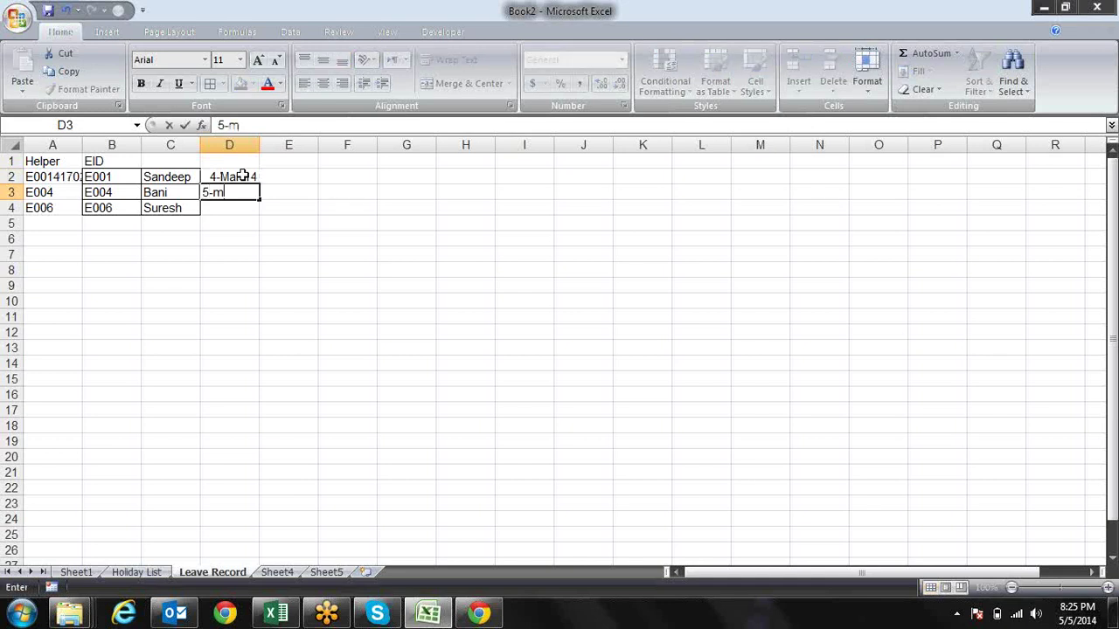
pyautogui.write('ar-1')
pyautogui.write('4')
pyautogui.press('Return')
# Step: Check Suresh's joining date on the attendance sheet, then enter 20-Mar-14 in D4
pyautogui.click(67, 573)
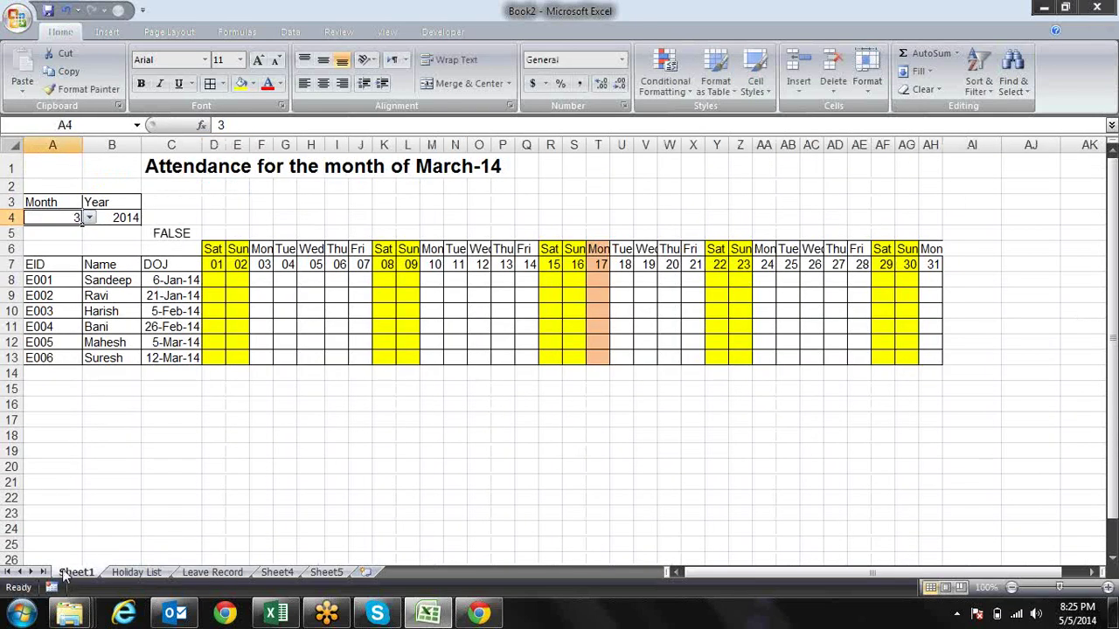
pyautogui.click(93, 358)
pyautogui.click(161, 355)
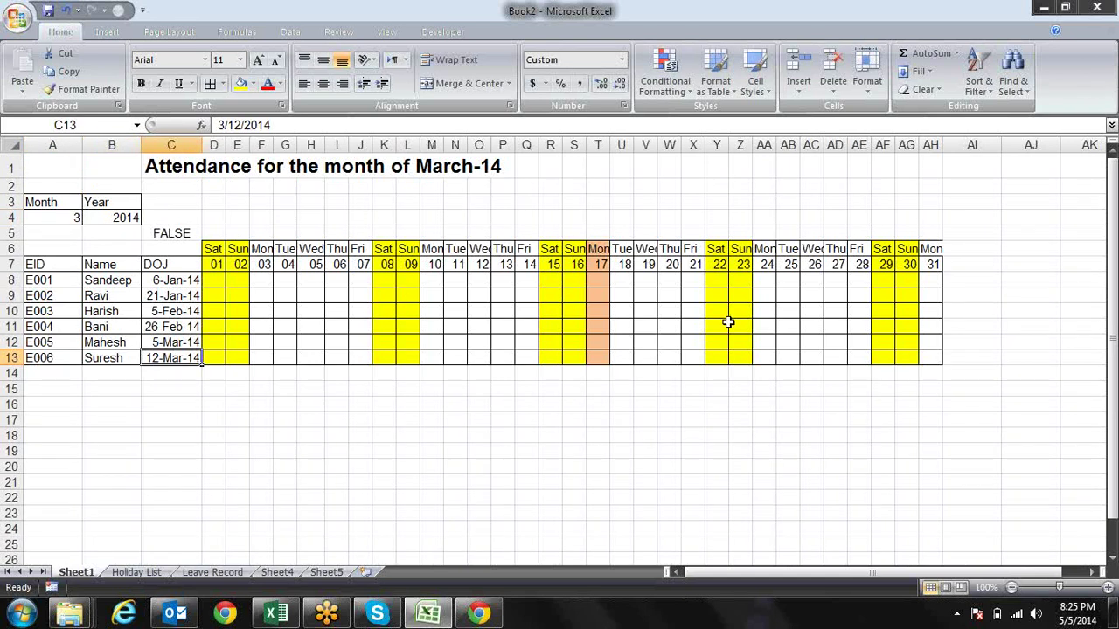
pyautogui.click(663, 327)
pyautogui.click(131, 573)
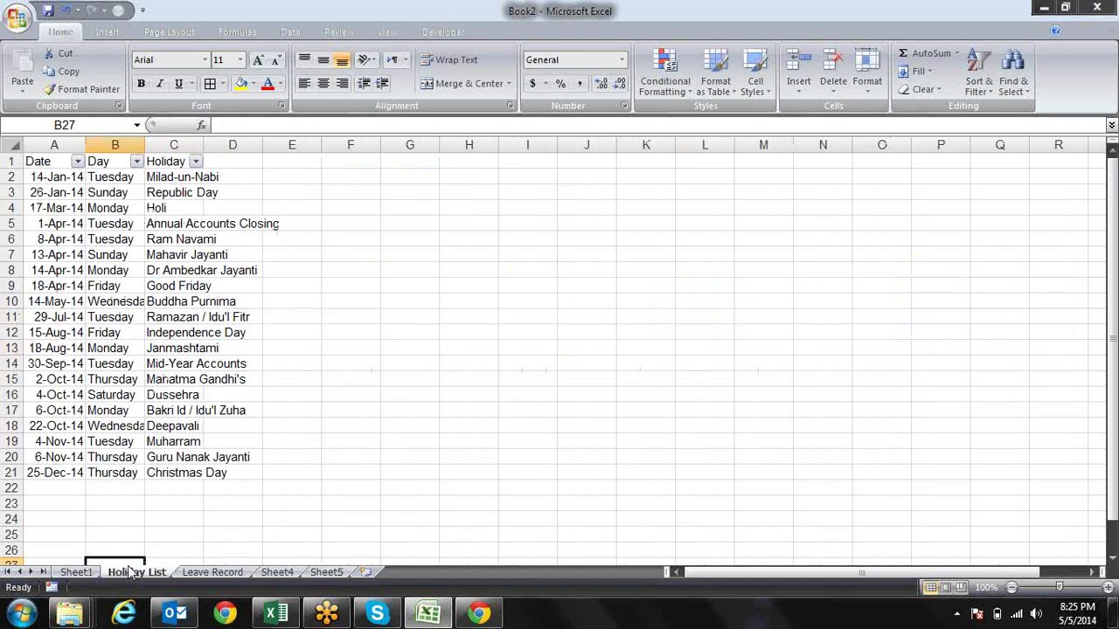
pyautogui.click(214, 573)
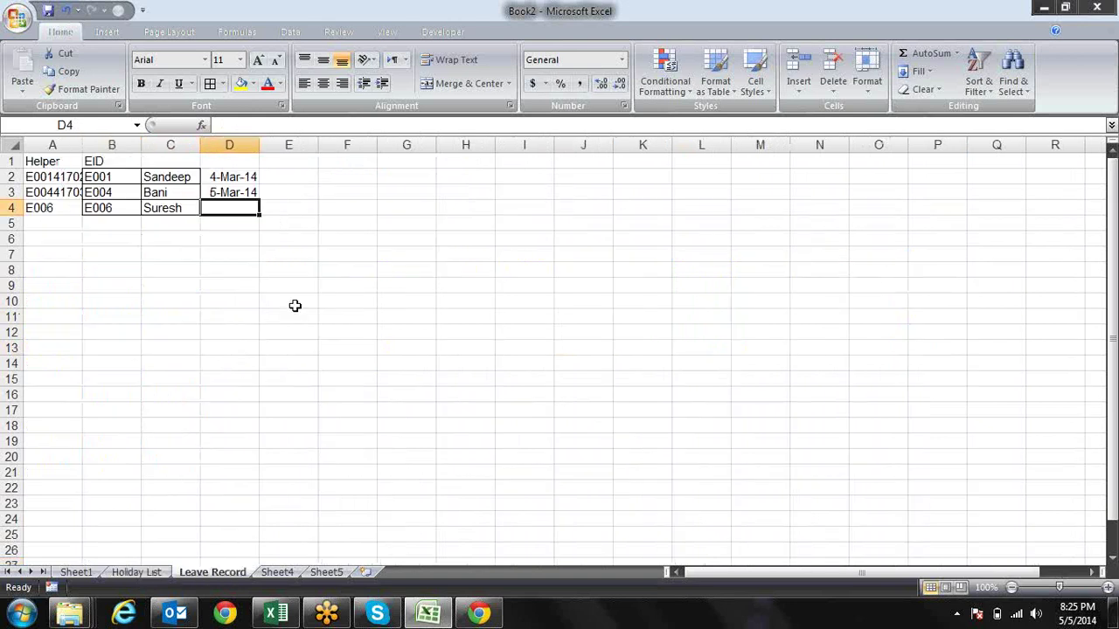
pyautogui.write('20-mar')
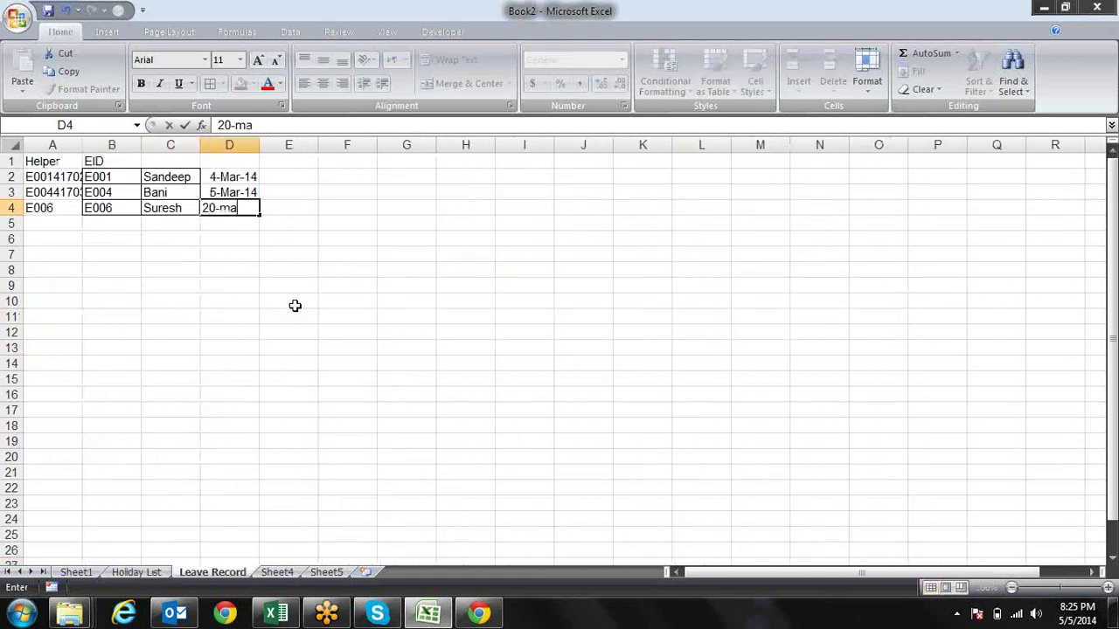
pyautogui.write('-14')
pyautogui.press('Return')
# Step: Add headings Leave in D1 and Name in C1, and widen the Helper column A
pyautogui.press('Up')
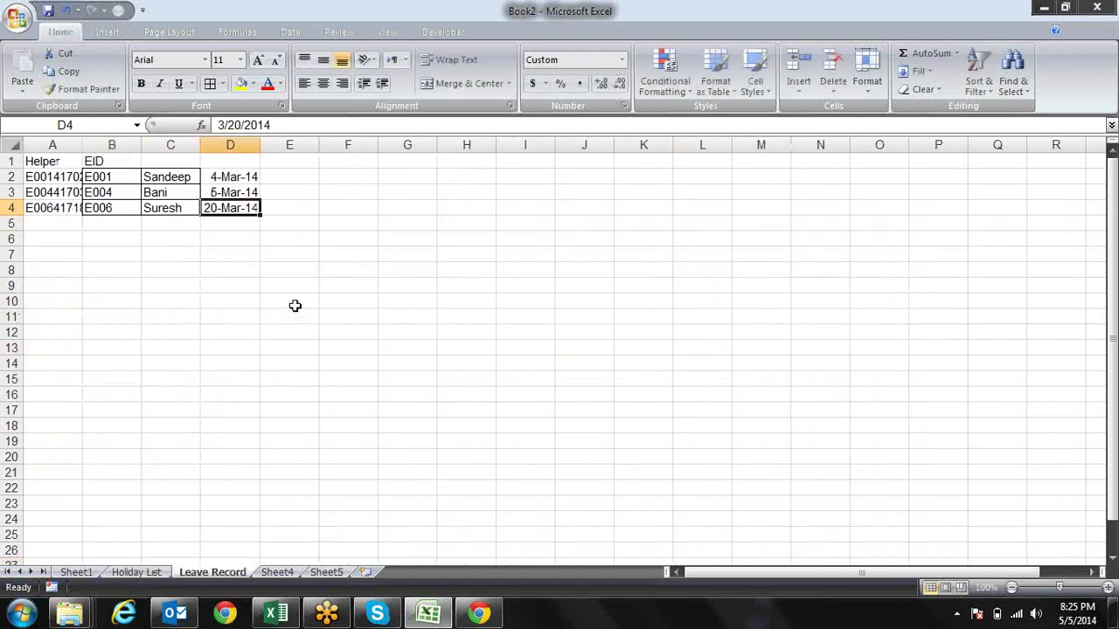
pyautogui.press('Up')
pyautogui.press('Up')
pyautogui.press('Up')
pyautogui.write('L')
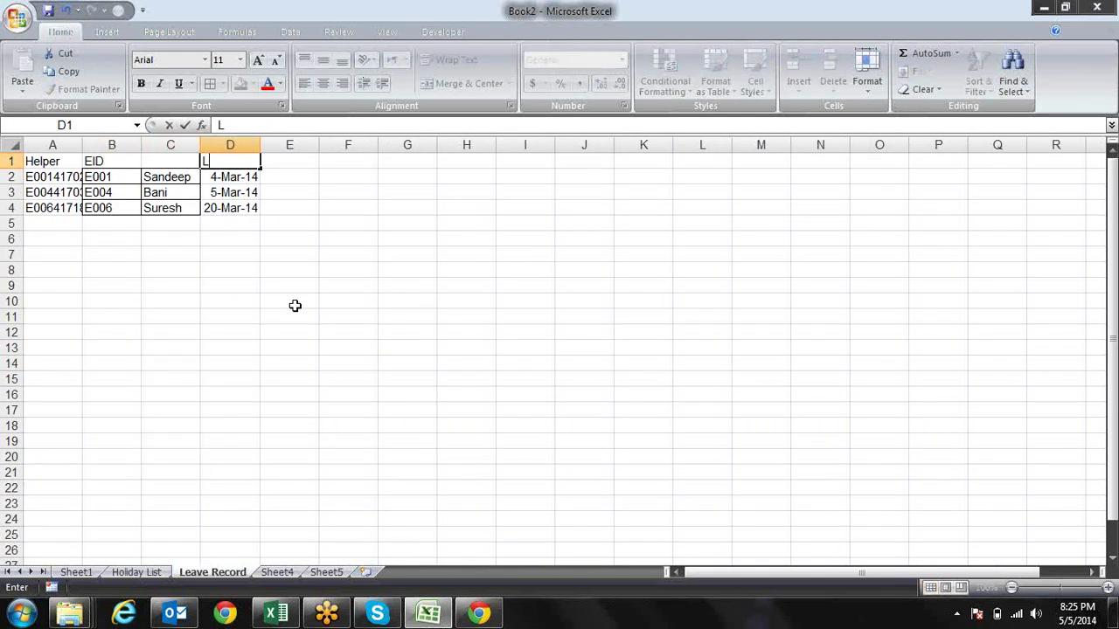
pyautogui.write('eav')
pyautogui.write('e')
pyautogui.press('Return')
pyautogui.press('Up')
pyautogui.press('Left')
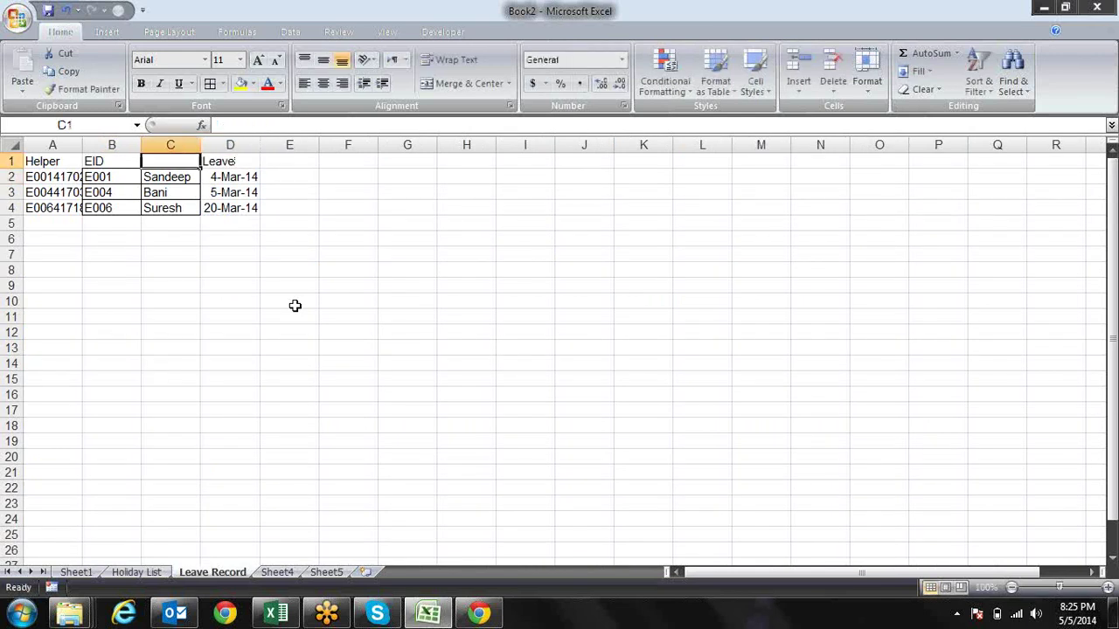
pyautogui.write('Name')
pyautogui.press('Return')
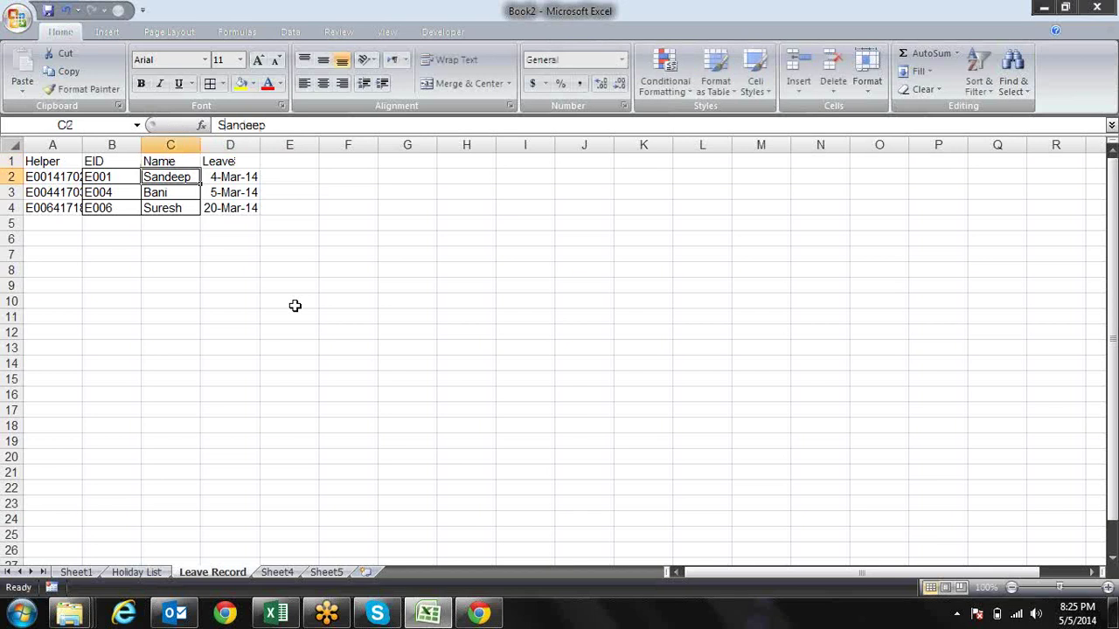
pyautogui.press('Up')
pyautogui.moveTo(81, 153); pyautogui.dragTo(148, 145)
pyautogui.click(104, 177)
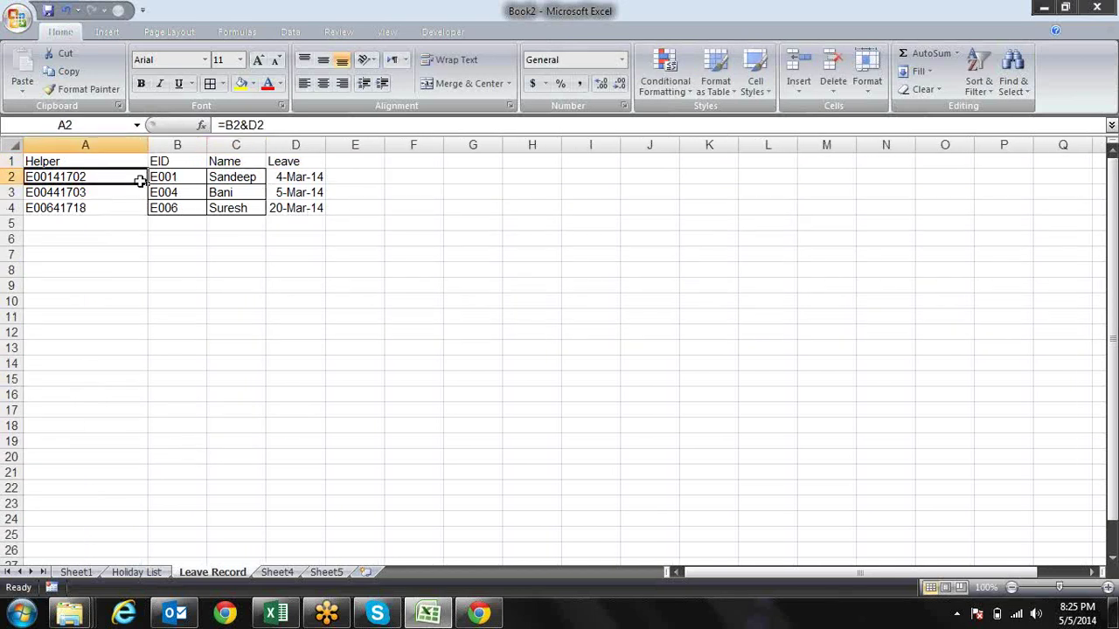
# Step: Paste D2's date as a value into F2 to reveal serial 41702, then clear it
pyautogui.click(288, 178)
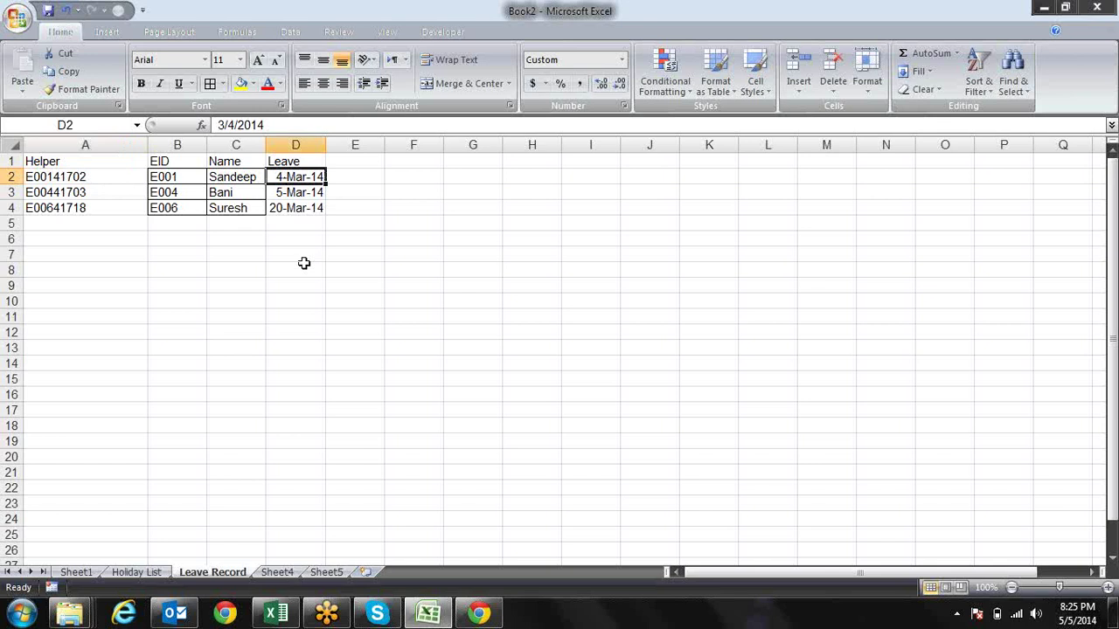
pyautogui.hotkey('ctrl', 'c')
pyautogui.hotkey('ctrl', 'Right')
pyautogui.hotkey('ctrl', 'Left')
pyautogui.press('Left')
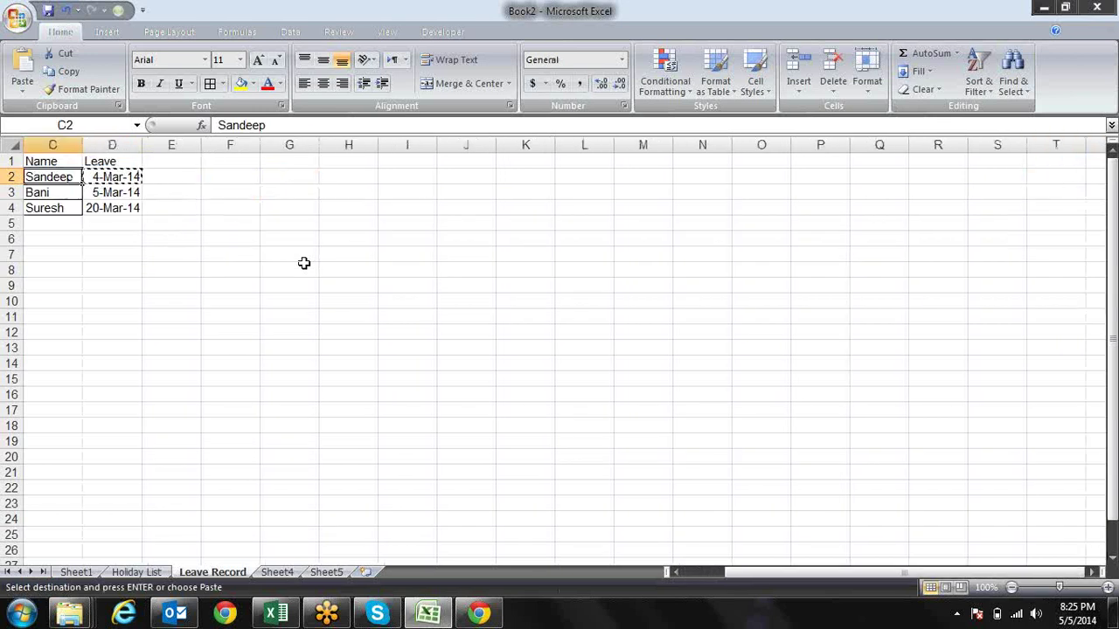
pyautogui.press('Left')
pyautogui.press('Left')
pyautogui.press('Right')
pyautogui.press('Right')
pyautogui.press('Right')
pyautogui.press('Right')
pyautogui.press('Right')
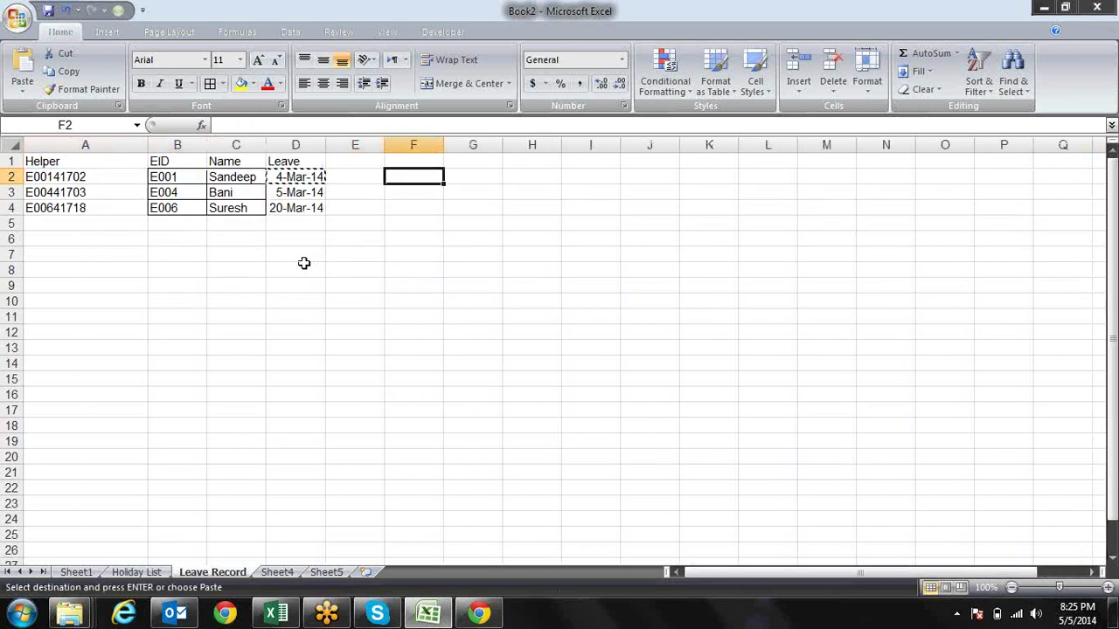
pyautogui.hotkey('alt', 'e')
pyautogui.press('s')
pyautogui.press('v')
pyautogui.press('Return')
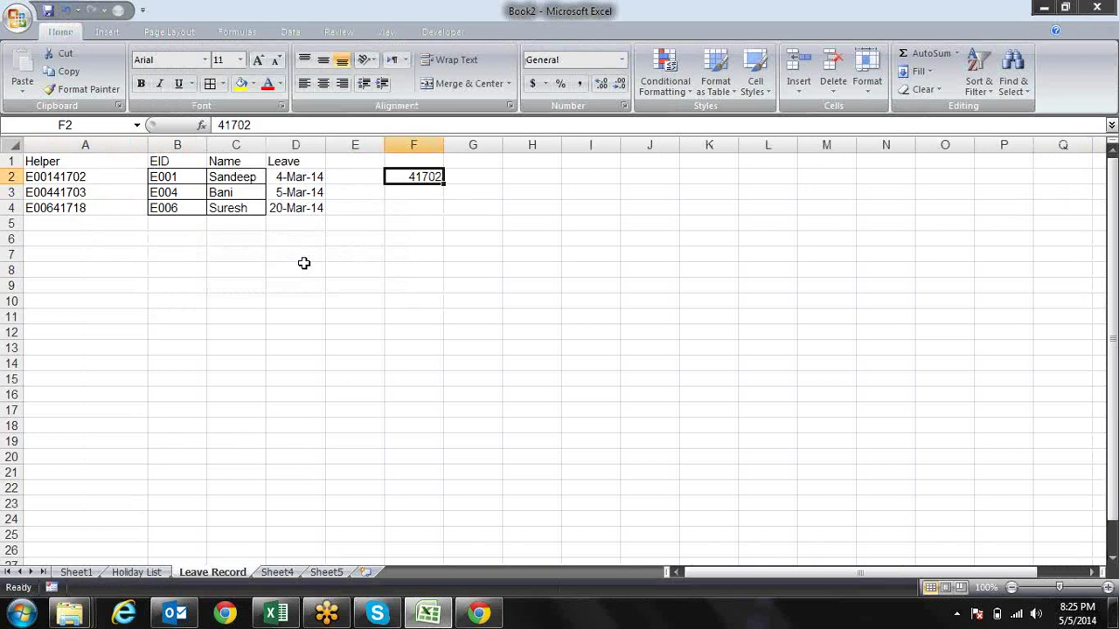
pyautogui.press('Delete')
pyautogui.press('Left')
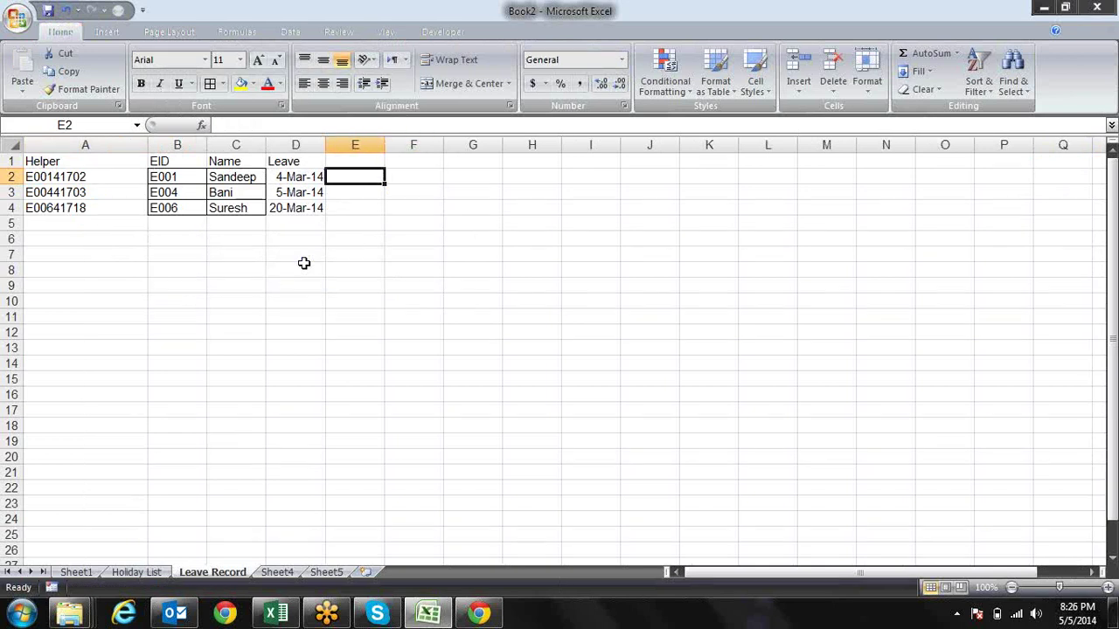
pyautogui.press('Left')
pyautogui.press('Left')
pyautogui.press('Left')
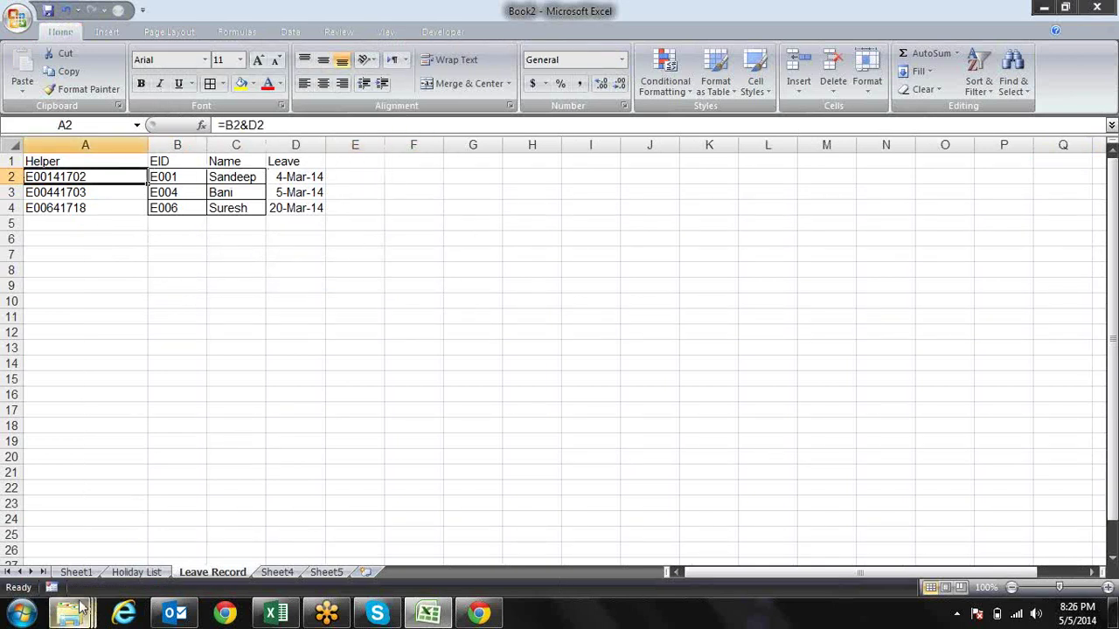
# Step: Start a VLOOKUP in C15 below the grid, then cancel it
pyautogui.click(84, 575)
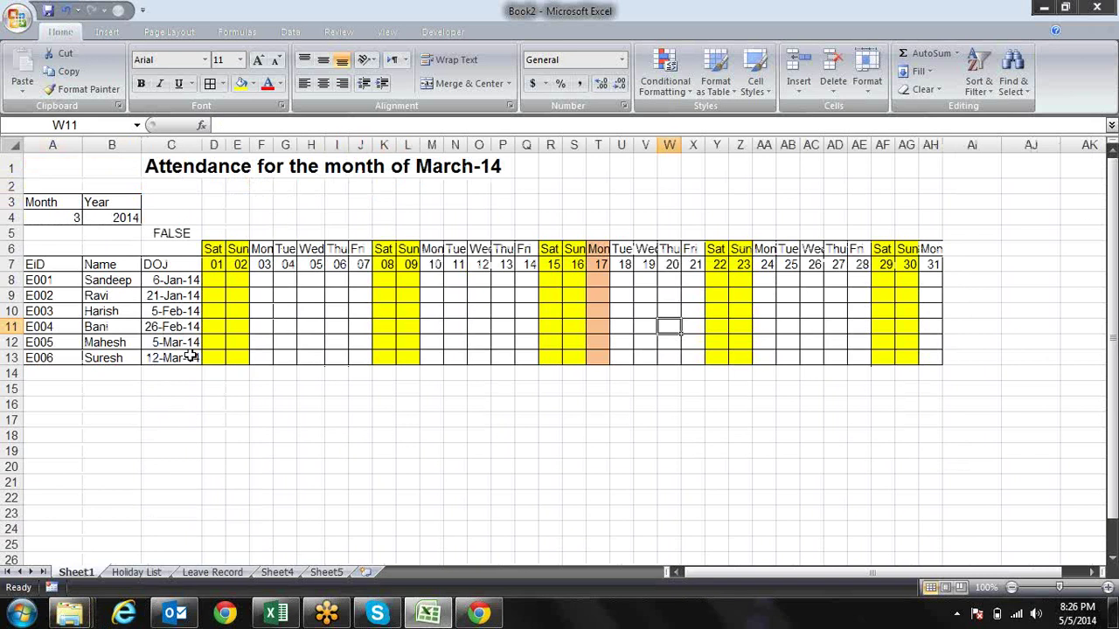
pyautogui.click(150, 383)
pyautogui.write('=')
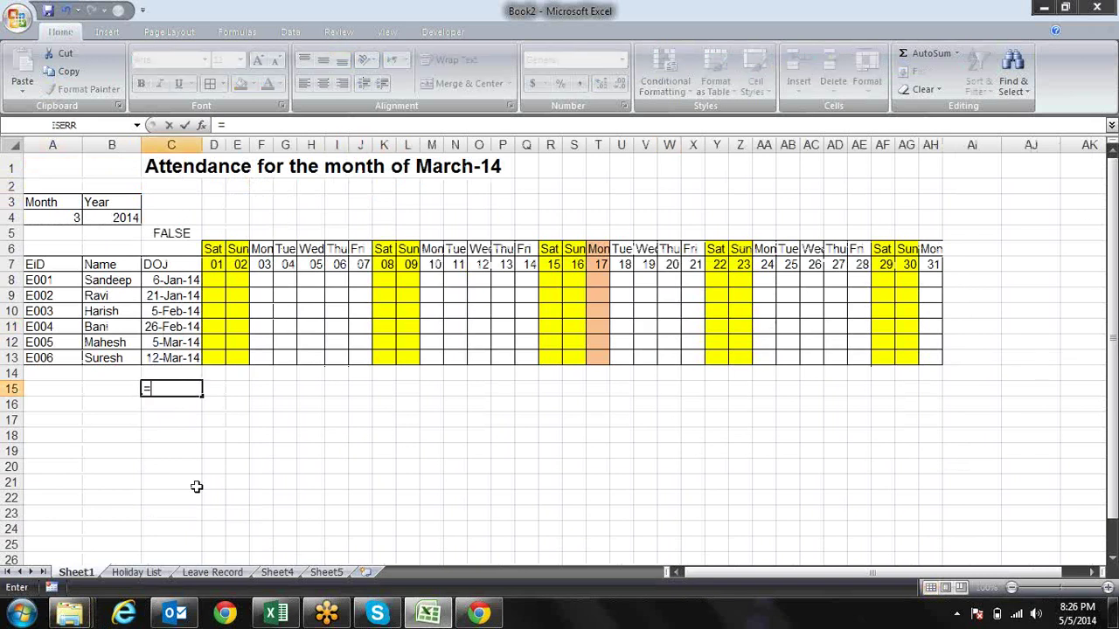
pyautogui.write('vl')
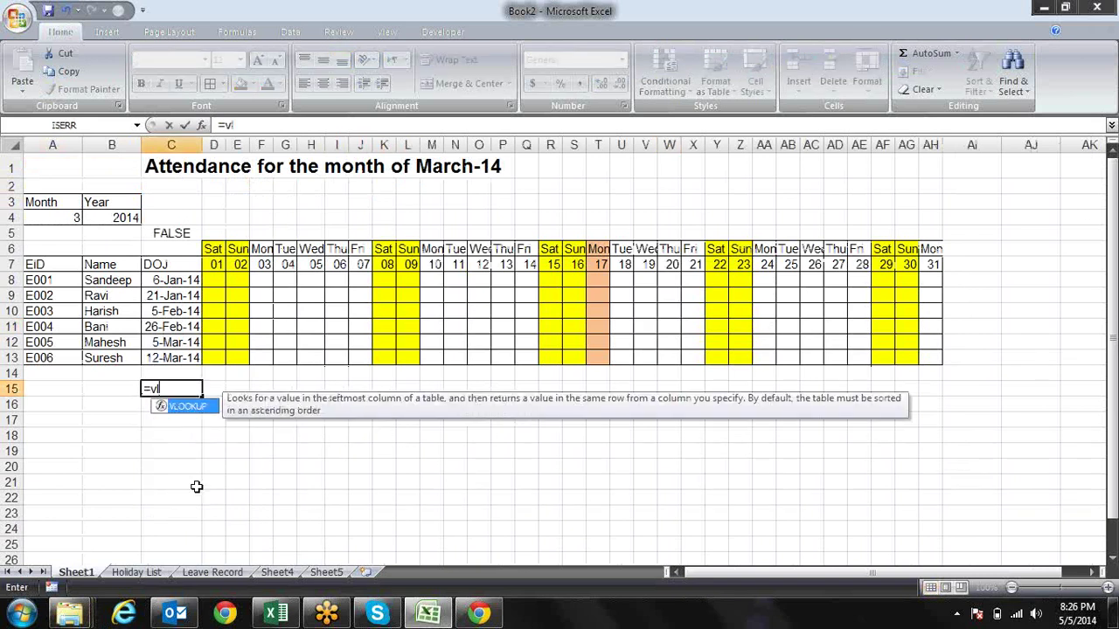
pyautogui.press('Escape')
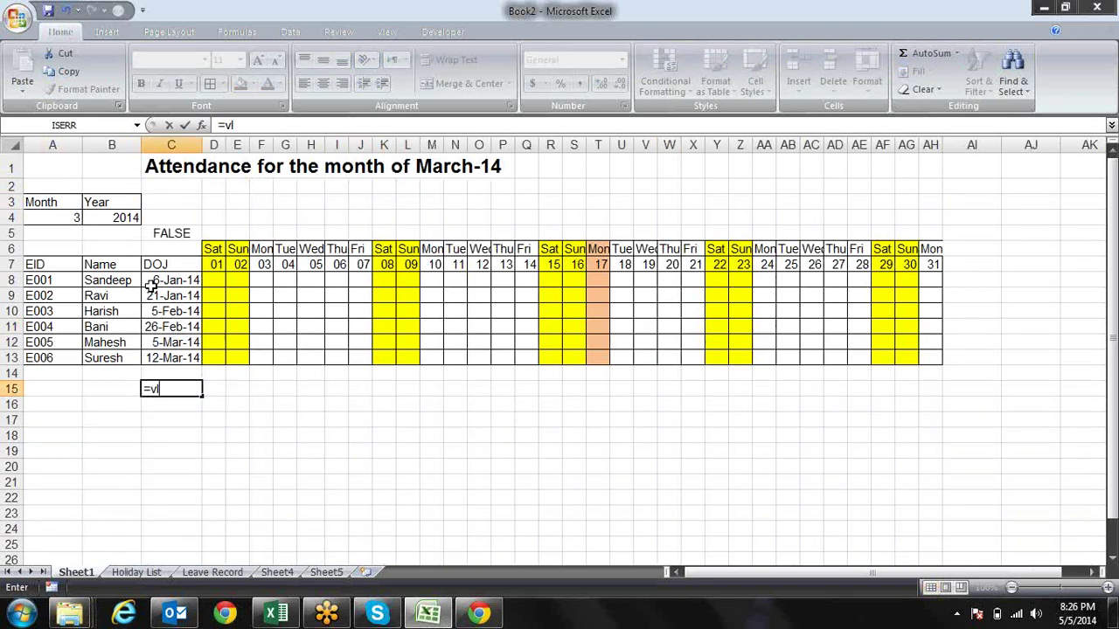
pyautogui.press('Escape')
# Step: Enter =VLOOKUP(A8&D7,'Leave Record'!A:D,4,0) in D8
pyautogui.click(219, 279)
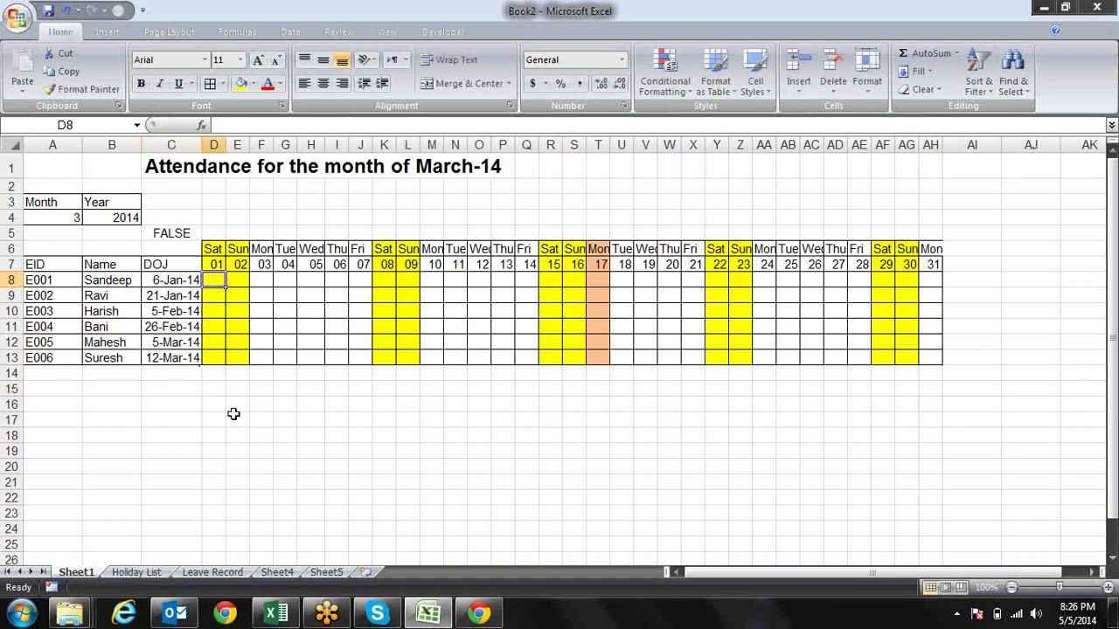
pyautogui.write('=')
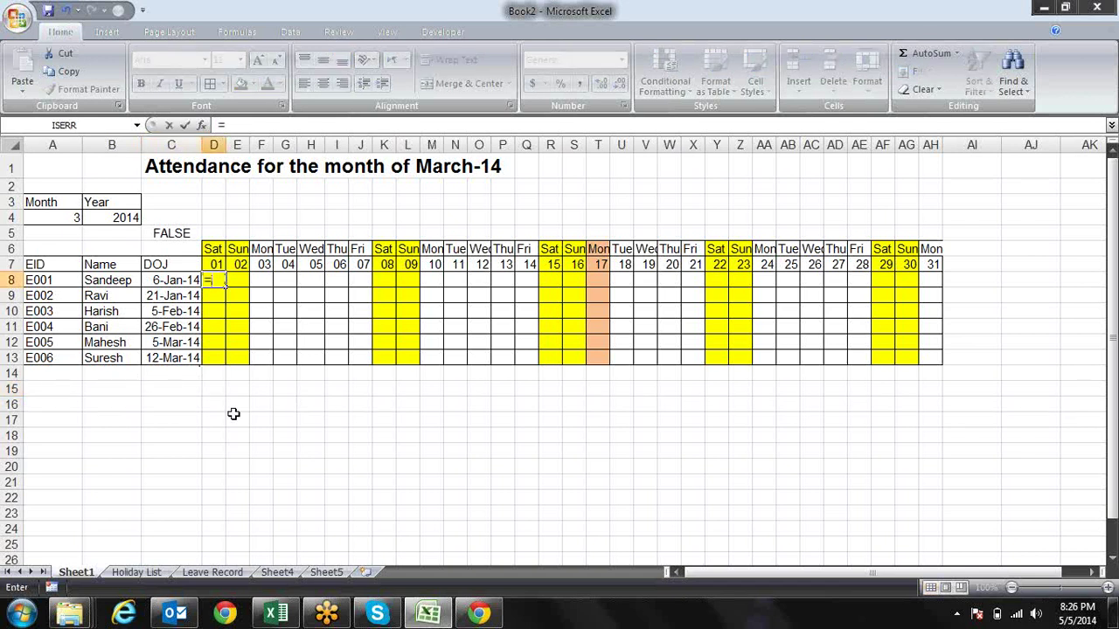
pyautogui.write('vl')
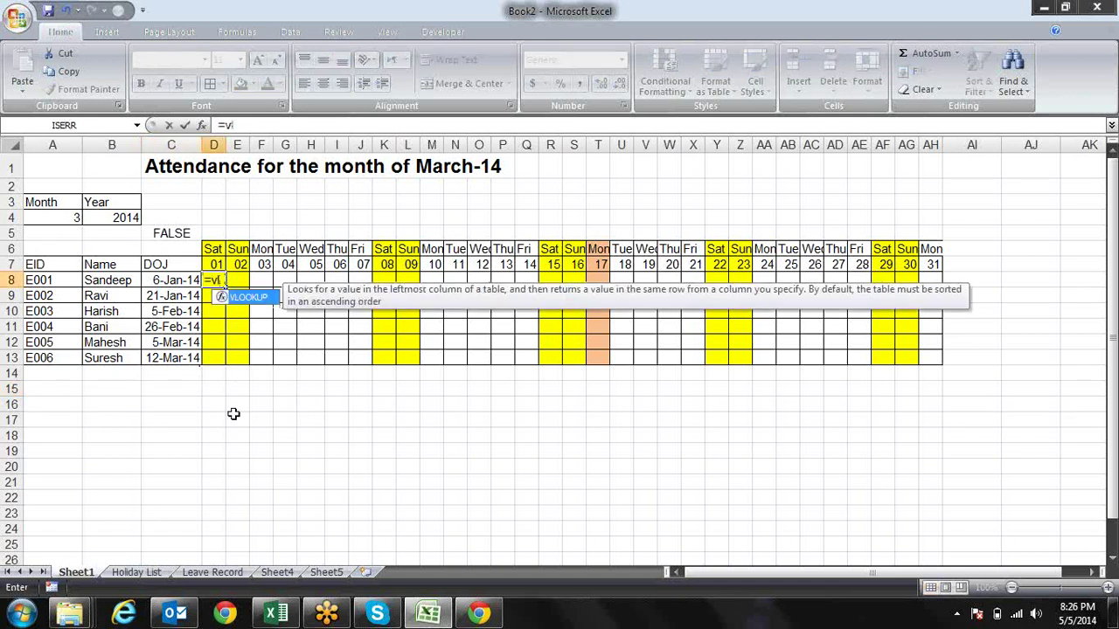
pyautogui.press('Tab')
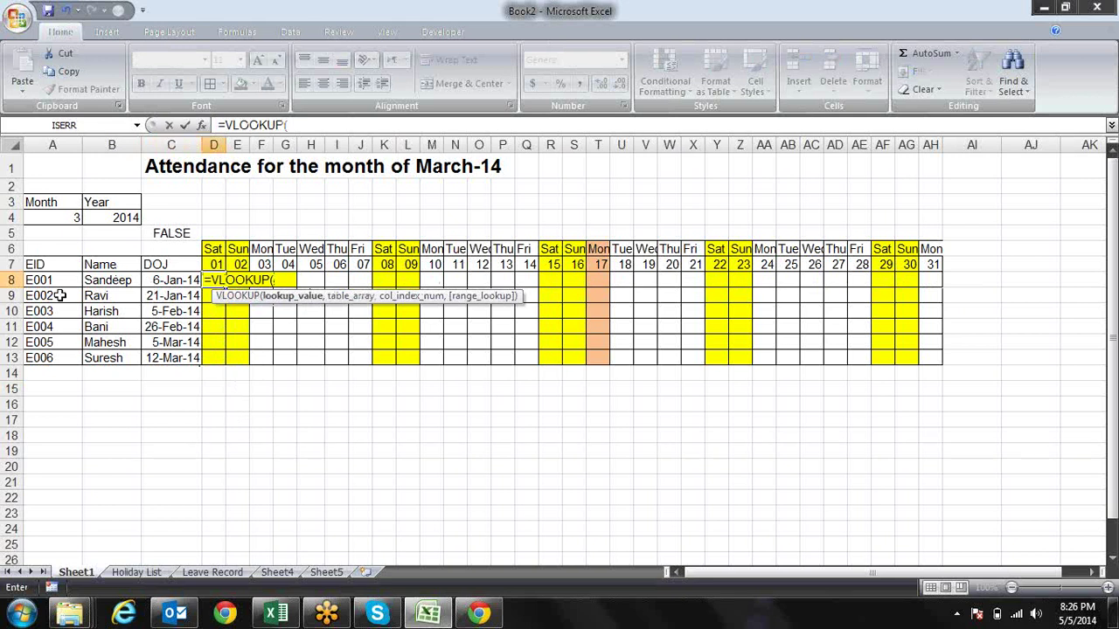
pyautogui.click(64, 281)
pyautogui.write('&')
pyautogui.click(216, 264)
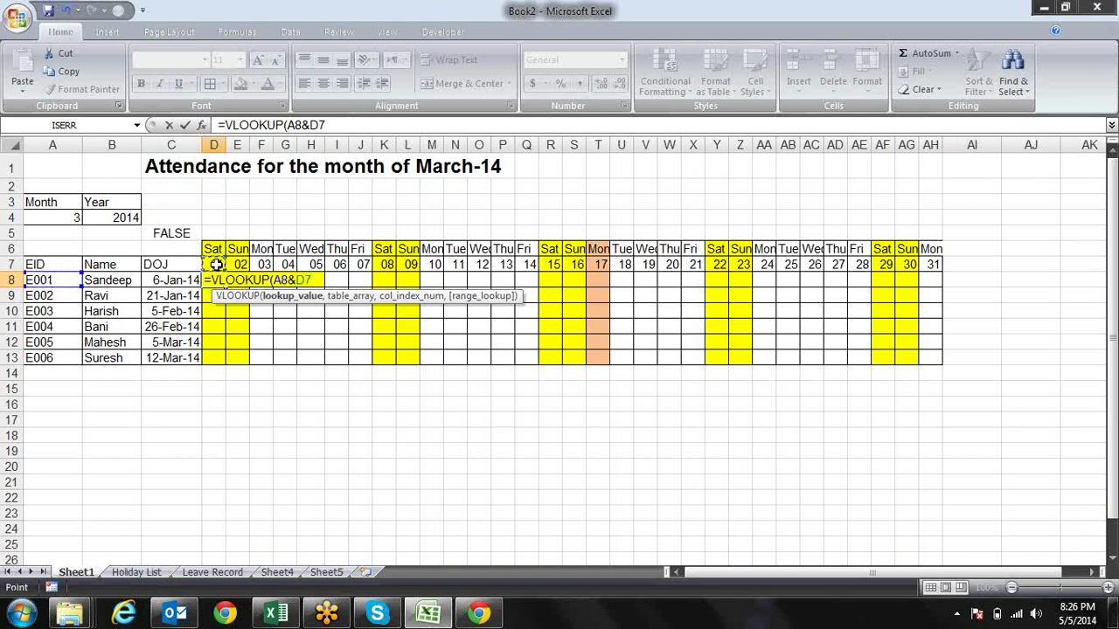
pyautogui.write(',')
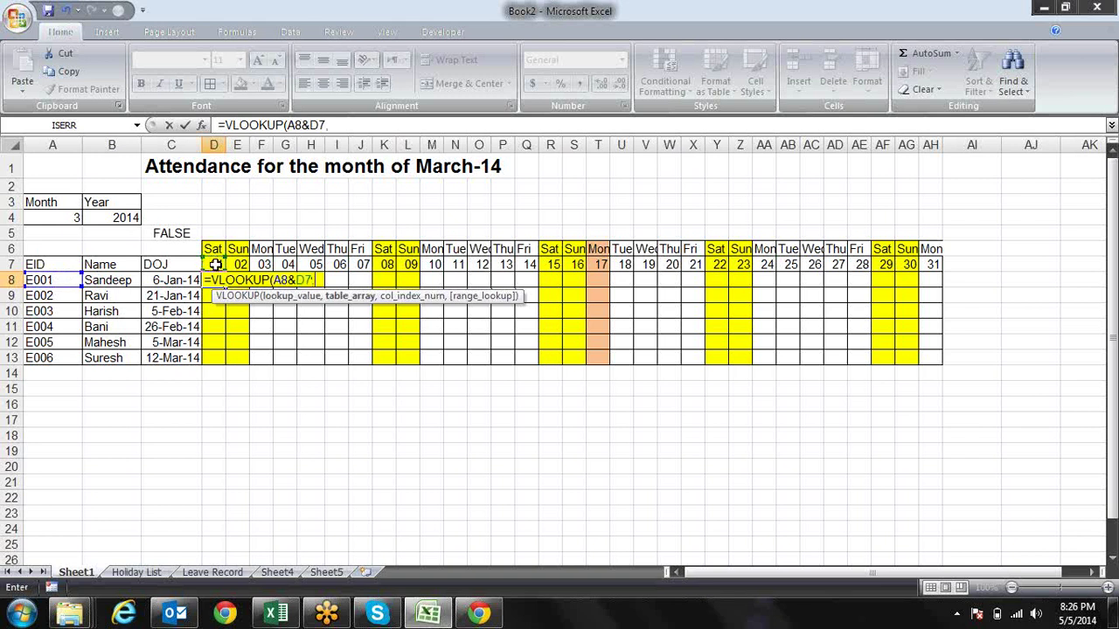
pyautogui.click(212, 572)
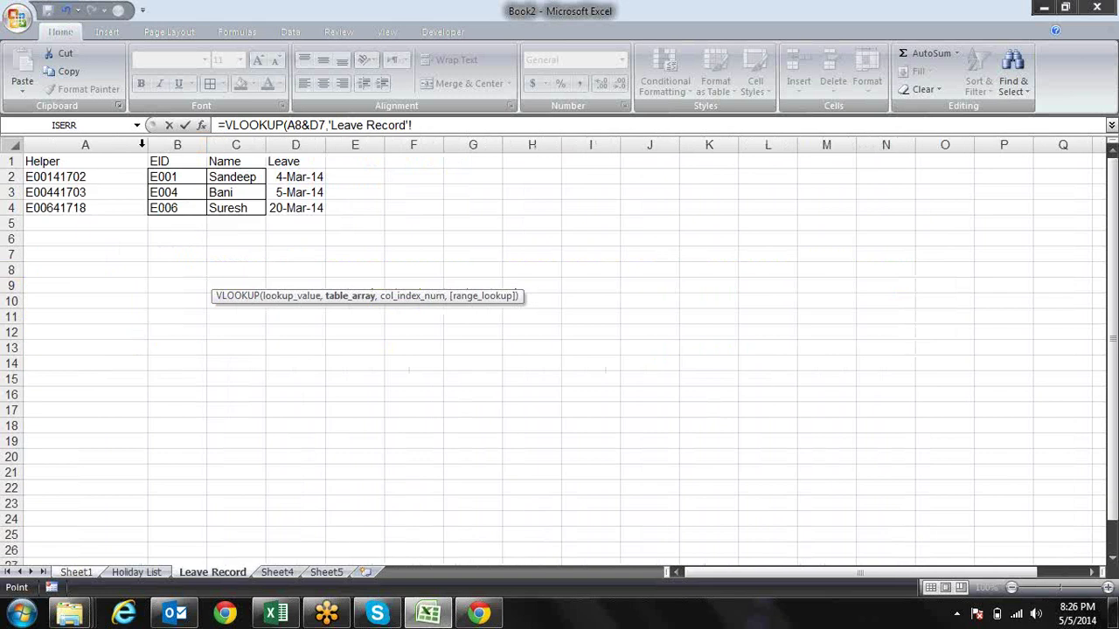
pyautogui.moveTo(88, 144); pyautogui.dragTo(282, 144)
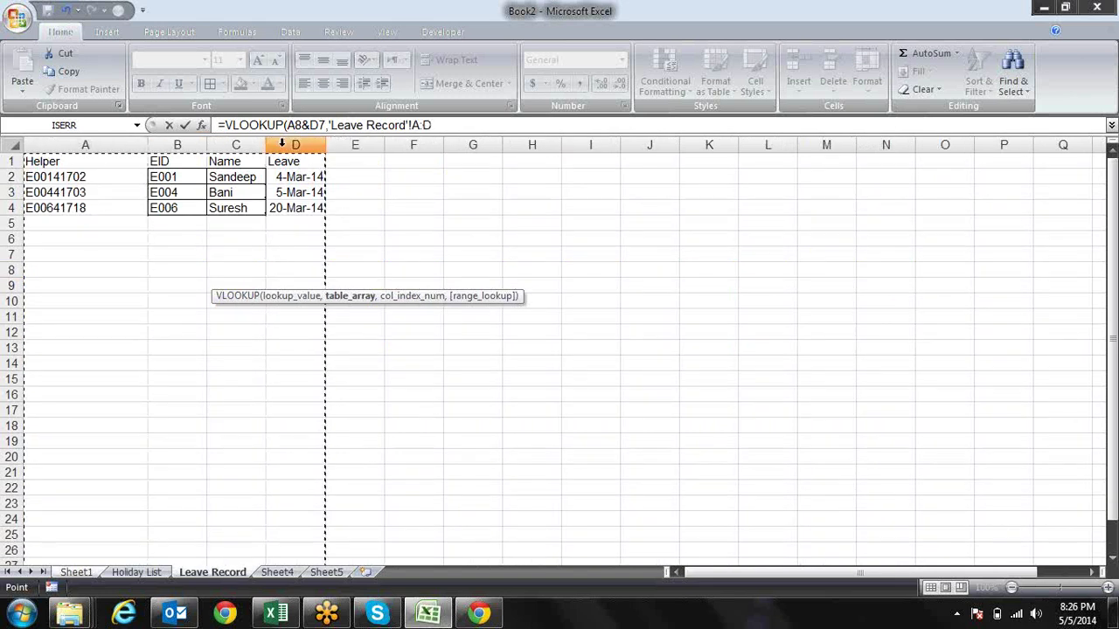
pyautogui.write(',')
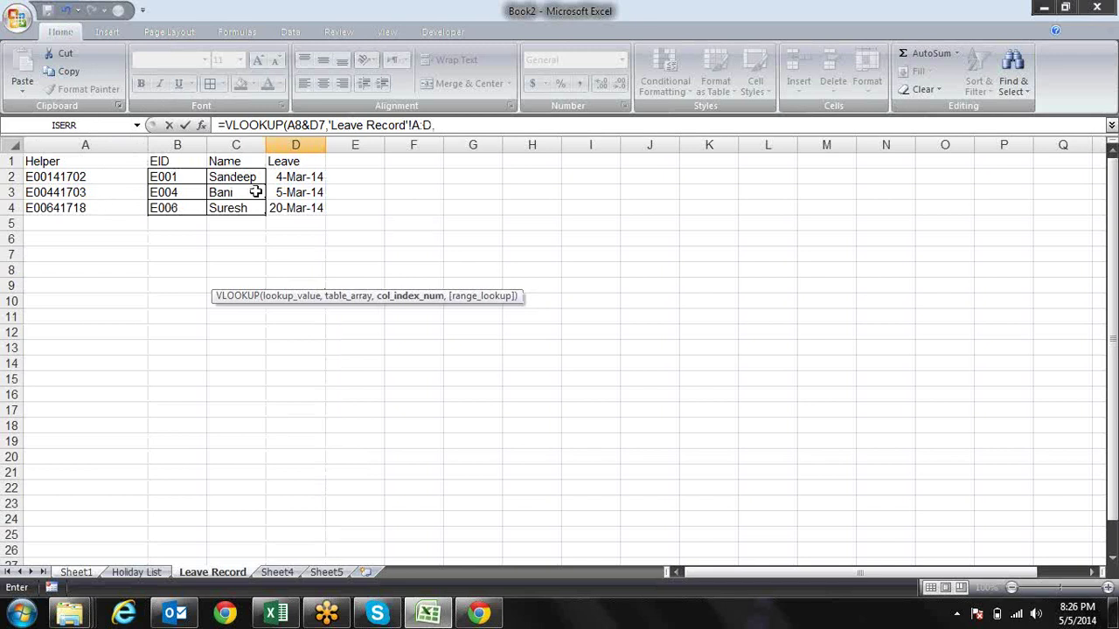
pyautogui.write('4,')
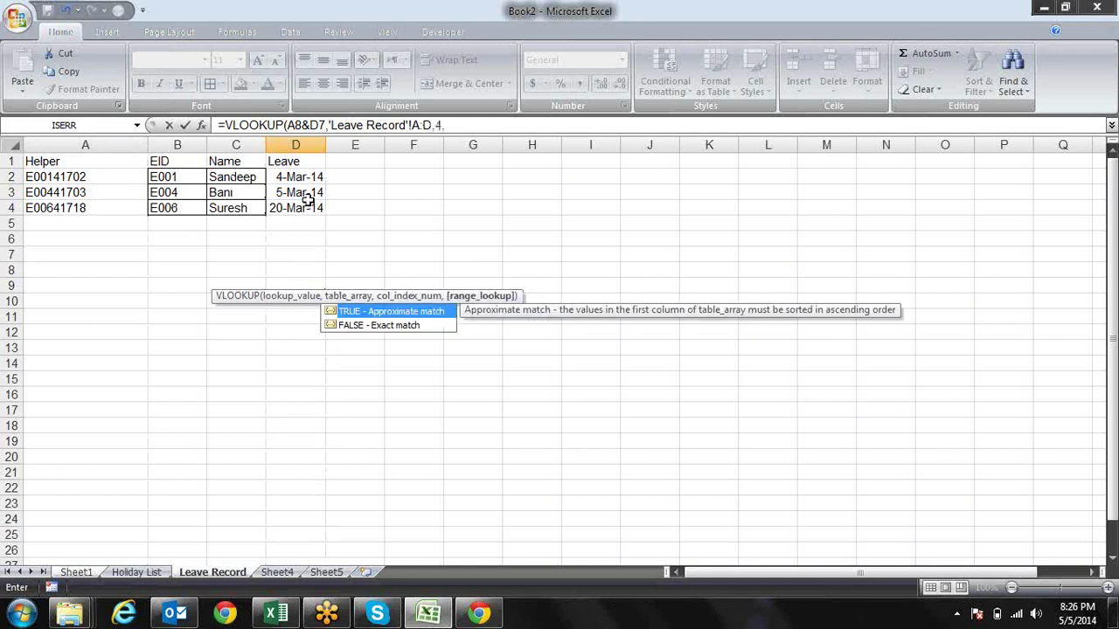
pyautogui.write('0')
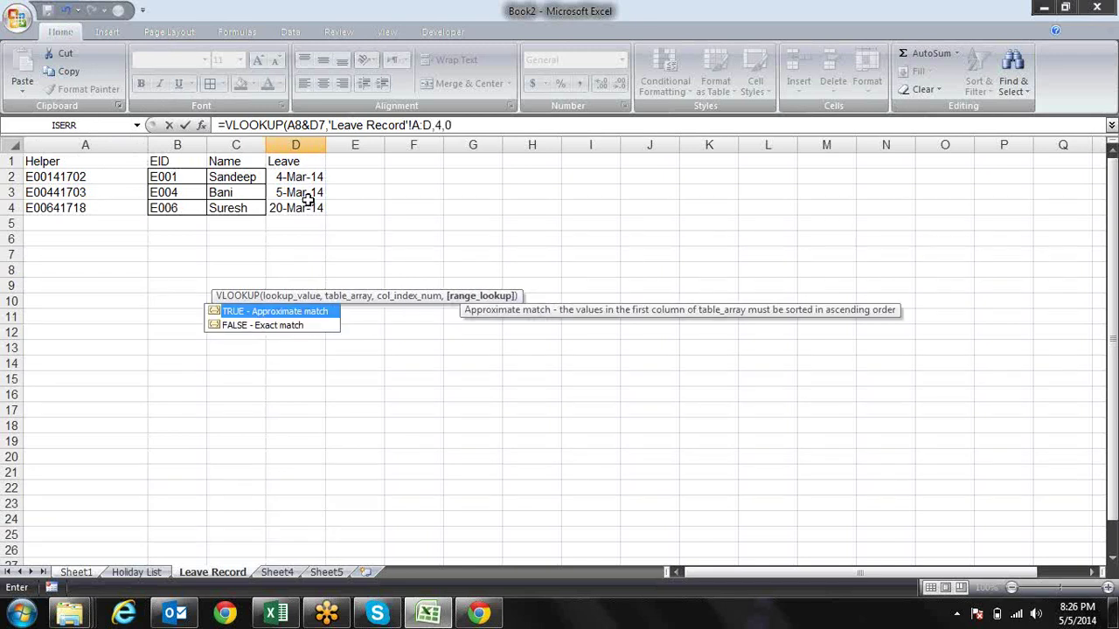
pyautogui.write(')')
pyautogui.press('Return')
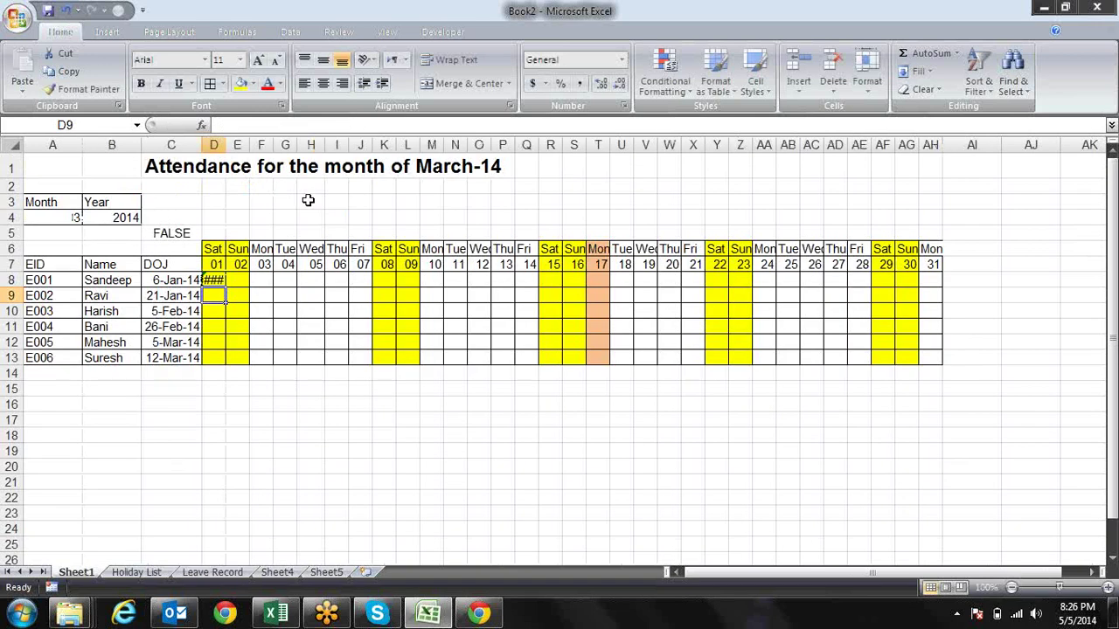
# Step: Append the comparison =A8&D7 to the end of D8's VLOOKUP formula
pyautogui.press('Up')
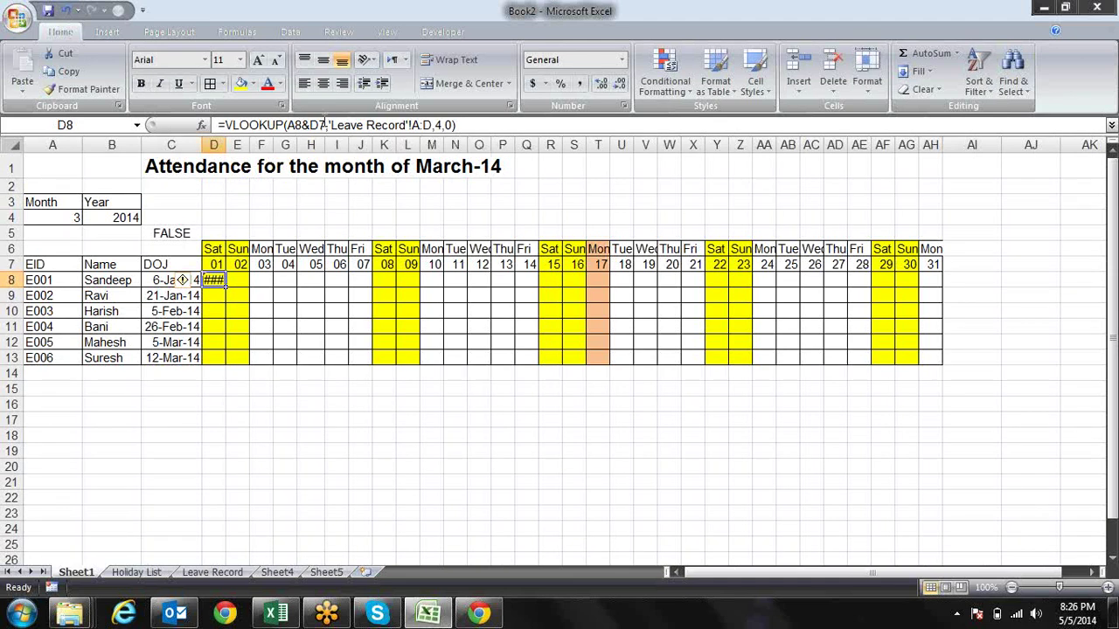
pyautogui.moveTo(325, 125); pyautogui.dragTo(288, 125)
pyautogui.hotkey('ctrl', 'c')
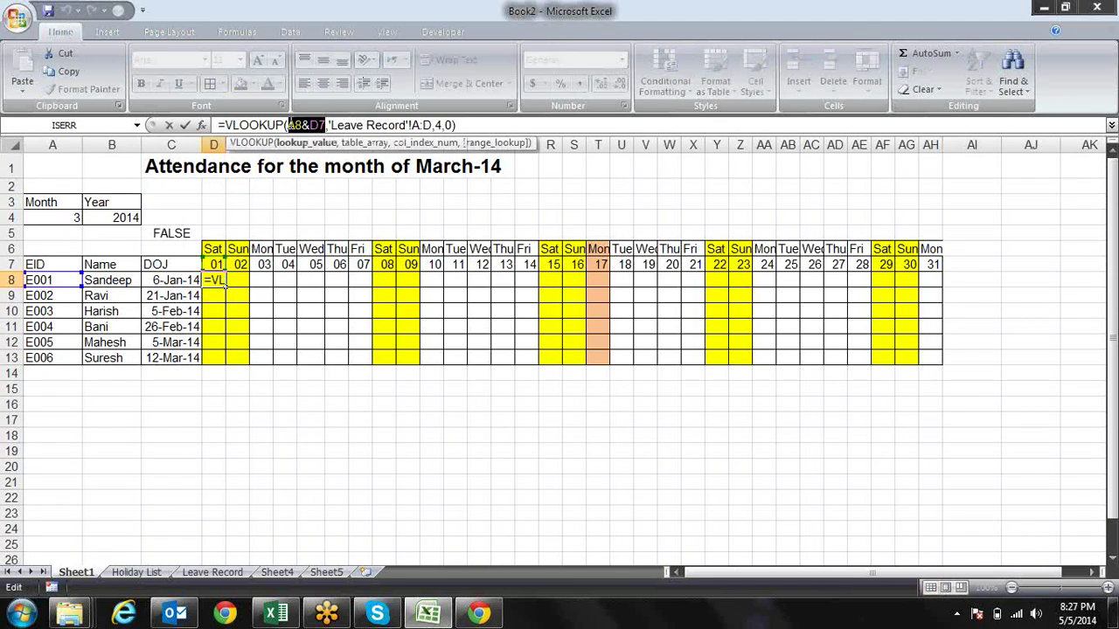
pyautogui.click(506, 125)
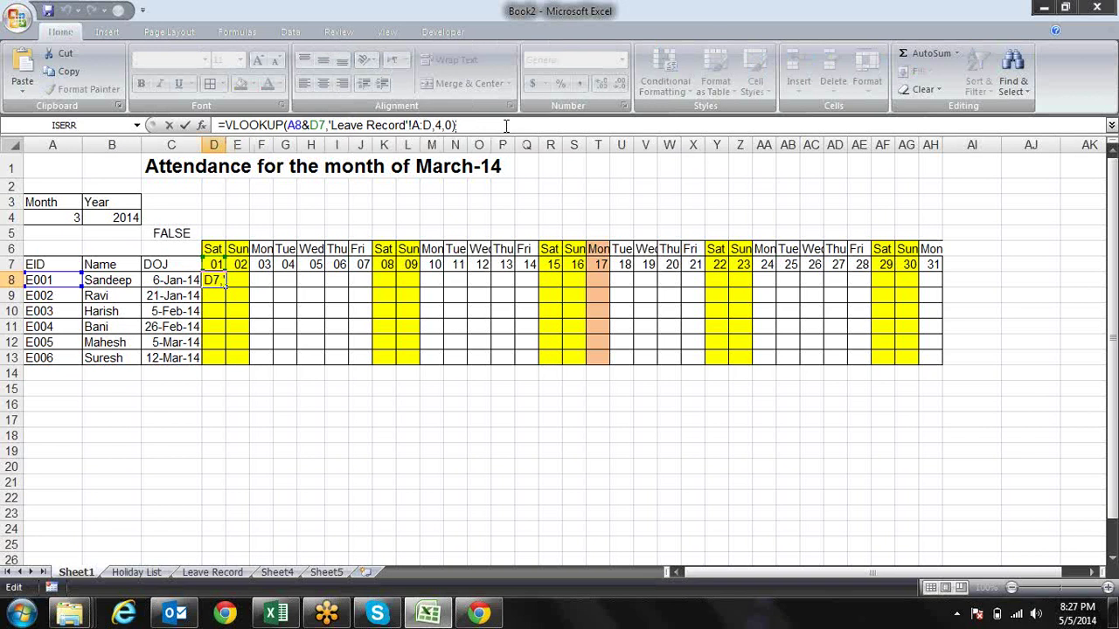
pyautogui.write('=')
pyautogui.hotkey('ctrl', 'v')
pyautogui.press('Return')
# Step: Wrap D8's comparison in IF, returning "L" when true and "P" otherwise
pyautogui.press('Up')
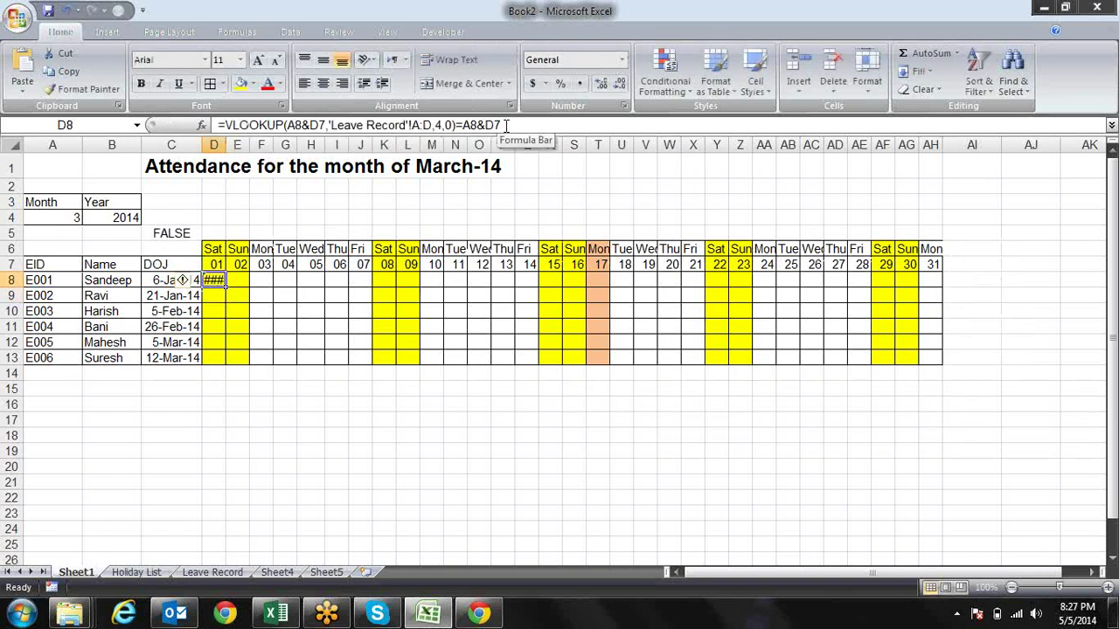
pyautogui.click(225, 125)
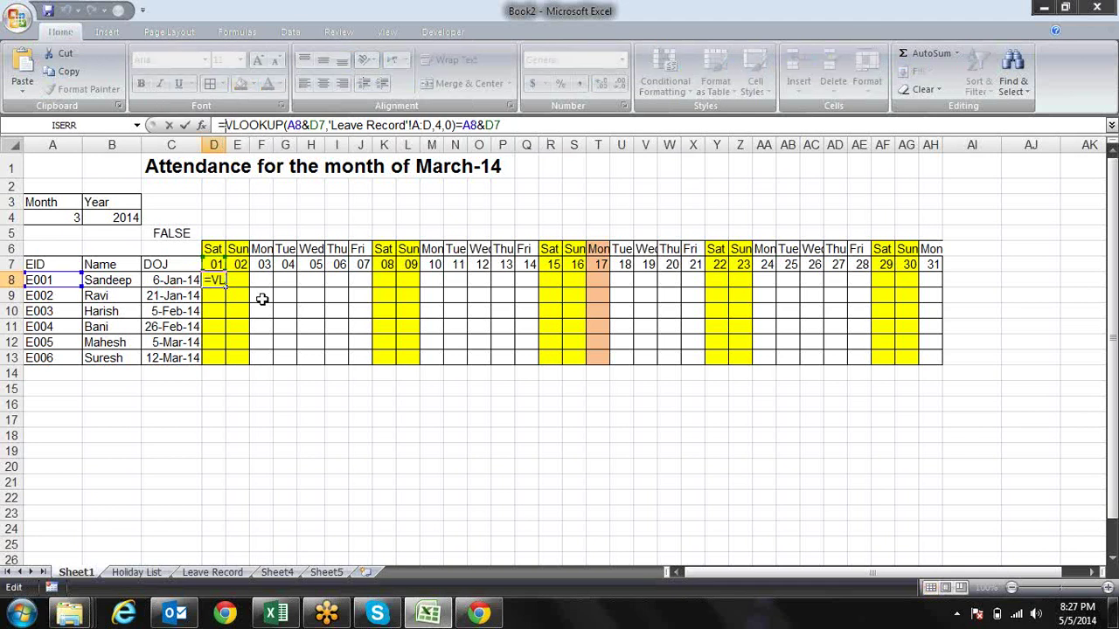
pyautogui.write('if(')
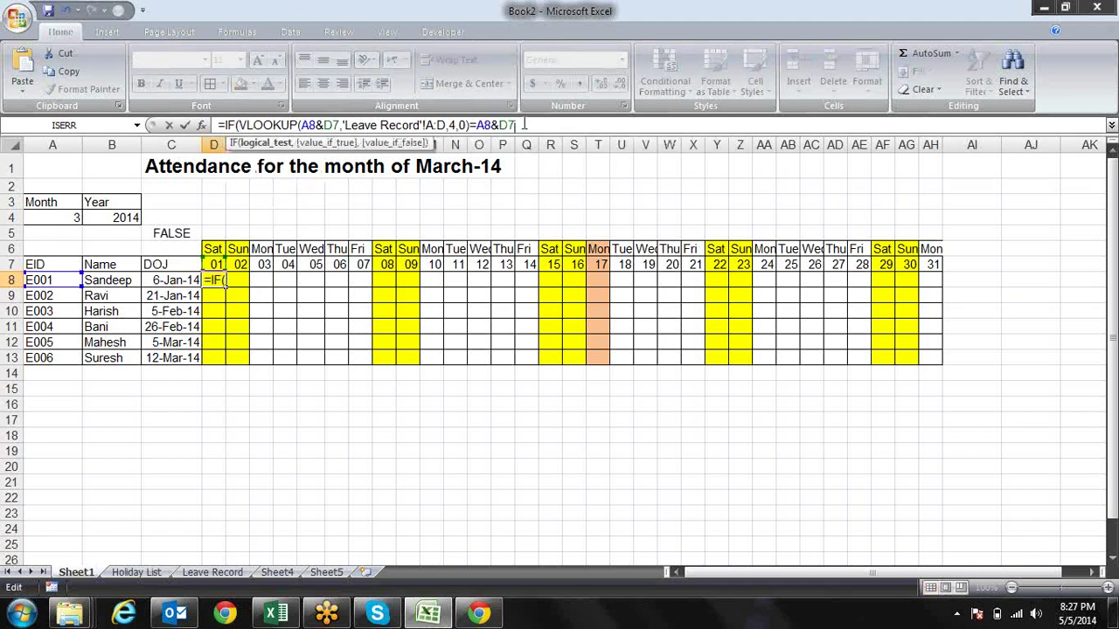
pyautogui.write(',')
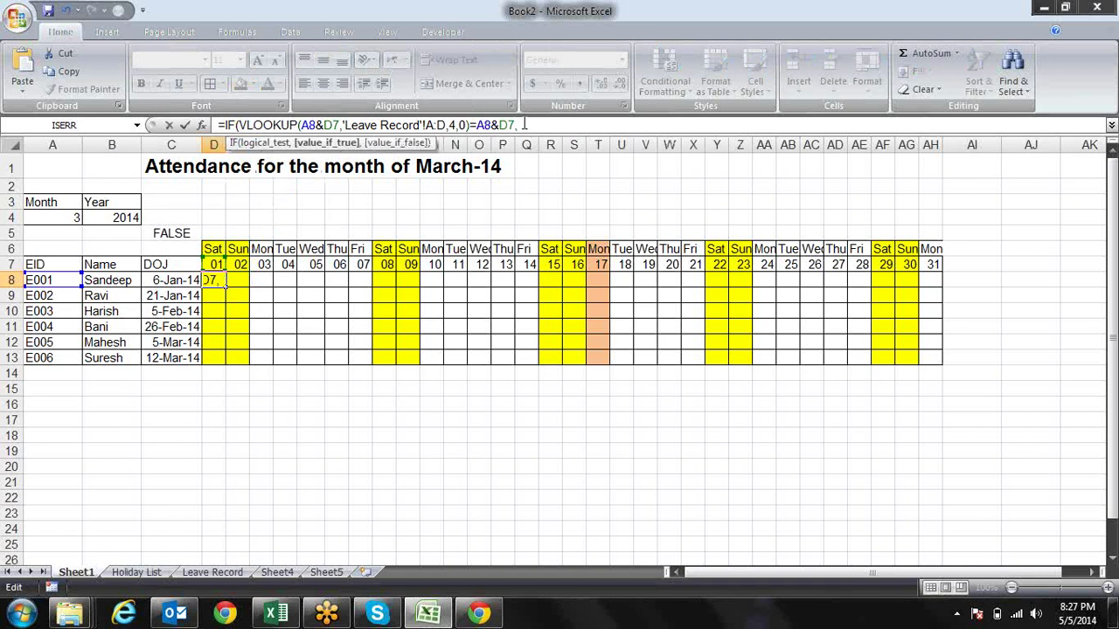
pyautogui.write('L')
pyautogui.write(',')
pyautogui.write('P')
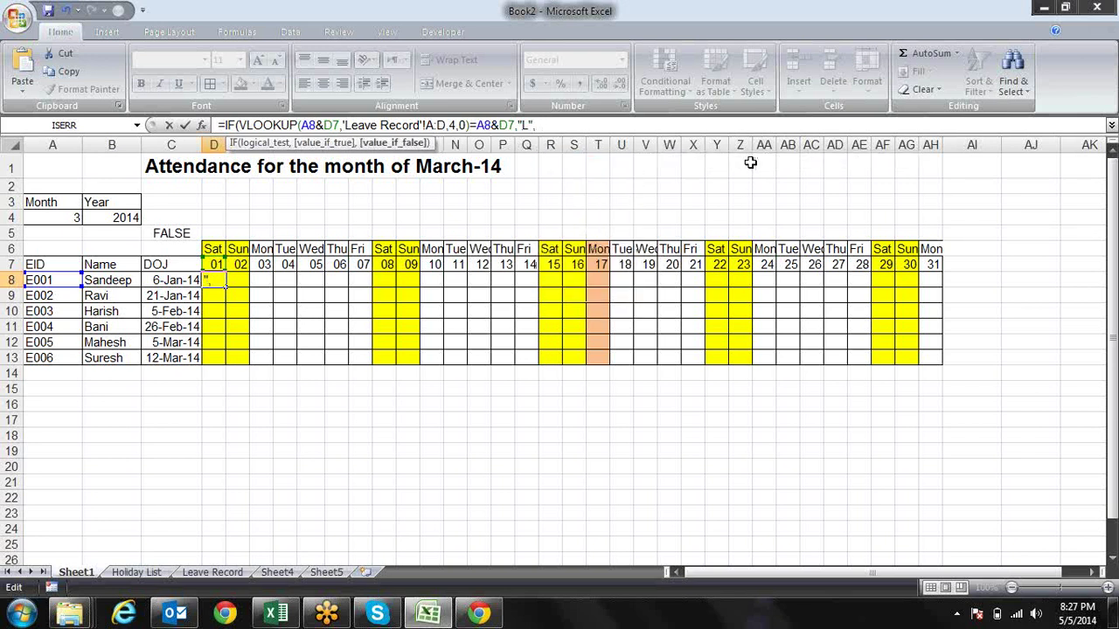
pyautogui.write('"P"')
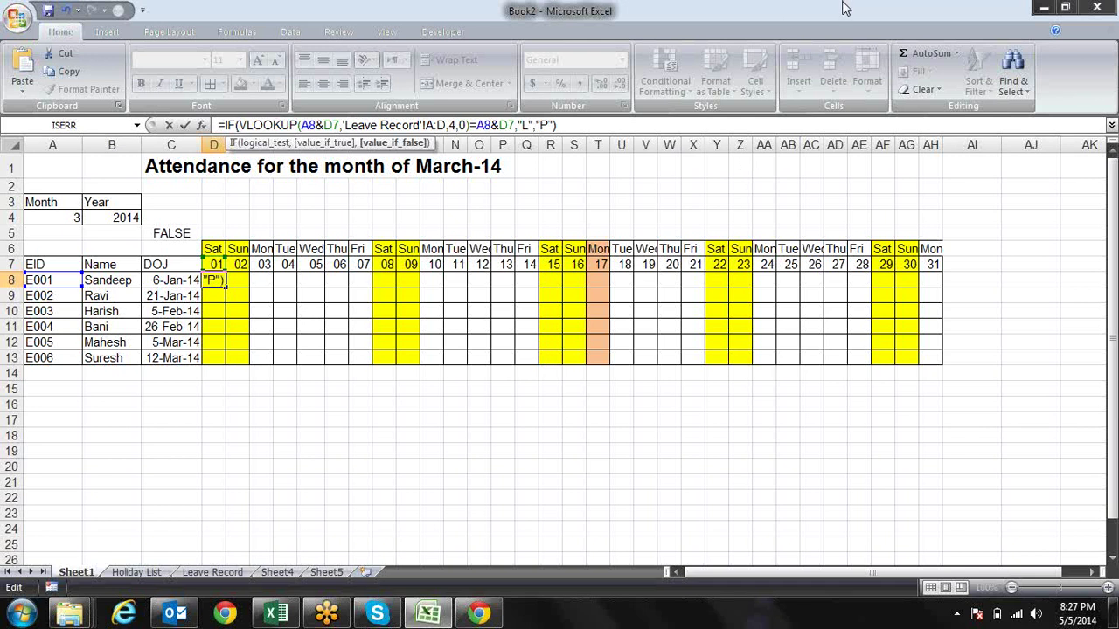
pyautogui.write(')')
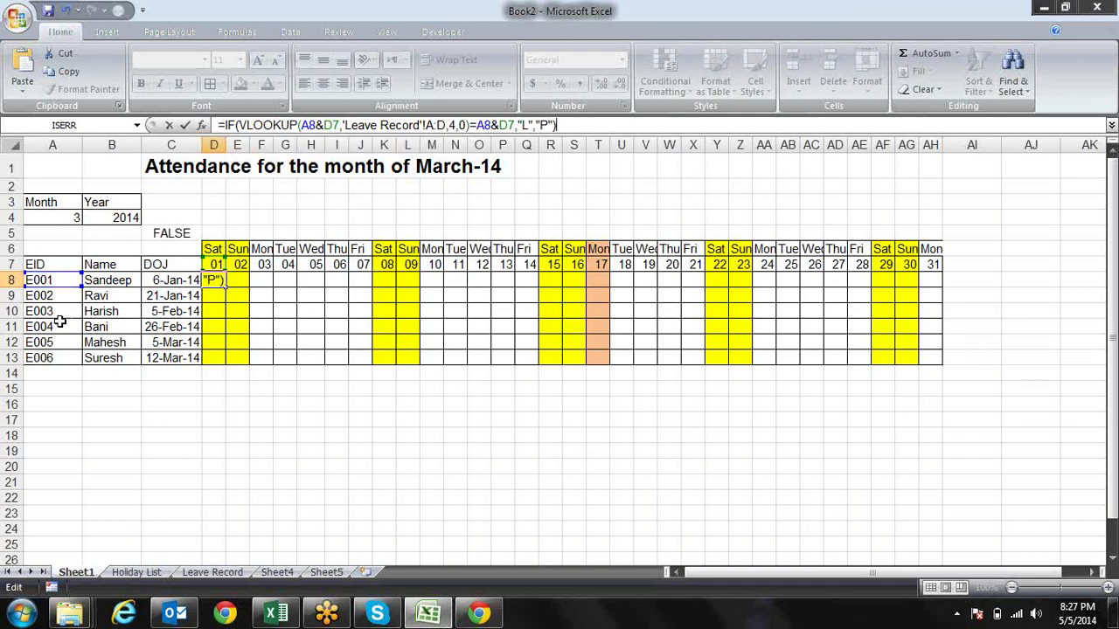
# Step: Anchor the lookup as $A8&D$7 and make the table 'Leave Record'!$A:$D absolute
pyautogui.click(303, 125)
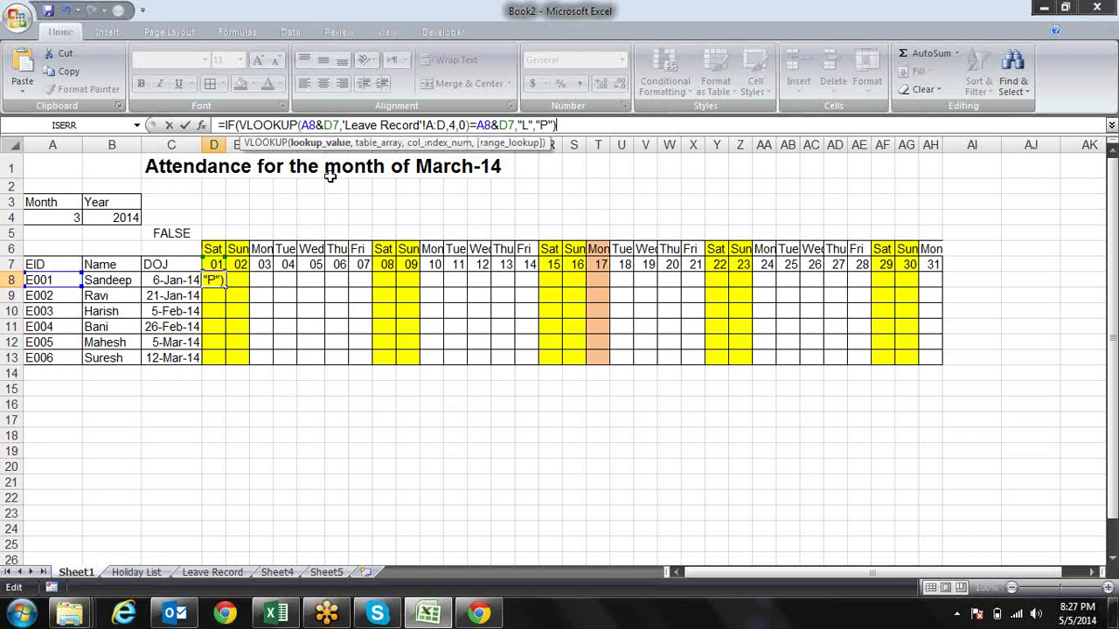
pyautogui.write('$')
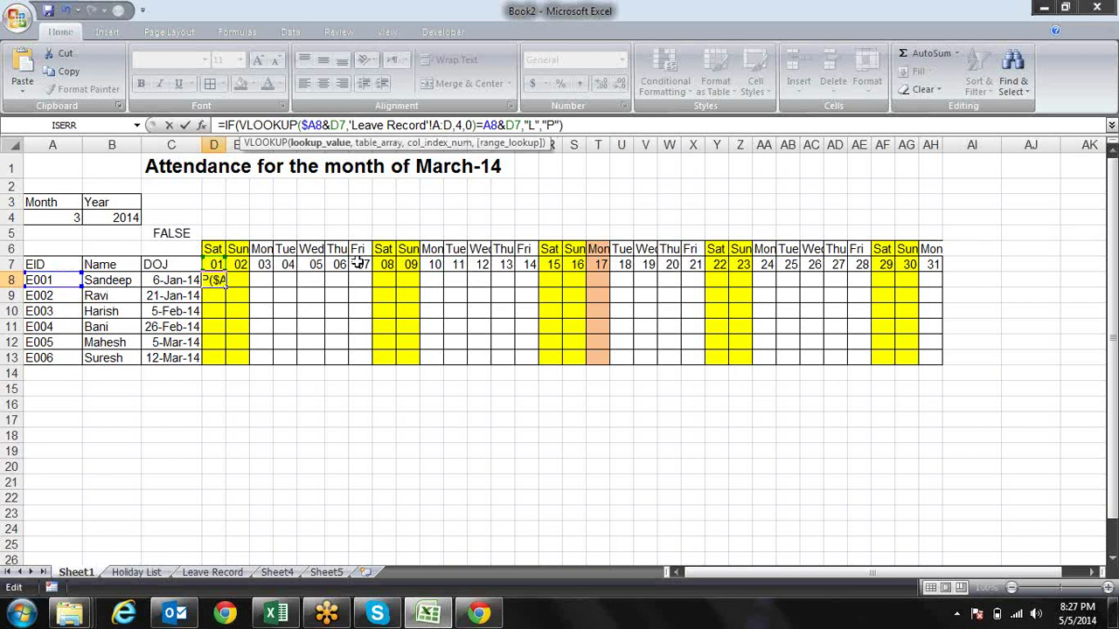
pyautogui.click(340, 125)
pyautogui.write('$')
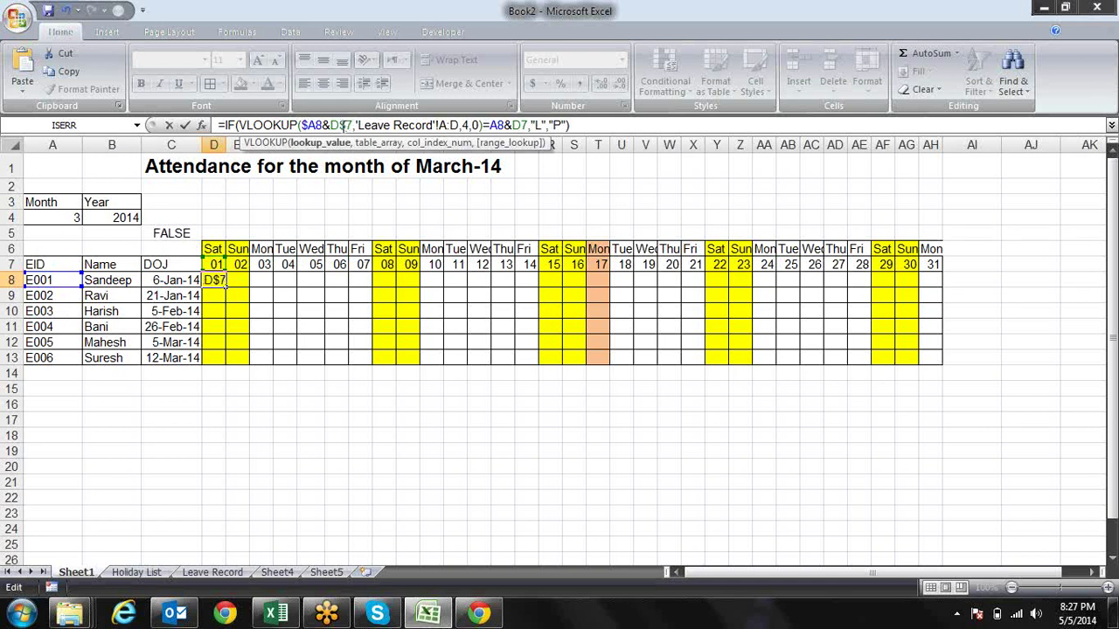
pyautogui.moveTo(458, 125); pyautogui.dragTo(440, 125)
pyautogui.press('F4')
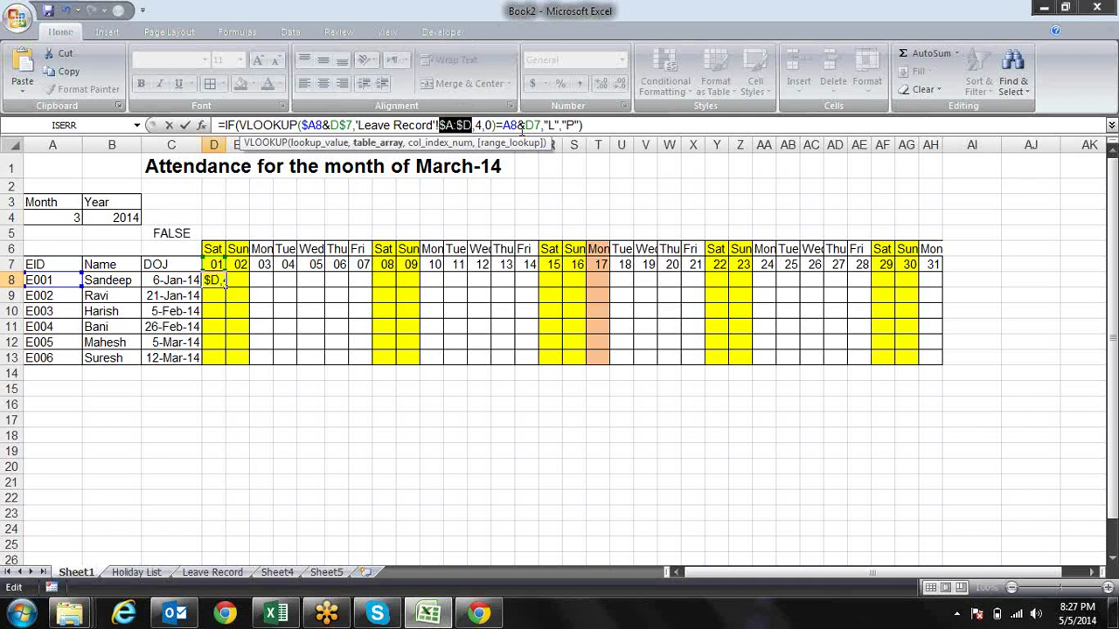
# Step: Replace the compared A8&D7 with D$7 and commit D8's formula
pyautogui.click(509, 125)
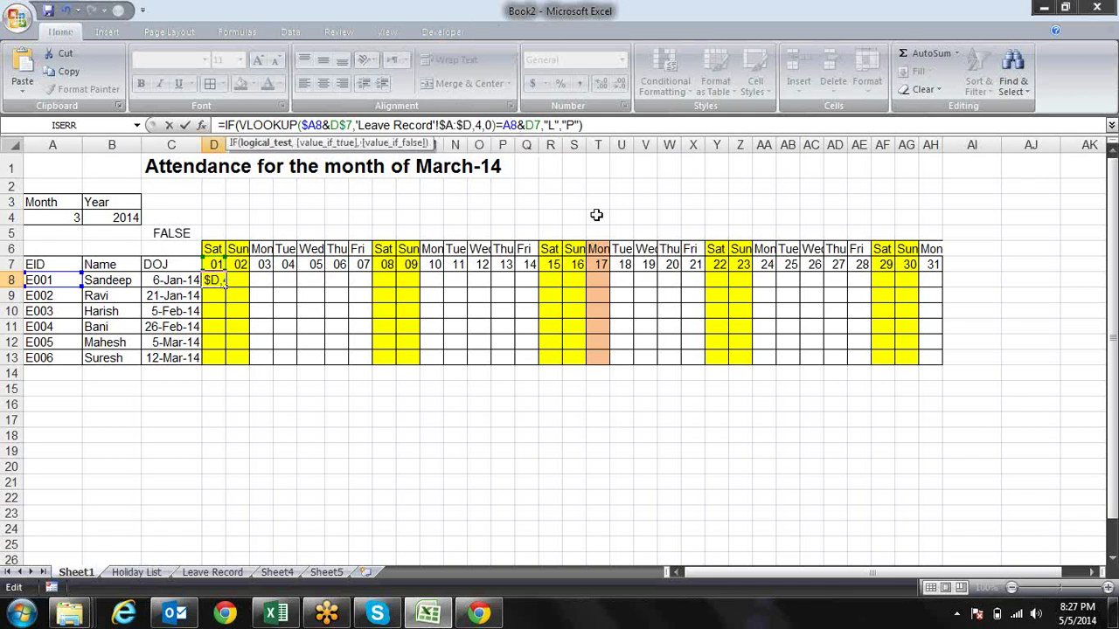
pyautogui.write('$')
pyautogui.press('Right')
pyautogui.press('Right')
pyautogui.press('Right')
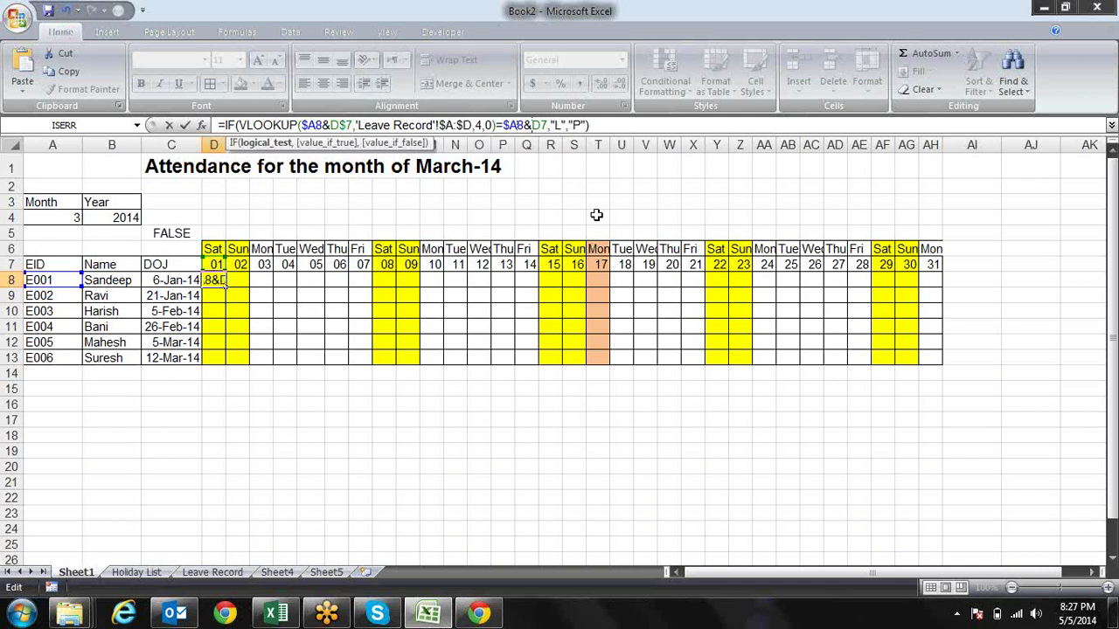
pyautogui.press('Left')
pyautogui.write('$')
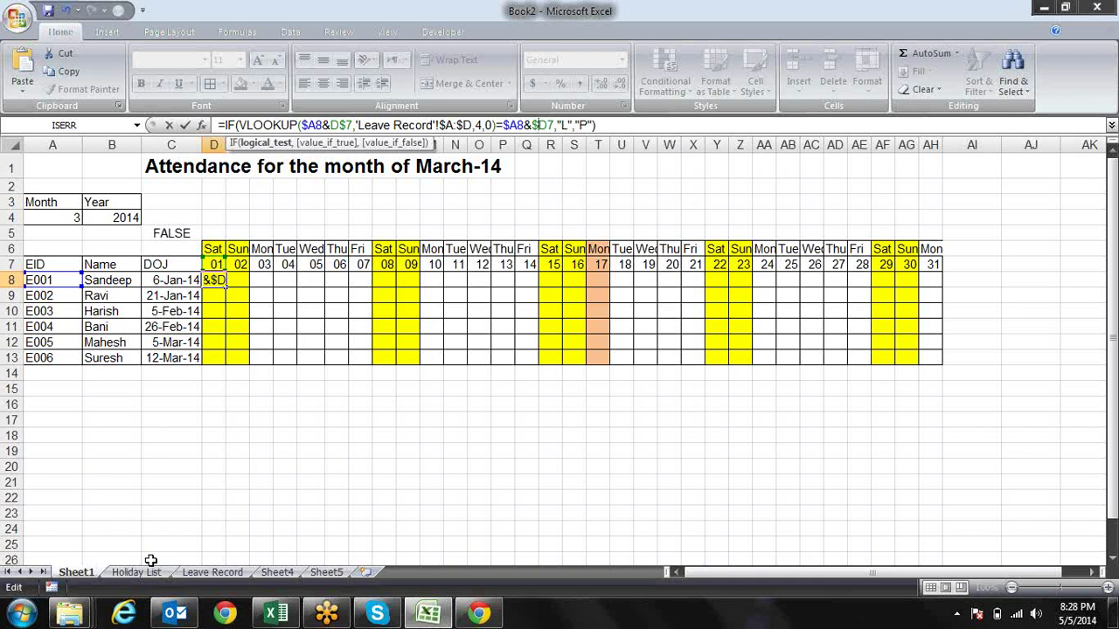
pyautogui.press('BackSpace')
pyautogui.press('BackSpace')
pyautogui.press('BackSpace')
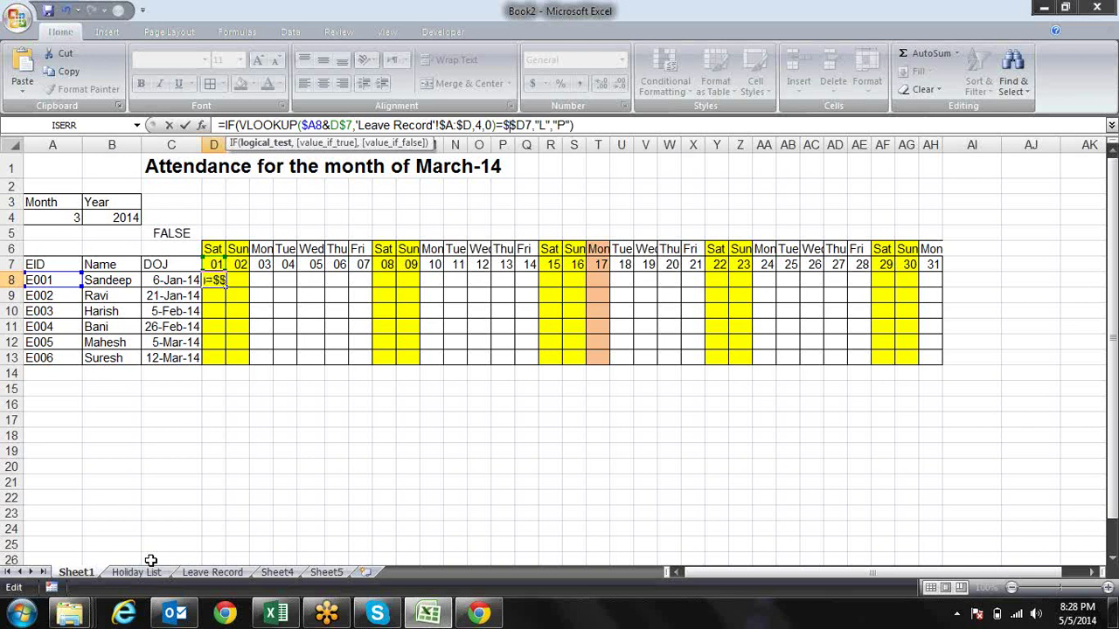
pyautogui.press('BackSpace')
pyautogui.press('BackSpace')
pyautogui.write('$')
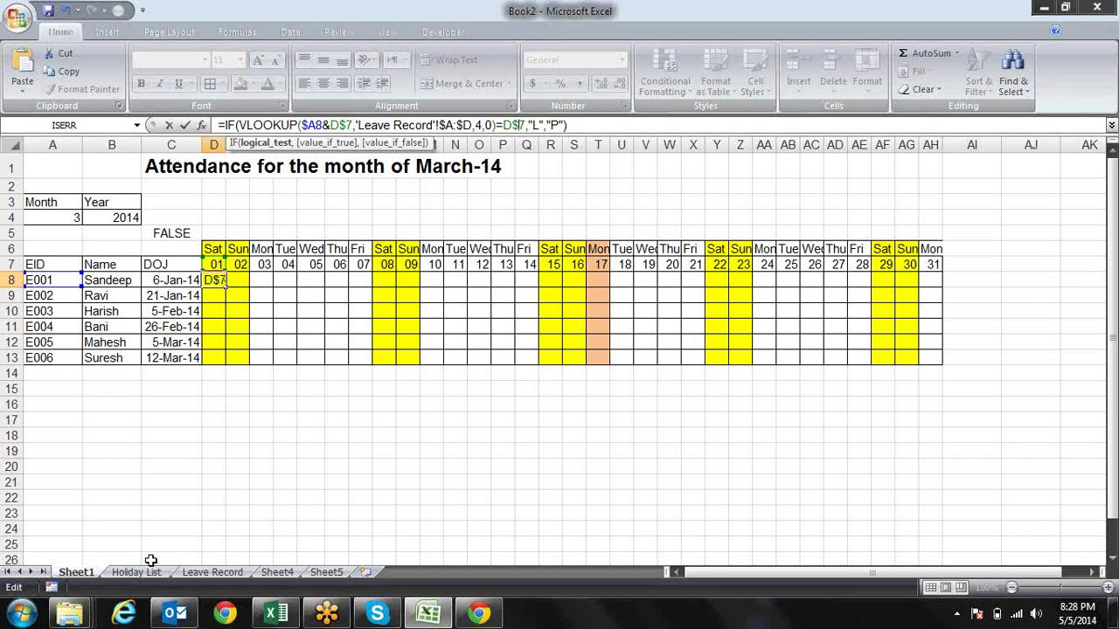
pyautogui.press('Return')
pyautogui.press('Up')
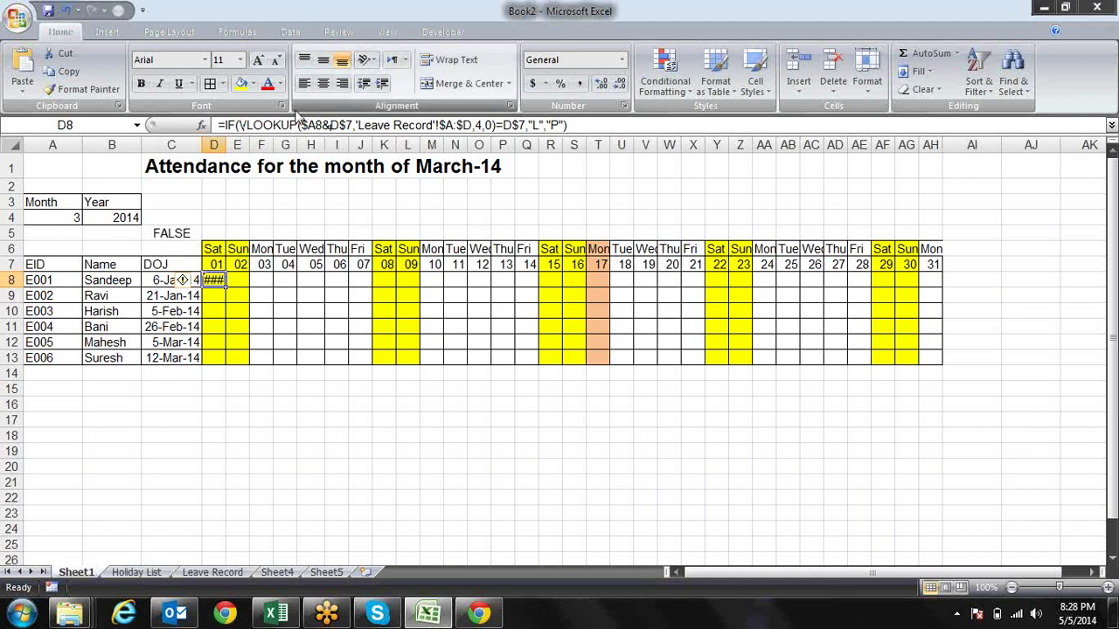
pyautogui.click(238, 125)
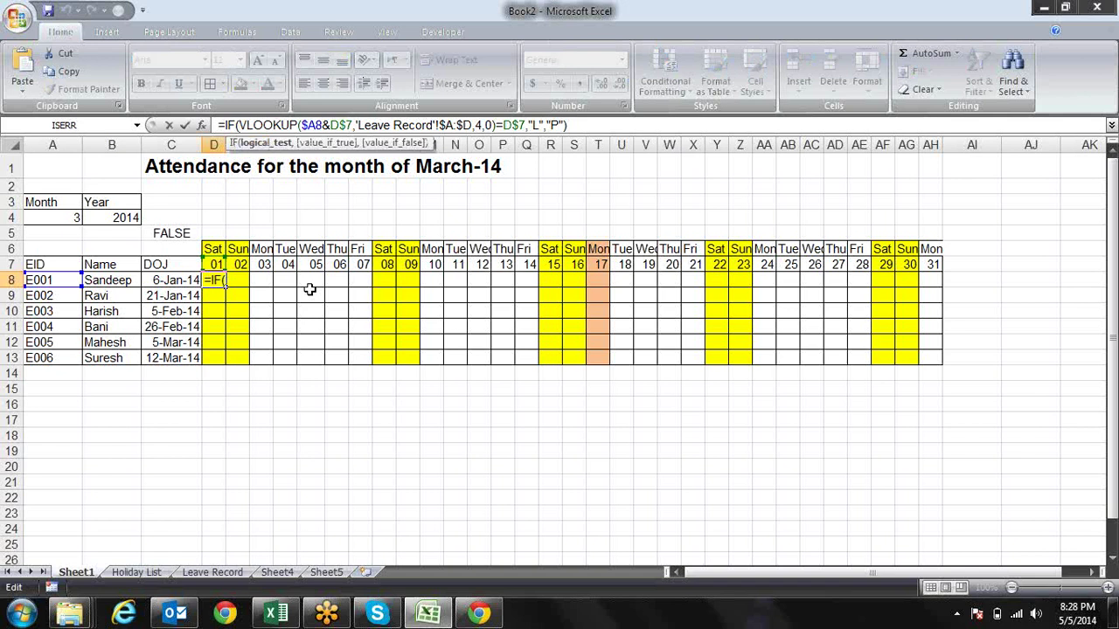
# Step: Wrap D8's VLOOKUP in IFERROR(...,FALSE) so the cell shows P
pyautogui.write('IFE')
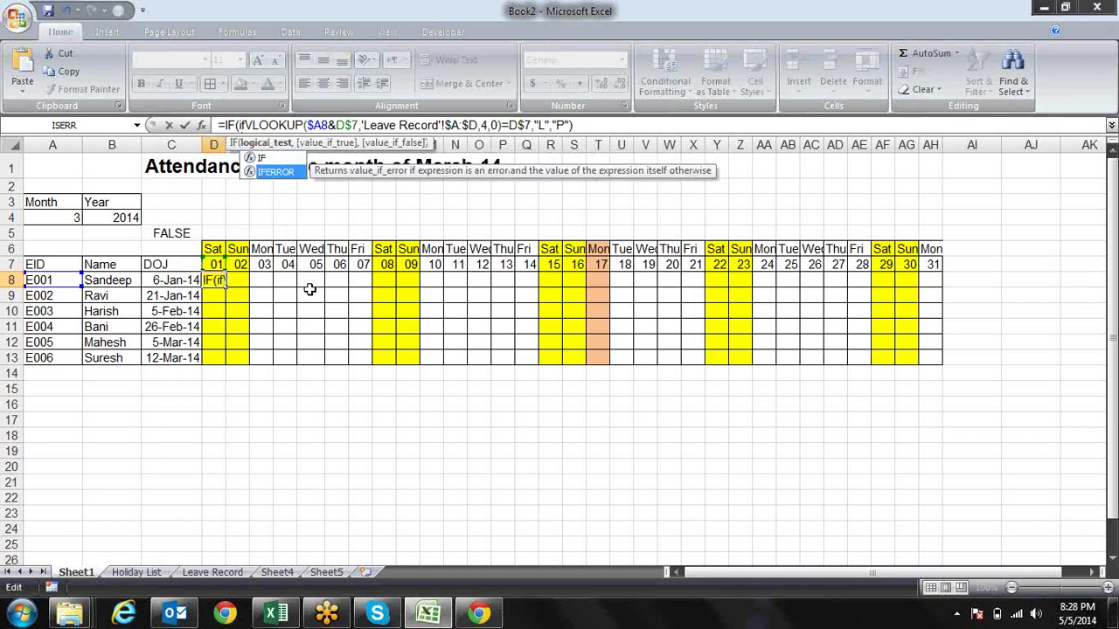
pyautogui.press('Tab')
pyautogui.press('Right')
pyautogui.press('Right')
pyautogui.press('Right')
pyautogui.press('Right')
pyautogui.press('Right')
pyautogui.press('Right')
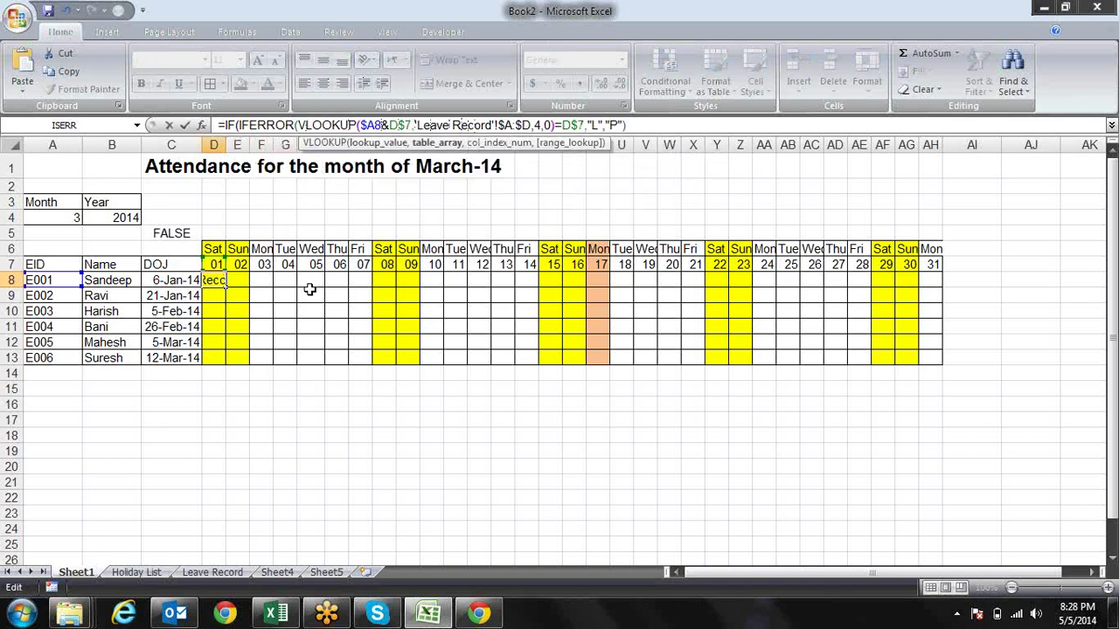
pyautogui.press('Right')
pyautogui.press('Right')
pyautogui.press('Right')
pyautogui.press('Right')
pyautogui.press('Right')
pyautogui.press('Right')
pyautogui.press('Right')
pyautogui.press('Right')
pyautogui.press('Right')
pyautogui.press('Right')
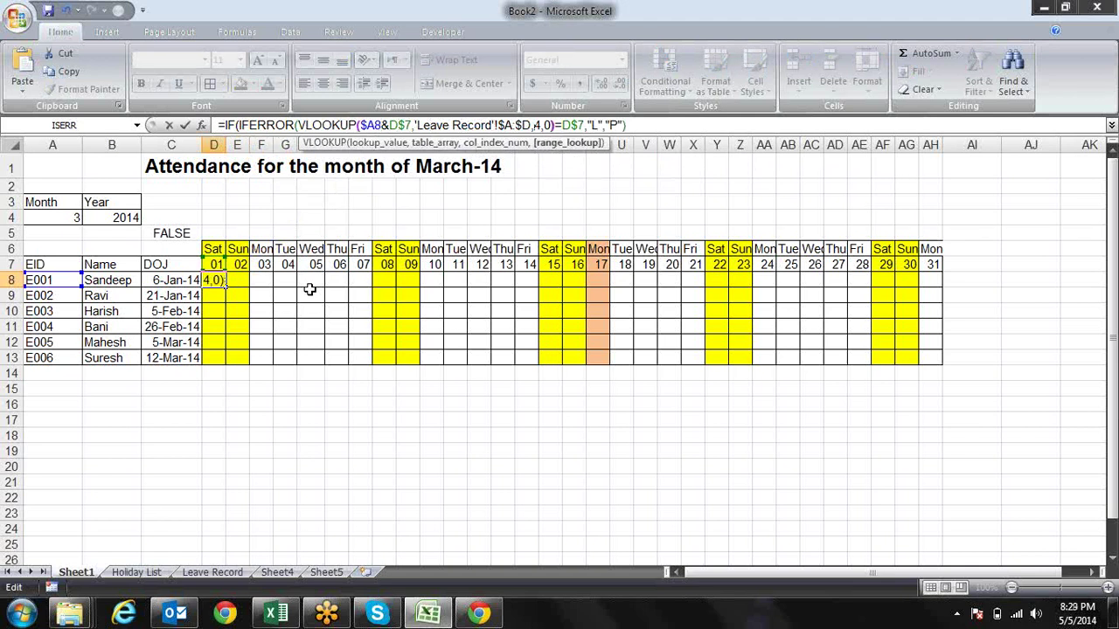
pyautogui.press('Right')
pyautogui.press('Right')
pyautogui.write('m')
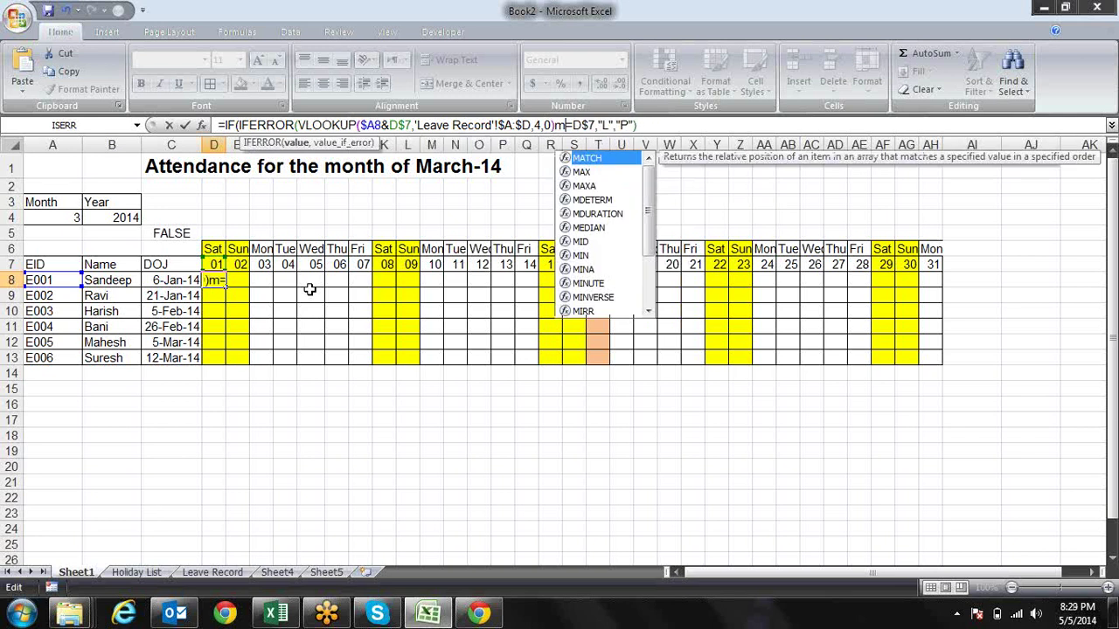
pyautogui.press('BackSpace')
pyautogui.write(',fa')
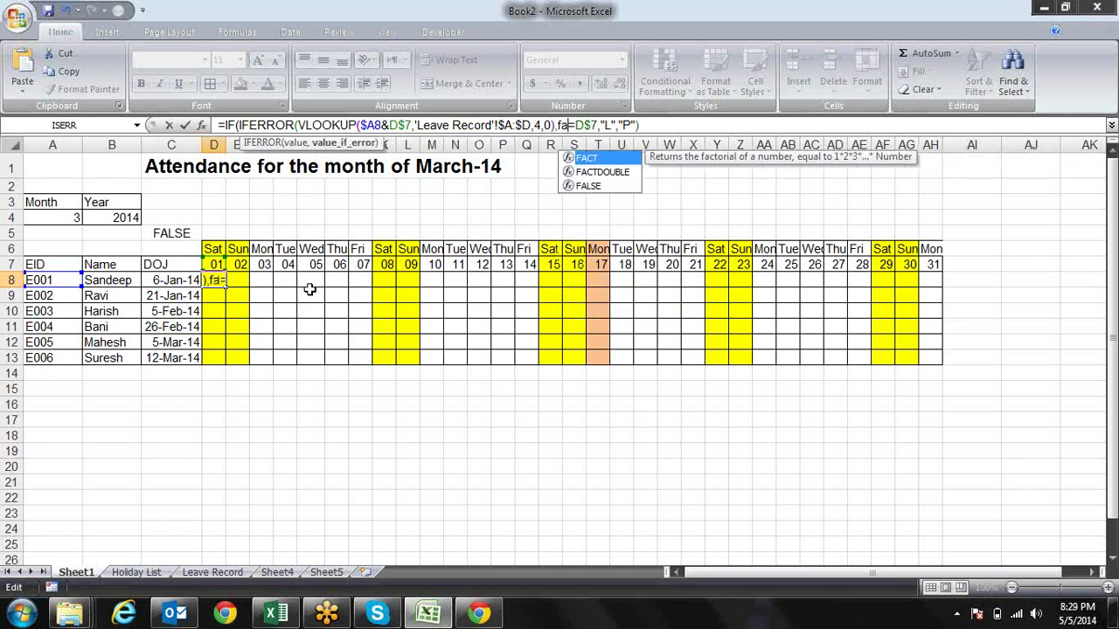
pyautogui.write('l')
pyautogui.press('Tab')
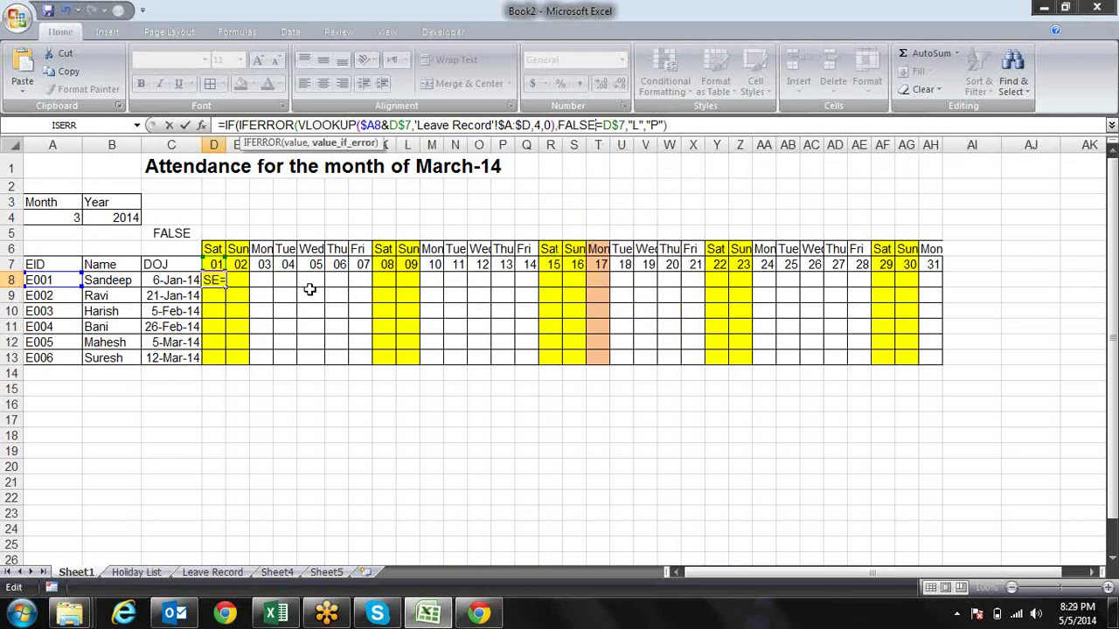
pyautogui.write(')')
pyautogui.press('Right')
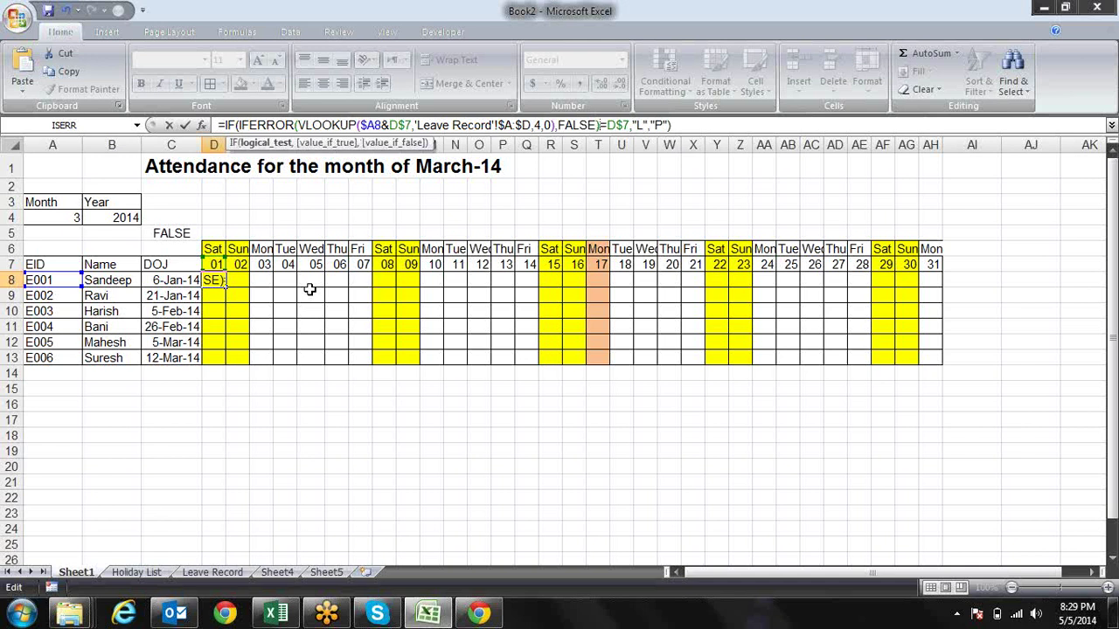
pyautogui.press('Return')
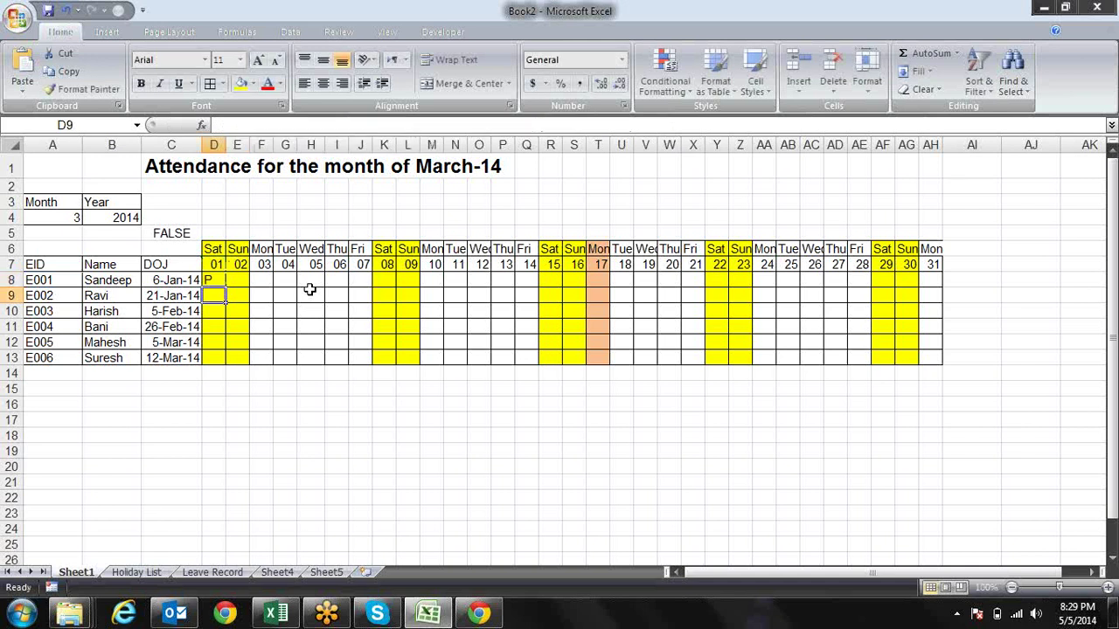
pyautogui.press('Up')
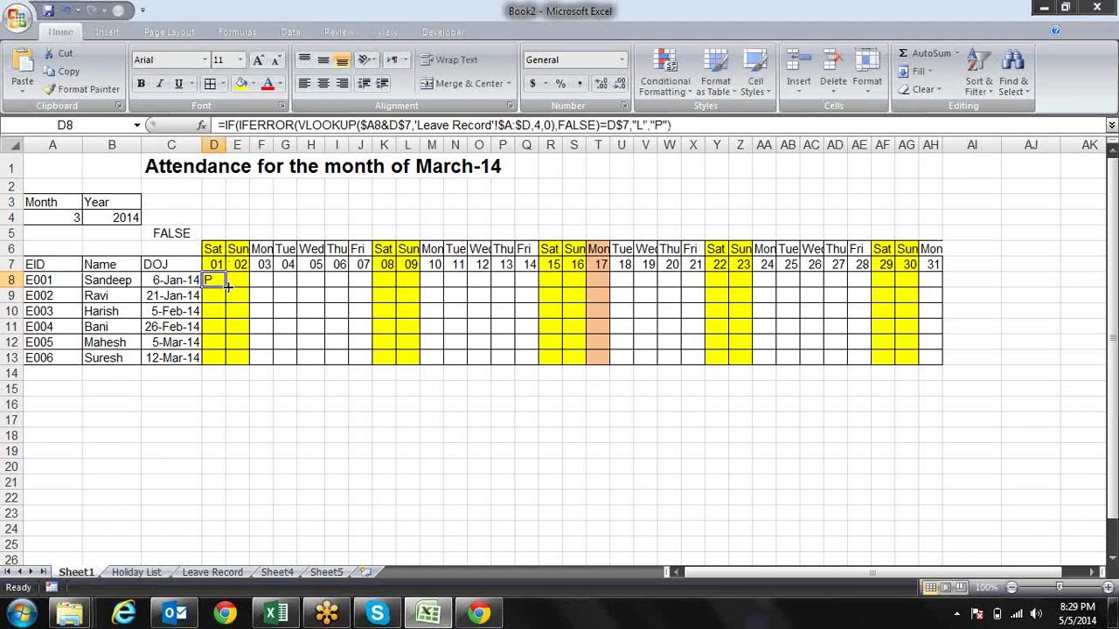
# Step: Fill D8's leave formula across to AH8, then down through row 13
pyautogui.moveTo(228, 287); pyautogui.dragTo(872, 296)
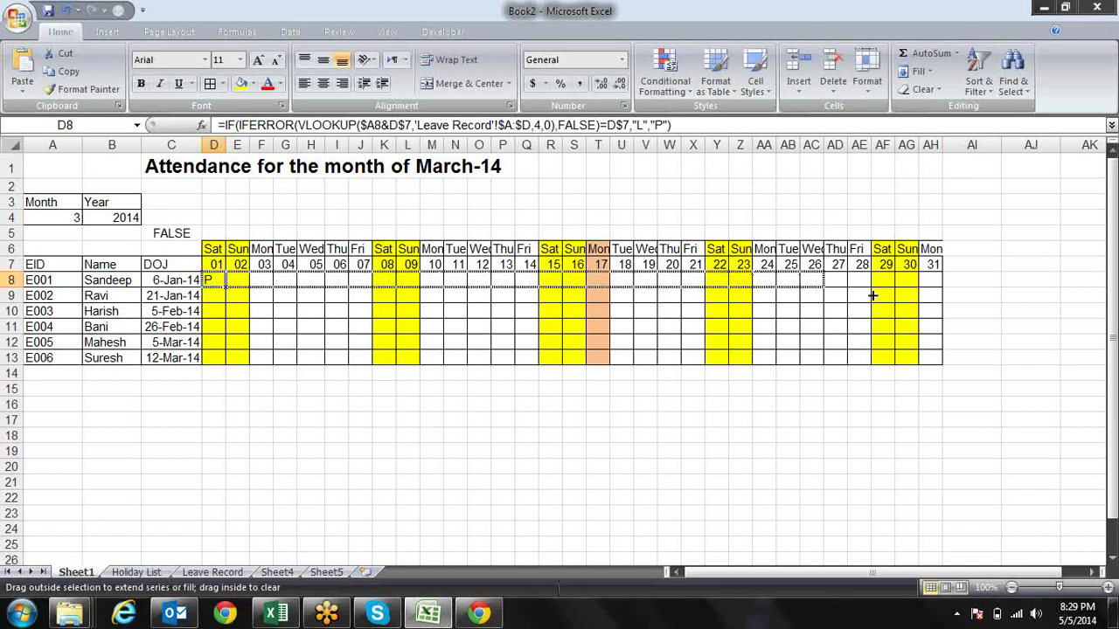
pyautogui.moveTo(872, 295); pyautogui.dragTo(944, 291)
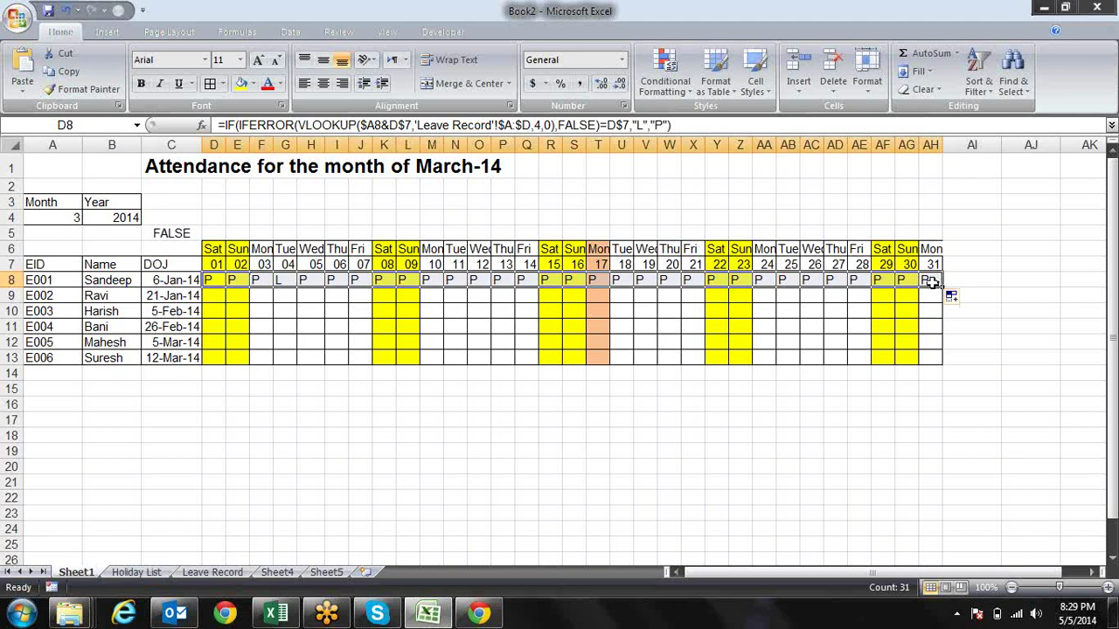
pyautogui.click(280, 277)
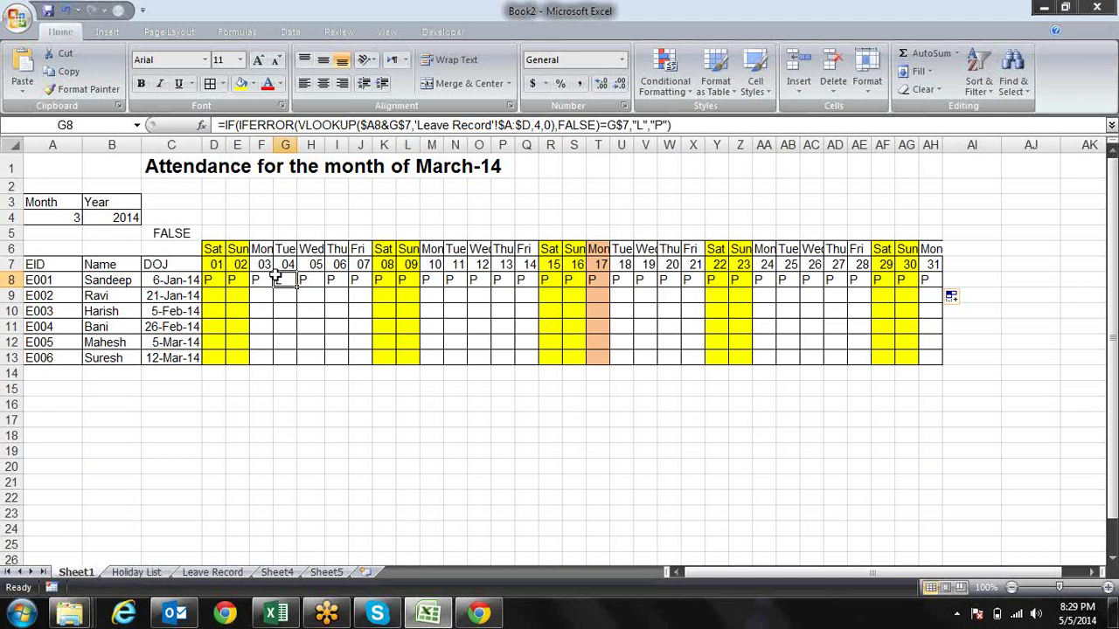
pyautogui.click(217, 279)
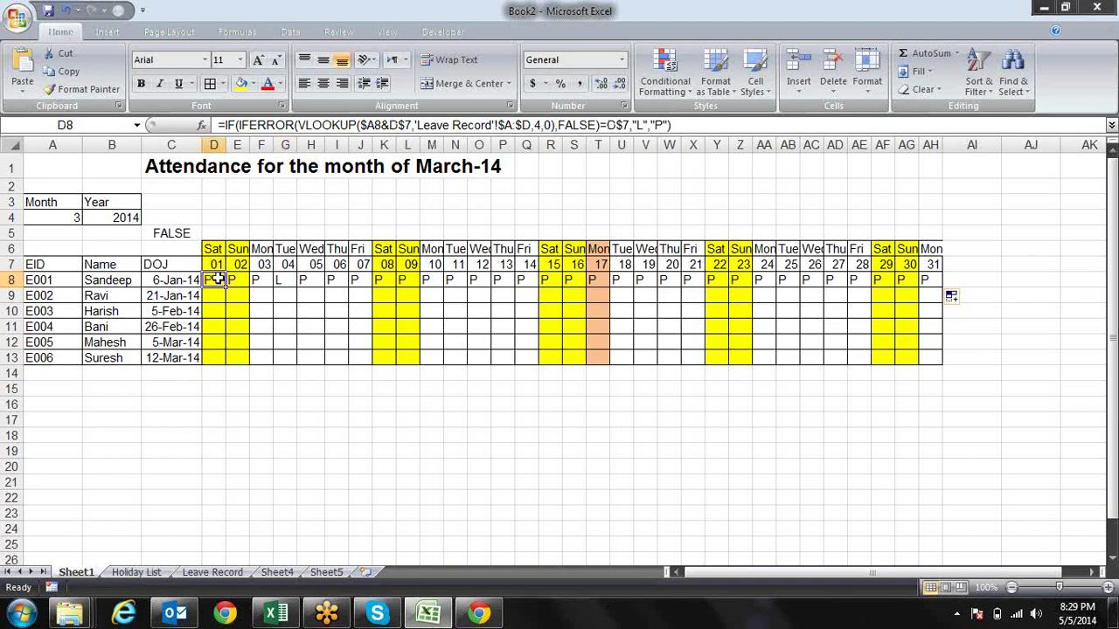
pyautogui.moveTo(217, 279); pyautogui.dragTo(925, 278)
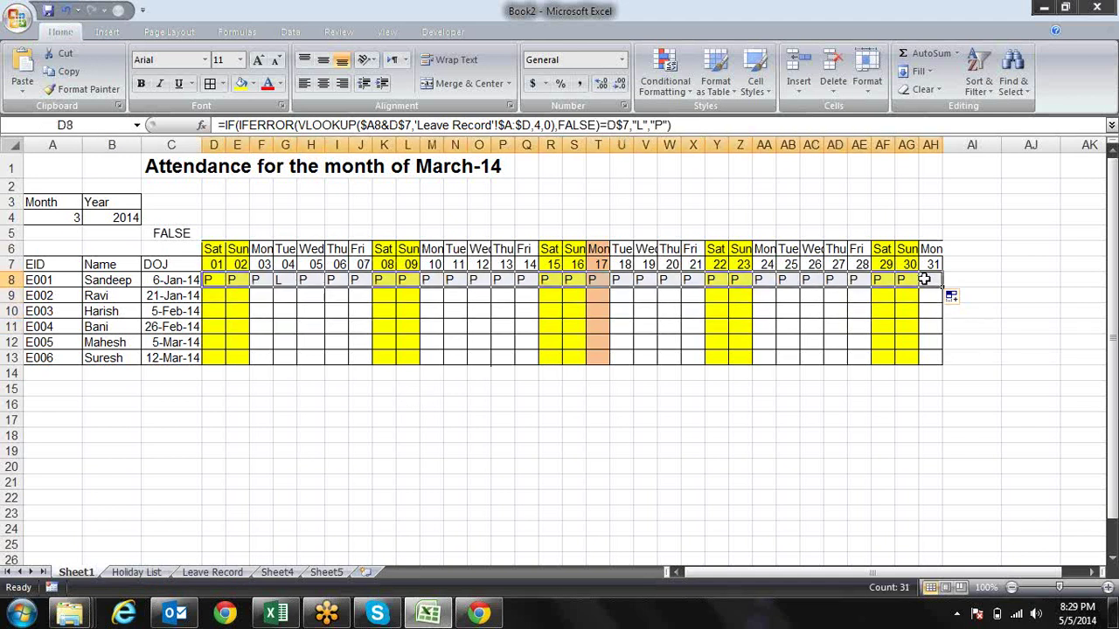
pyautogui.moveTo(942, 287); pyautogui.dragTo(941, 362)
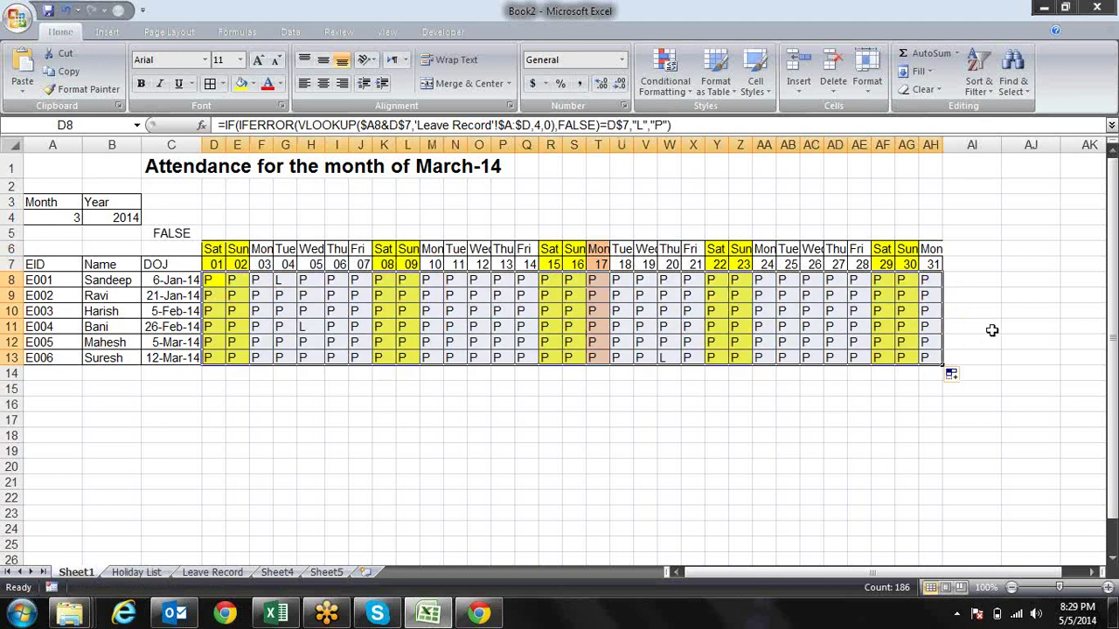
pyautogui.click(992, 330)
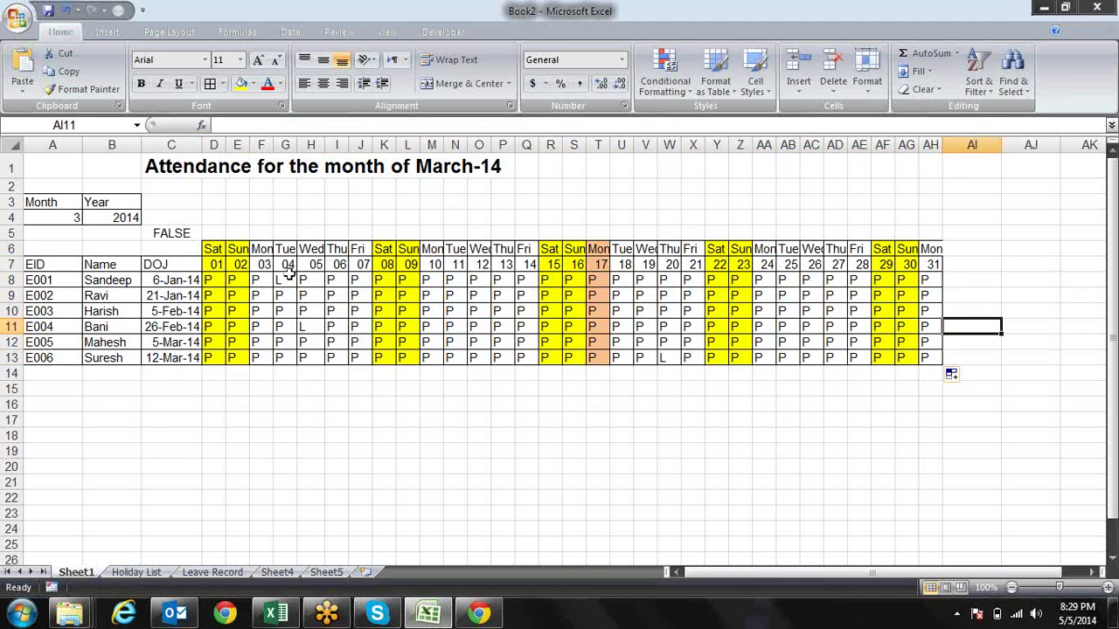
# Step: Bold the L in G8 and compare the D8, E8 and C5 formulas
pyautogui.click(289, 276)
pyautogui.hotkey('ctrl', 'b')
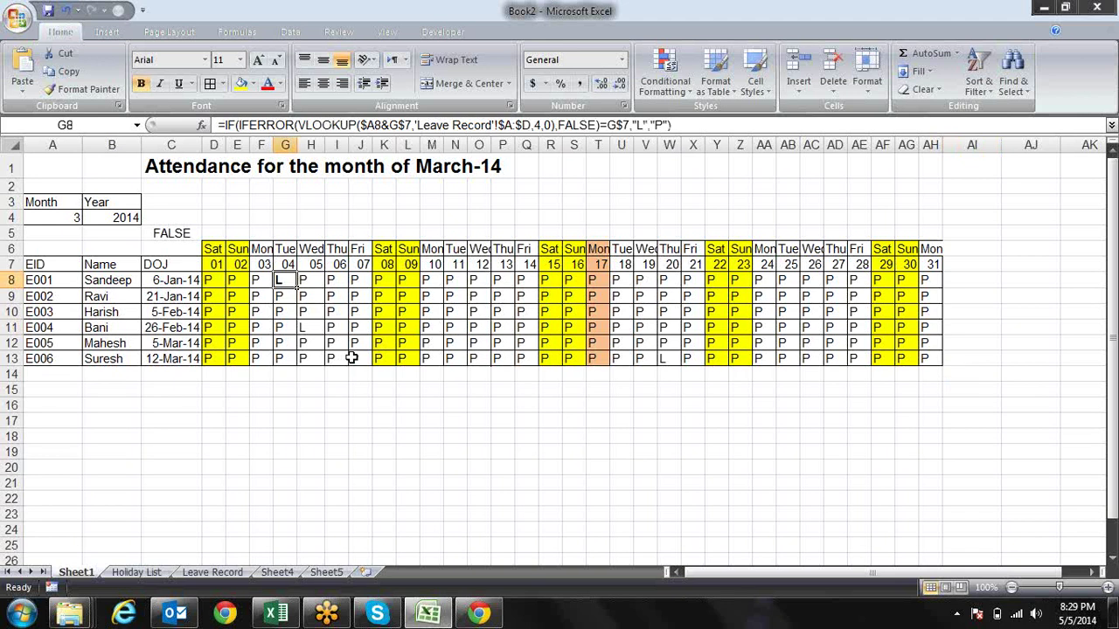
pyautogui.press('Left')
pyautogui.press('Left')
pyautogui.press('Left')
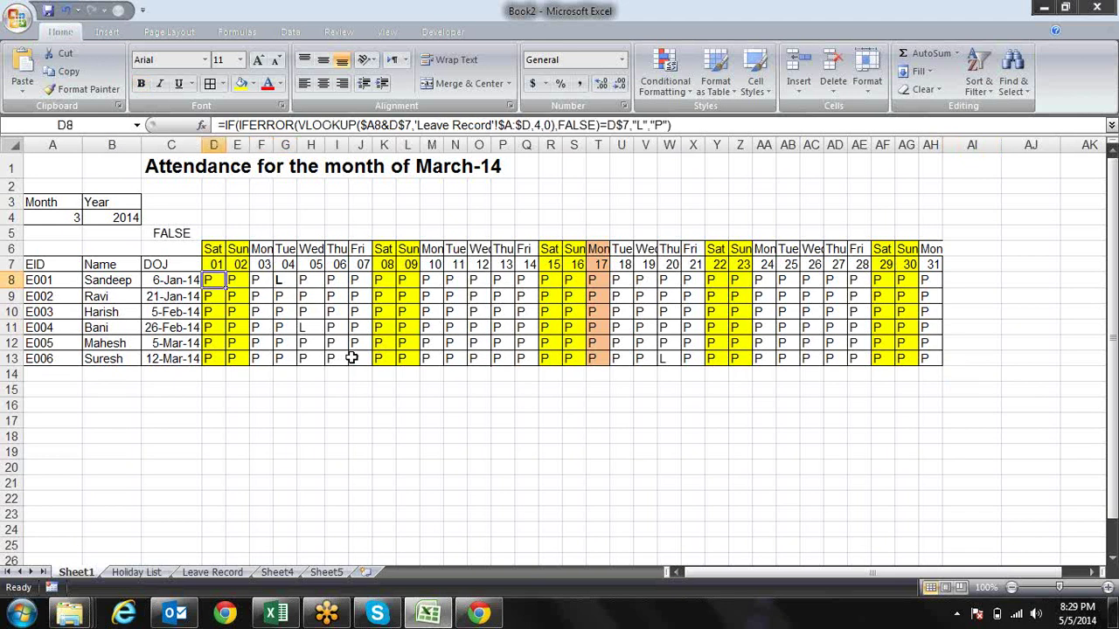
pyautogui.press('Right')
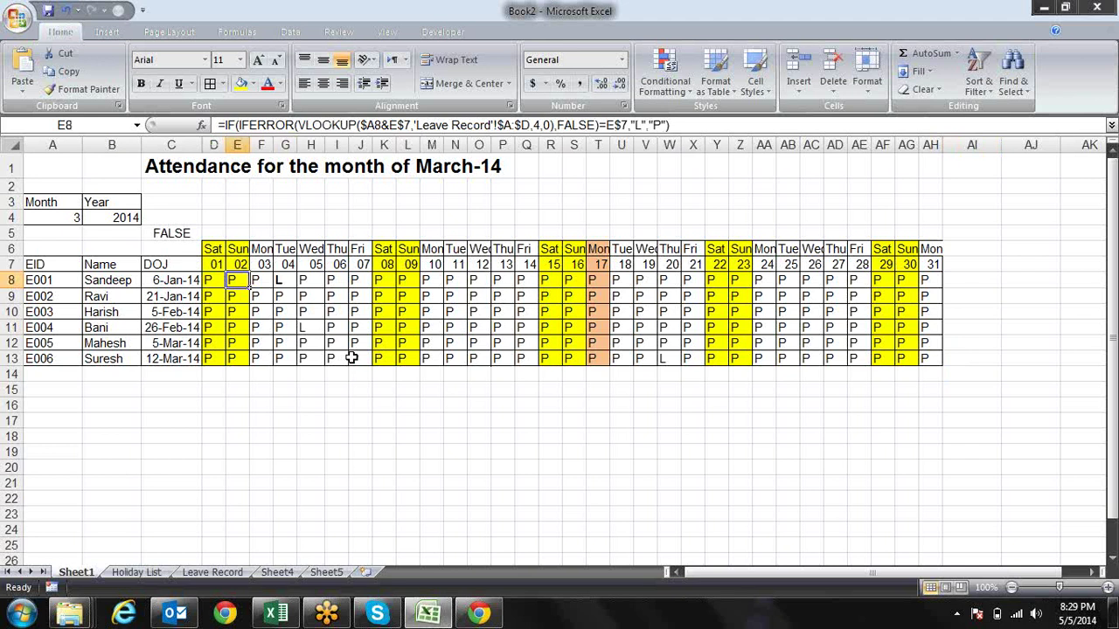
pyautogui.press('Left')
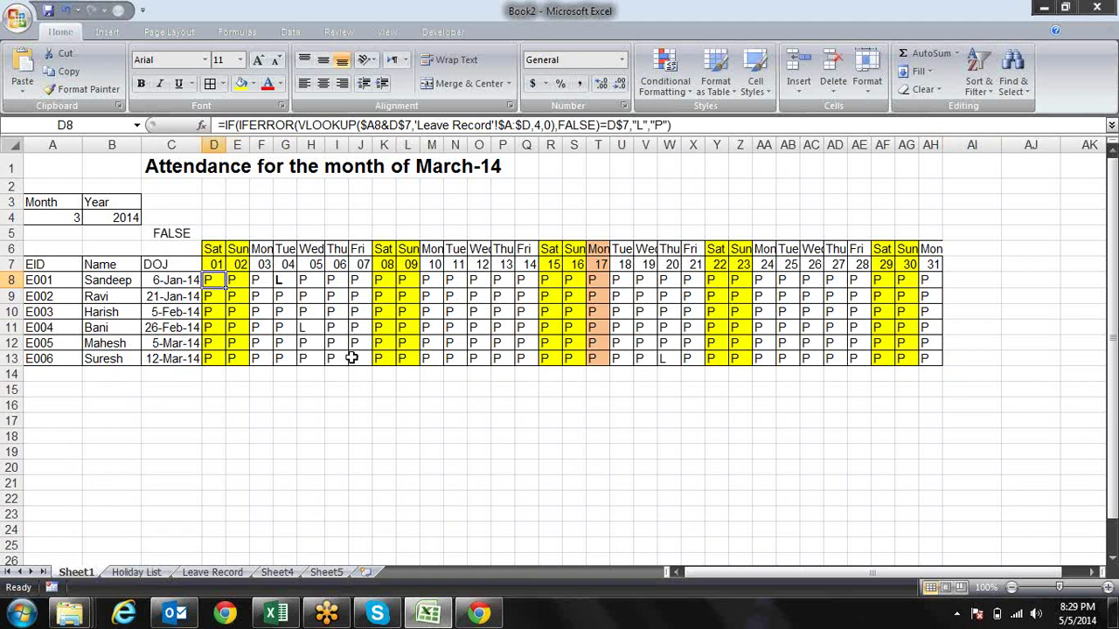
pyautogui.press('Right')
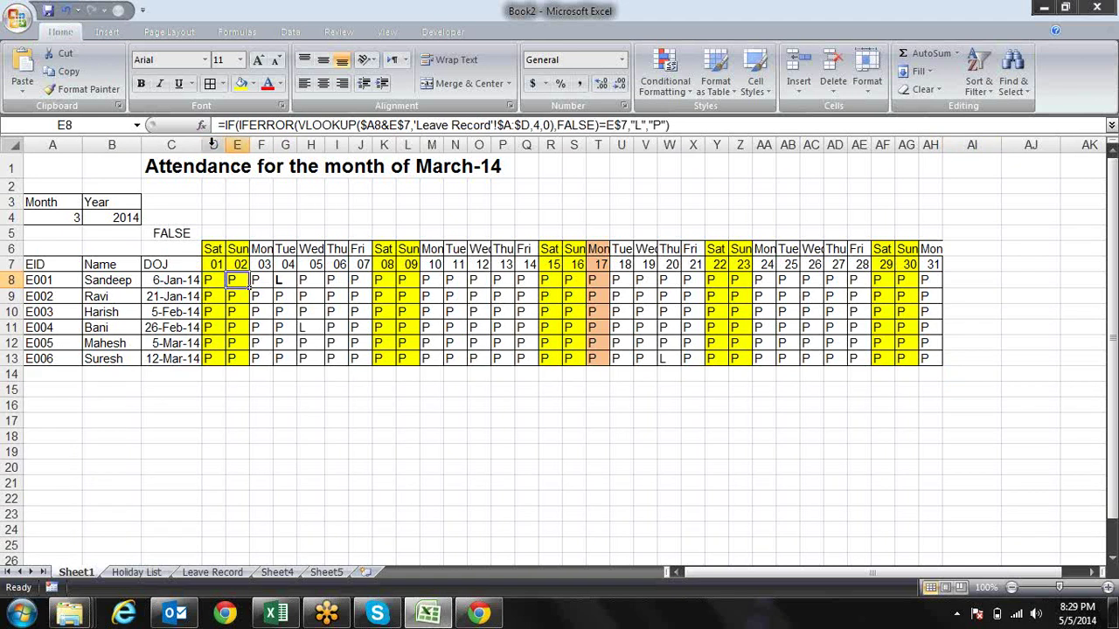
pyautogui.click(189, 238)
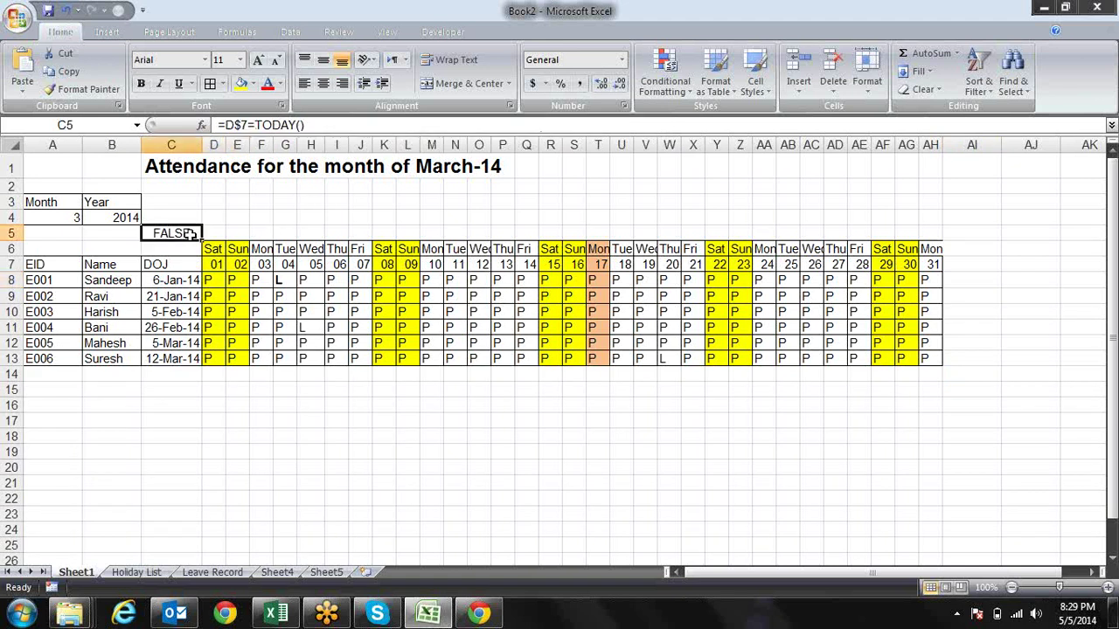
pyautogui.click(230, 278)
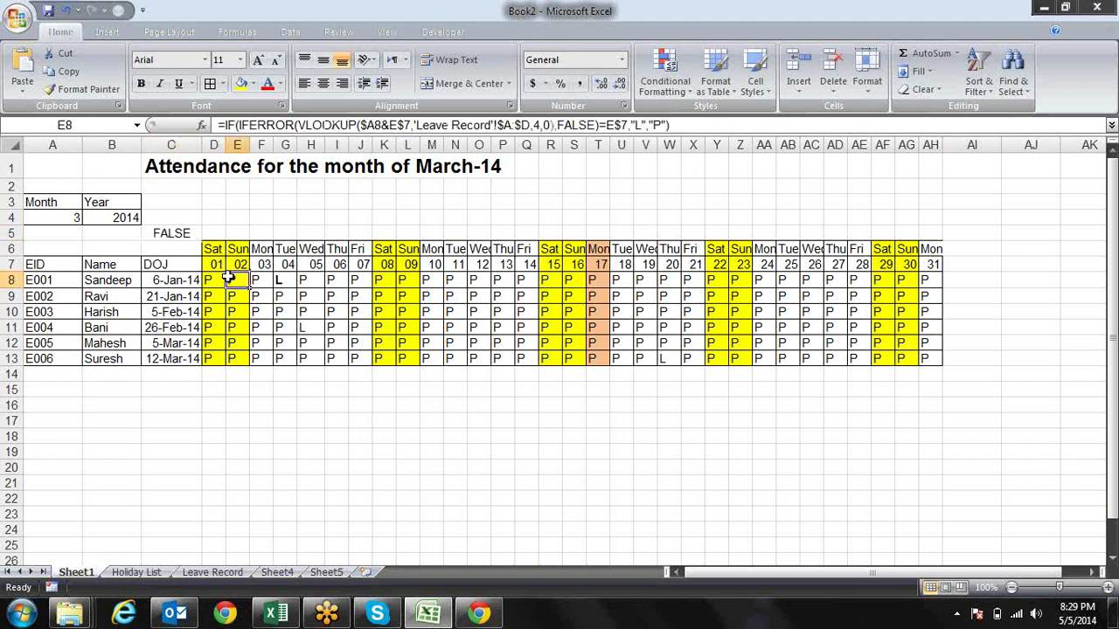
pyautogui.click(211, 282)
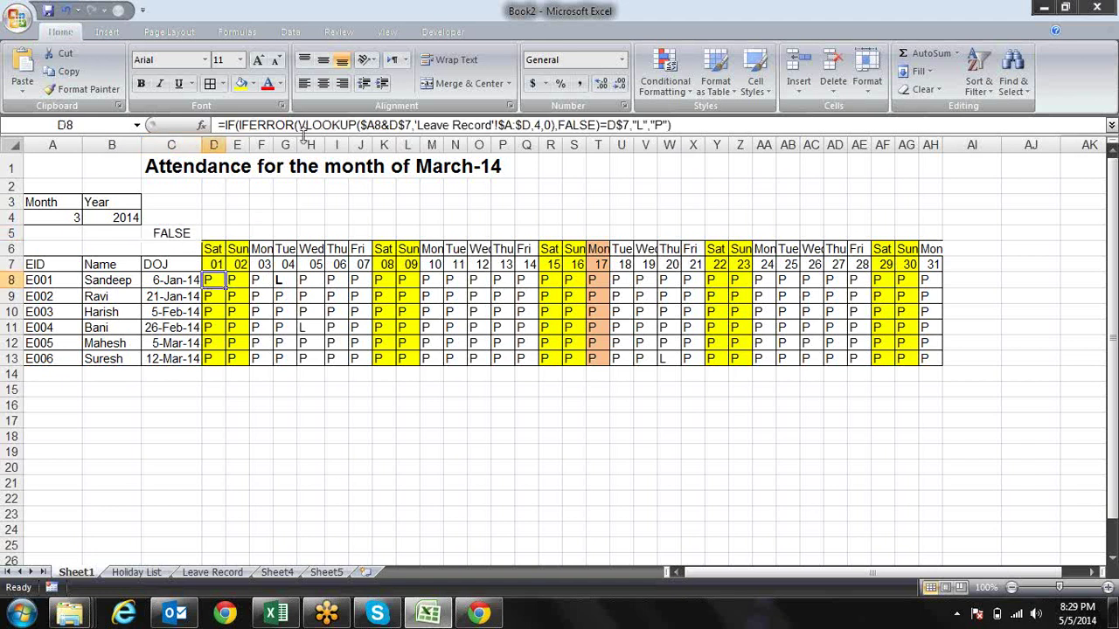
# Step: Prefix D8's formula with IF(OR(D6="Sat",D6="Sun"),"W/o", as a weekend test
pyautogui.click(238, 126)
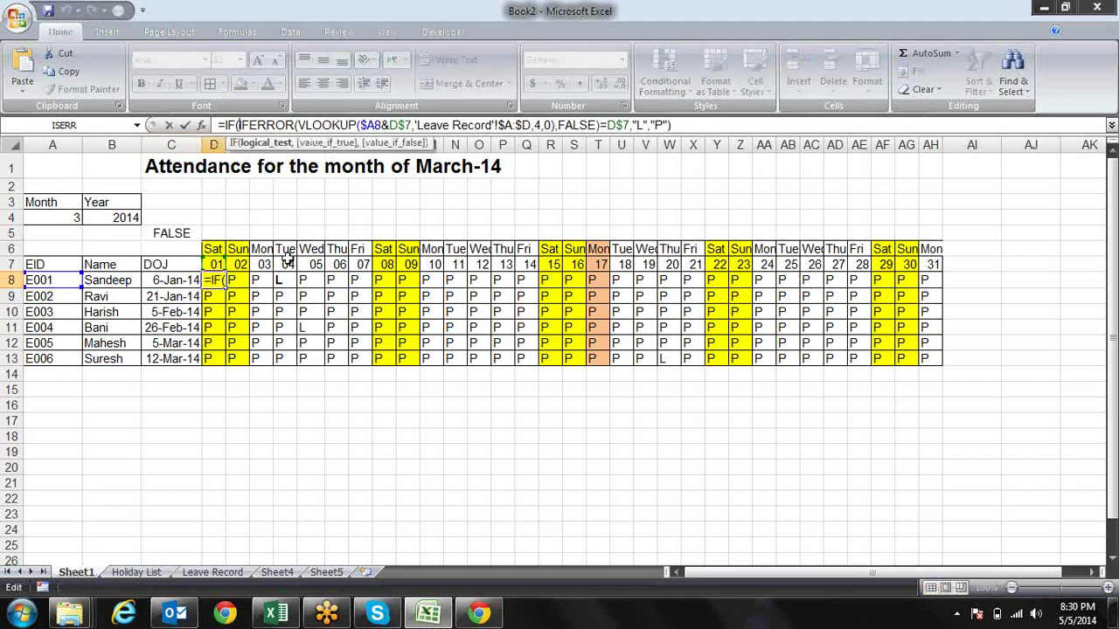
pyautogui.click(223, 125)
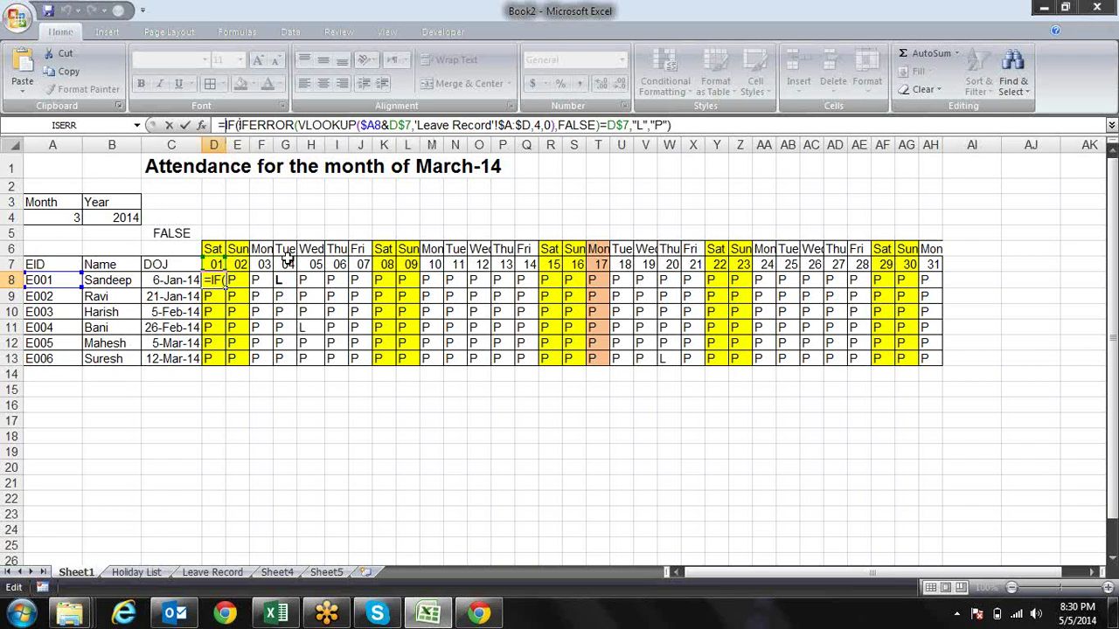
pyautogui.write('if')
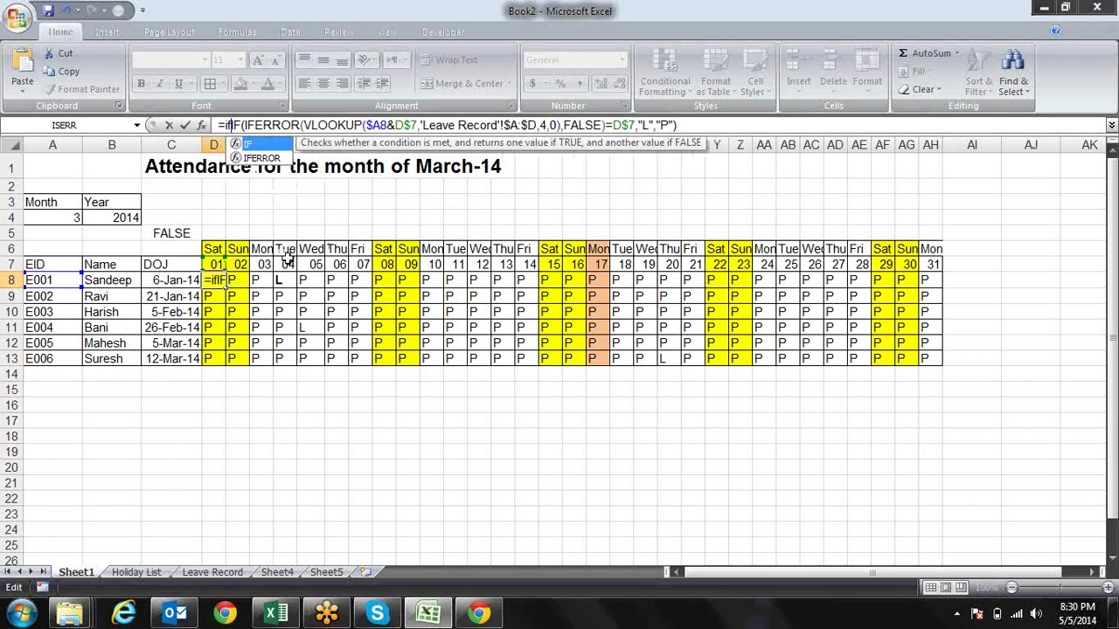
pyautogui.press('Tab')
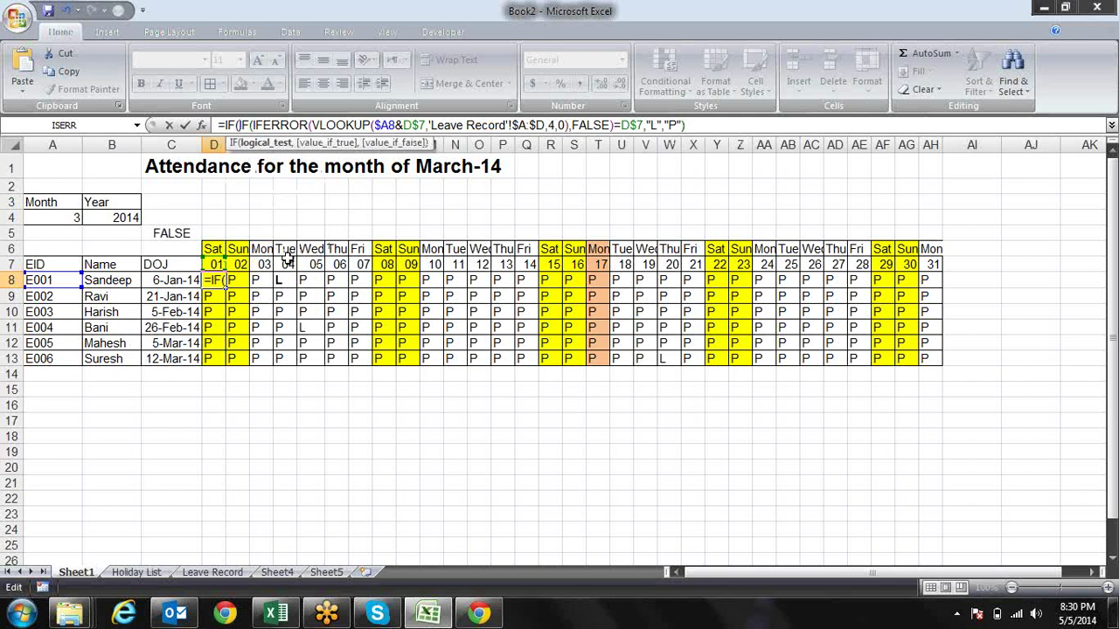
pyautogui.write('or')
pyautogui.press('Tab')
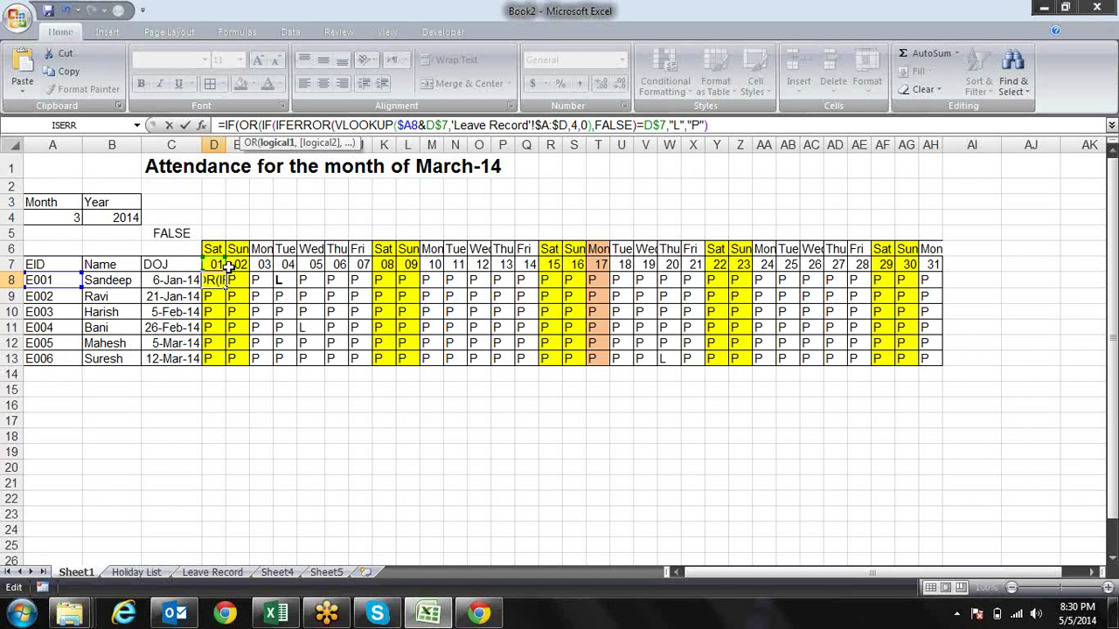
pyautogui.click(219, 248)
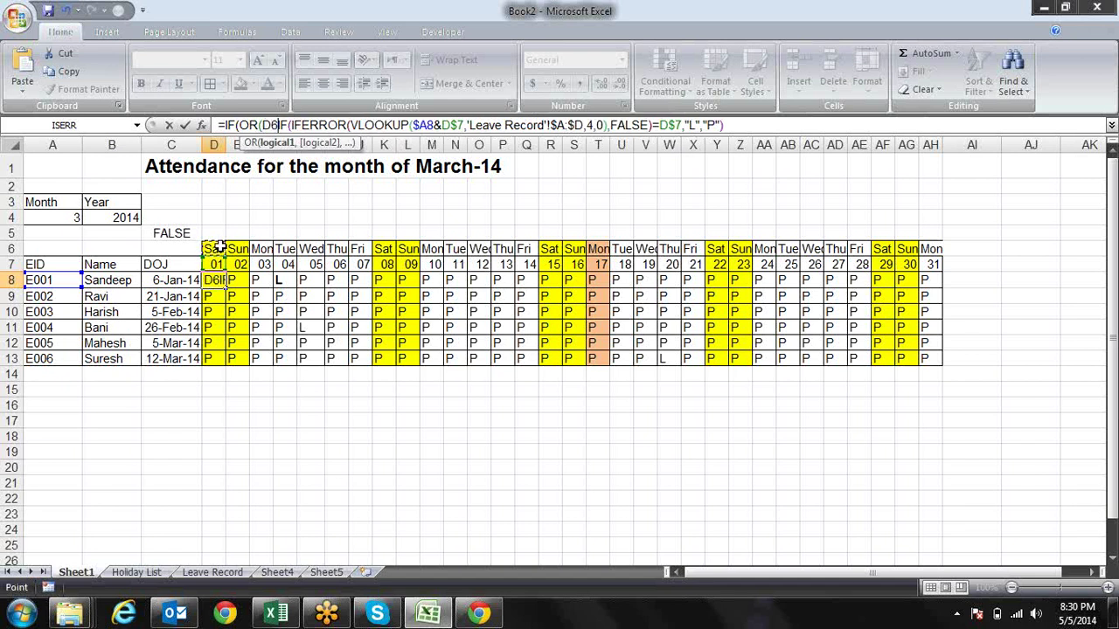
pyautogui.write('=')
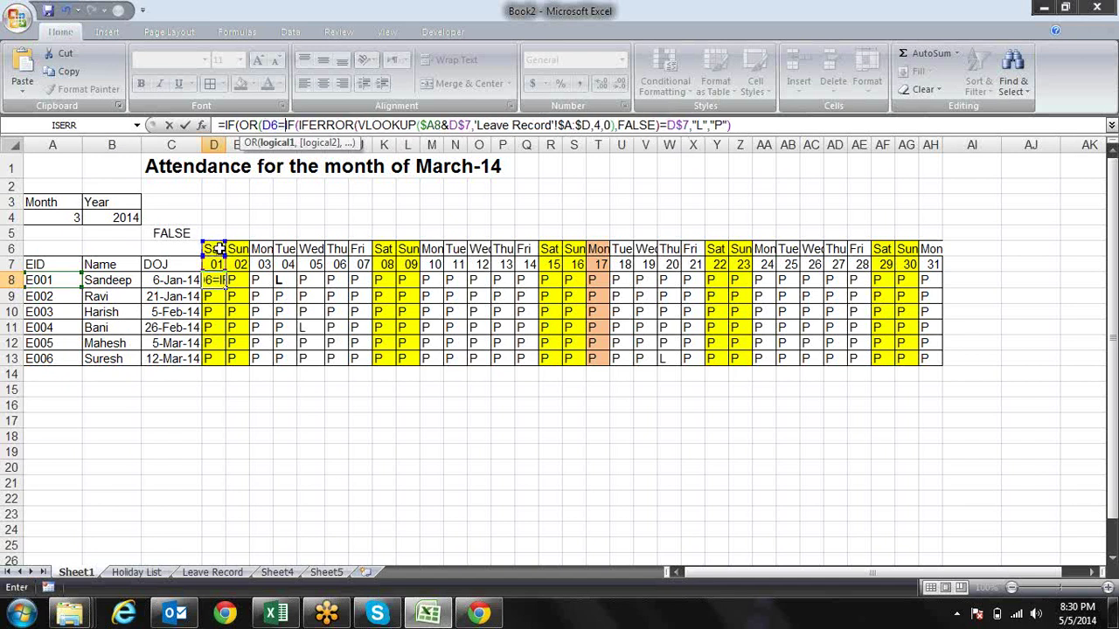
pyautogui.write('"Sat')
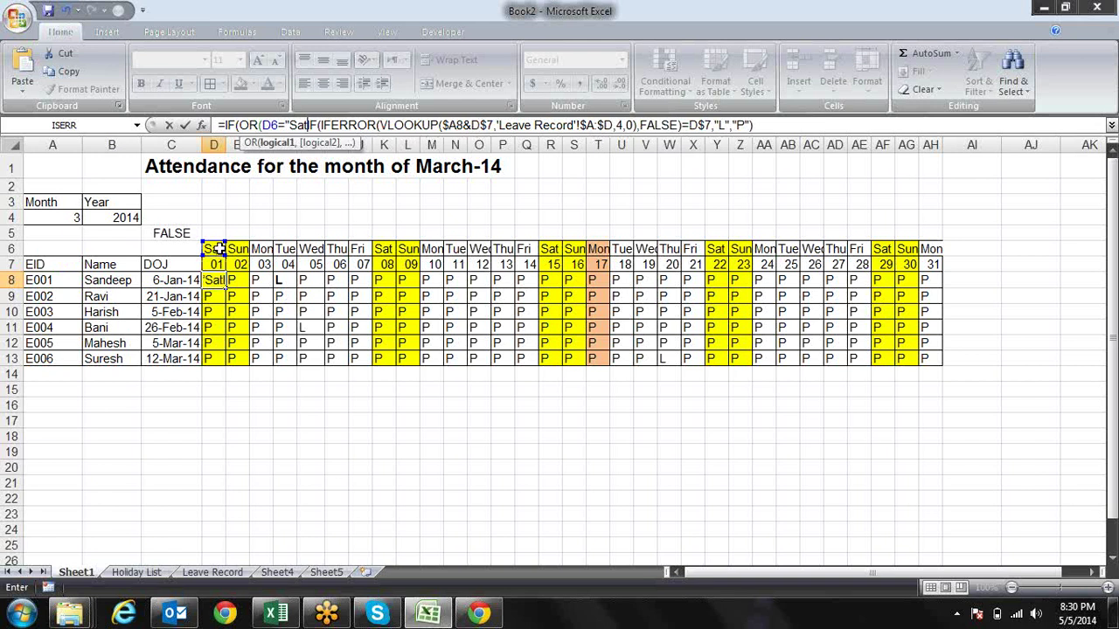
pyautogui.write('"')
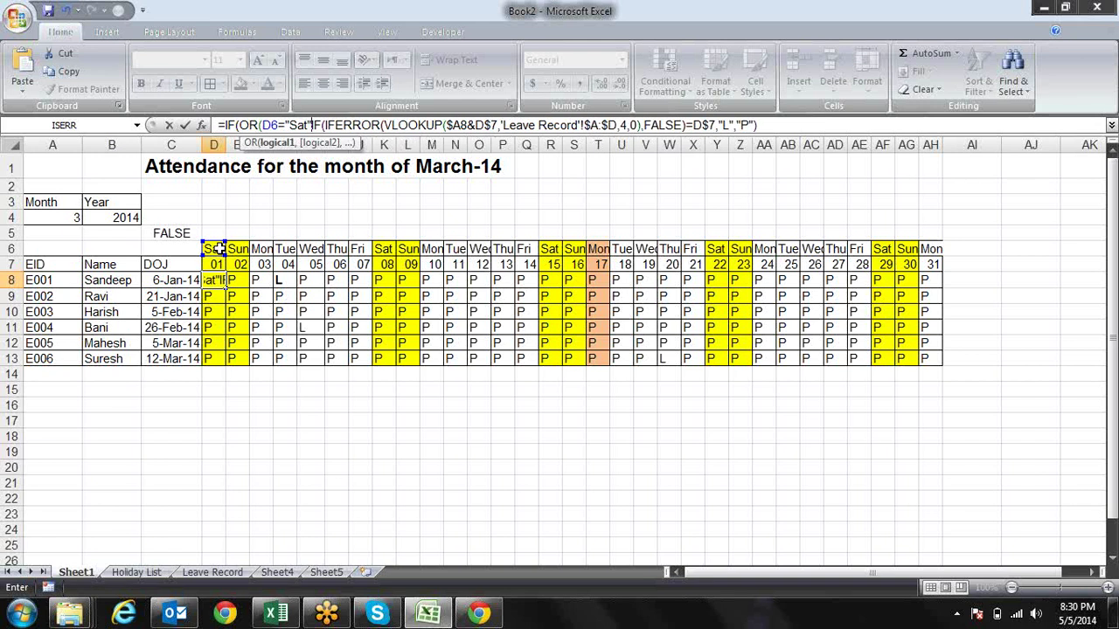
pyautogui.write(',d')
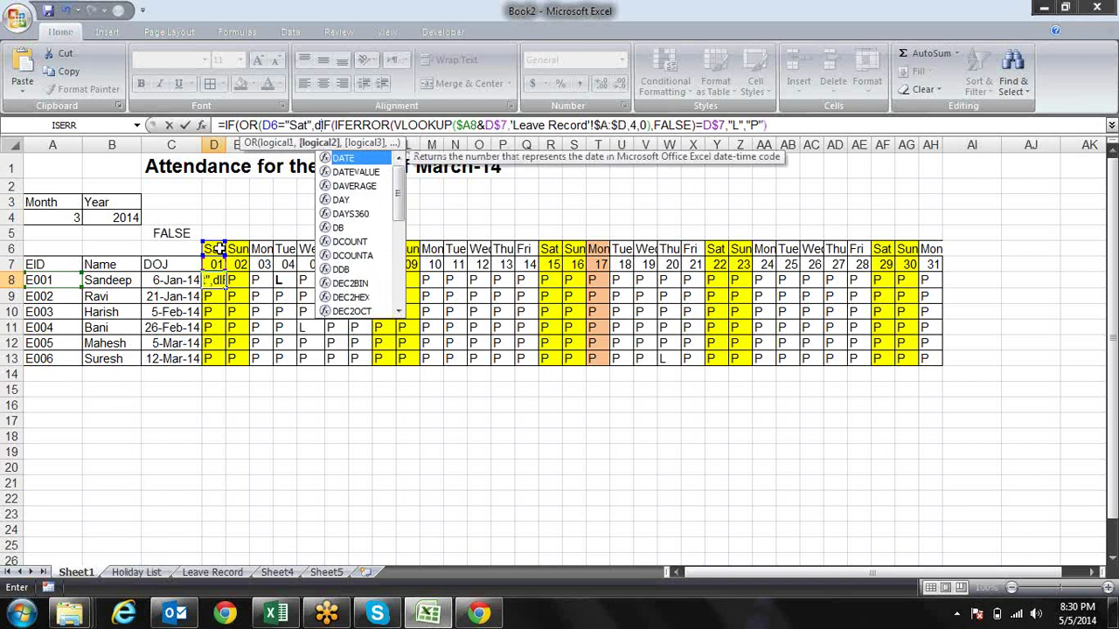
pyautogui.write('6')
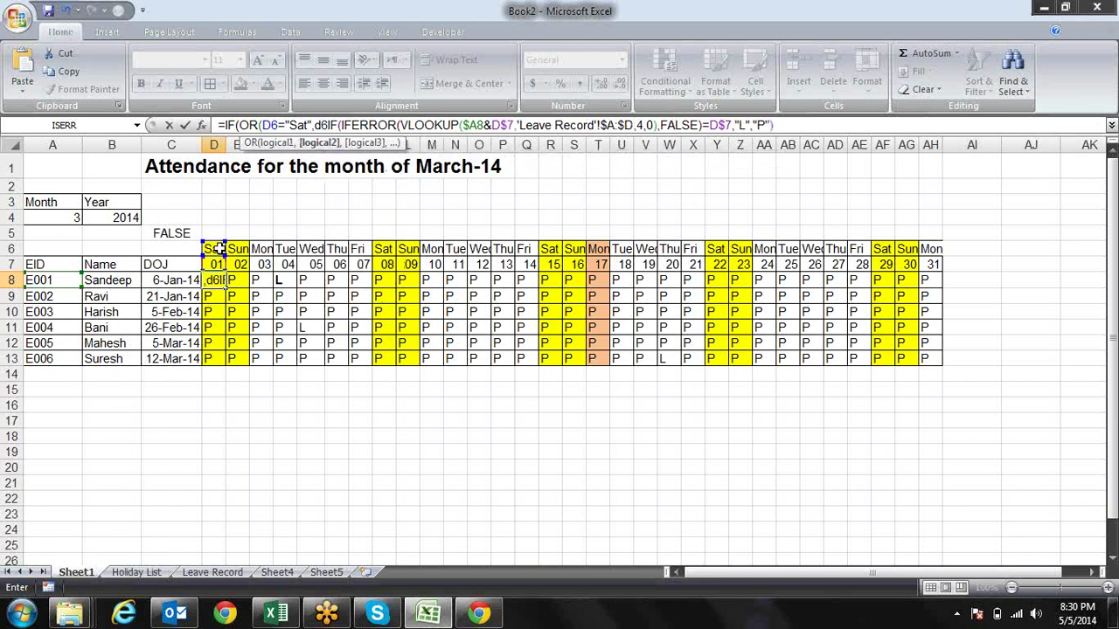
pyautogui.write('="Su')
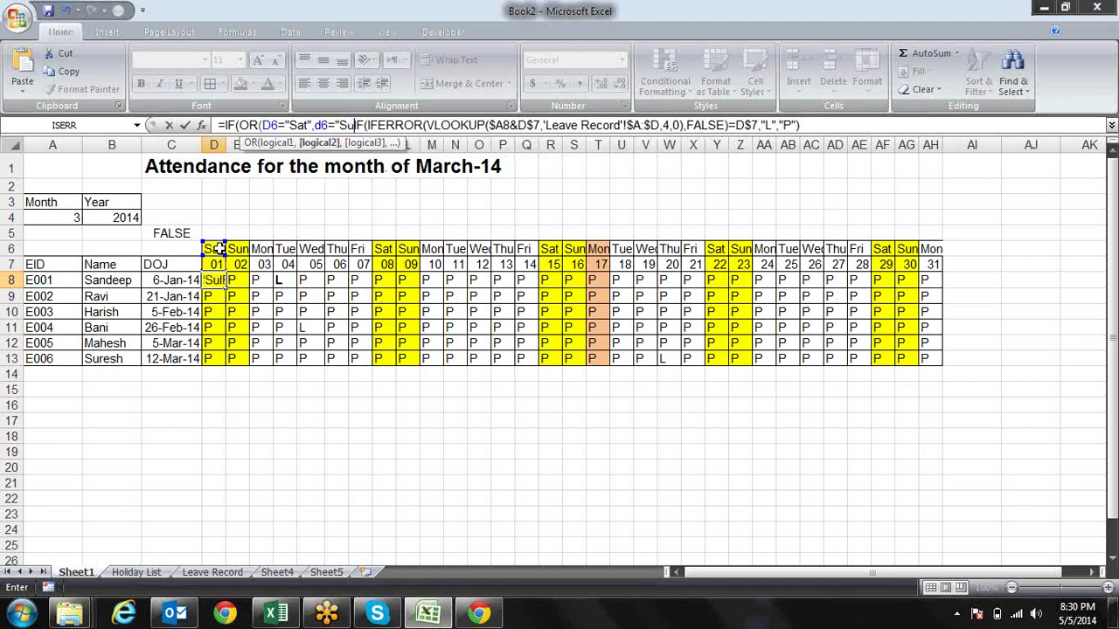
pyautogui.write('n"')
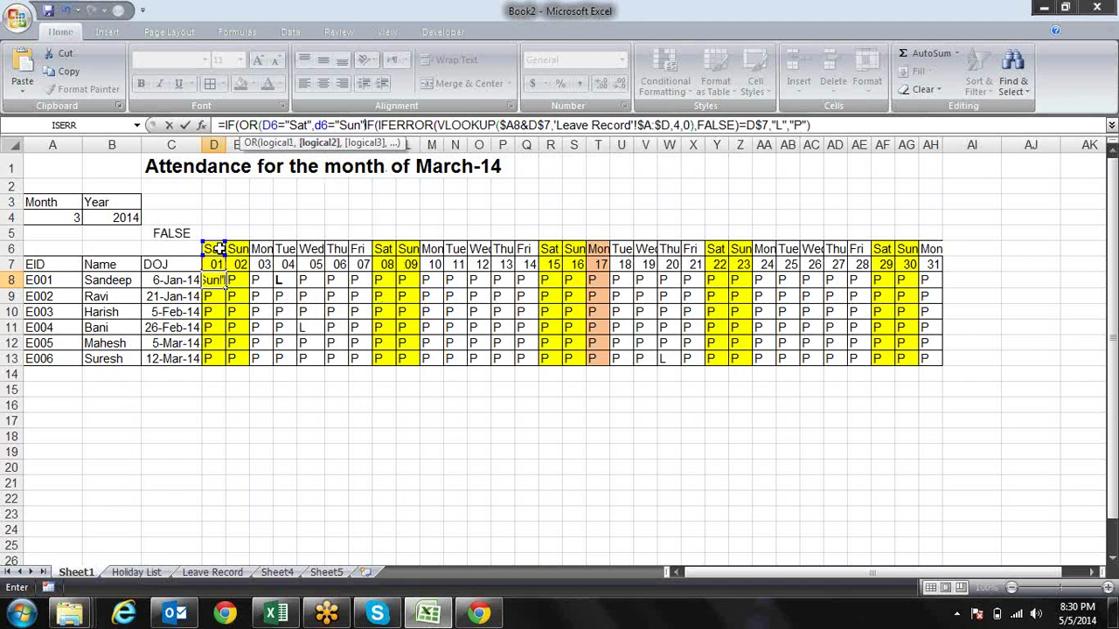
pyautogui.write(')')
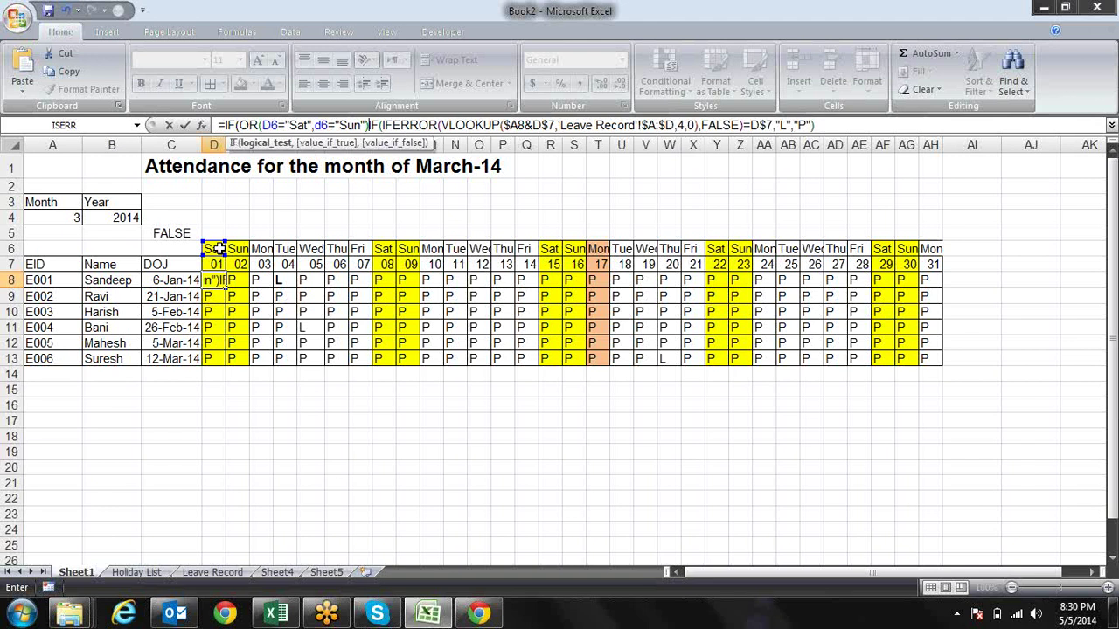
pyautogui.write(',')
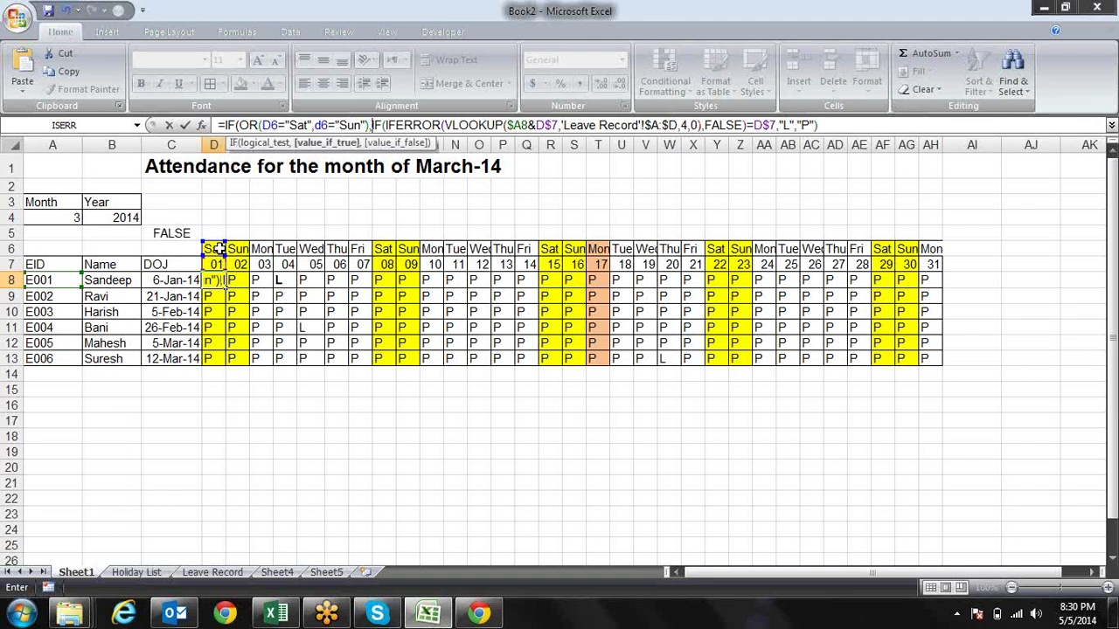
pyautogui.write('"W/')
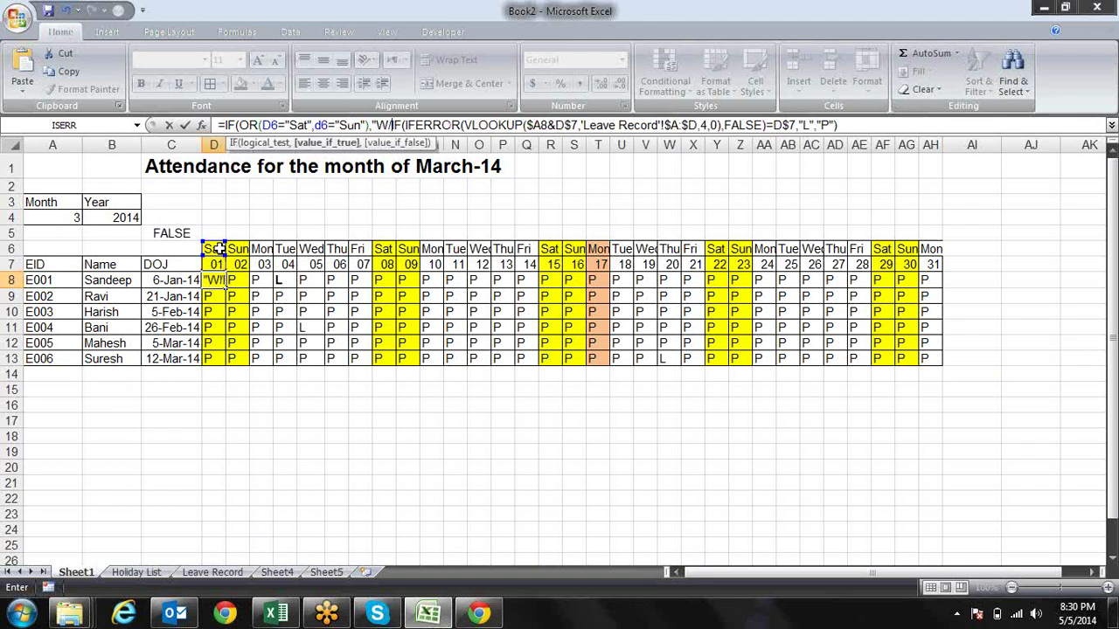
pyautogui.write('O')
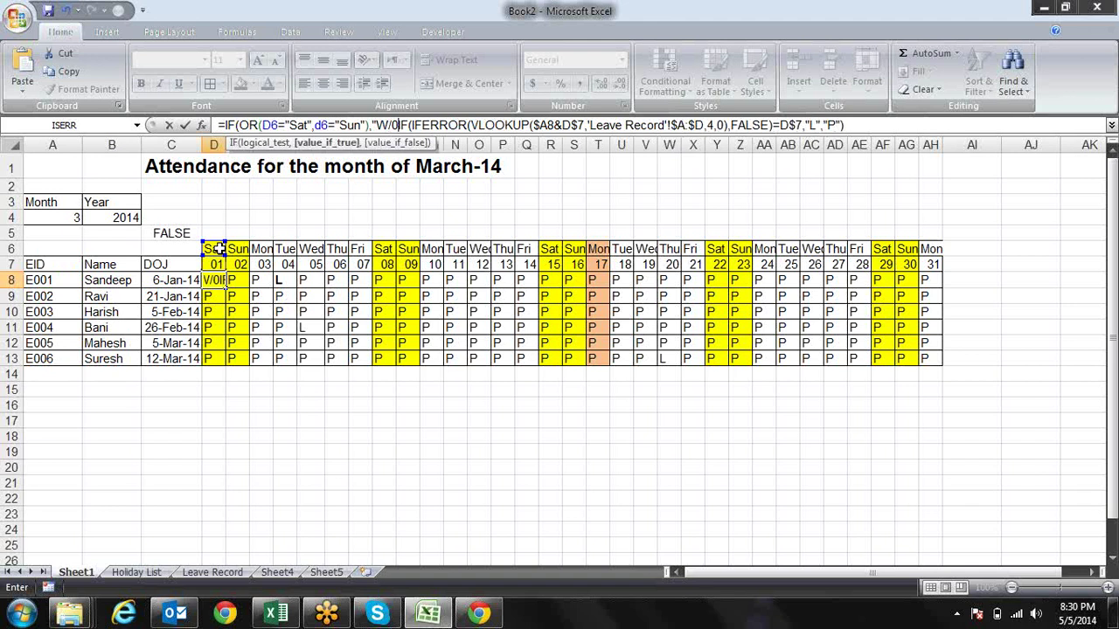
pyautogui.press('BackSpace')
pyautogui.write('o')
pyautogui.write('",')
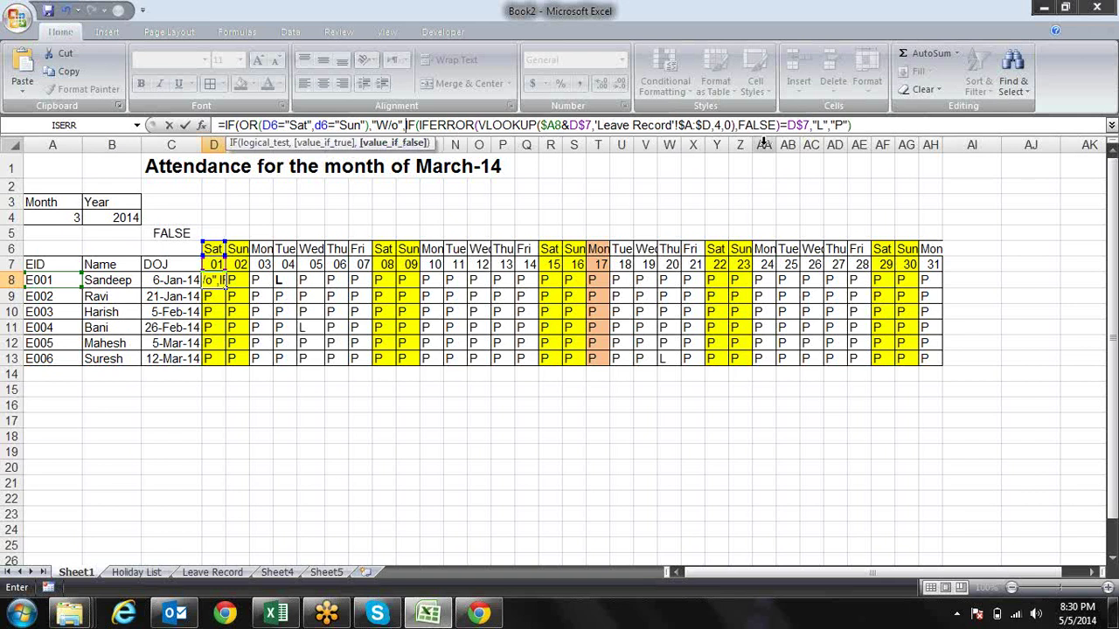
# Step: Close the IF, lock both day references as D$6, and confirm D8
pyautogui.click(890, 125)
pyautogui.write(')')
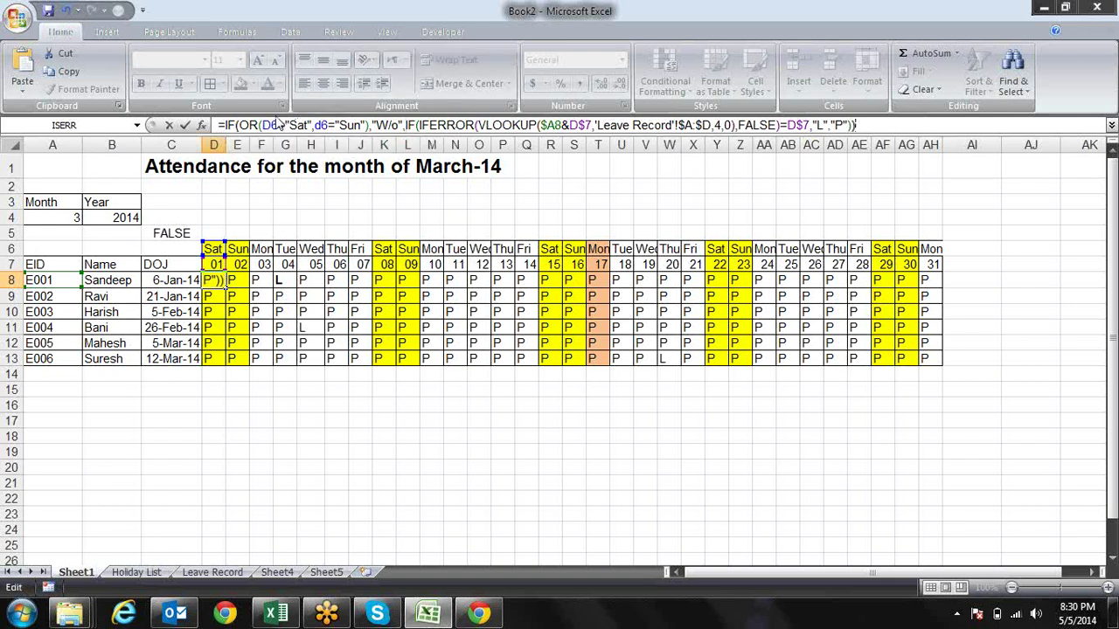
pyautogui.click(269, 125)
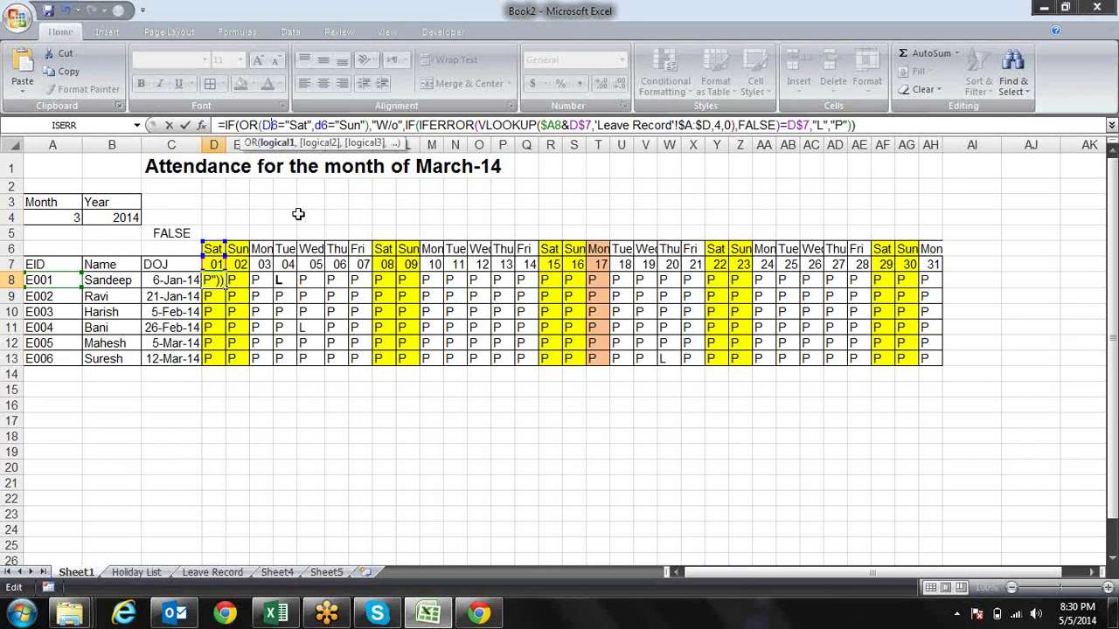
pyautogui.write('$')
pyautogui.press('Right')
pyautogui.press('Right')
pyautogui.press('Right')
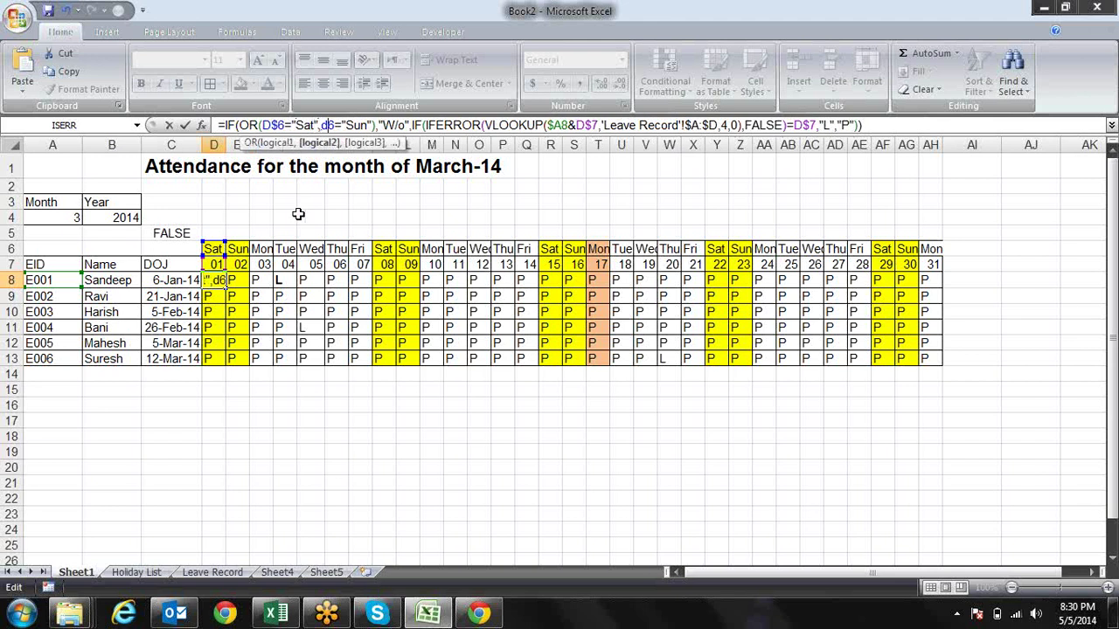
pyautogui.write('$')
pyautogui.hotkey('ctrl', 'Return')
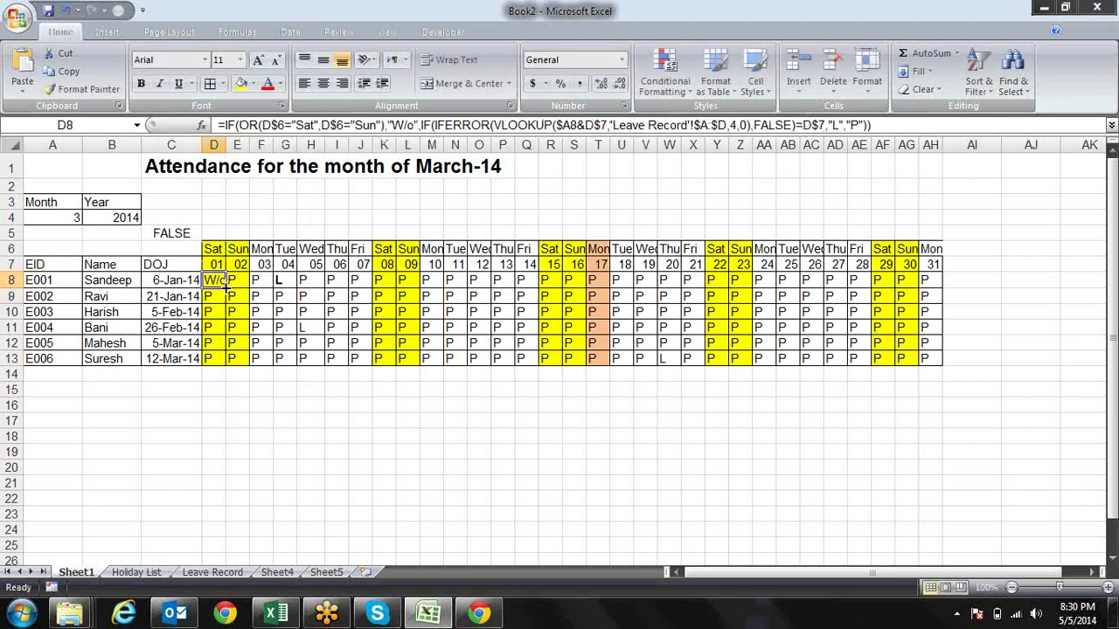
# Step: Fill the weekend formula to AH8 and down all six rows, then autofit columns D:AH
pyautogui.moveTo(229, 285)
pyautogui.mouseDown()
pyautogui.moveTo(970, 264)
pyautogui.moveTo(957, 272)
pyautogui.mouseUp()
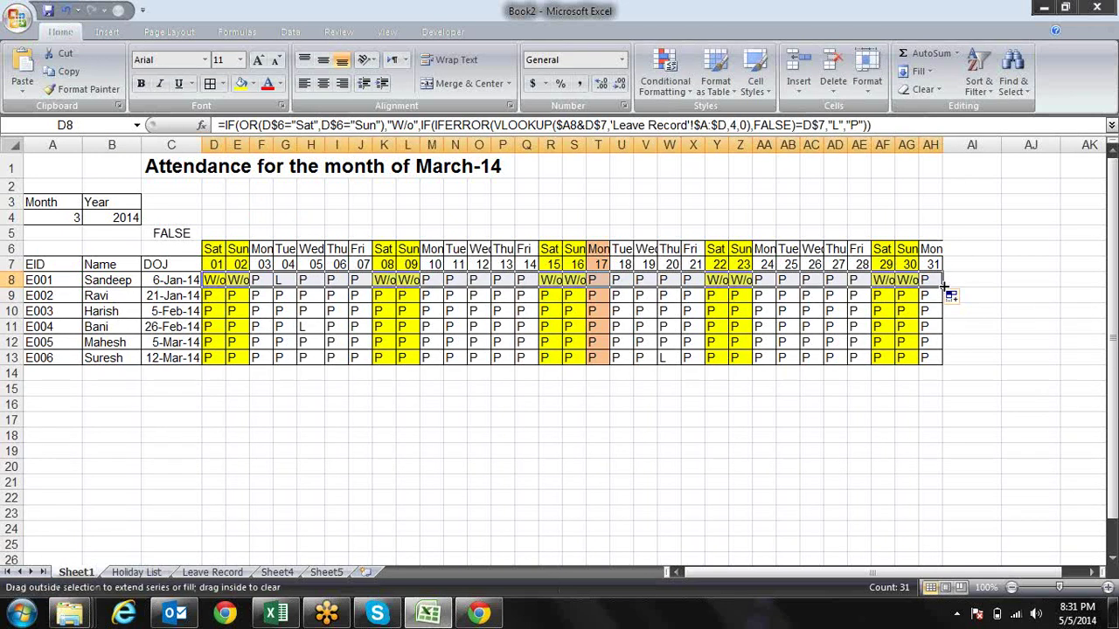
pyautogui.doubleClick(943, 287)
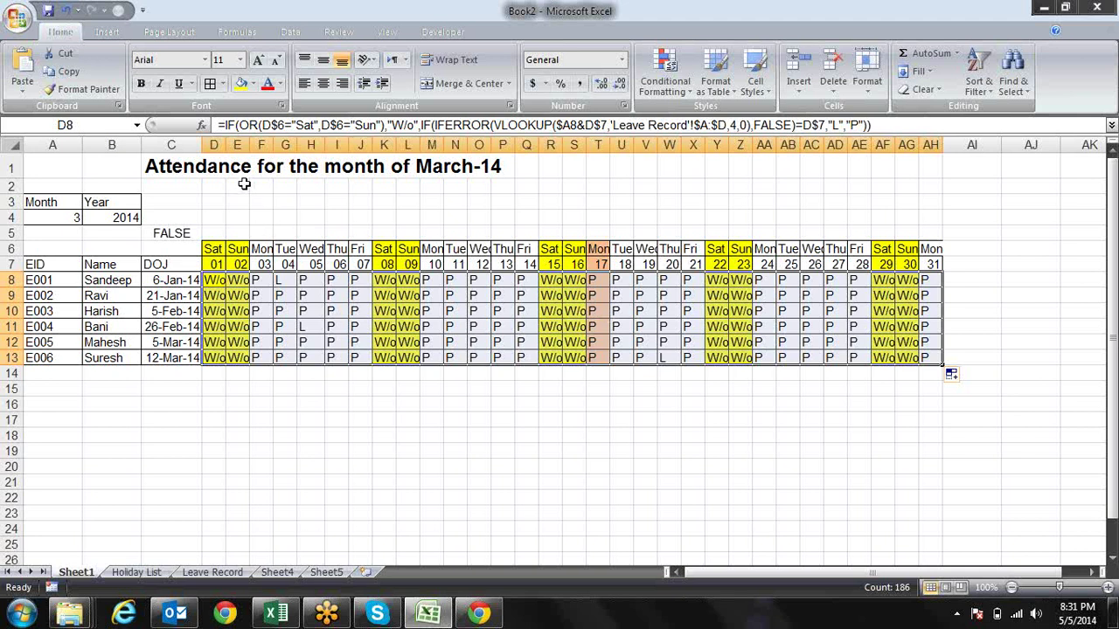
pyautogui.moveTo(213, 144); pyautogui.dragTo(932, 175)
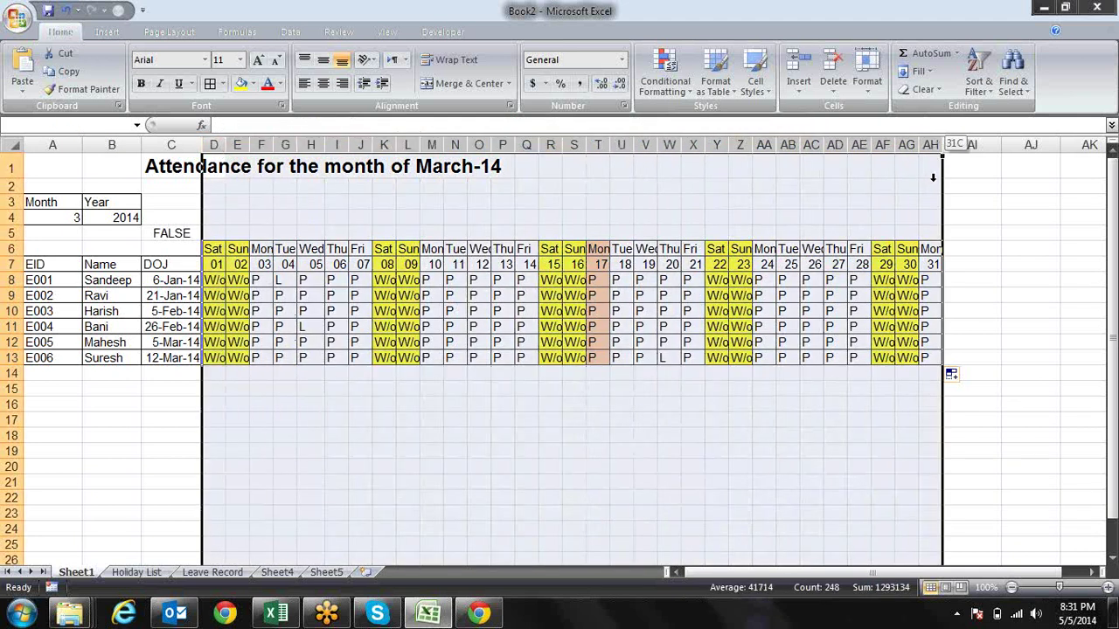
pyautogui.doubleClick(941, 144)
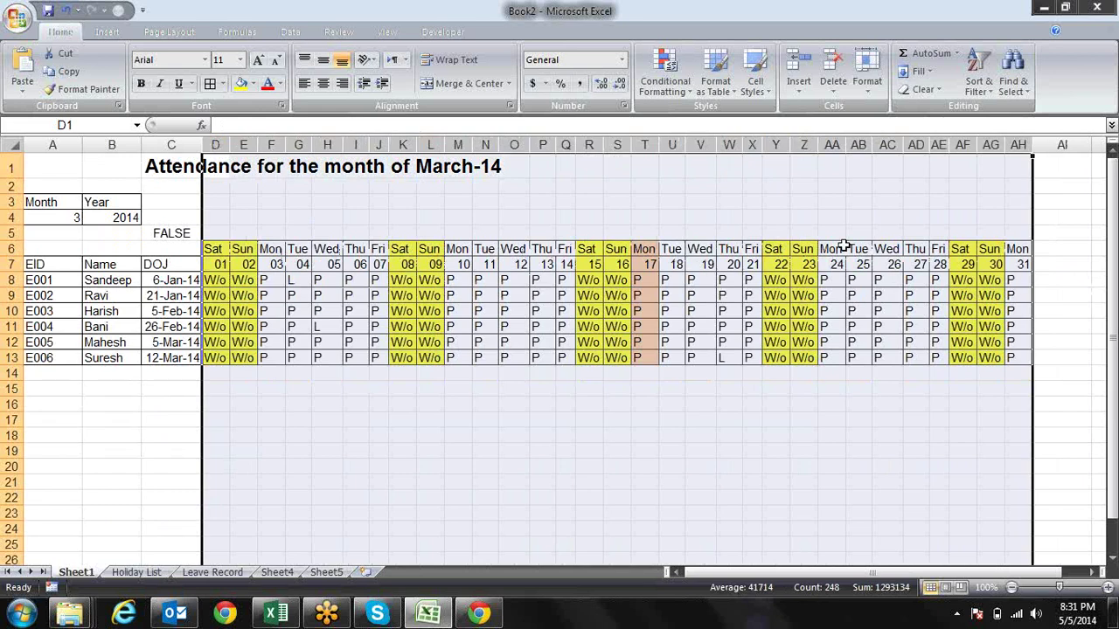
pyautogui.click(641, 295)
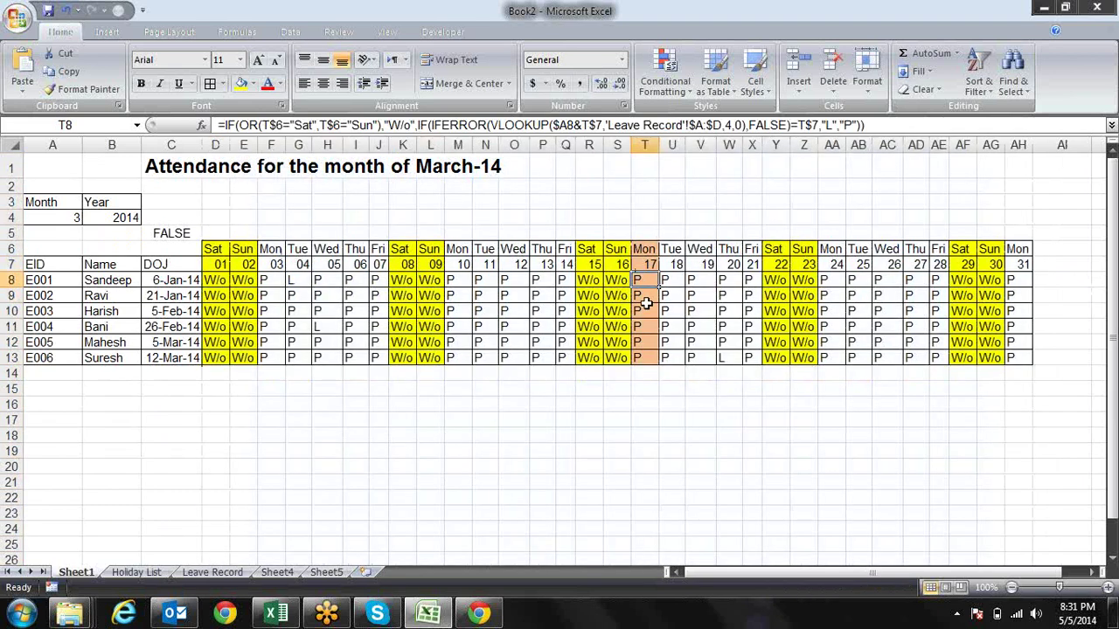
pyautogui.click(641, 310)
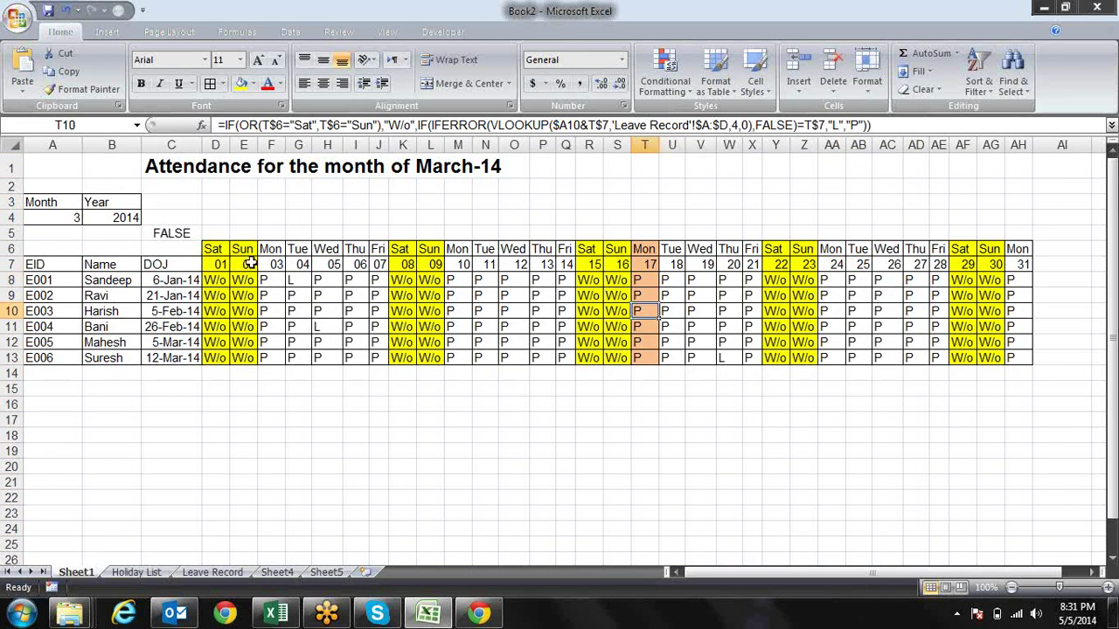
pyautogui.click(215, 280)
# Step: Begin D8's formula with IF(ISERROR(VLOOKUP(D7,hl,1,0)),"H", before the weekend test
pyautogui.click(221, 125)
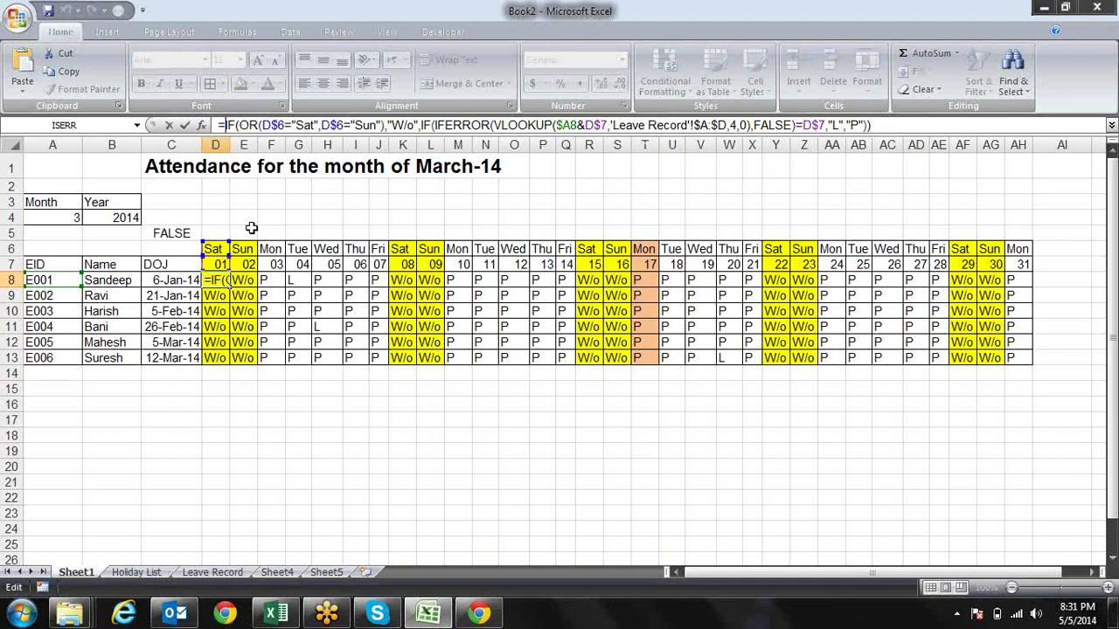
pyautogui.write('IF(')
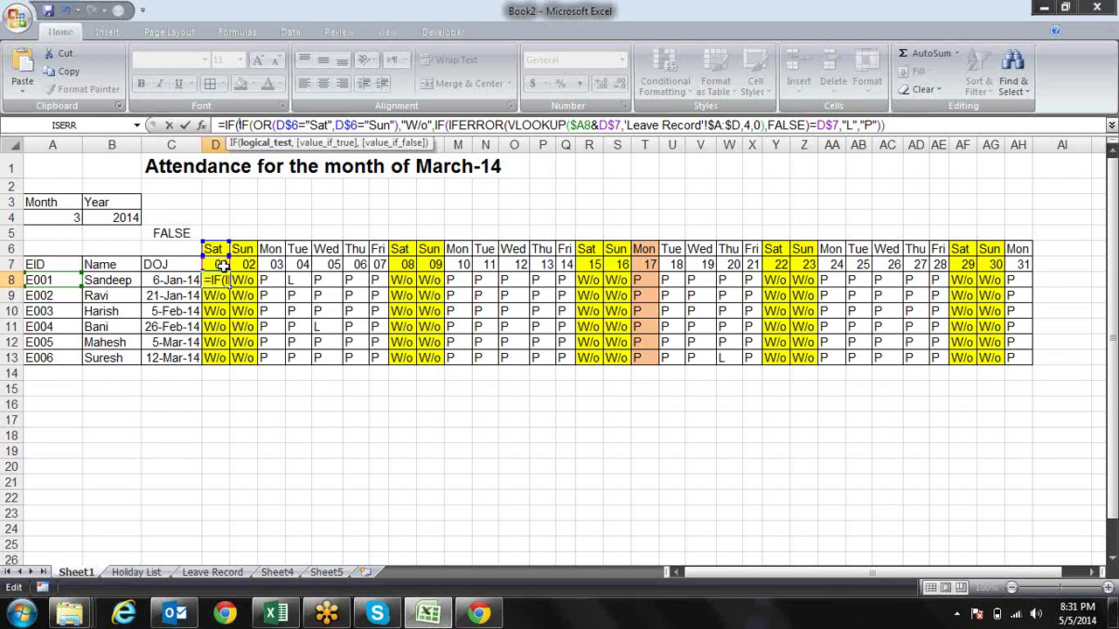
pyautogui.write('is')
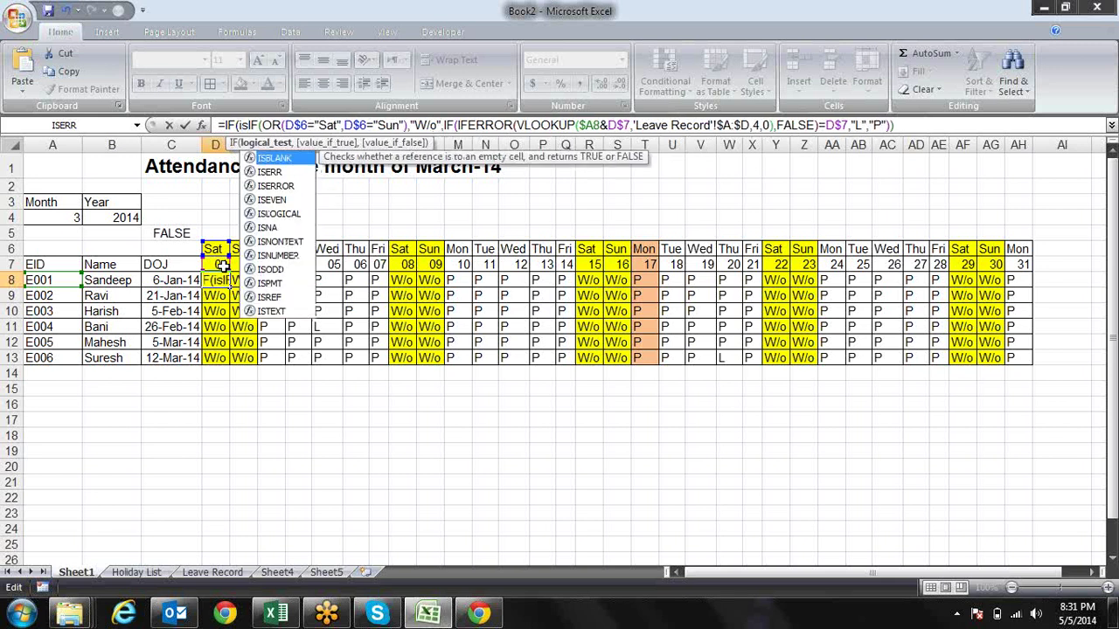
pyautogui.press('Down')
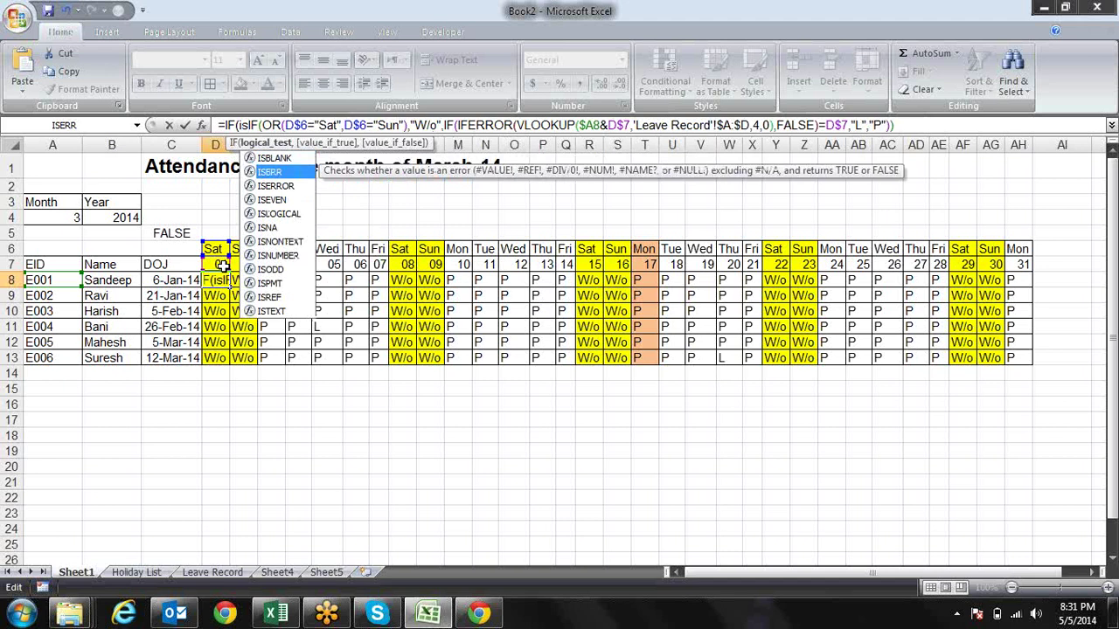
pyautogui.press('Down')
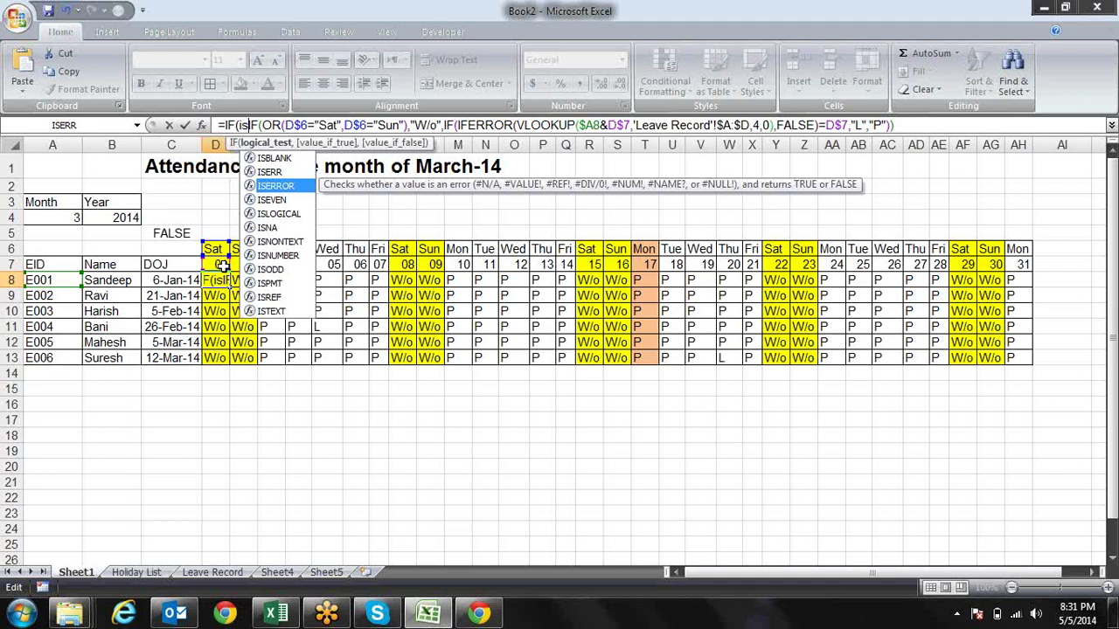
pyautogui.press('Tab')
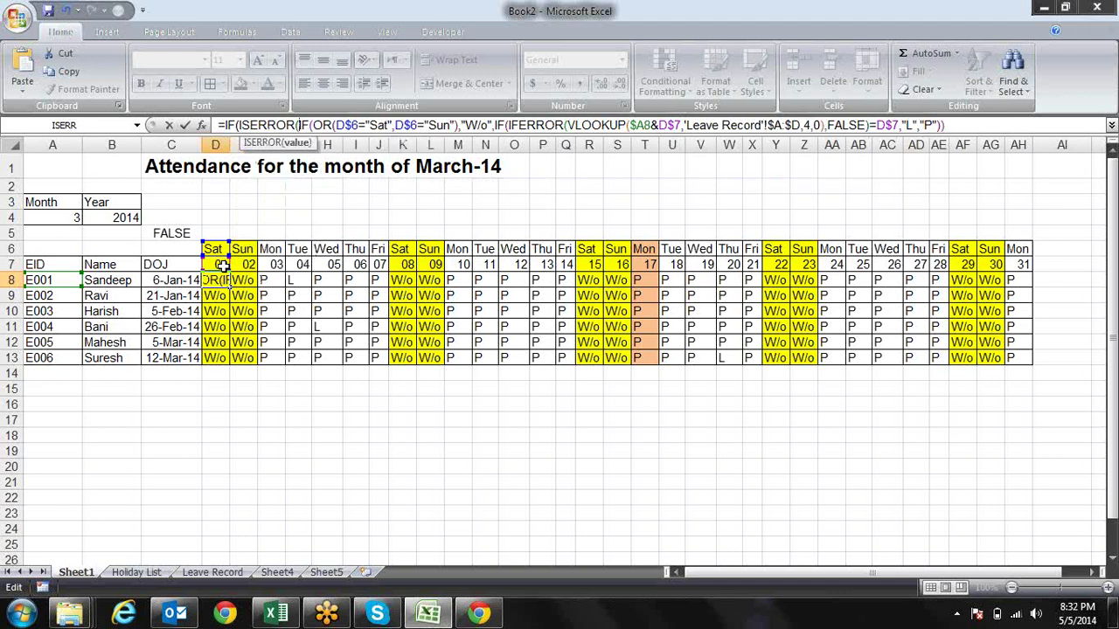
pyautogui.write('vl')
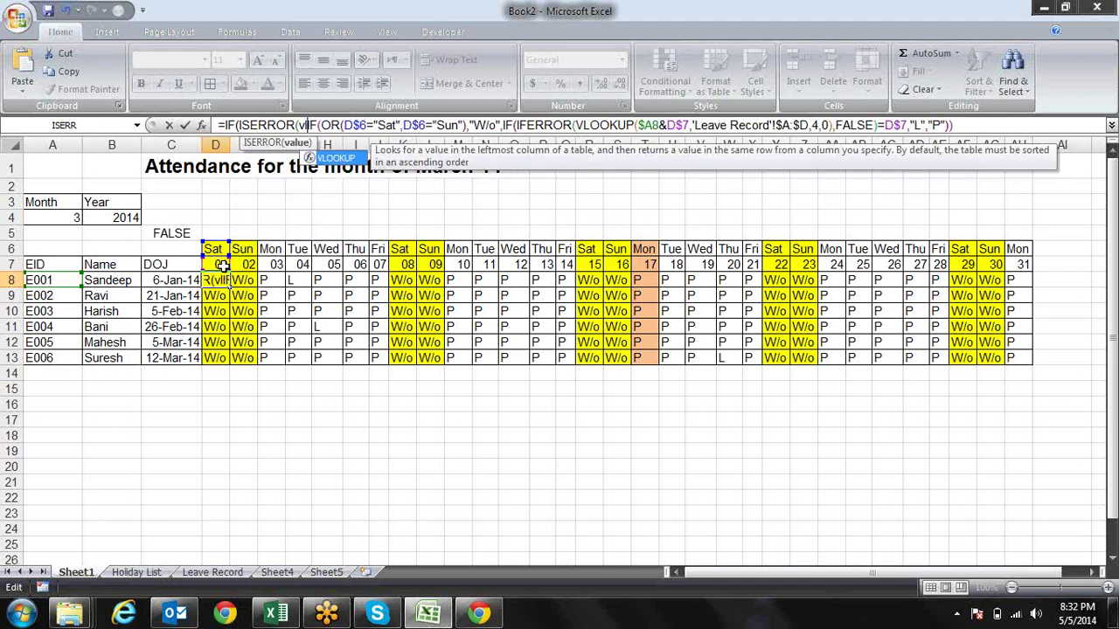
pyautogui.press('Tab')
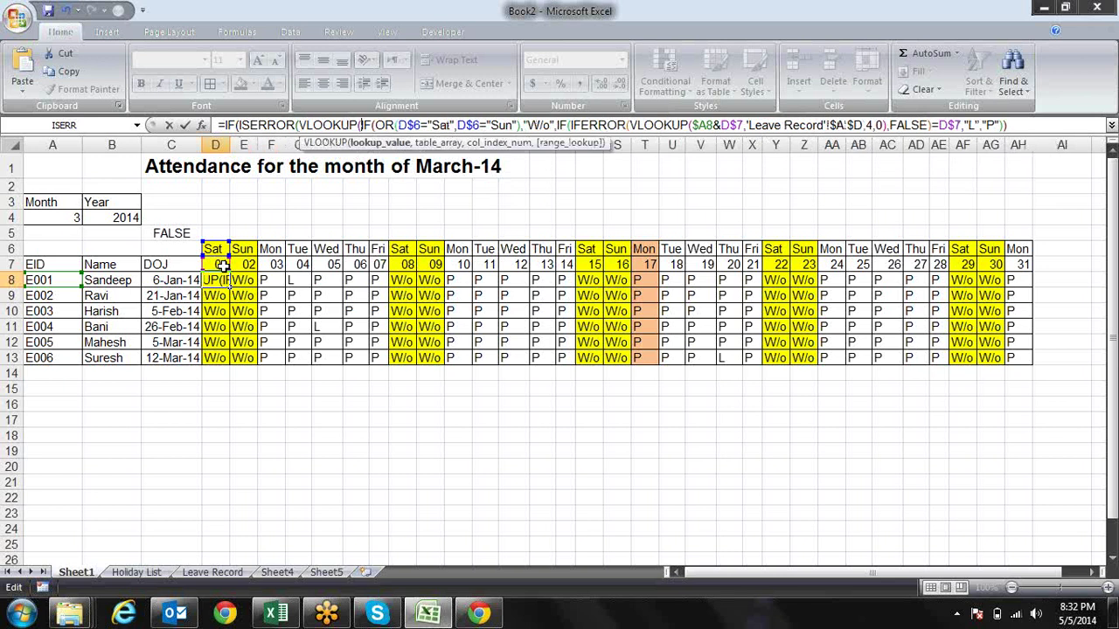
pyautogui.click(222, 265)
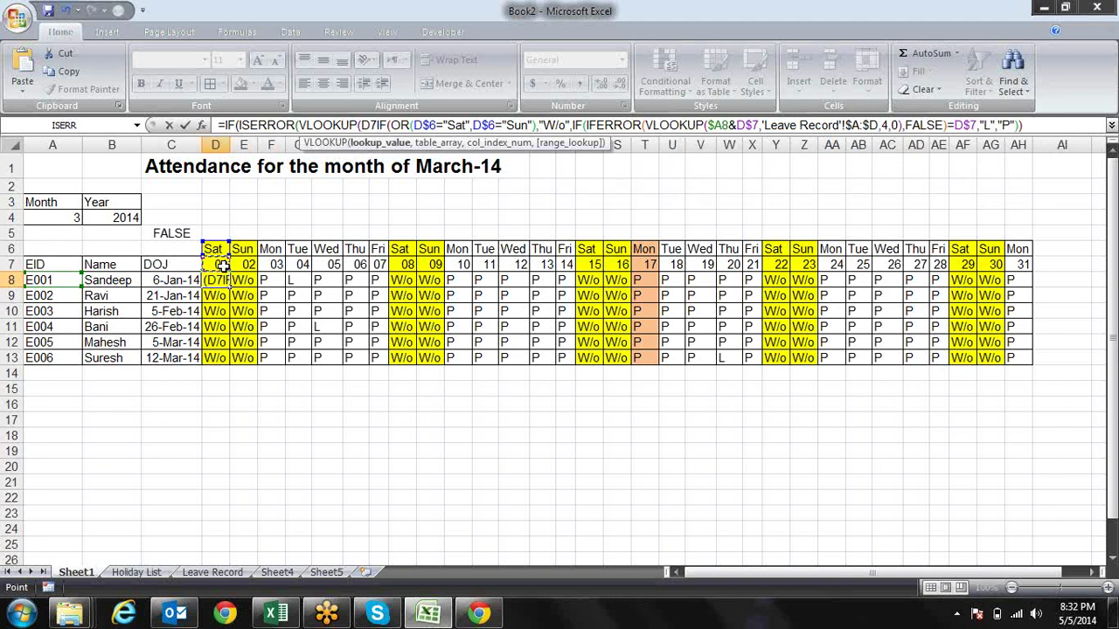
pyautogui.write(',')
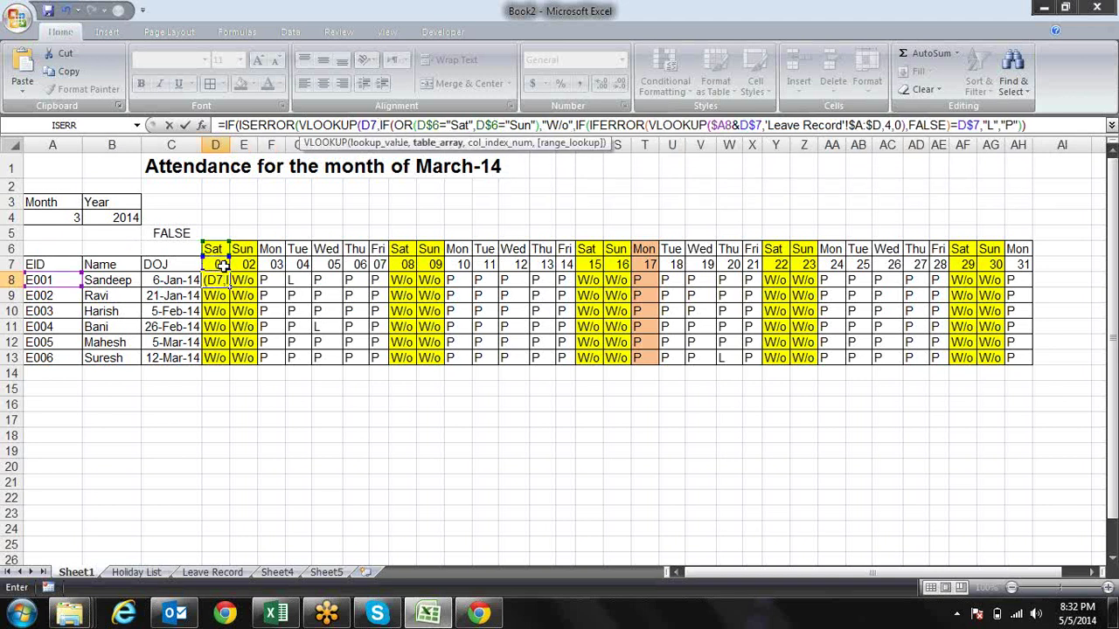
pyautogui.write('hl')
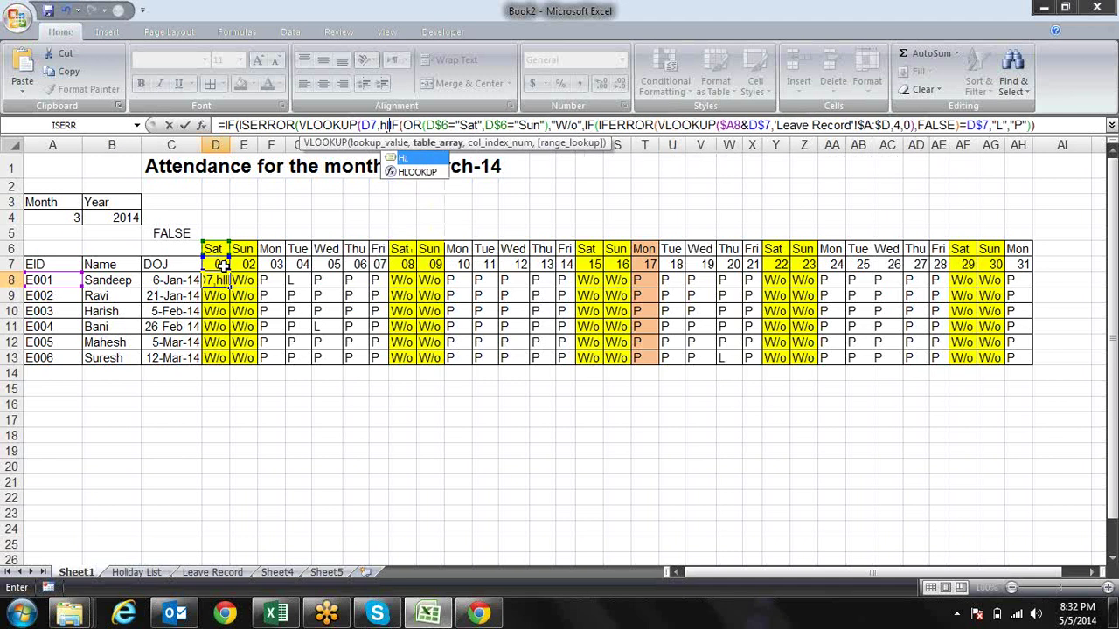
pyautogui.write(',1,')
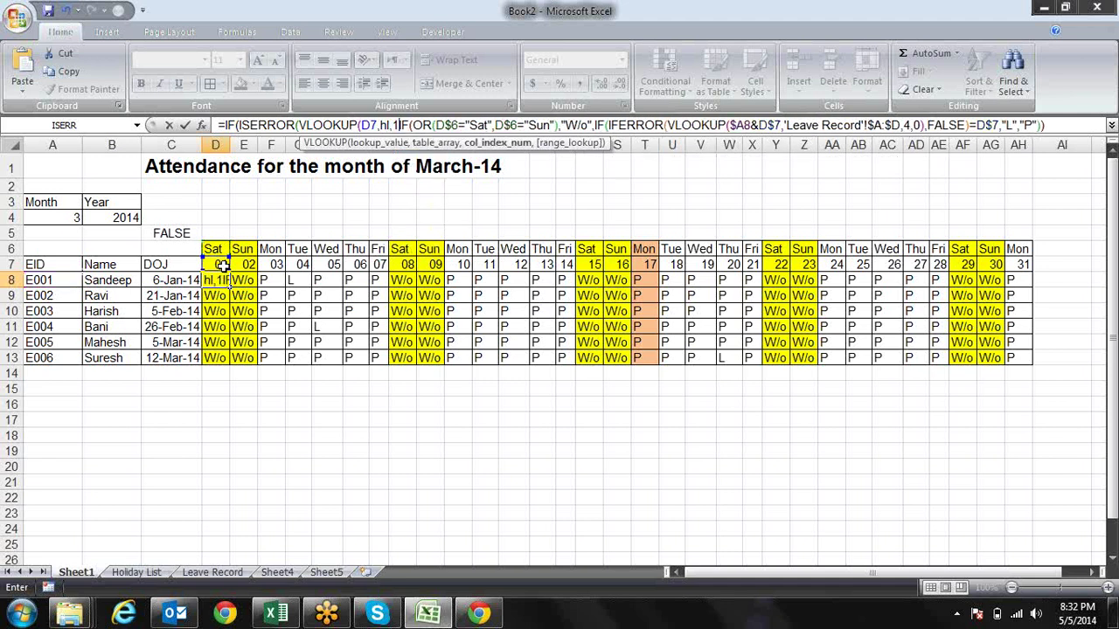
pyautogui.write('0)')
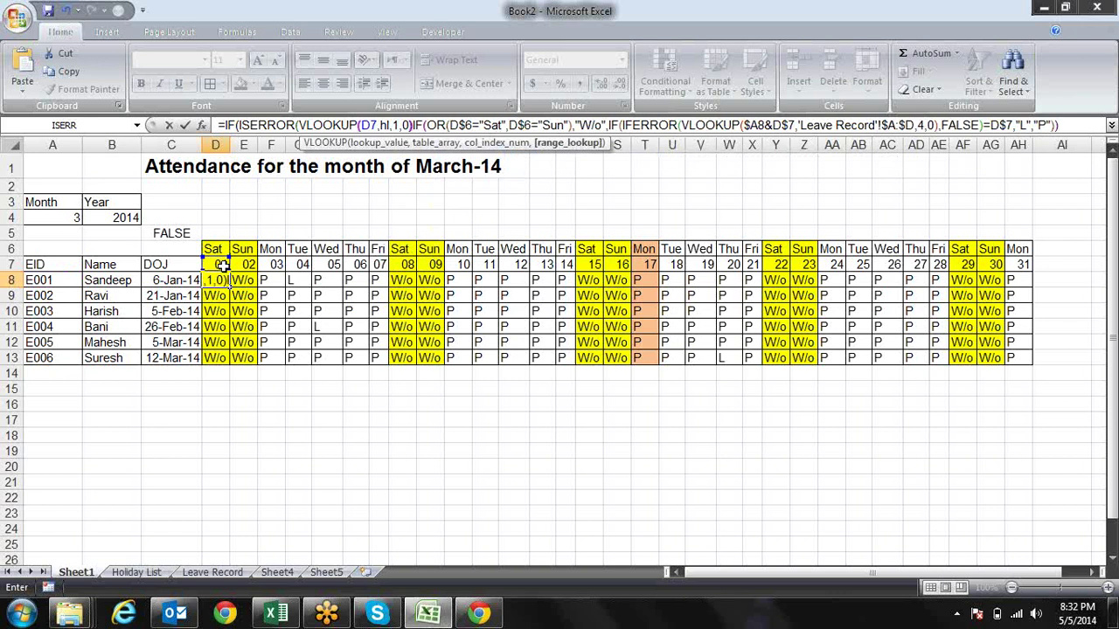
pyautogui.write(')')
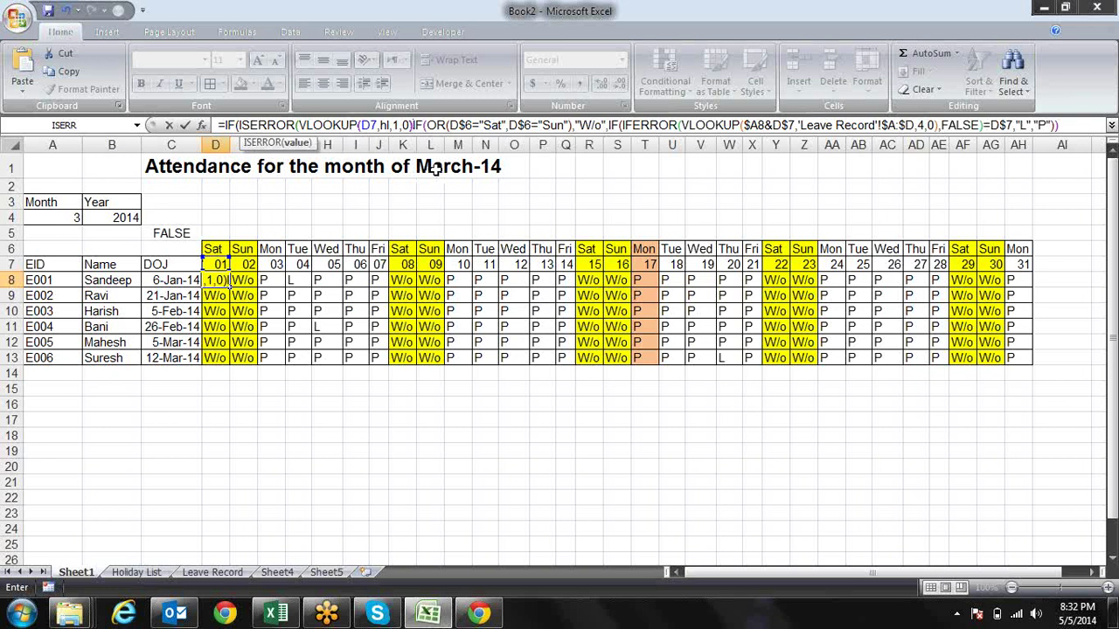
pyautogui.write(',')
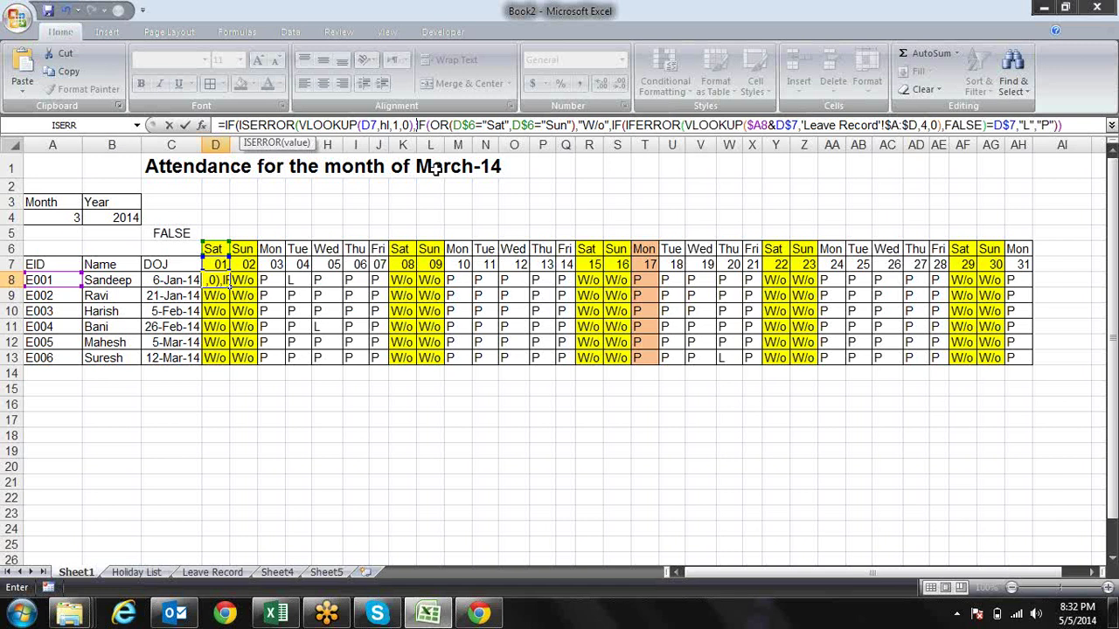
pyautogui.write('"H')
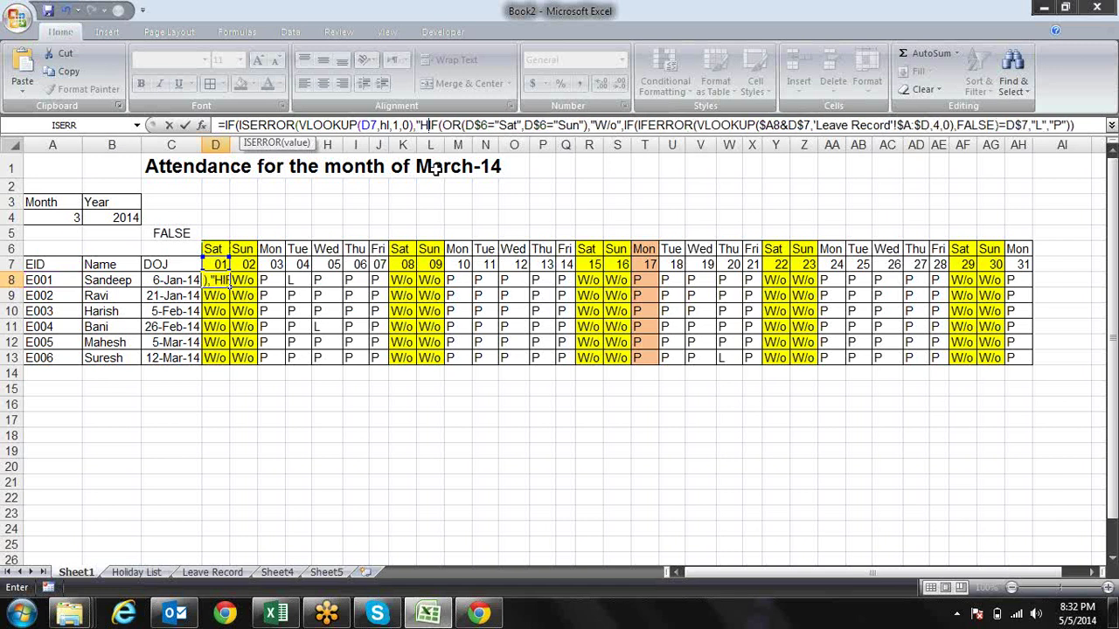
pyautogui.write('"')
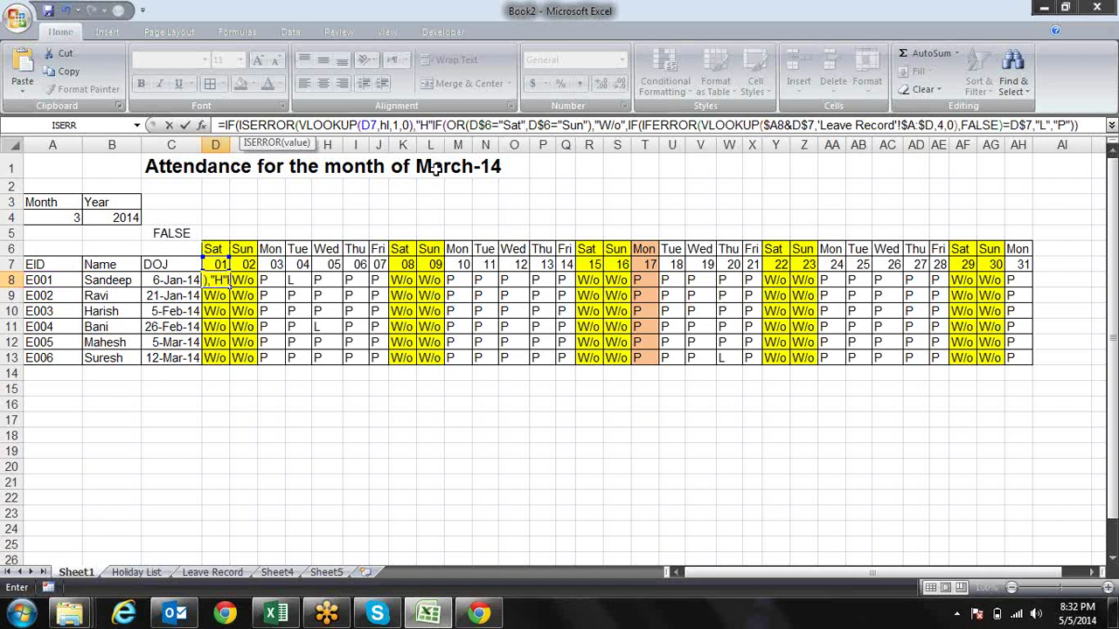
pyautogui.write(',')
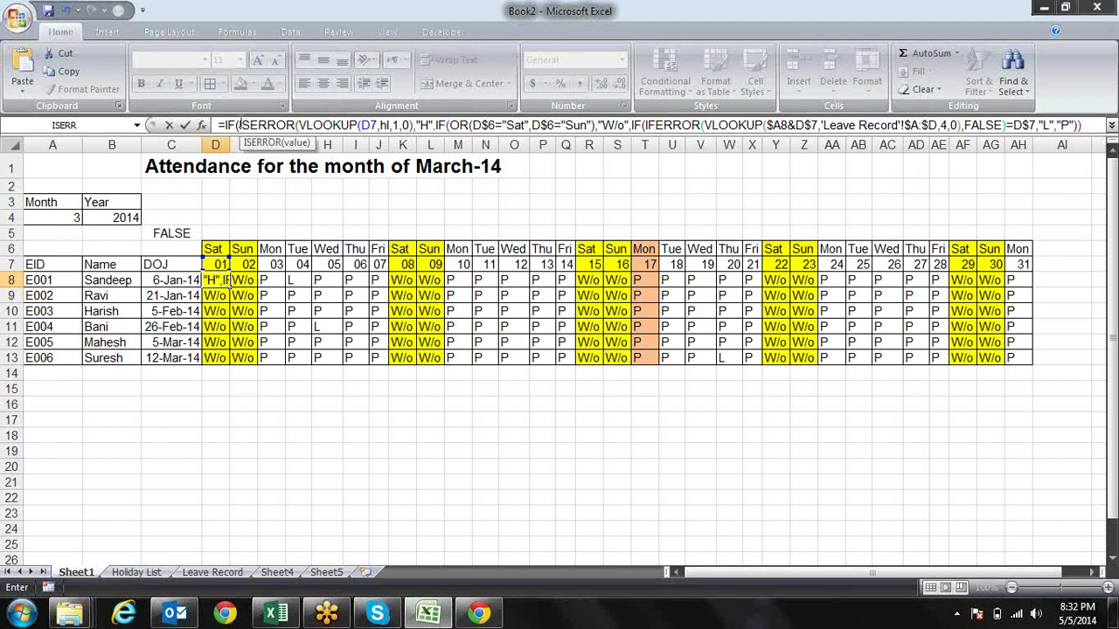
# Step: Wrap the ISERROR(VLOOKUP(D7,HL,1,0)) check in NOT(), close the parentheses, and commit D8
pyautogui.click(239, 125)
pyautogui.press('Home')
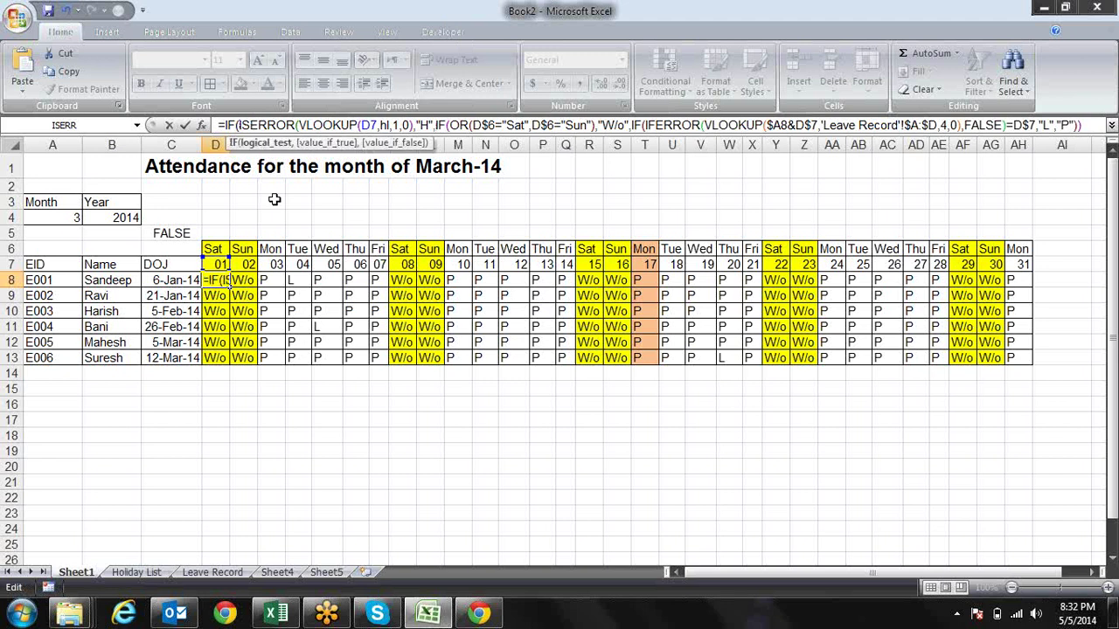
pyautogui.write('n')
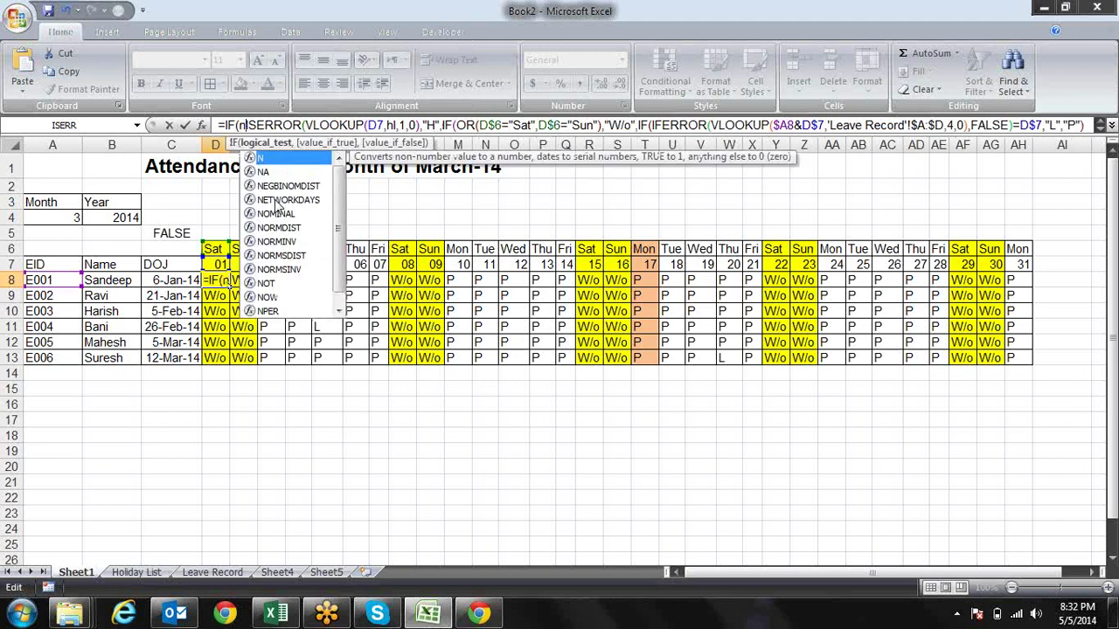
pyautogui.press('Down')
pyautogui.press('Down')
pyautogui.press('Down')
pyautogui.press('Down')
pyautogui.press('Down')
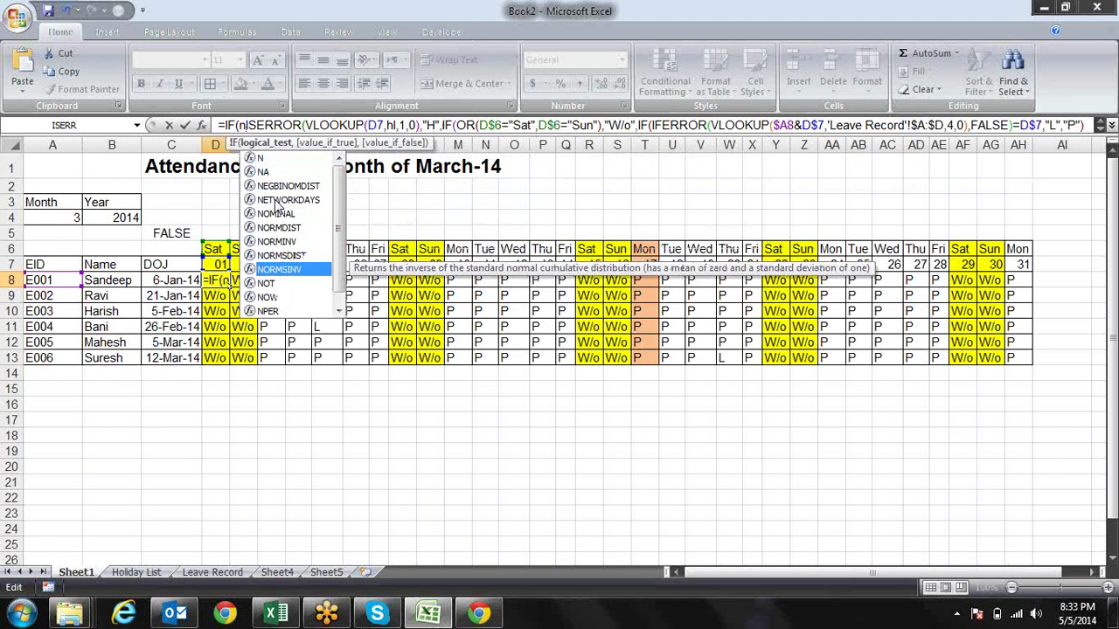
pyautogui.press('Down')
pyautogui.press('Tab')
pyautogui.press('Right')
pyautogui.press('Right')
pyautogui.press('Right')
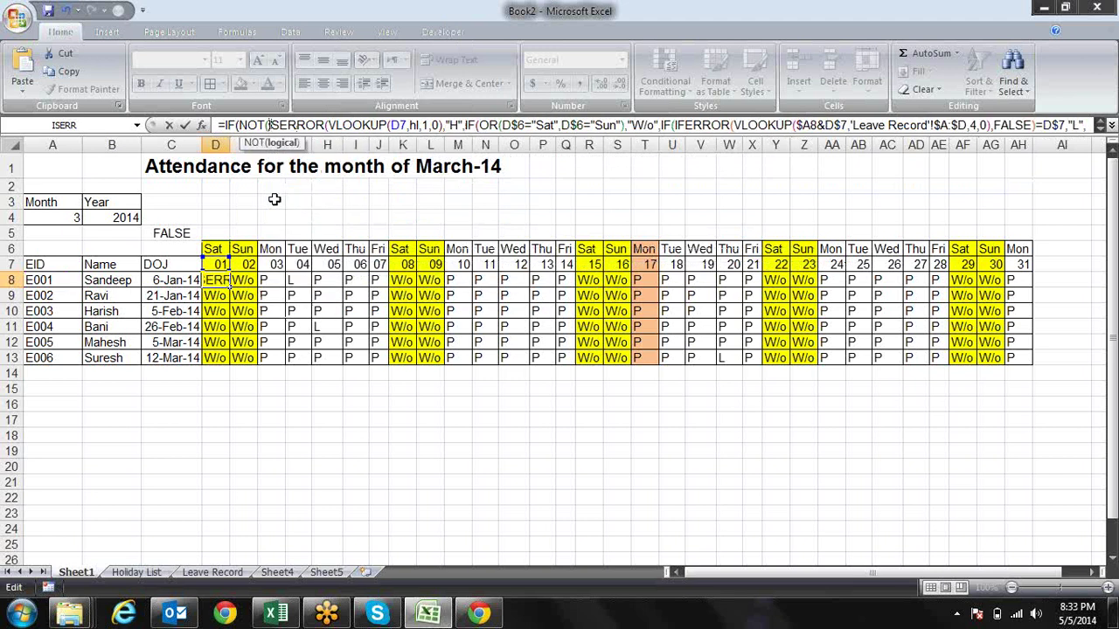
pyautogui.press('Right')
pyautogui.press('Right')
pyautogui.press('Right')
pyautogui.press('Right')
pyautogui.press('Right')
pyautogui.press('Right')
pyautogui.press('Right')
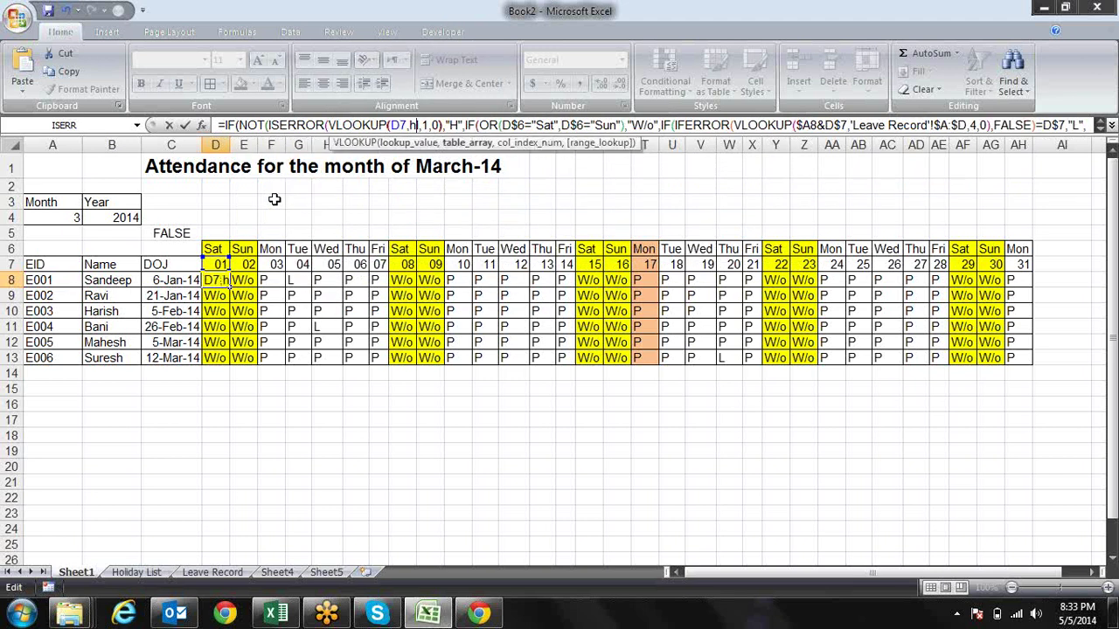
pyautogui.press('Right')
pyautogui.press('Right')
pyautogui.press('Right')
pyautogui.press('Right')
pyautogui.press('Right')
pyautogui.press('Right')
pyautogui.press('Right')
pyautogui.press('Right')
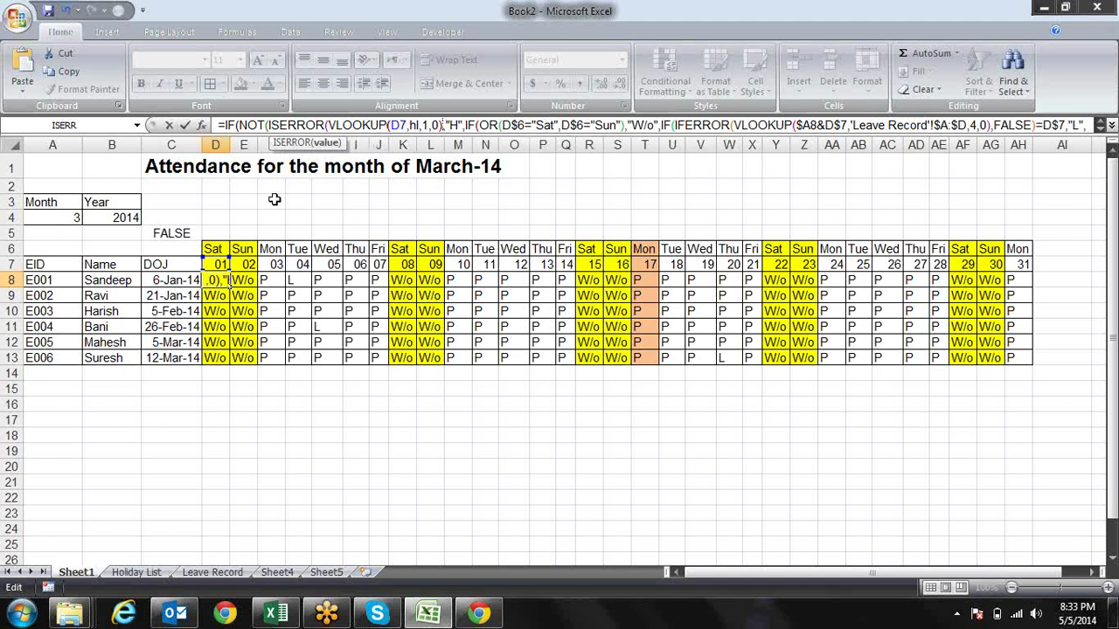
pyautogui.write(')')
pyautogui.press('Right')
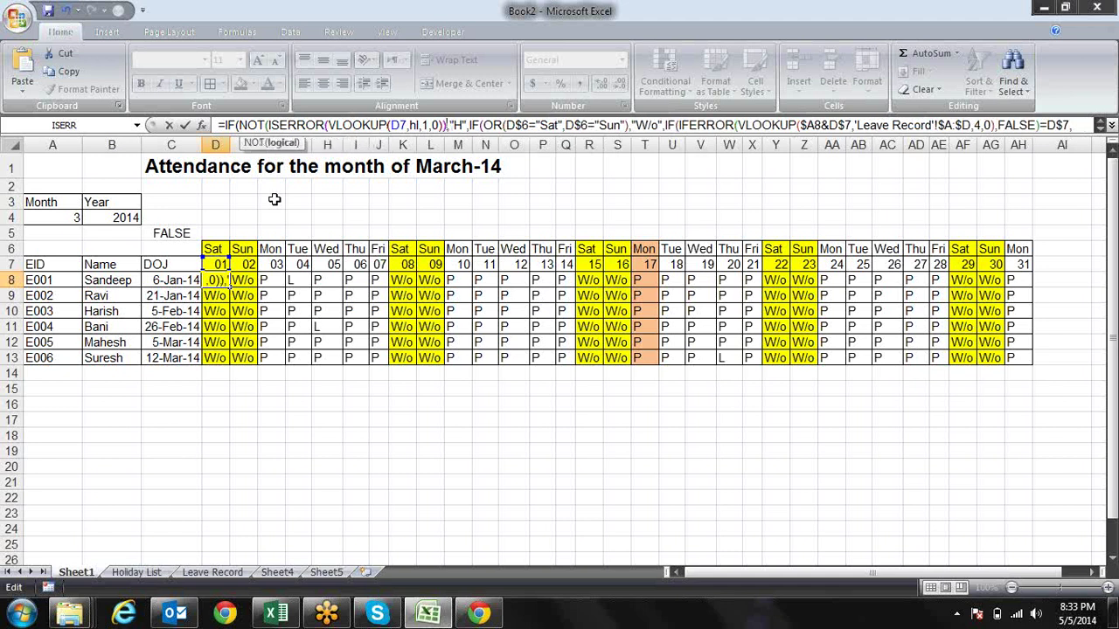
pyautogui.write(')')
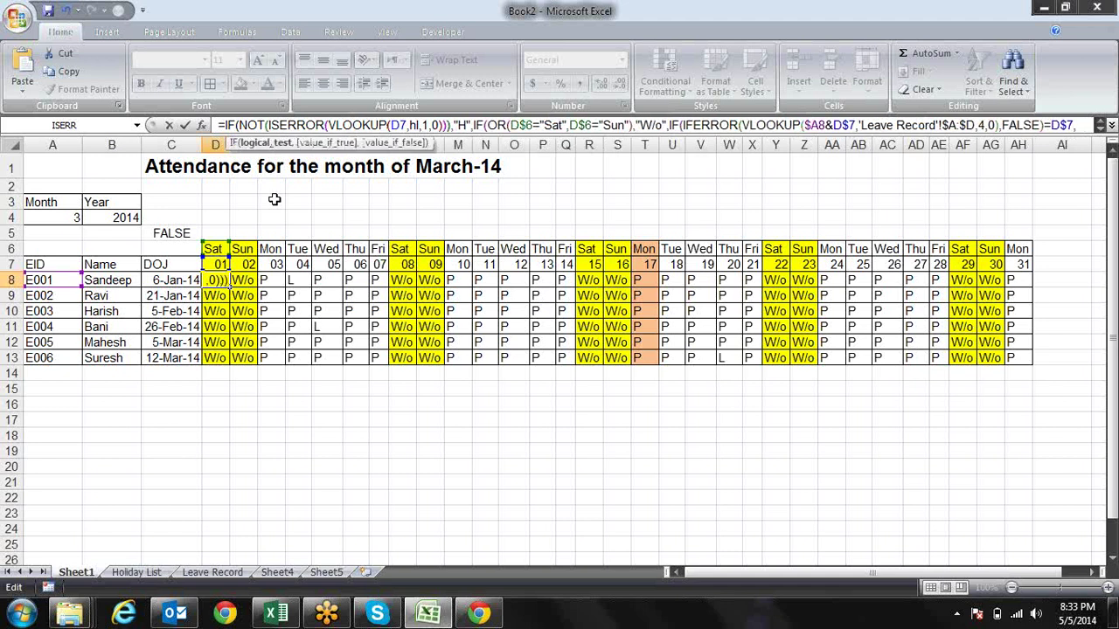
pyautogui.press('Return')
pyautogui.press('Return')
pyautogui.press('Up')
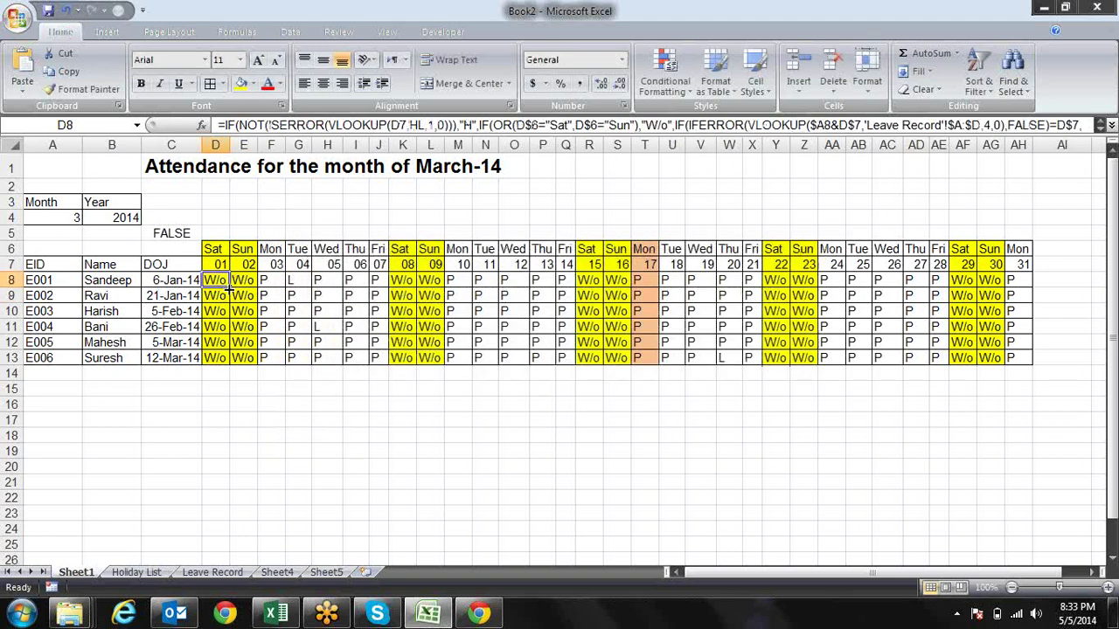
# Step: Change the lookup to D$7 in D8 and fill the formula across D8:AH13
pyautogui.click(399, 127)
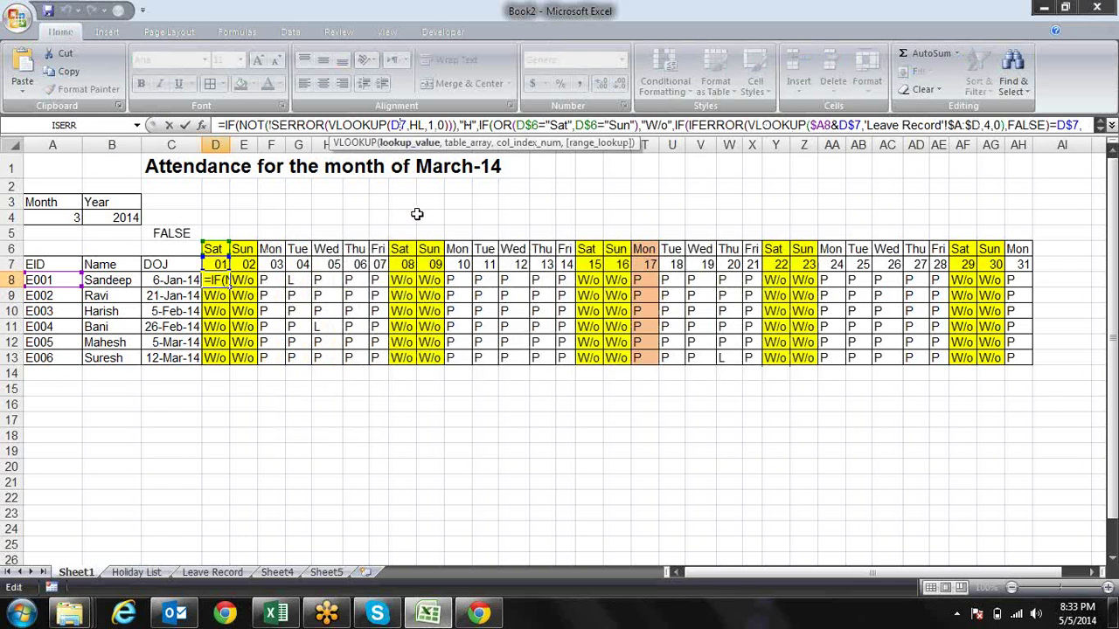
pyautogui.write('$')
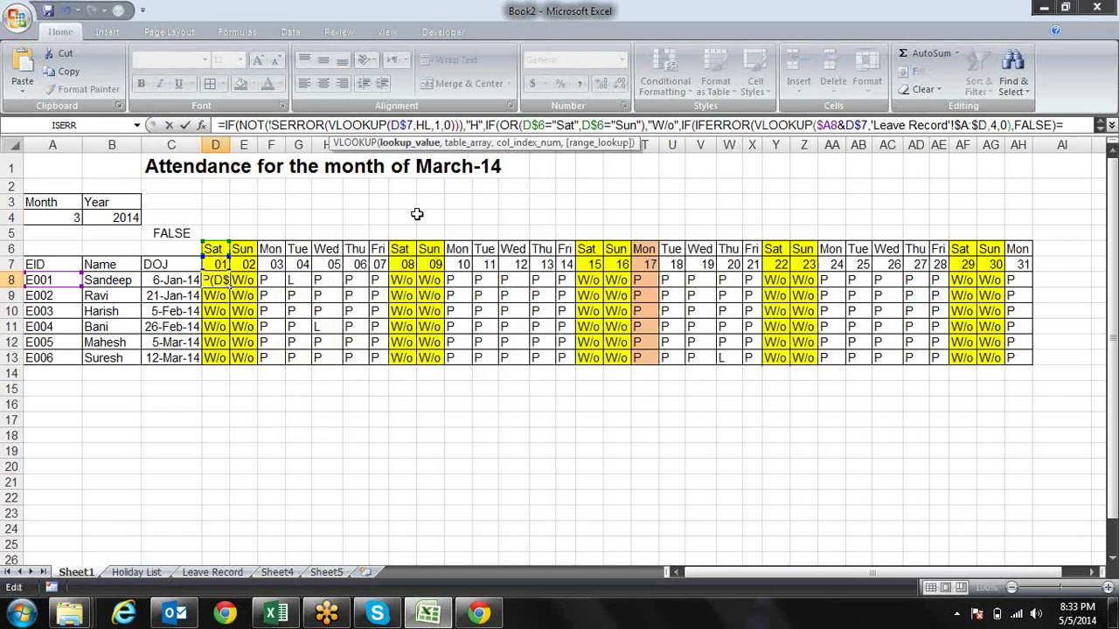
pyautogui.hotkey('ctrl', 'Return')
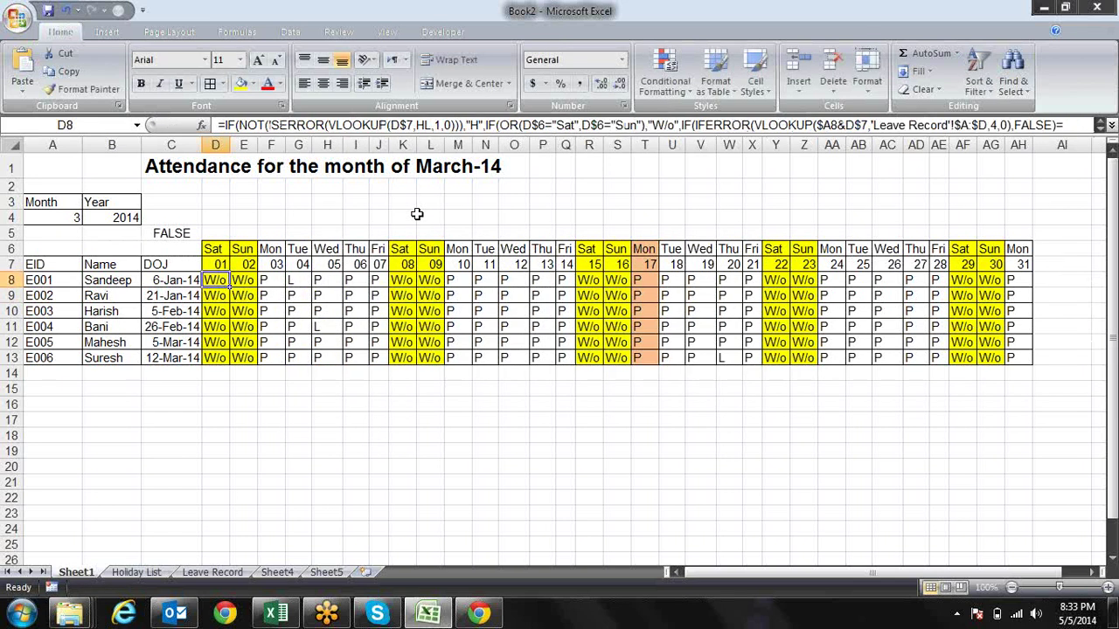
pyautogui.moveTo(227, 287)
pyautogui.mouseDown()
pyautogui.moveTo(1028, 289)
pyautogui.moveTo(1033, 360)
pyautogui.mouseUp()
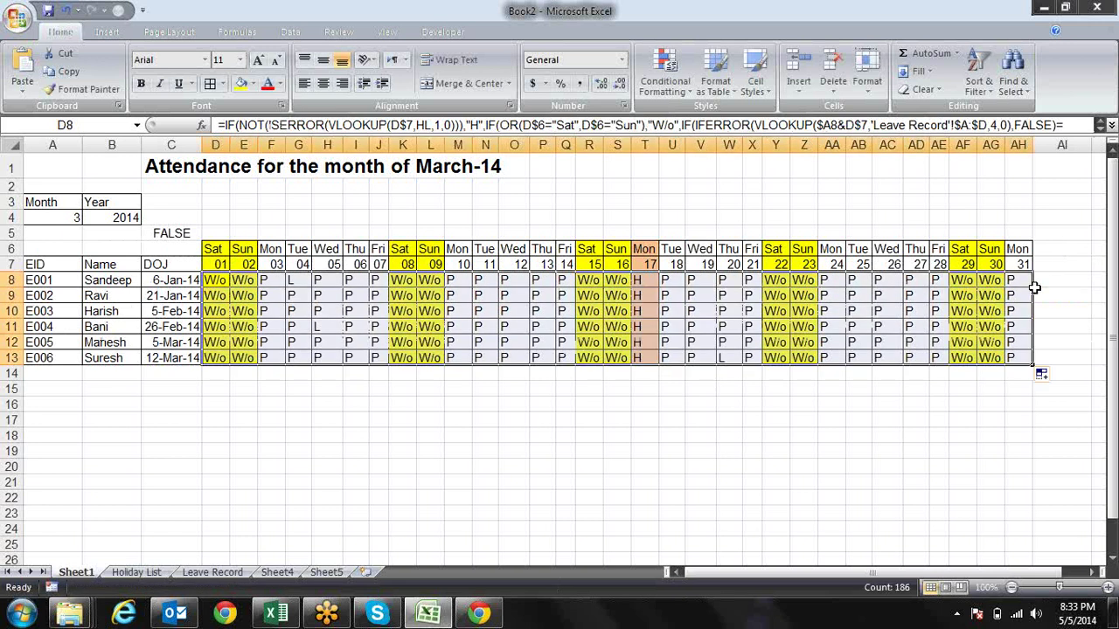
pyautogui.click(762, 373)
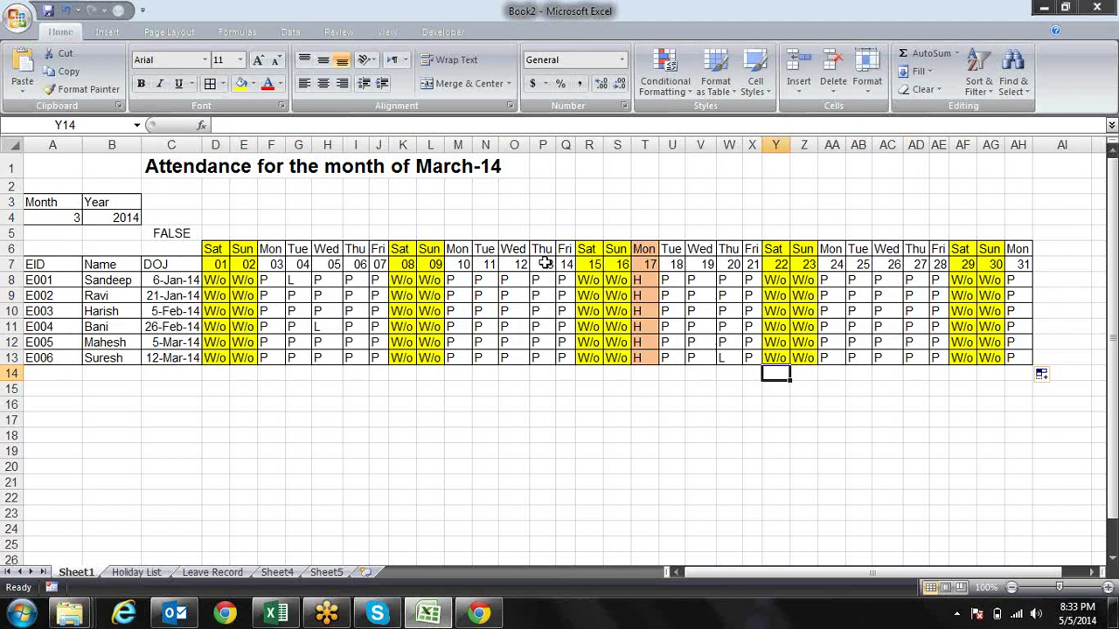
# Step: Inspect the holiday formulas in T8 and T9 and begin editing T9's lookup
pyautogui.click(648, 281)
pyautogui.click(650, 294)
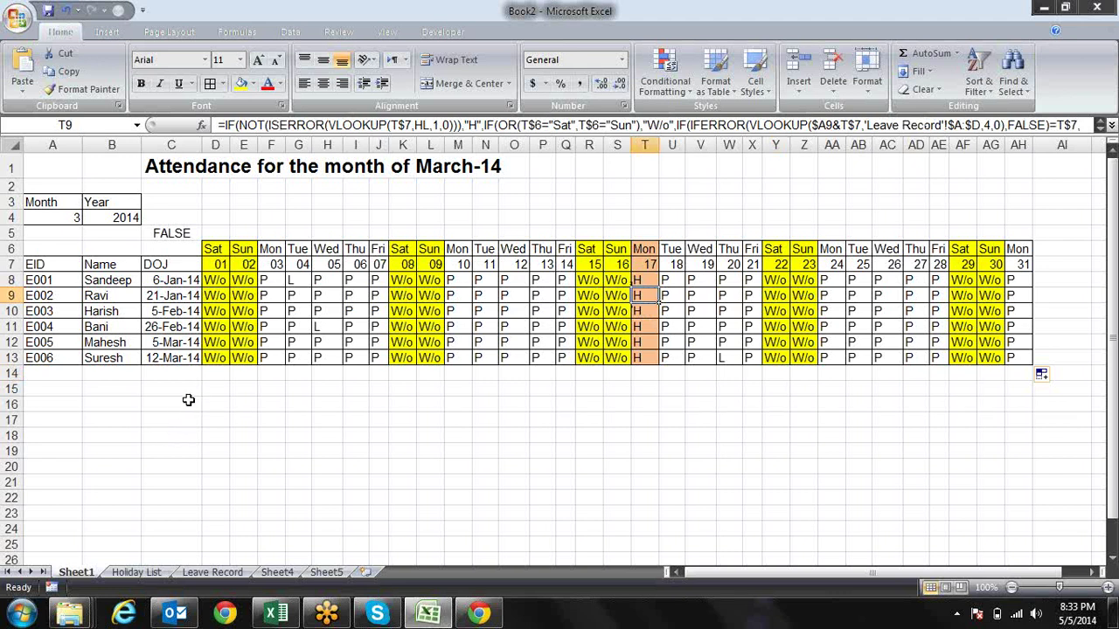
pyautogui.click(400, 125)
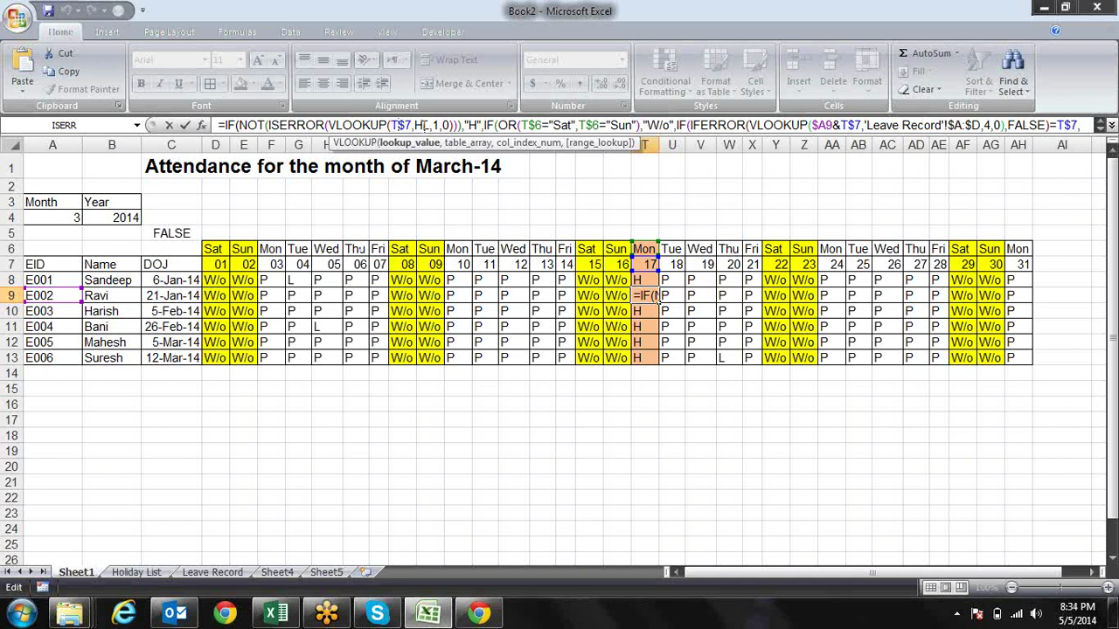
pyautogui.write('L')
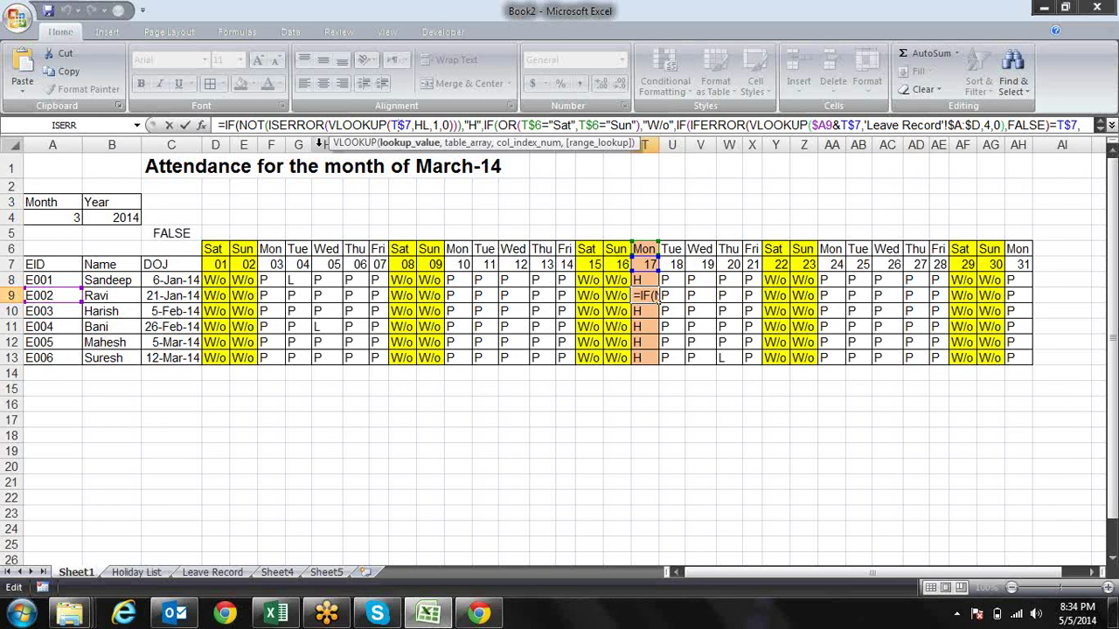
# Step: Commit E002's day-17 formula in T9, then review the row 8 day formulas back to D8
pyautogui.press('Return')
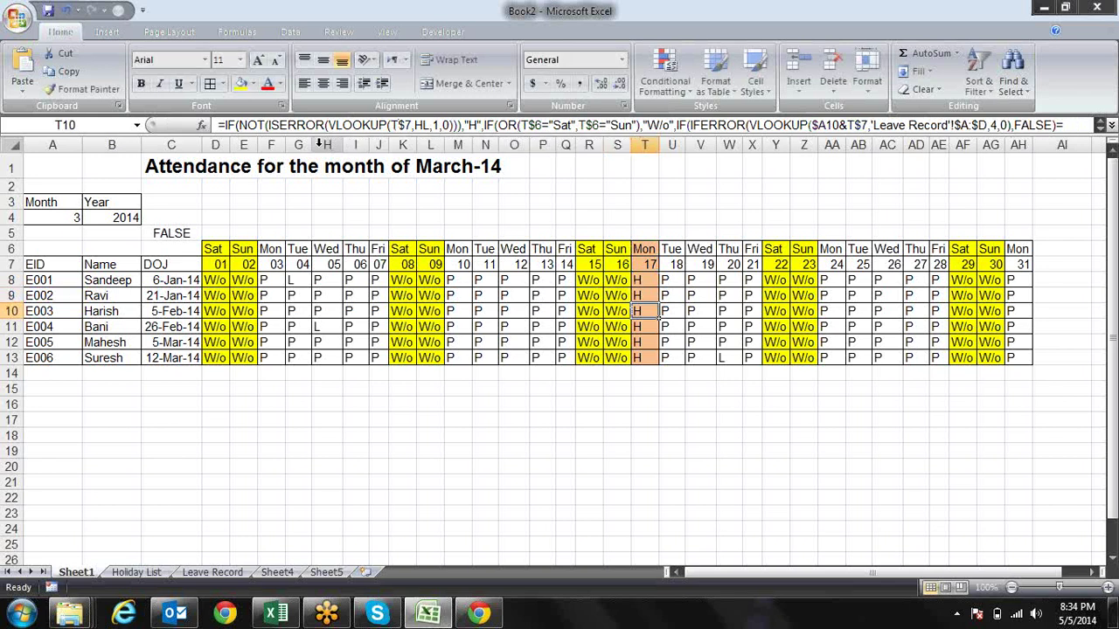
pyautogui.press('Up')
pyautogui.press('Up')
pyautogui.press('Left')
pyautogui.press('Left')
pyautogui.press('Left')
pyautogui.press('Left')
pyautogui.press('Left')
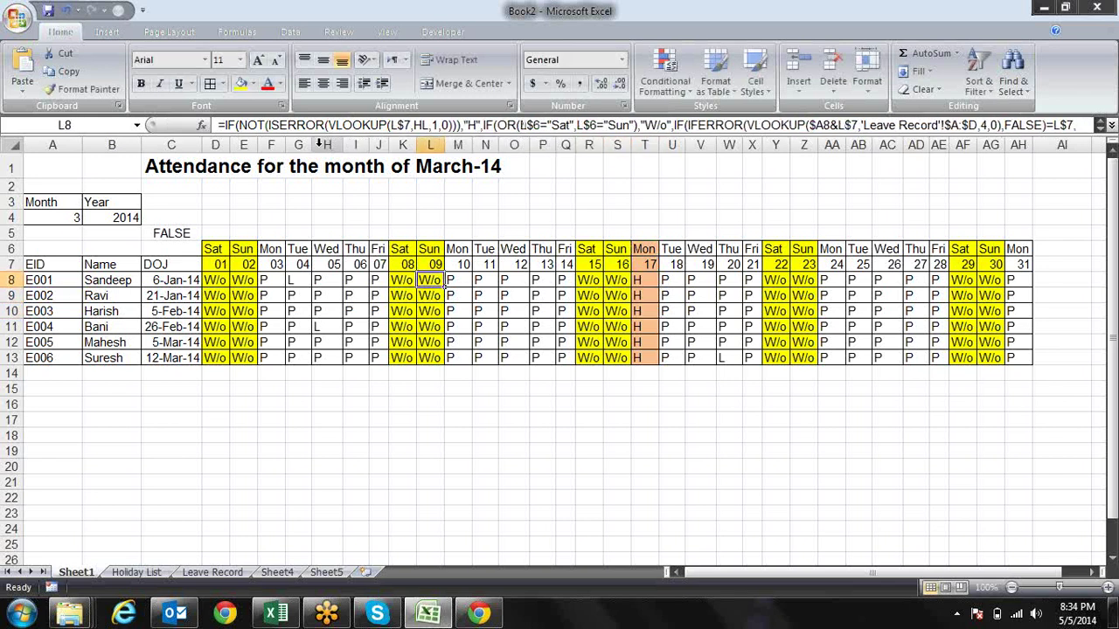
pyautogui.press('Left')
pyautogui.press('Left')
pyautogui.press('Left')
pyautogui.press('Left')
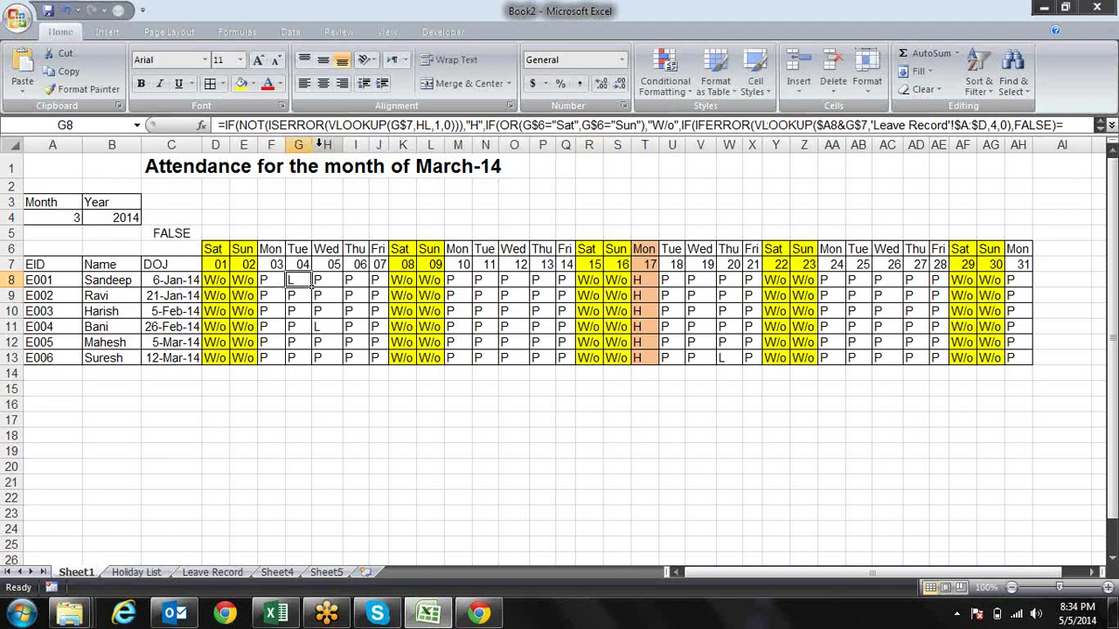
pyautogui.press('Right')
pyautogui.press('Right')
pyautogui.press('Right')
pyautogui.press('Right')
pyautogui.press('Right')
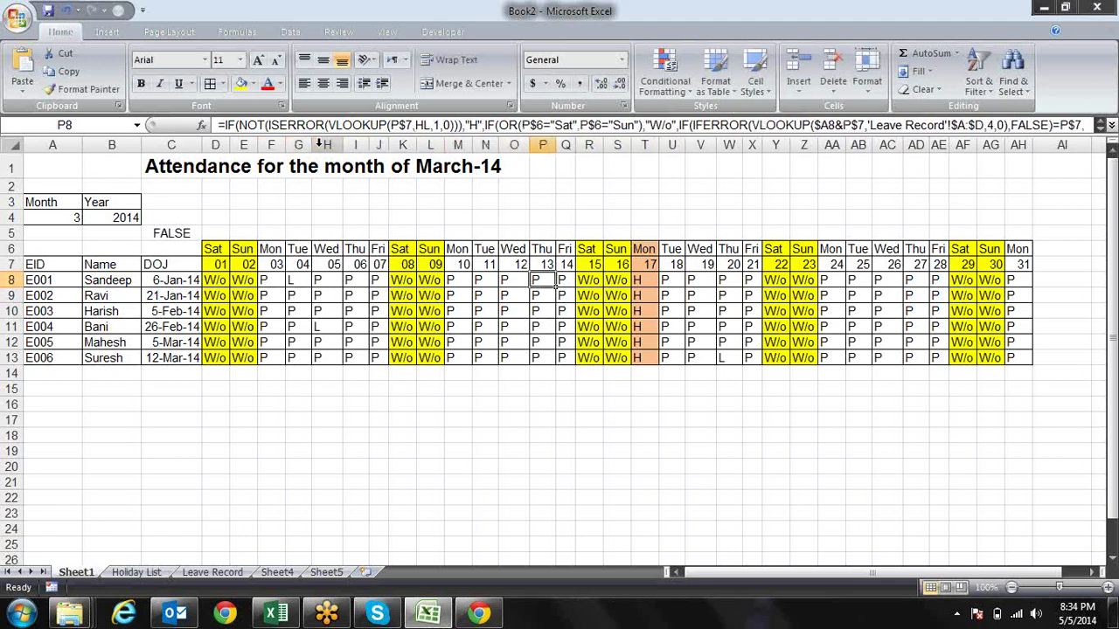
pyautogui.press('Left')
pyautogui.press('Left')
pyautogui.press('Left')
pyautogui.press('Left')
pyautogui.press('Left')
pyautogui.press('Left')
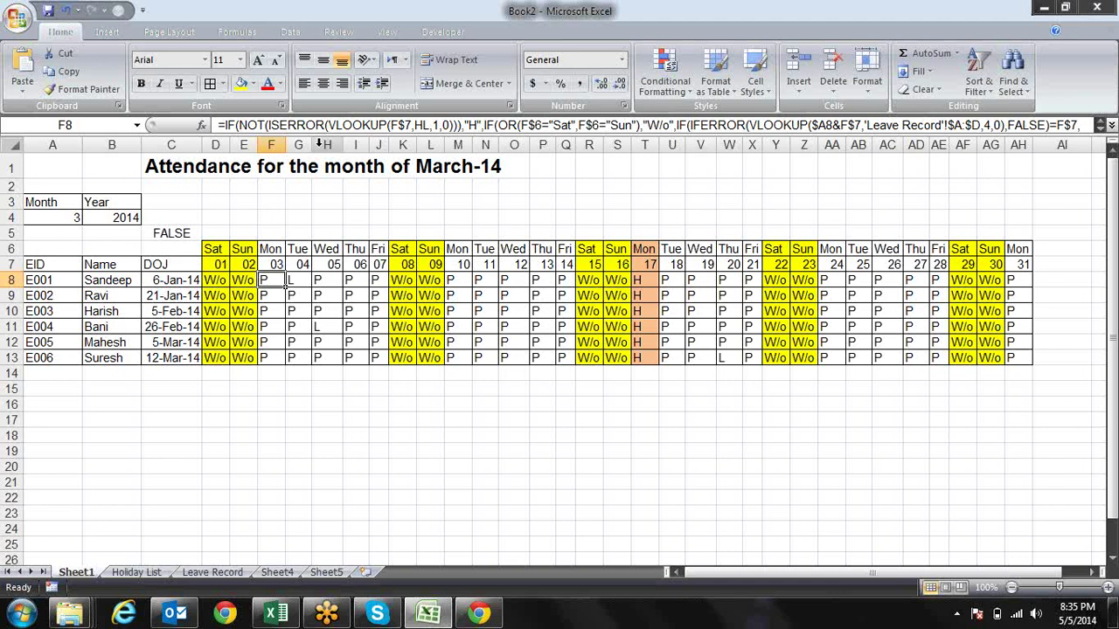
pyautogui.press('Left')
pyautogui.press('Left')
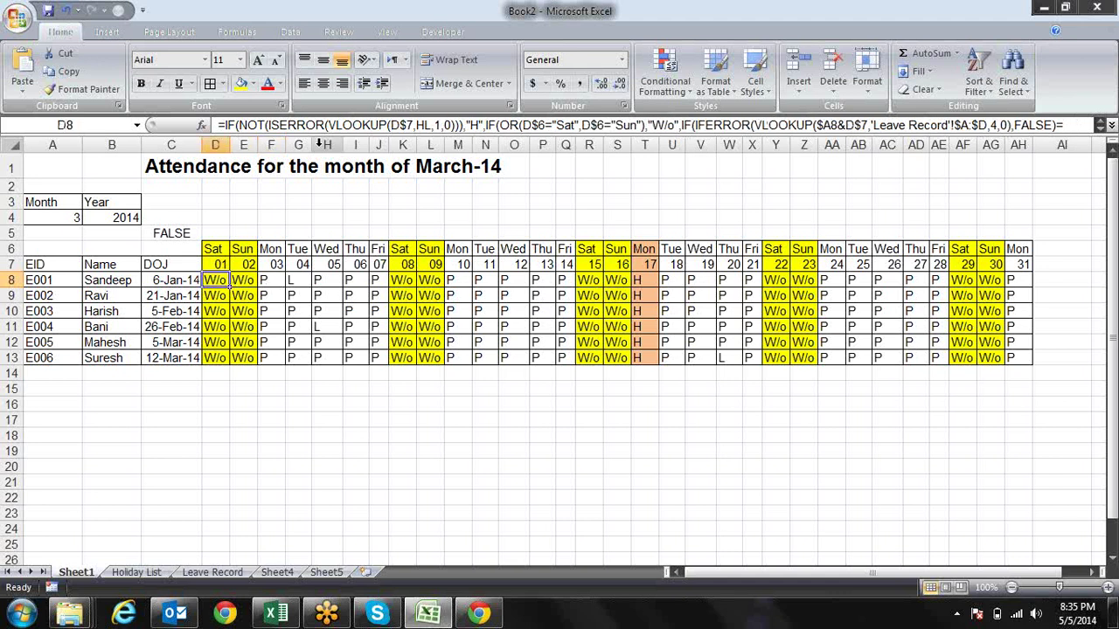
# Step: Wrap D8's formula in IF(C8>D7,"",…) to blank days before the joining date
pyautogui.click(221, 125)
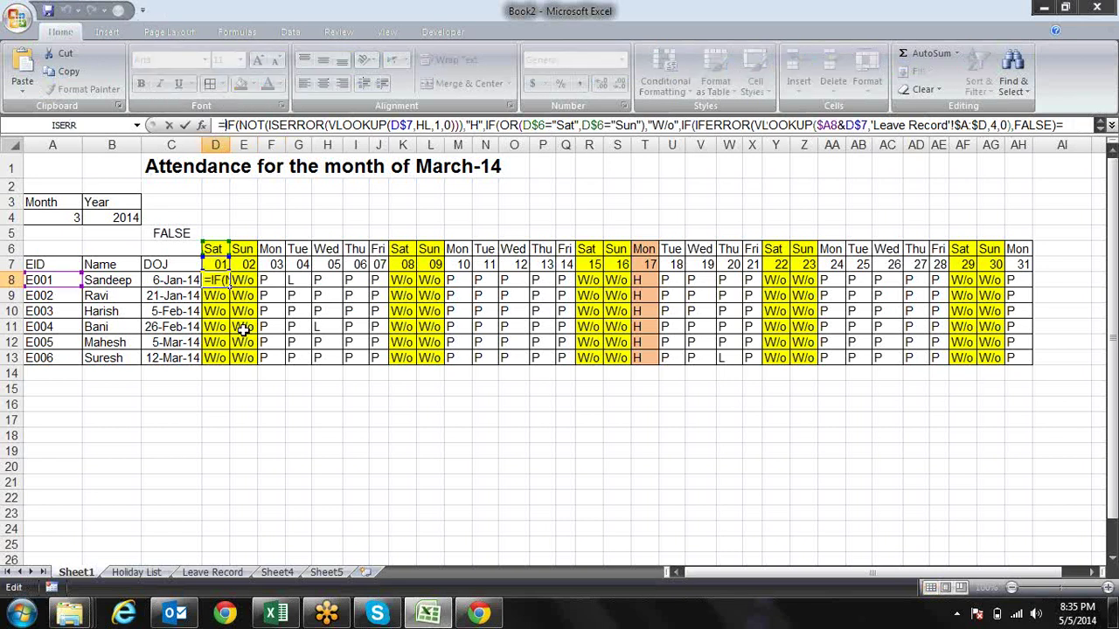
pyautogui.write('IF(')
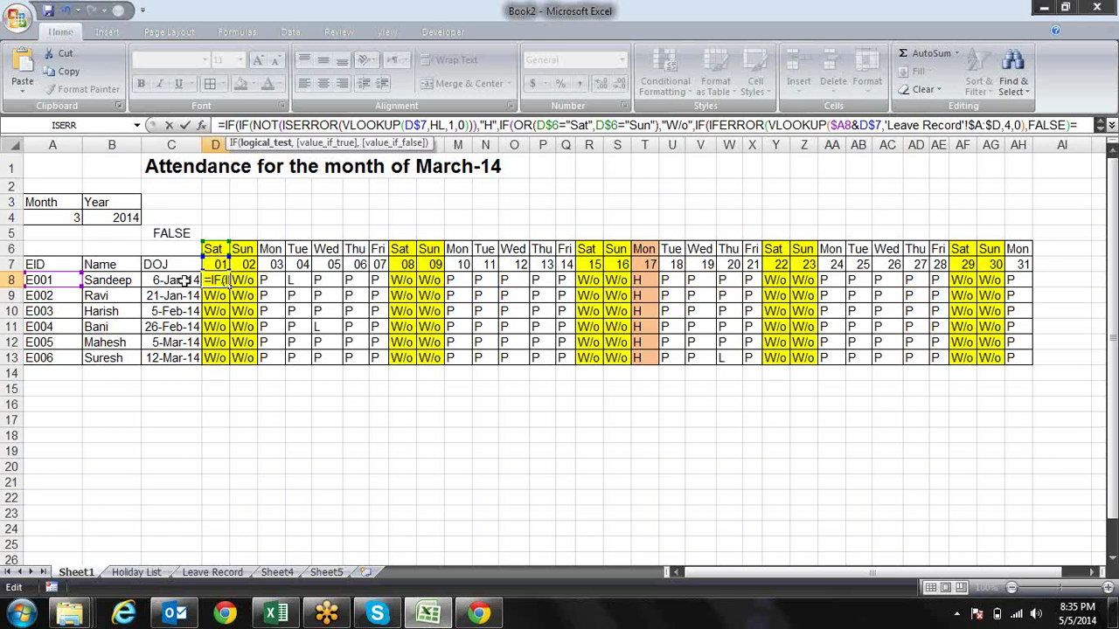
pyautogui.click(185, 280)
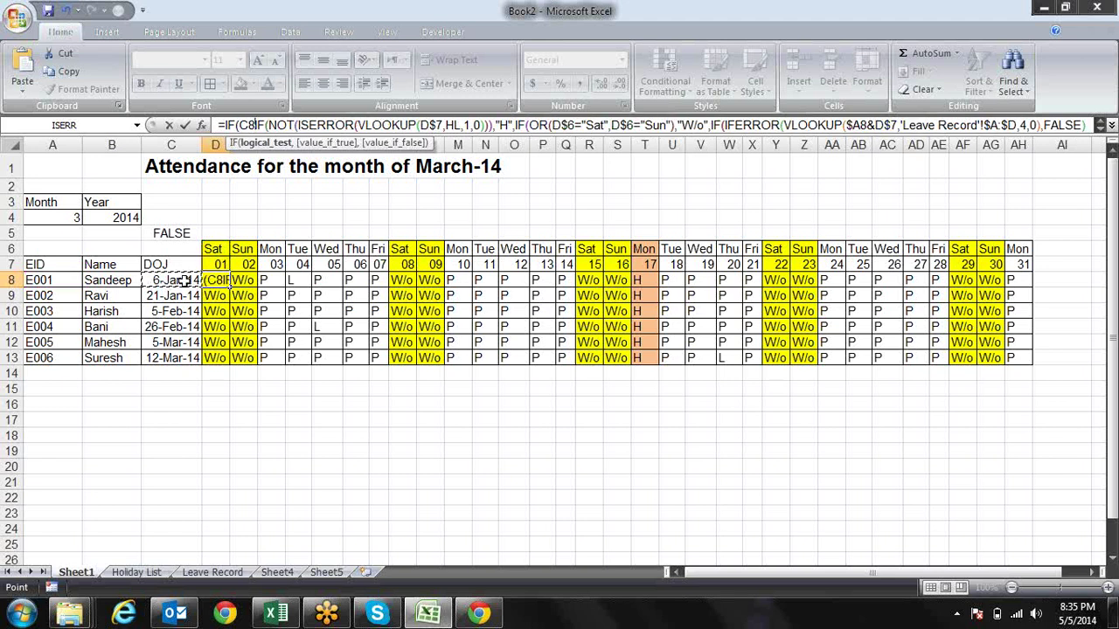
pyautogui.write('>')
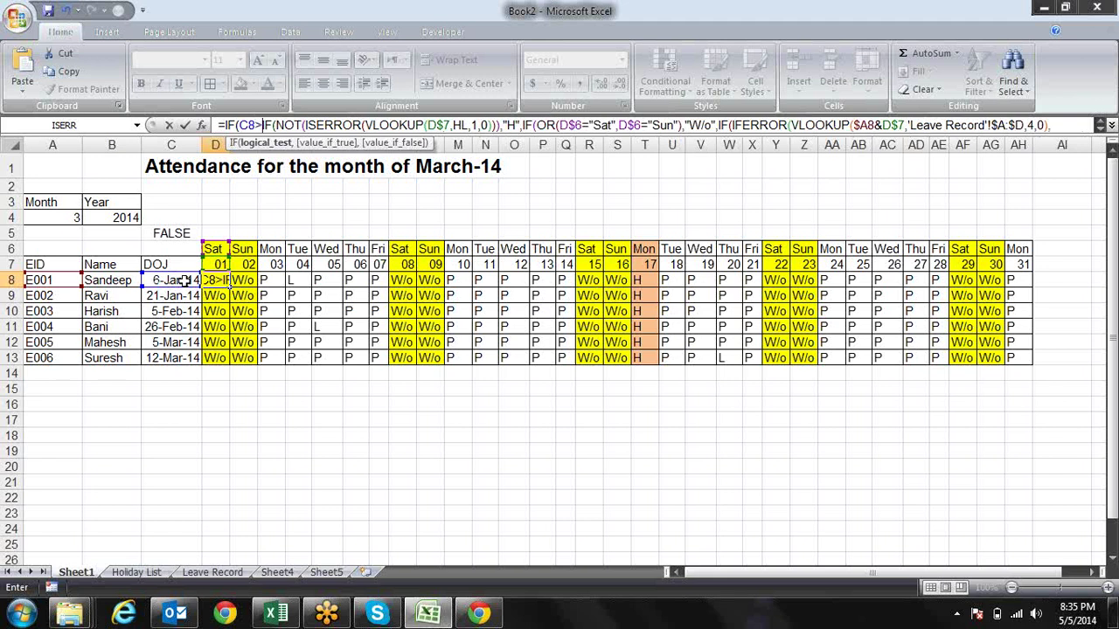
pyautogui.click(219, 264)
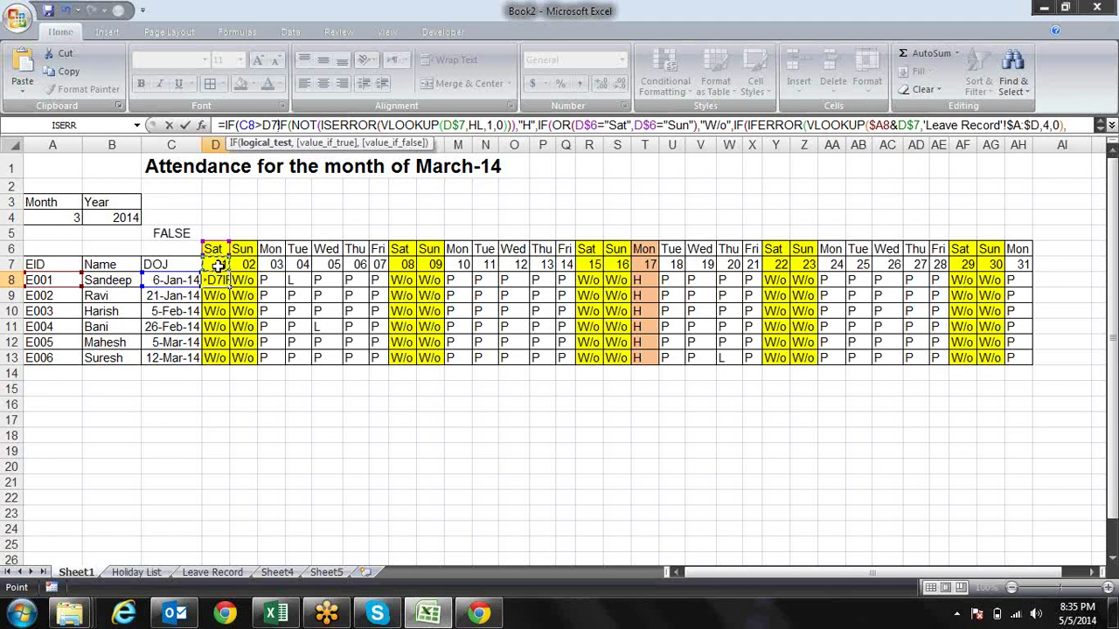
pyautogui.write(',')
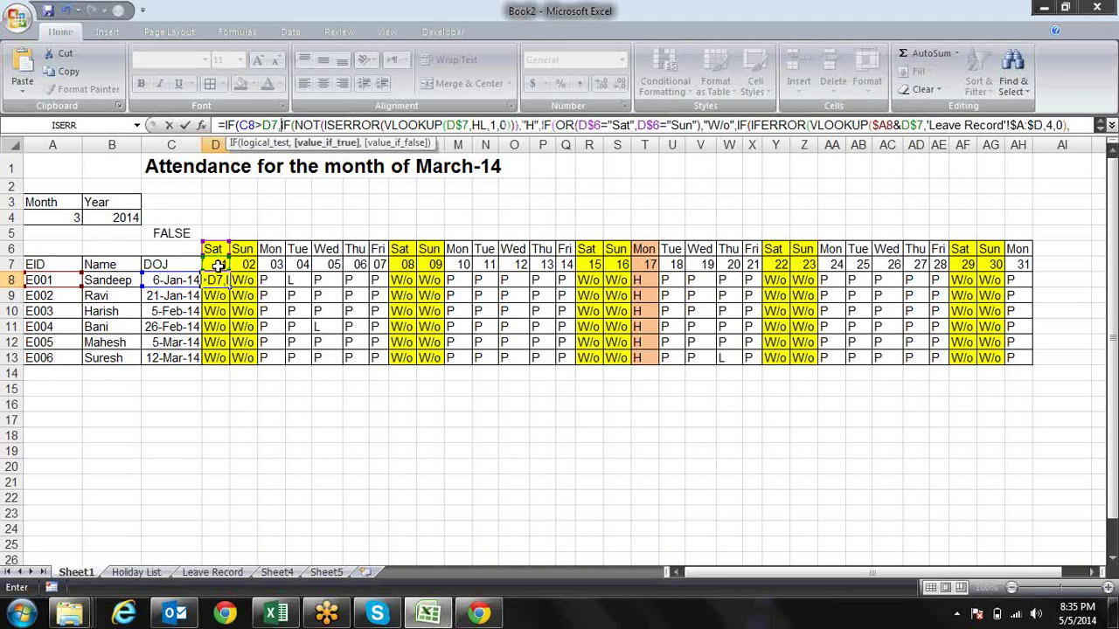
pyautogui.write('""')
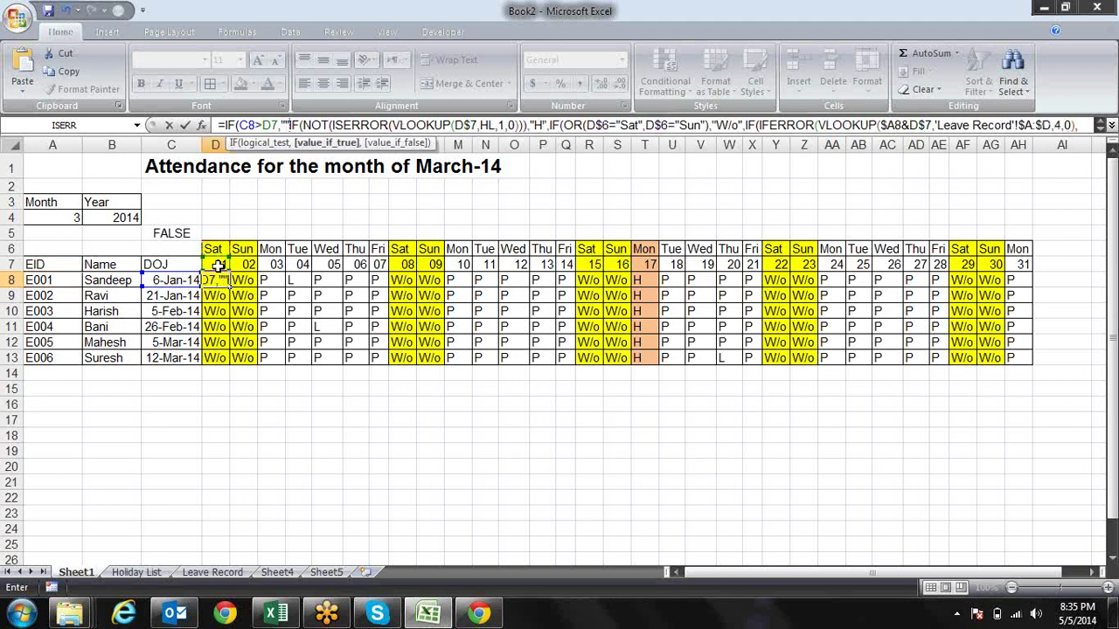
pyautogui.write(',')
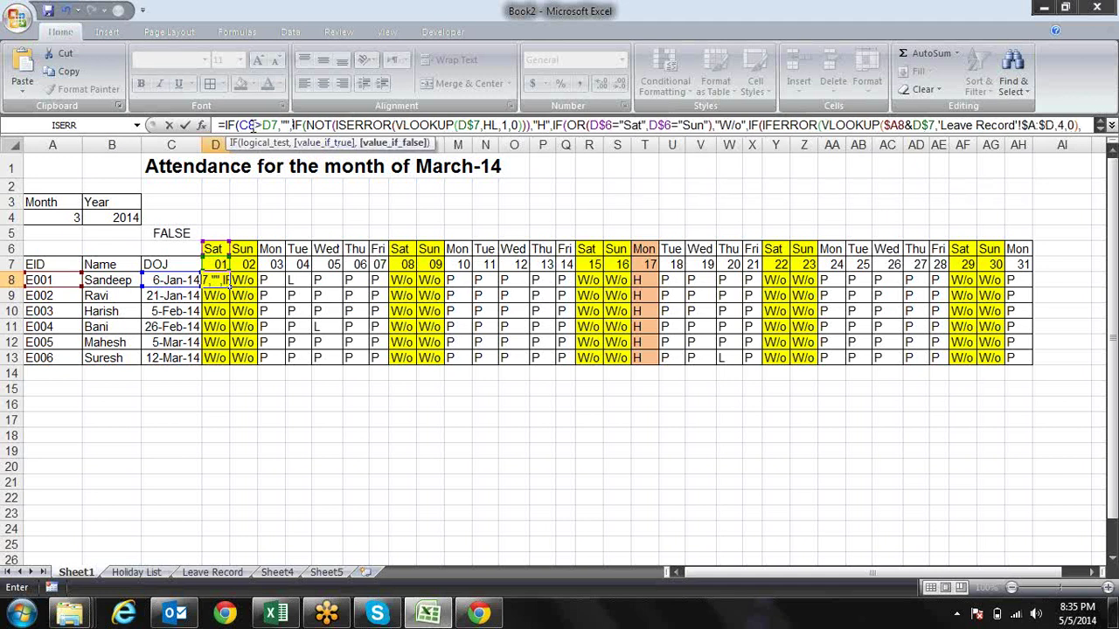
# Step: Anchor the references as $C8 and D$7 and commit the D8 formula
pyautogui.click(252, 125)
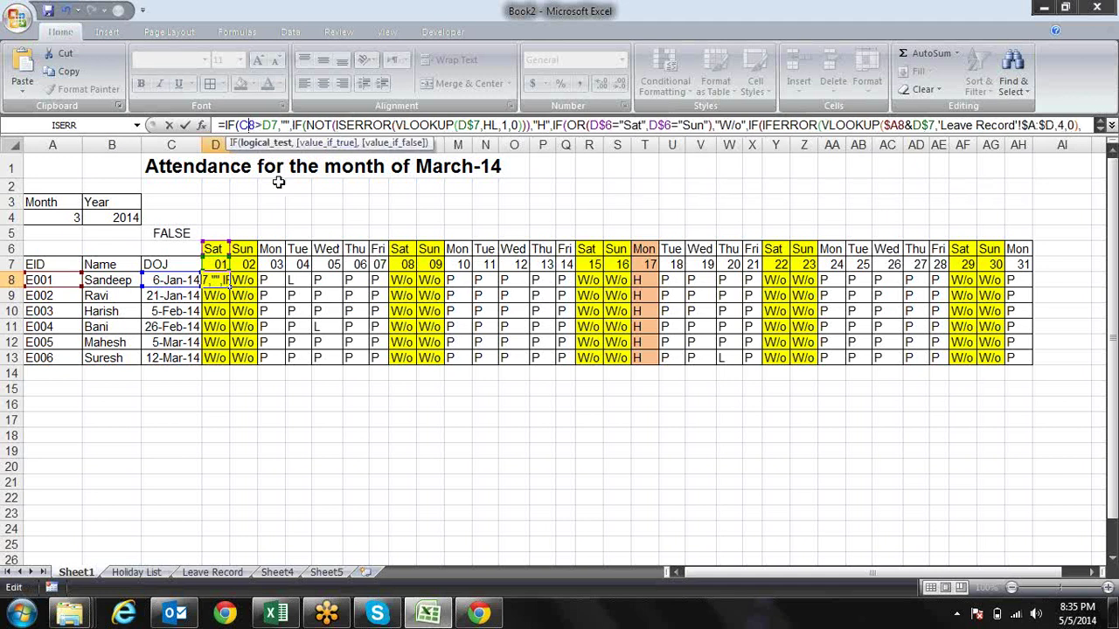
pyautogui.click(239, 125)
pyautogui.write('$')
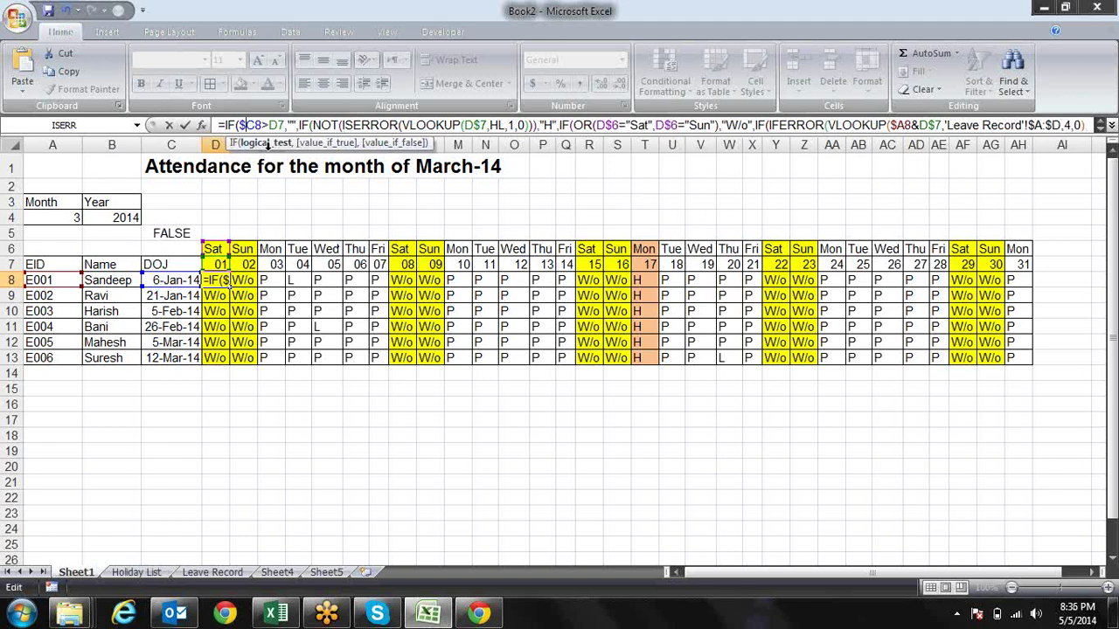
pyautogui.click(278, 125)
pyautogui.write('$')
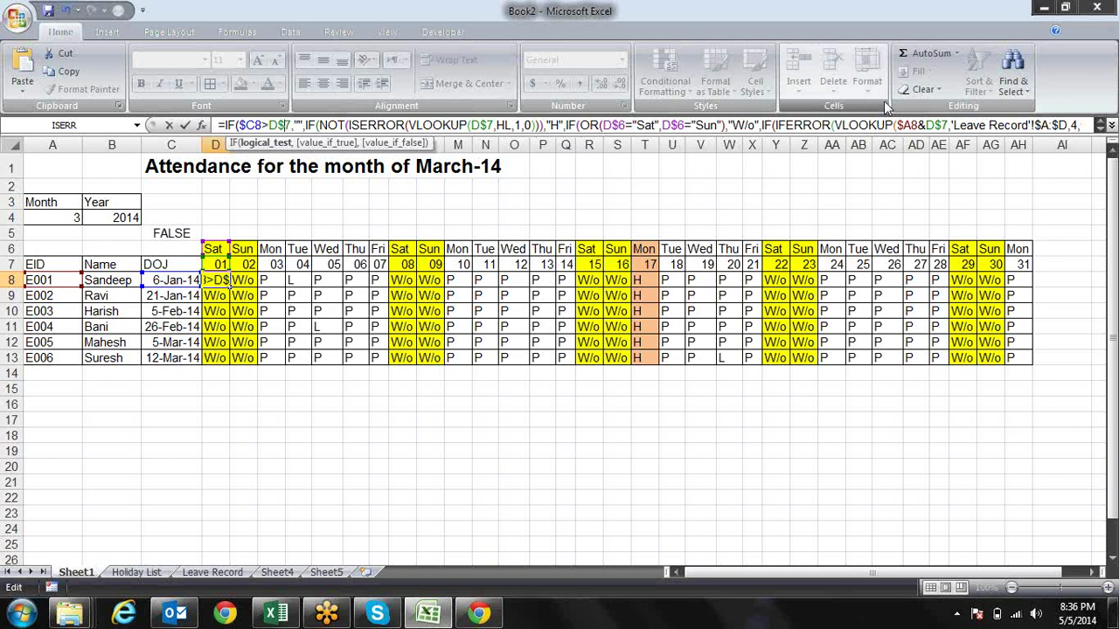
pyautogui.press('Return')
pyautogui.press('Return')
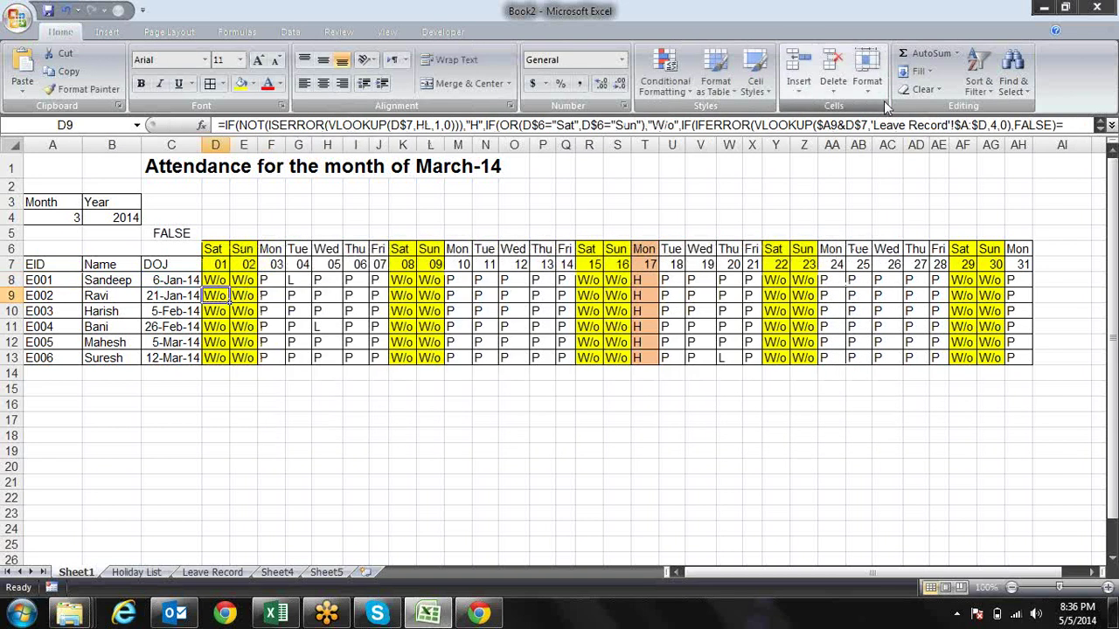
pyautogui.press('Up')
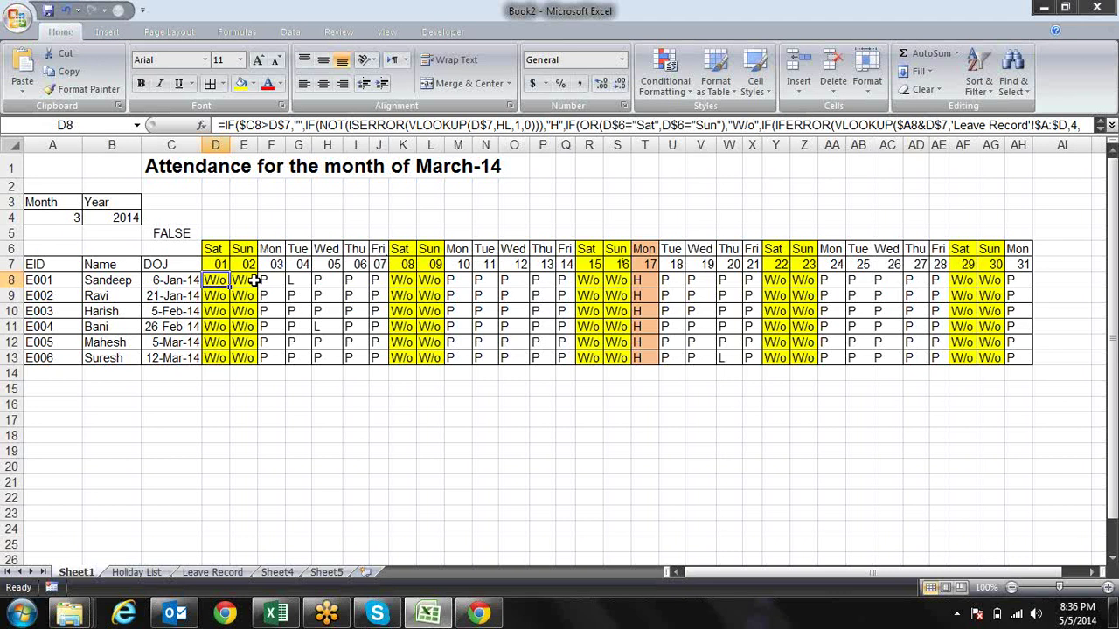
# Step: Copy D8's formula across to AH8 and down through row 13
pyautogui.moveTo(229, 288)
pyautogui.mouseDown()
pyautogui.moveTo(407, 271)
pyautogui.moveTo(233, 281)
pyautogui.moveTo(1031, 278)
pyautogui.mouseUp()
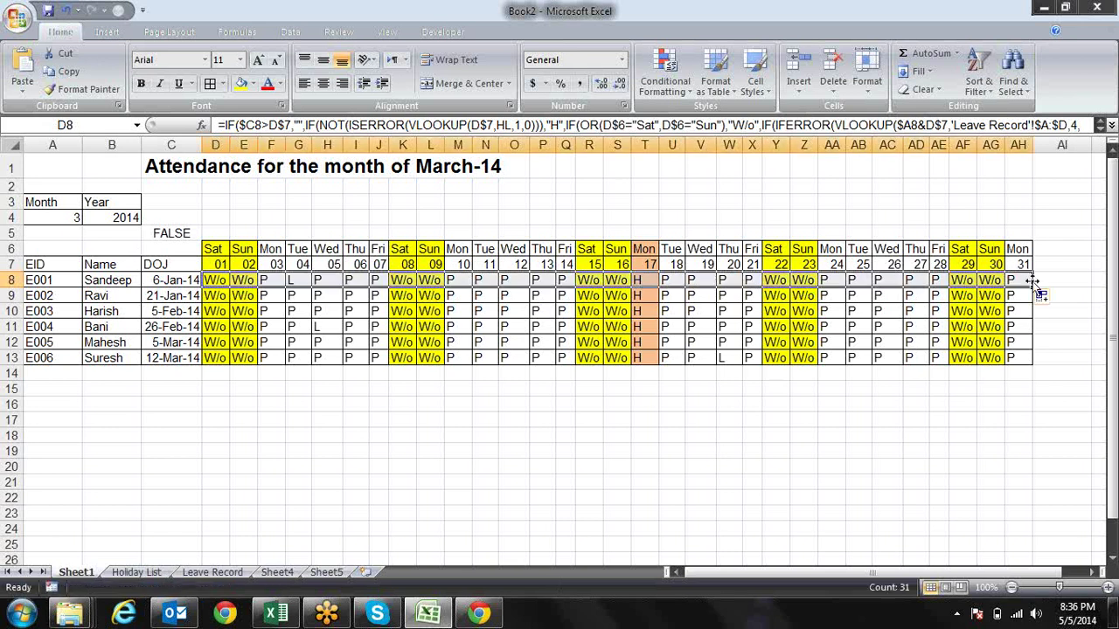
pyautogui.doubleClick(1032, 287)
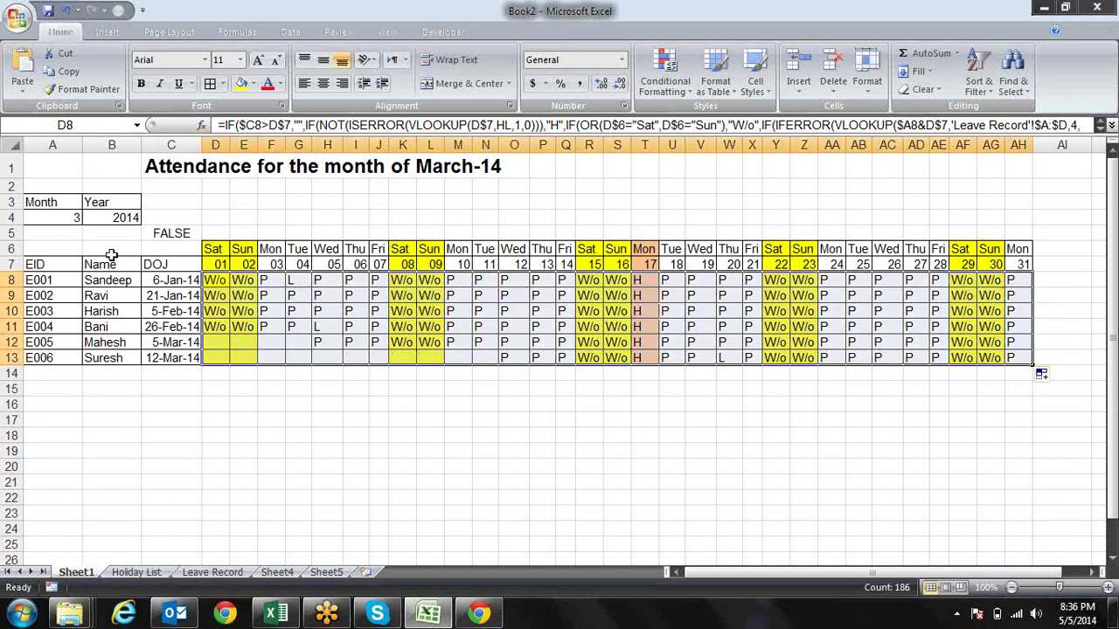
pyautogui.click(207, 215)
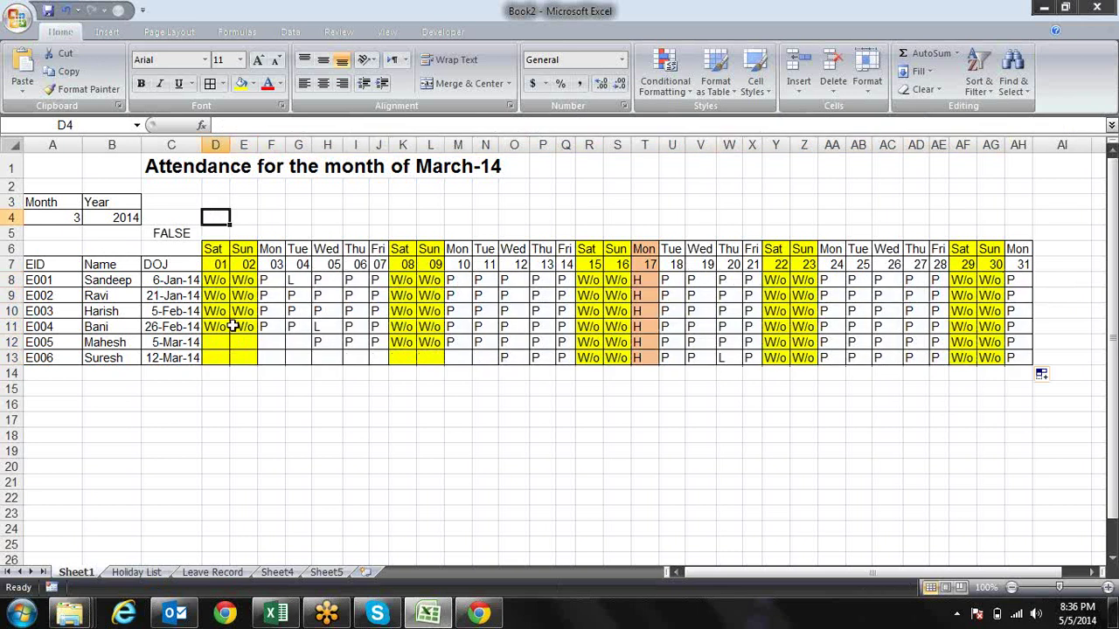
# Step: Spot-check the formulas in H12 and O13, then open the A4 month list
pyautogui.click(319, 345)
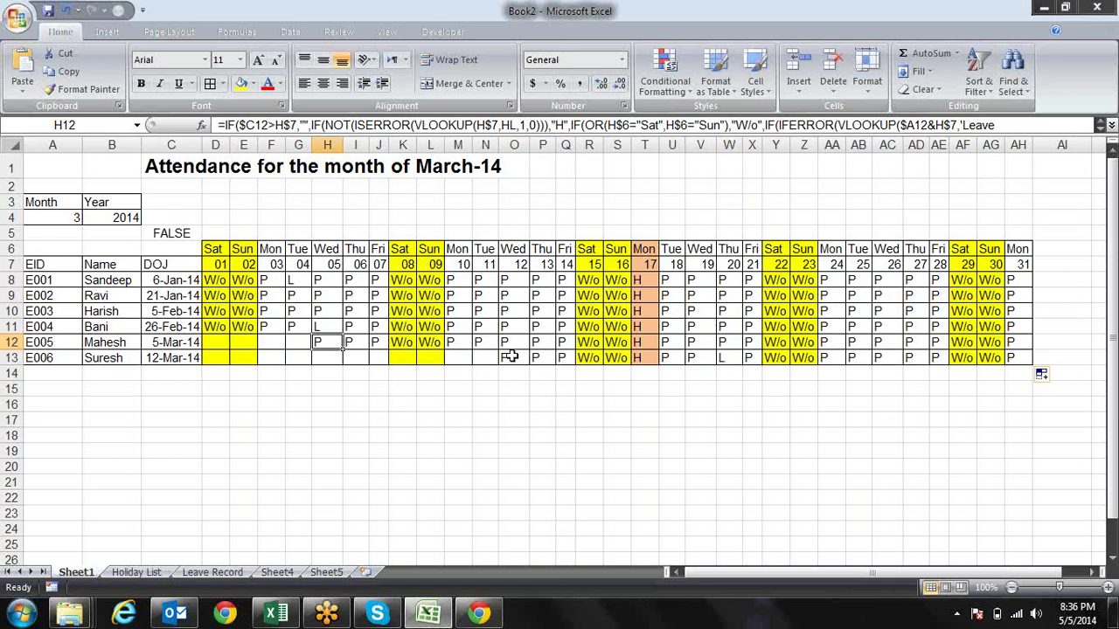
pyautogui.click(509, 356)
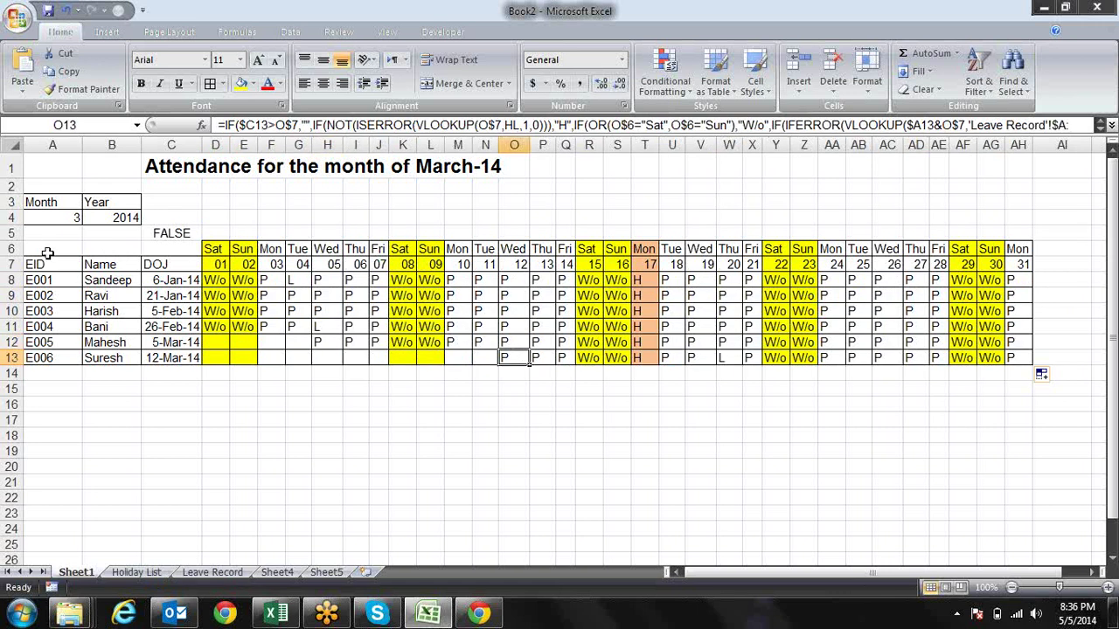
pyautogui.click(76, 214)
pyautogui.click(89, 217)
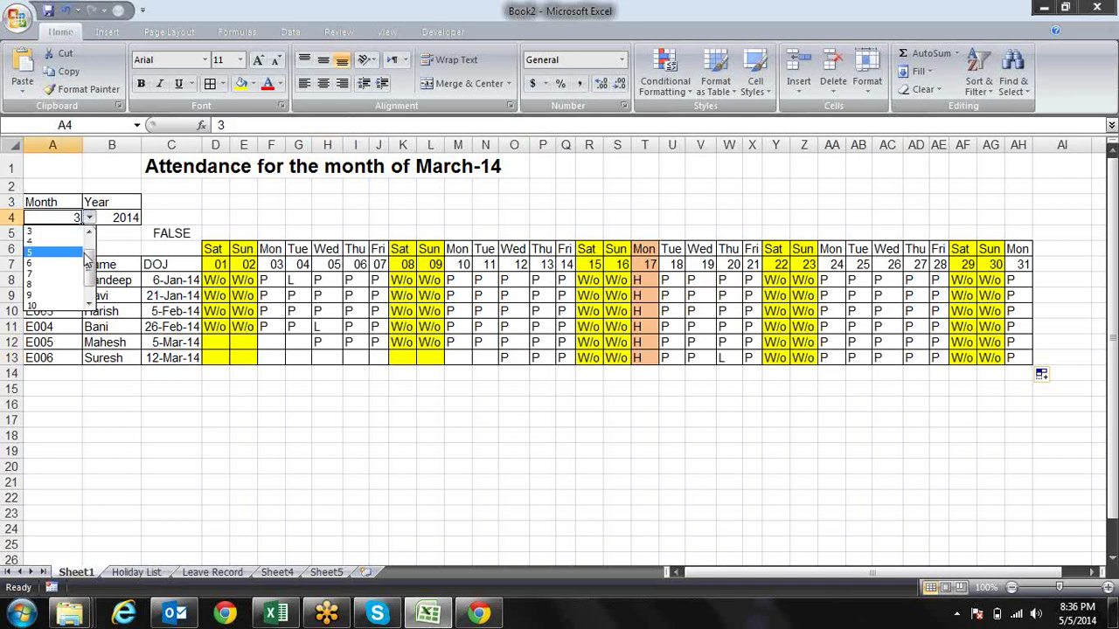
# Step: Switch to month 1 for January and inspect the formulas in I8 and X9
pyautogui.scroll(2, 94, 244)
pyautogui.click(57, 231)
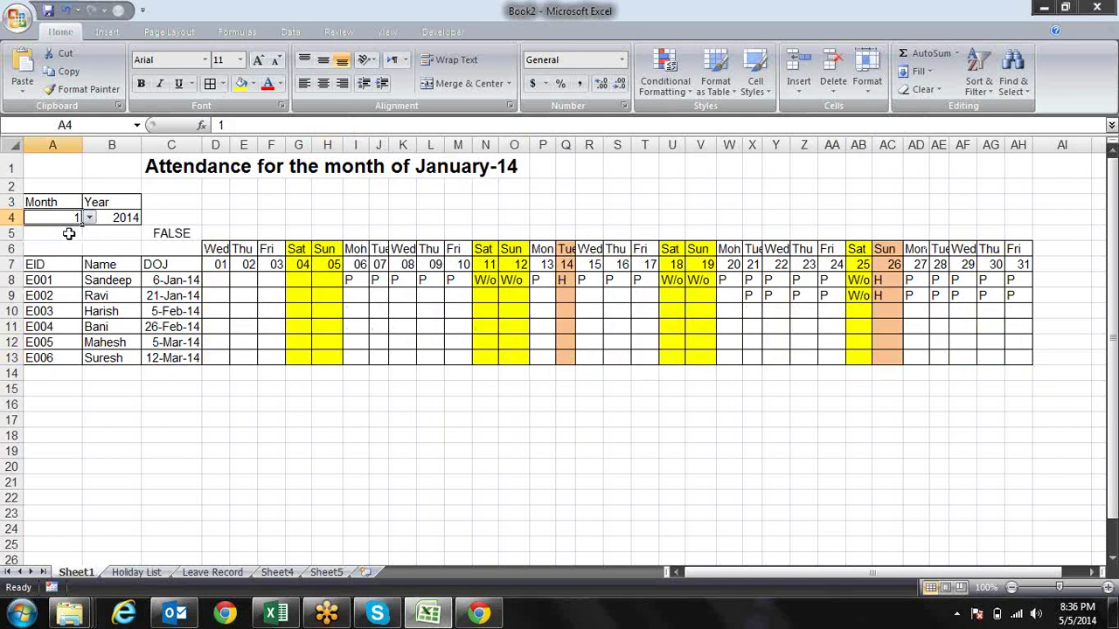
pyautogui.click(348, 281)
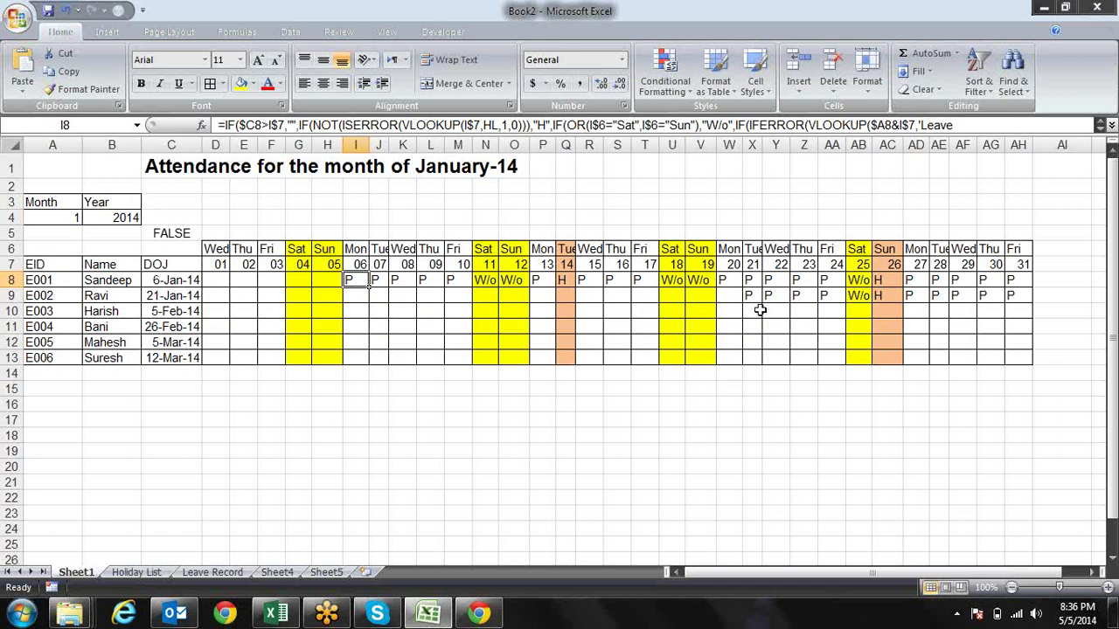
pyautogui.click(752, 296)
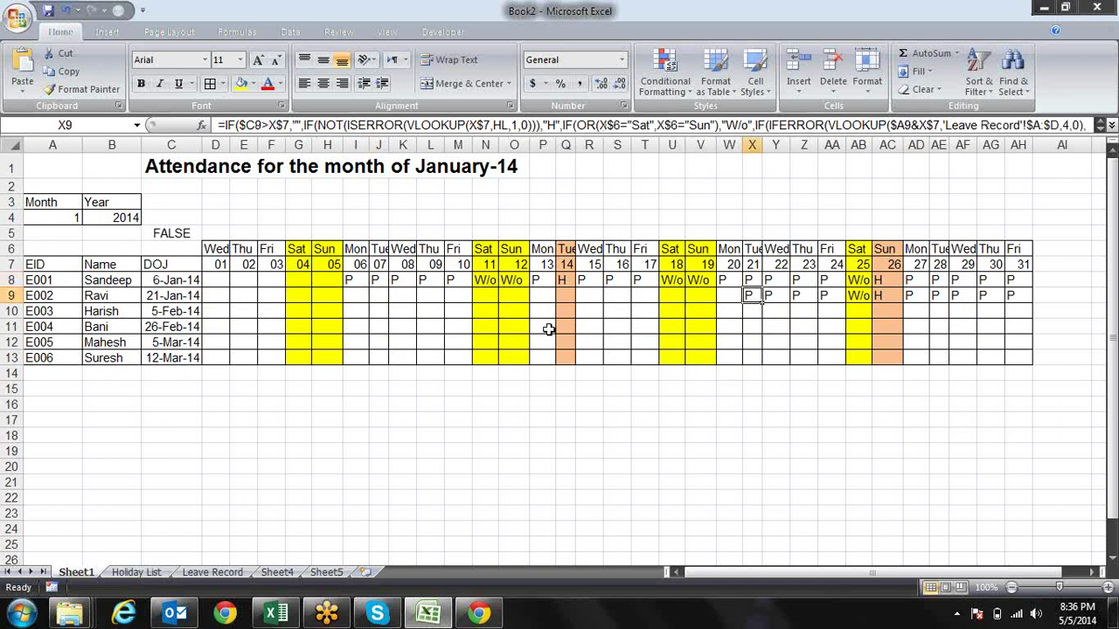
# Step: Set A4 to month 5 to show May-14, then select D8
pyautogui.click(71, 218)
pyautogui.click(89, 217)
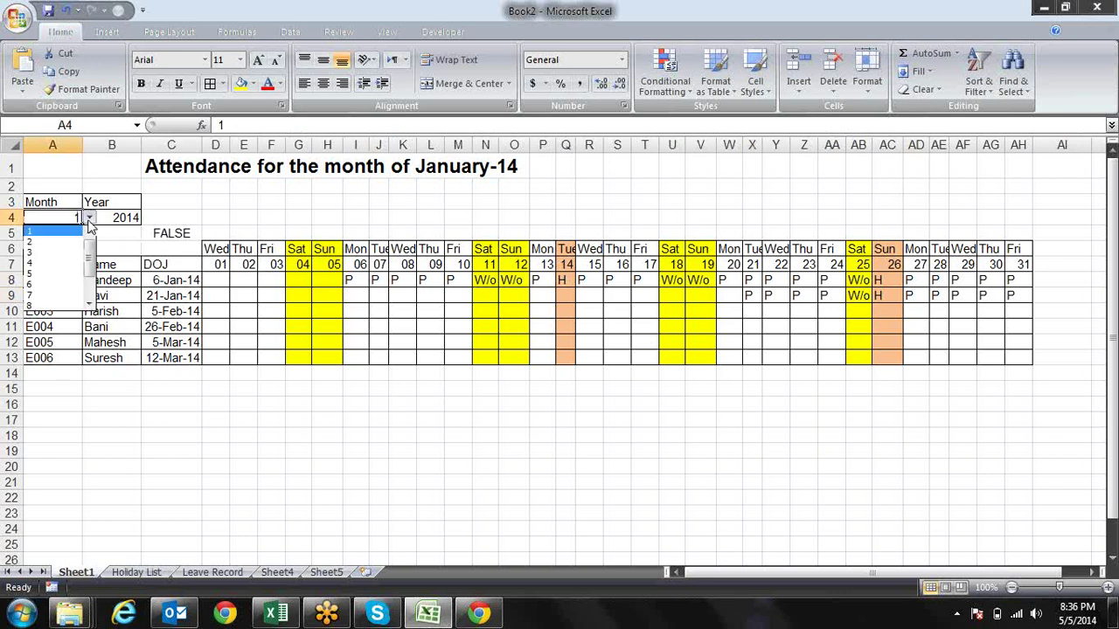
pyautogui.click(68, 274)
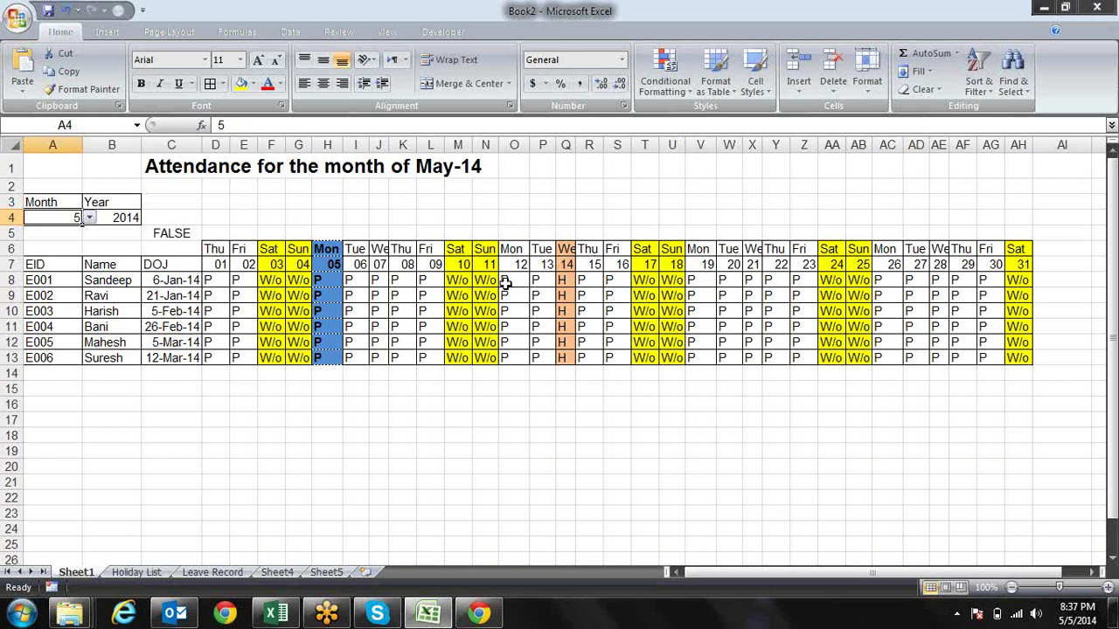
pyautogui.click(221, 279)
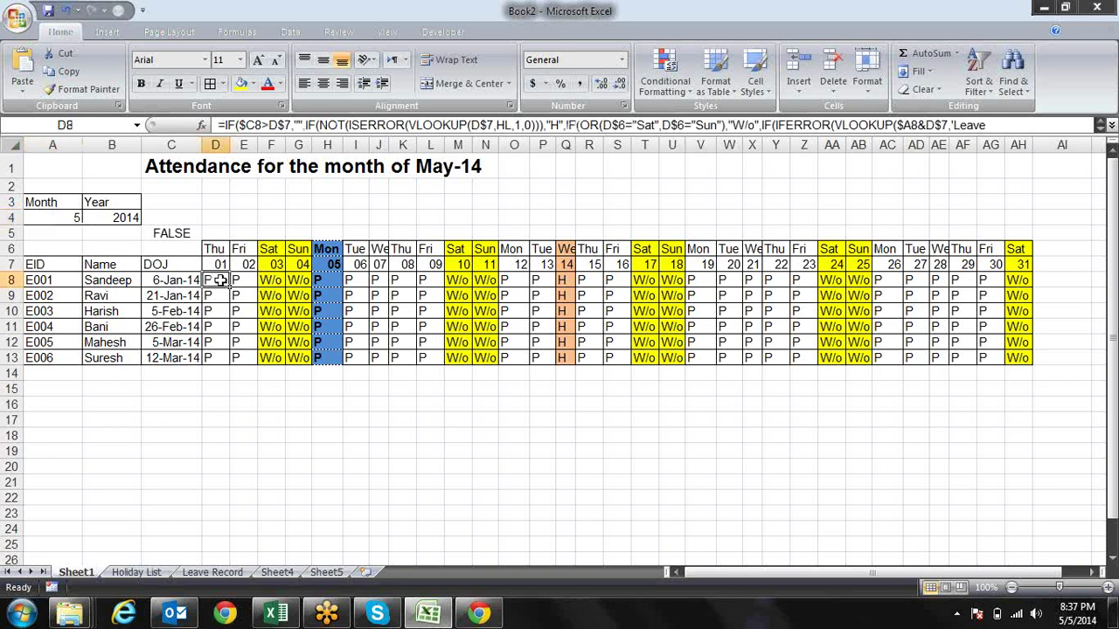
# Step: Wrap D8's formula in IF(D7>TODAY(),"",…) so future days stay blank
pyautogui.click(221, 125)
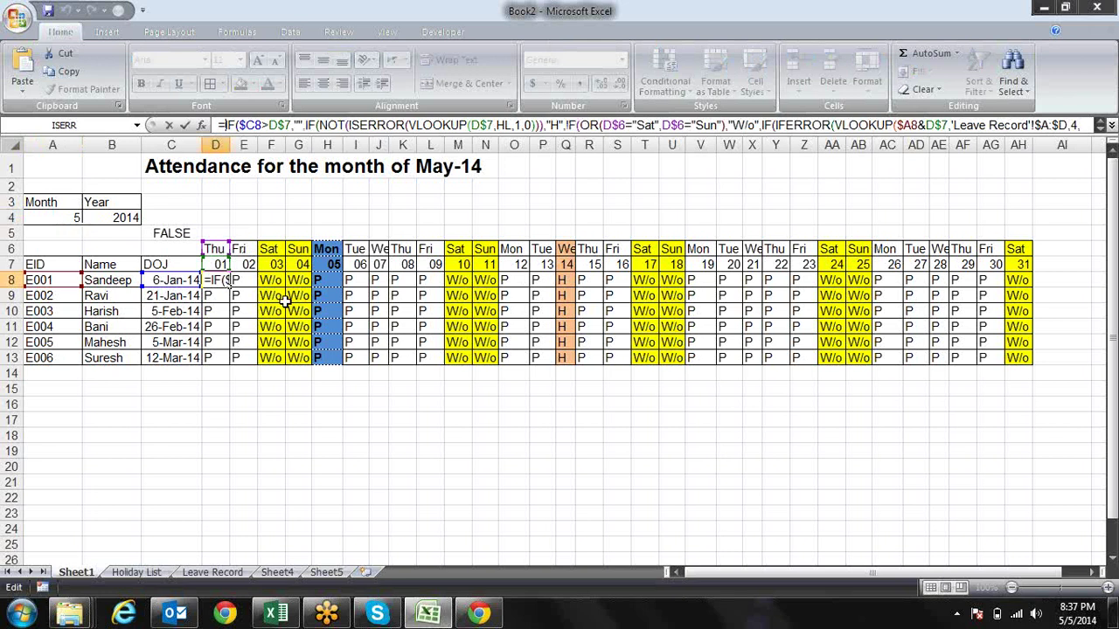
pyautogui.write('if')
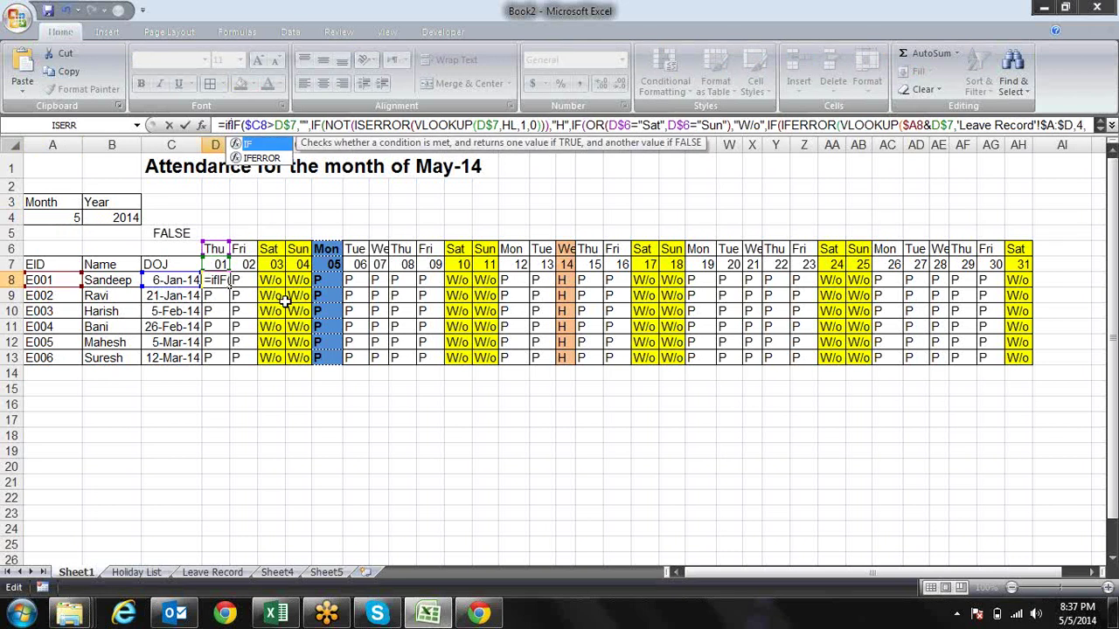
pyautogui.press('Tab')
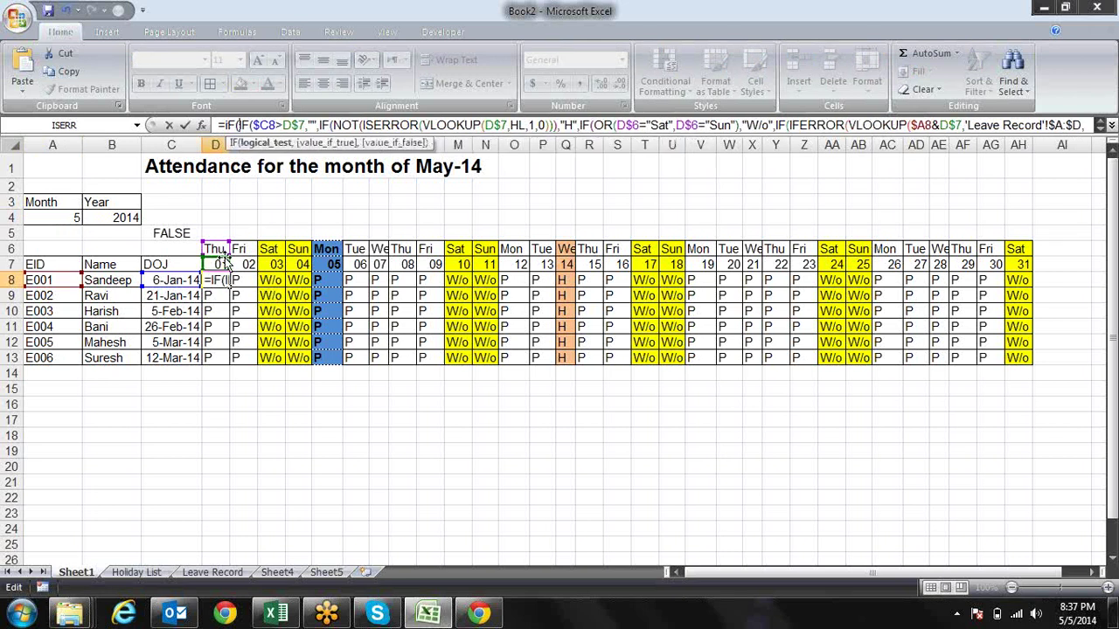
pyautogui.click(224, 263)
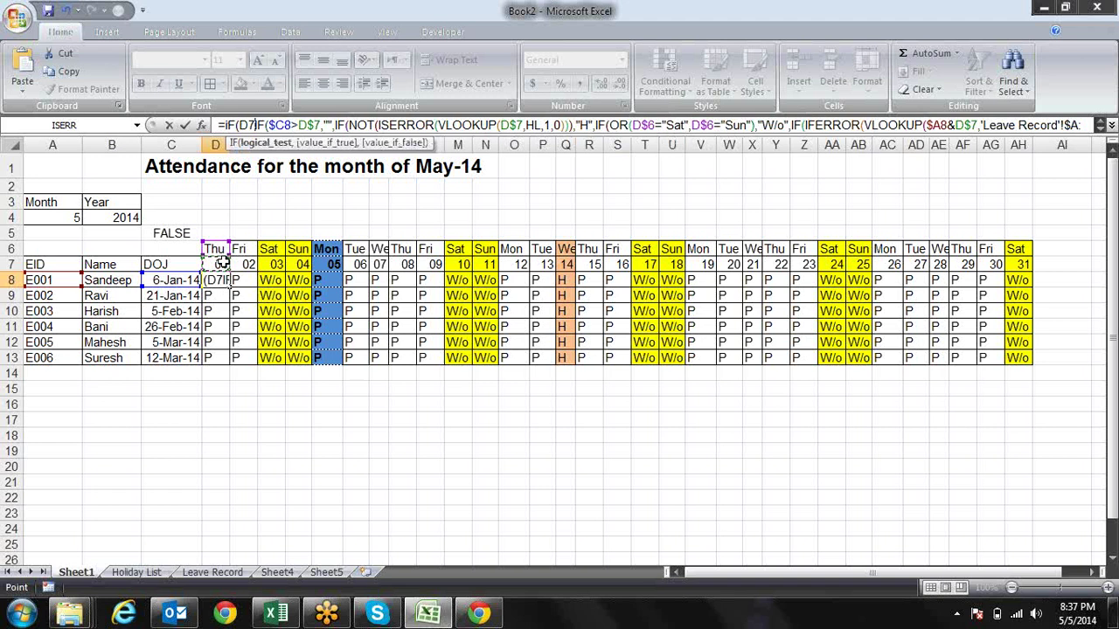
pyautogui.write('>')
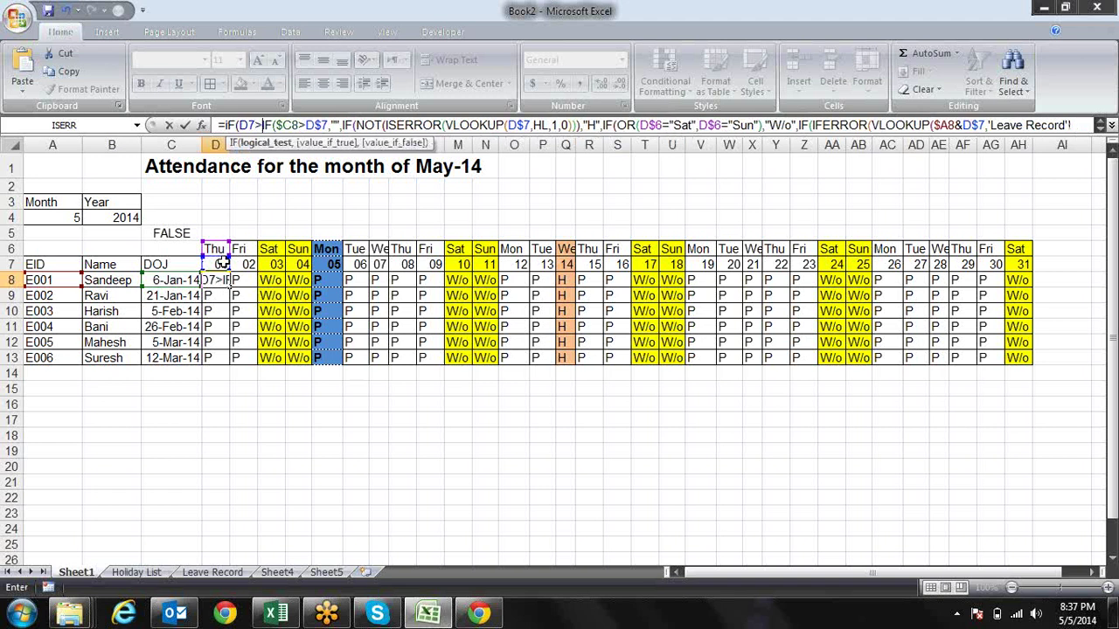
pyautogui.write('to')
pyautogui.press('Tab')
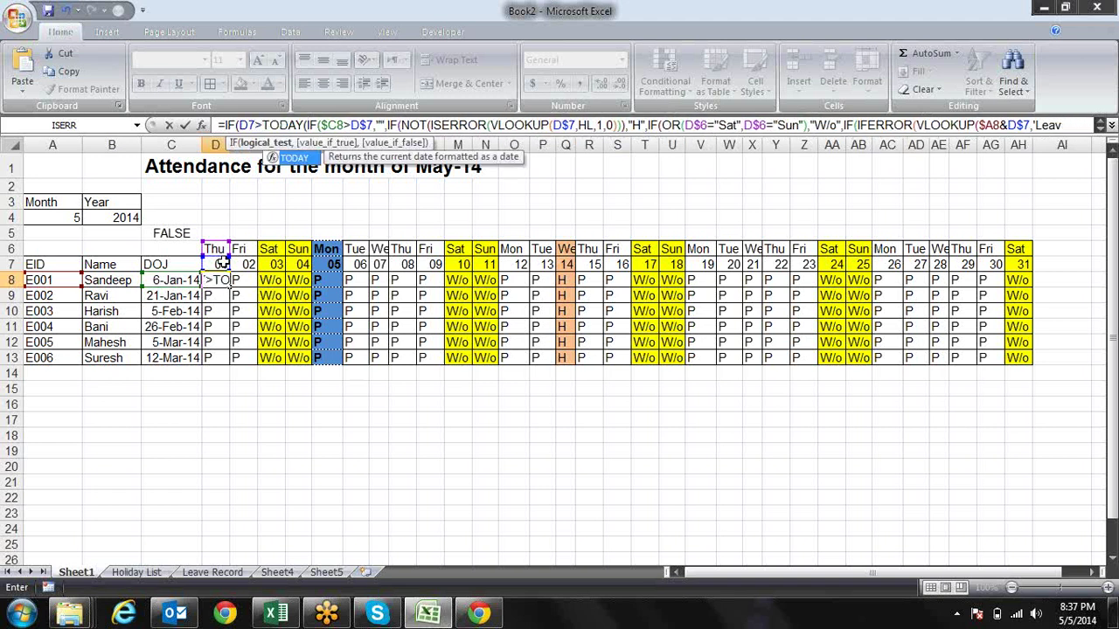
pyautogui.write(')')
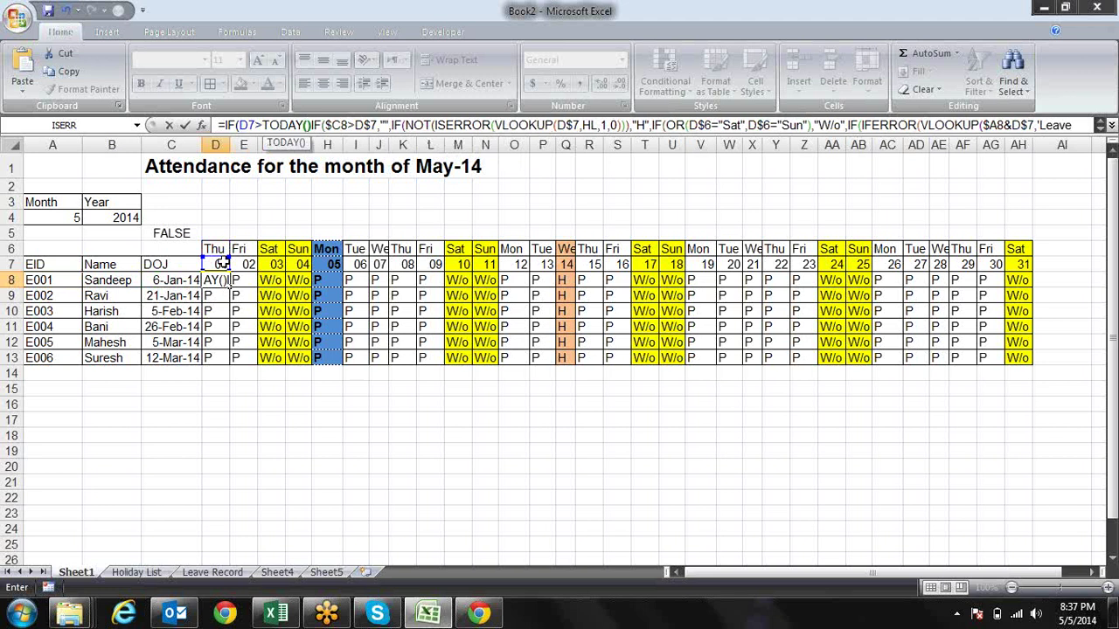
pyautogui.write(',""')
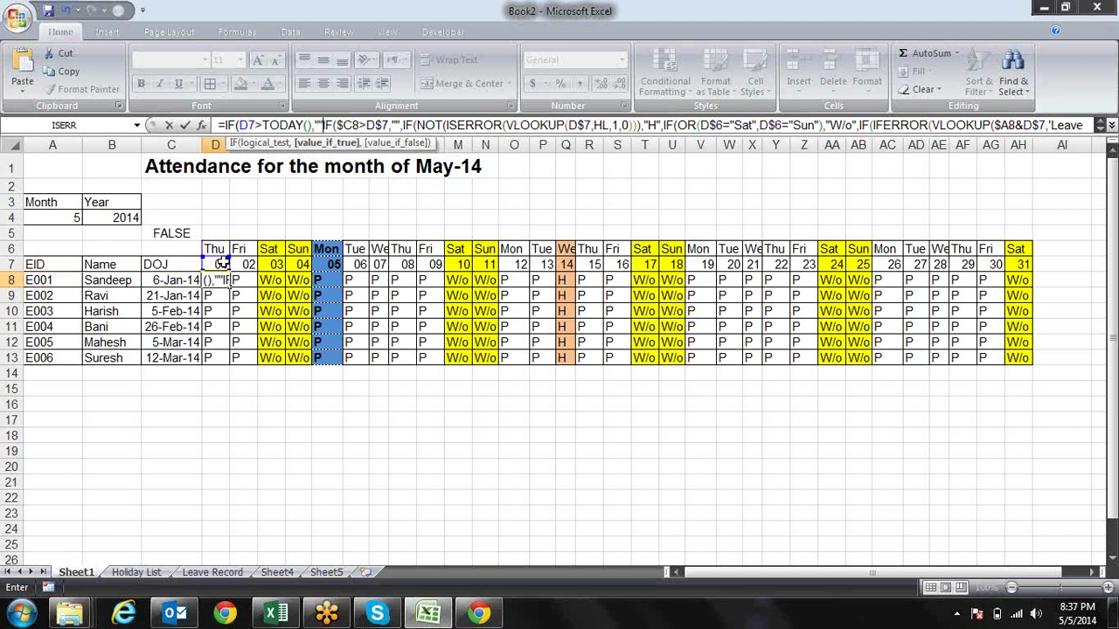
pyautogui.write(',')
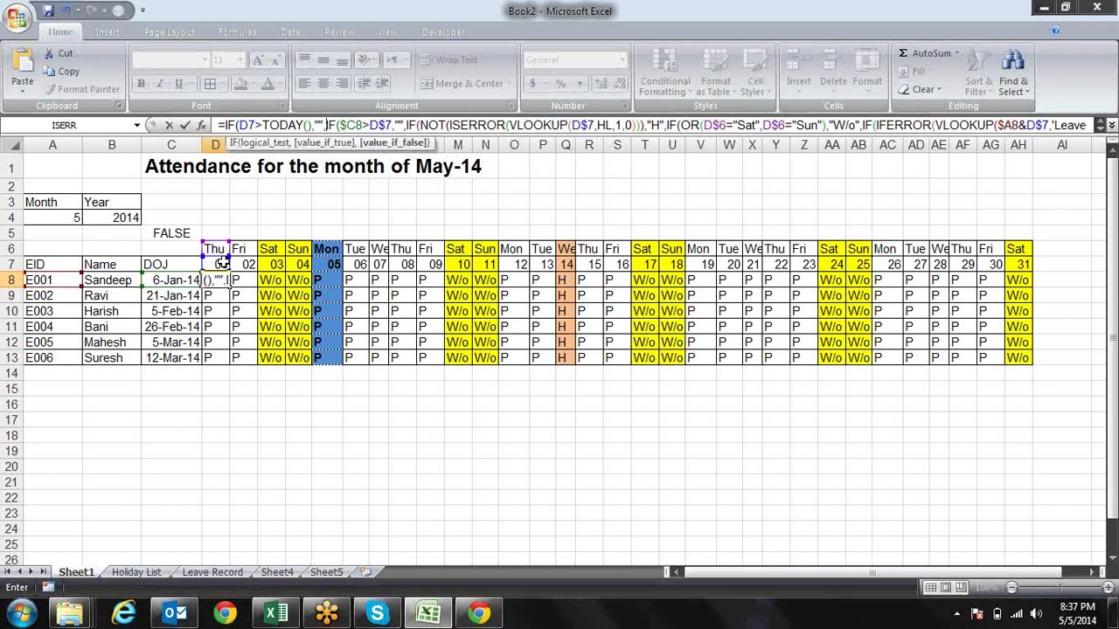
pyautogui.press('Return')
pyautogui.press('Return')
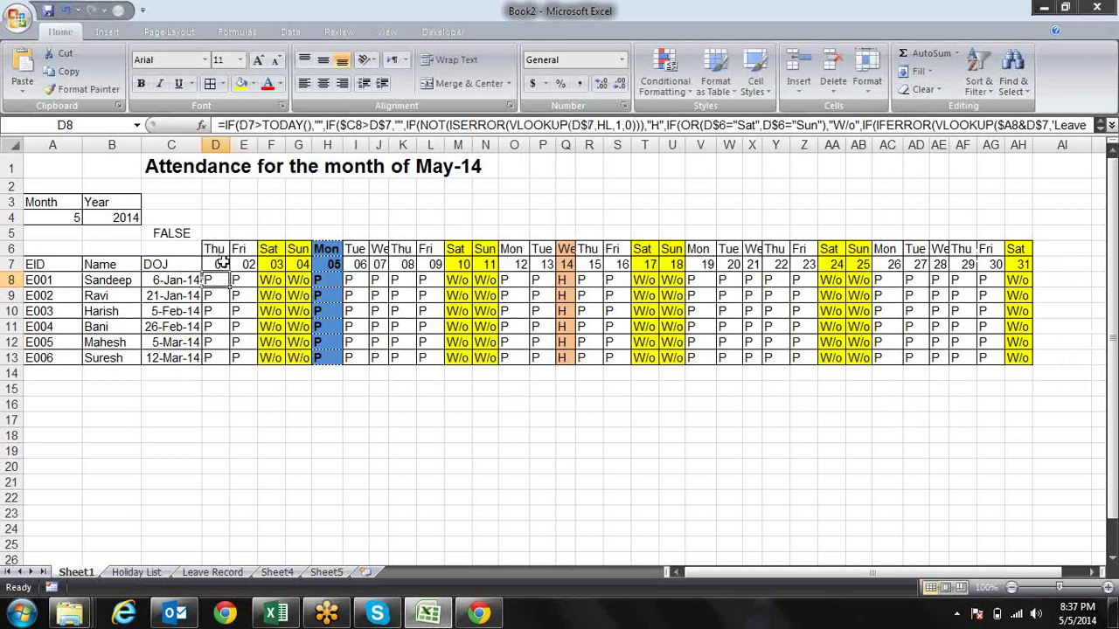
# Step: Copy the new formula across to AH8 and down through row 13
pyautogui.moveTo(230, 286); pyautogui.dragTo(1045, 284)
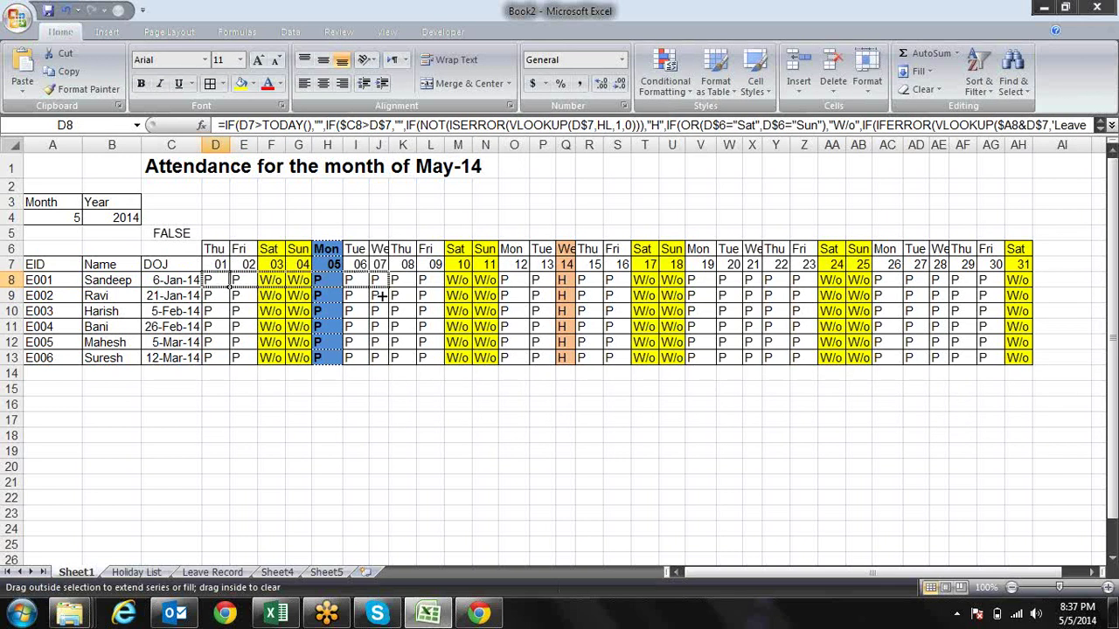
pyautogui.doubleClick(1032, 287)
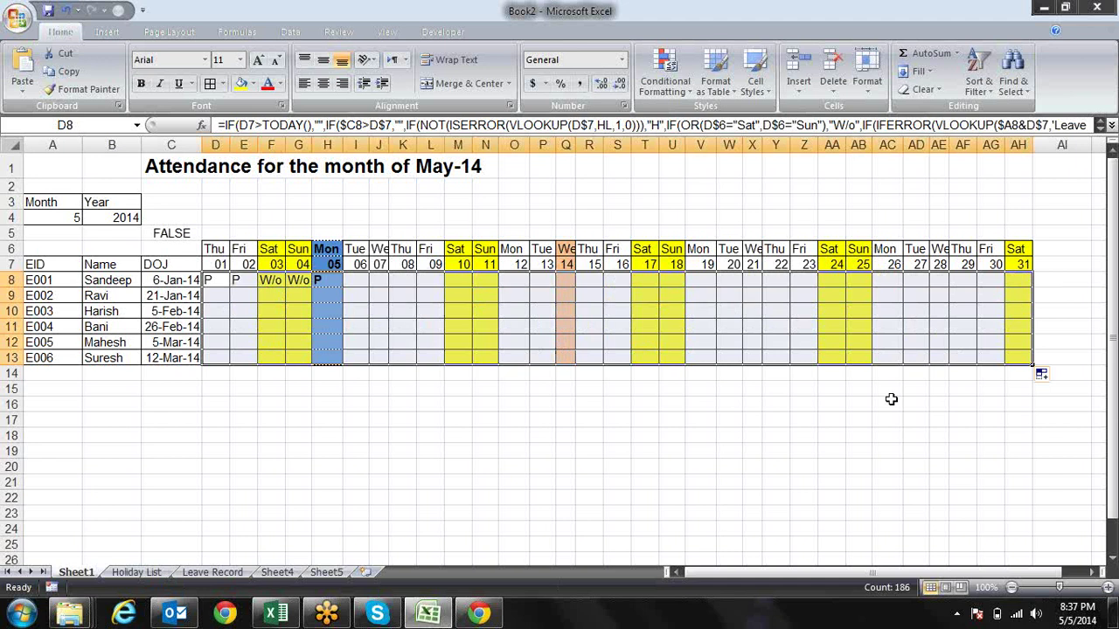
pyautogui.click(830, 419)
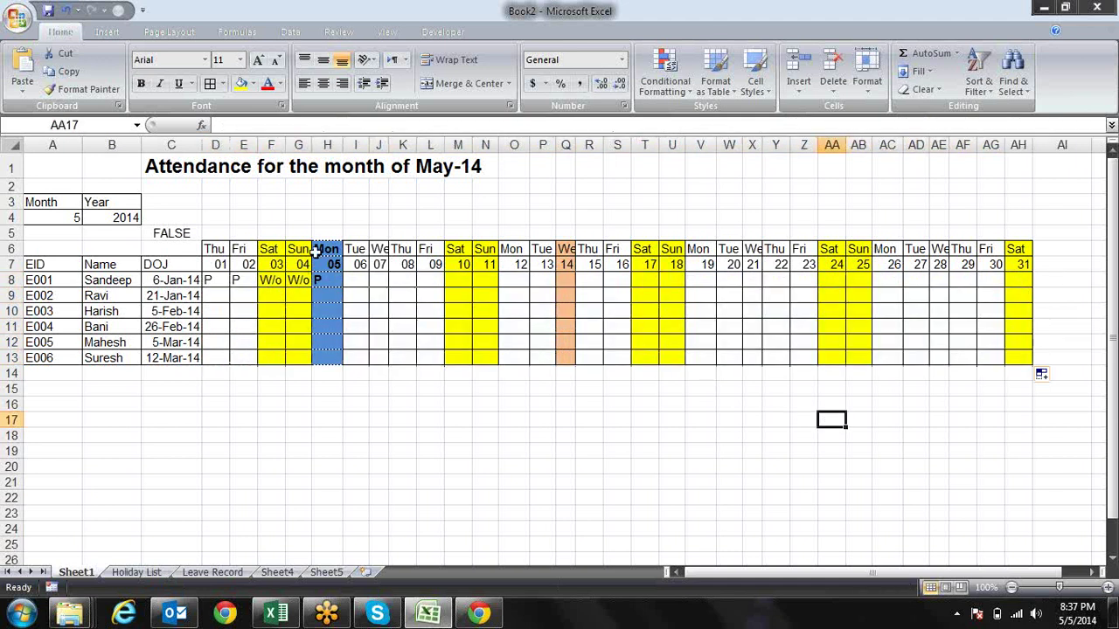
# Step: Change D7 to D$7 in D8's formula and refill it across D8:AH13
pyautogui.click(205, 278)
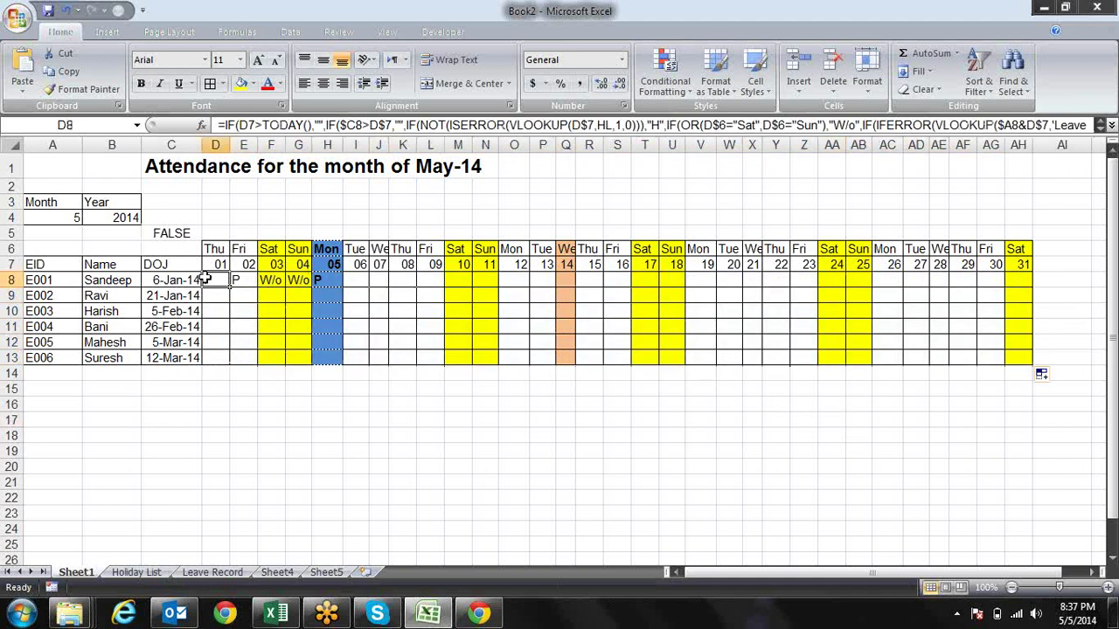
pyautogui.click(253, 123)
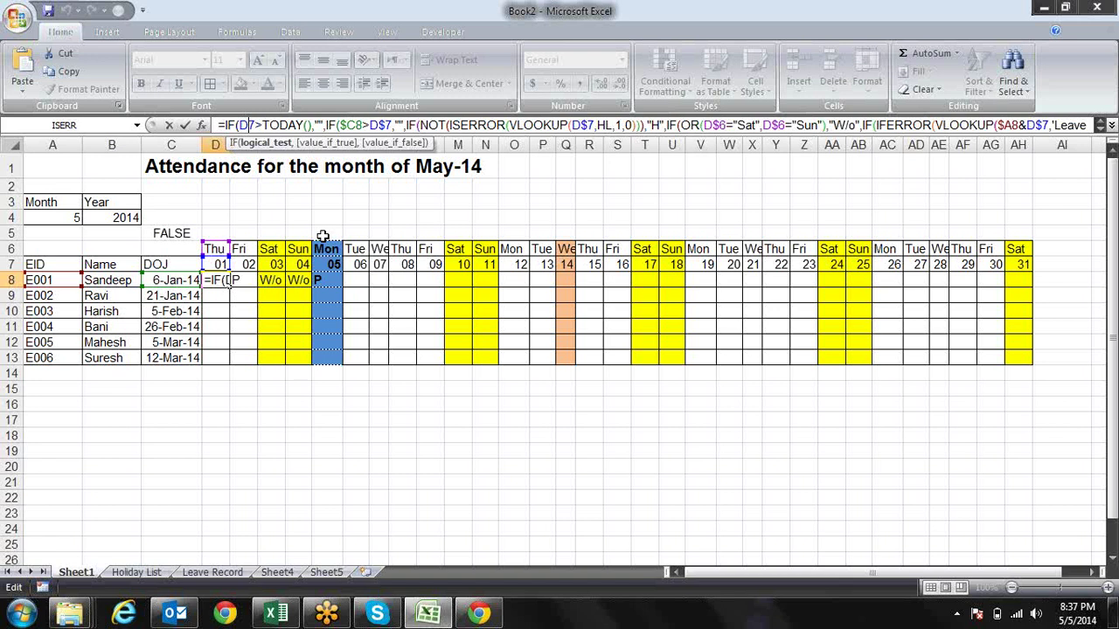
pyautogui.write('$')
pyautogui.hotkey('ctrl', 'Return')
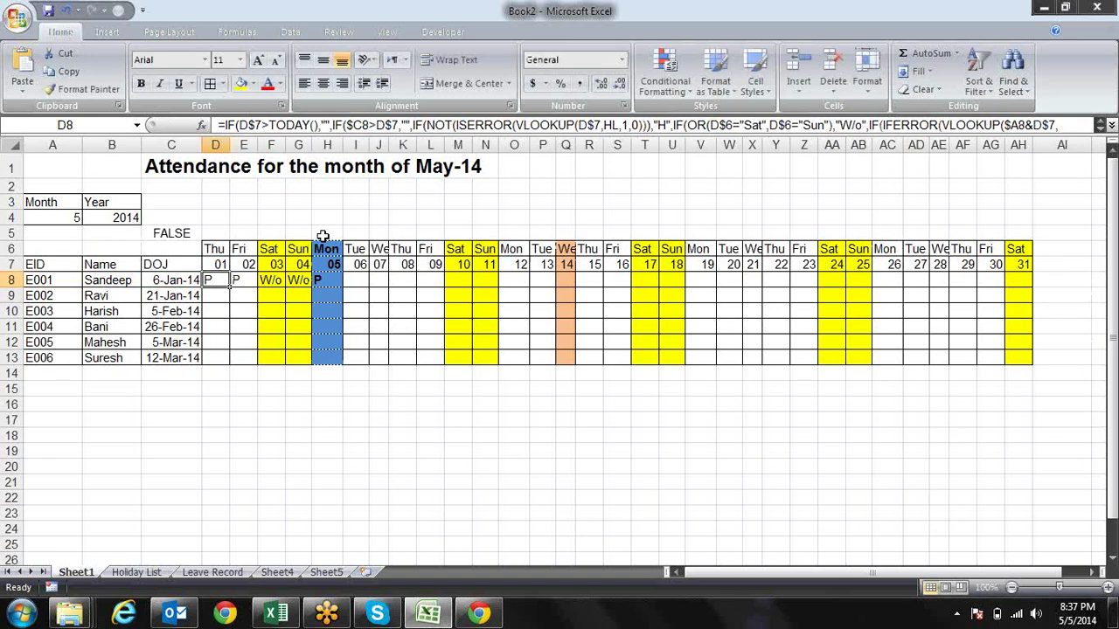
pyautogui.moveTo(232, 285); pyautogui.dragTo(1032, 283)
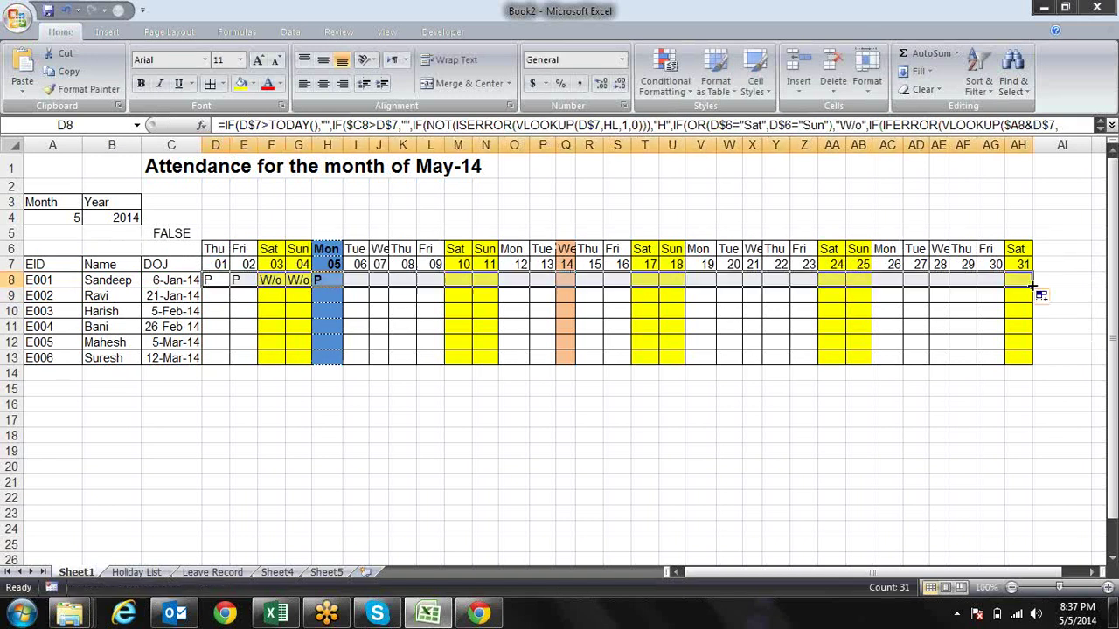
pyautogui.doubleClick(1033, 288)
pyautogui.click(708, 403)
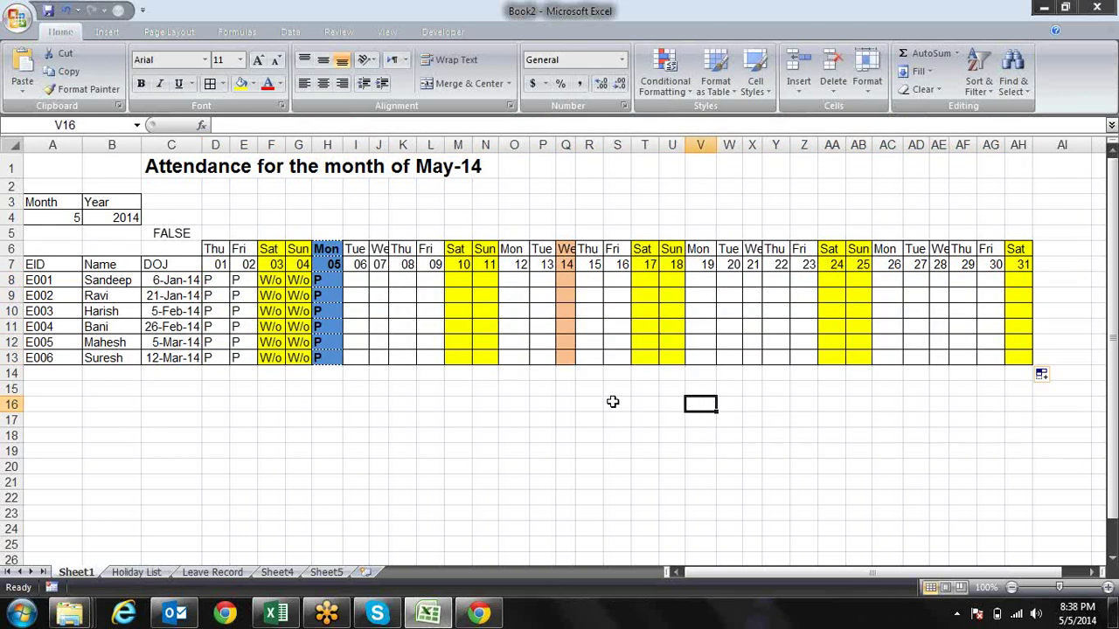
# Step: Cycle the A4 month through 8, 1, 2 and 4 to preview the sheet
pyautogui.click(77, 224)
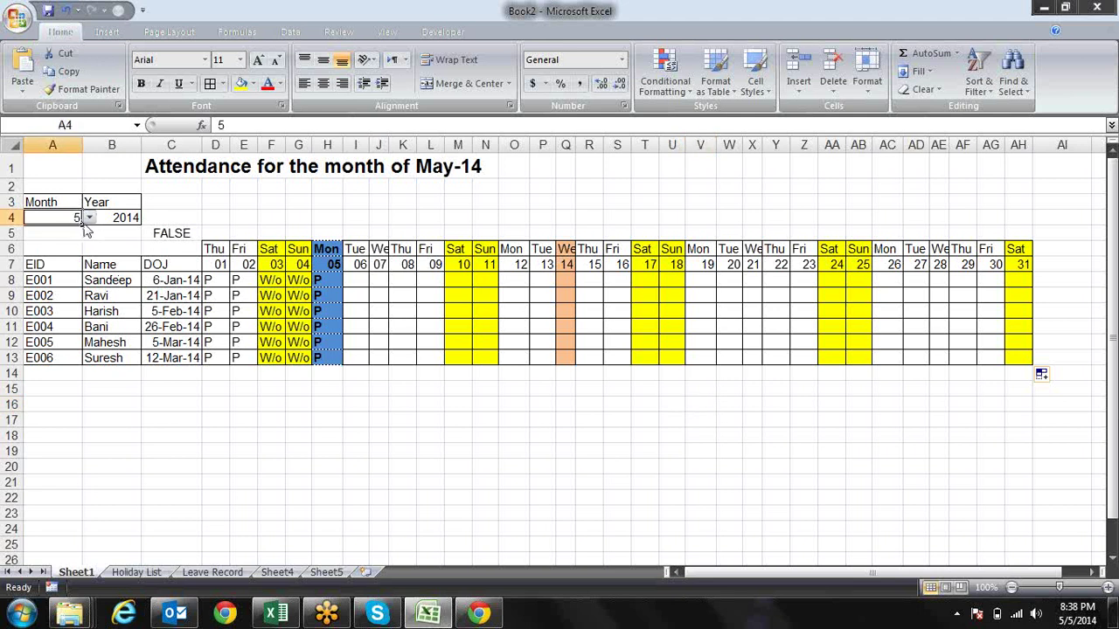
pyautogui.click(89, 217)
pyautogui.click(59, 256)
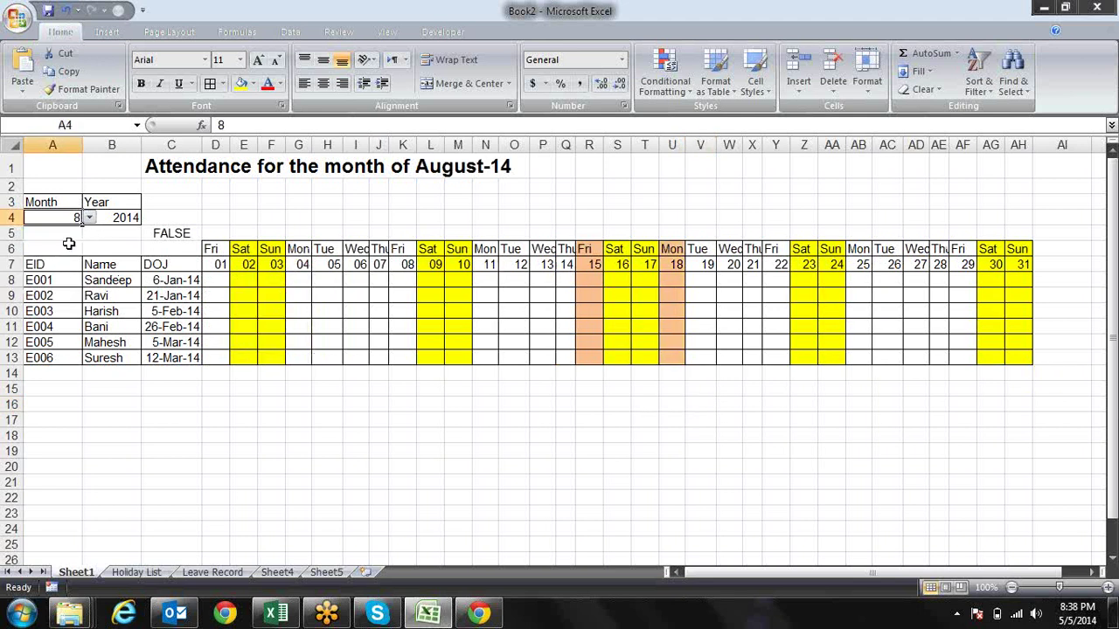
pyautogui.click(89, 218)
pyautogui.moveTo(93, 289); pyautogui.dragTo(92, 232)
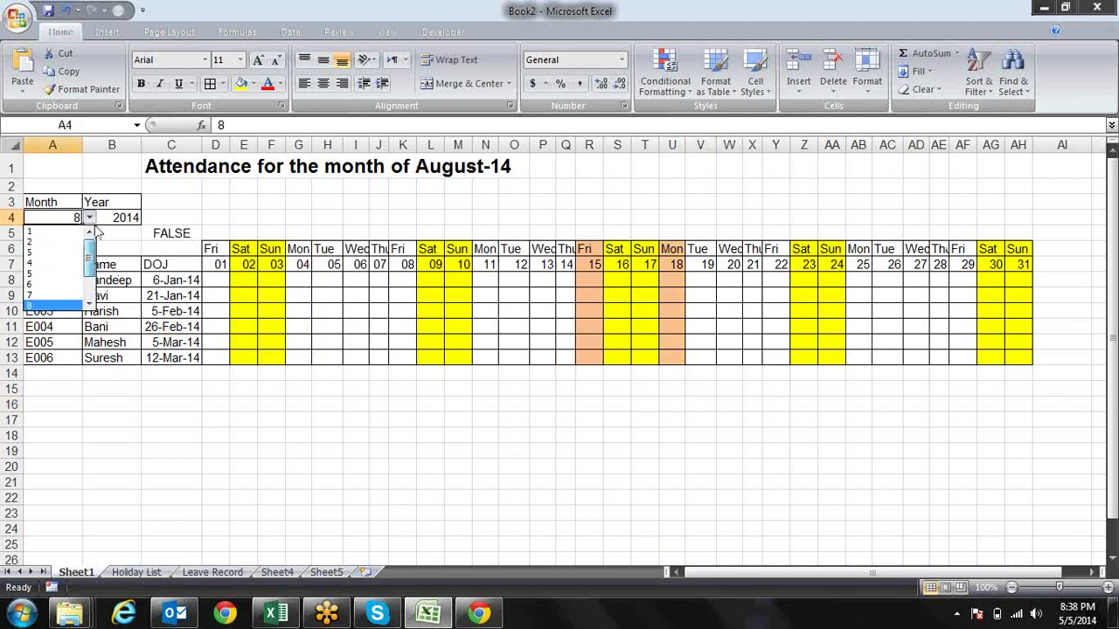
pyautogui.click(60, 232)
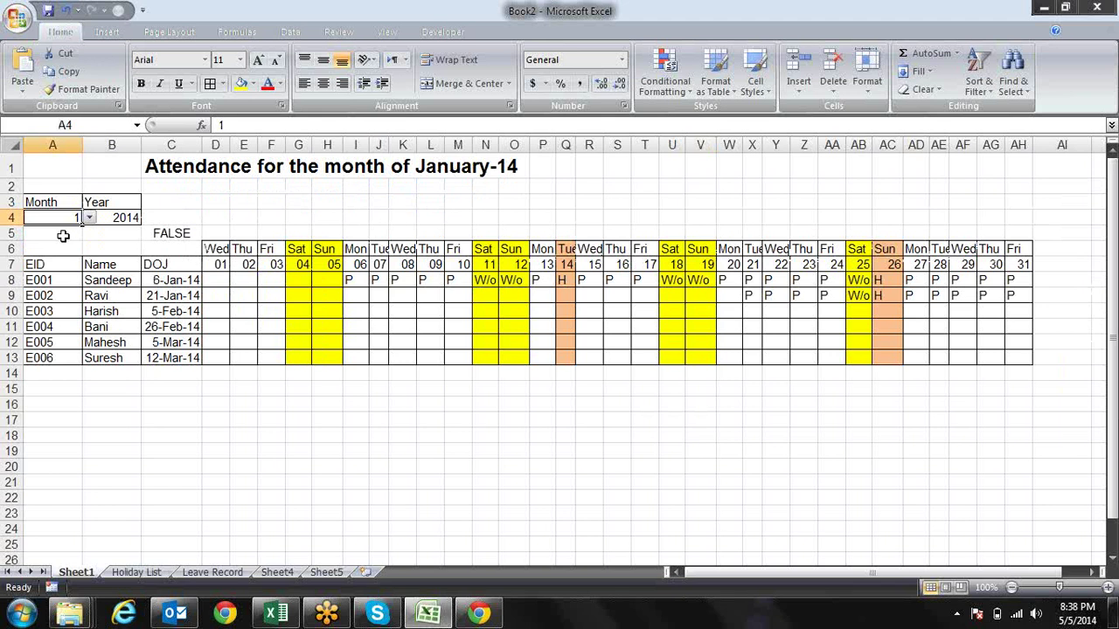
pyautogui.click(89, 218)
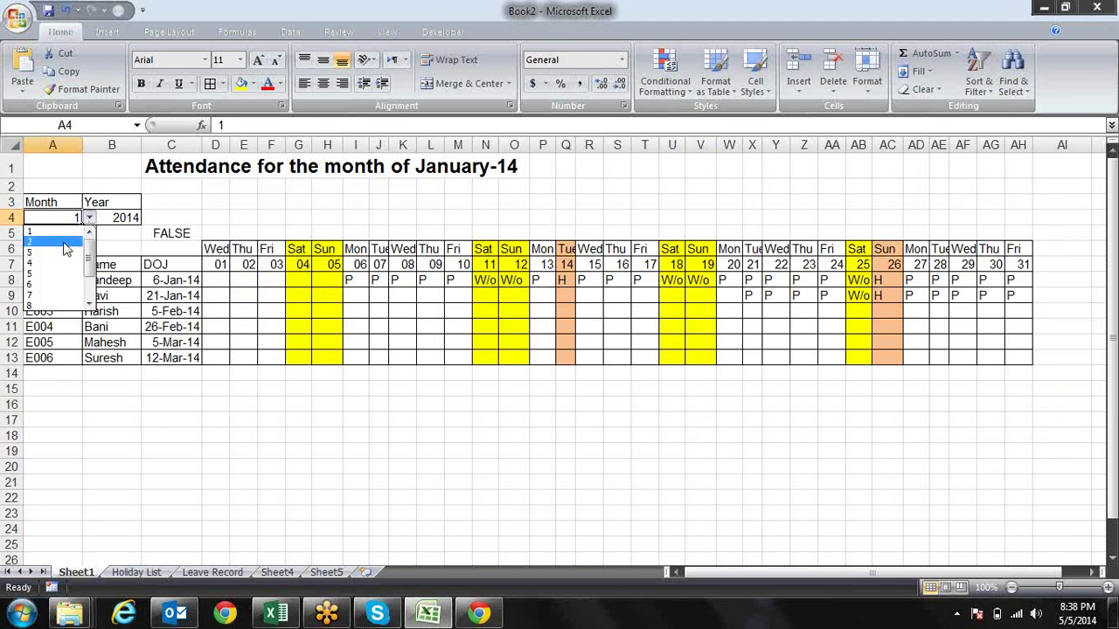
pyautogui.click(63, 242)
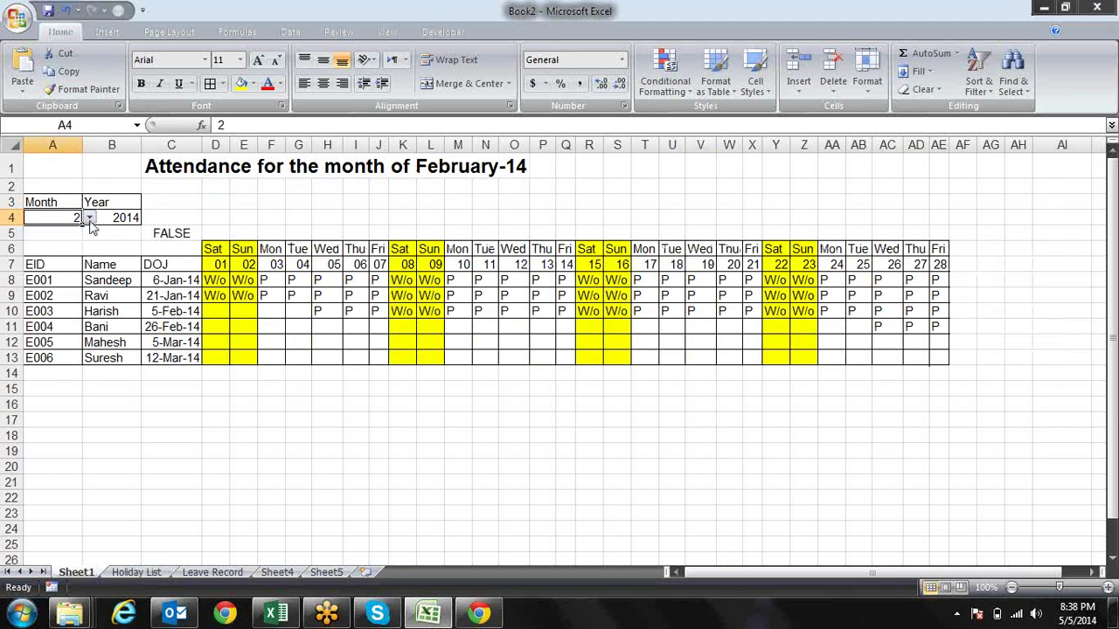
pyautogui.click(89, 218)
pyautogui.click(77, 253)
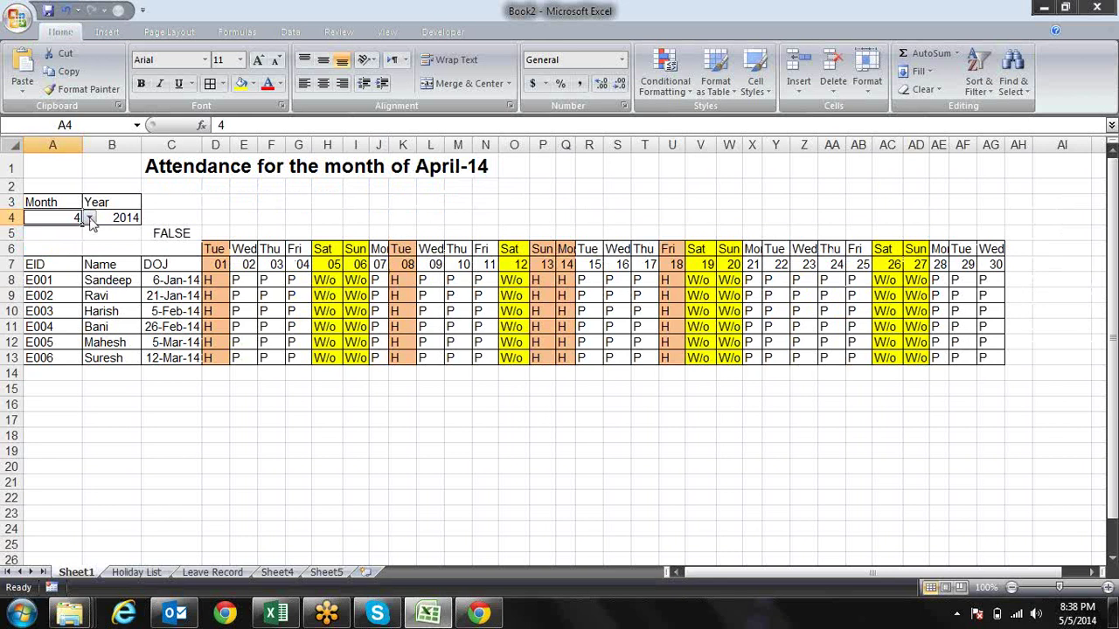
# Step: Set A4 to month 3 to show March-14
pyautogui.click(133, 406)
pyautogui.click(73, 217)
pyautogui.click(89, 217)
pyautogui.click(89, 231)
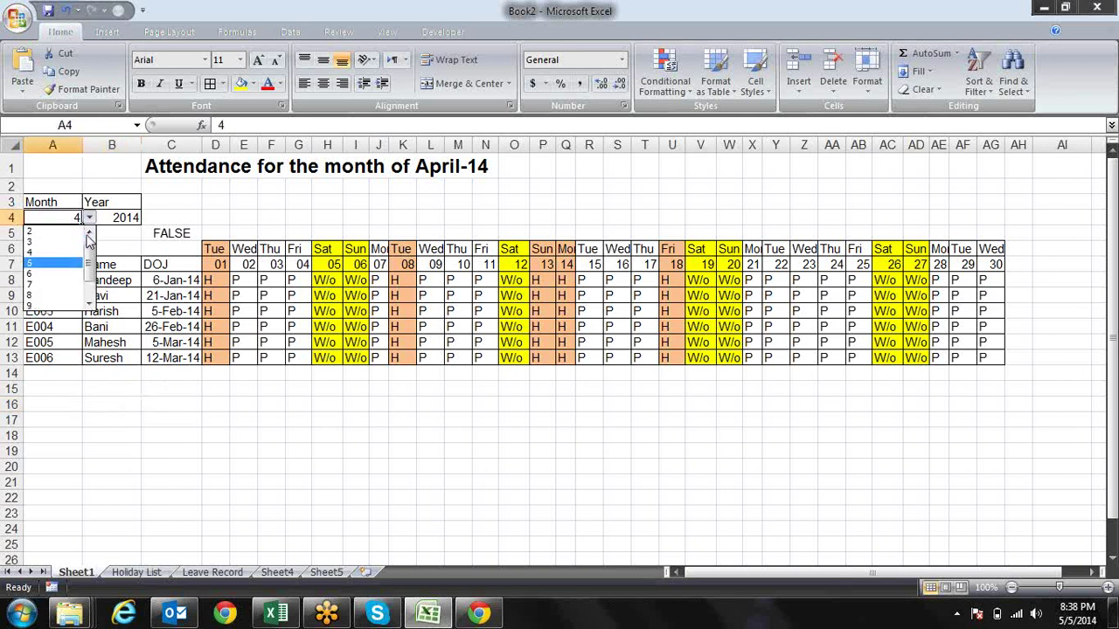
pyautogui.click(90, 231)
pyautogui.click(70, 252)
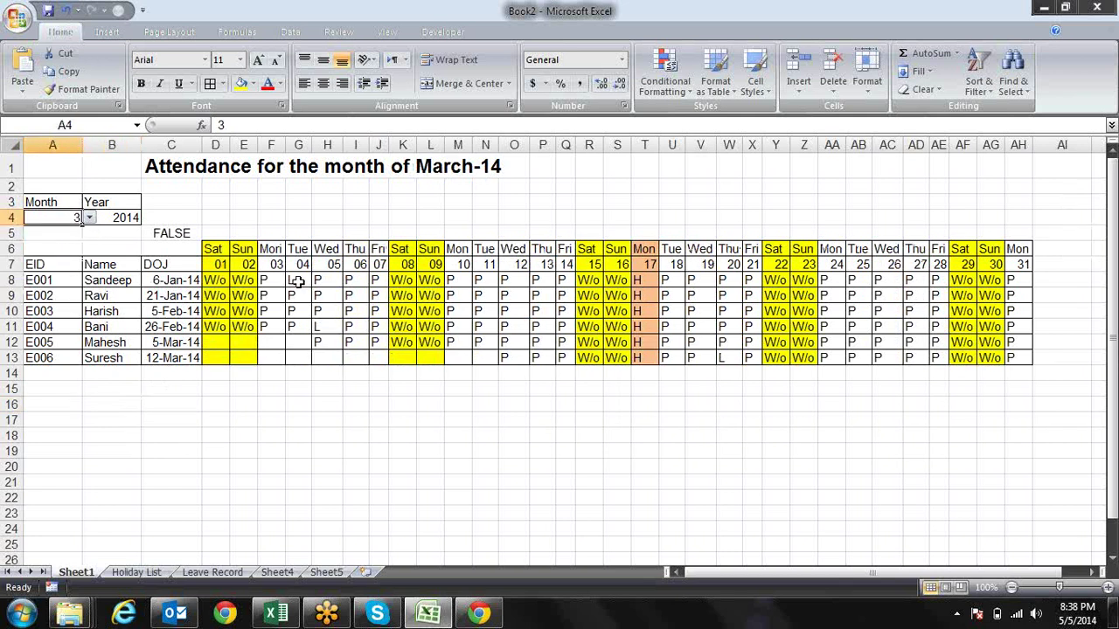
# Step: Inspect the formulas in G8 and D8, then select empty cell C14
pyautogui.click(297, 280)
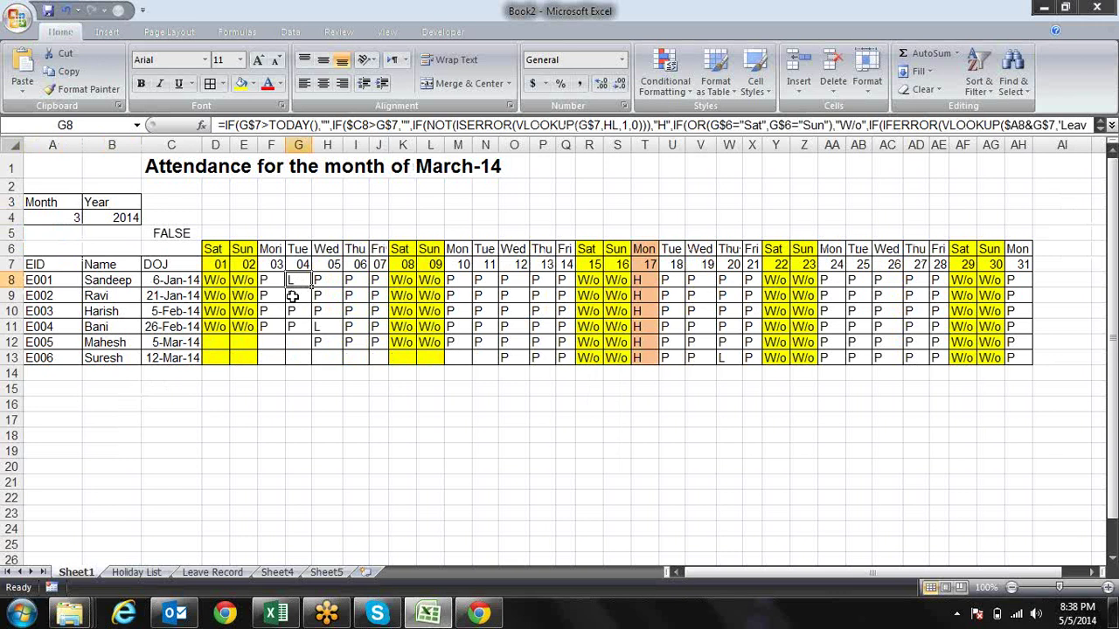
pyautogui.click(216, 280)
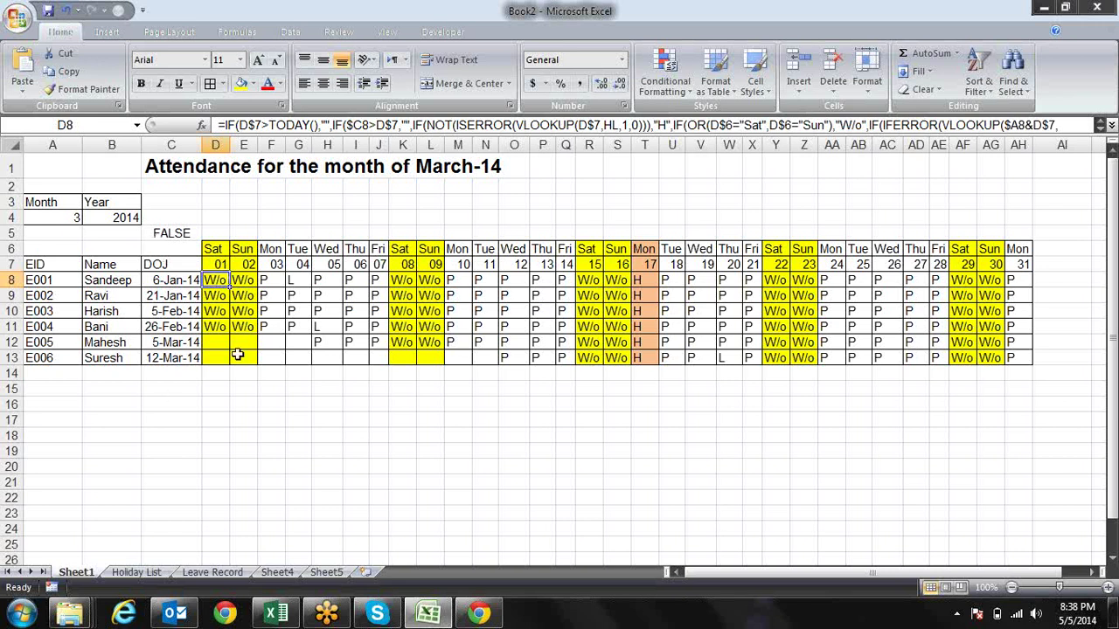
pyautogui.click(160, 376)
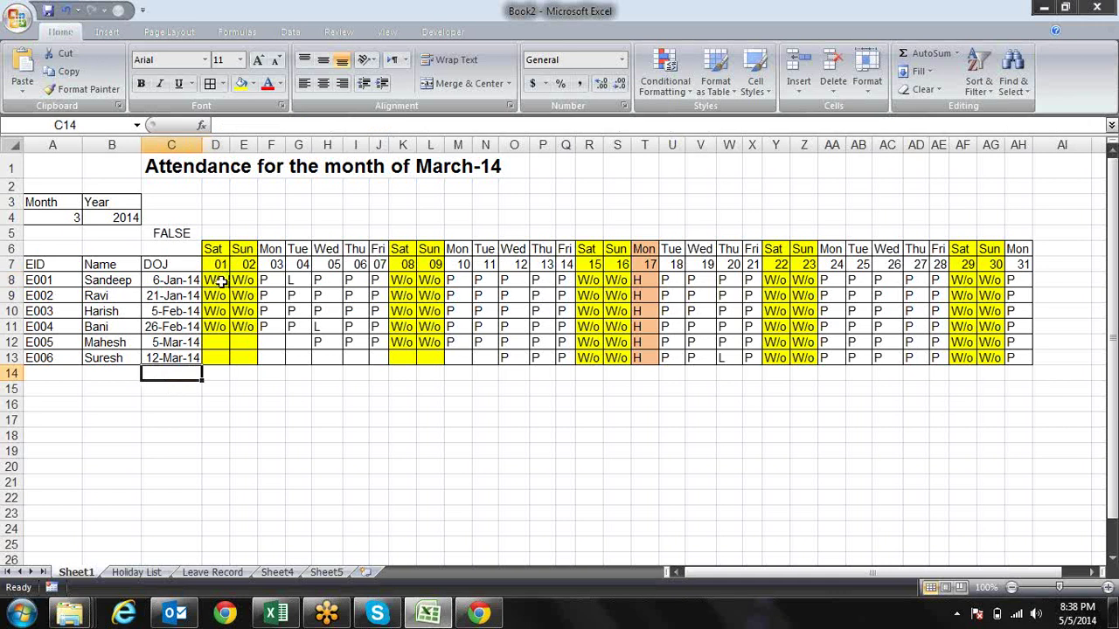
# Step: Enter =D8="L" in C14, review its formula text, then return to D8
pyautogui.write('=')
pyautogui.click(221, 281)
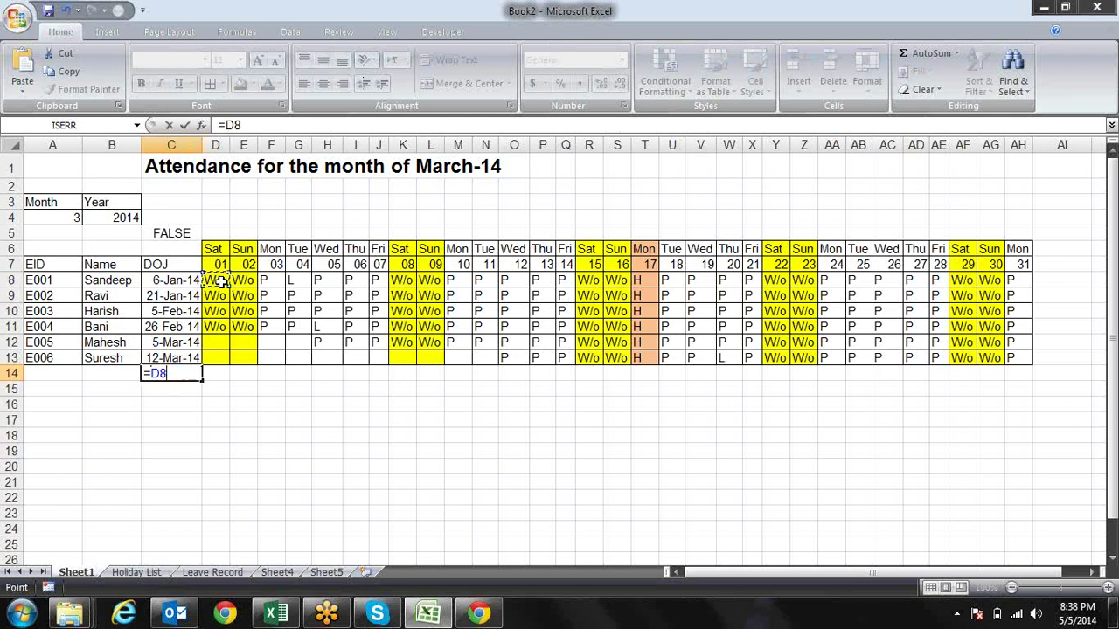
pyautogui.write('=L')
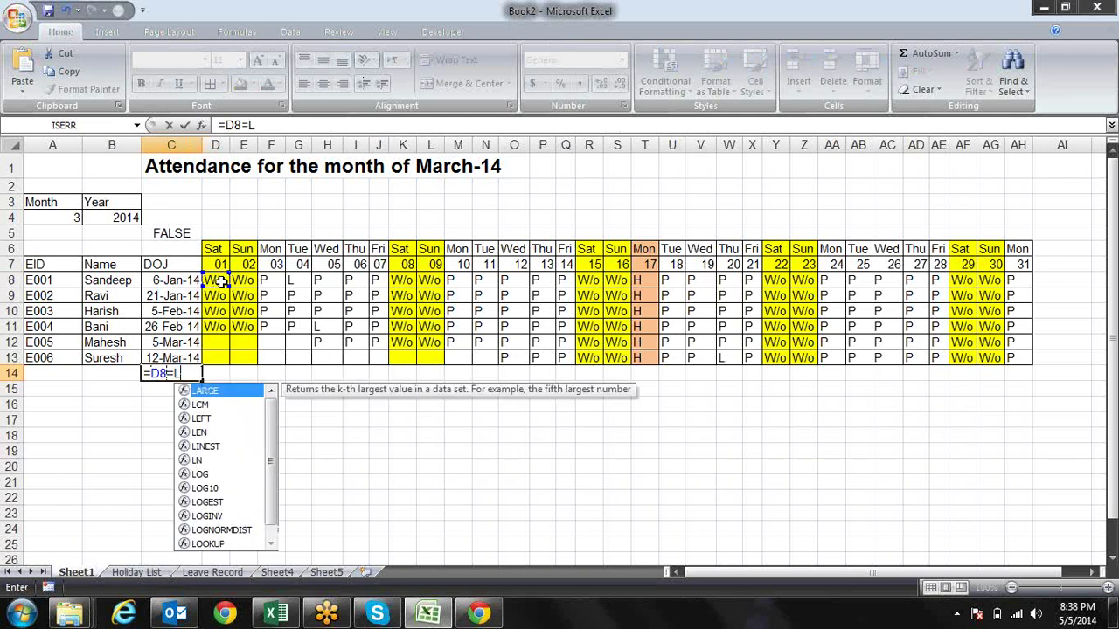
pyautogui.press('BackSpace')
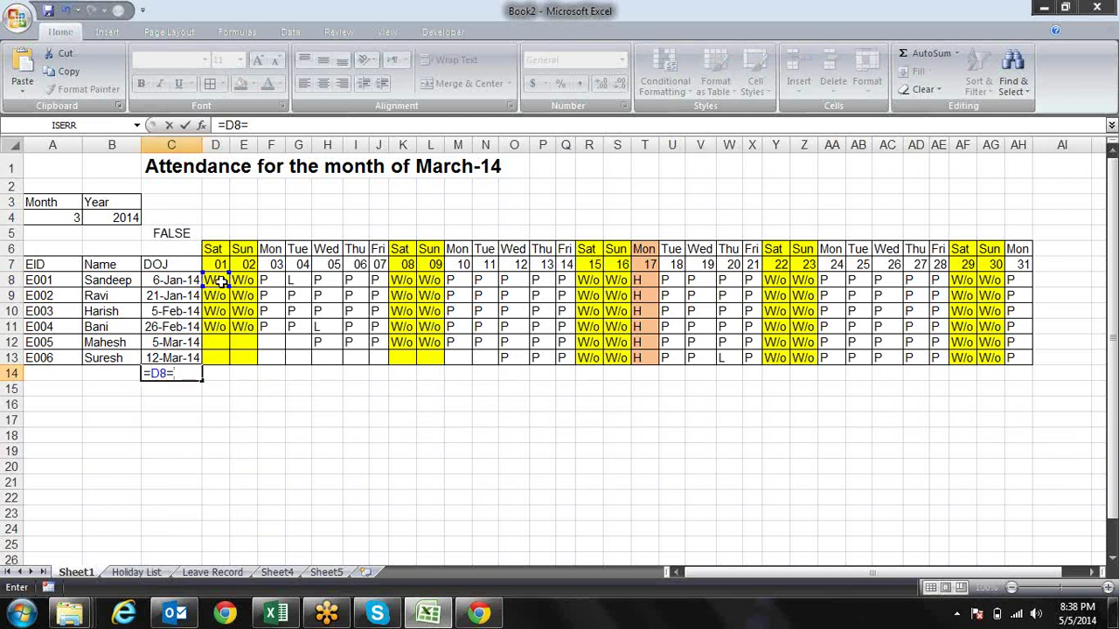
pyautogui.write('"L"')
pyautogui.press('Return')
pyautogui.press('Up')
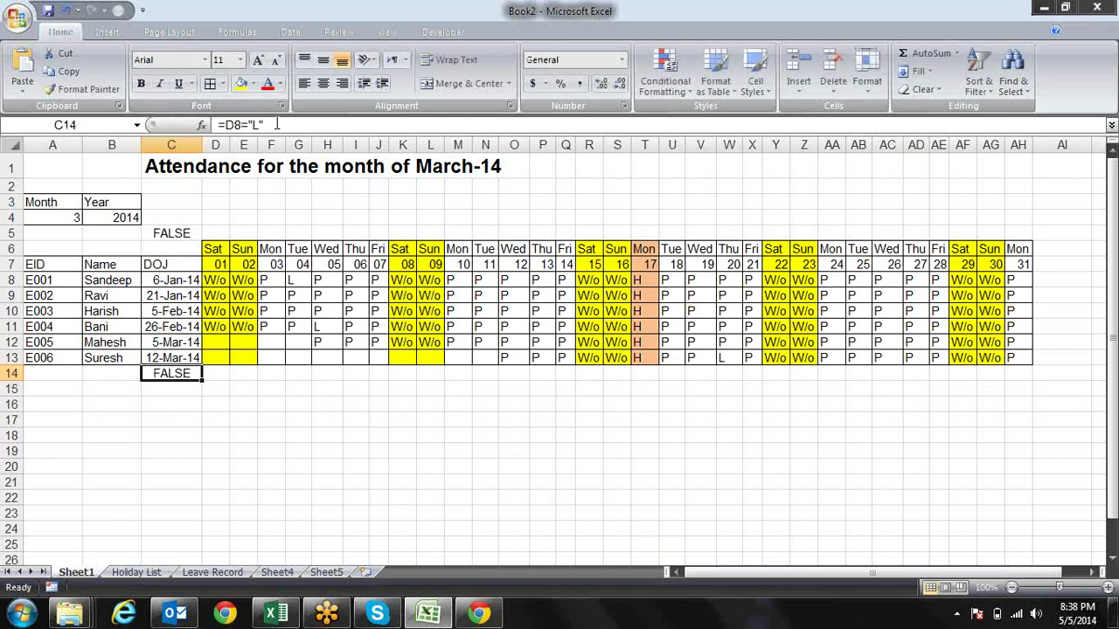
pyautogui.moveTo(277, 124); pyautogui.dragTo(217, 124)
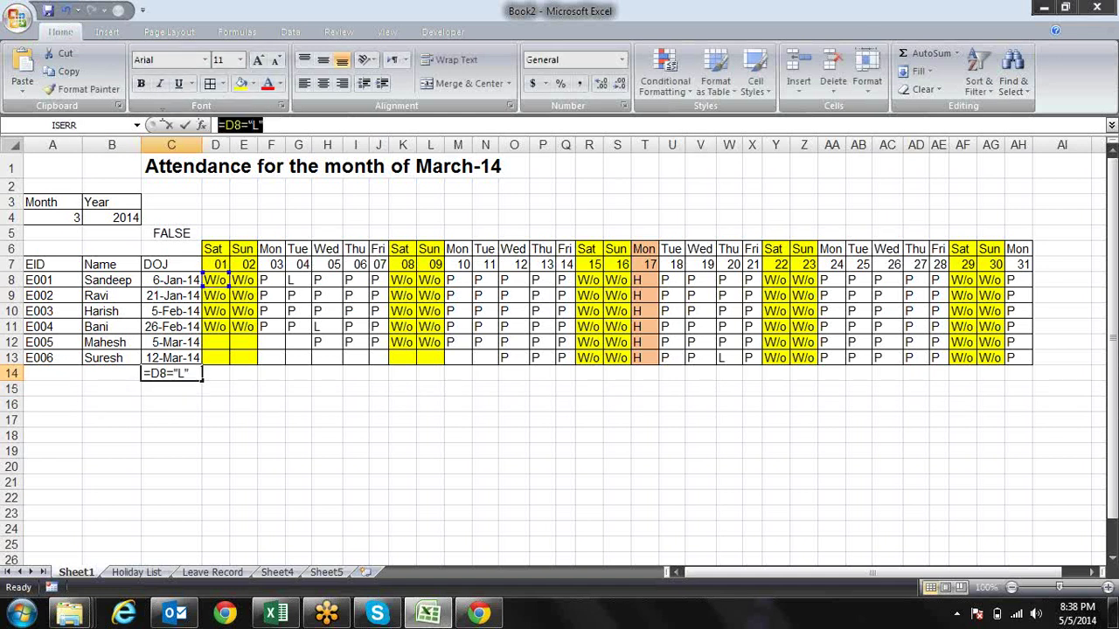
pyautogui.press('Escape')
pyautogui.click(215, 278)
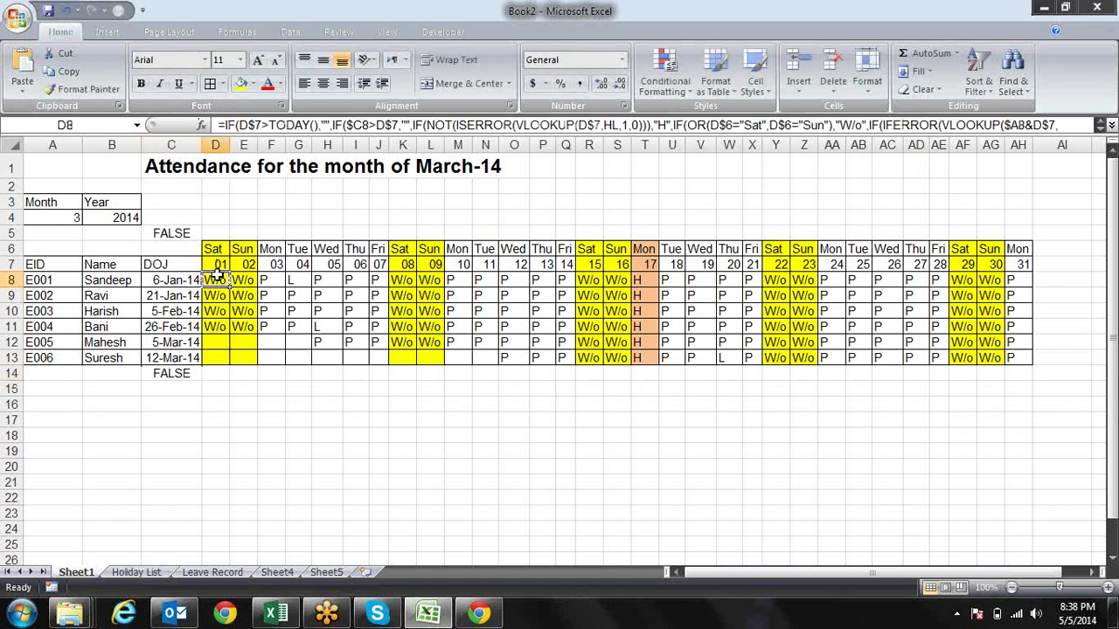
# Step: Add a formula-based conditional formatting rule on D8 with red fill and bold text
pyautogui.click(665, 72)
pyautogui.moveTo(701, 227)
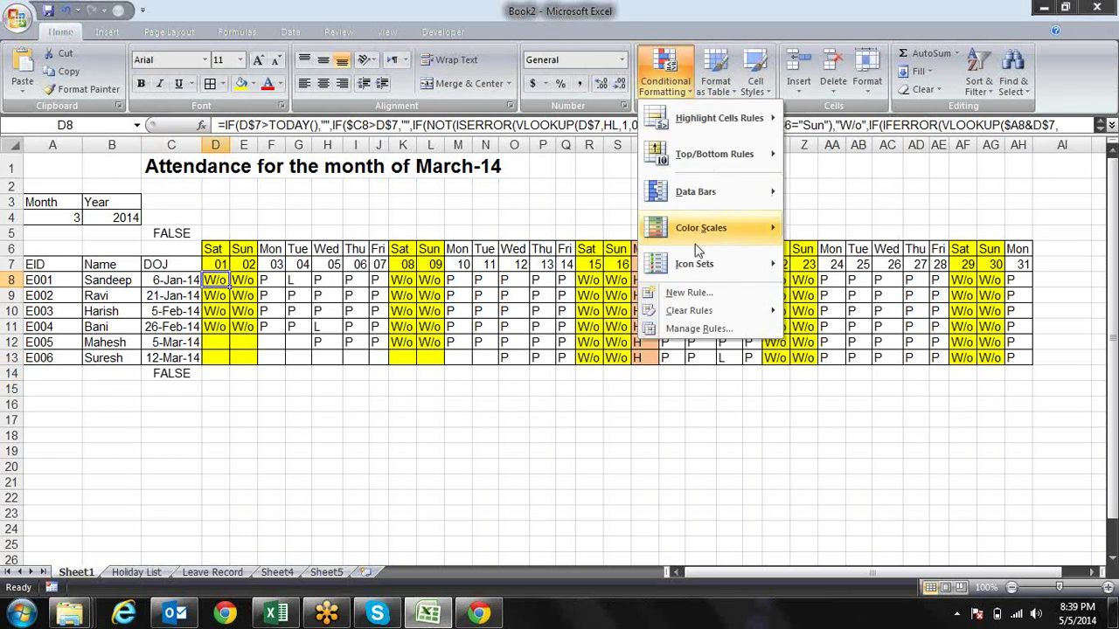
pyautogui.click(687, 296)
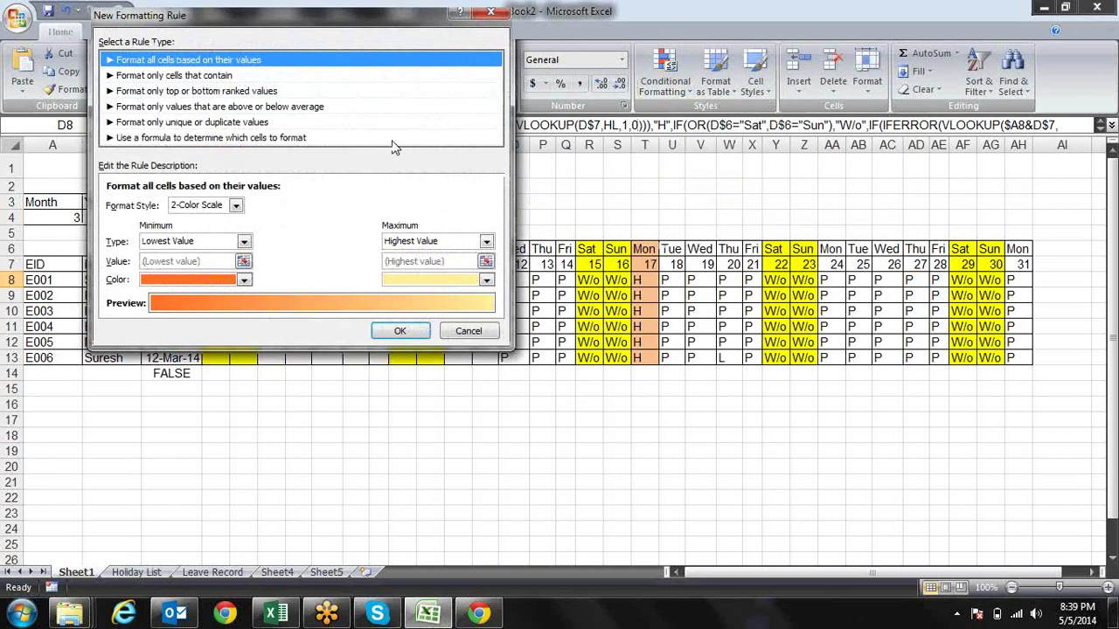
pyautogui.click(393, 138)
pyautogui.click(355, 204)
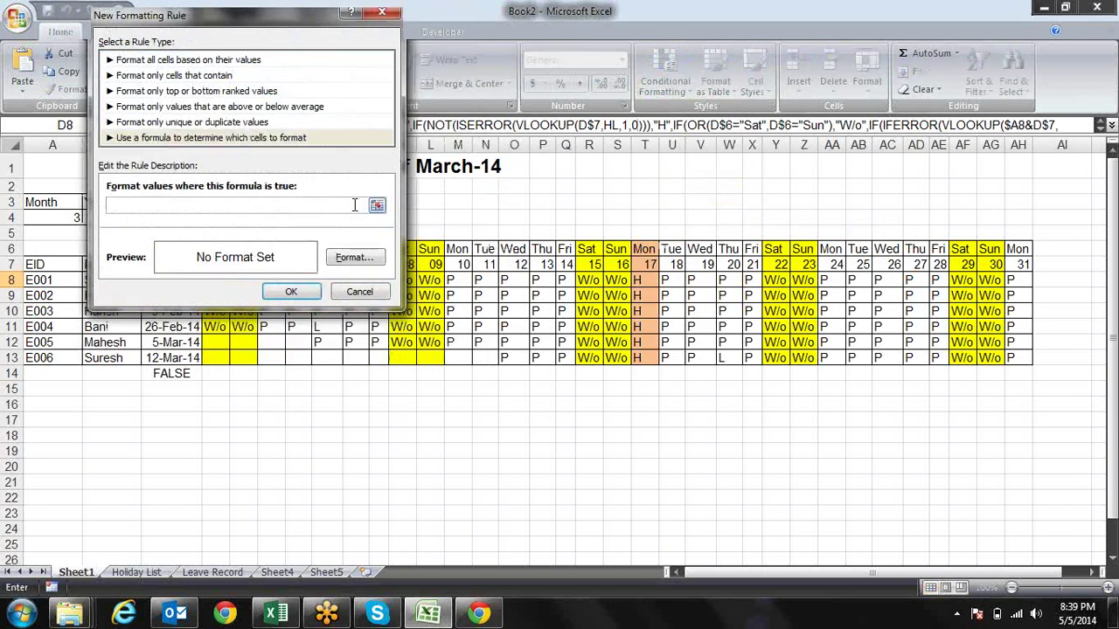
pyautogui.write('=d4=1')
pyautogui.click(354, 257)
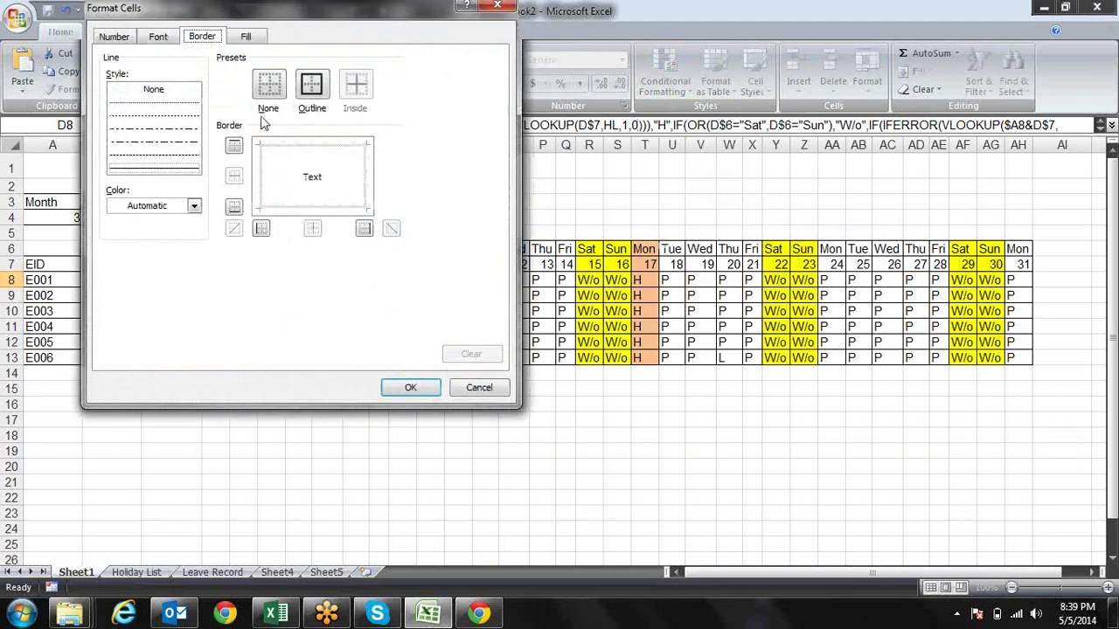
pyautogui.click(107, 40)
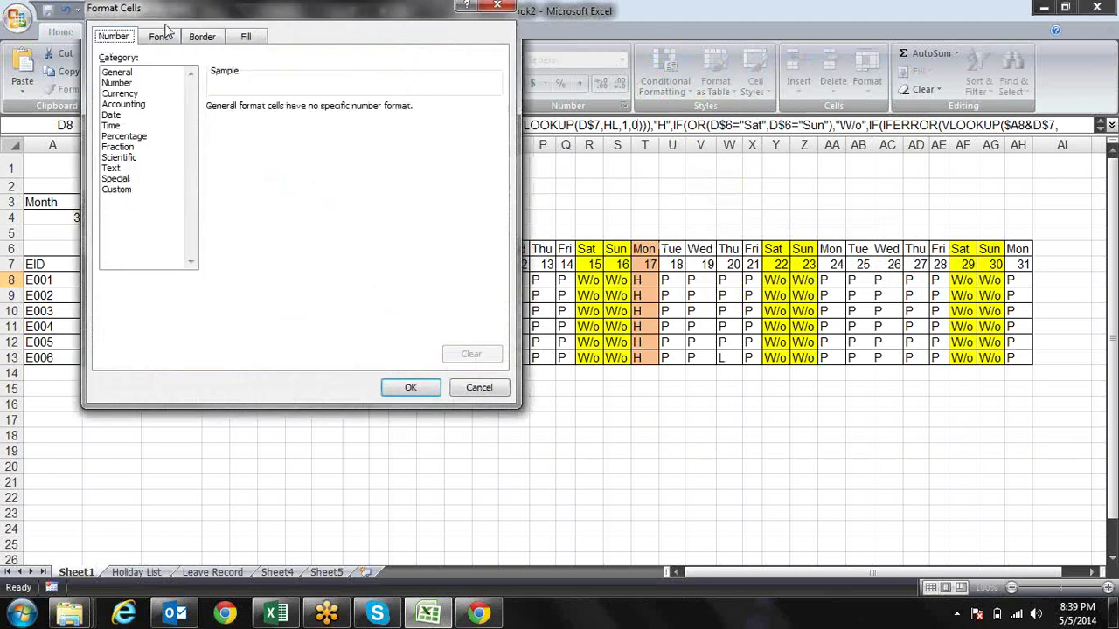
pyautogui.click(246, 37)
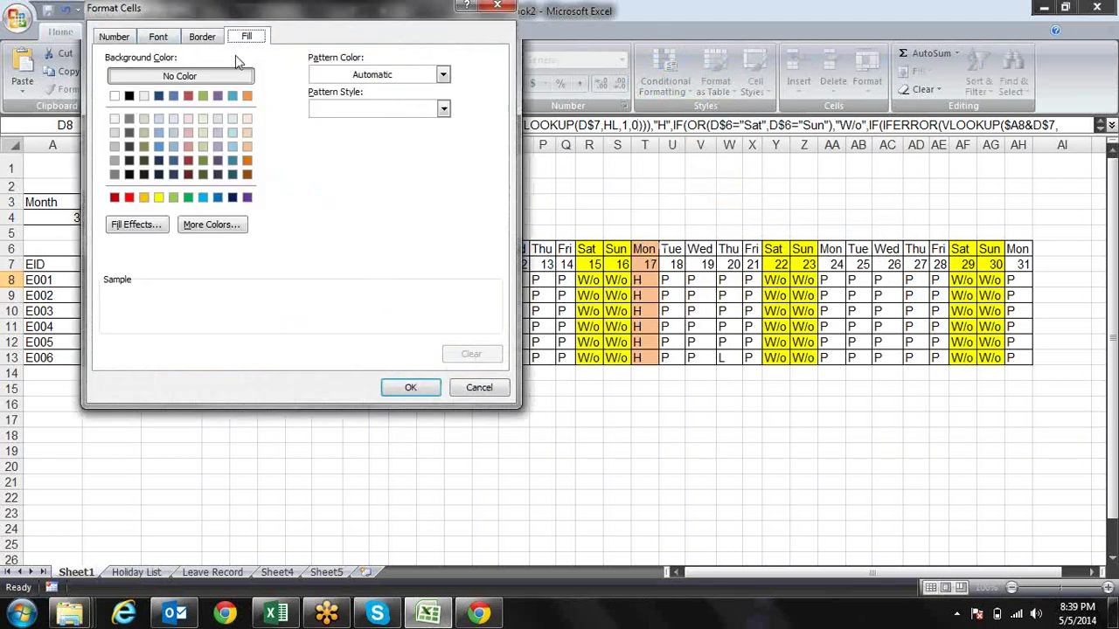
pyautogui.click(129, 197)
pyautogui.click(163, 40)
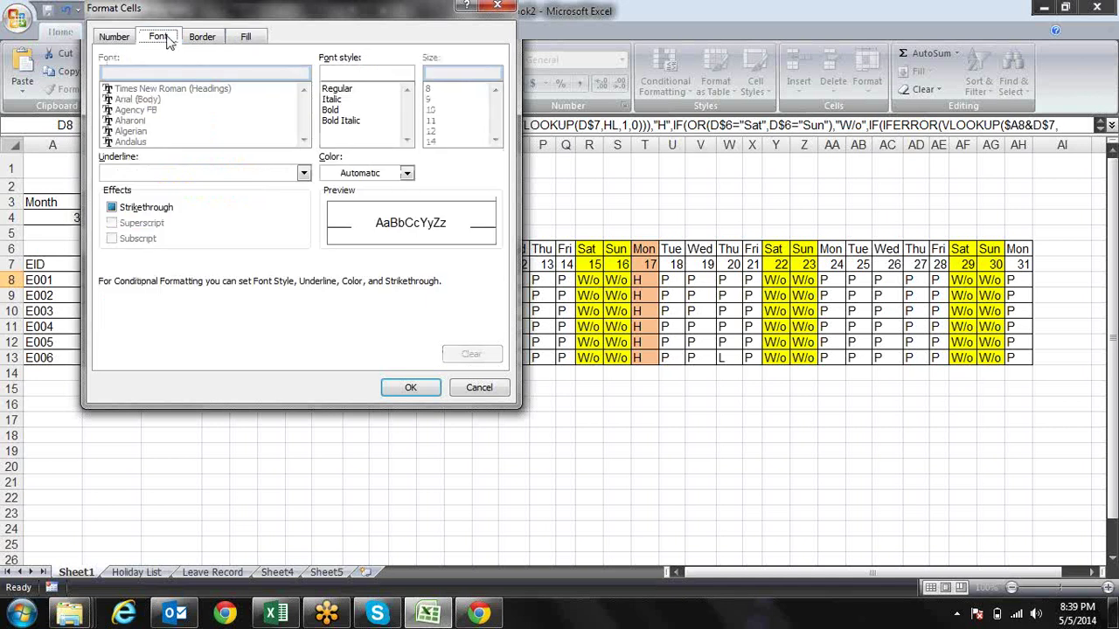
pyautogui.click(338, 111)
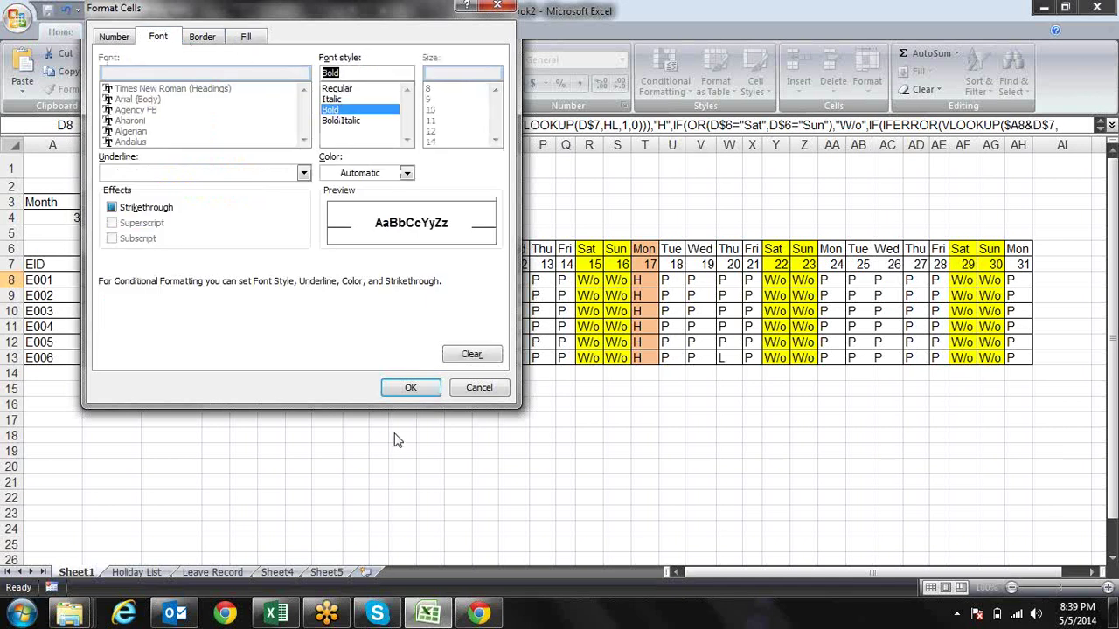
pyautogui.click(411, 388)
pyautogui.click(290, 289)
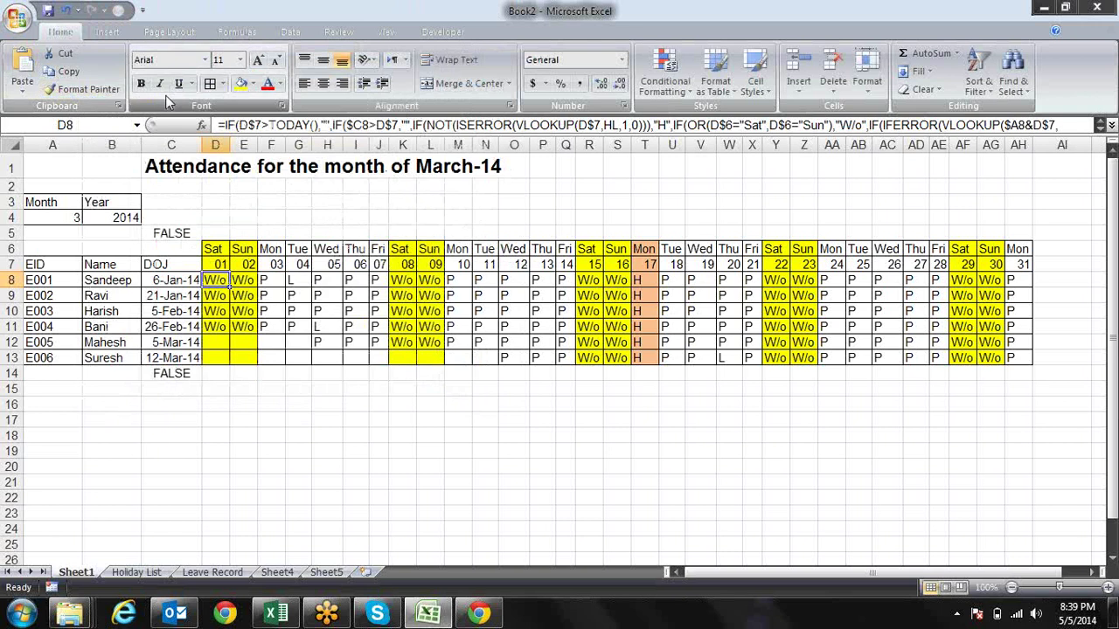
# Step: Paint D8's formatting across the attendance grid D8:AH13
pyautogui.click(83, 89)
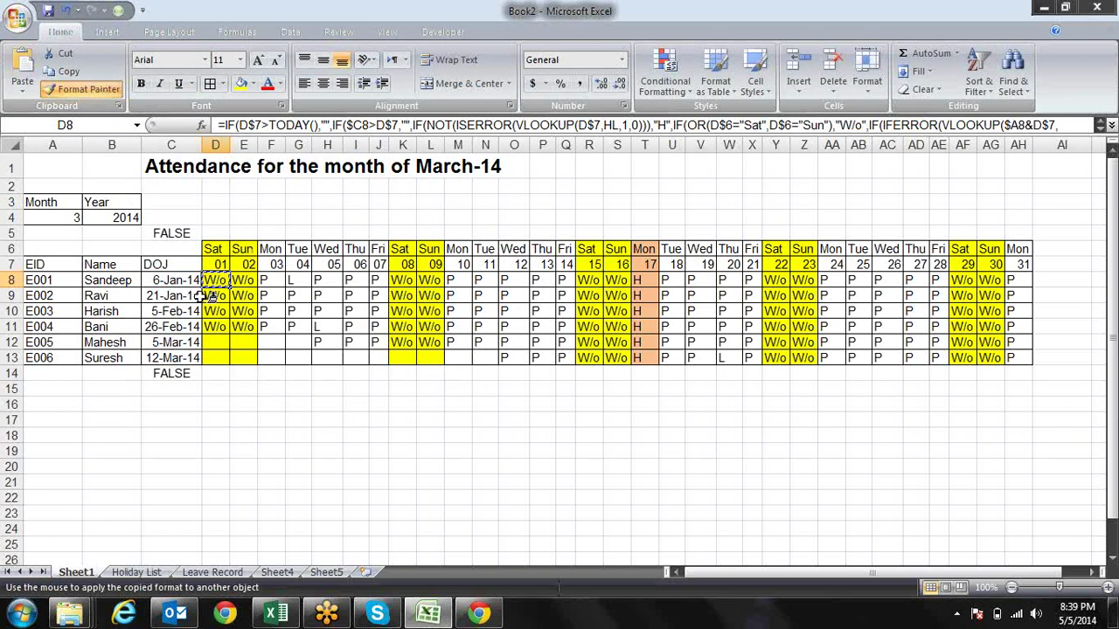
pyautogui.moveTo(222, 280); pyautogui.dragTo(1013, 361)
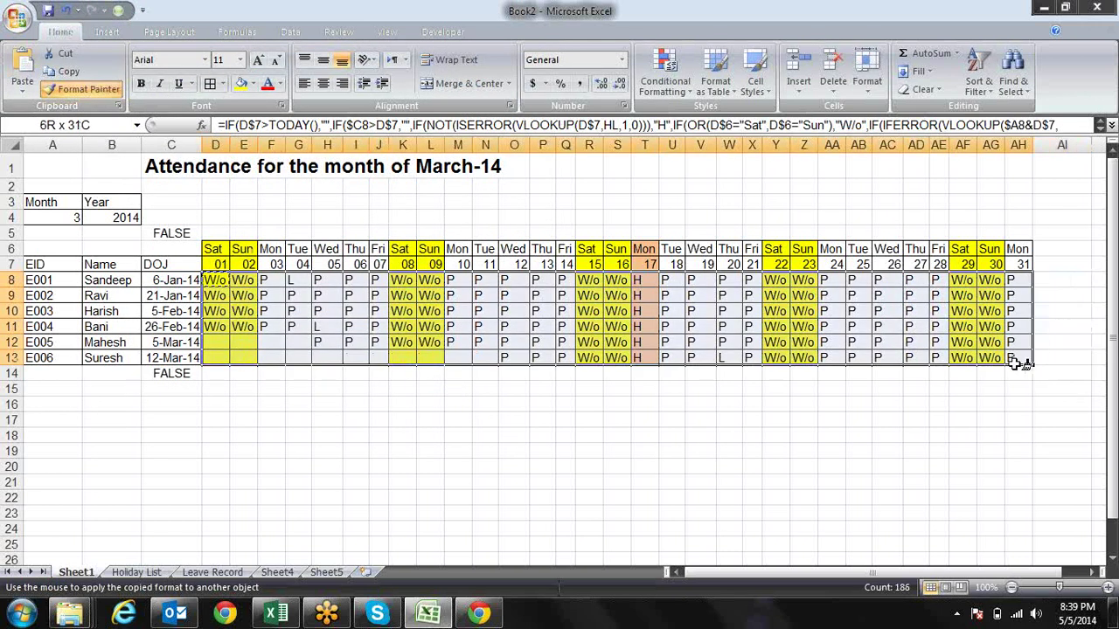
pyautogui.click(883, 451)
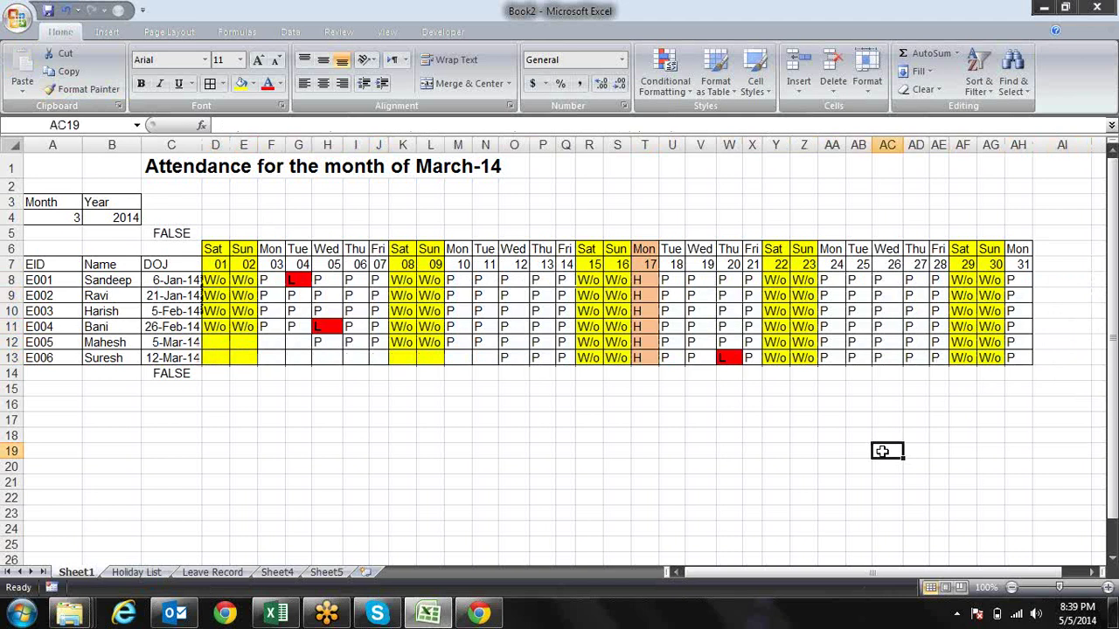
# Step: Delete the test formula from C14
pyautogui.click(168, 234)
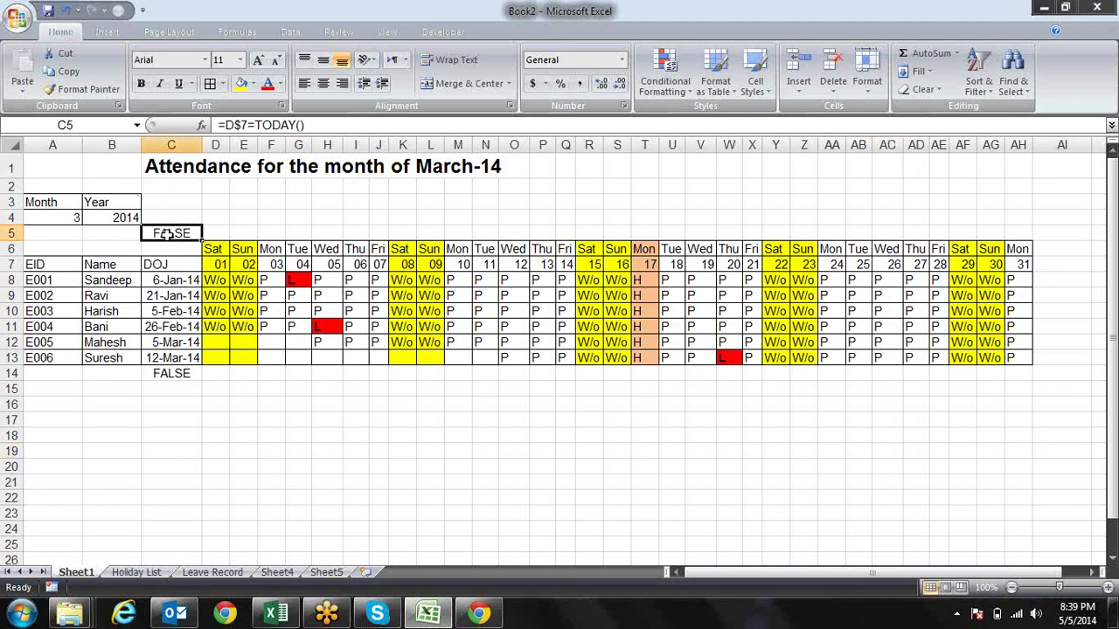
pyautogui.click(172, 376)
pyautogui.press('Delete')
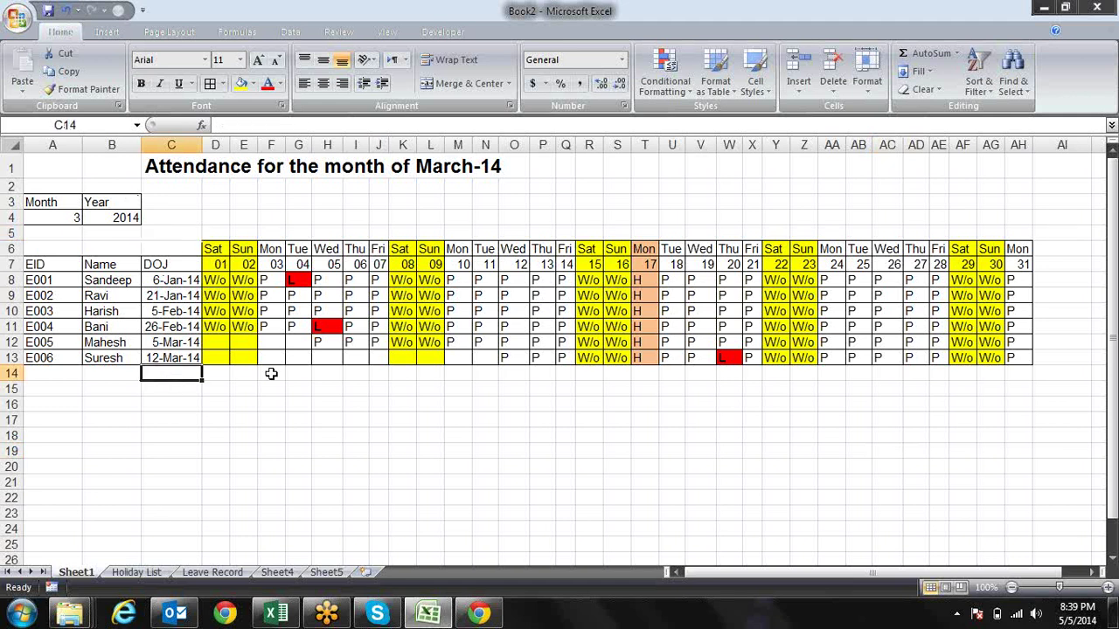
# Step: Try month 5 in A4, then settle on month 2 for February-14
pyautogui.click(55, 215)
pyautogui.click(89, 217)
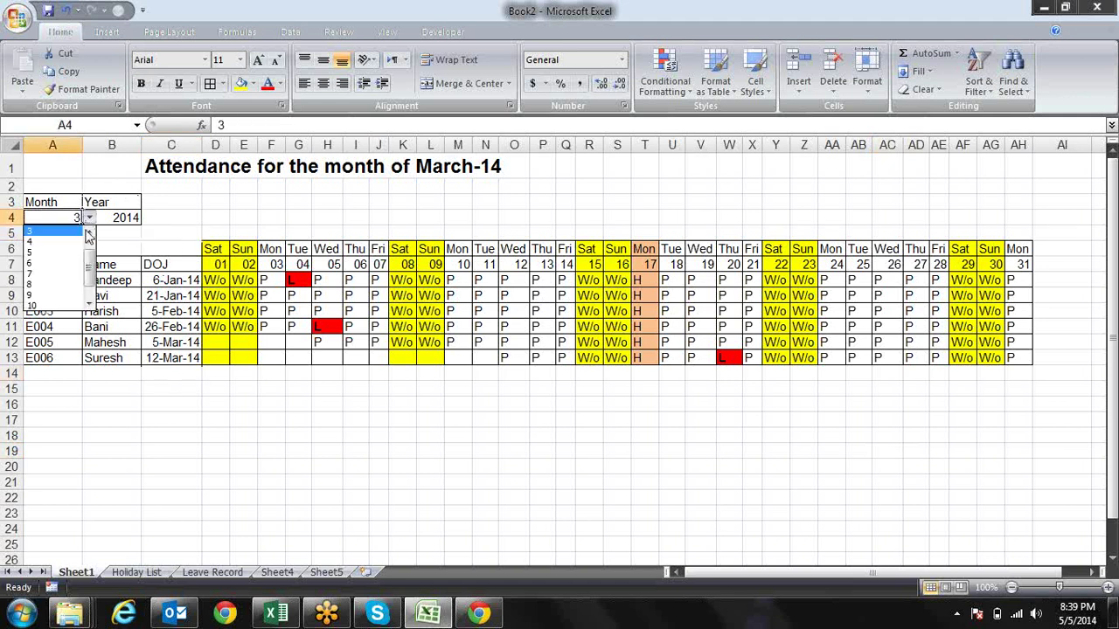
pyautogui.click(70, 232)
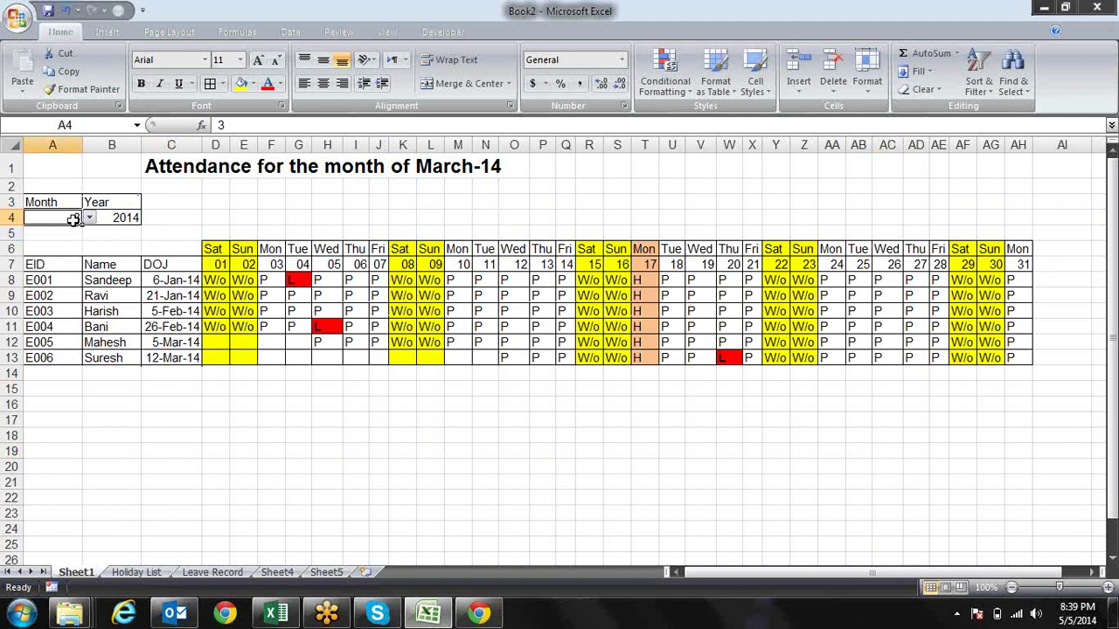
pyautogui.click(89, 217)
pyautogui.click(54, 245)
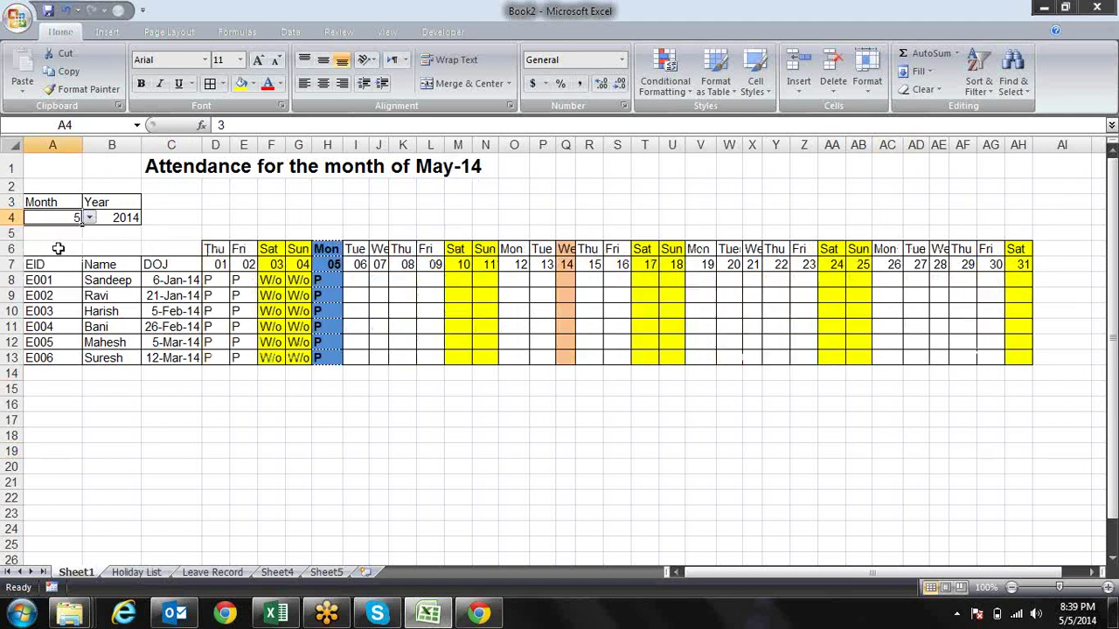
pyautogui.click(91, 219)
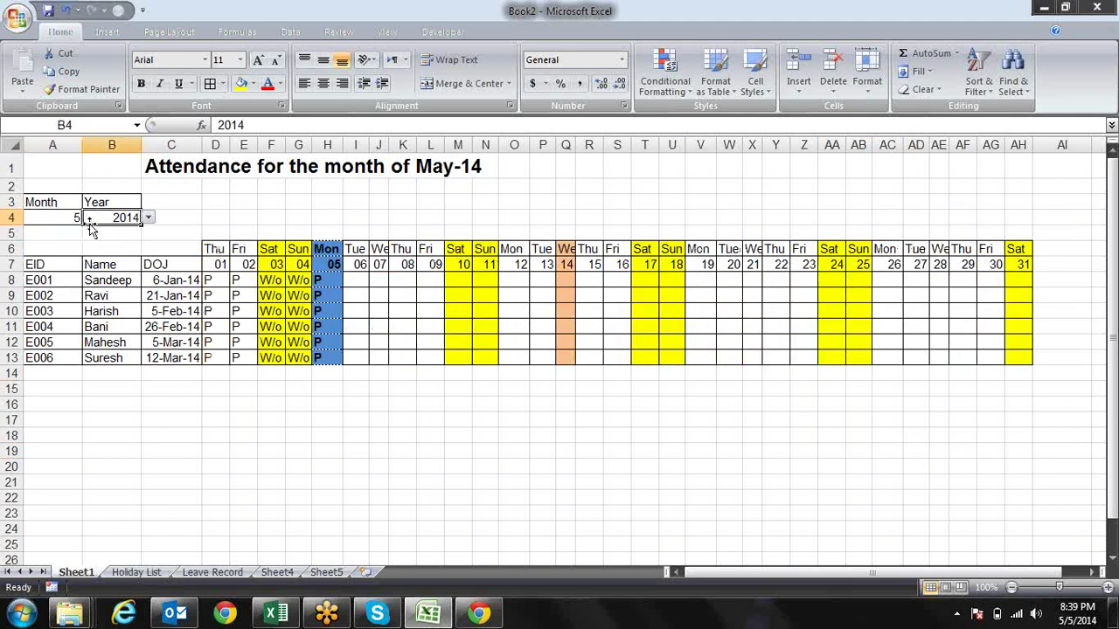
pyautogui.click(74, 219)
pyautogui.click(89, 218)
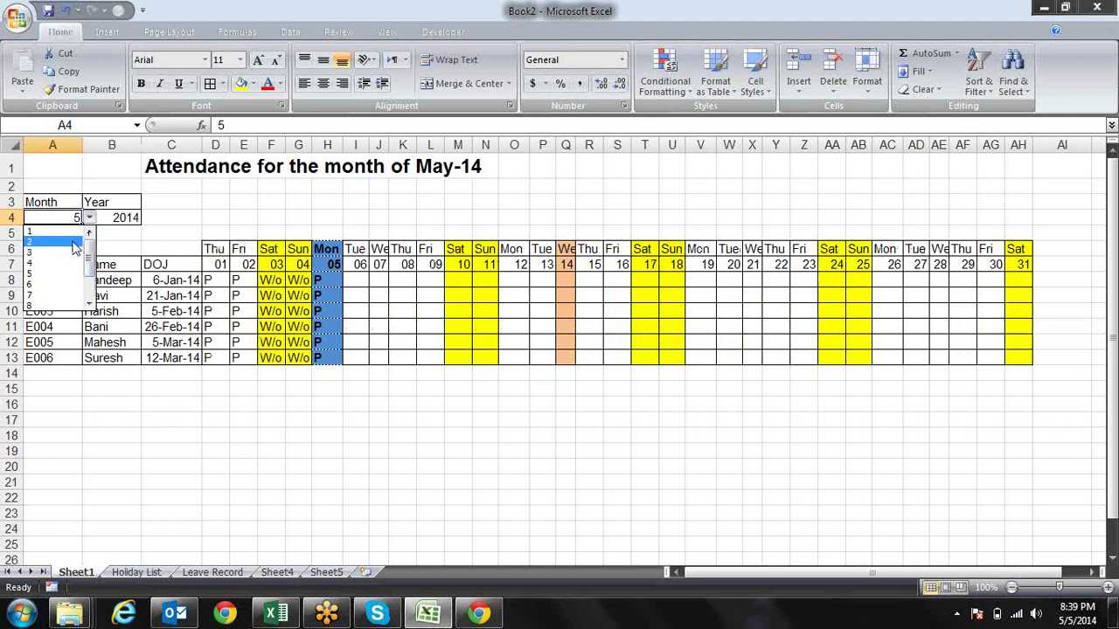
pyautogui.click(64, 244)
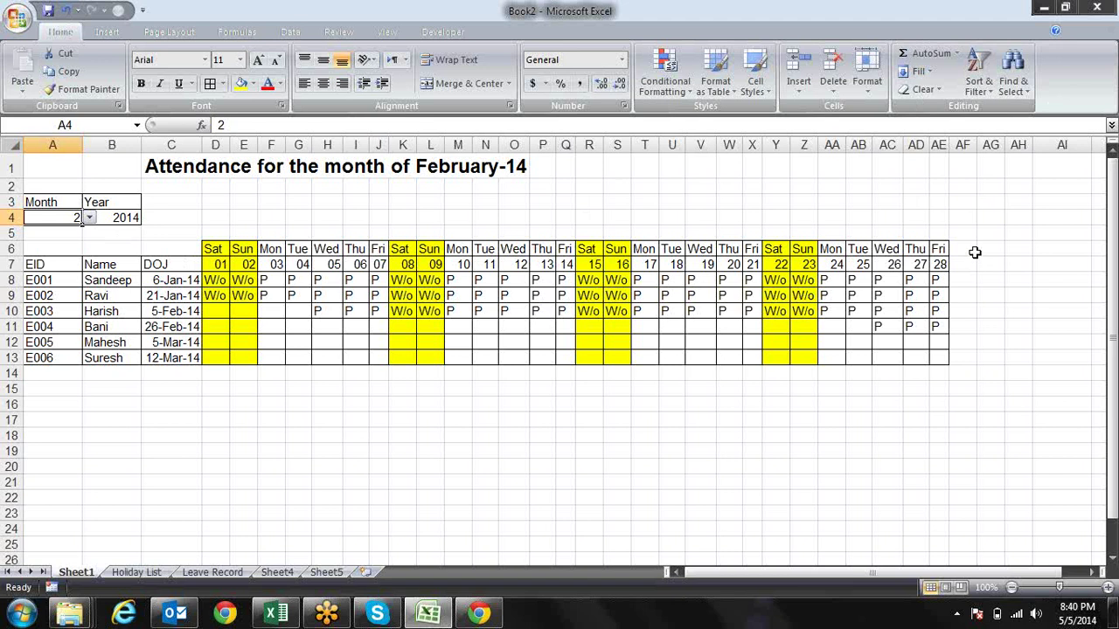
pyautogui.click(1059, 253)
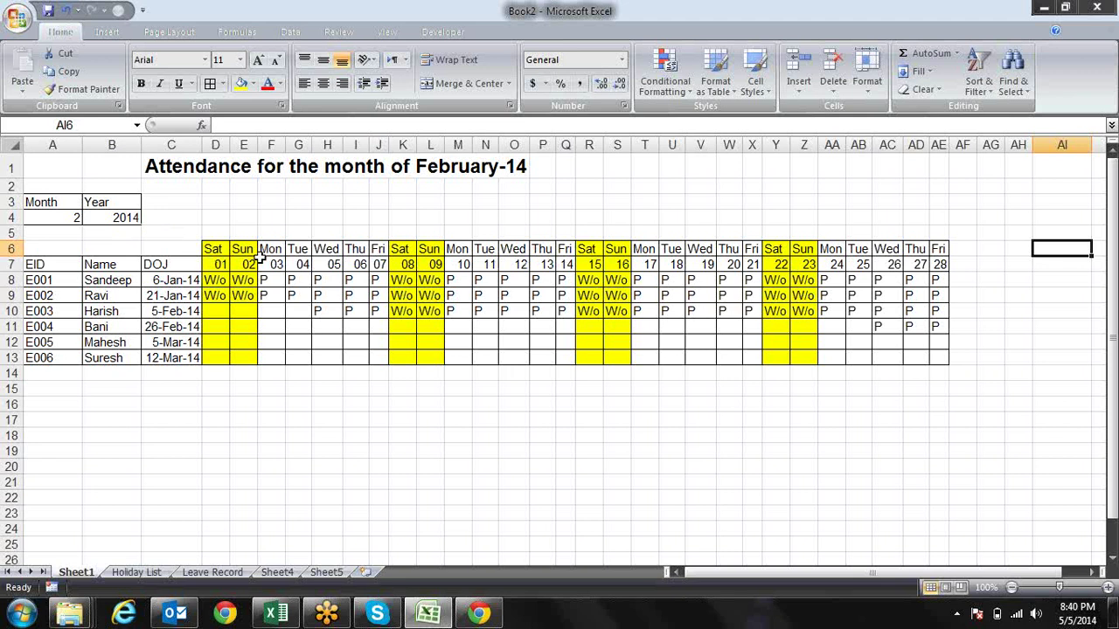
pyautogui.click(189, 248)
pyautogui.moveTo(188, 250); pyautogui.dragTo(196, 361)
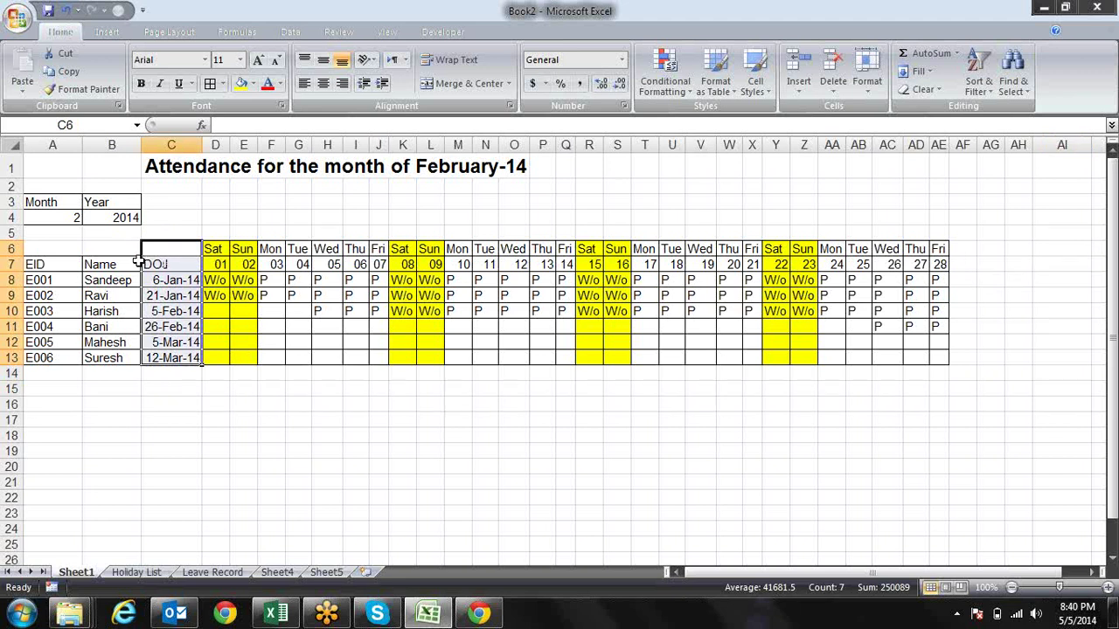
pyautogui.click(359, 483)
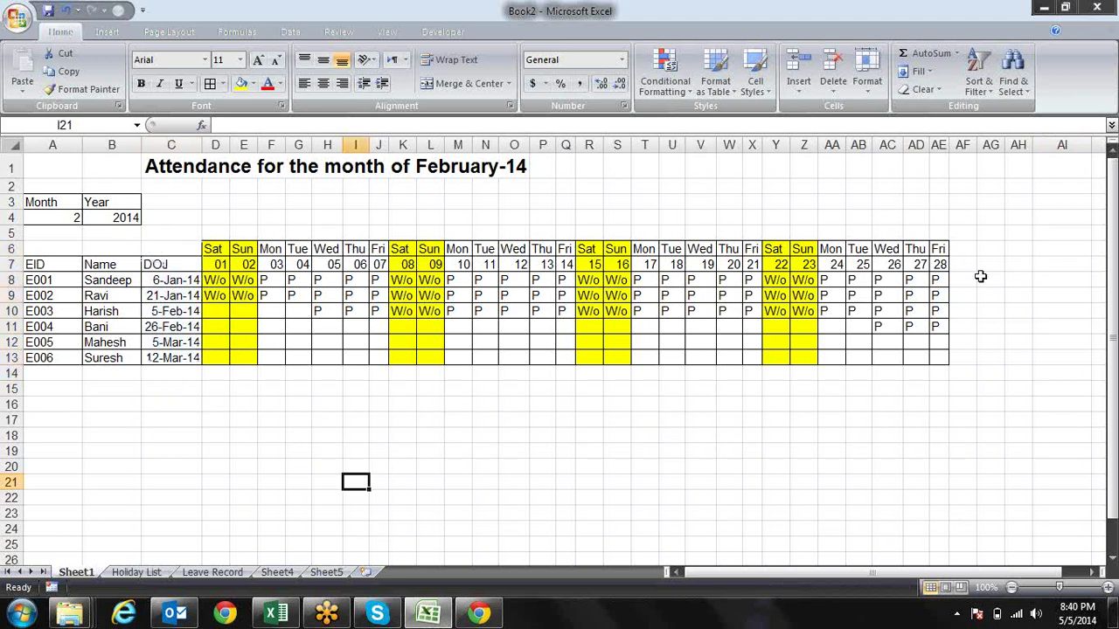
# Step: Inspect the AF6 day-name formula and the AE8 attendance-mark formula in an expanded formula bar
pyautogui.click(970, 251)
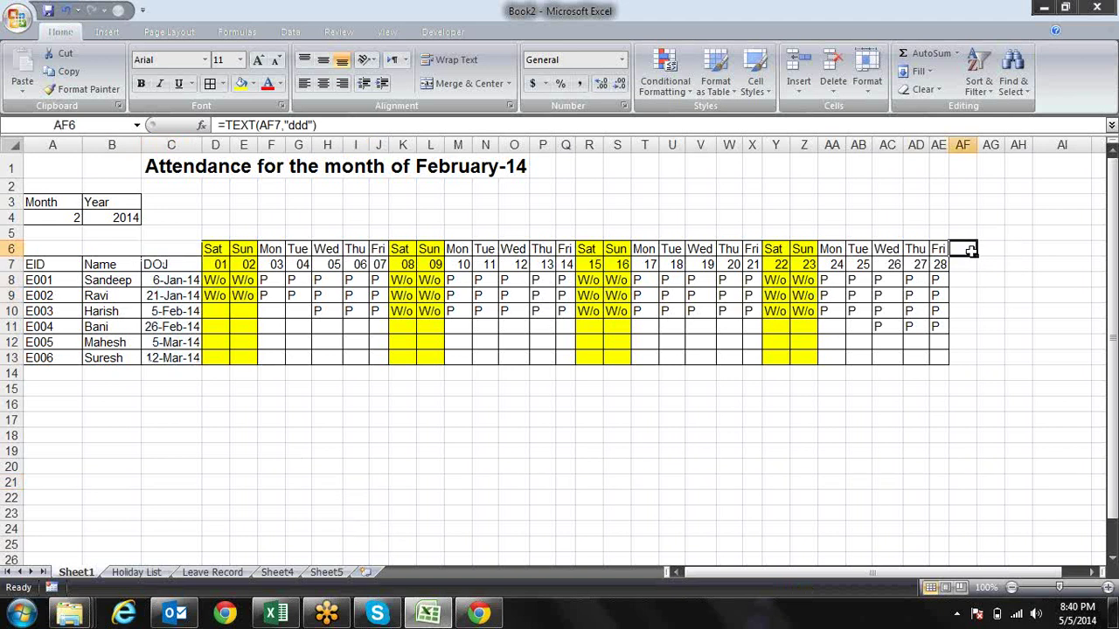
pyautogui.click(932, 279)
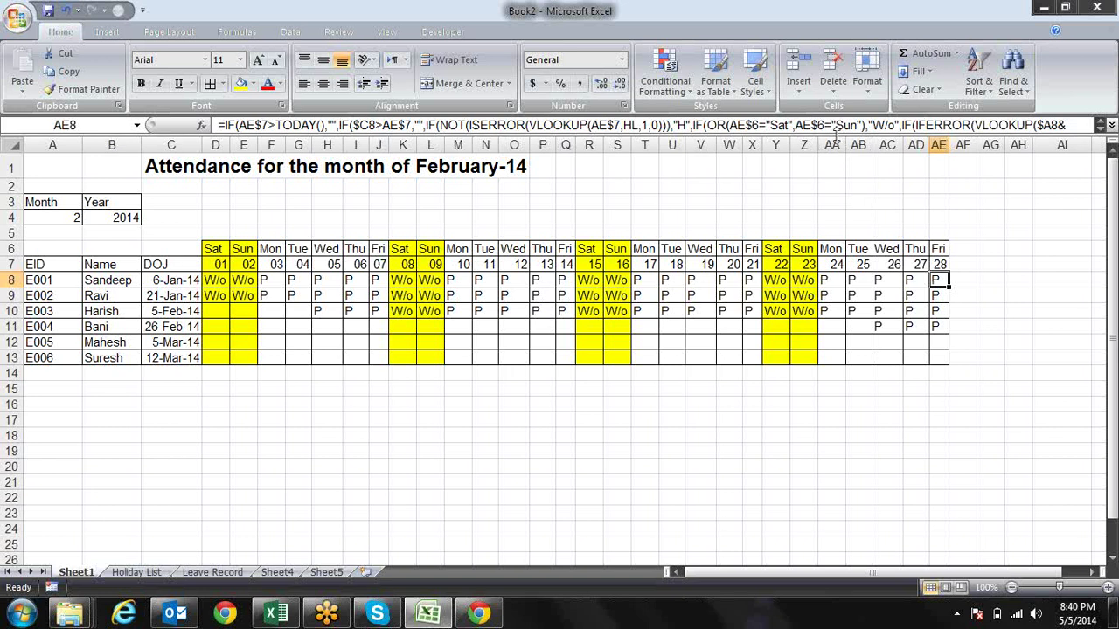
pyautogui.moveTo(836, 136); pyautogui.dragTo(835, 168)
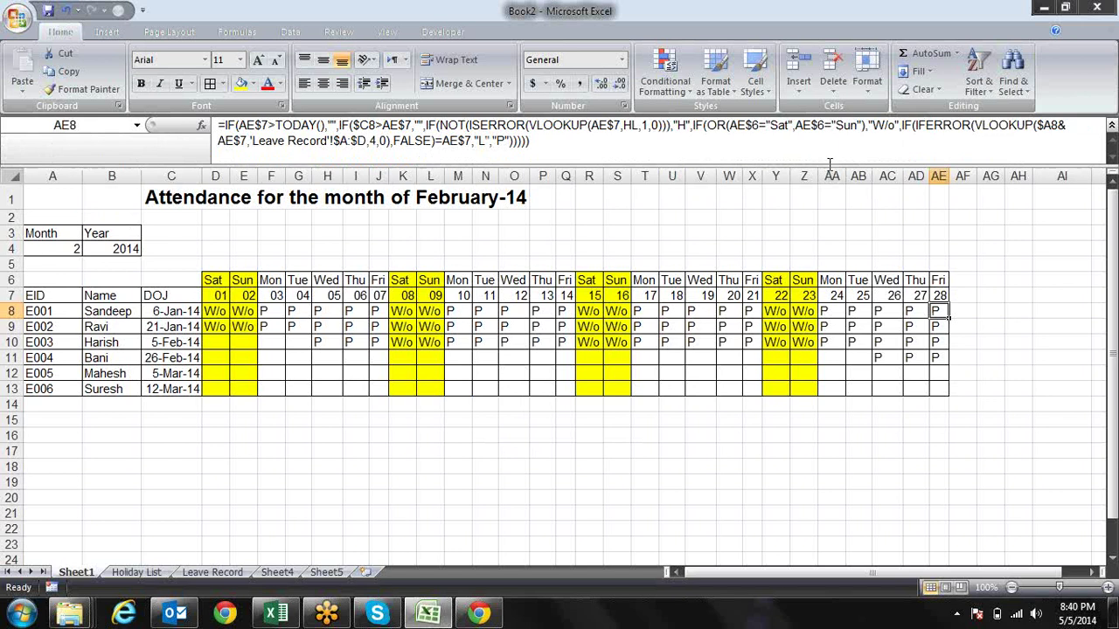
pyautogui.moveTo(829, 165); pyautogui.dragTo(827, 135)
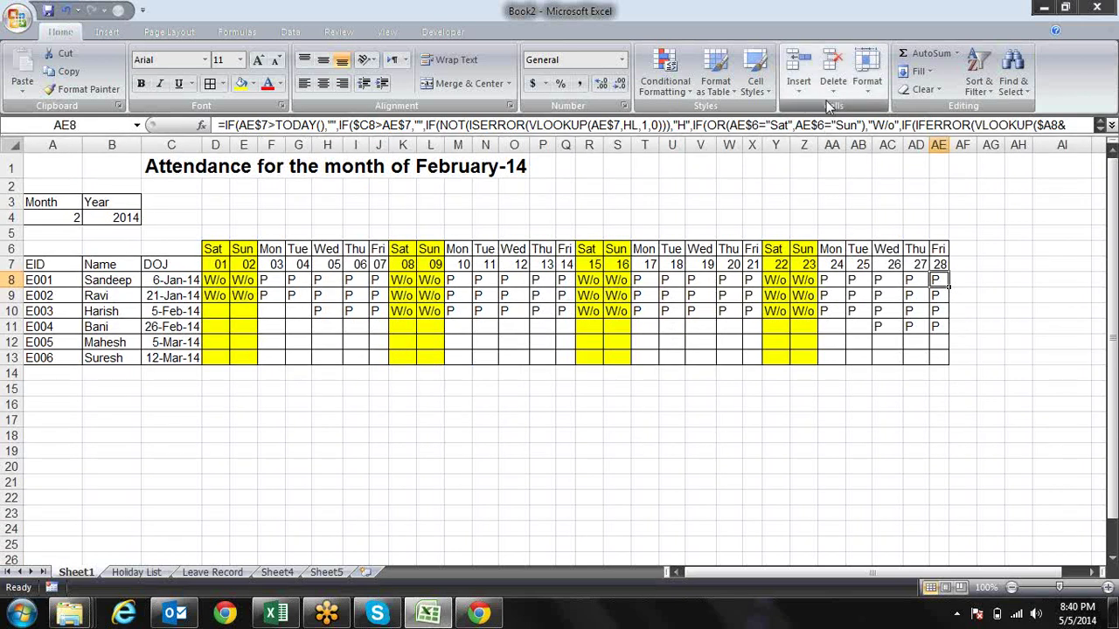
pyautogui.click(457, 387)
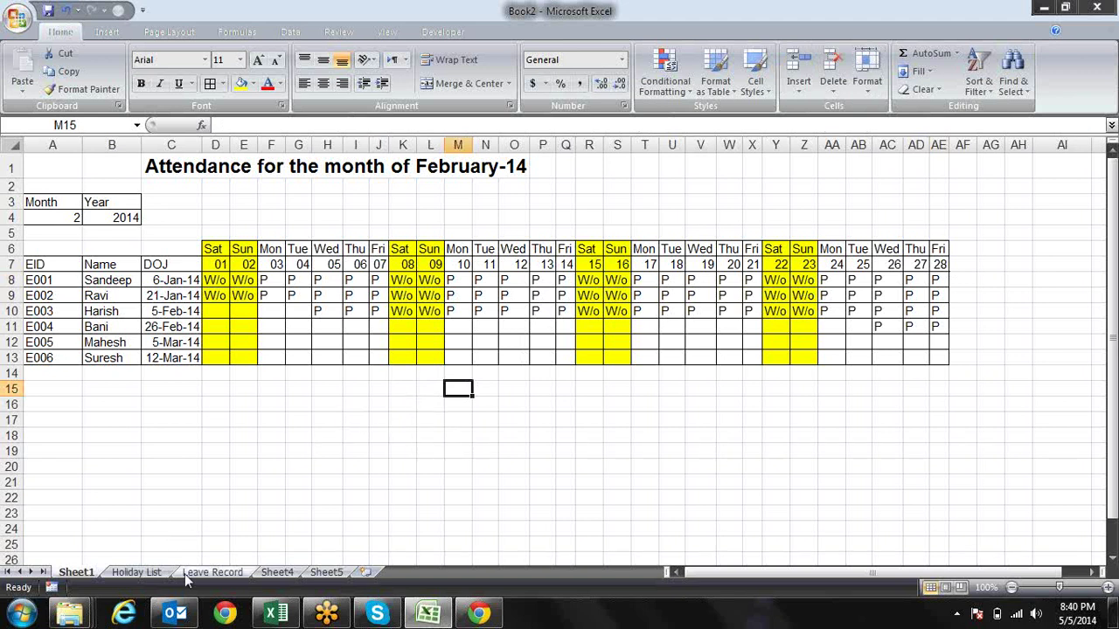
# Step: Autofit the Holiday List's column C to the longest holiday name, then return to Sheet1
pyautogui.click(197, 574)
pyautogui.click(139, 572)
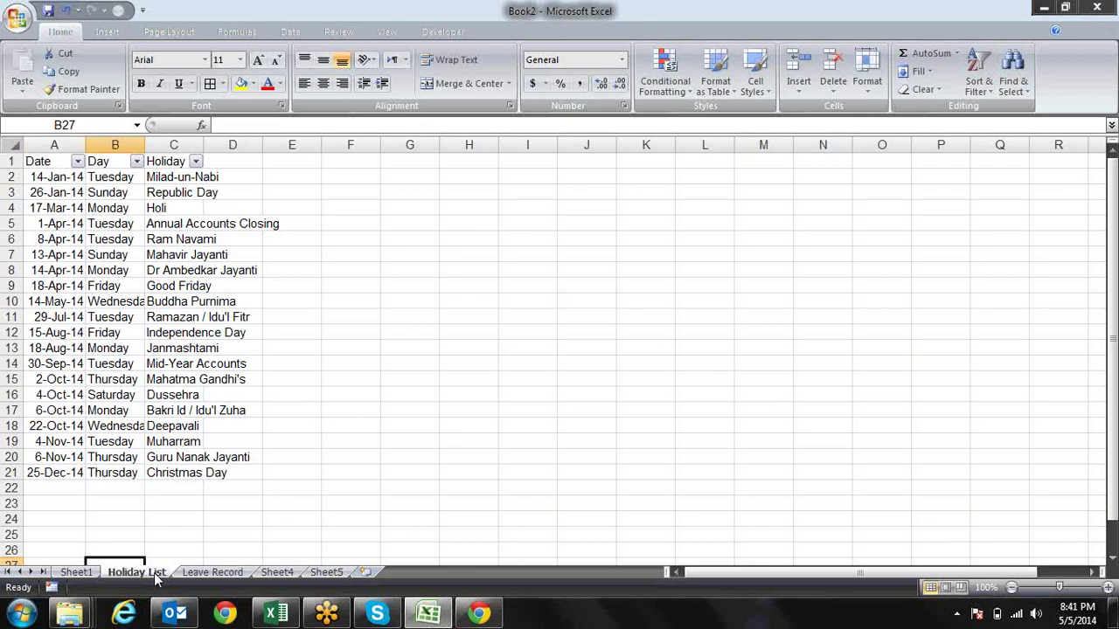
pyautogui.moveTo(203, 151); pyautogui.dragTo(203, 151)
pyautogui.doubleClick(203, 151)
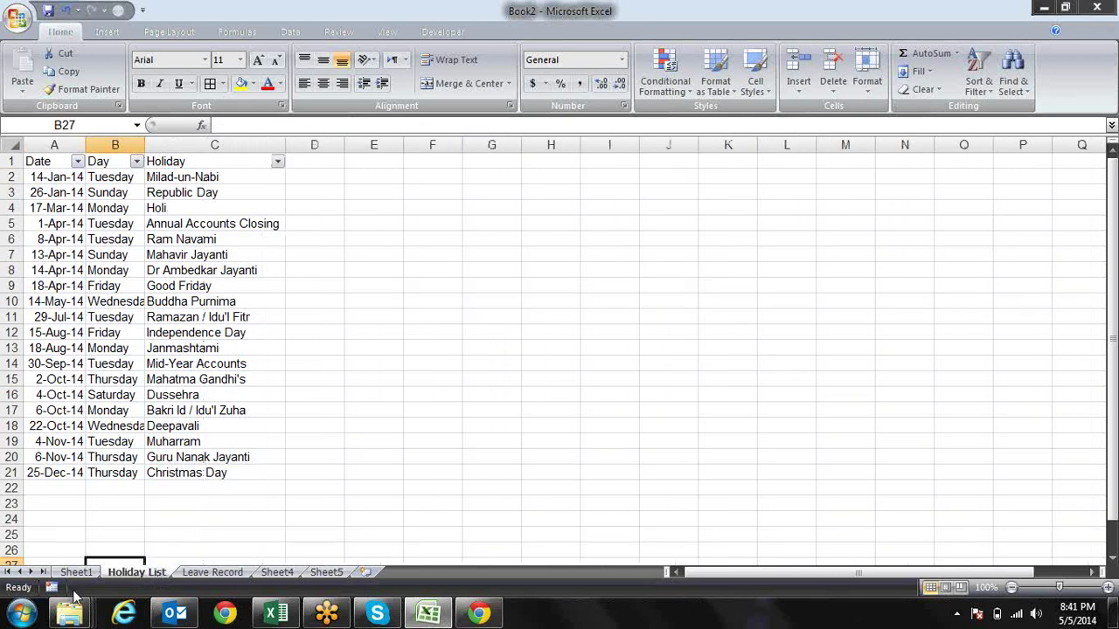
pyautogui.click(76, 573)
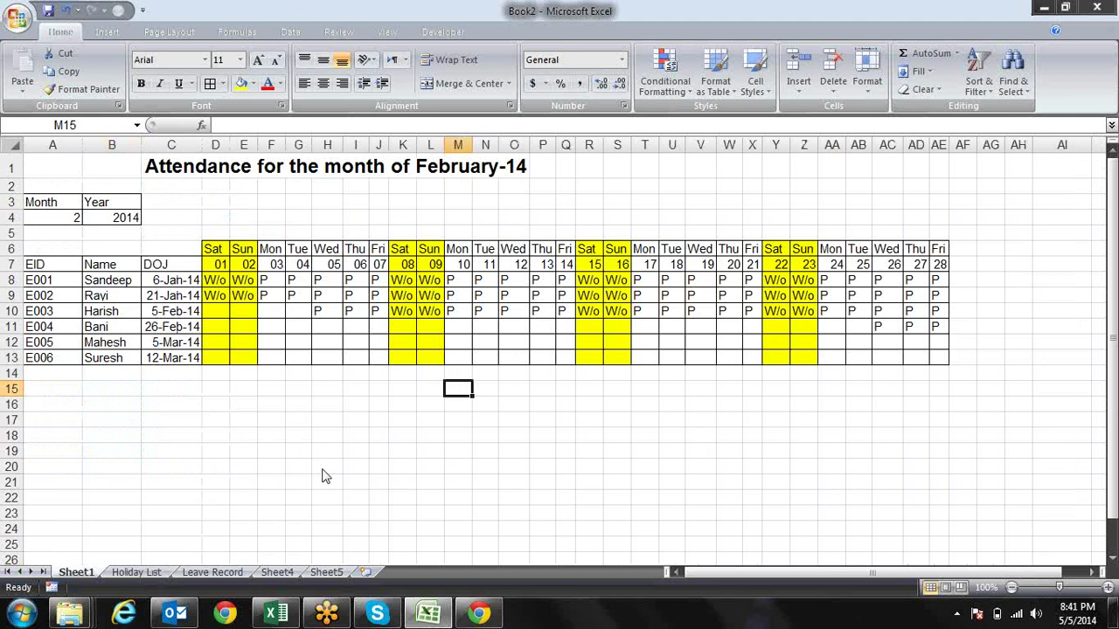
# Step: Save the workbook on the Desktop as the macro-enabled 'Attednace monitoring system.xlsm'
pyautogui.hotkey('ctrl', 's')
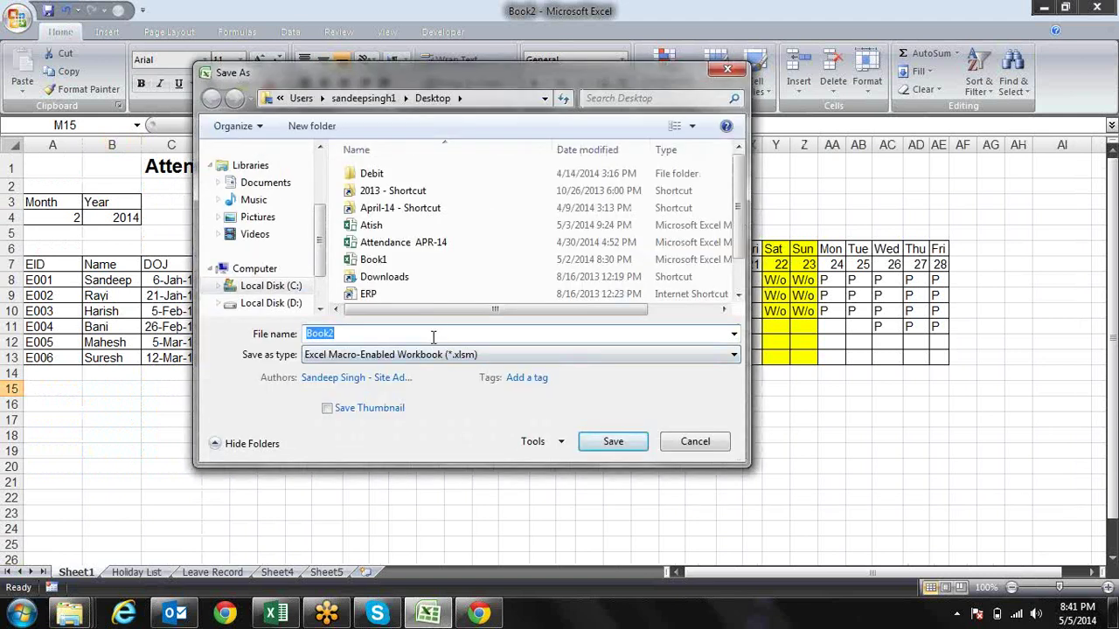
pyautogui.scroll(1, 322, 263)
pyautogui.scroll(1, 305, 236)
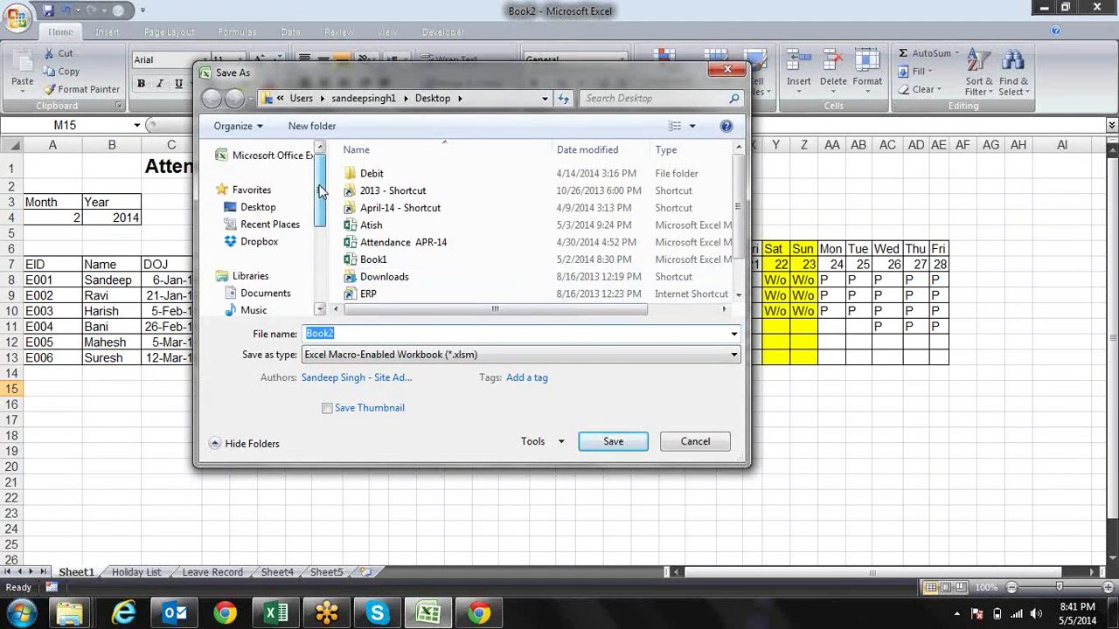
pyautogui.click(262, 207)
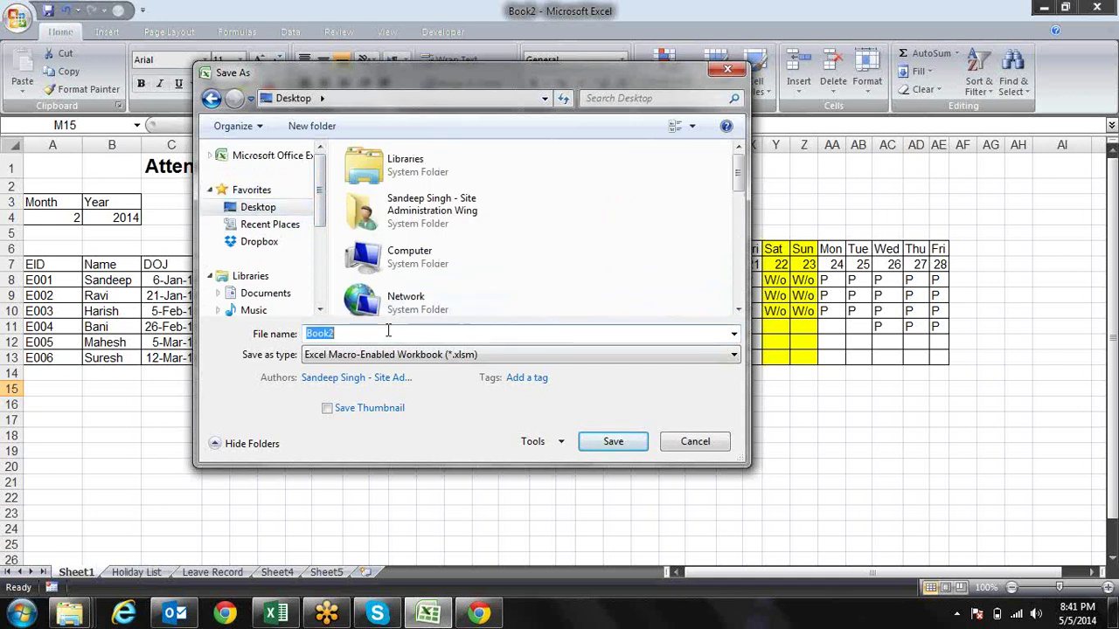
pyautogui.write('Att')
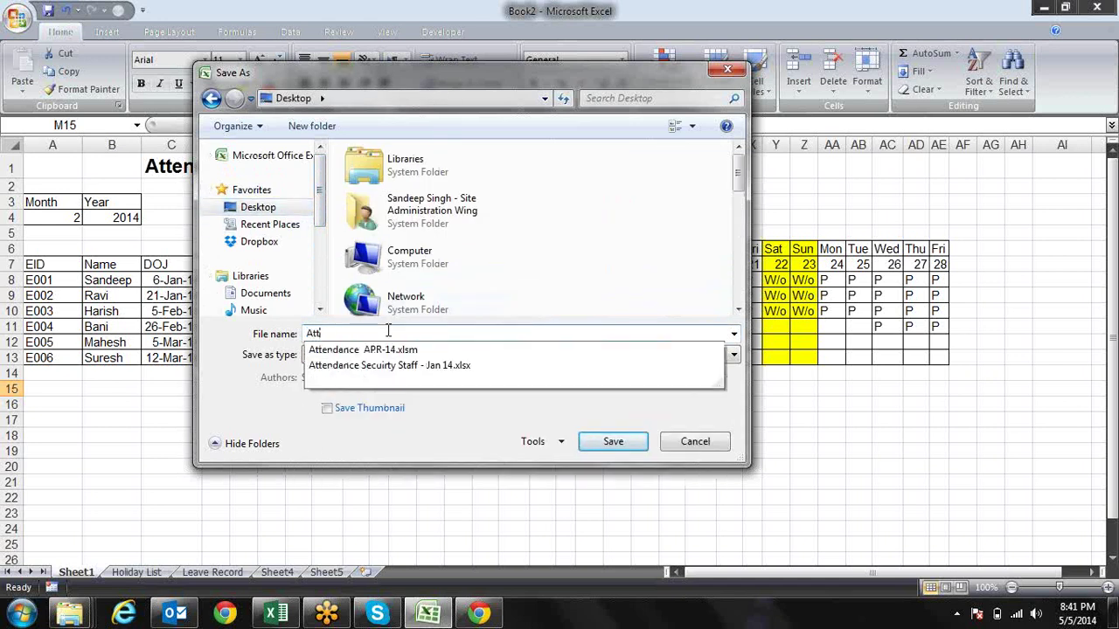
pyautogui.write('ednace m')
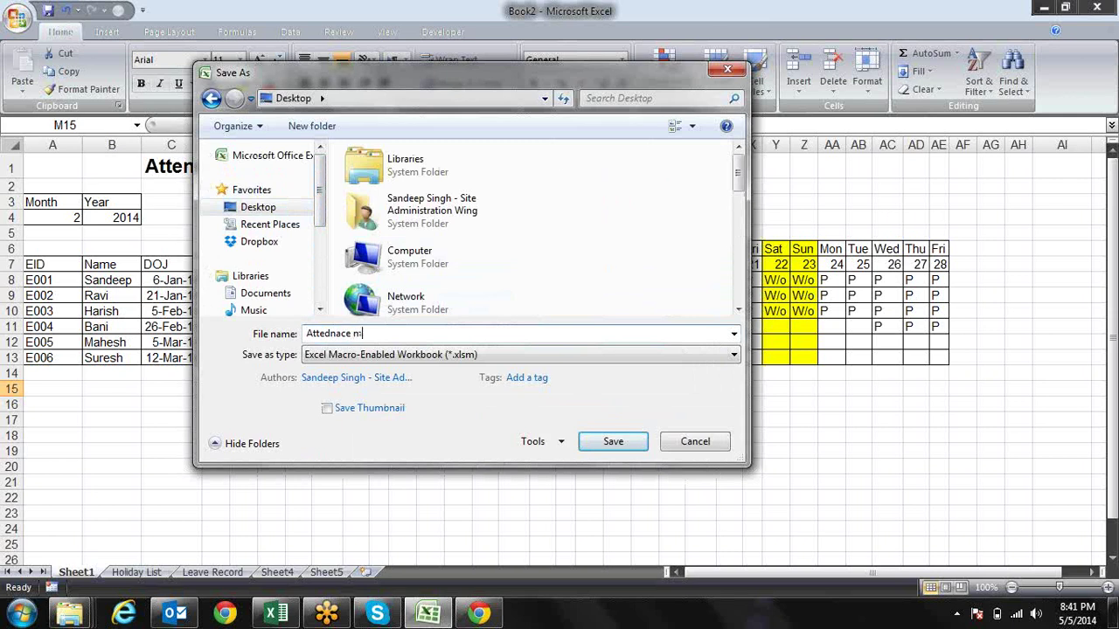
pyautogui.write('onitonrig s')
pyautogui.write('yste,')
pyautogui.press('BackSpace')
pyautogui.write('m')
pyautogui.press('Return')
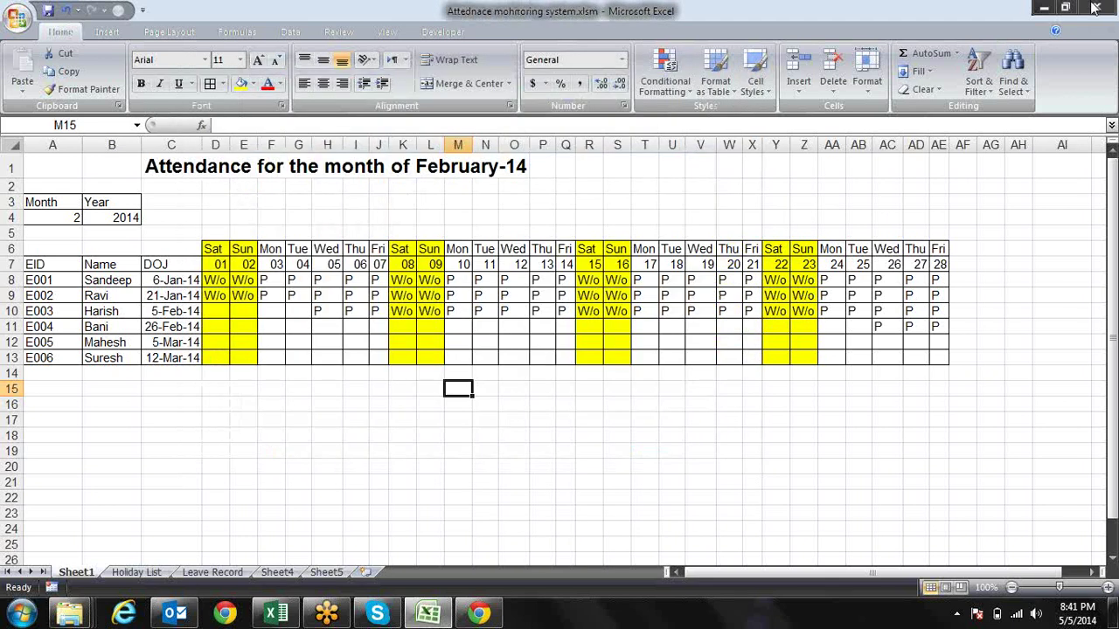
# Step: Close Excel and Chrome, minimise the Showcase folder, and check the saved attendance file on the desktop
pyautogui.click(1088, 8)
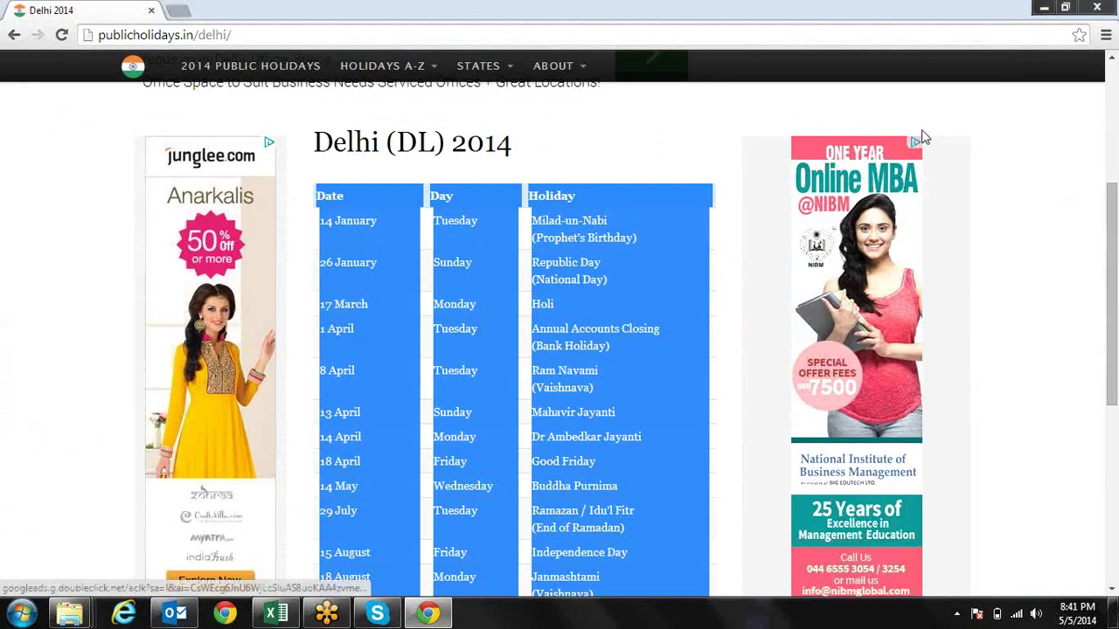
pyautogui.click(1106, 10)
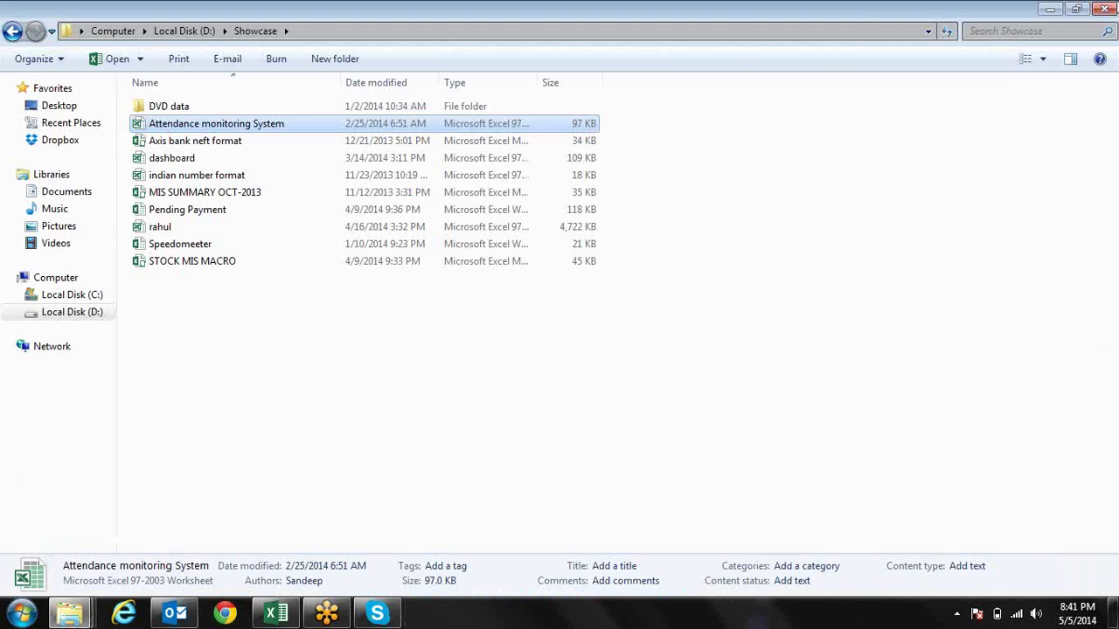
pyautogui.click(1045, 9)
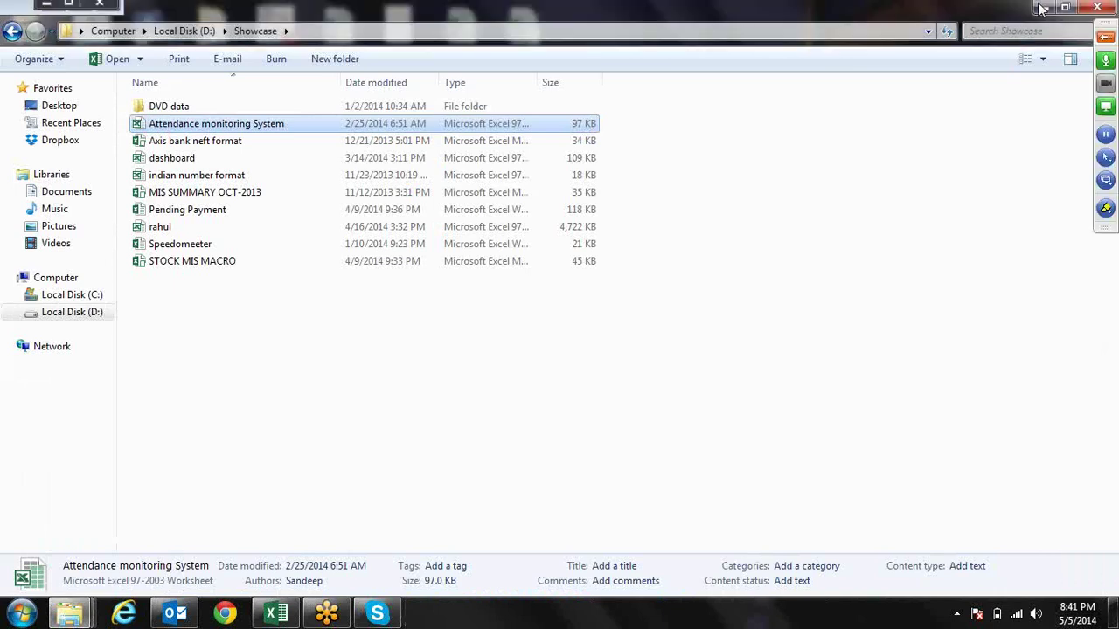
pyautogui.click(522, 205)
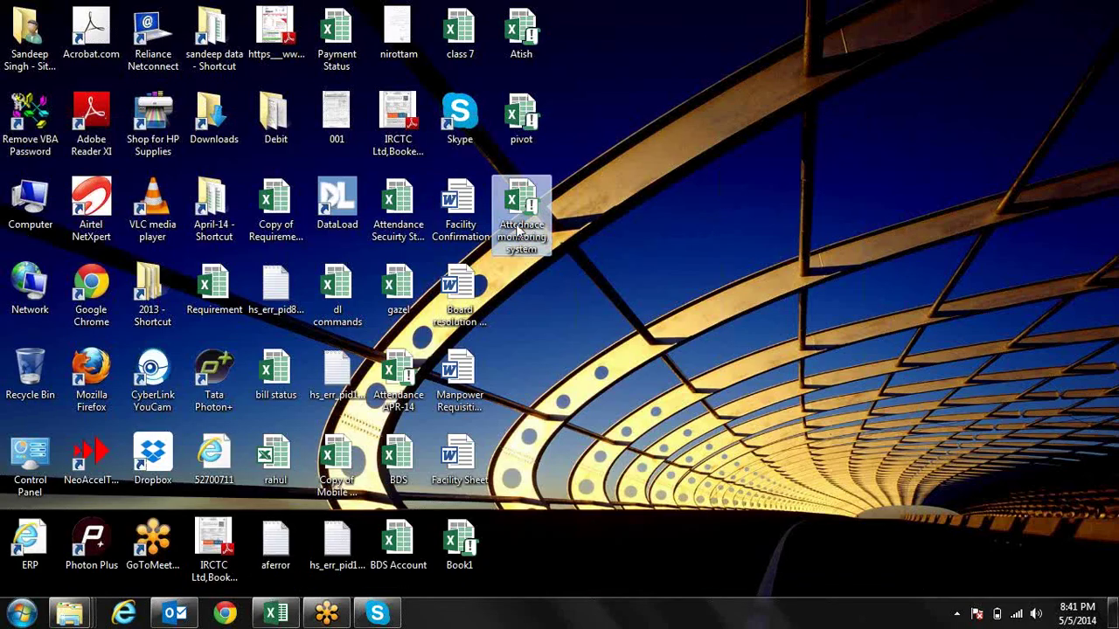
pyautogui.click(1114, 53)
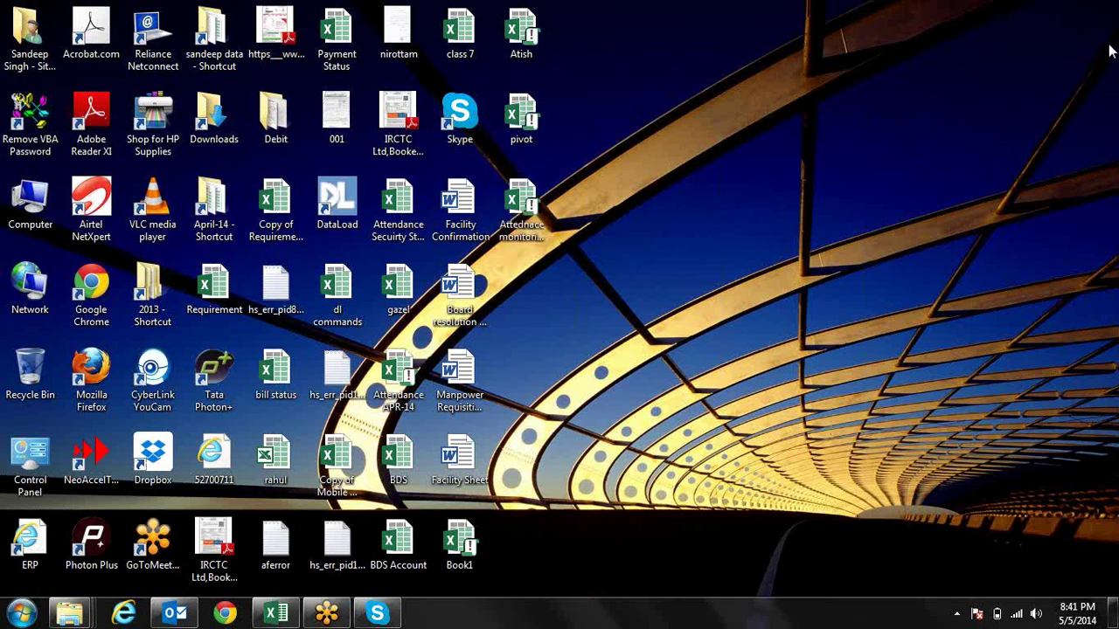